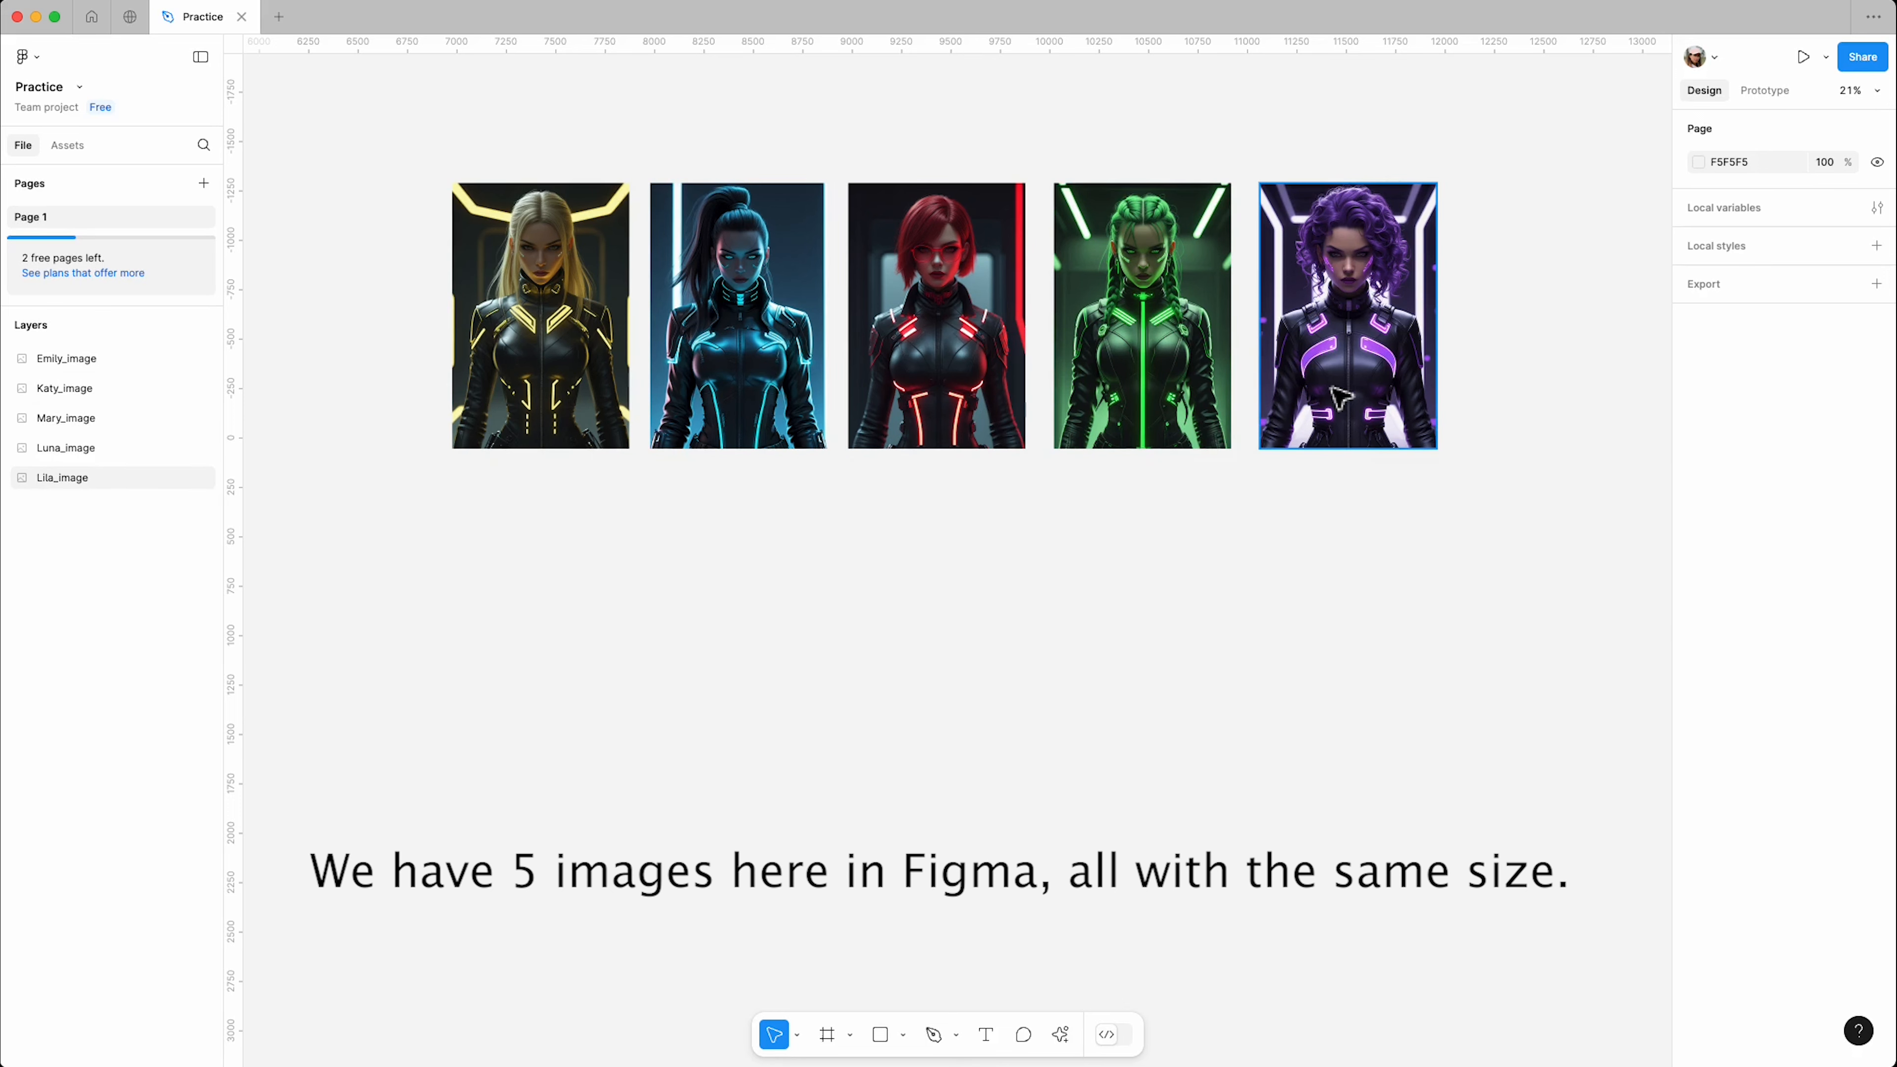
# Step: Select all five character images and set their width to 220 with the proportions locked
pyautogui.moveTo(1539, 150); pyautogui.dragTo(430, 574)
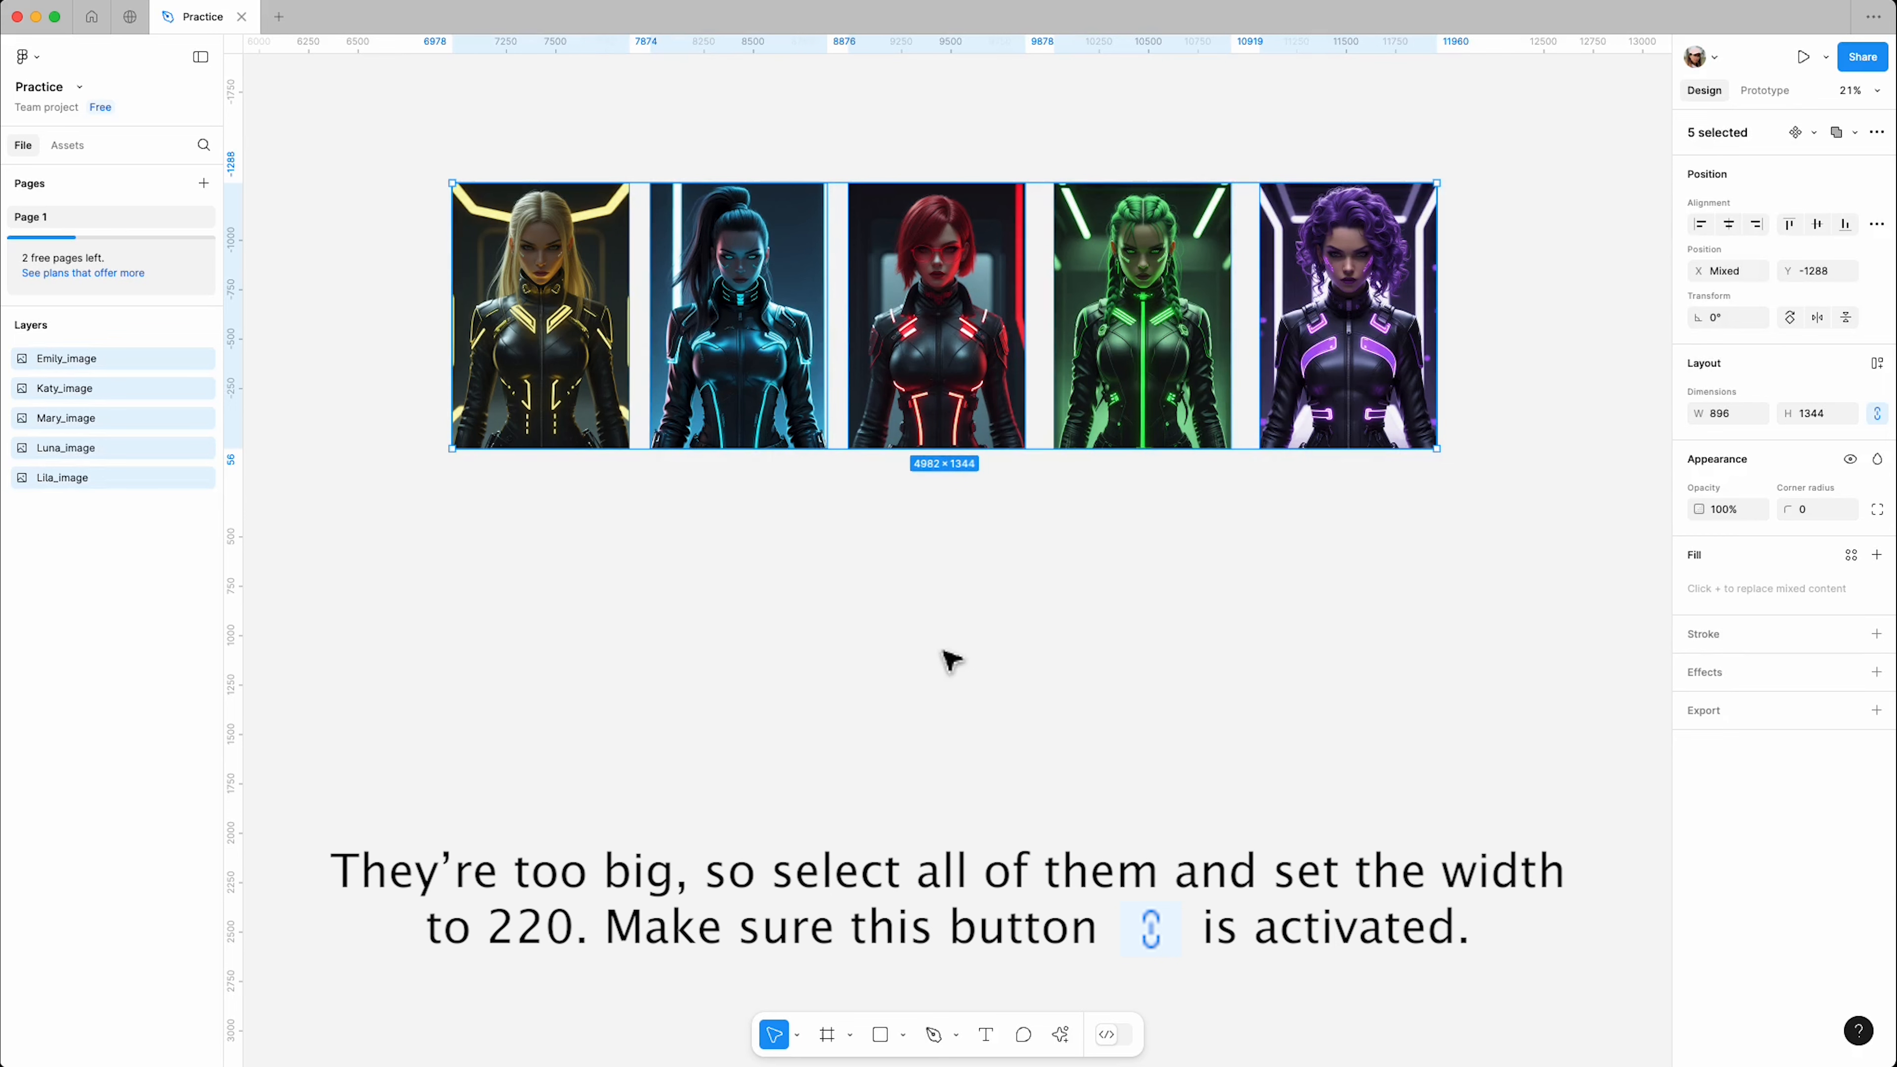
pyautogui.click(1727, 413)
pyautogui.press('Return')
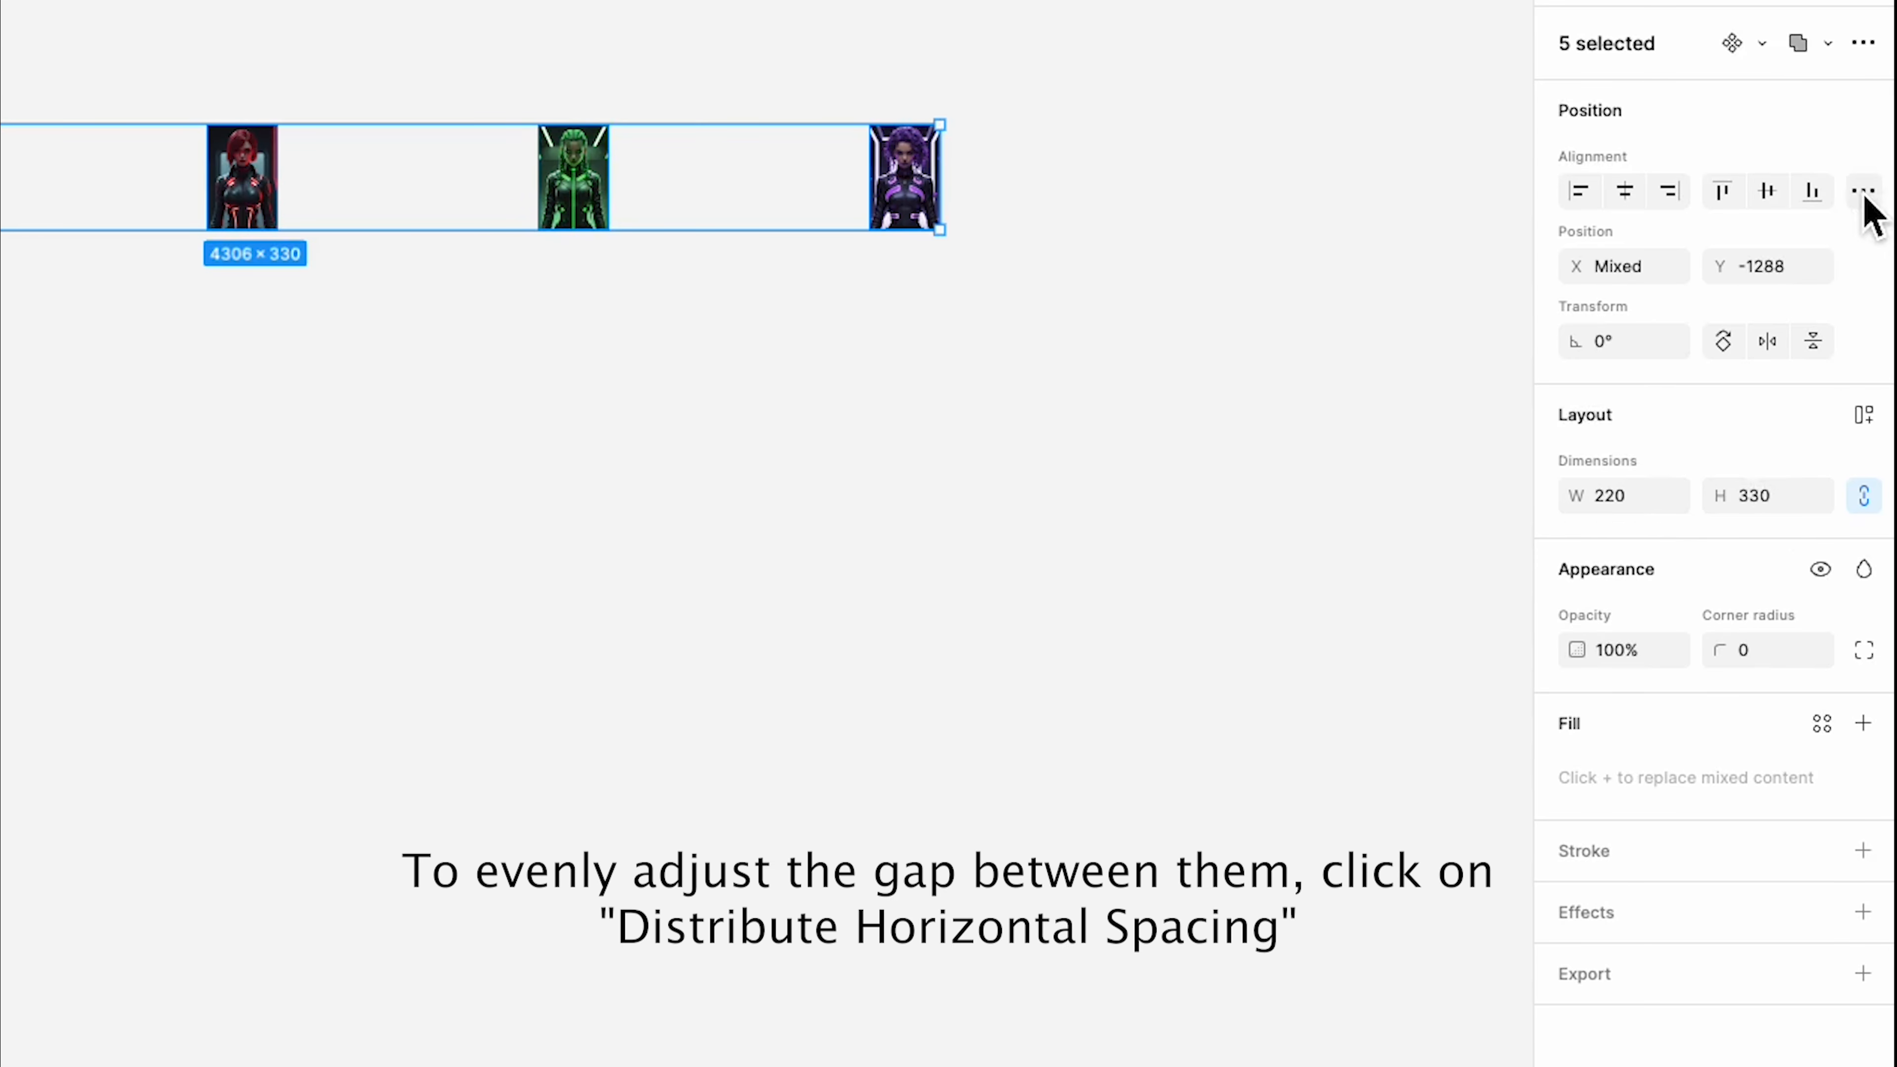
# Step: Distribute the selected images horizontally and set the spacing between them to 24
pyautogui.click(1863, 191)
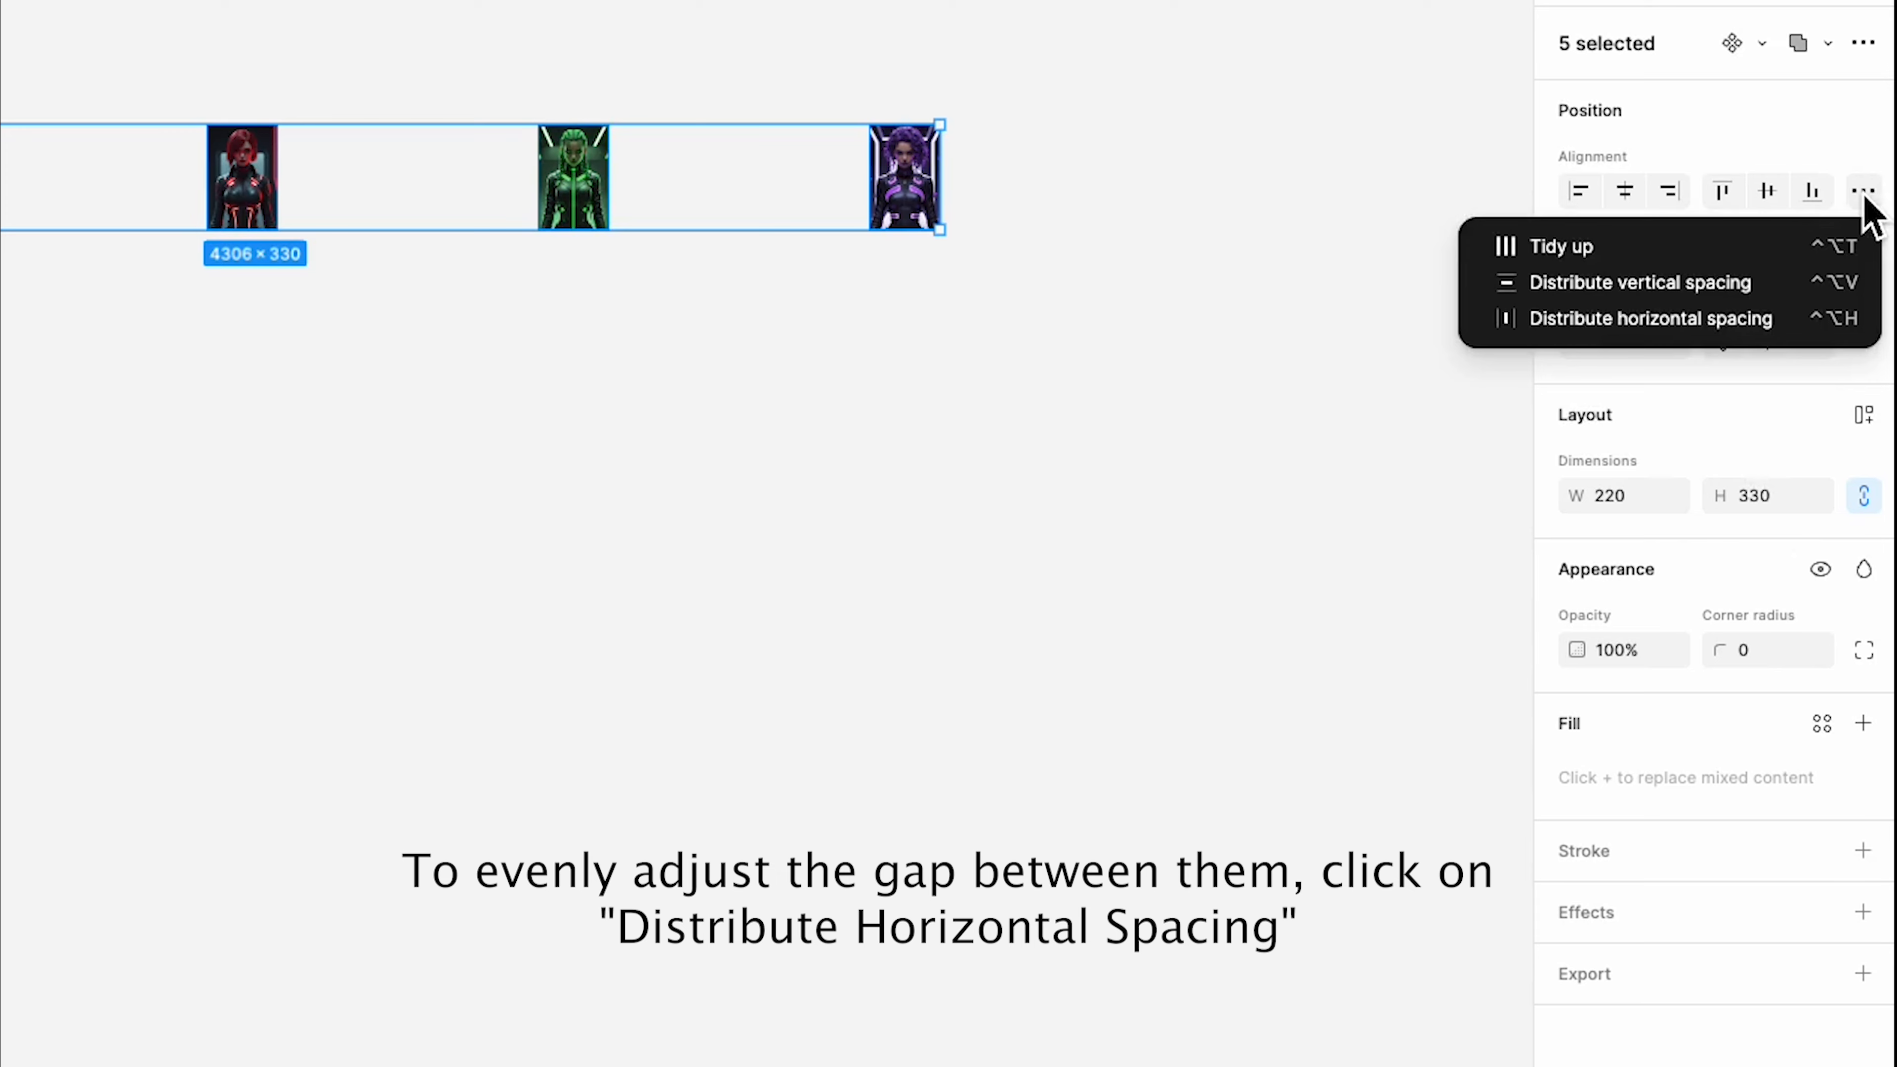
pyautogui.click(1563, 329)
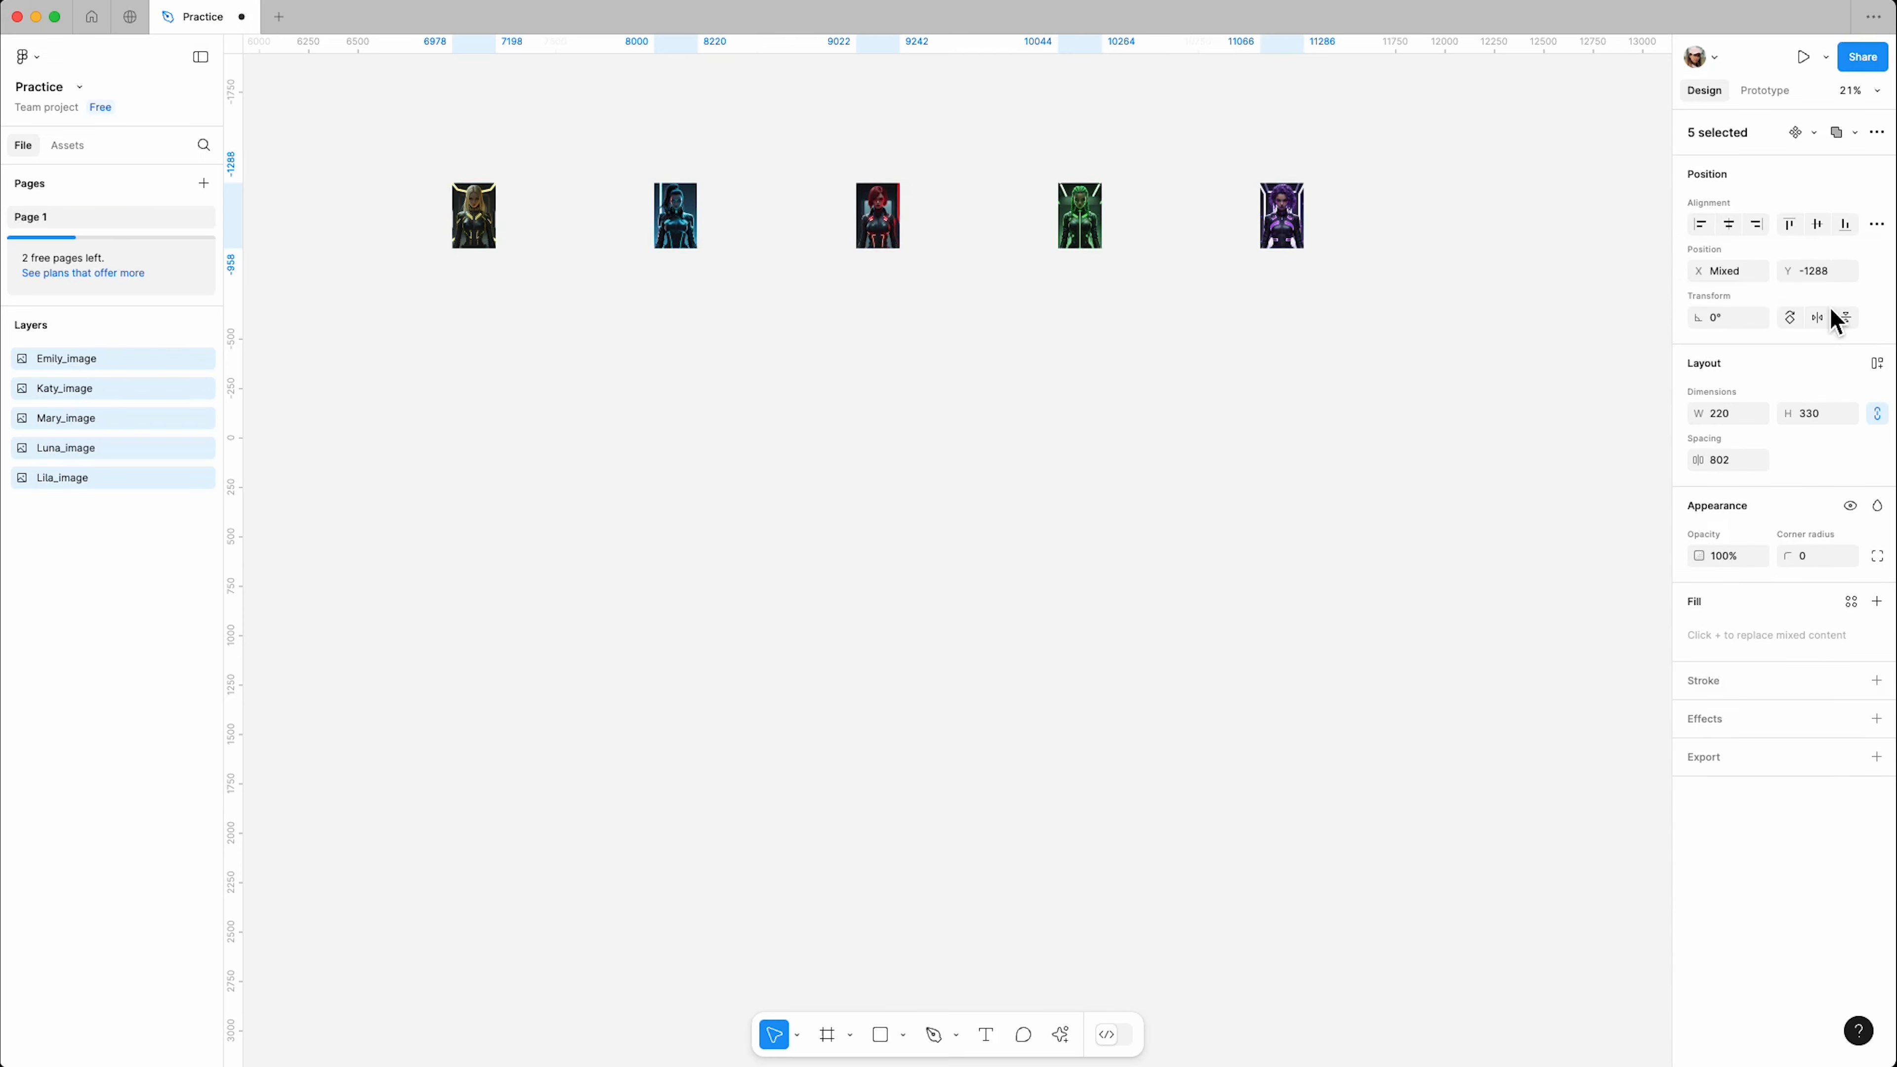
pyautogui.click(1718, 463)
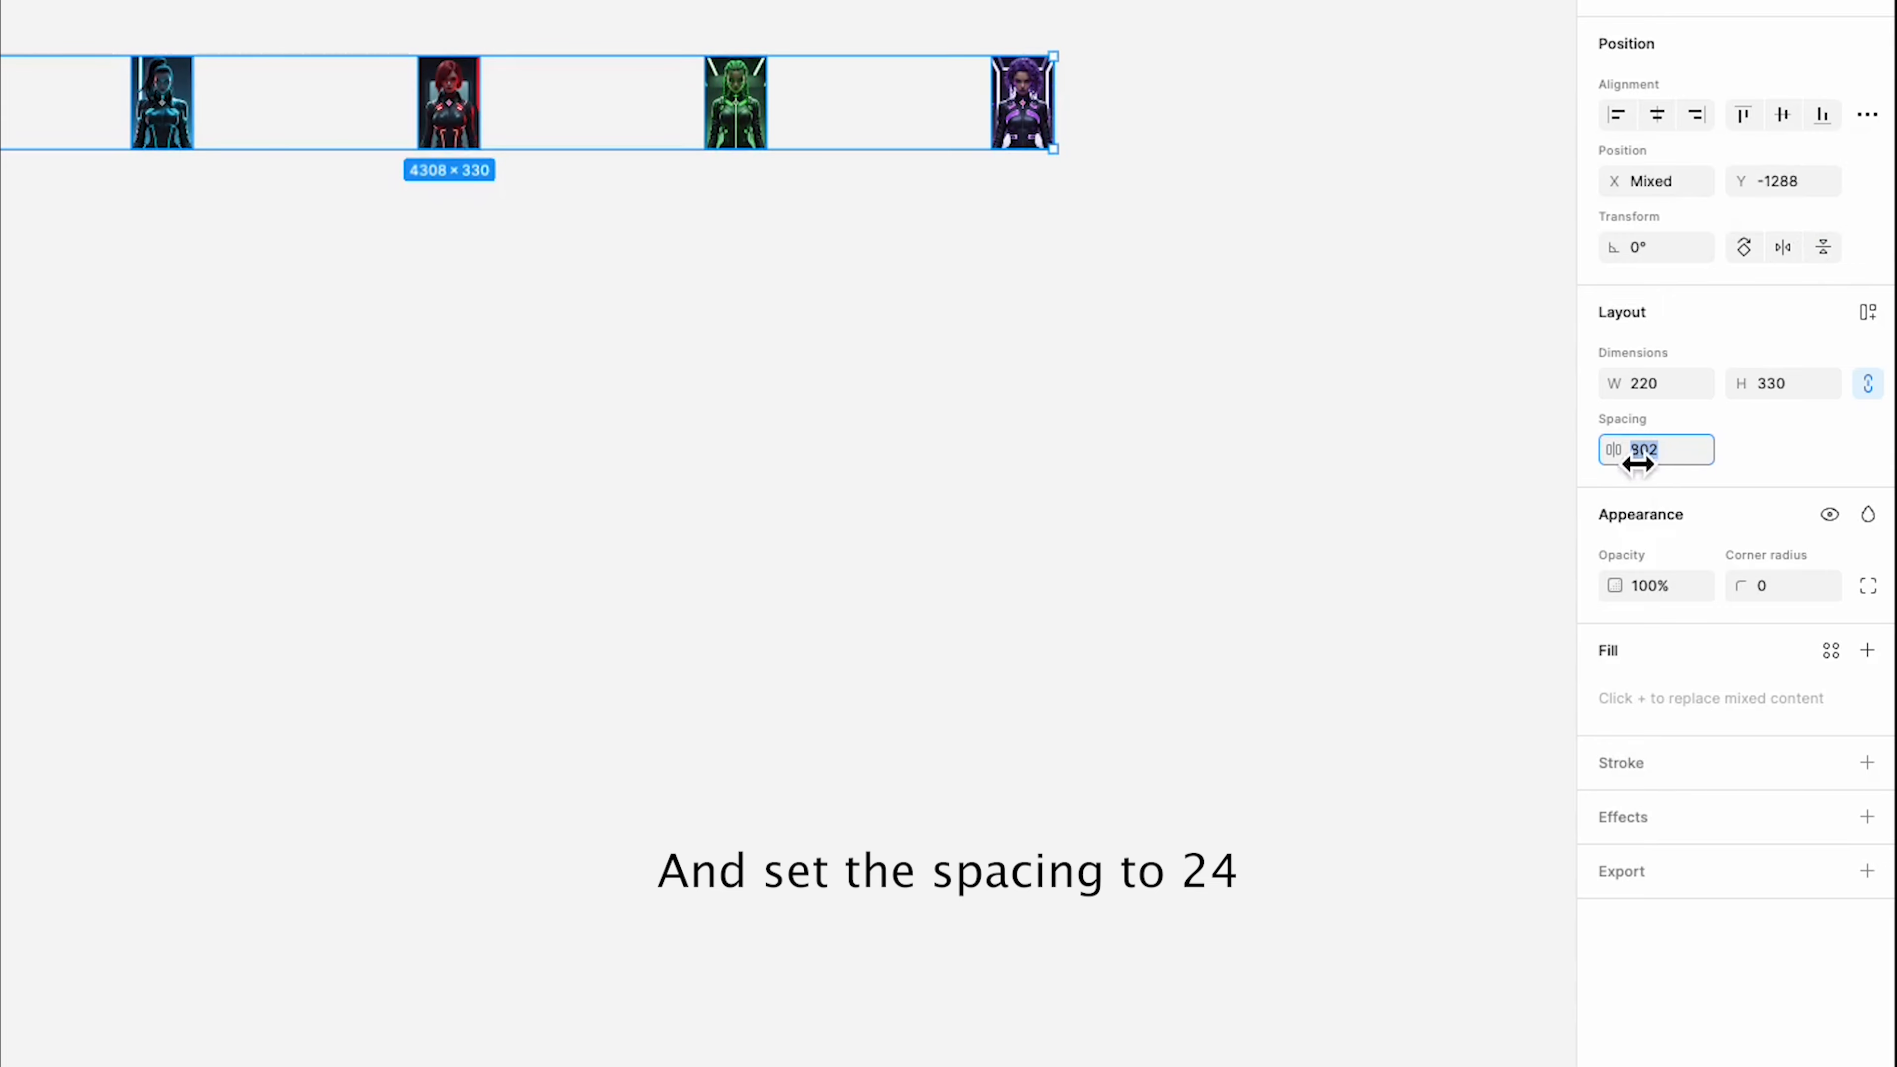
pyautogui.write('24')
pyautogui.press('Return')
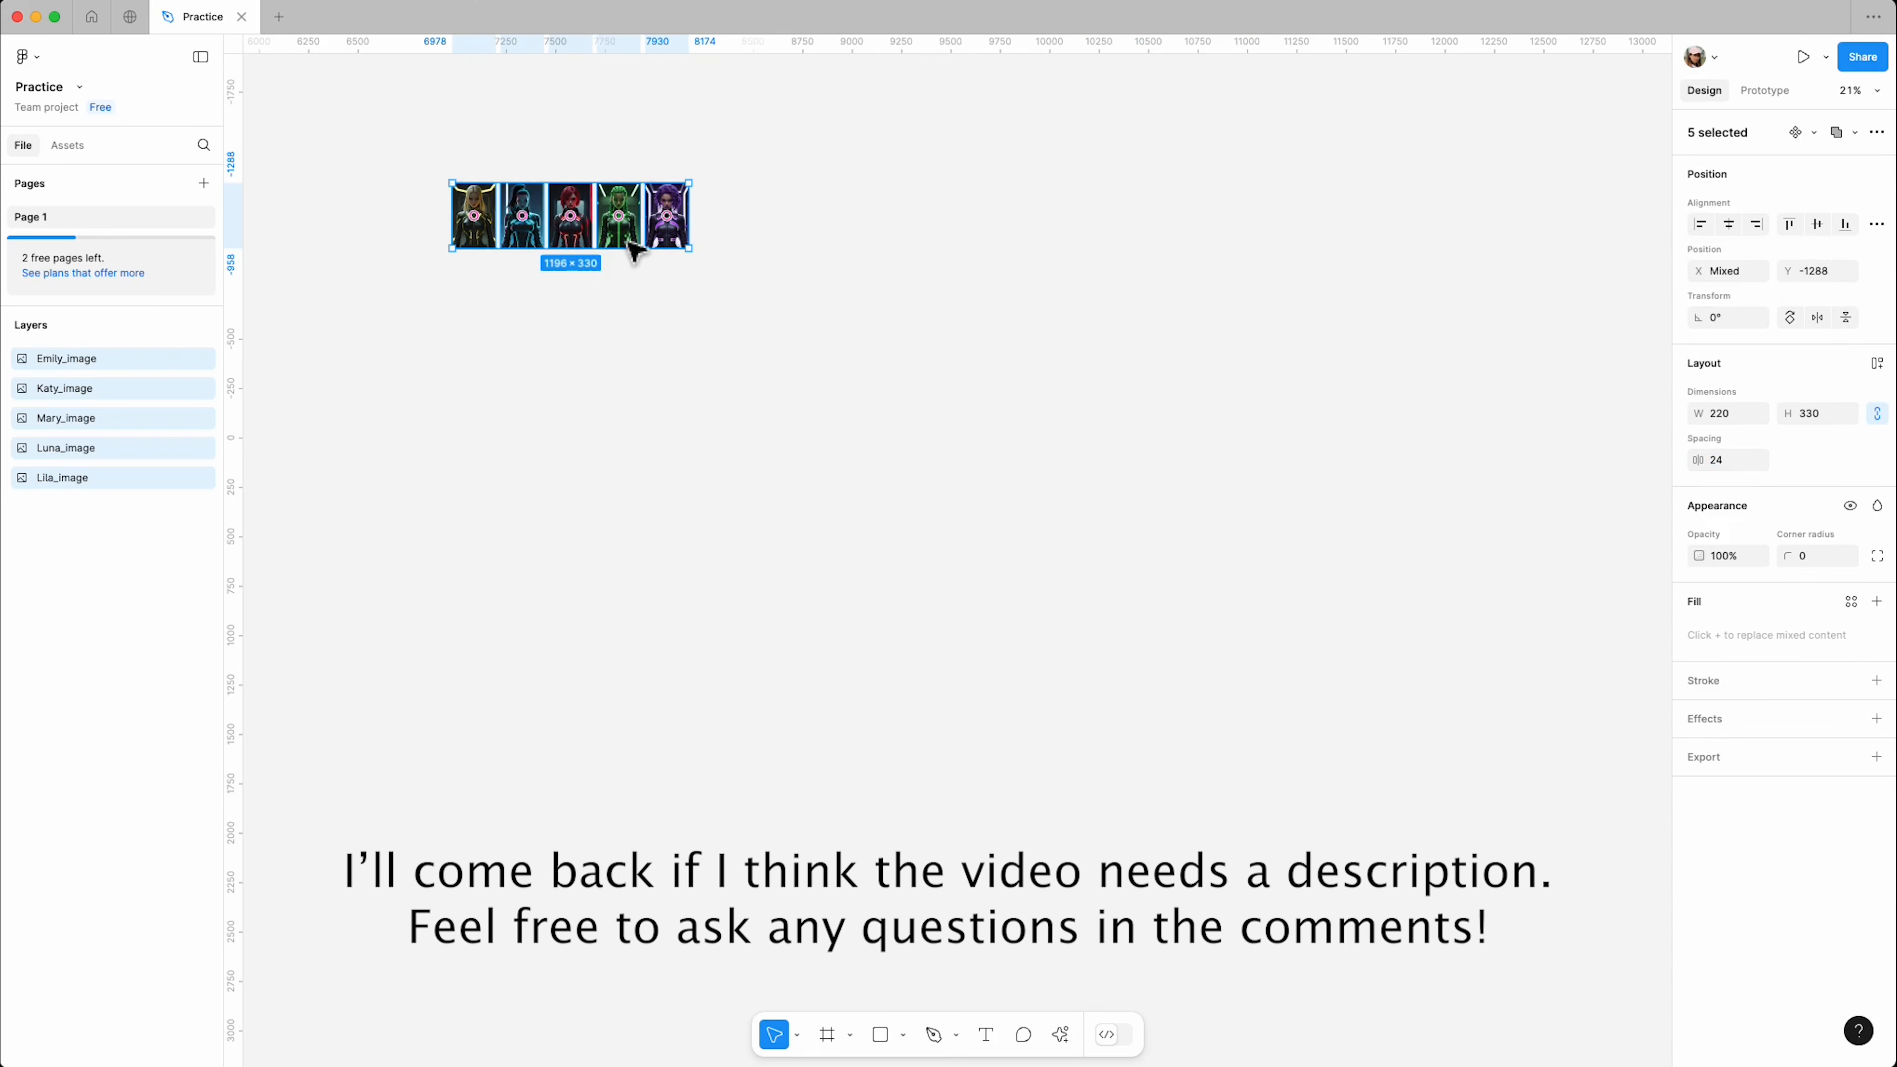
# Step: Move the row of five images to the middle of the canvas, at about X 8886, Y -426
pyautogui.moveTo(638, 243); pyautogui.dragTo(1009, 424)
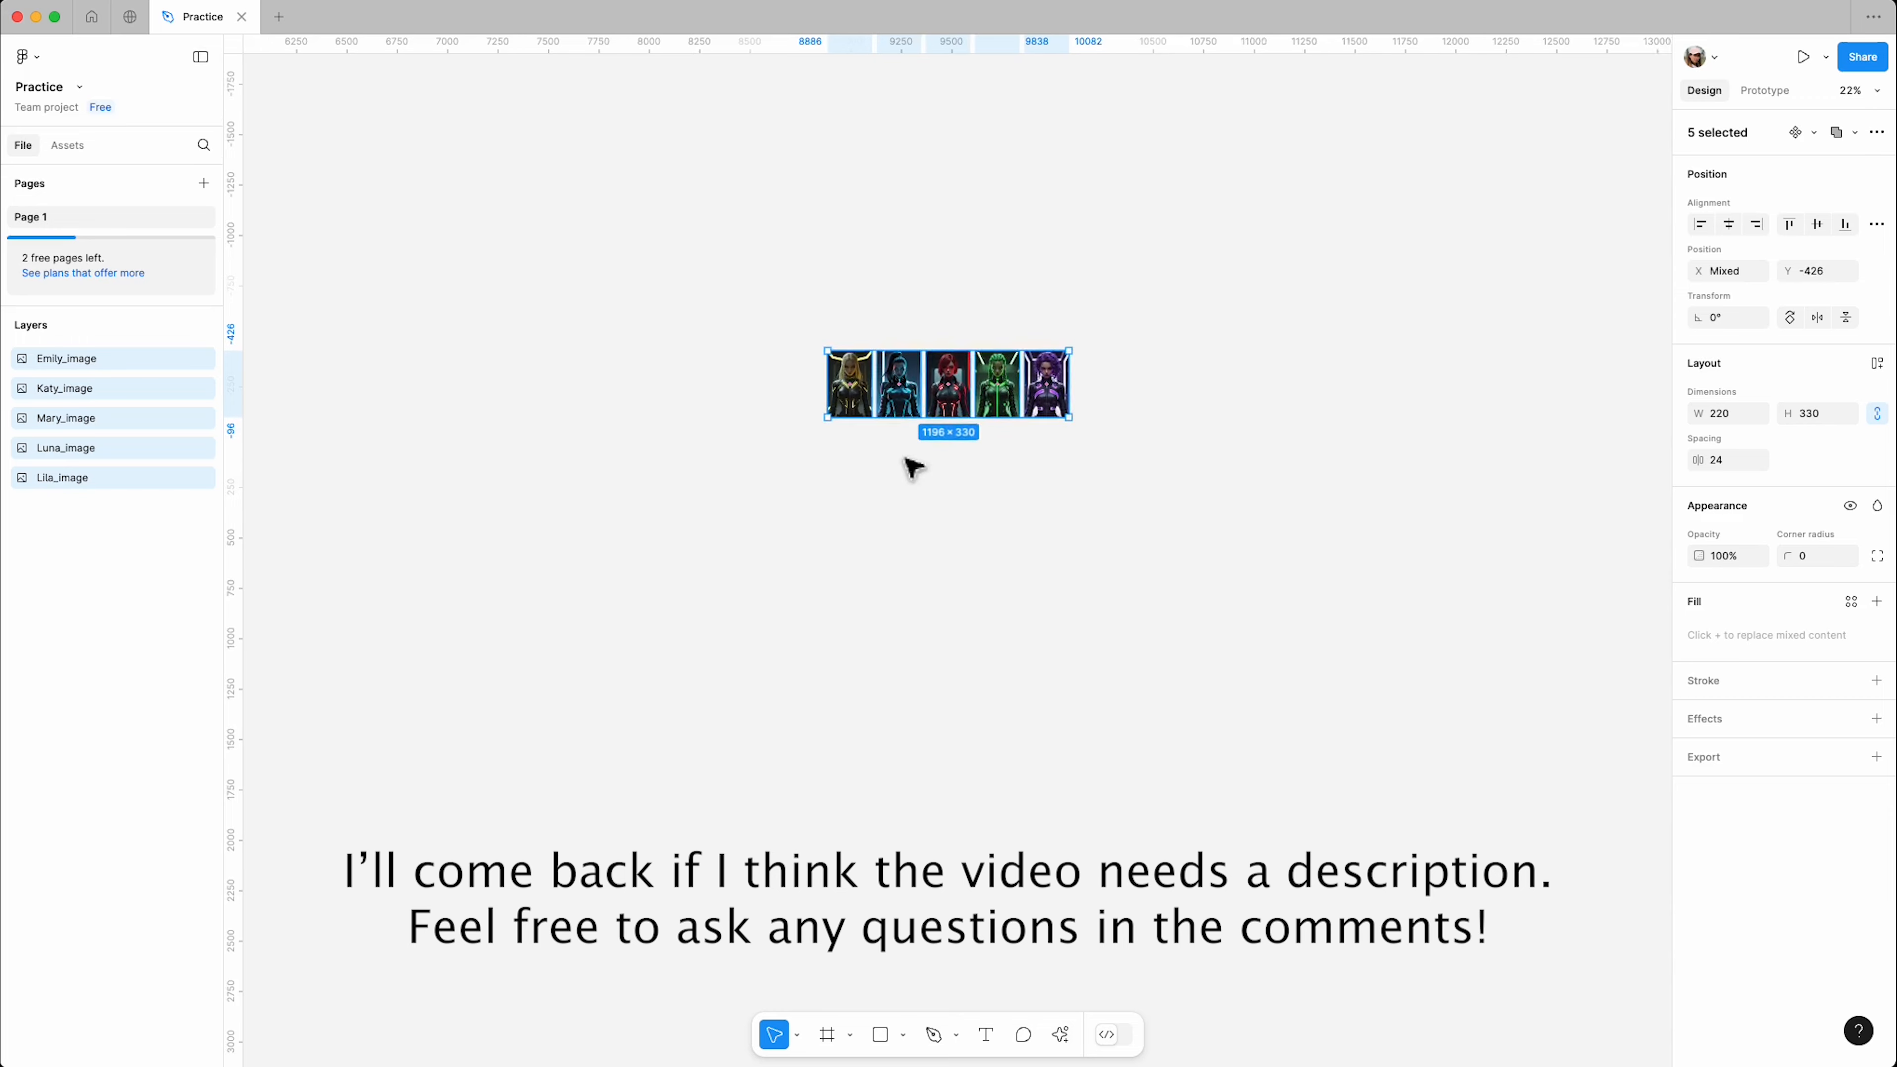
pyautogui.scroll(5, 971, 441)
pyautogui.scroll(2, 1126, 505)
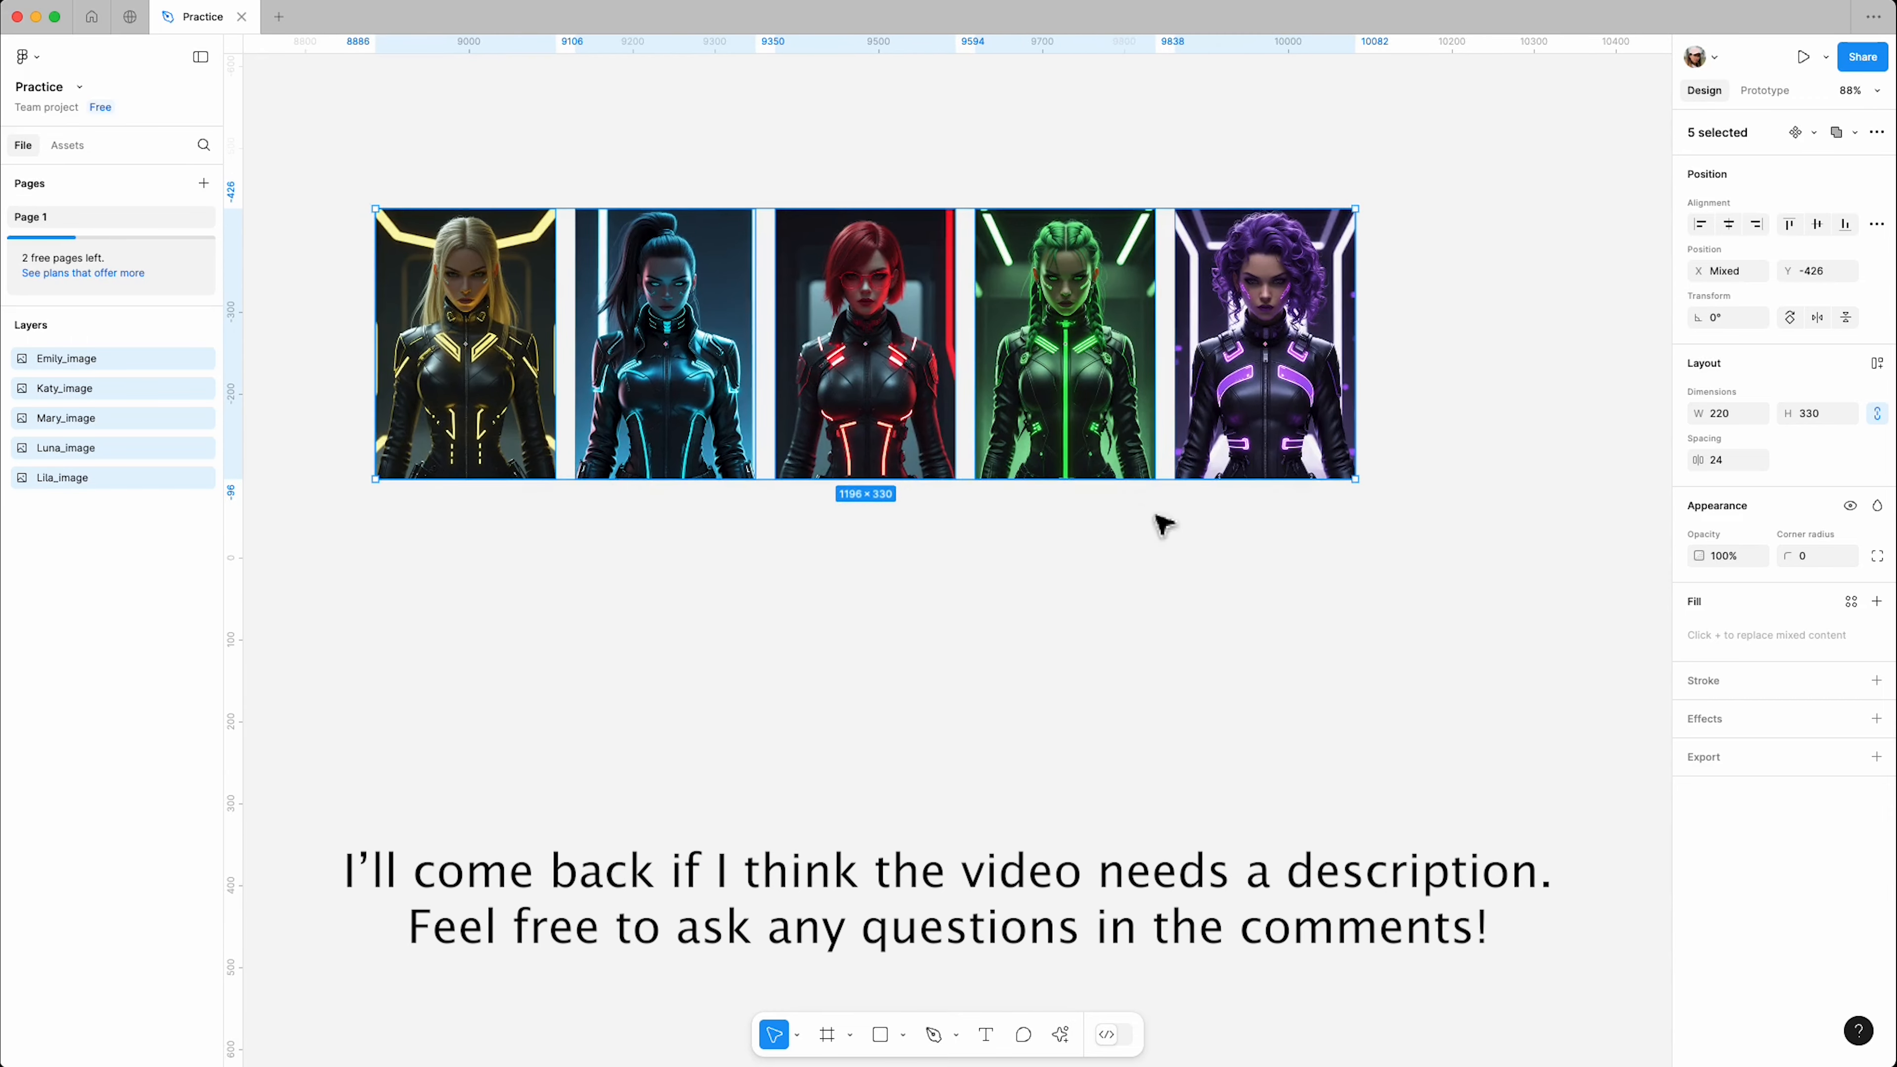
pyautogui.moveTo(1084, 580); pyautogui.dragTo(1164, 564)
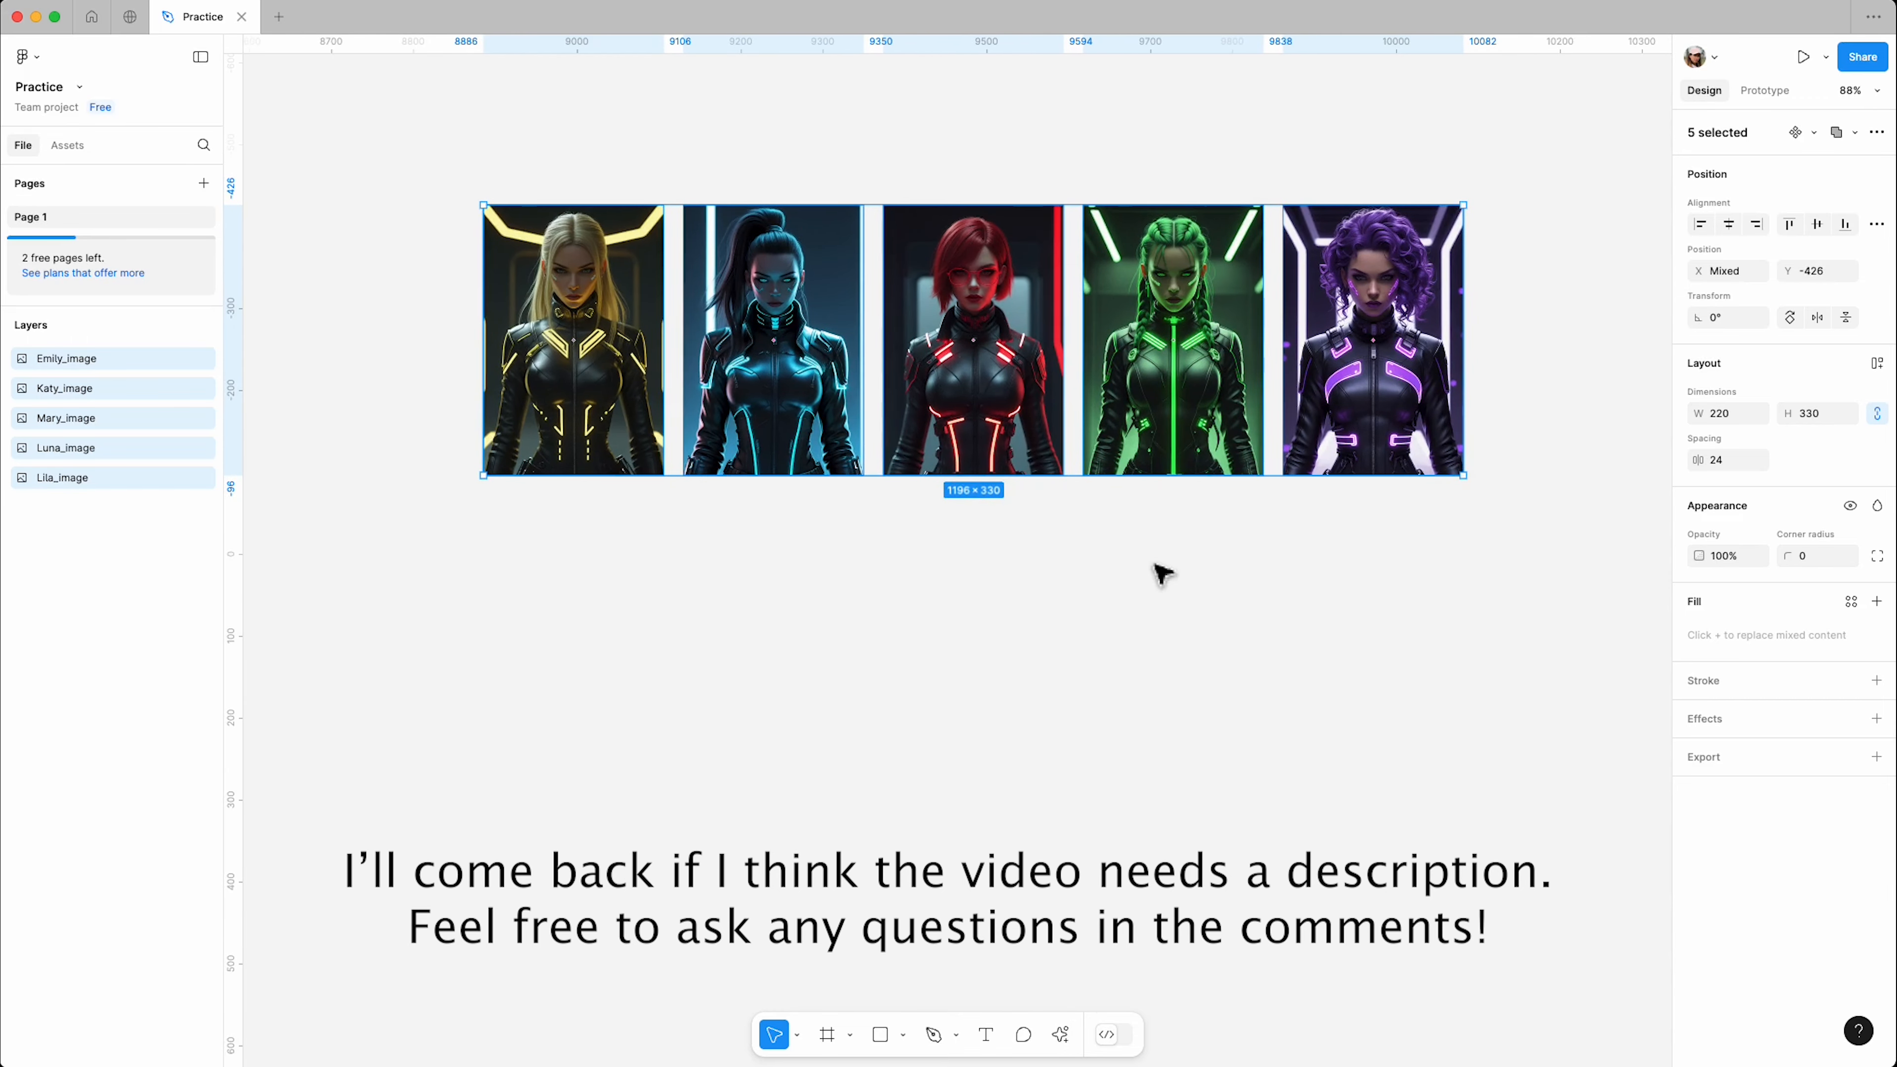
# Step: Round the corners of all five images with a corner radius of 16
pyautogui.click(962, 572)
pyautogui.moveTo(368, 131); pyautogui.dragTo(1495, 533)
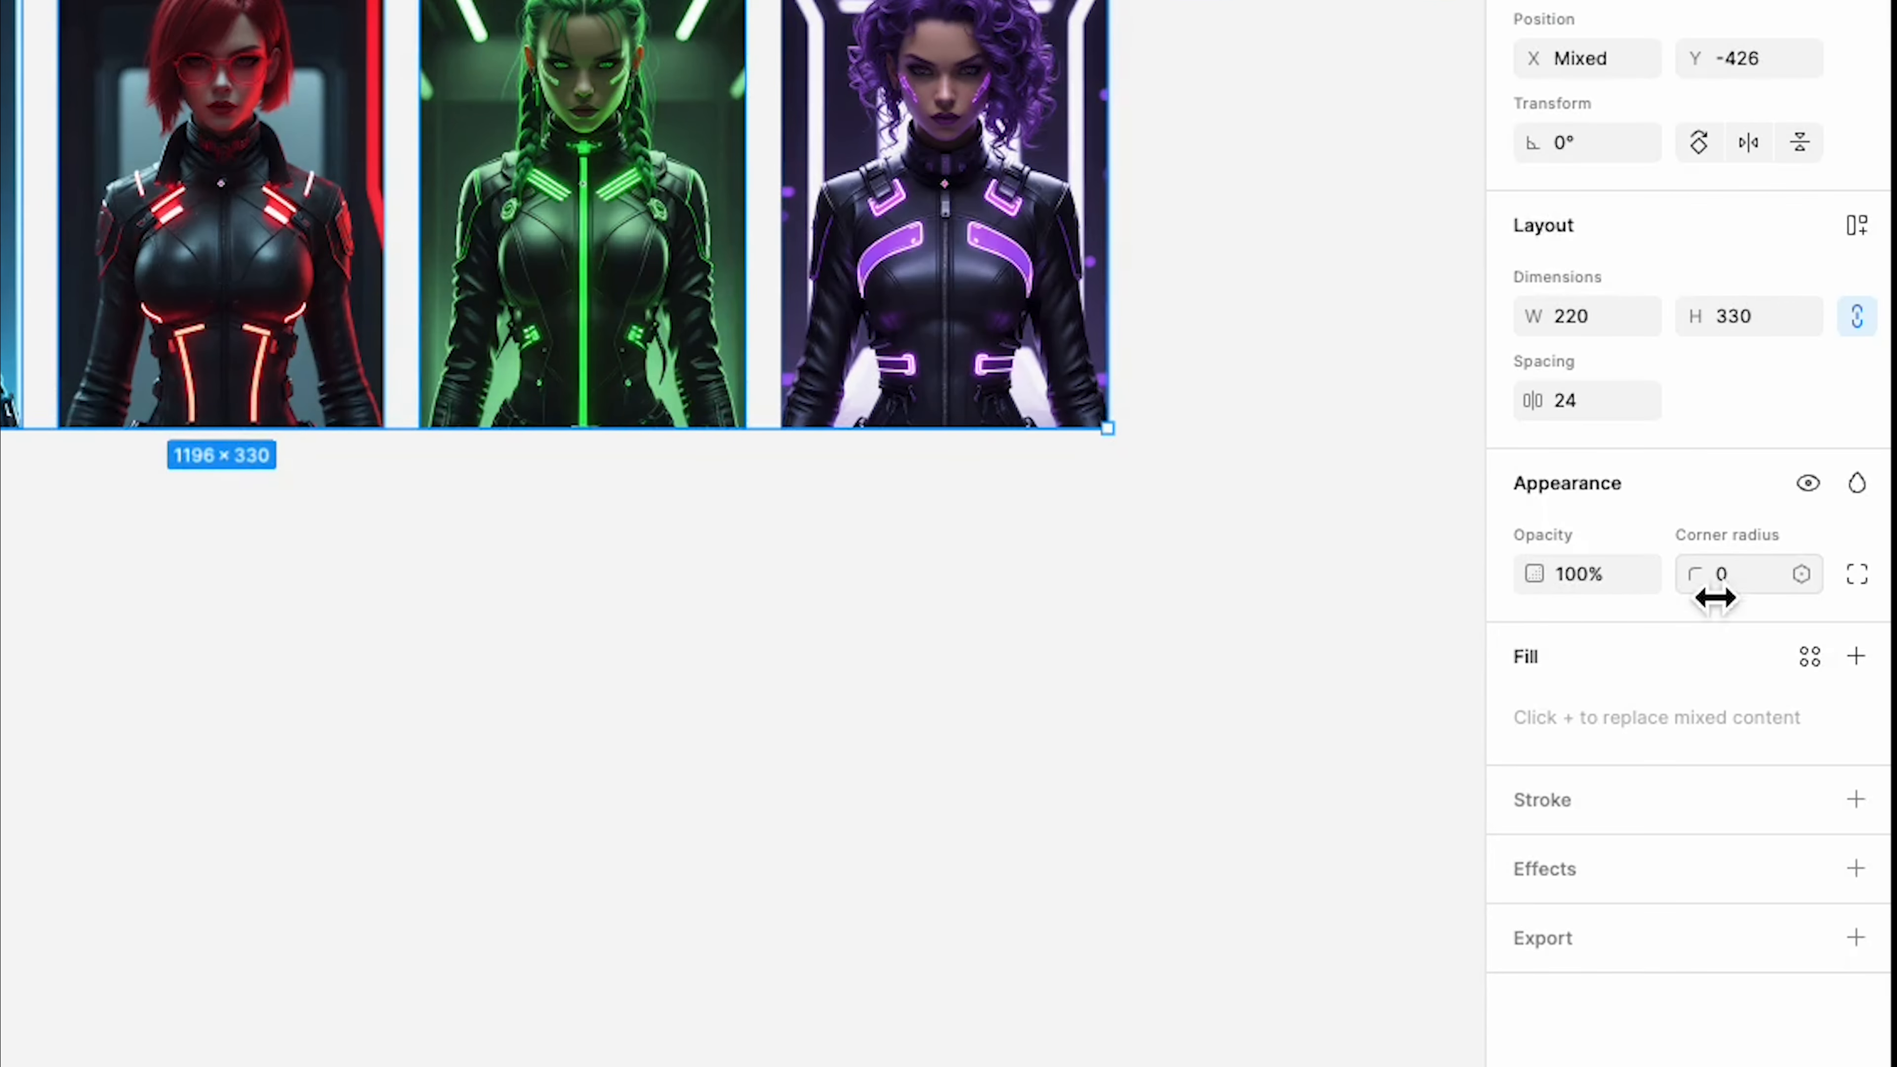
pyautogui.click(1815, 562)
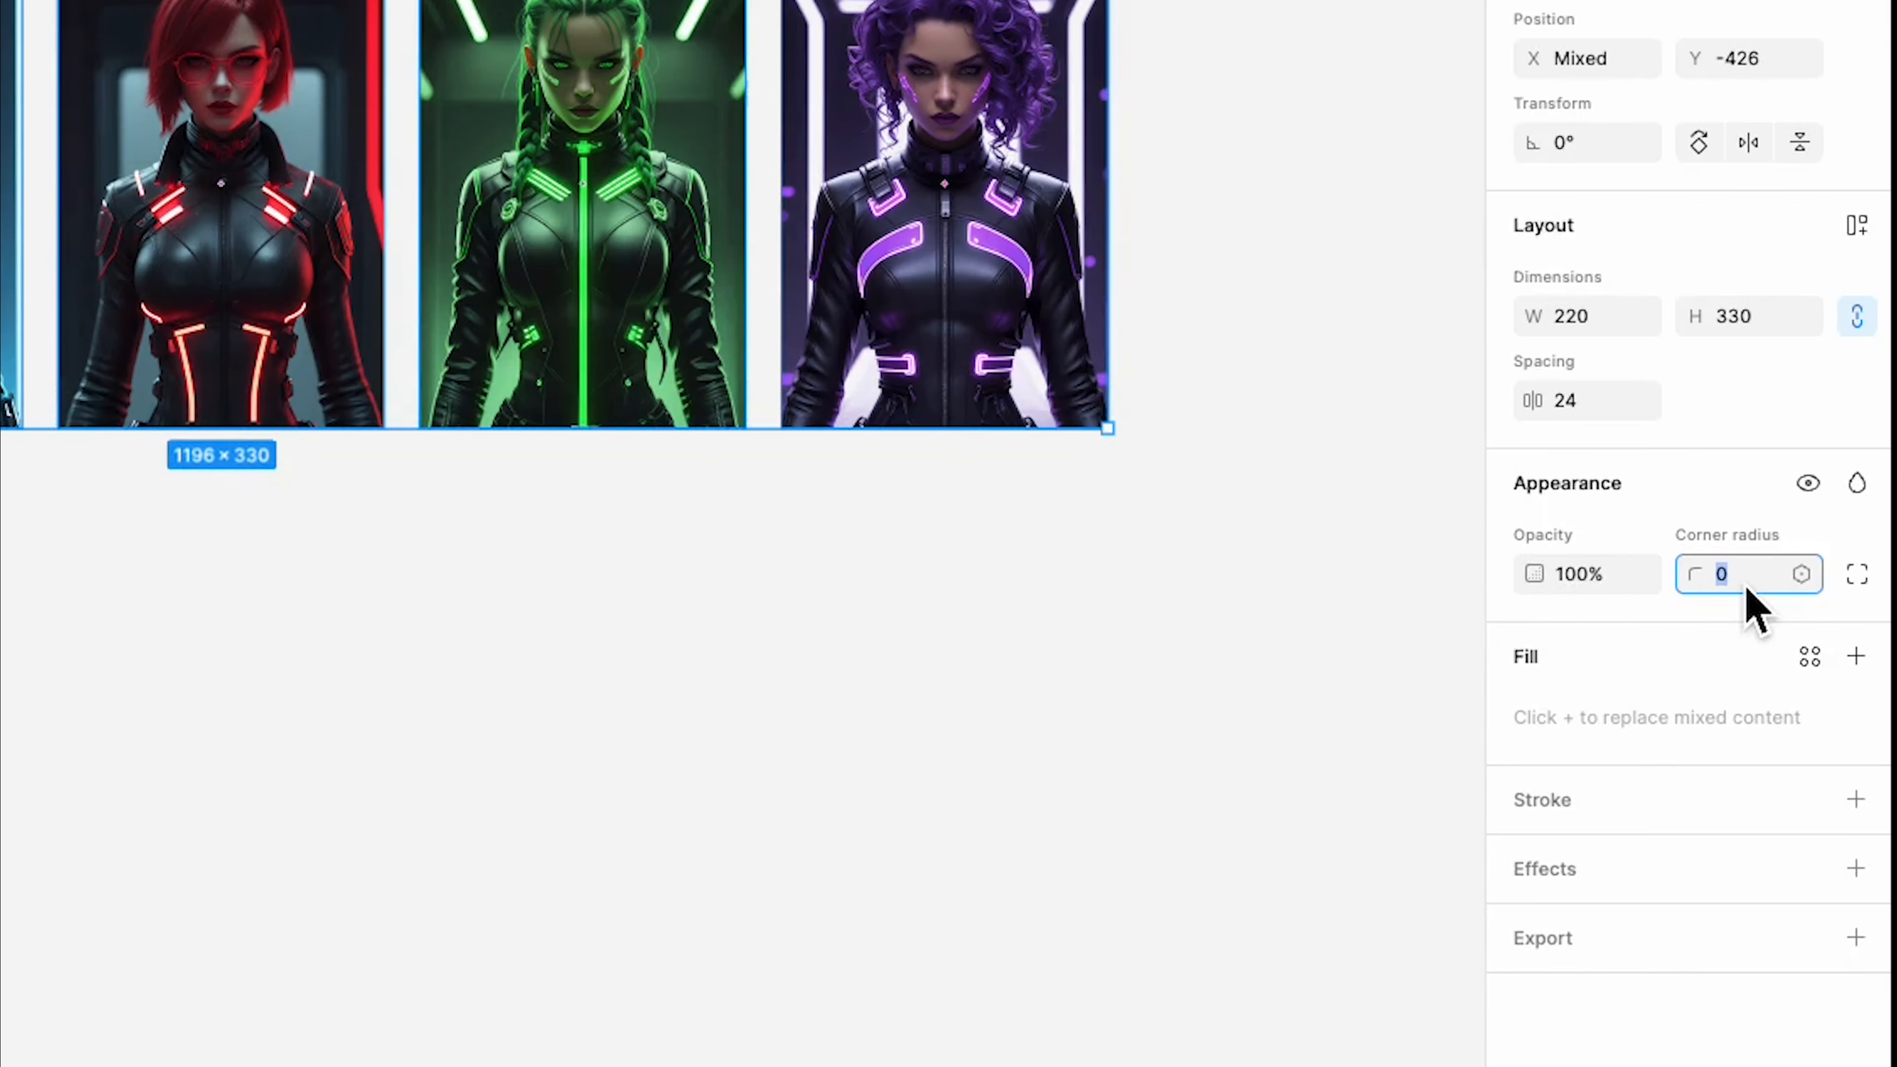
pyautogui.write('16')
pyautogui.press('Return')
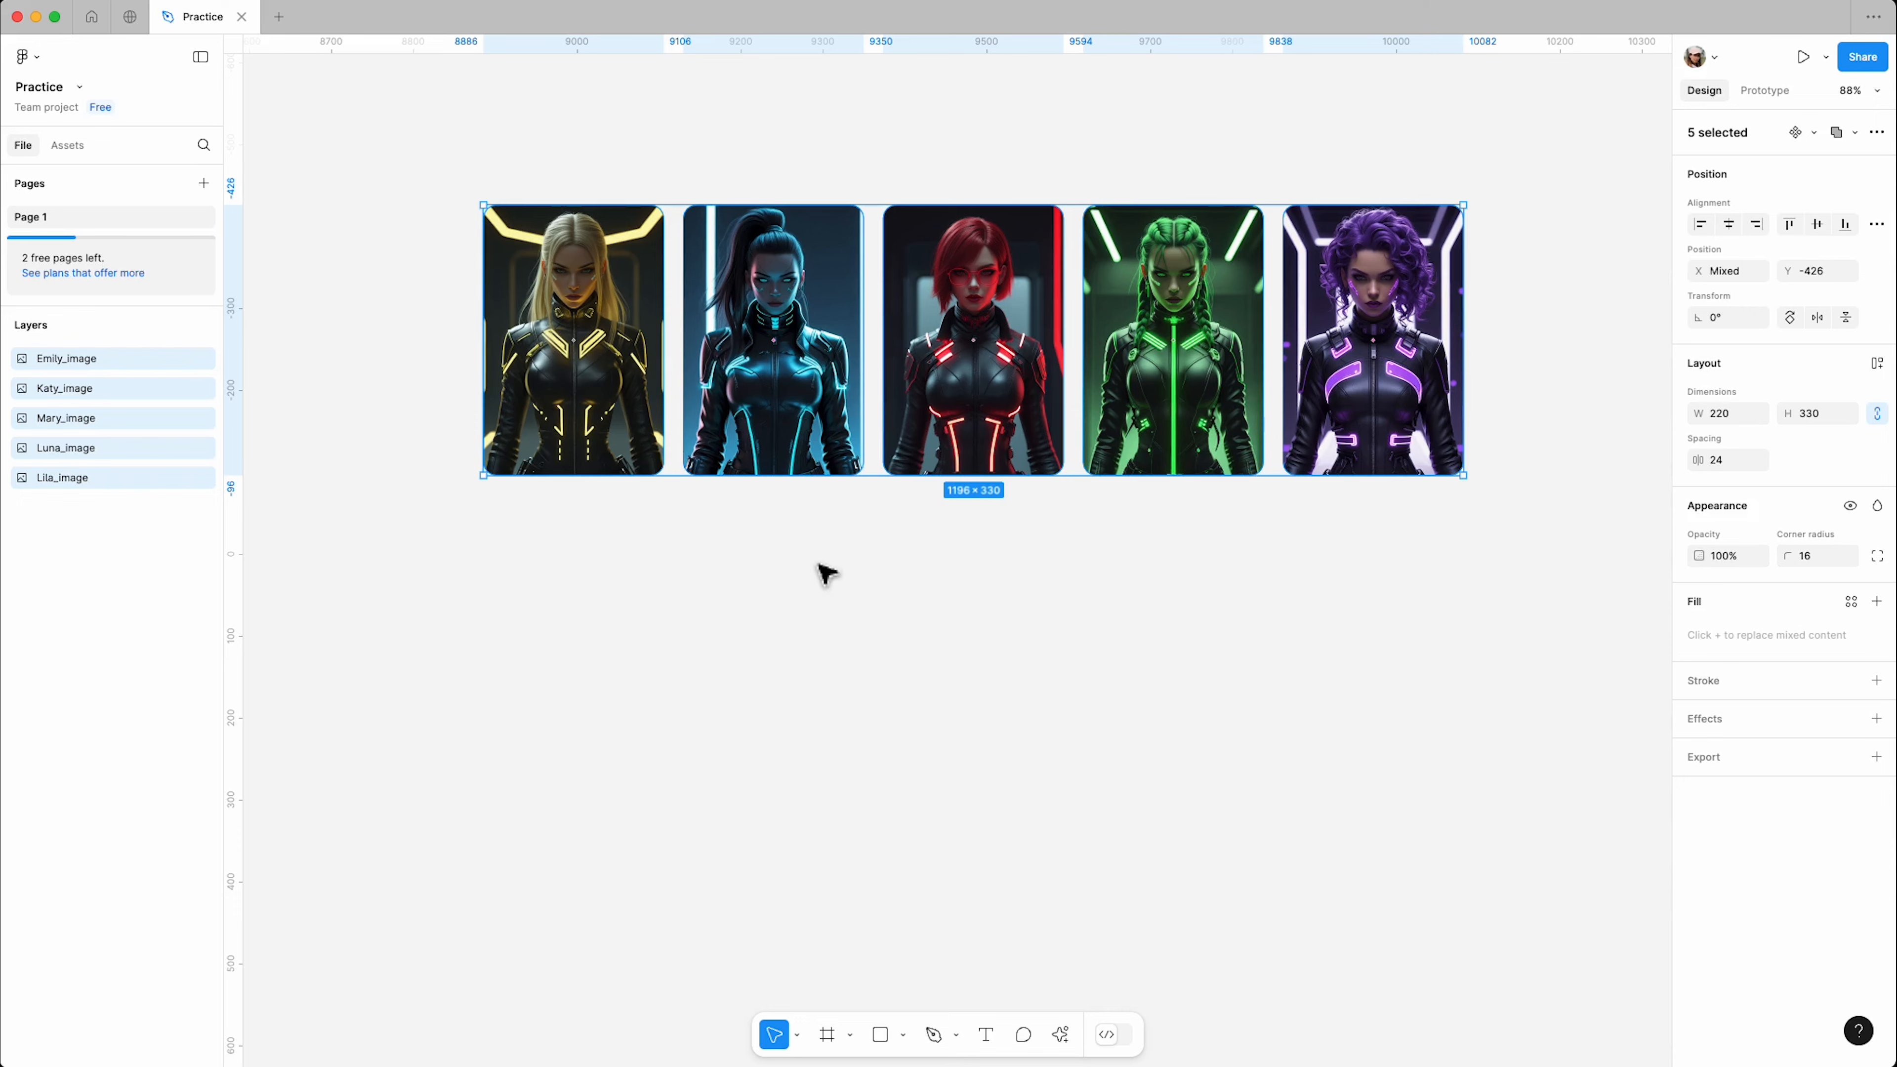
pyautogui.click(826, 574)
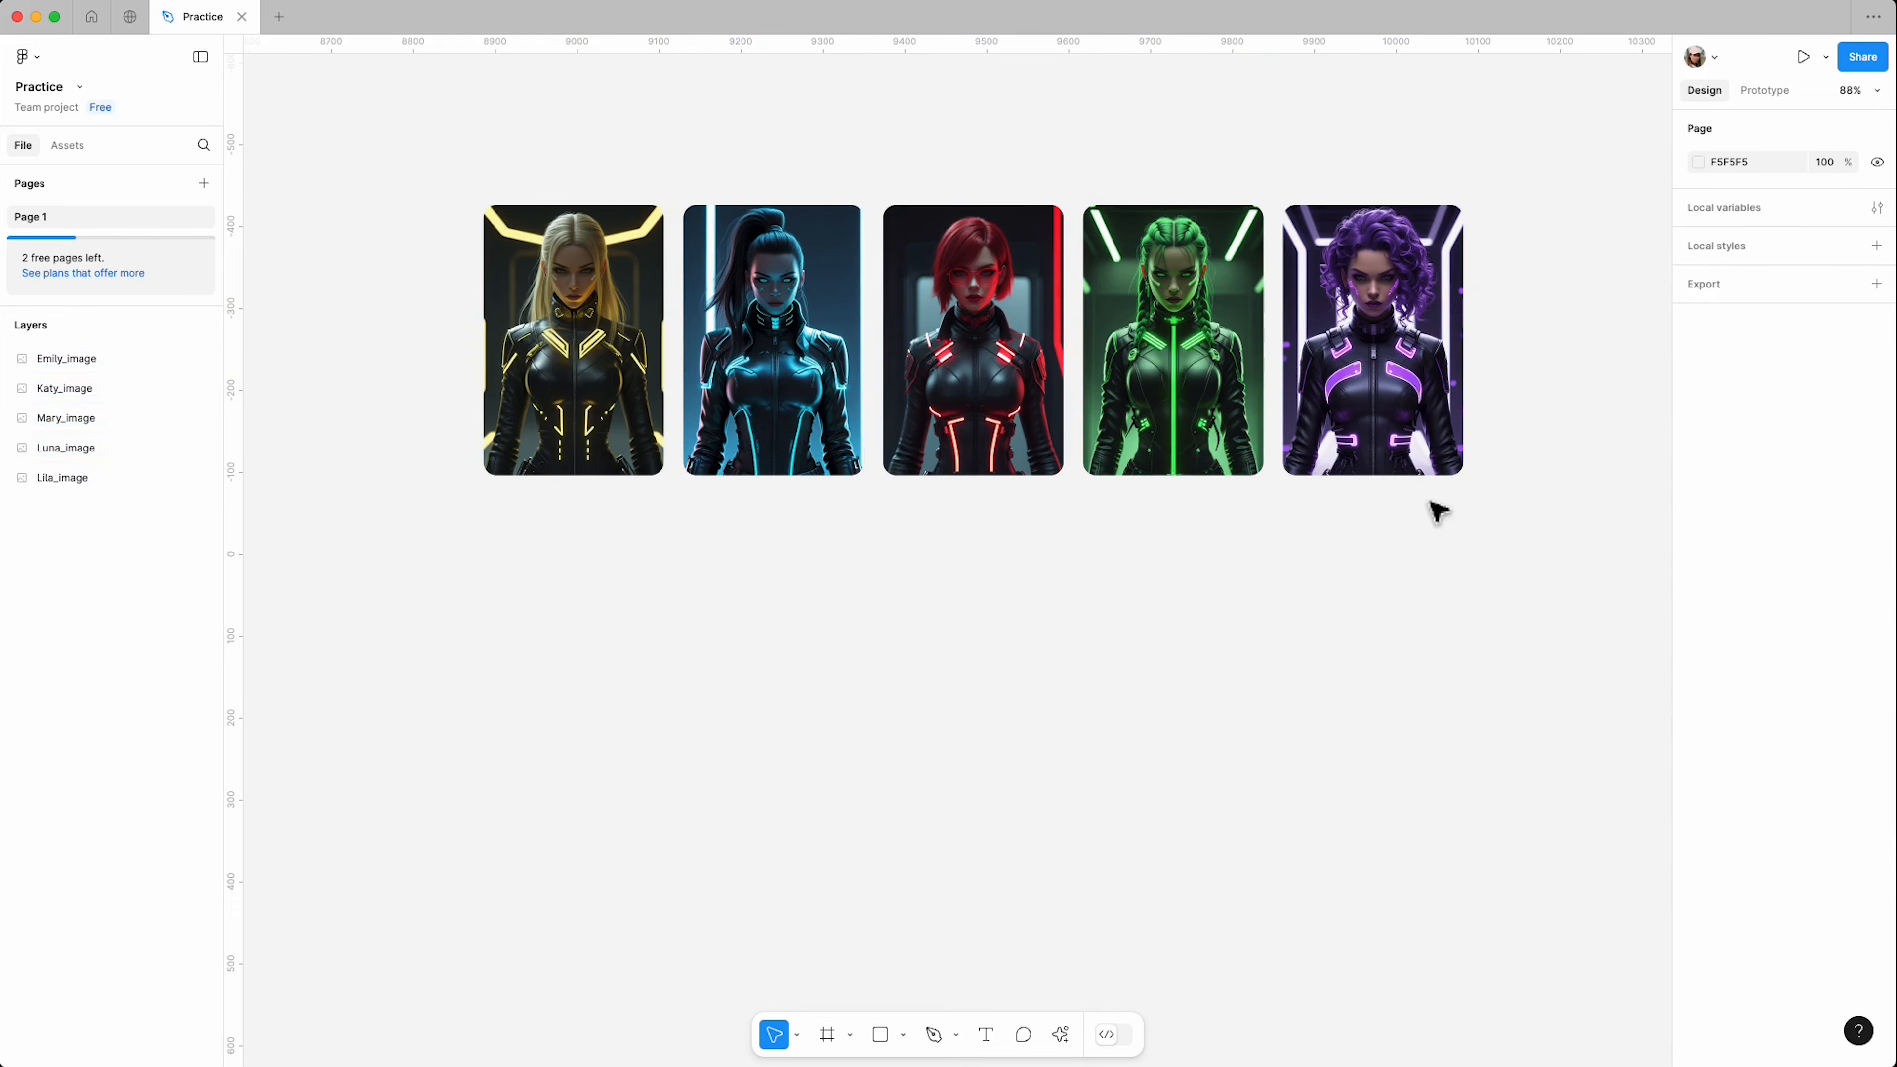
# Step: Wrap the blonde character's image in a frame and rename the frame with the character name from its image layer
pyautogui.click(553, 378)
pyautogui.rightClick(584, 351)
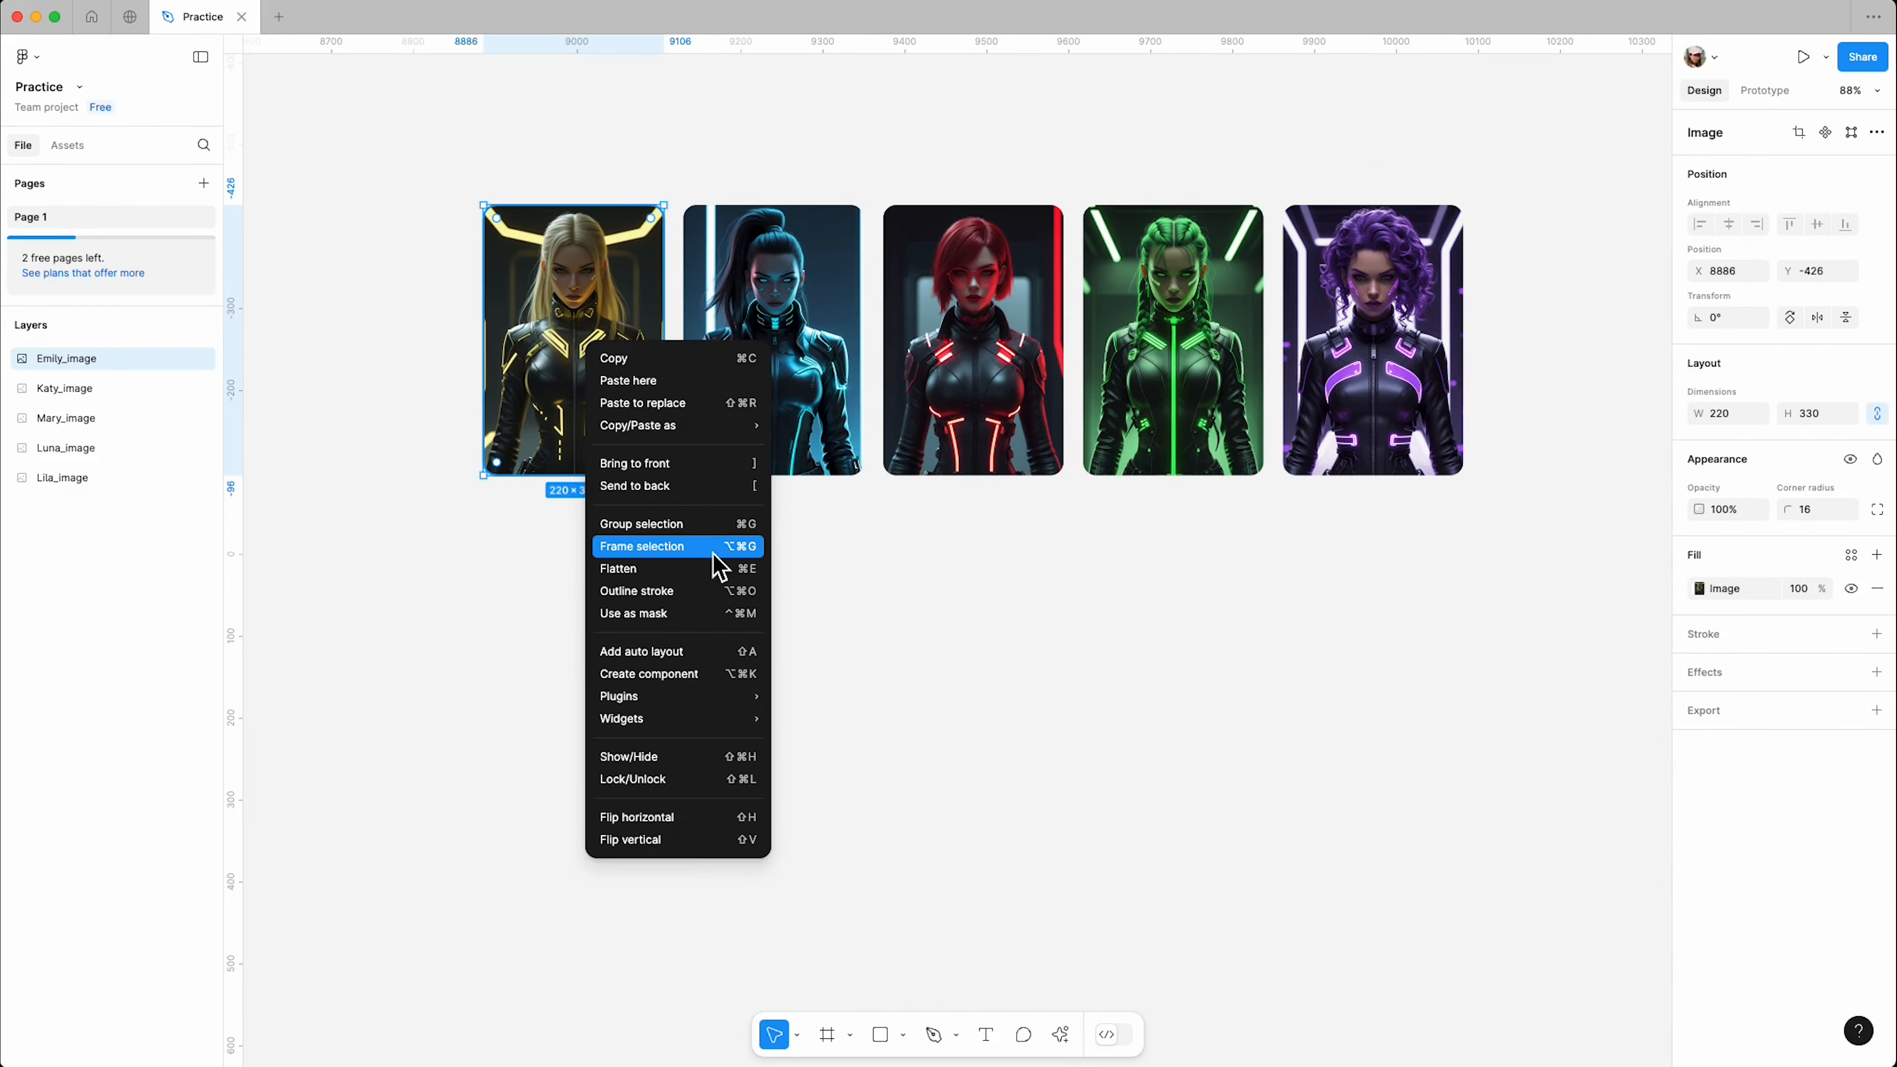
pyautogui.click(590, 556)
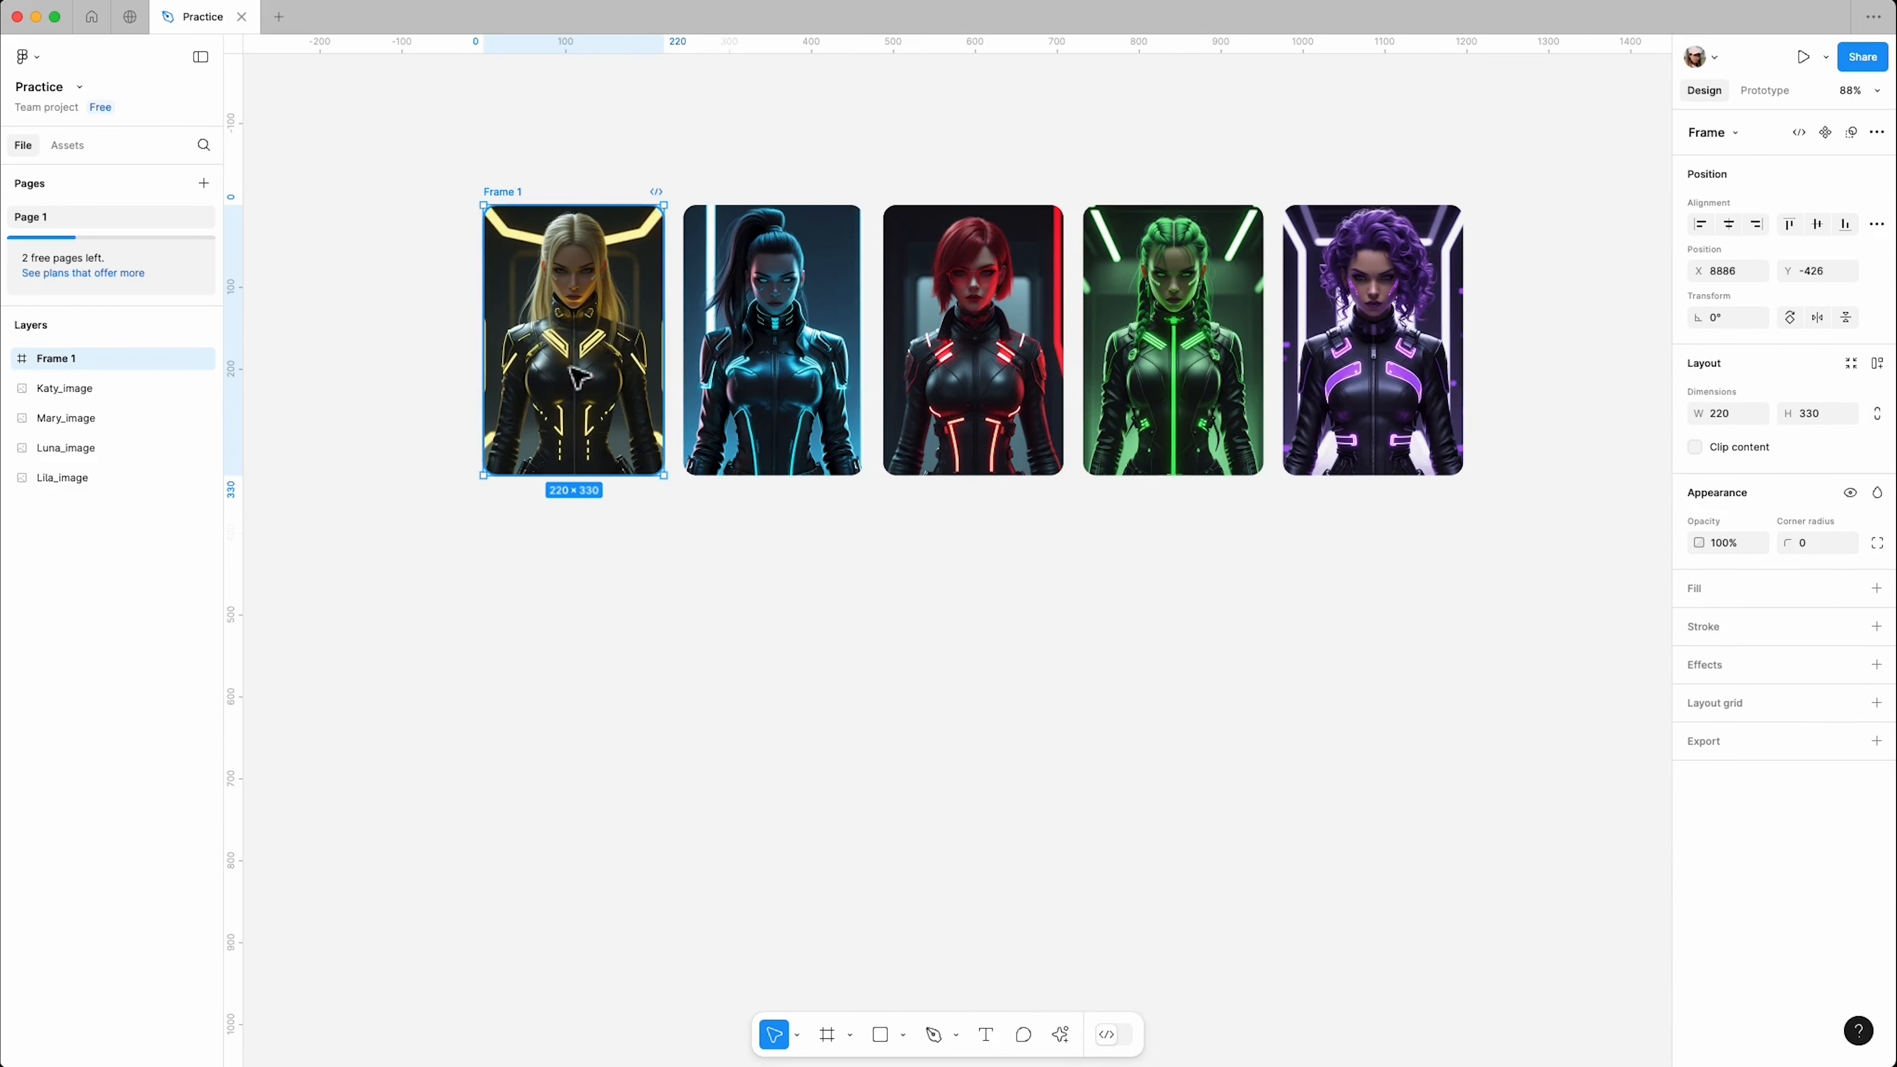
pyautogui.doubleClick(510, 191)
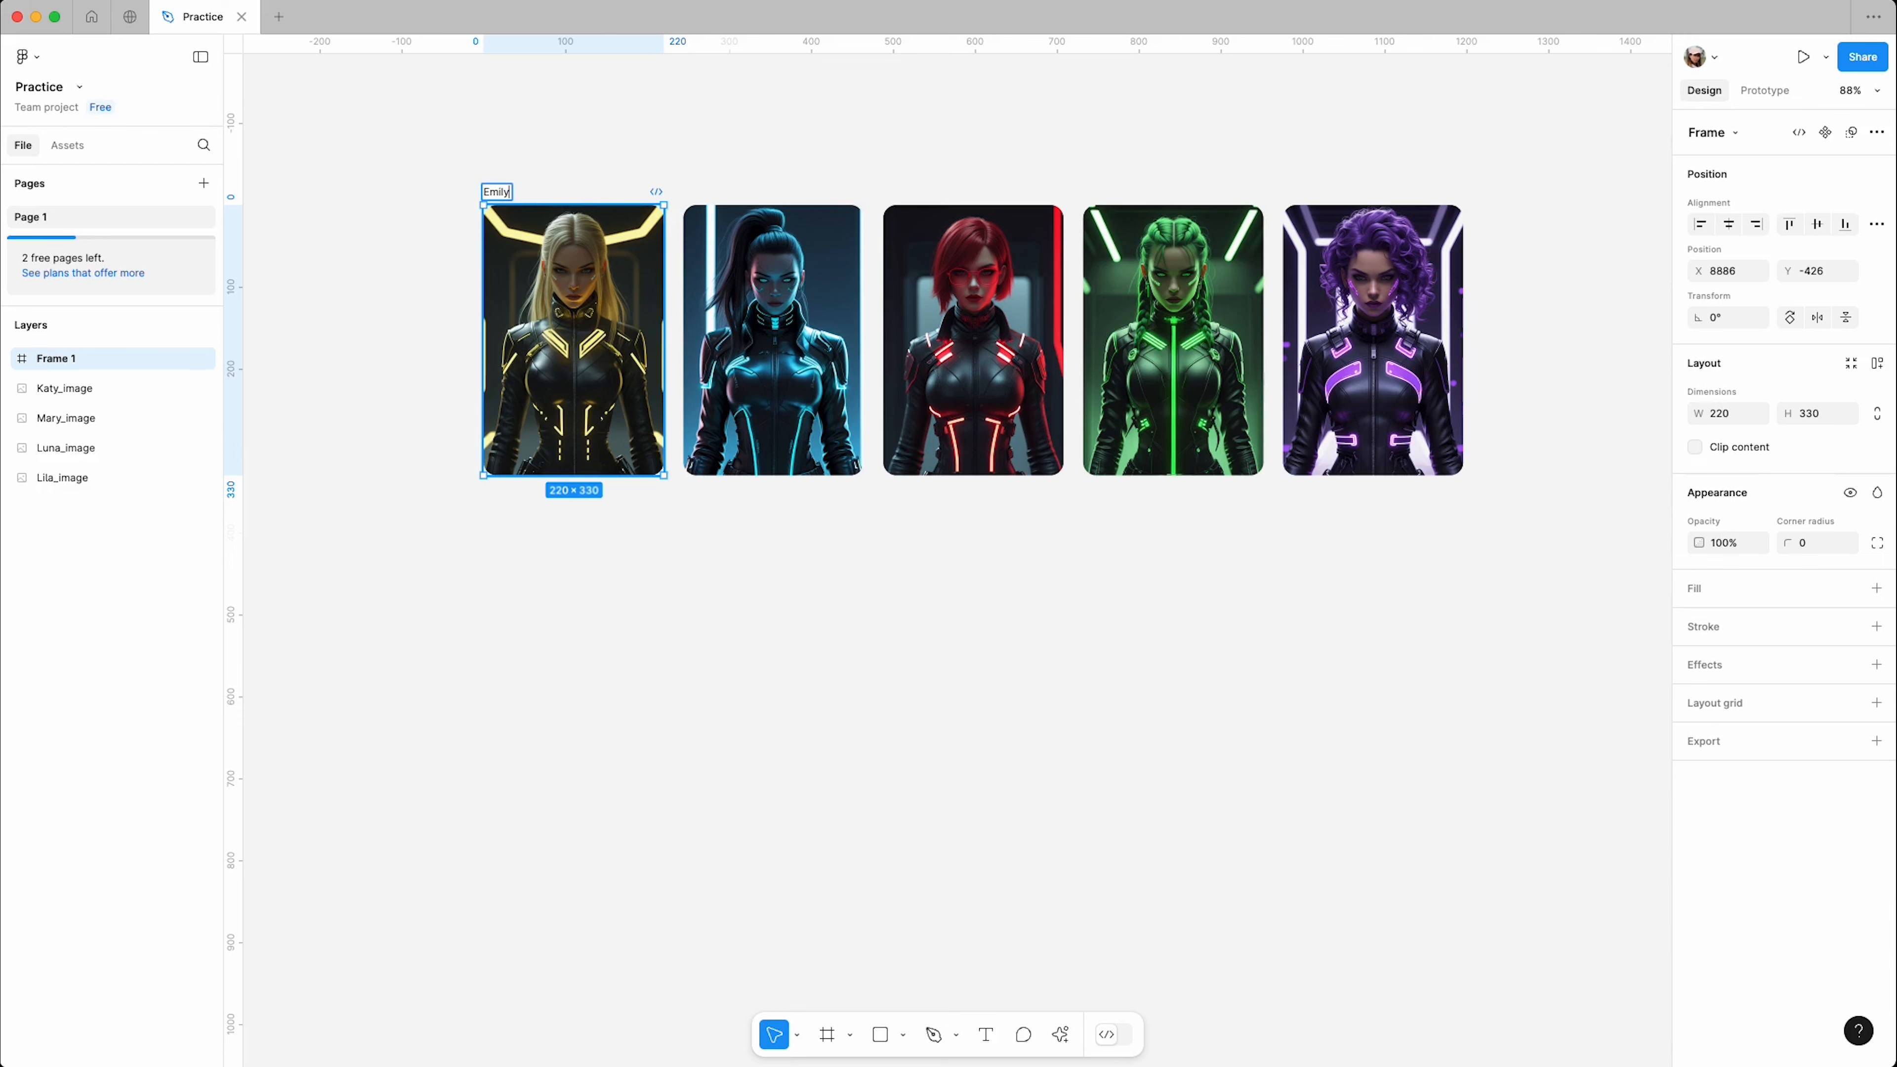
pyautogui.press('Return')
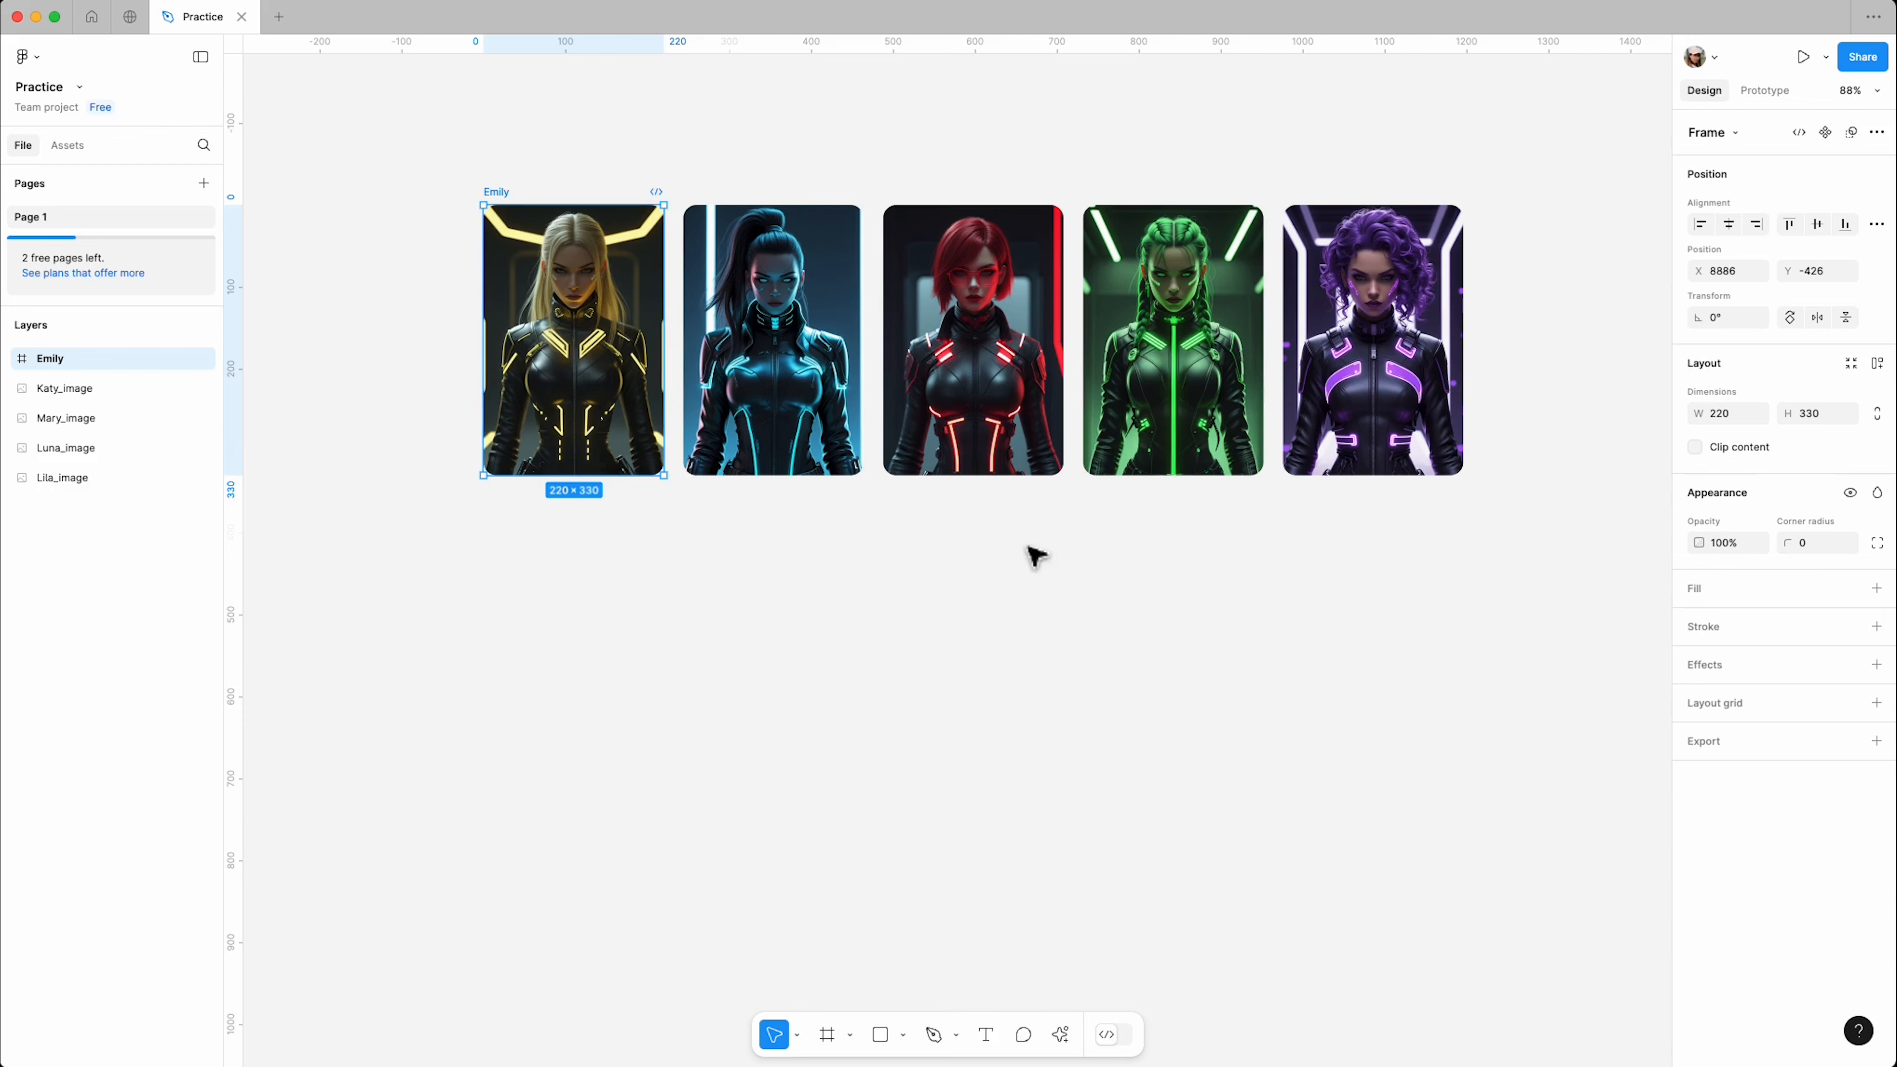
# Step: Add a text box of about 59 by 27 below the framed blonde image, containing the character's name
pyautogui.keyDown('ctrl'); pyautogui.scroll(5, 522, 384); pyautogui.keyUp('ctrl')
pyautogui.scroll(1, 436, 375)
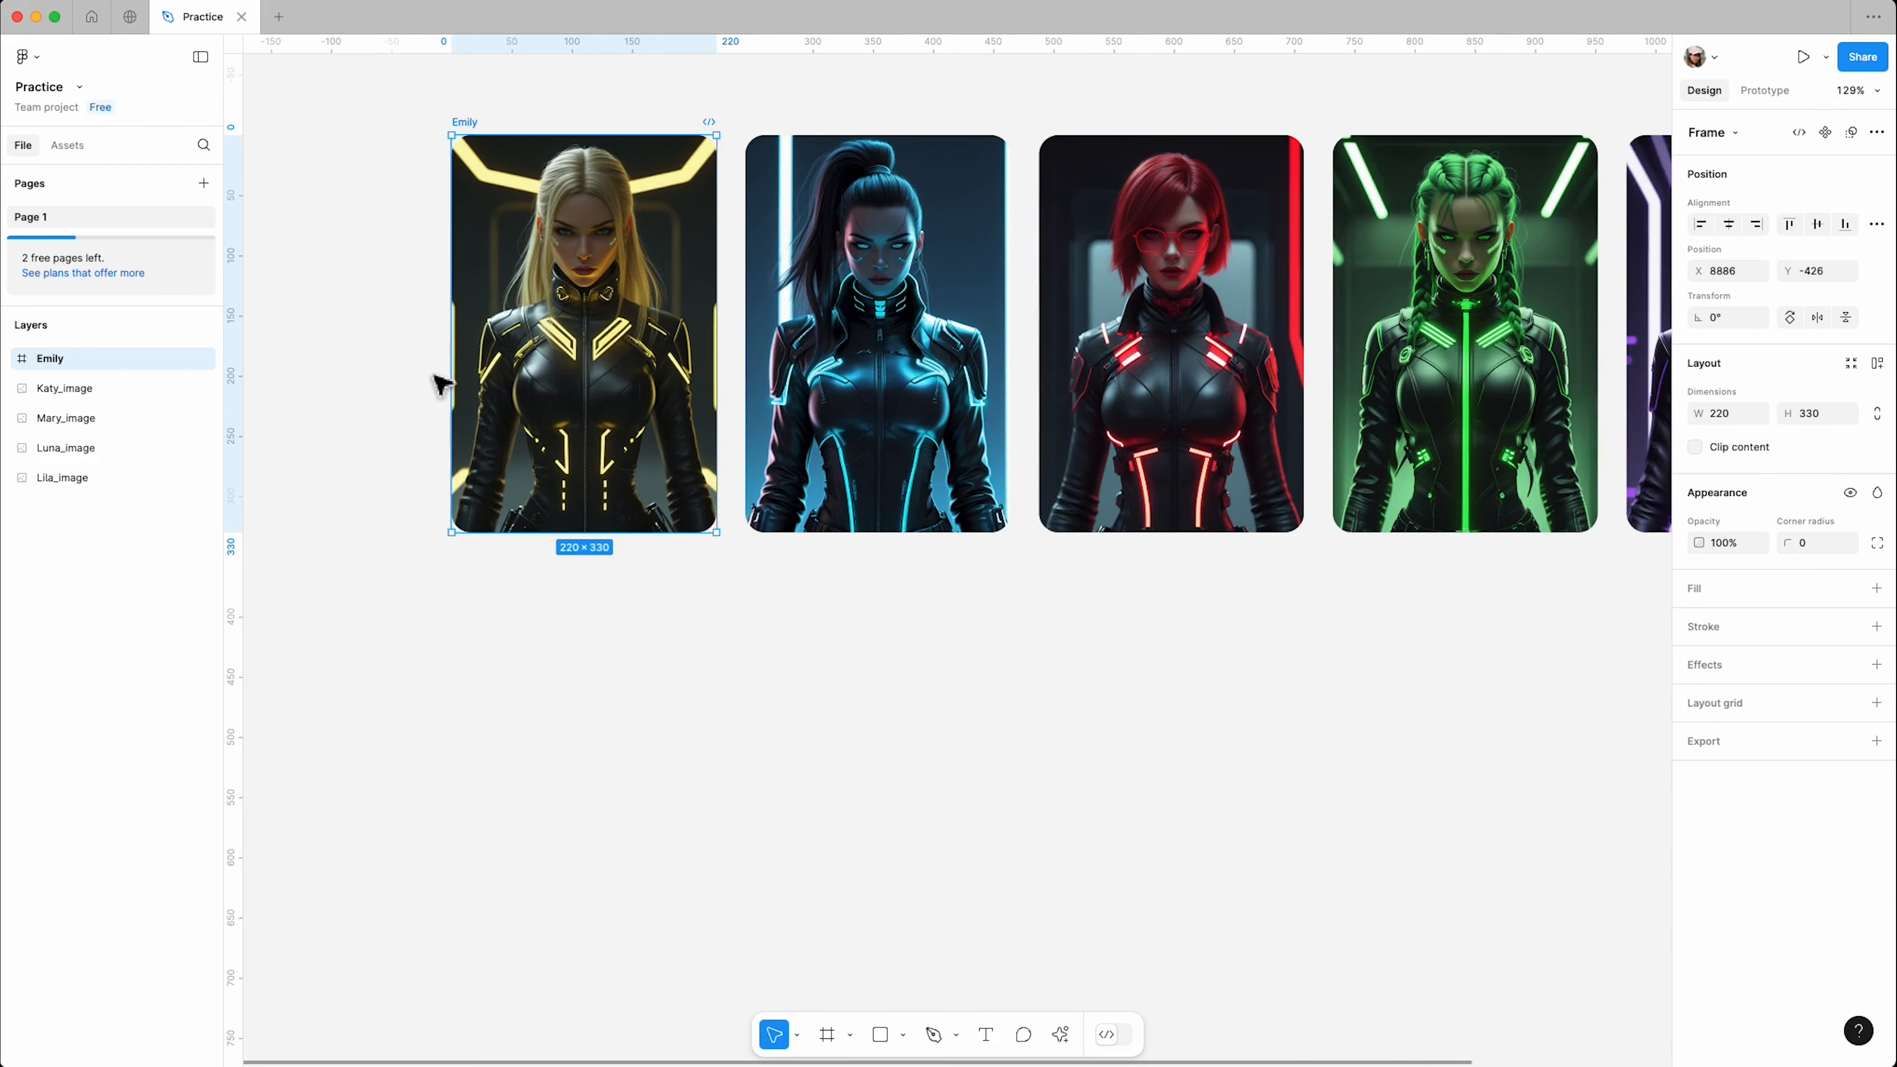
pyautogui.scroll(1, 435, 375)
pyautogui.scroll(1, 538, 525)
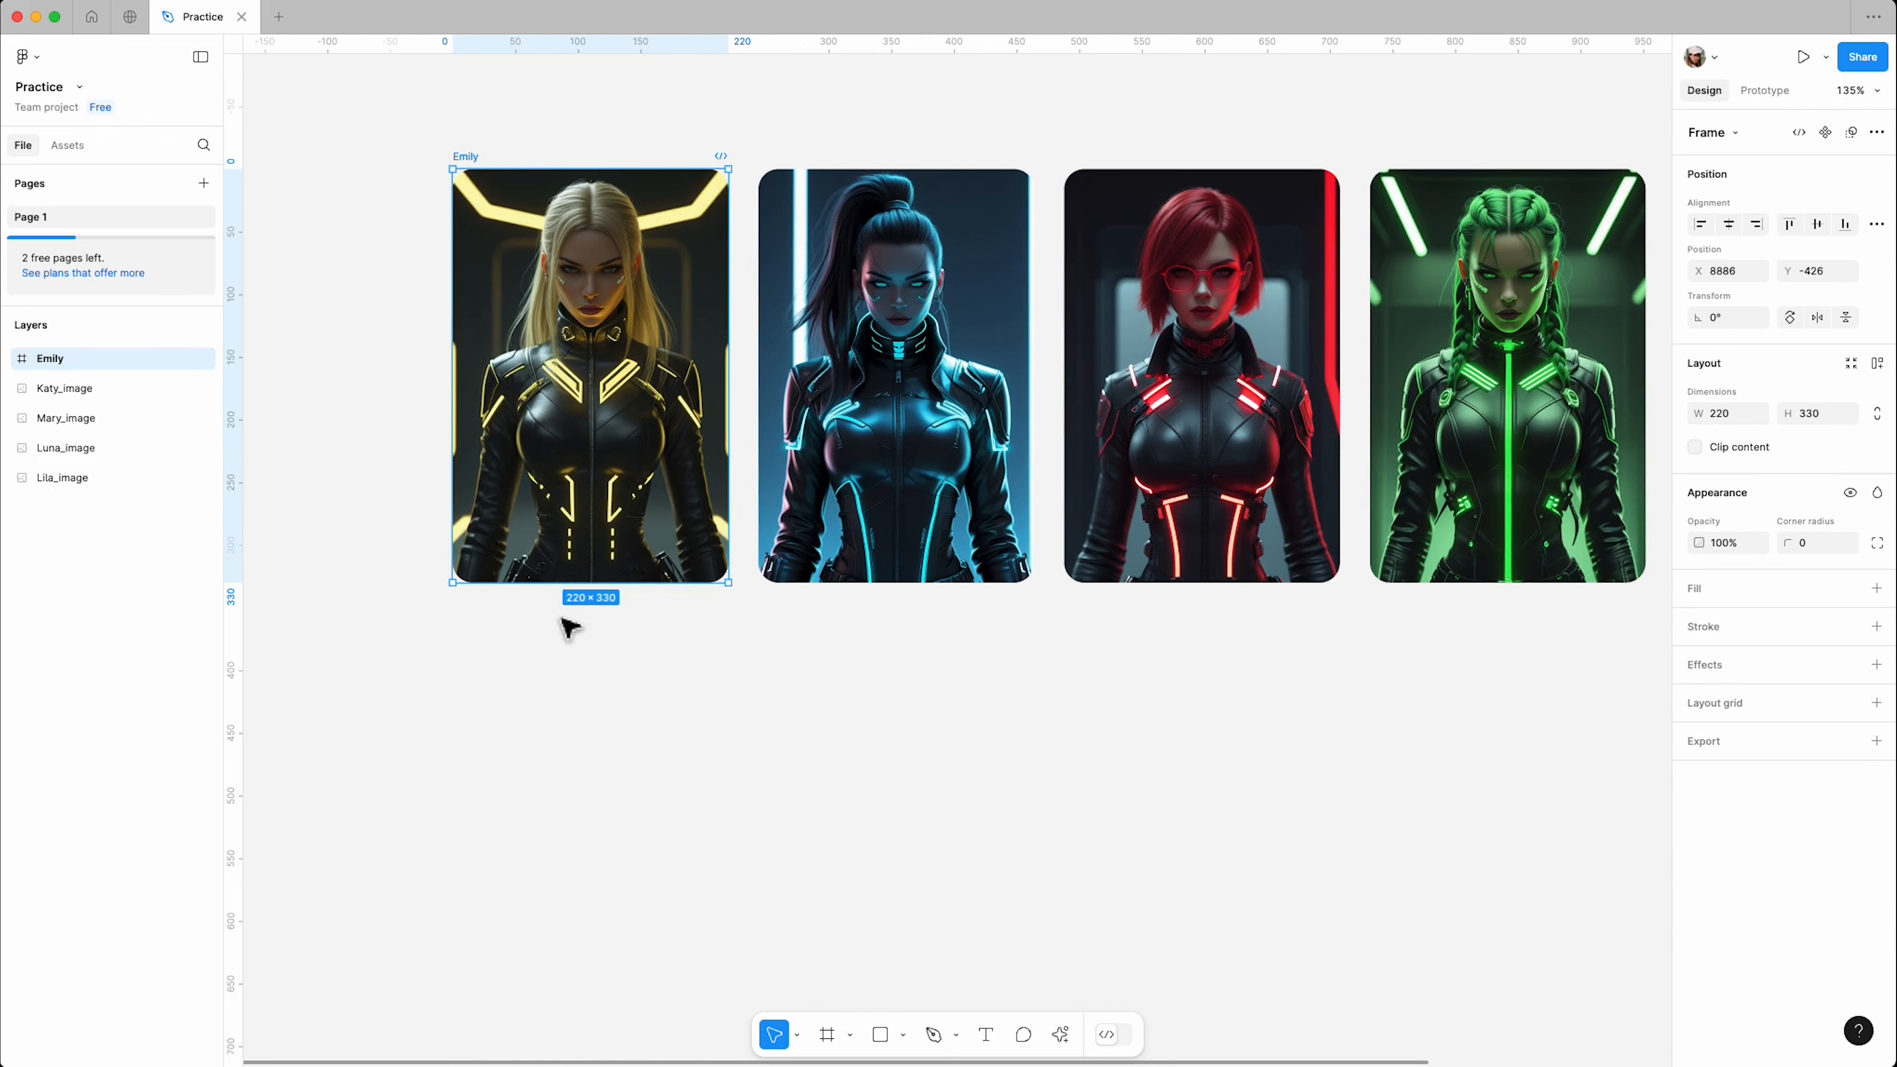
pyautogui.scroll(-1, 538, 673)
pyautogui.click(538, 677)
pyautogui.press('t')
pyautogui.moveTo(506, 663); pyautogui.dragTo(587, 707)
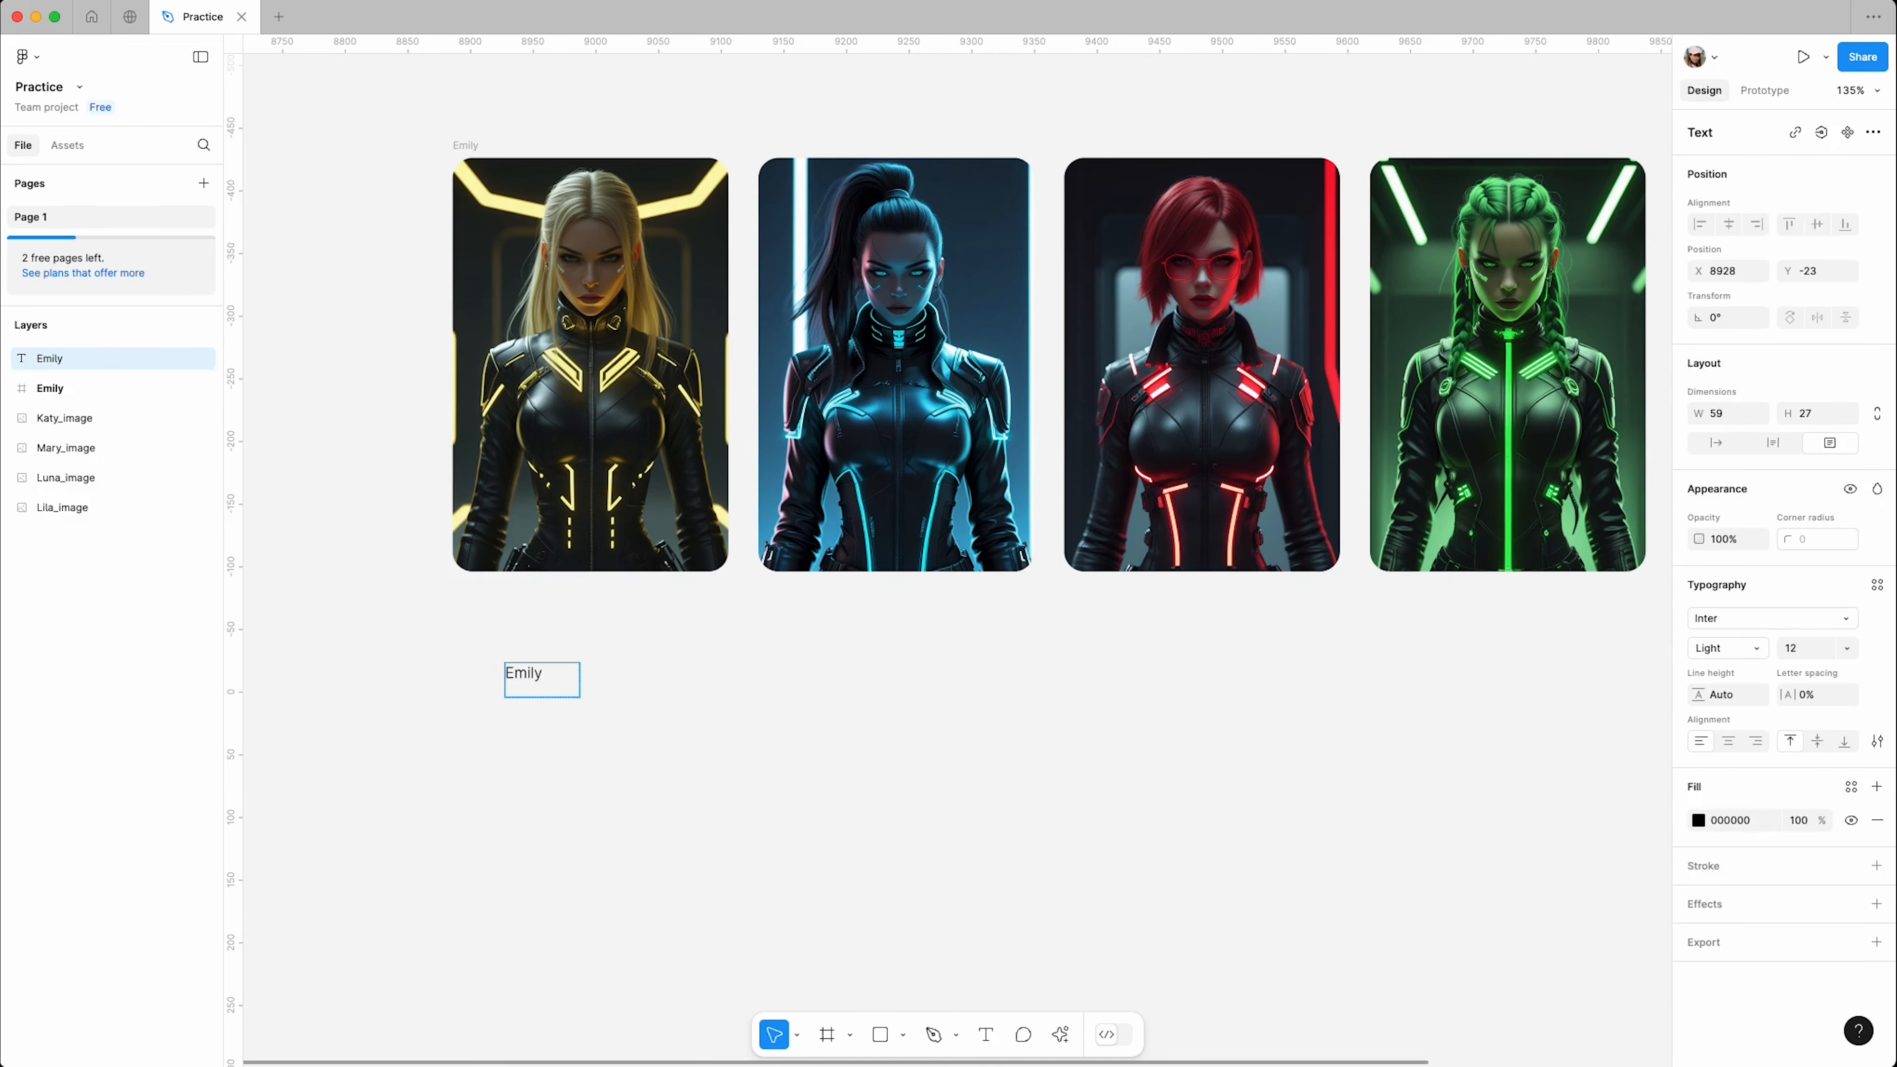
pyautogui.press('Escape')
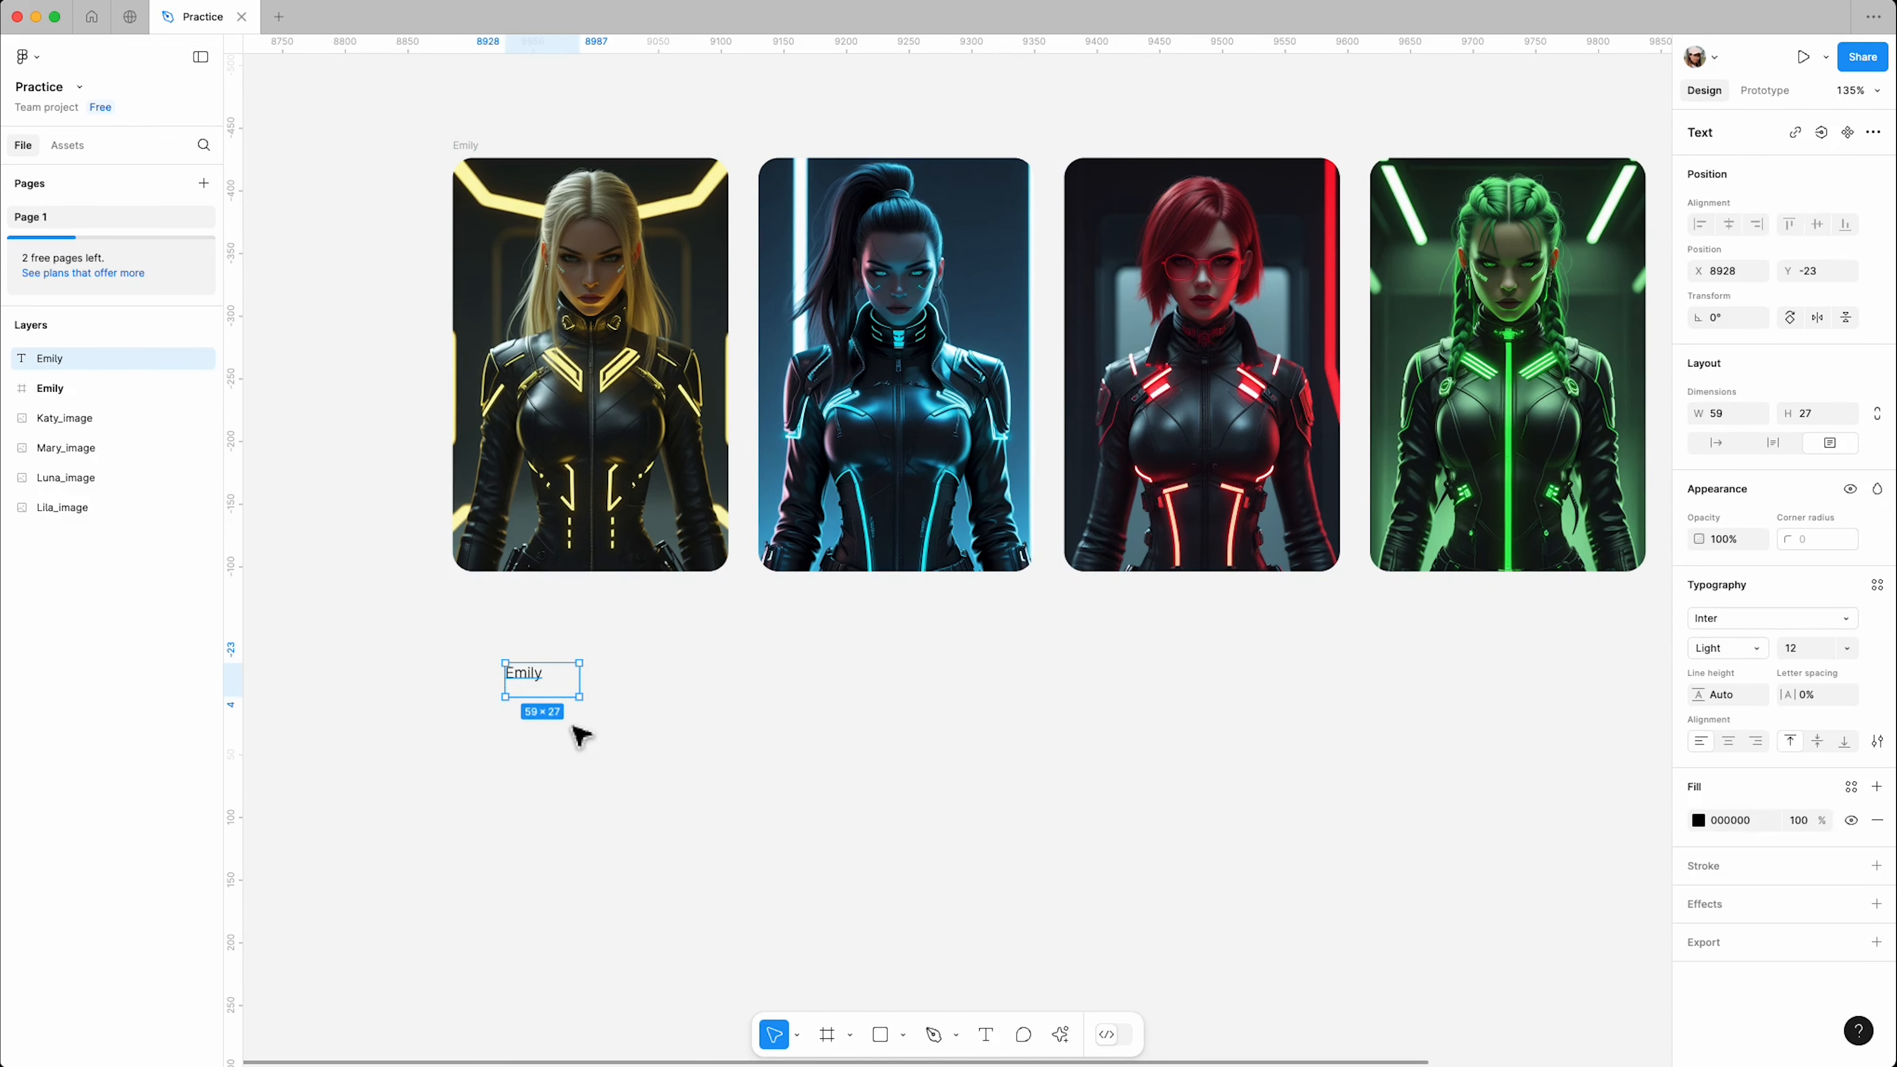
# Step: Format the character name text as size 16, Medium weight, with auto width resizing
pyautogui.click(1846, 647)
pyautogui.click(1833, 746)
pyautogui.click(1751, 649)
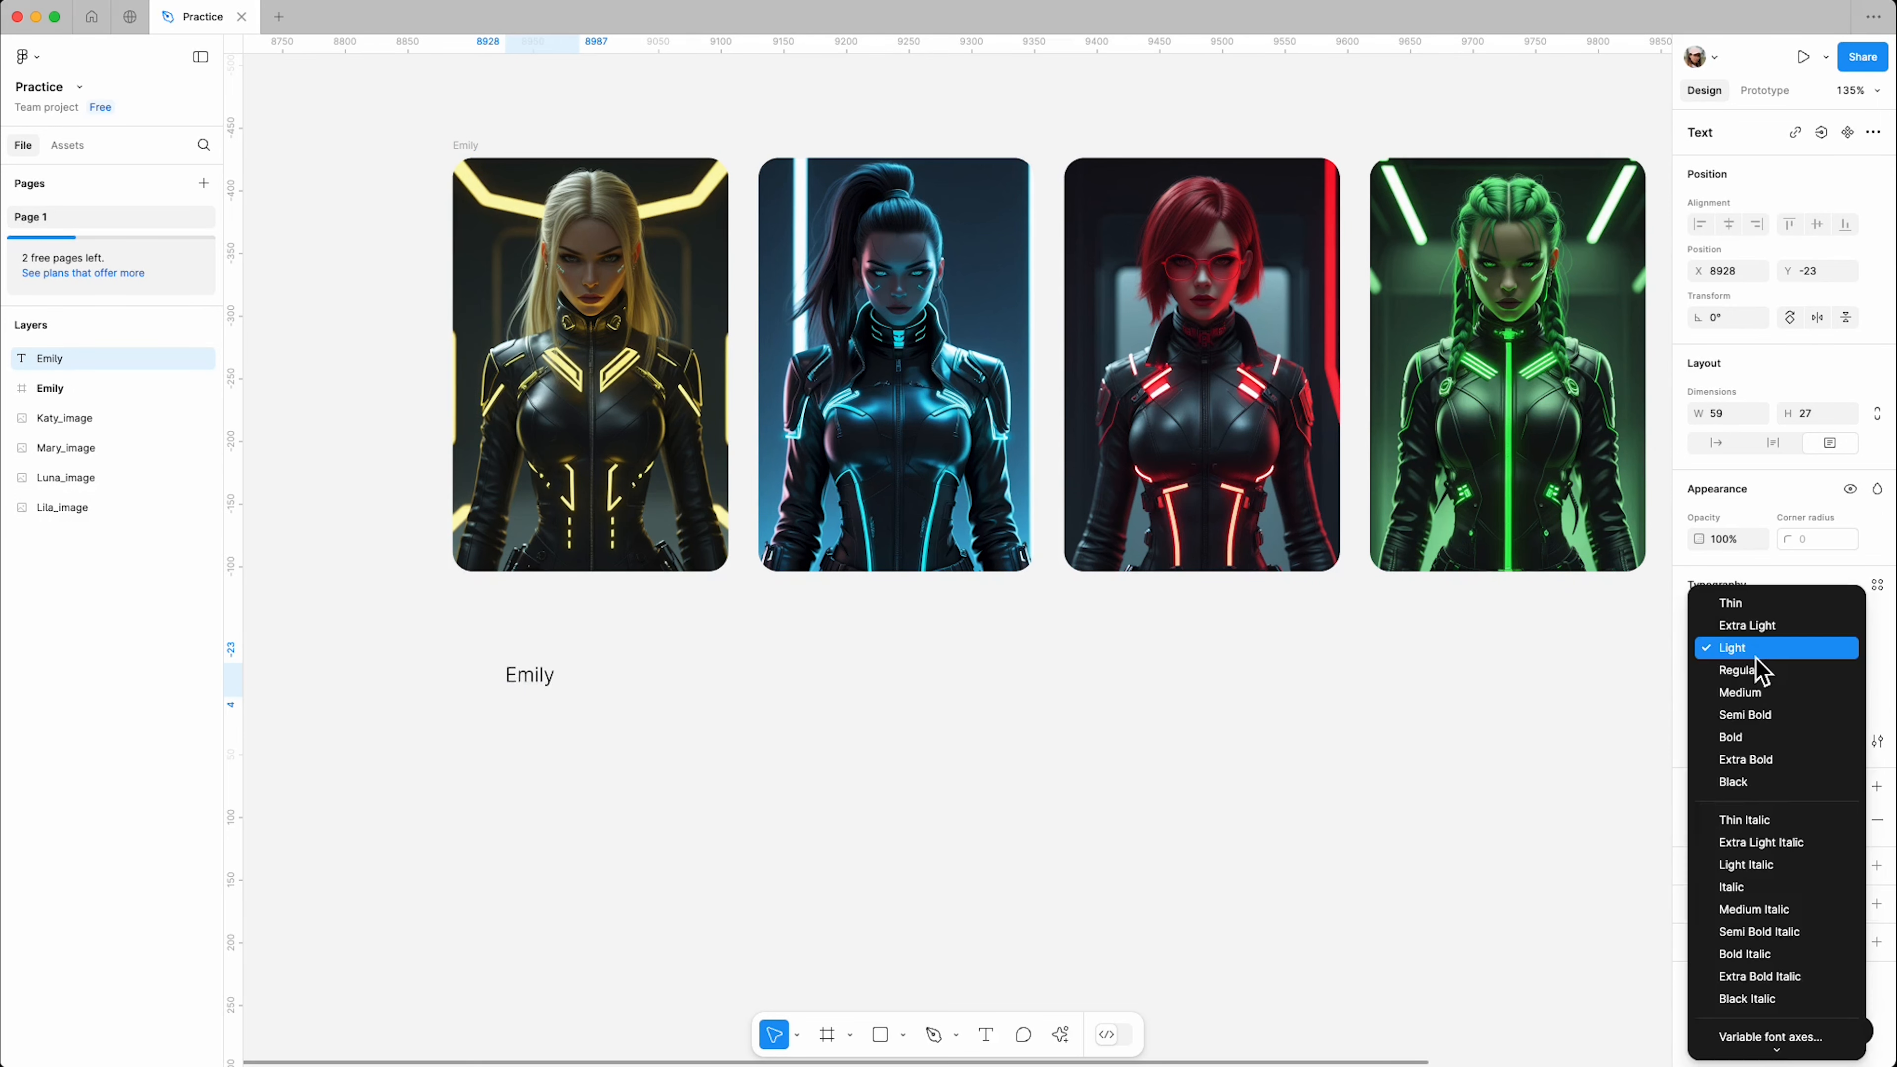
pyautogui.click(1756, 695)
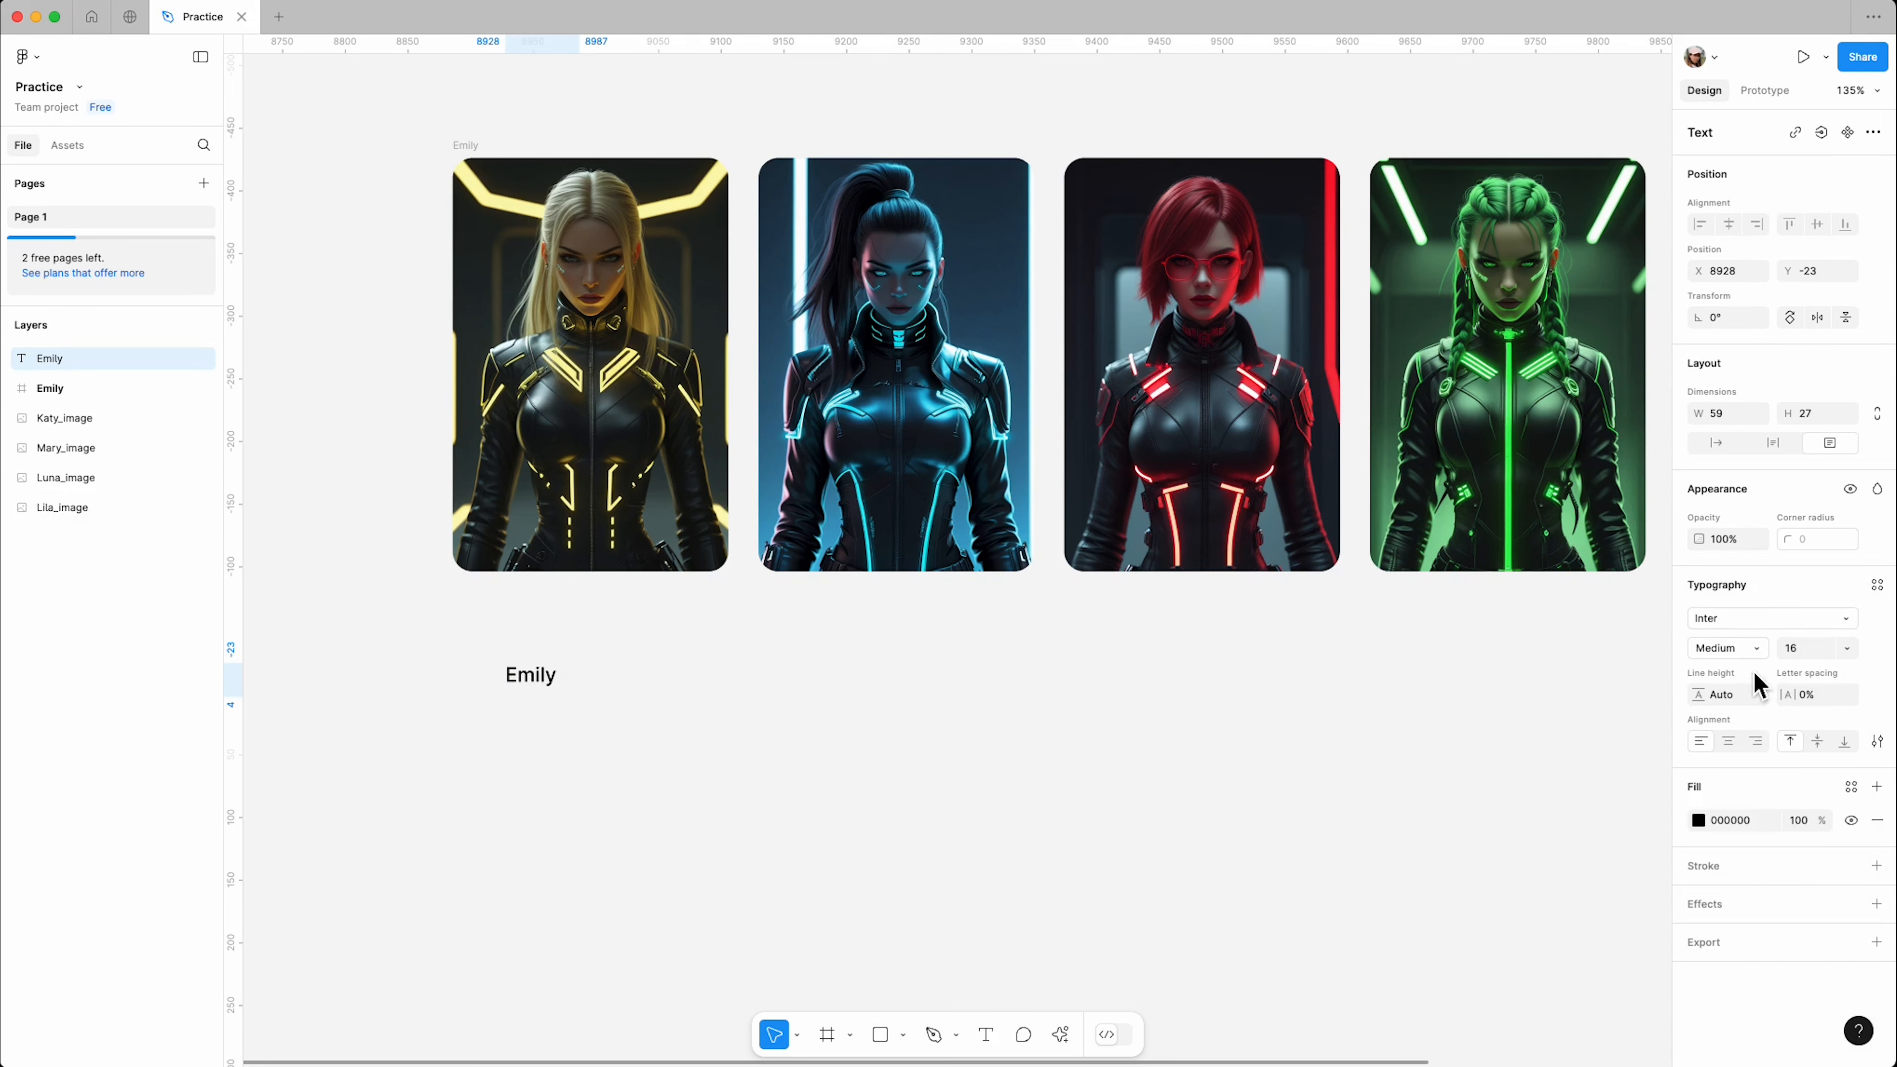
pyautogui.click(1733, 449)
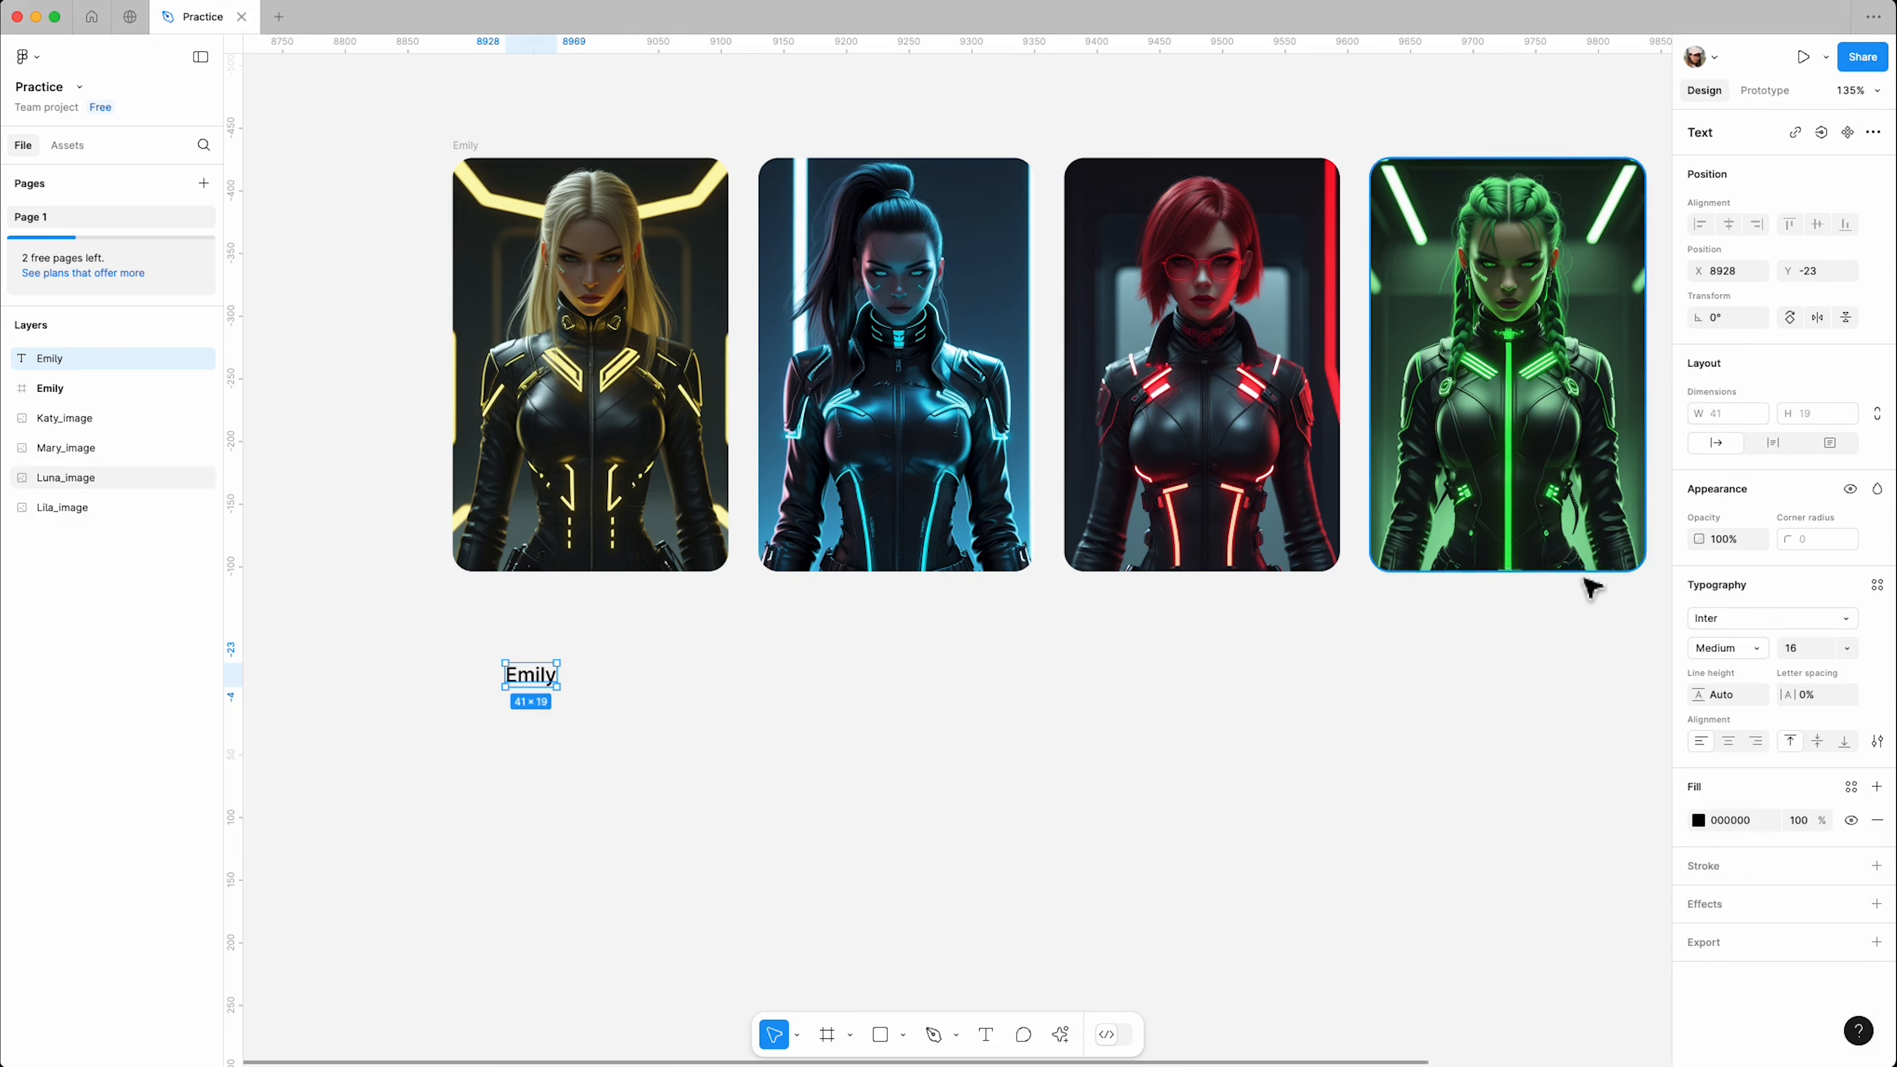
pyautogui.click(567, 721)
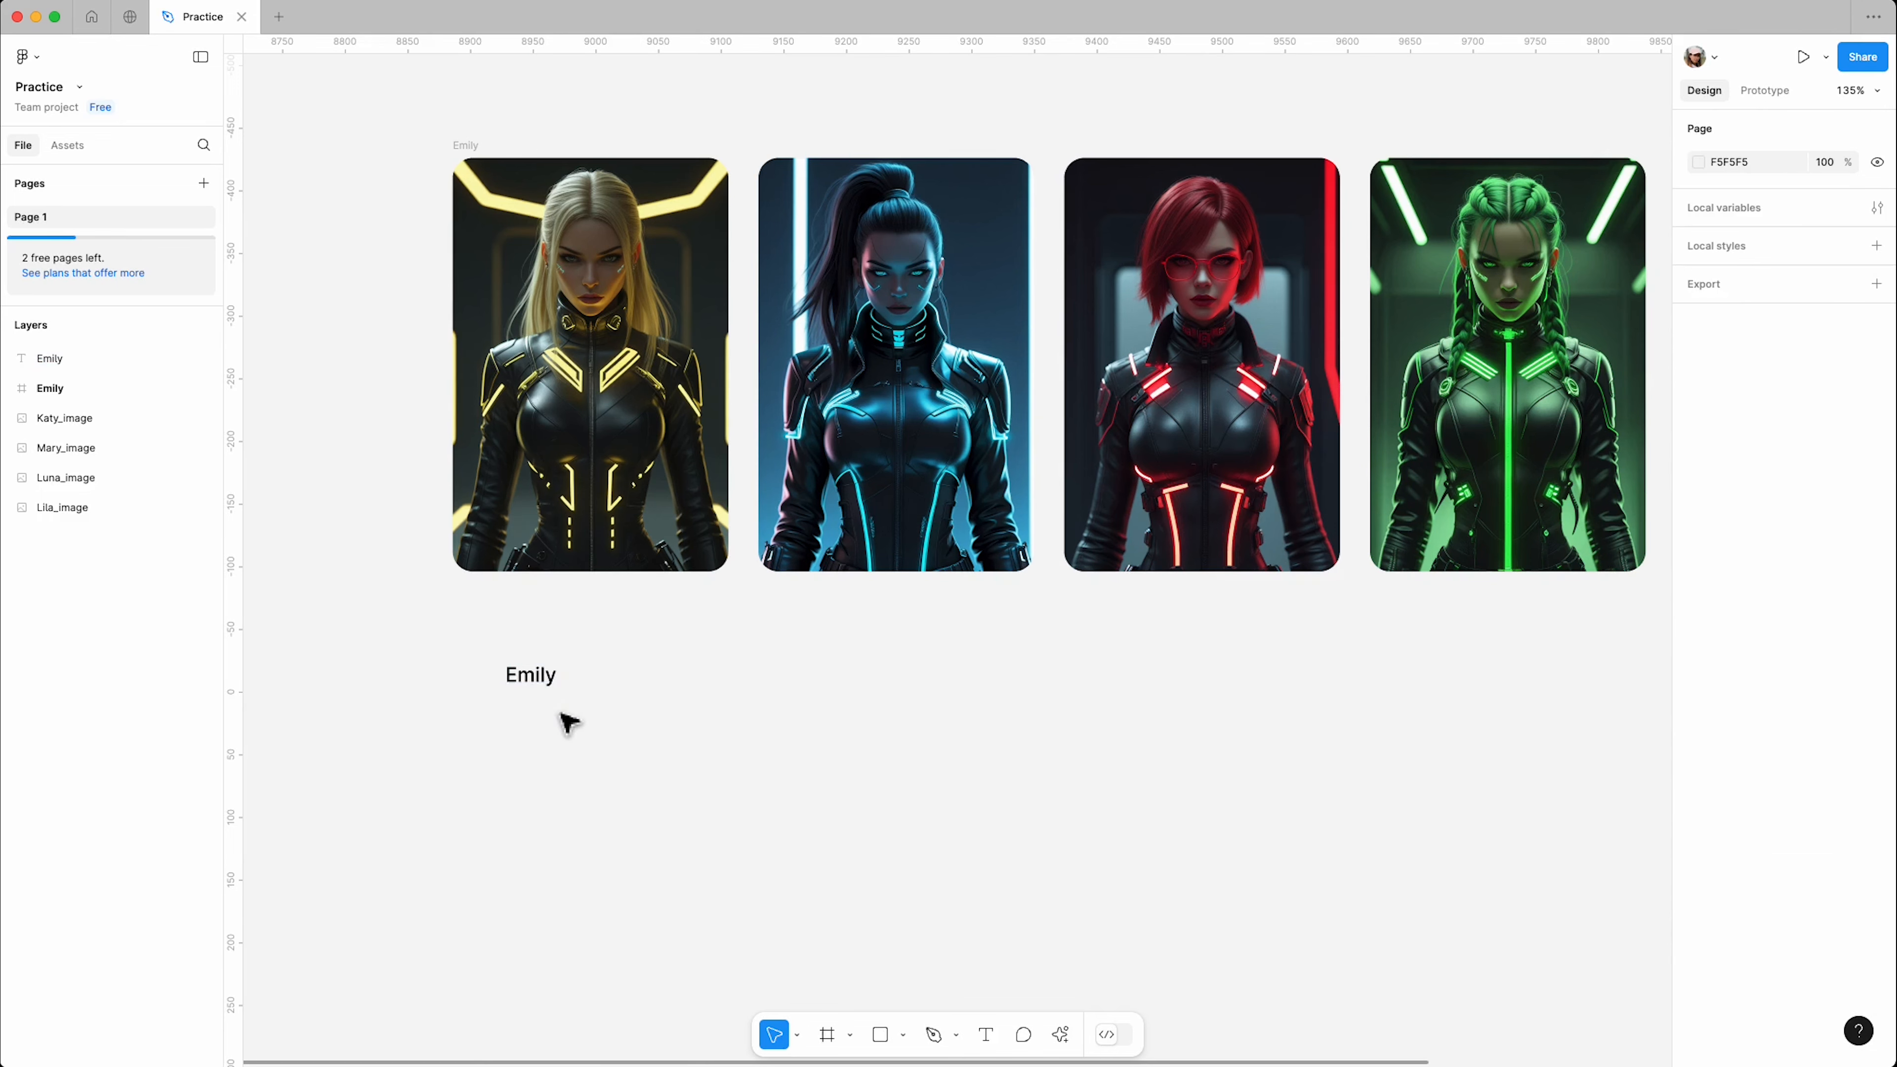
# Step: Add auto-height text below the name: "She is a stealth expert with hacking, melee combat, and tech-driven abilities, excelling in disabling systems and dominating close-quarters missions."
pyautogui.press('t')
pyautogui.moveTo(506, 705); pyautogui.dragTo(737, 843)
pyautogui.write('She is a stealth expert with hacking, melee combat, and tech-driven abilities, excelling in disabling systems and dominating close-quarters missions.')
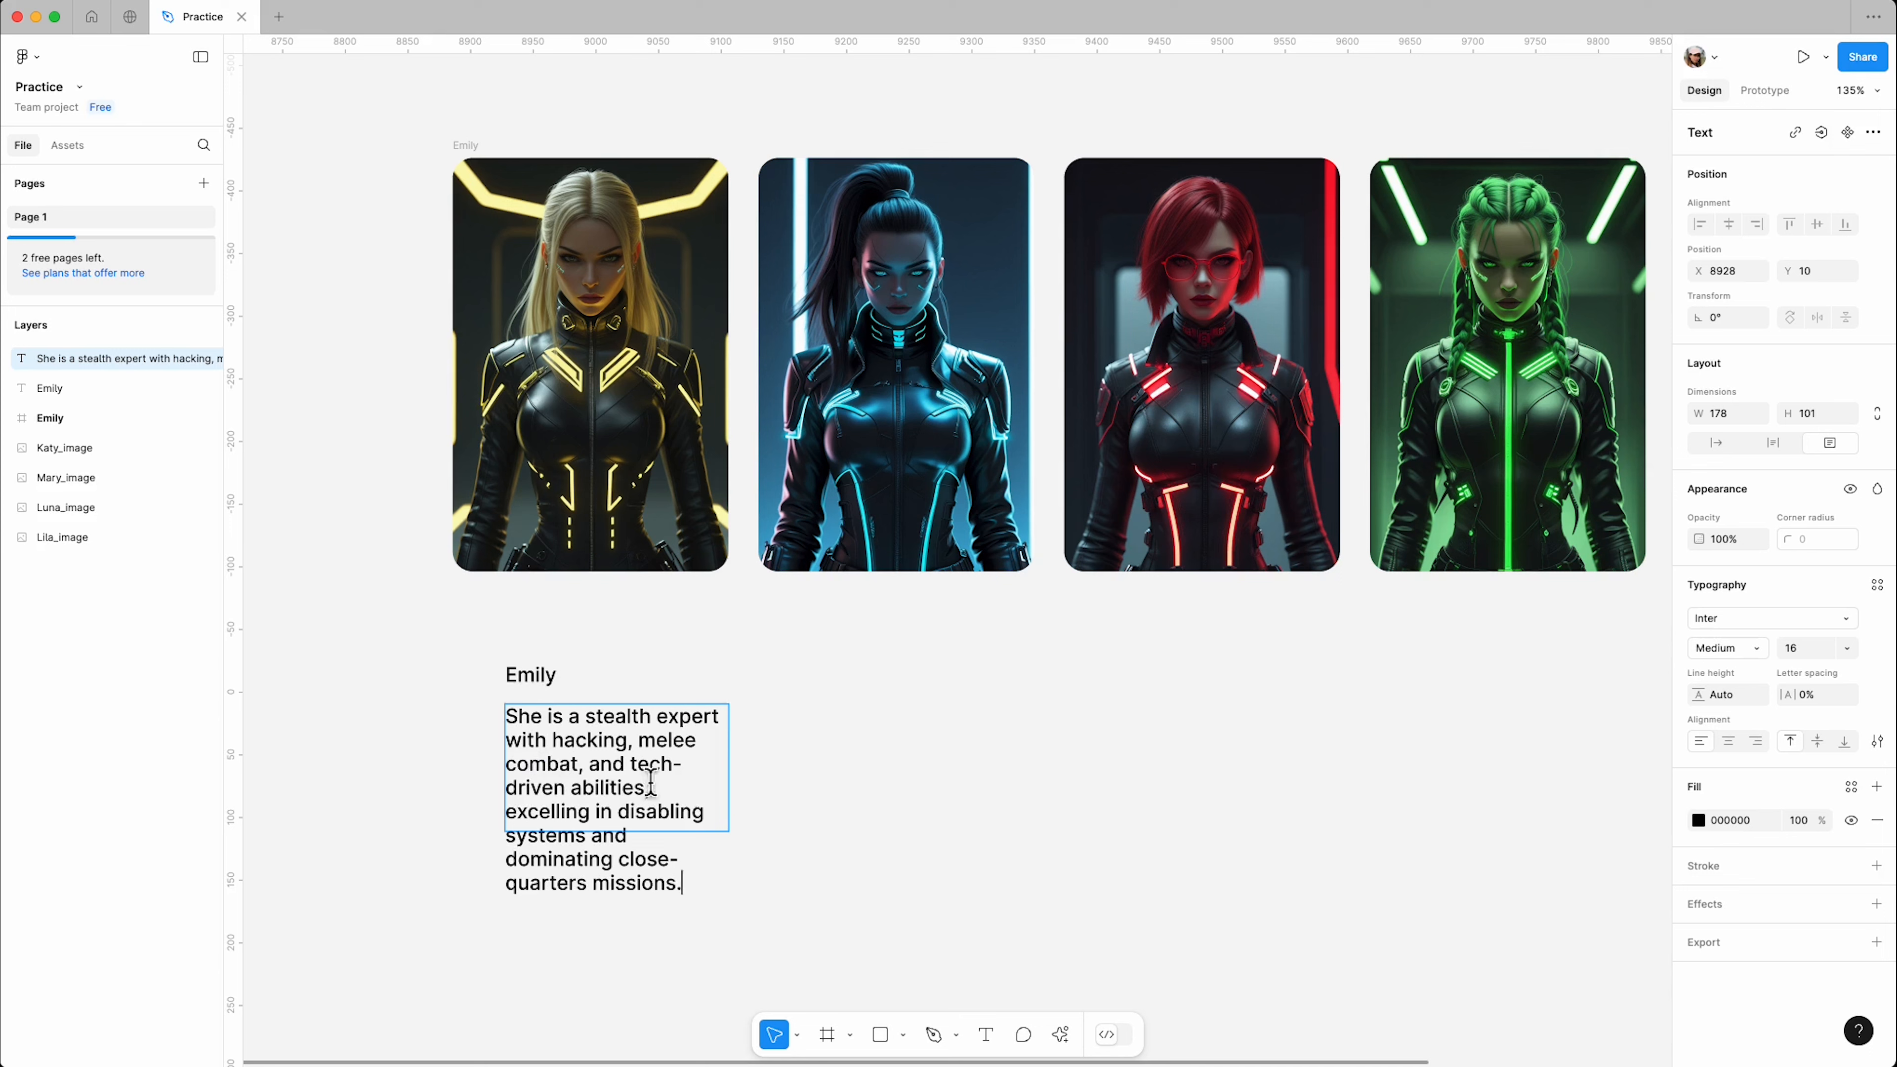
pyautogui.click(1774, 444)
pyautogui.press('Escape')
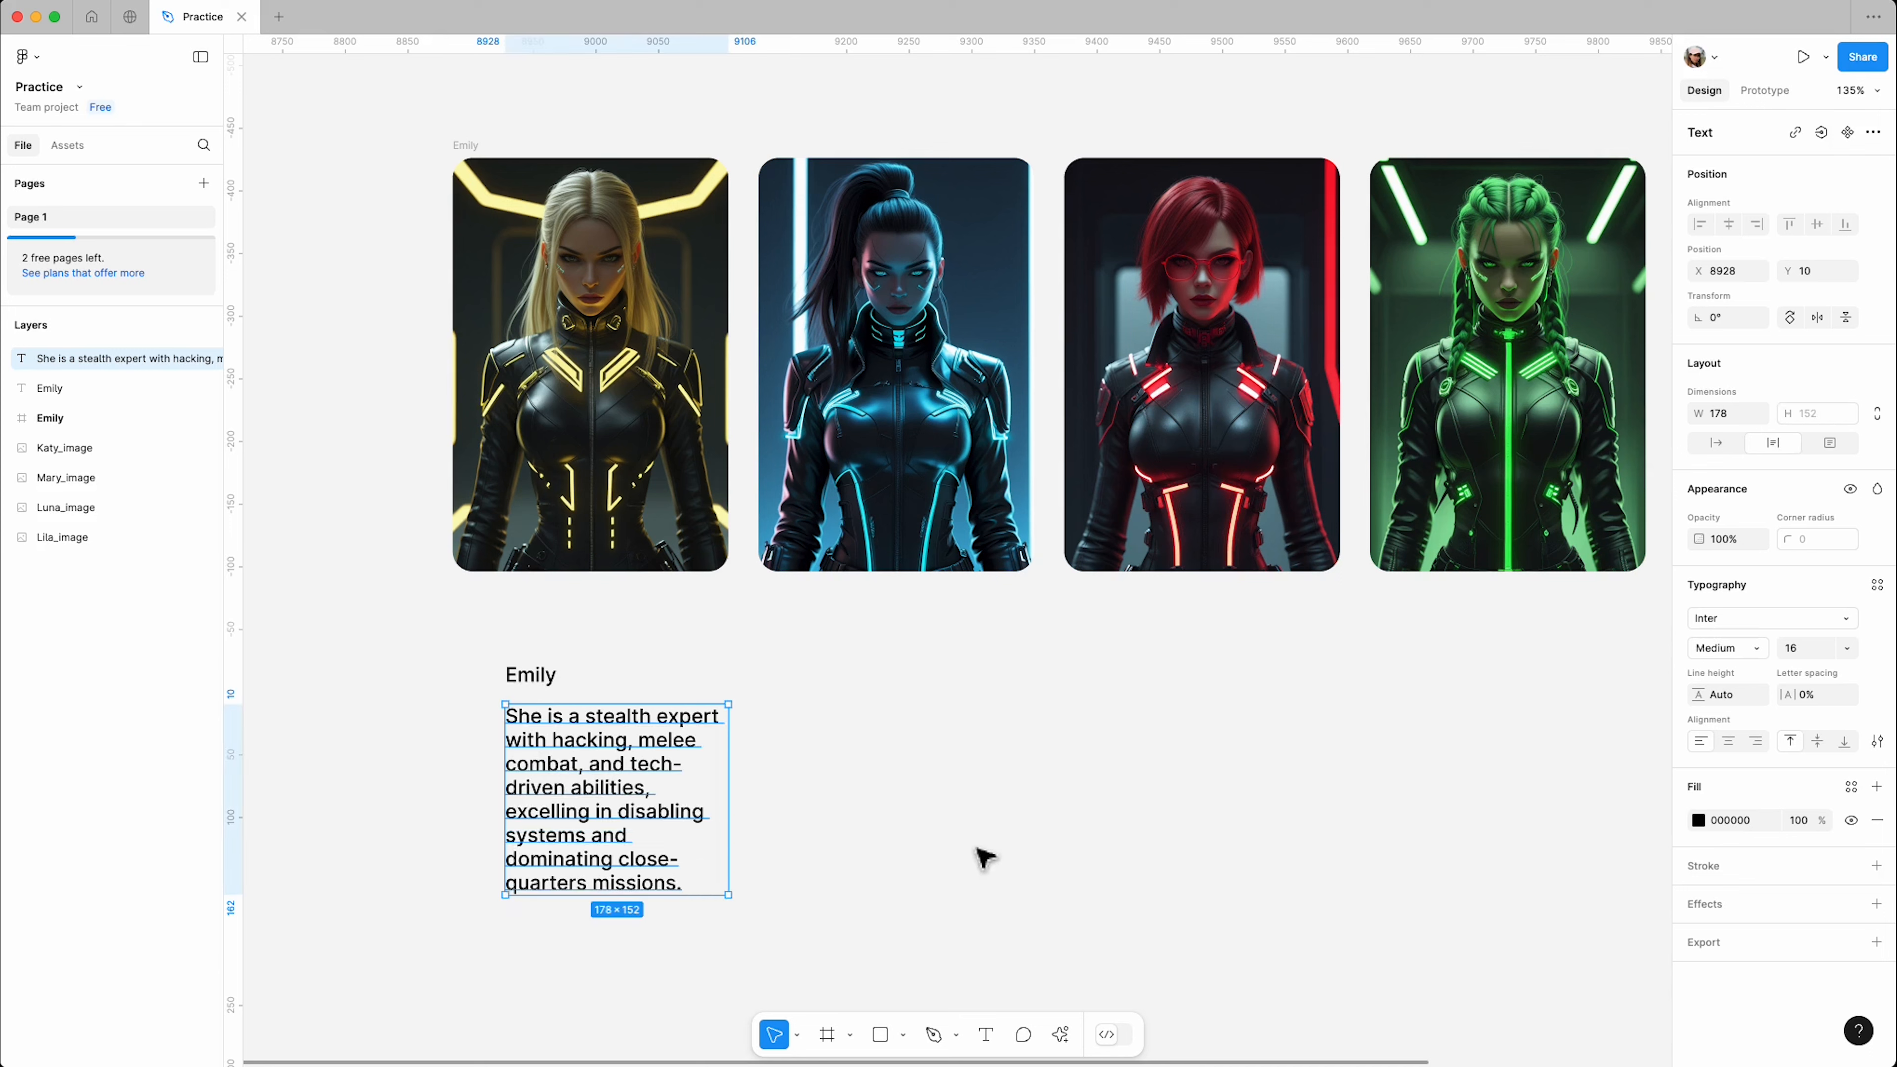
# Step: Format the description text as size 12 with Light weight
pyautogui.click(1846, 650)
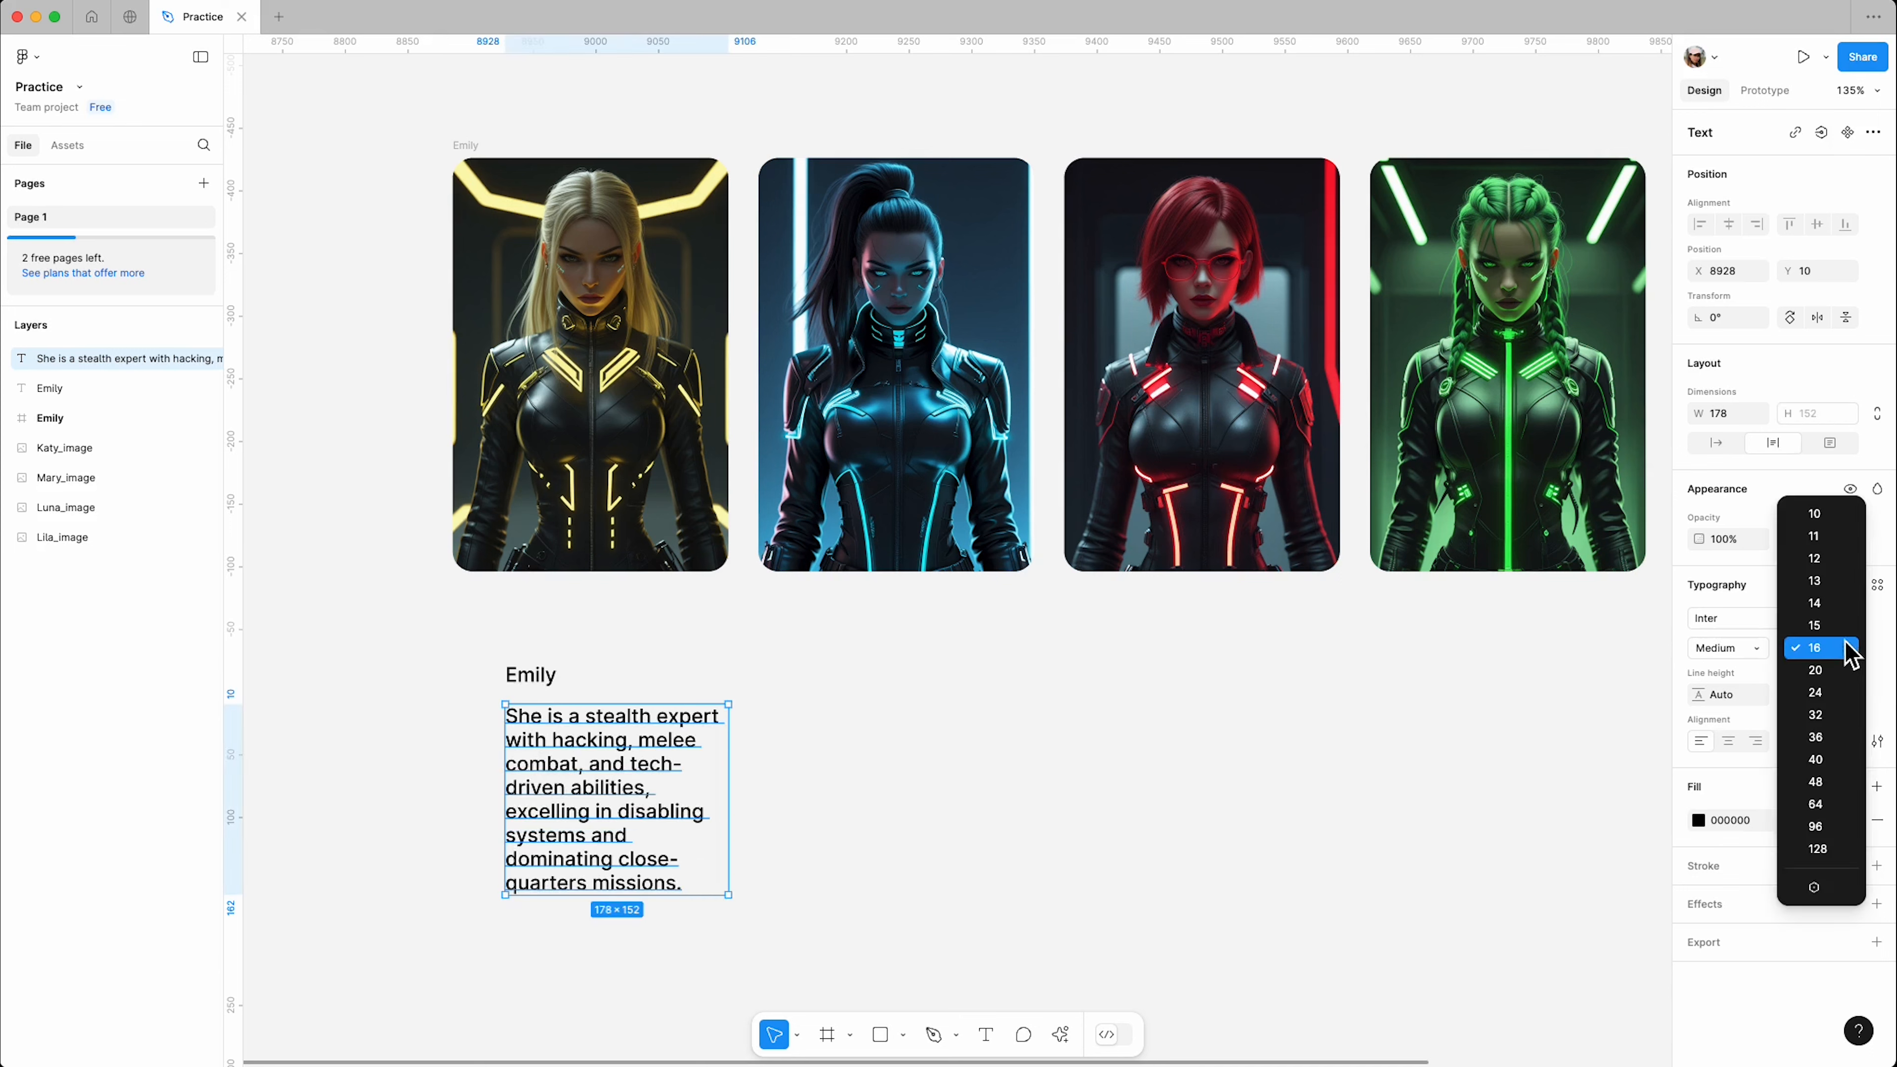
pyautogui.click(1829, 577)
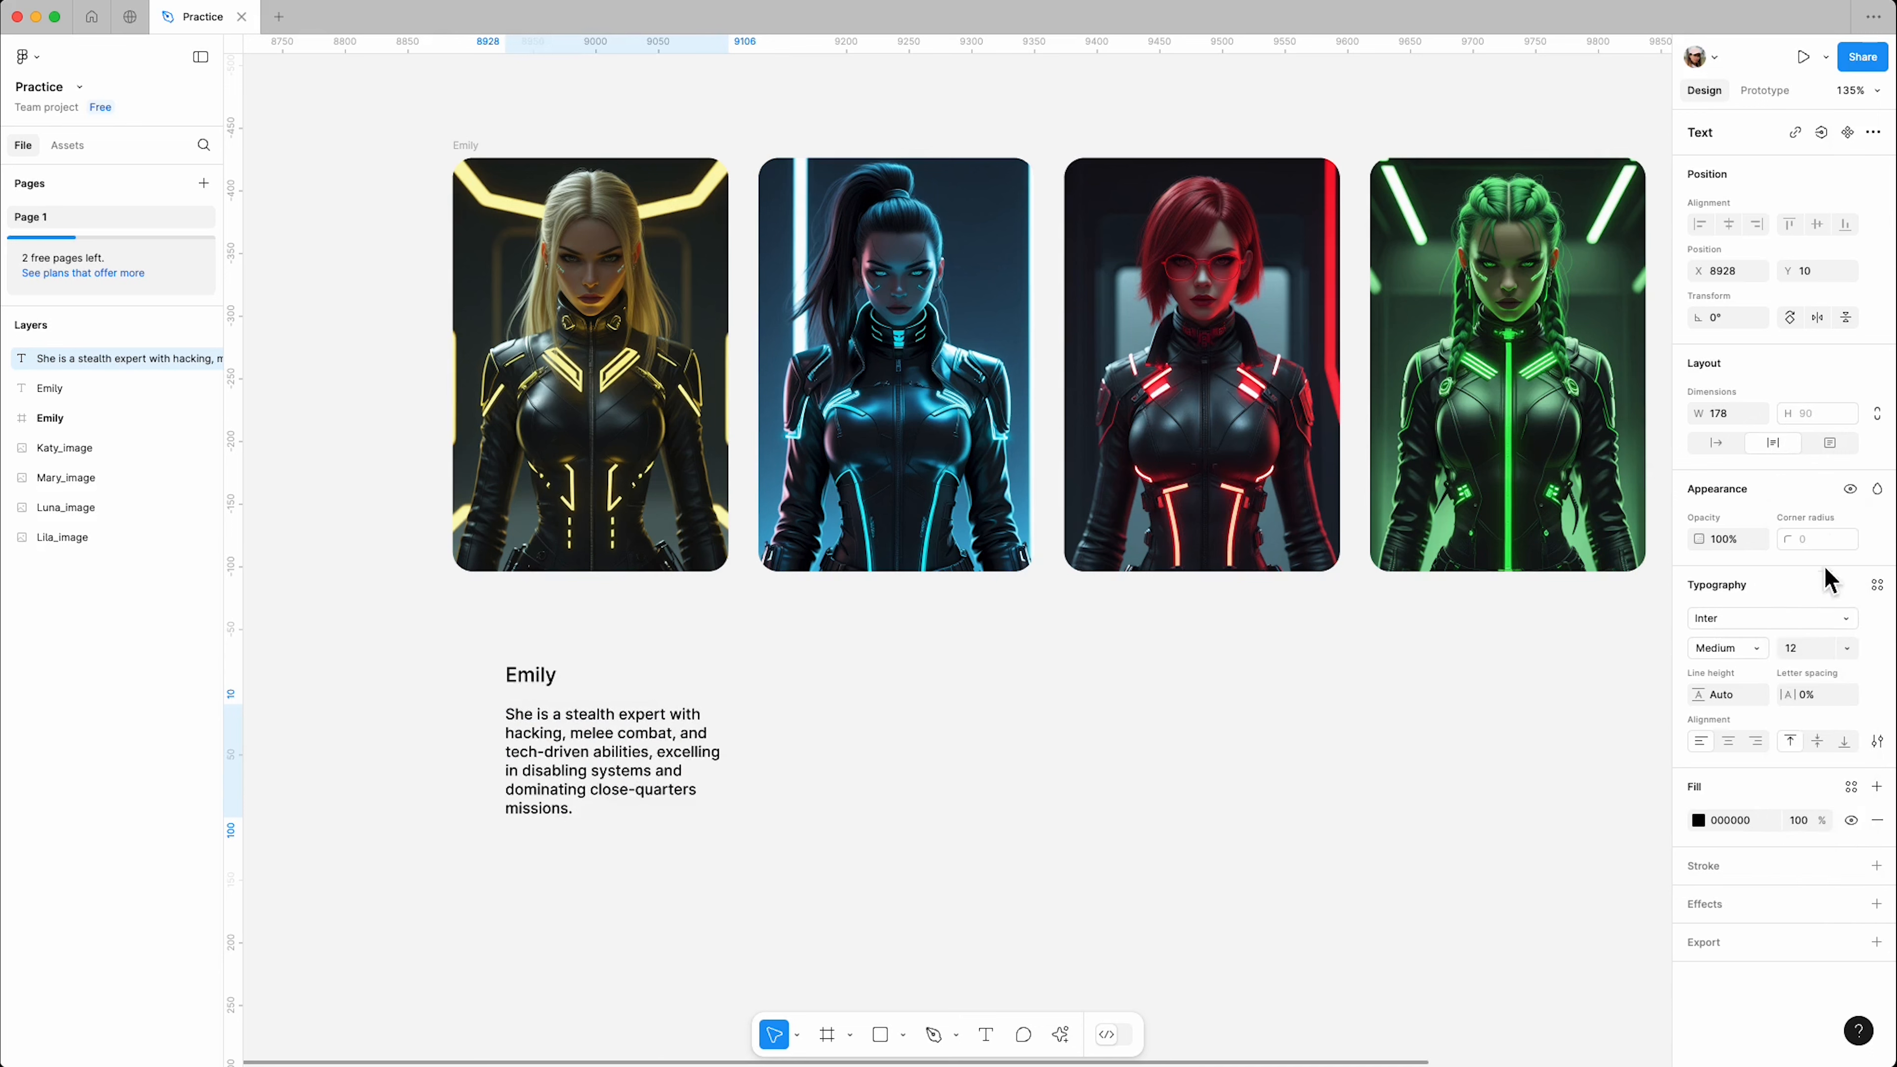
pyautogui.click(1762, 651)
pyautogui.click(1752, 603)
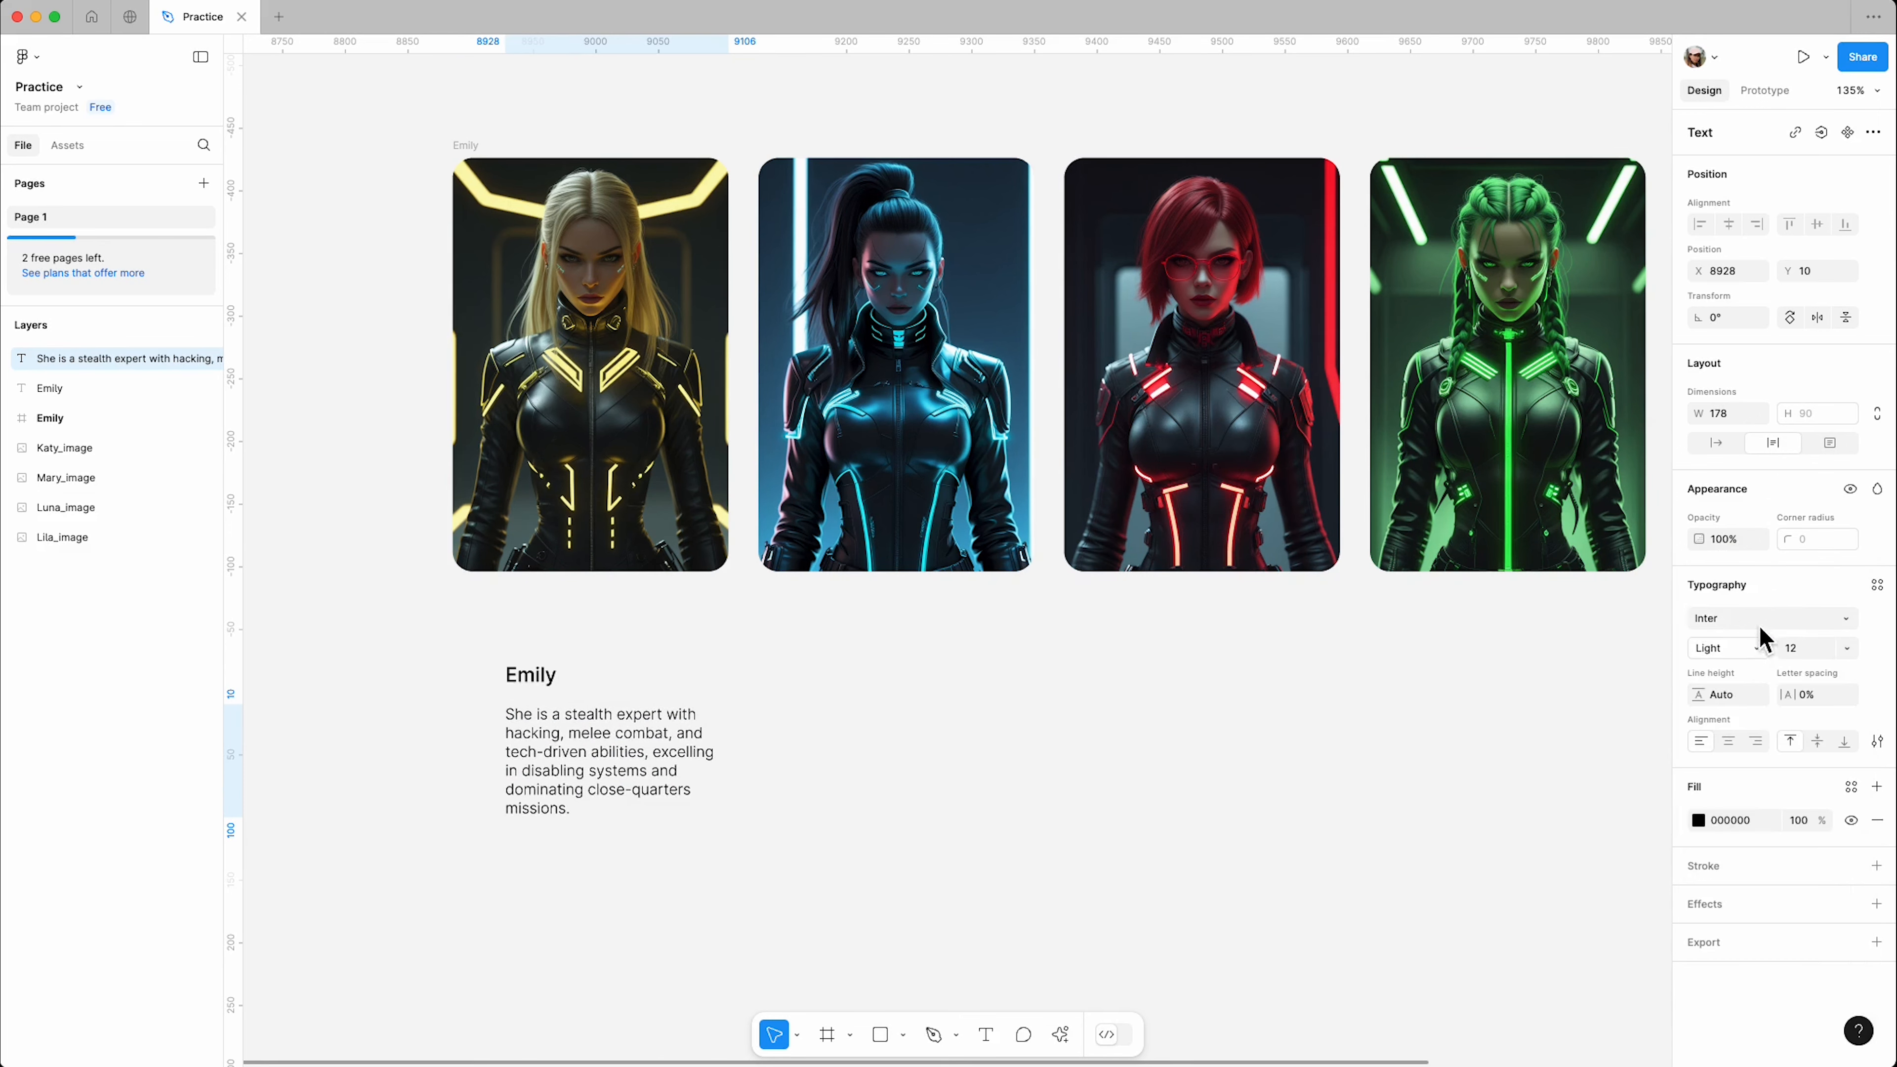
# Step: Combine the name and description texts into an auto layout frame with a vertical gap of 8
pyautogui.moveTo(465, 649); pyautogui.dragTo(643, 799)
pyautogui.rightClick(622, 749)
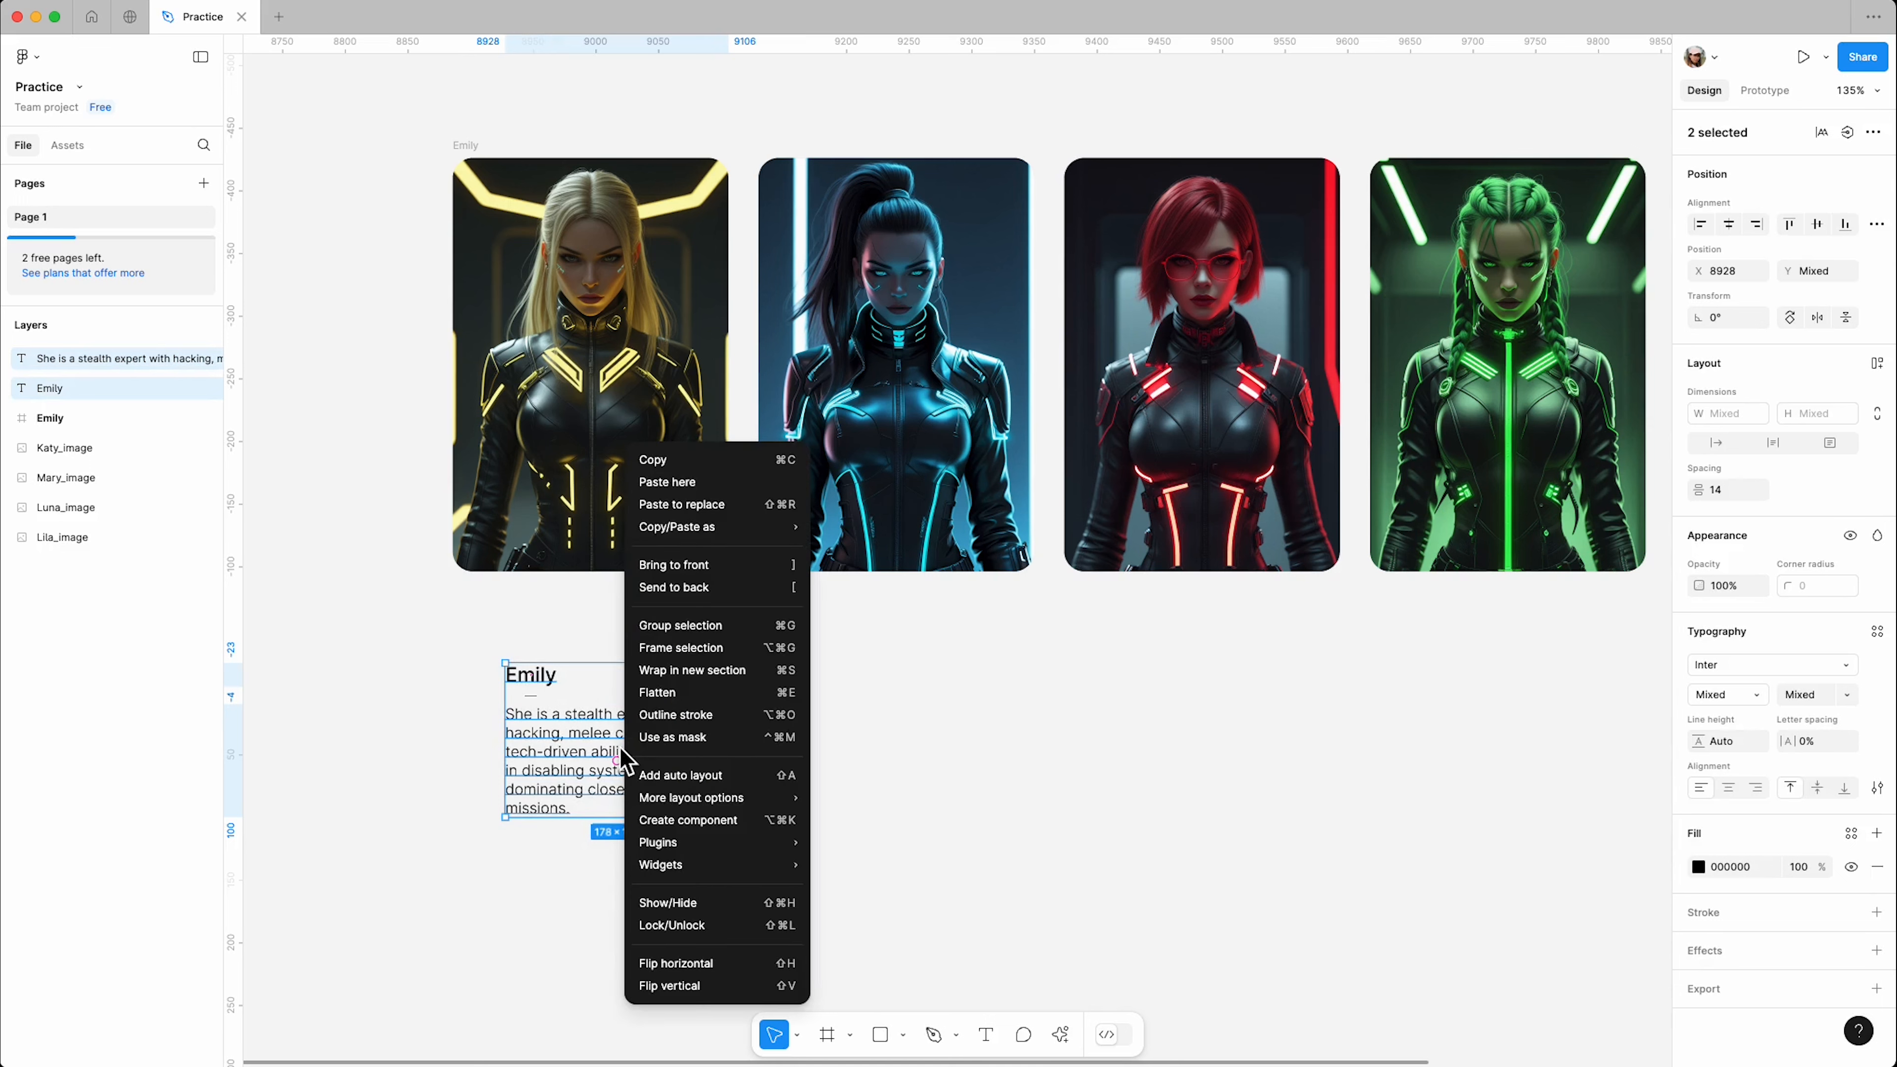
pyautogui.click(652, 777)
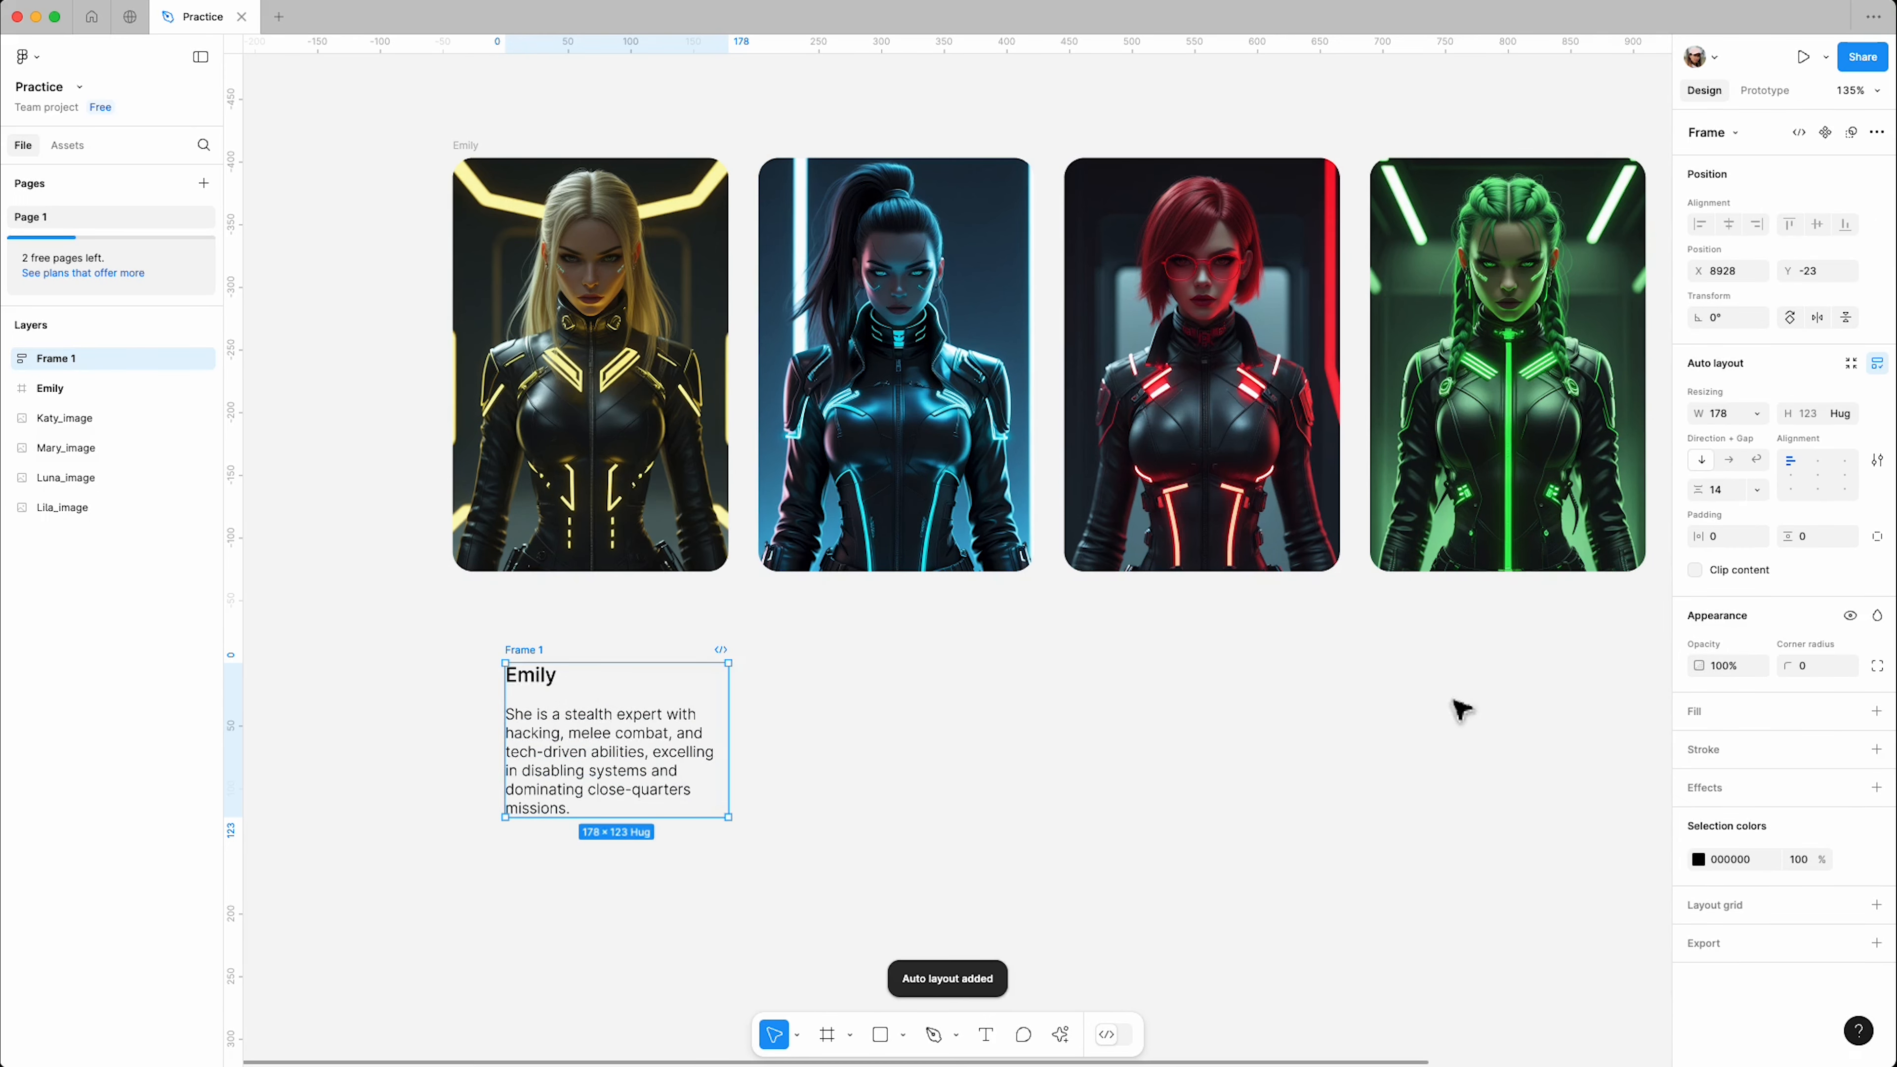
pyautogui.click(1740, 491)
pyautogui.write('8')
pyautogui.press('Return')
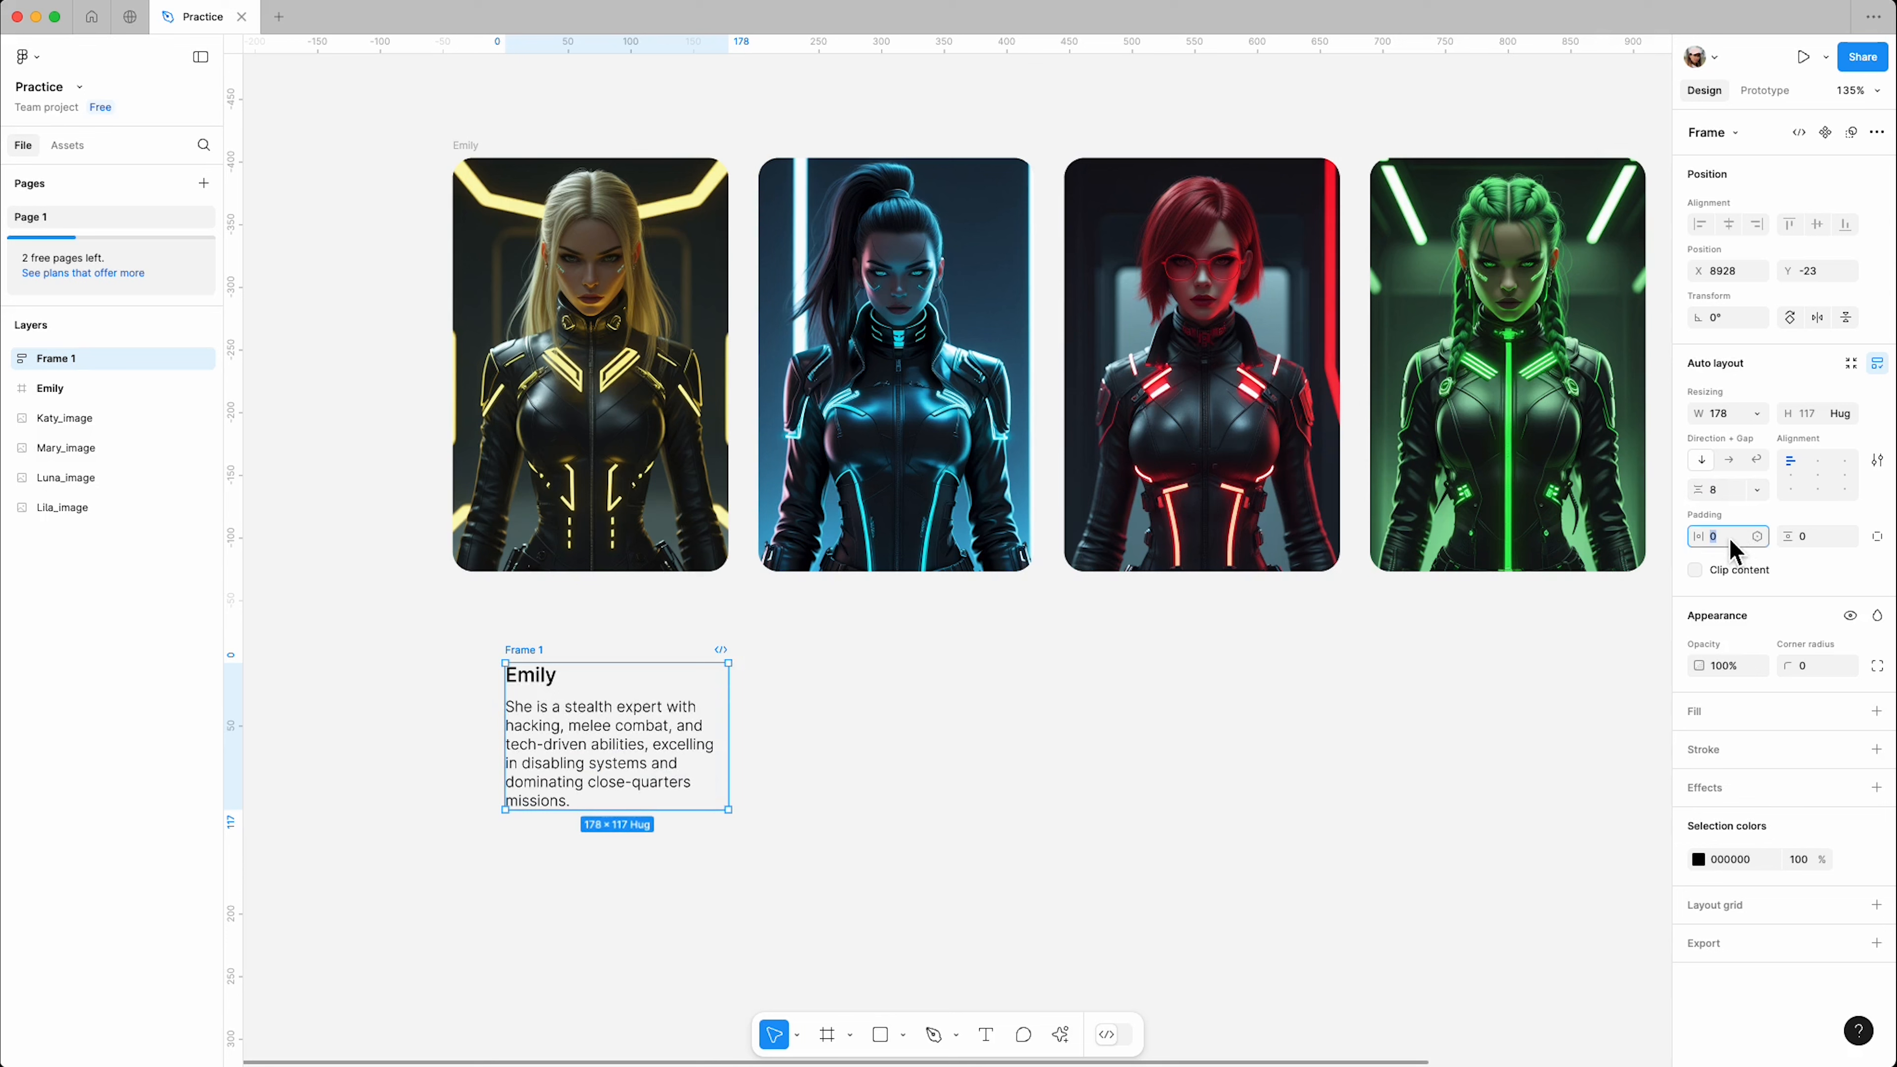
# Step: Set both the horizontal and vertical padding of the text's auto layout frame to 24
pyautogui.click(1829, 537)
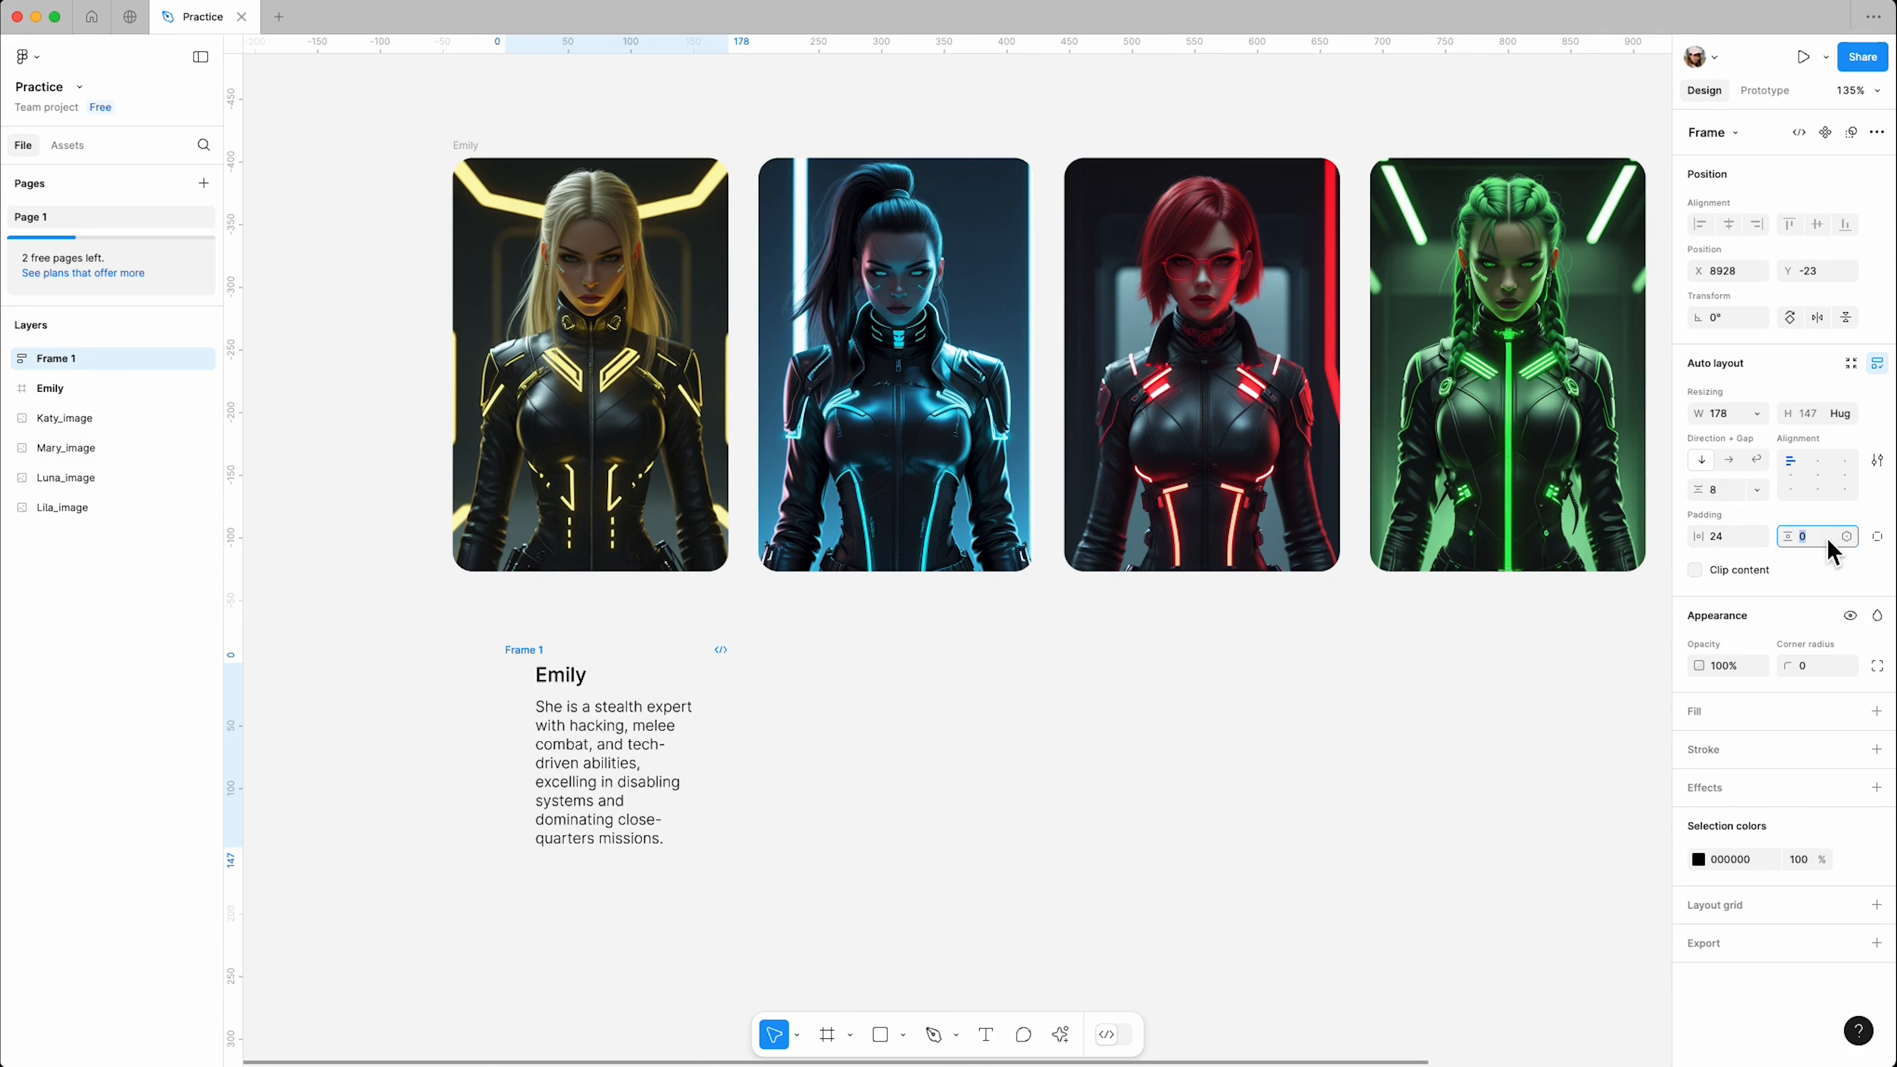
pyautogui.write('24')
pyautogui.press('Return')
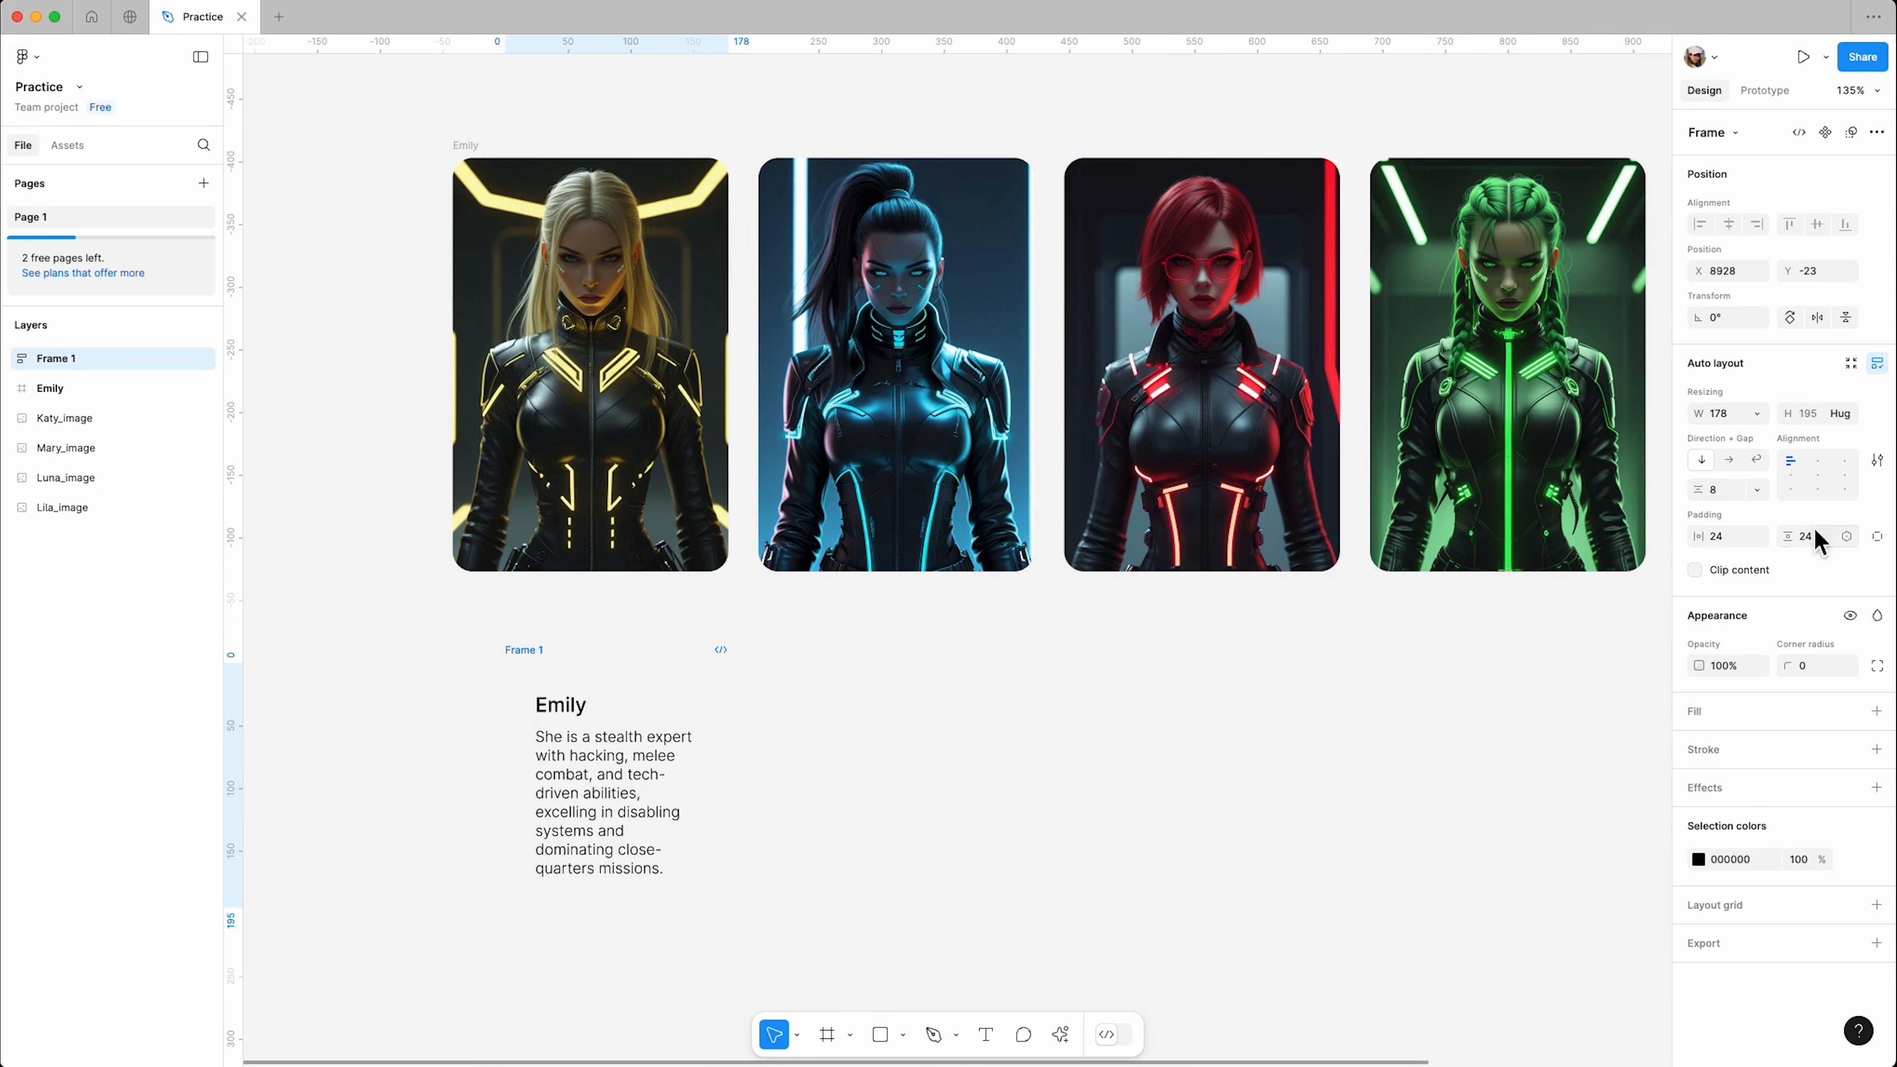
# Step: Set the text frame's width to 220 and change the fill of both the name and description texts to white (FFFFFF)
pyautogui.click(1735, 420)
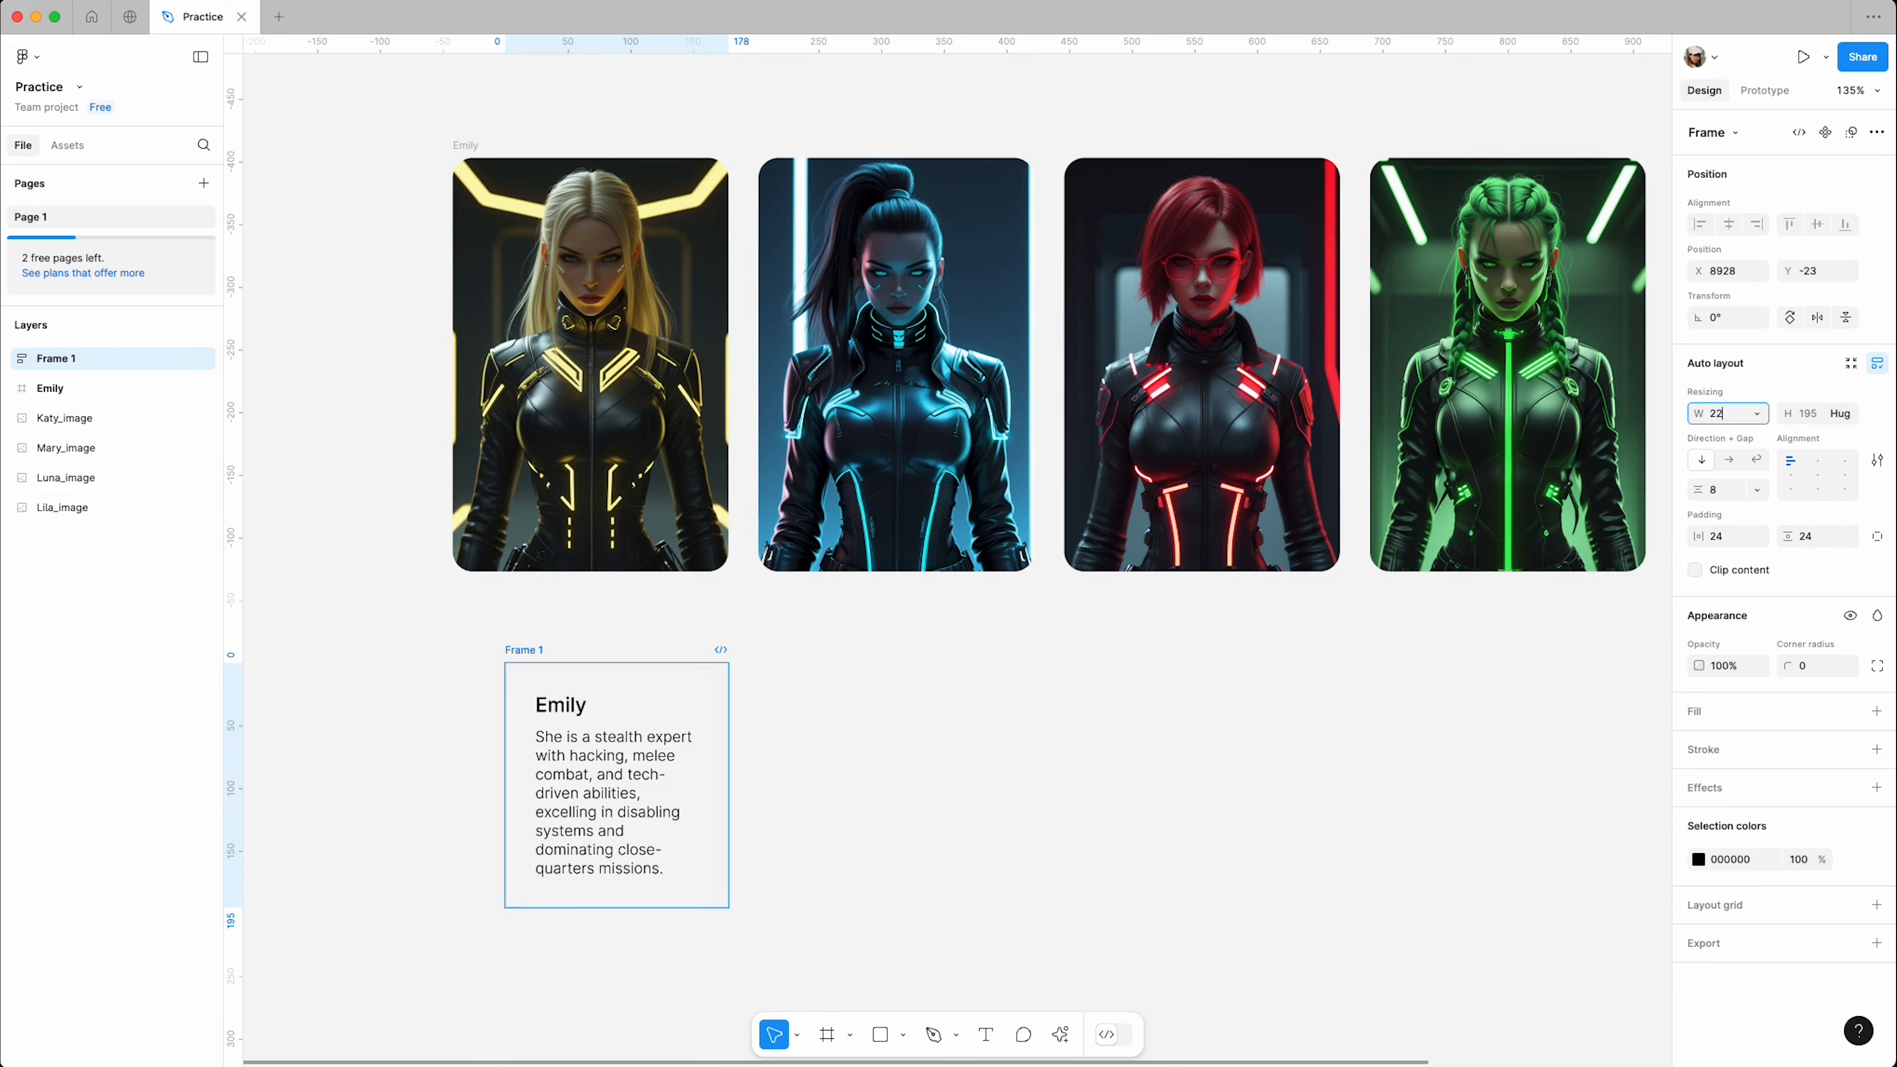
pyautogui.press('Return')
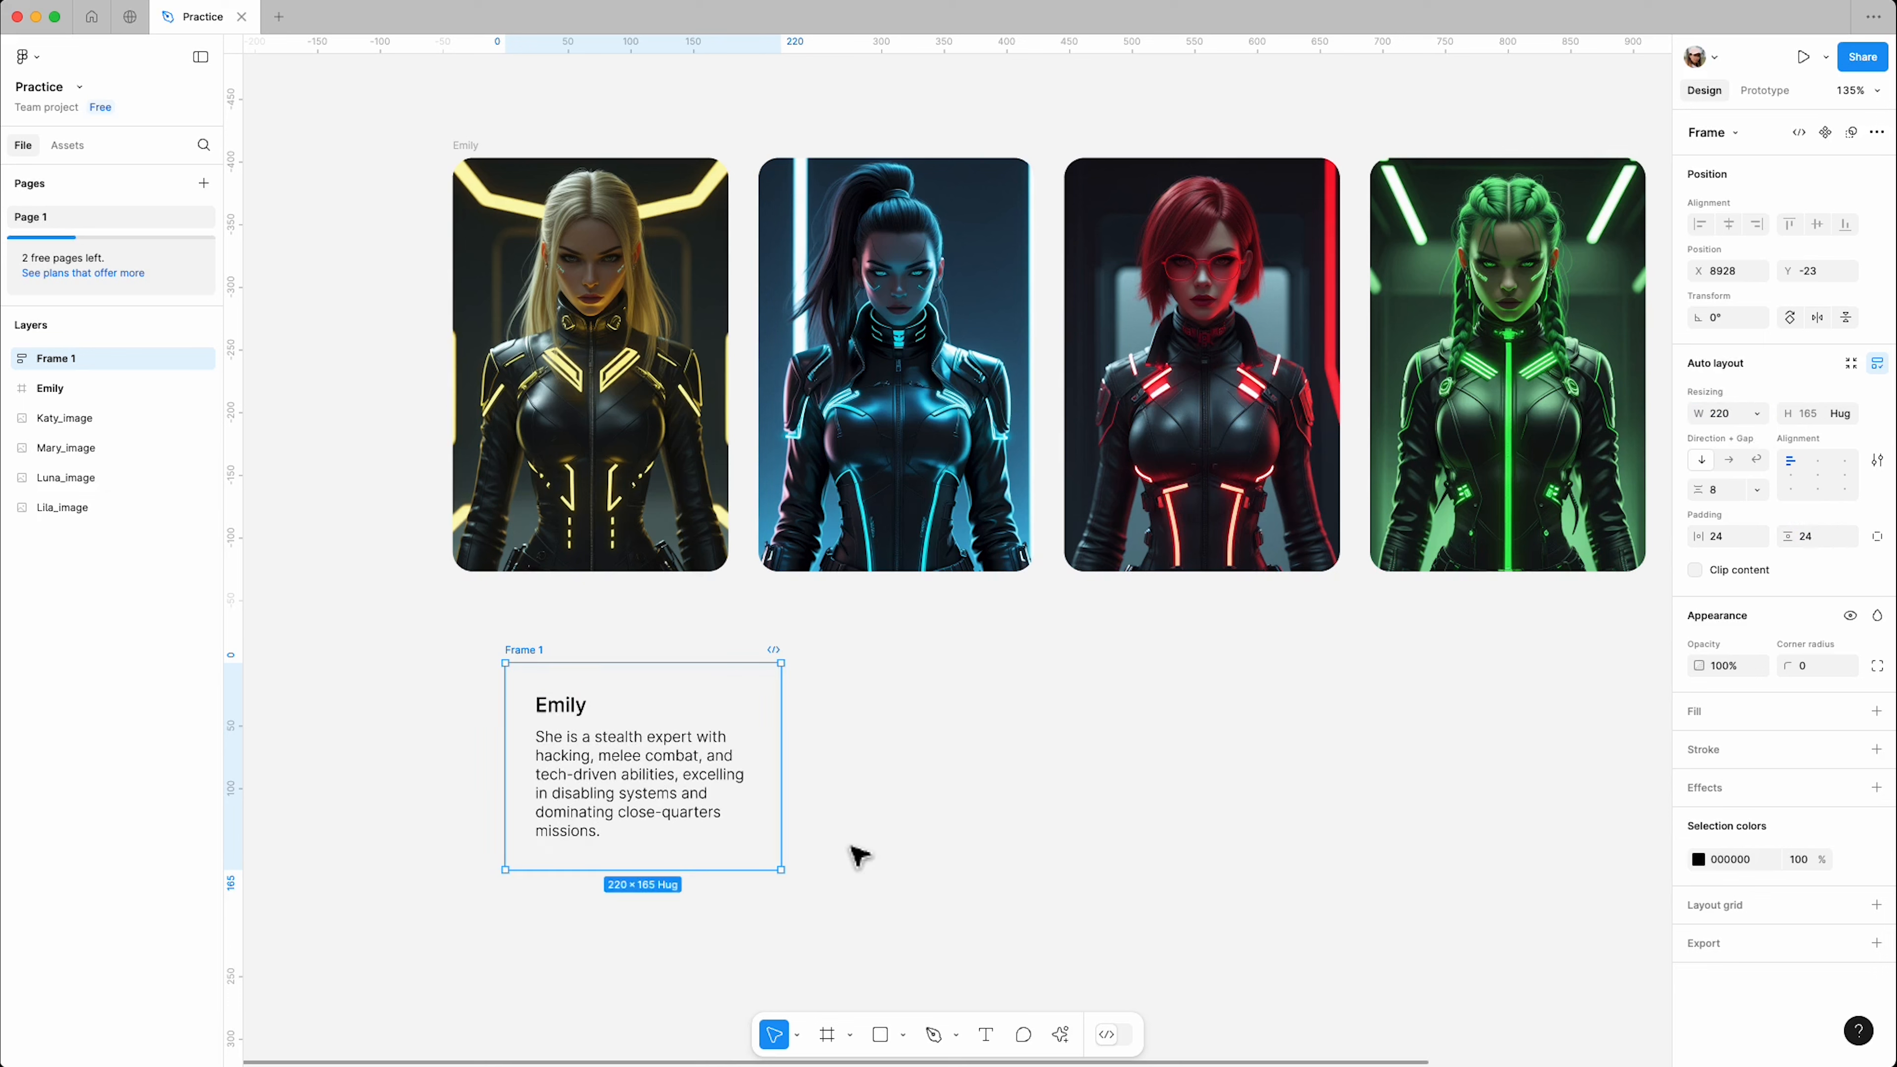
pyautogui.click(665, 830)
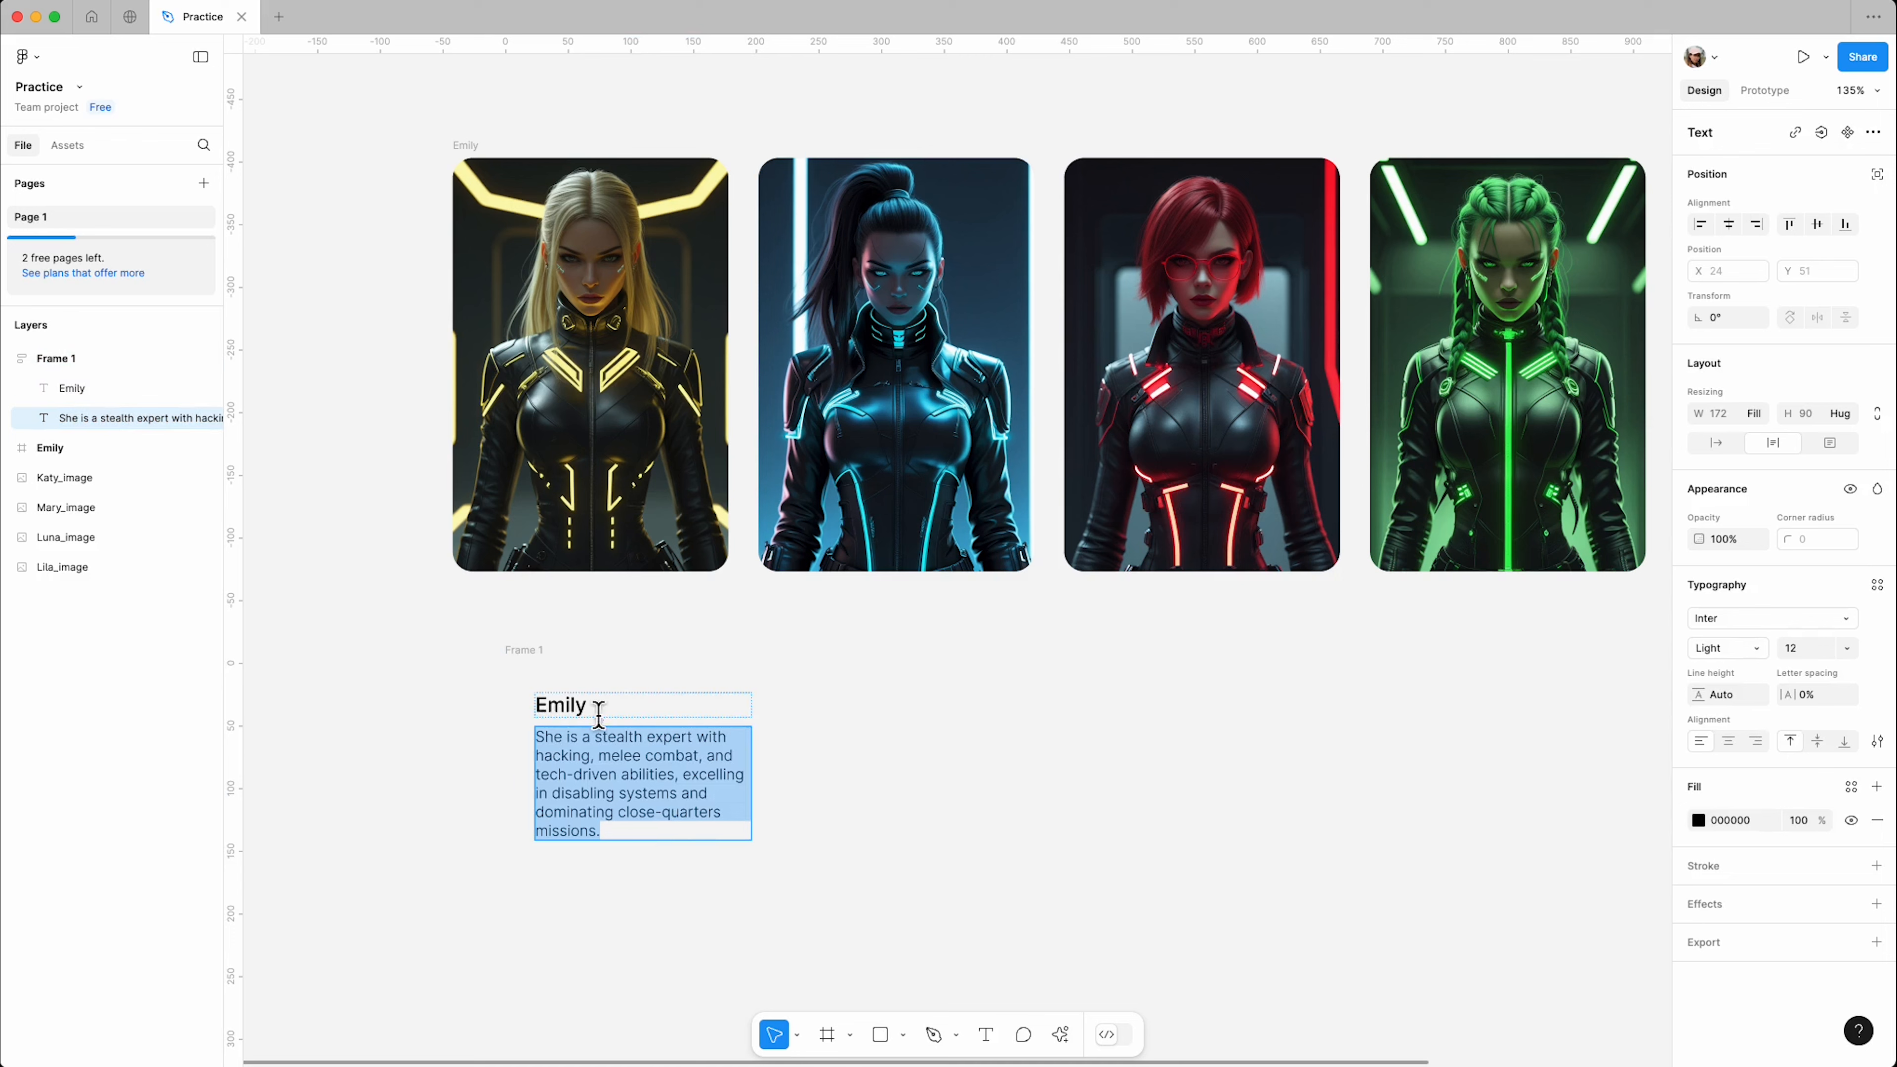
pyautogui.keyDown('shift'); pyautogui.click(567, 710); pyautogui.keyUp('shift')
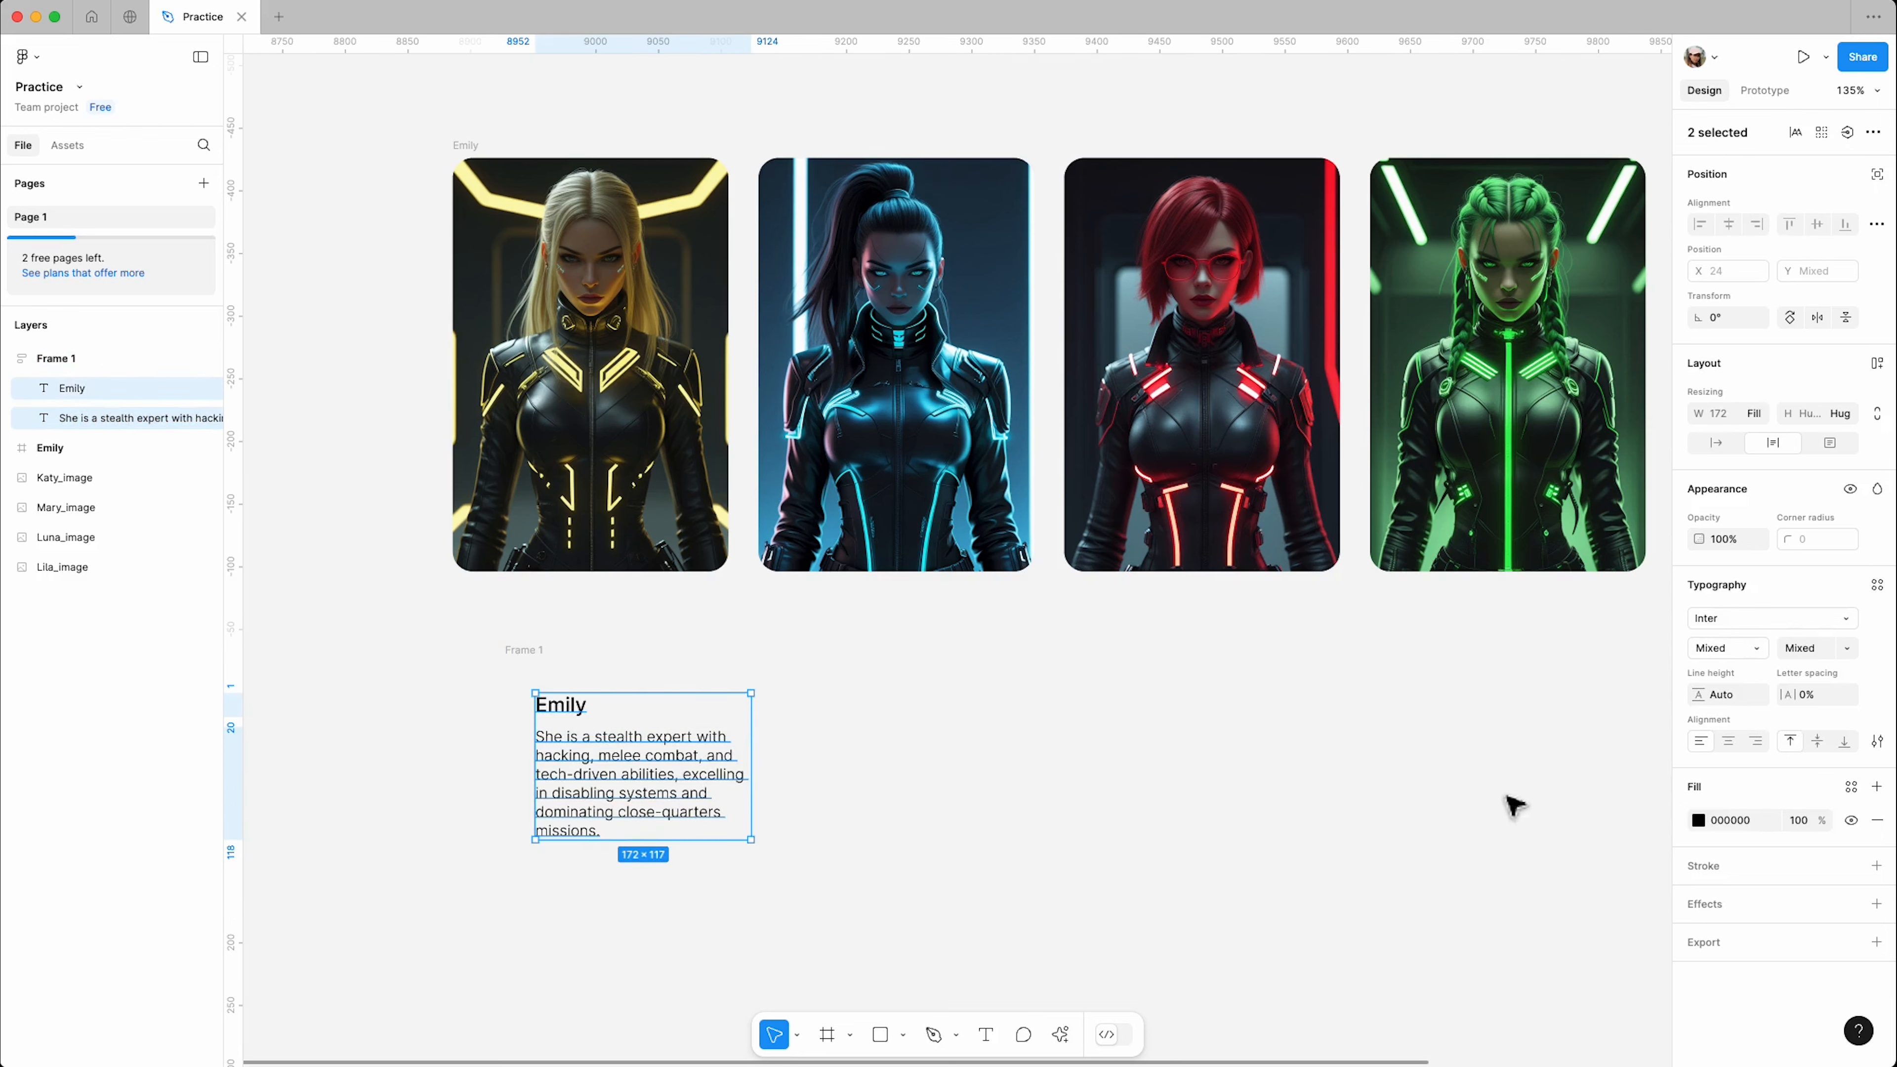
pyautogui.click(1698, 820)
pyautogui.moveTo(1503, 644); pyautogui.dragTo(1438, 595)
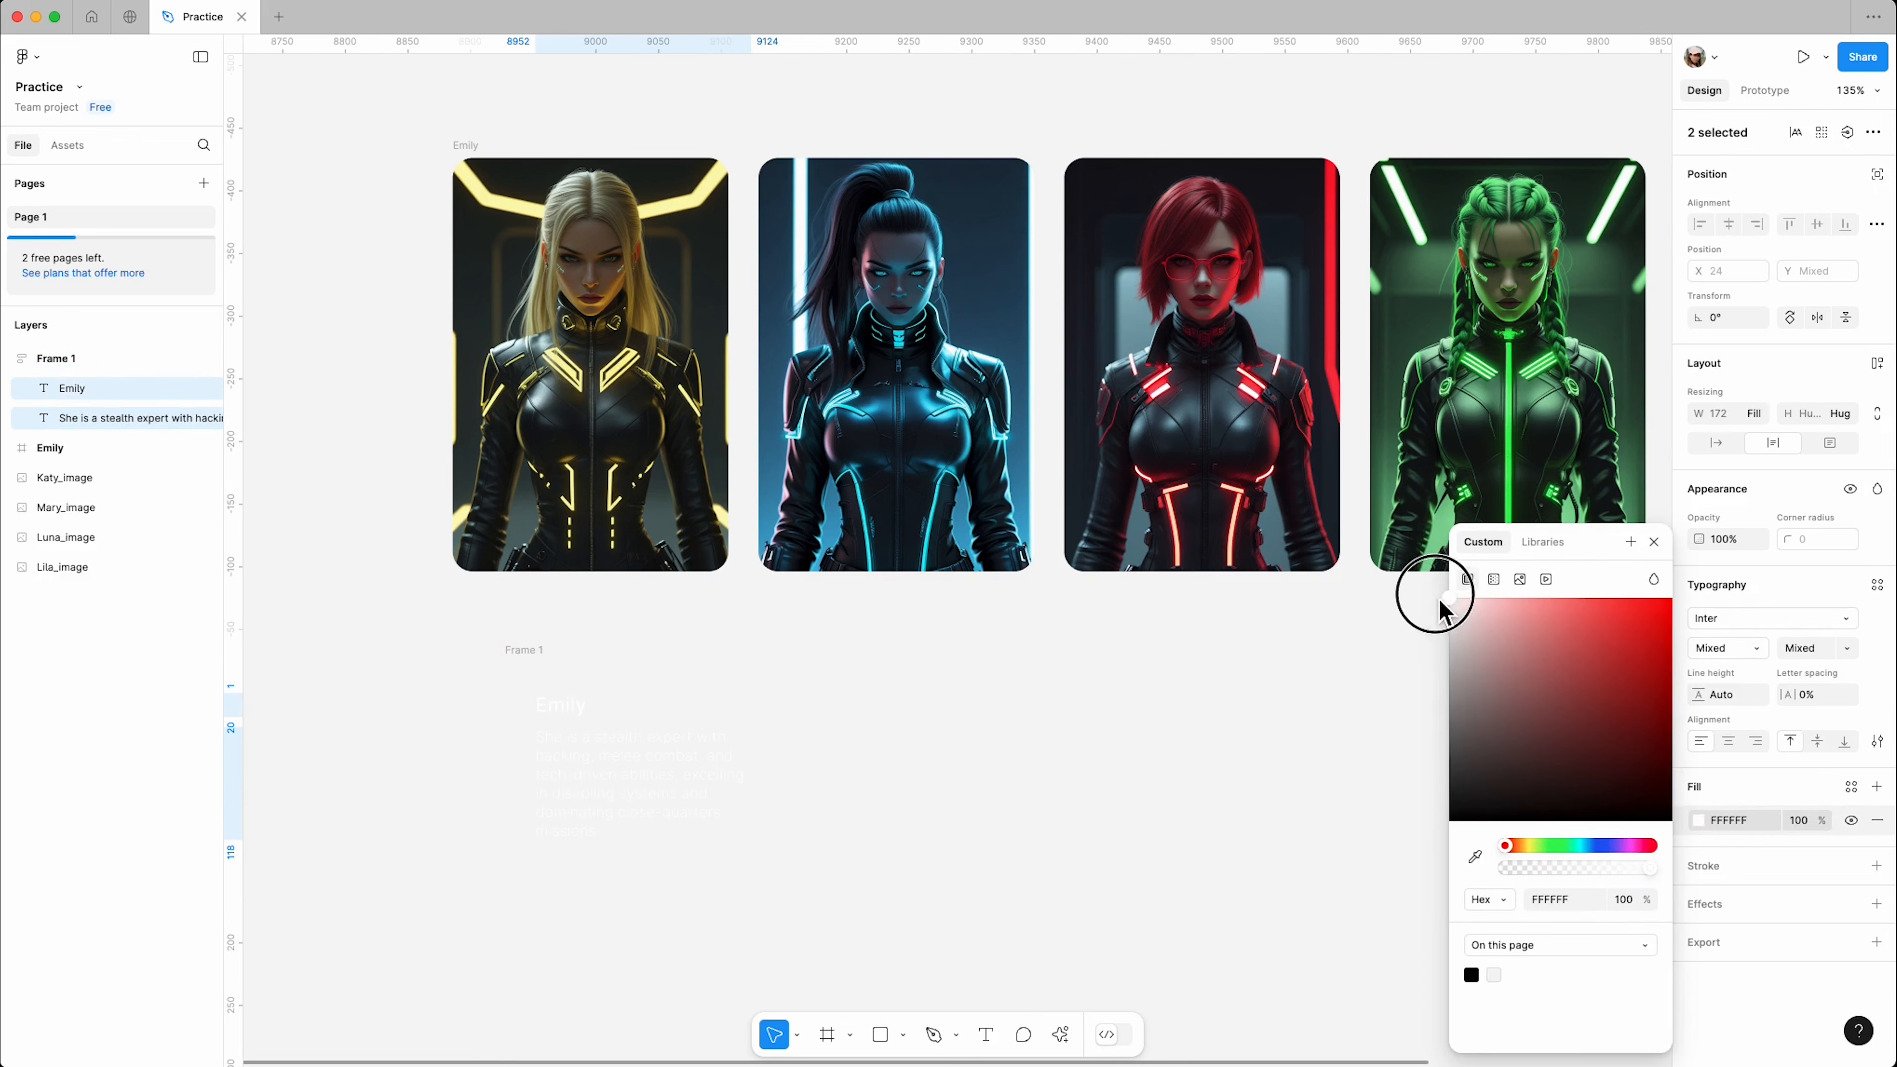
pyautogui.click(1654, 543)
pyautogui.click(1178, 678)
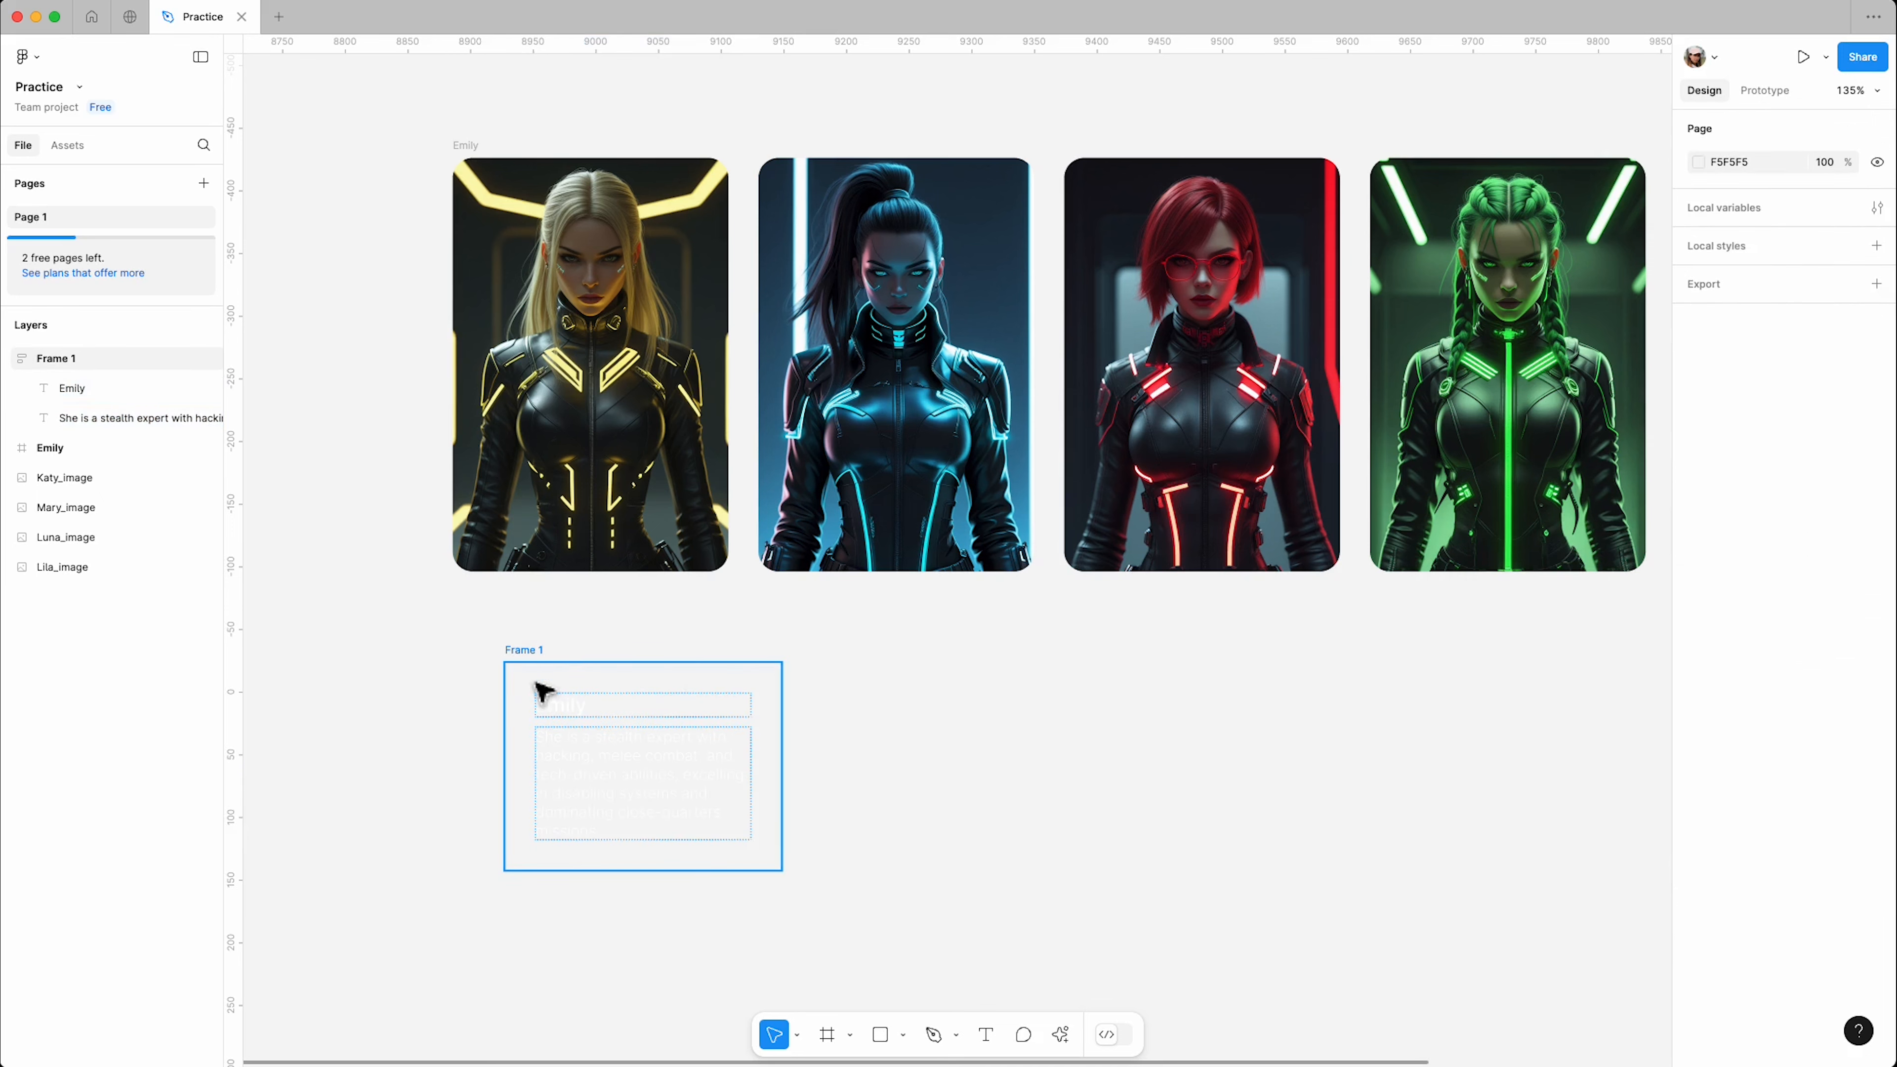
# Step: Add a fill to the text frame and make it a linear gradient
pyautogui.click(521, 665)
pyautogui.click(1877, 711)
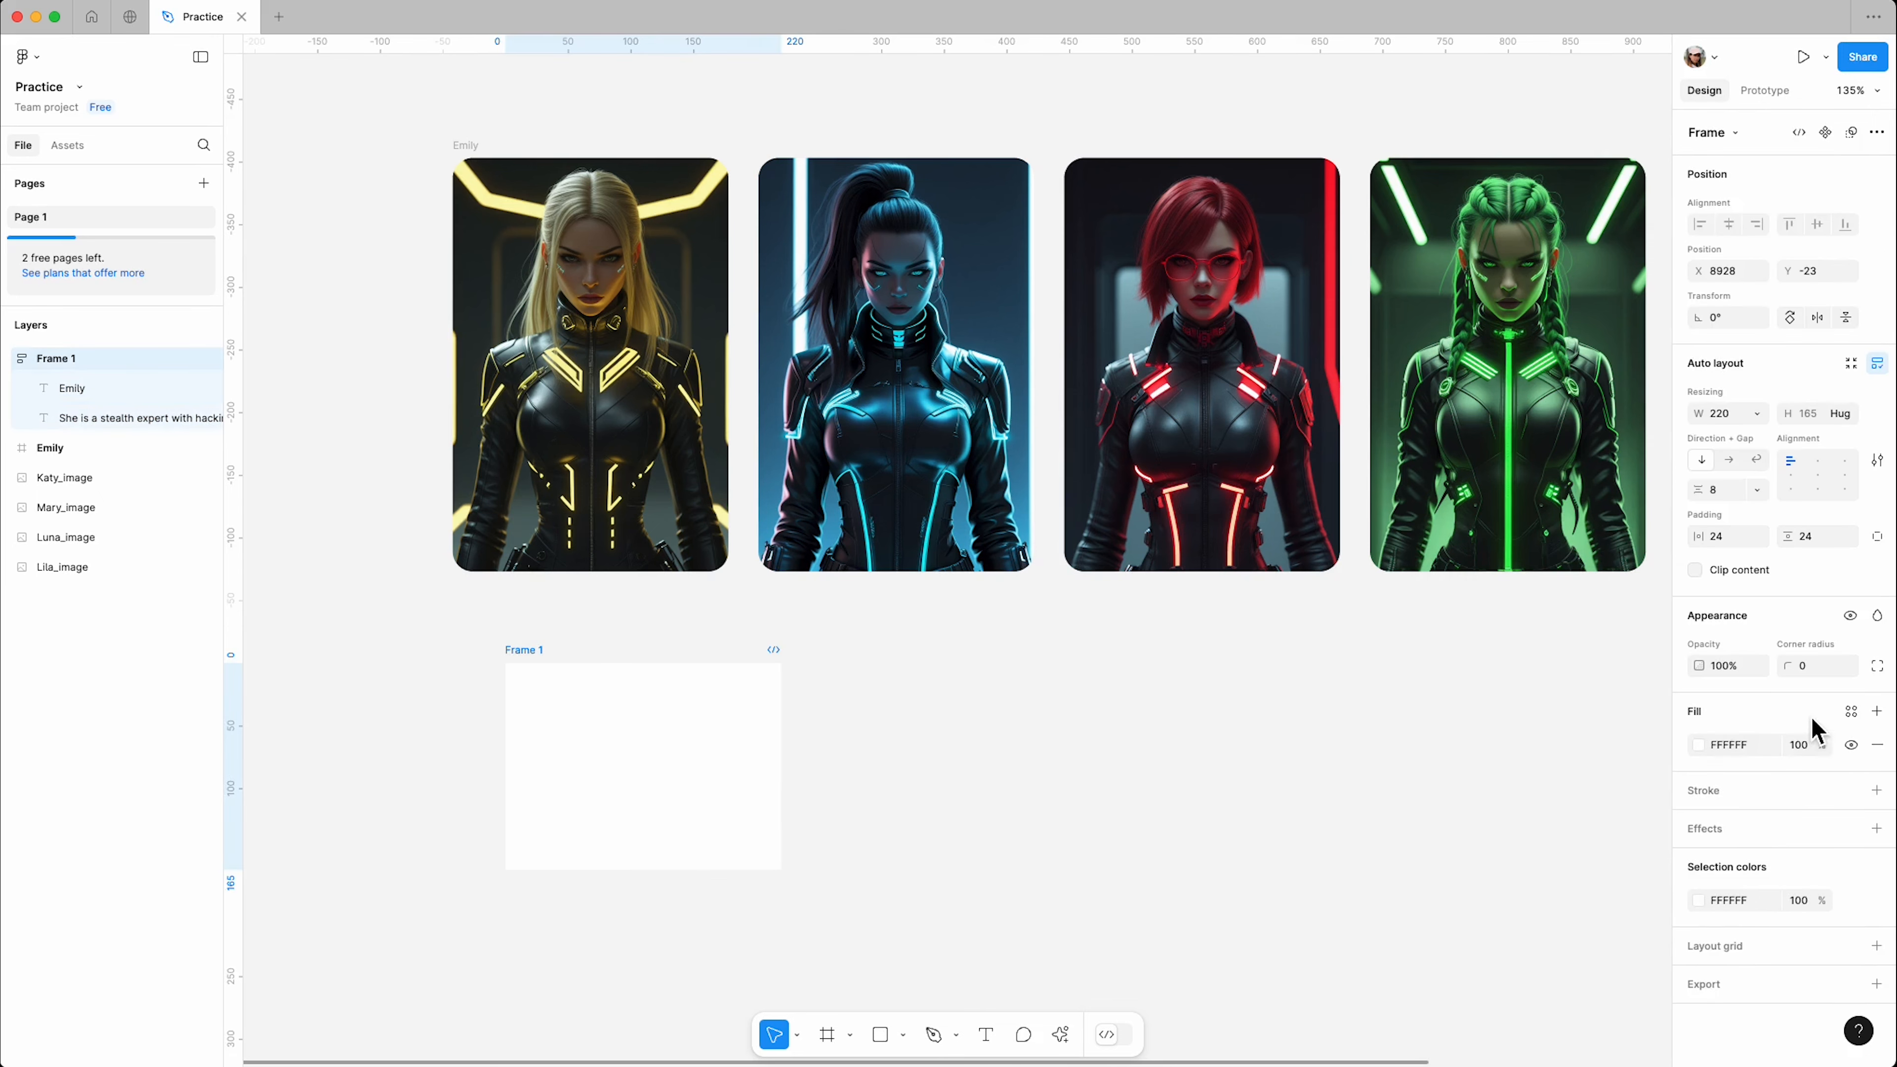
pyautogui.click(1702, 746)
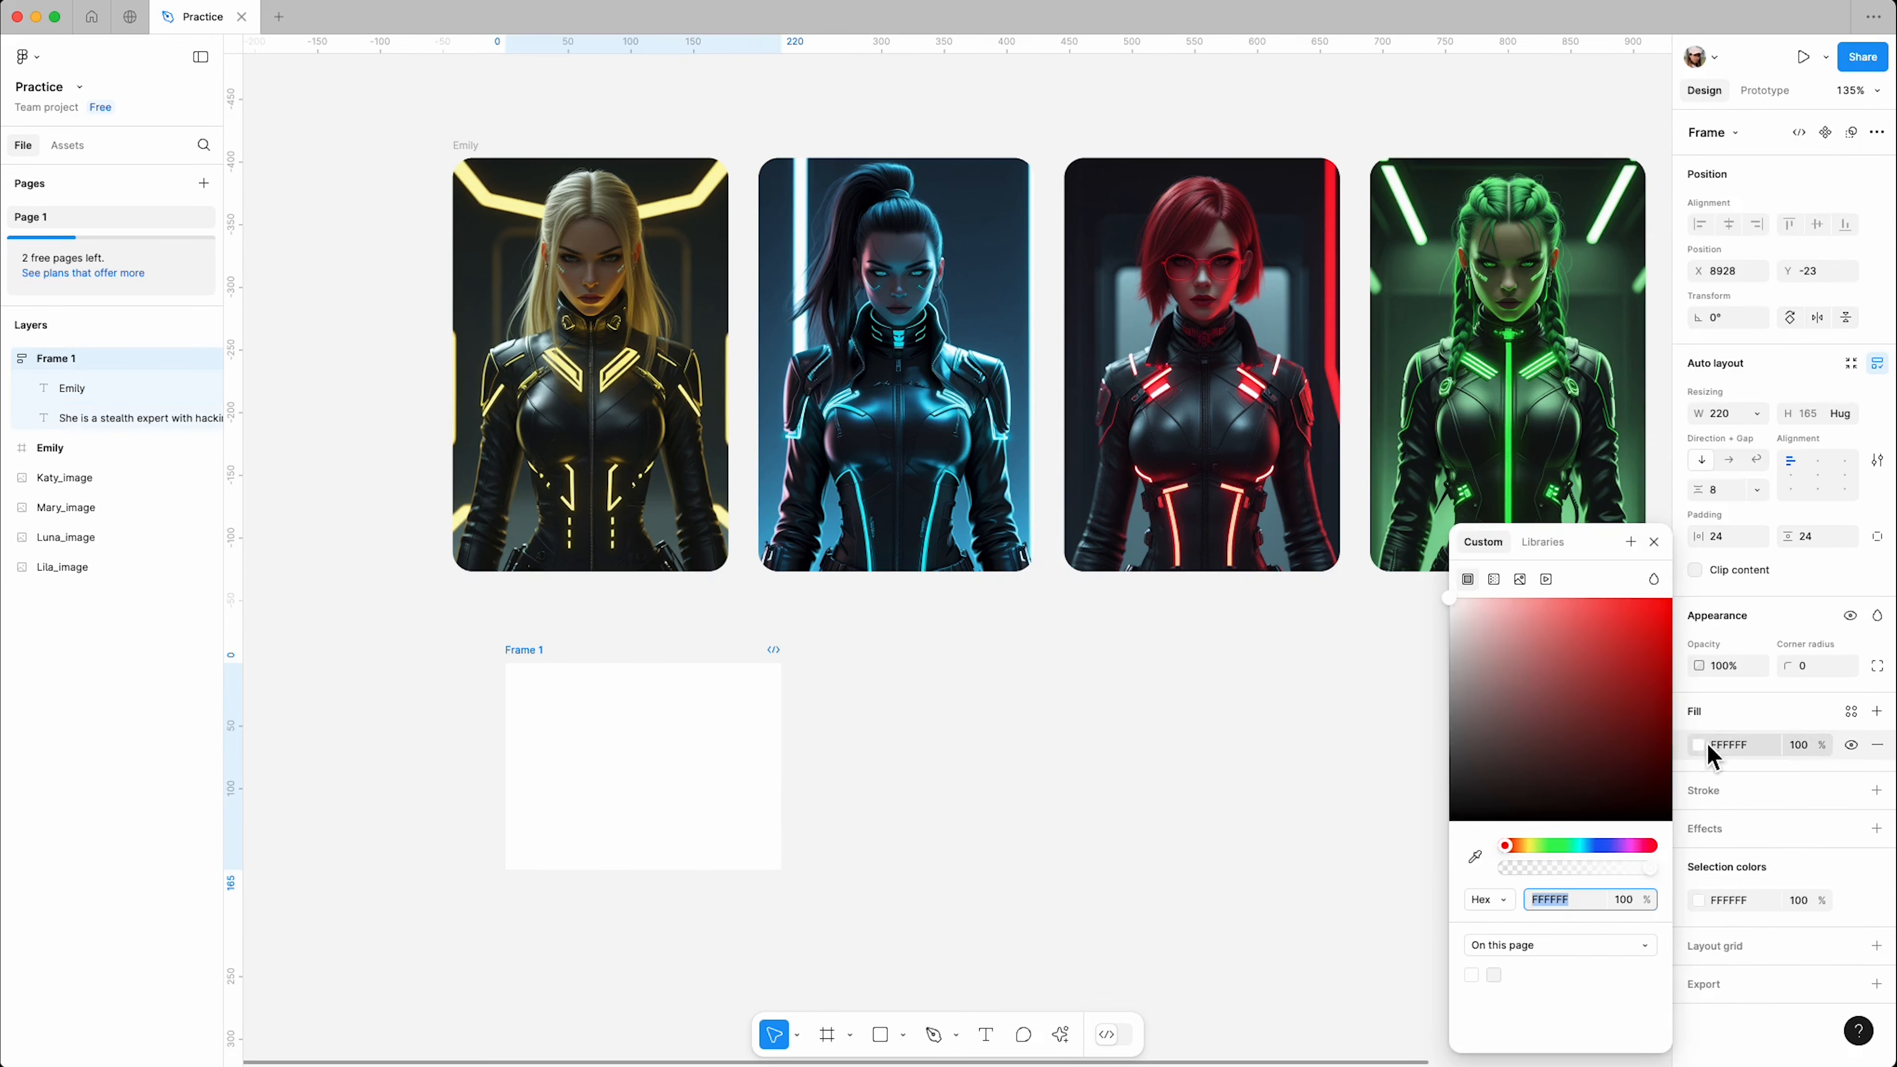
pyautogui.click(1494, 582)
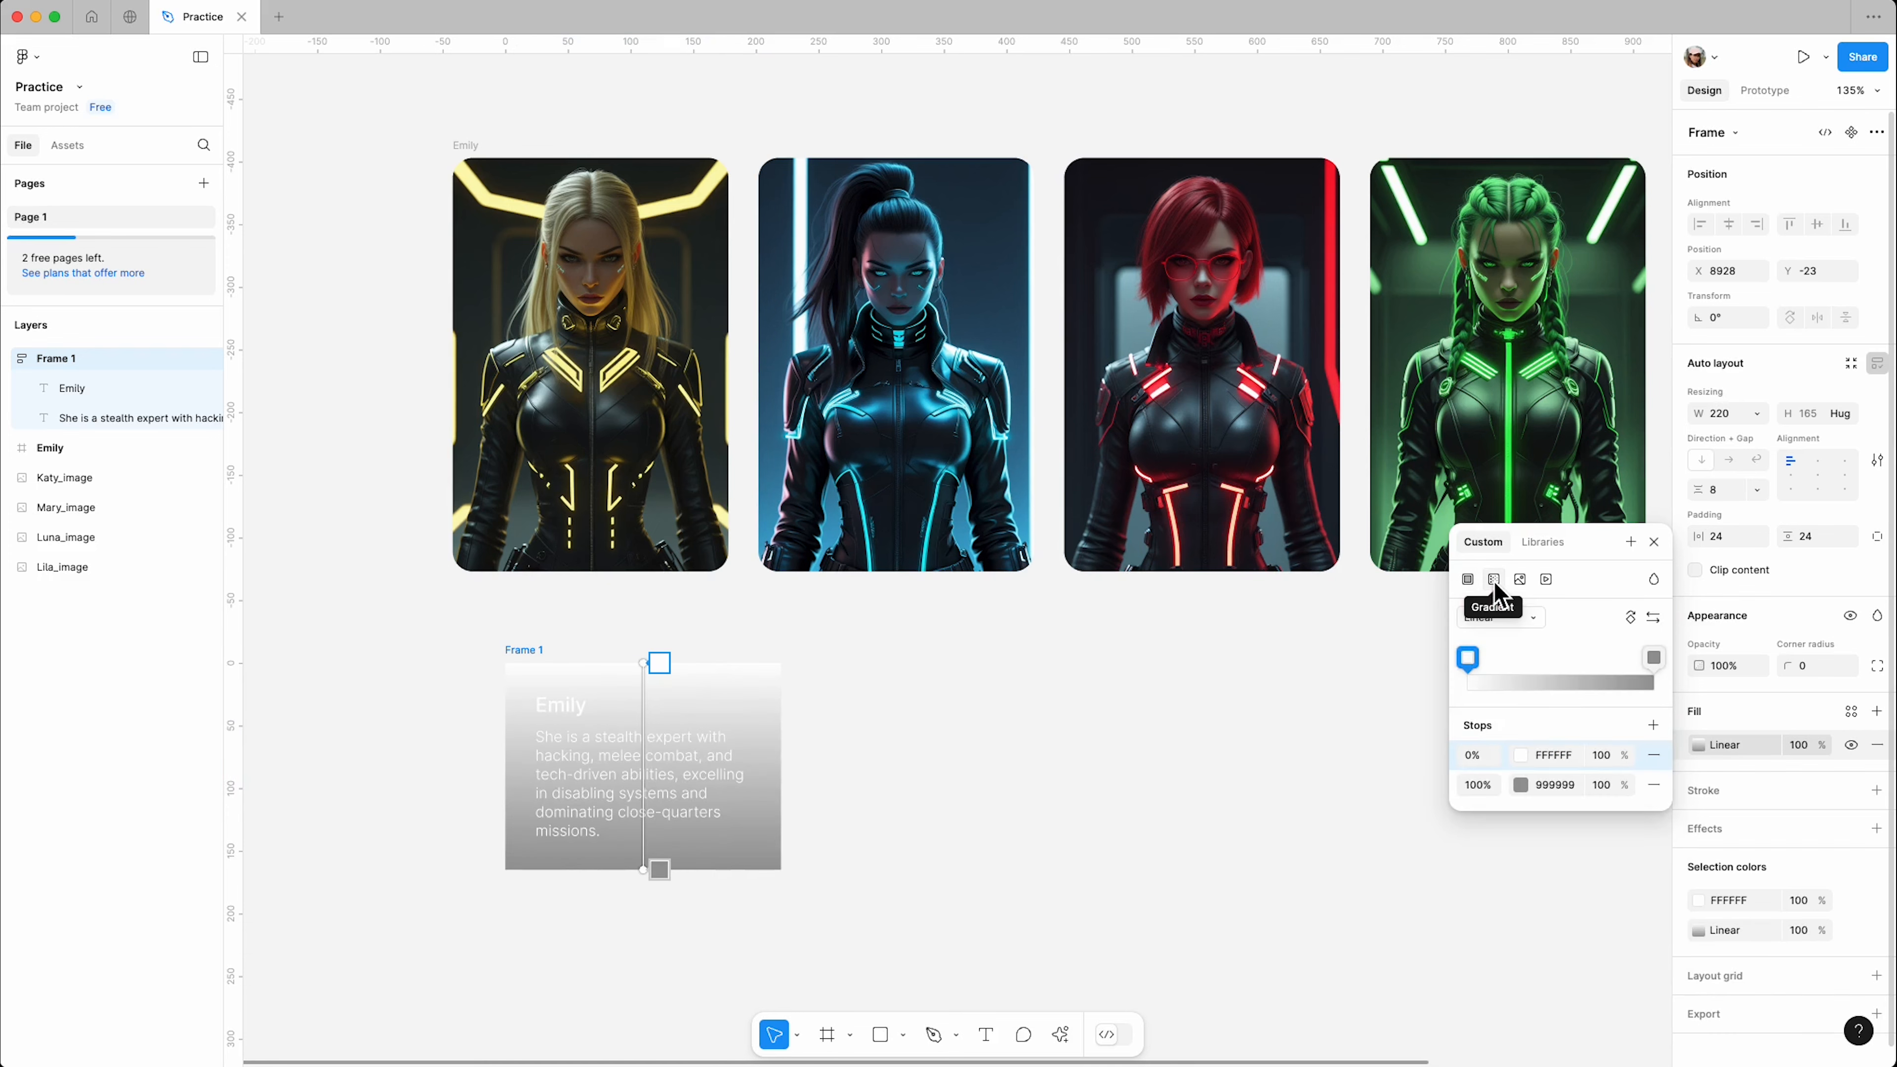
# Step: Set both color stops of the text frame's linear gradient to black (000000)
pyautogui.click(1520, 785)
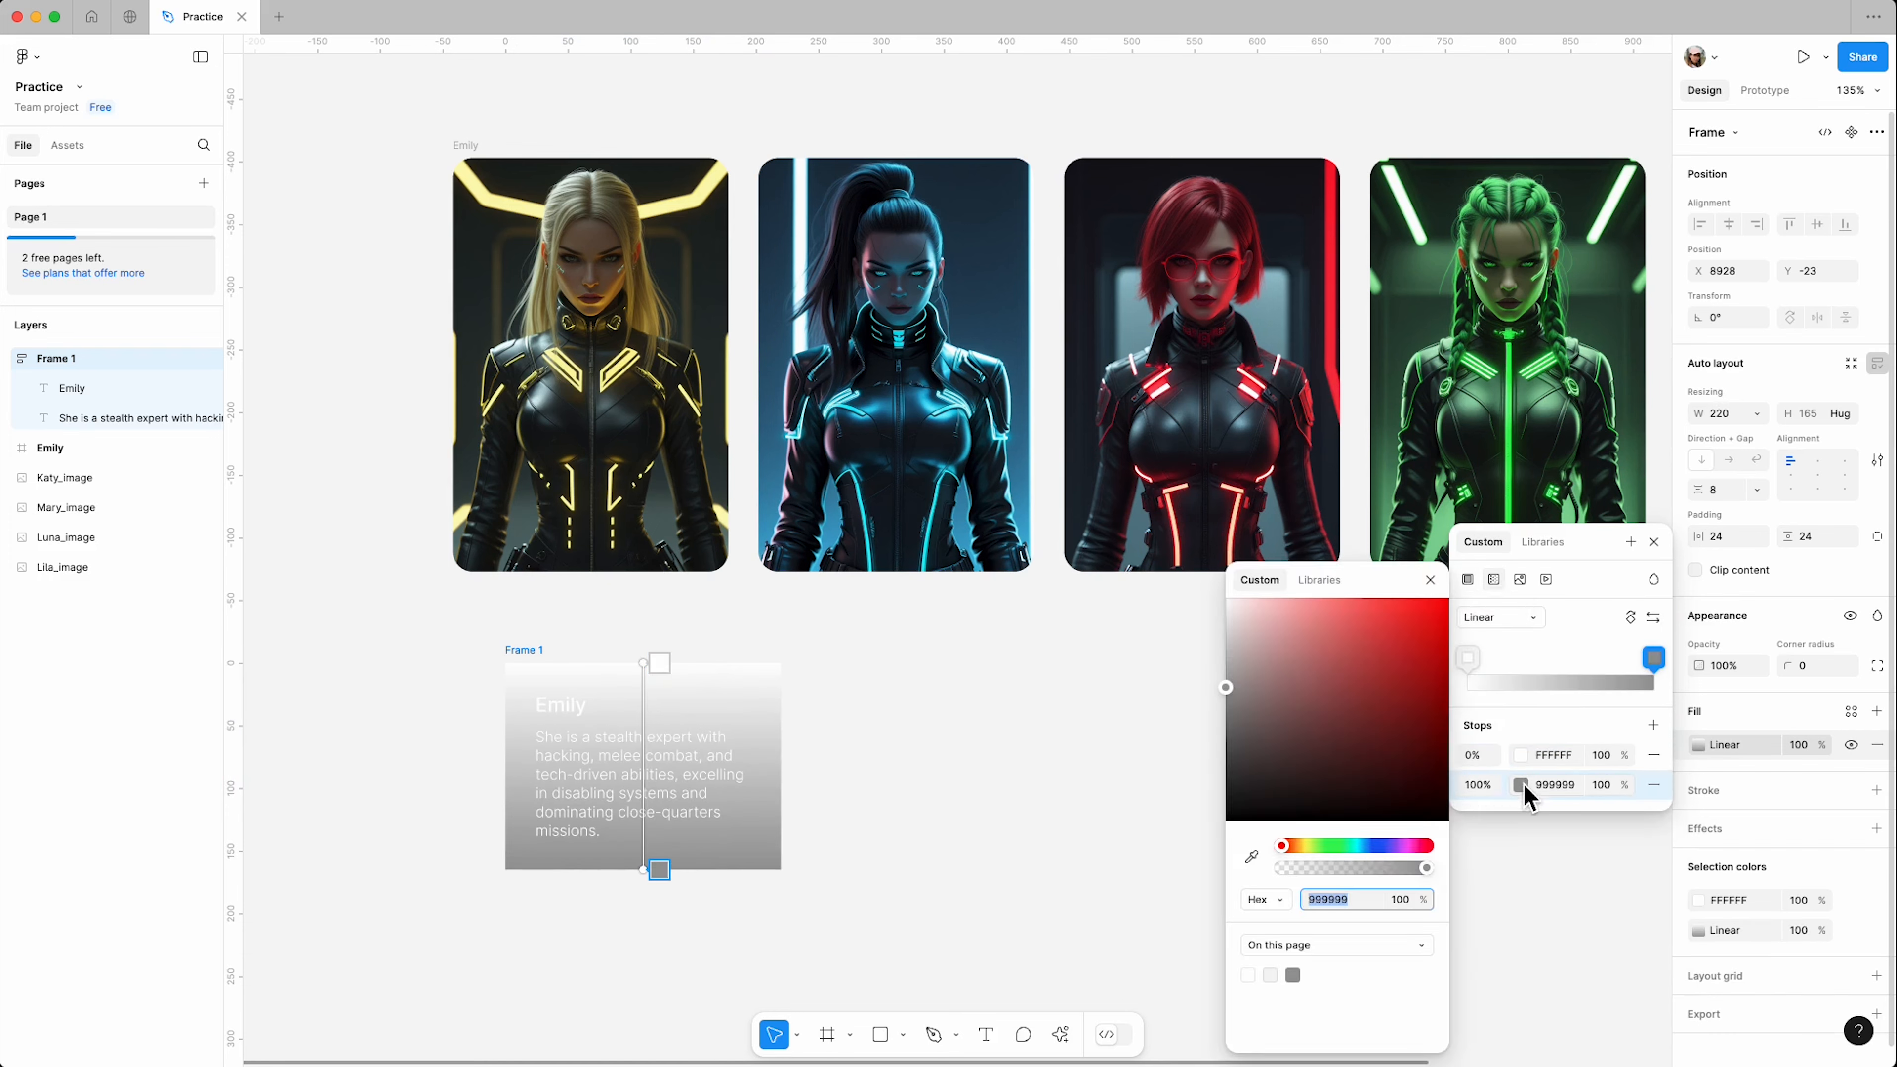
pyautogui.click(1259, 792)
pyautogui.moveTo(1262, 803); pyautogui.dragTo(1228, 827)
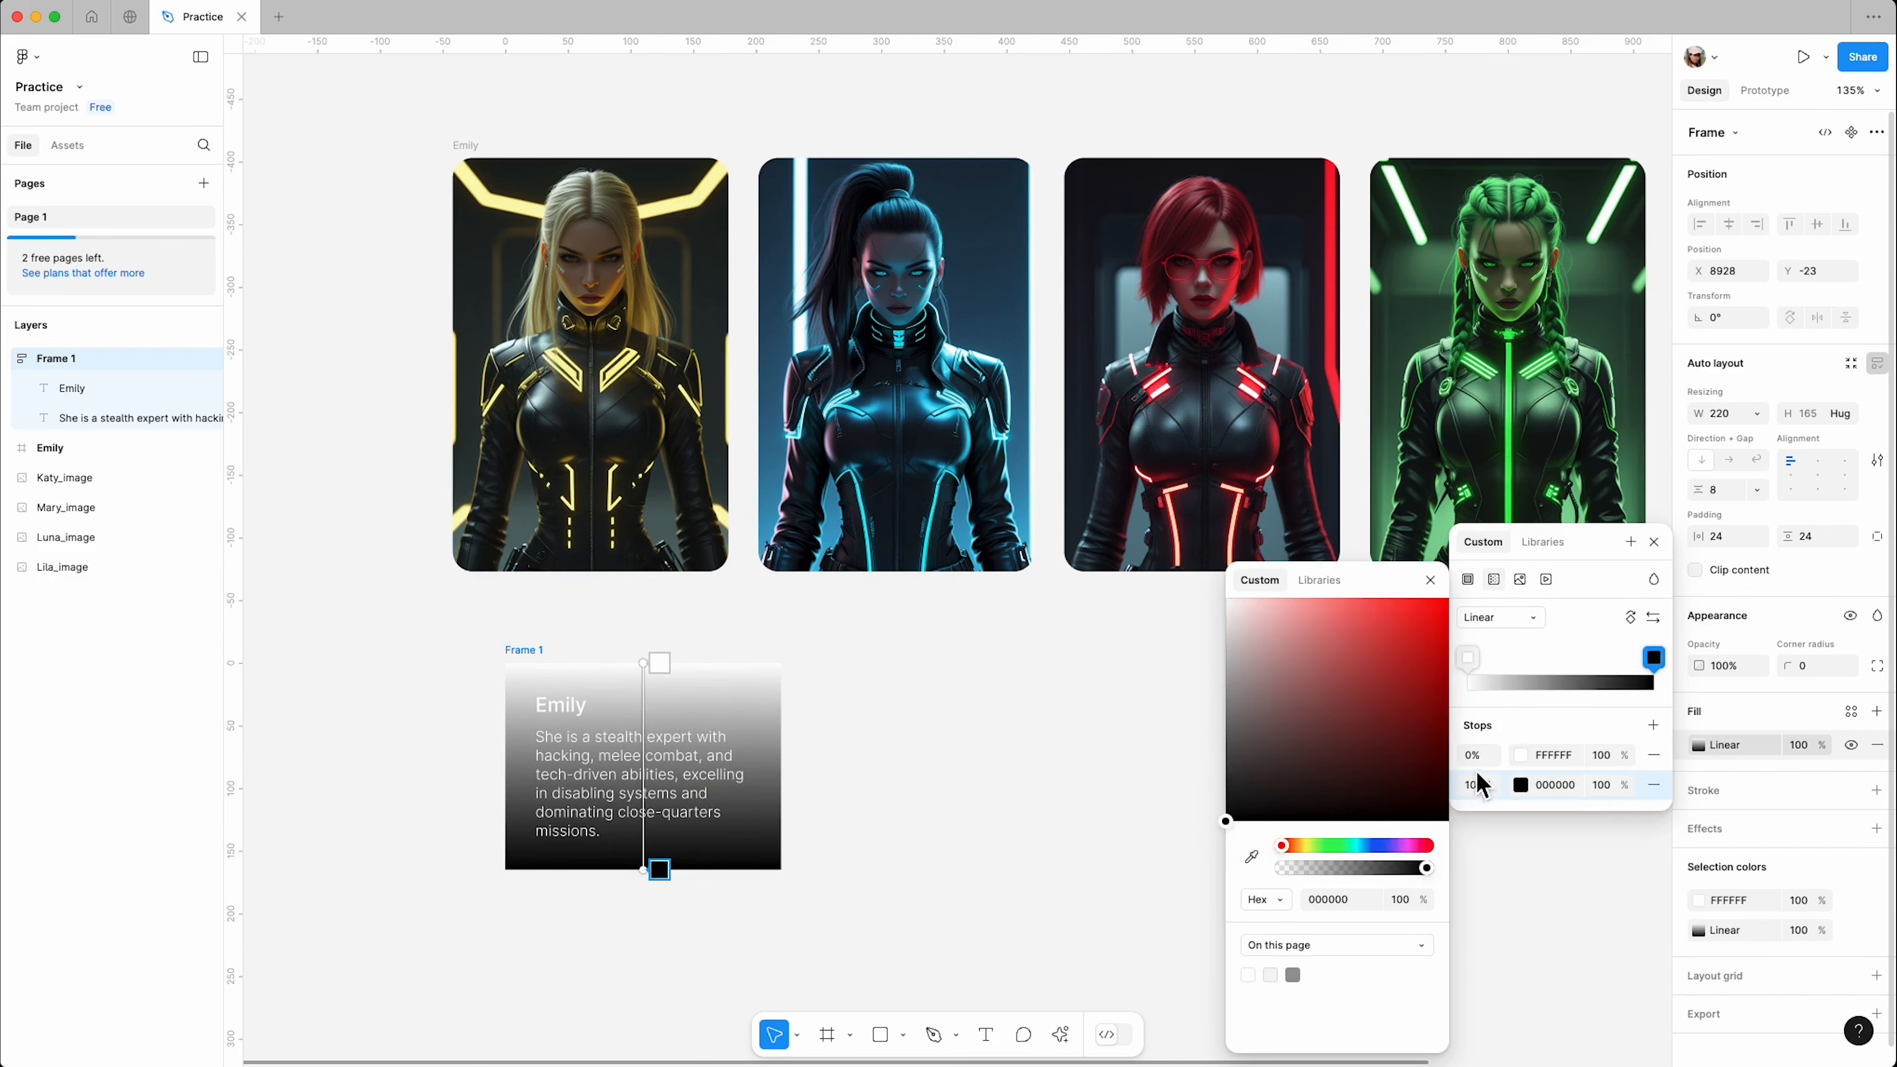
pyautogui.click(1522, 756)
pyautogui.moveTo(1292, 767); pyautogui.dragTo(1236, 841)
# Step: Add a middle gradient stop at 18% with 50% opacity, and set the first stop's opacity to 0%
pyautogui.click(1653, 724)
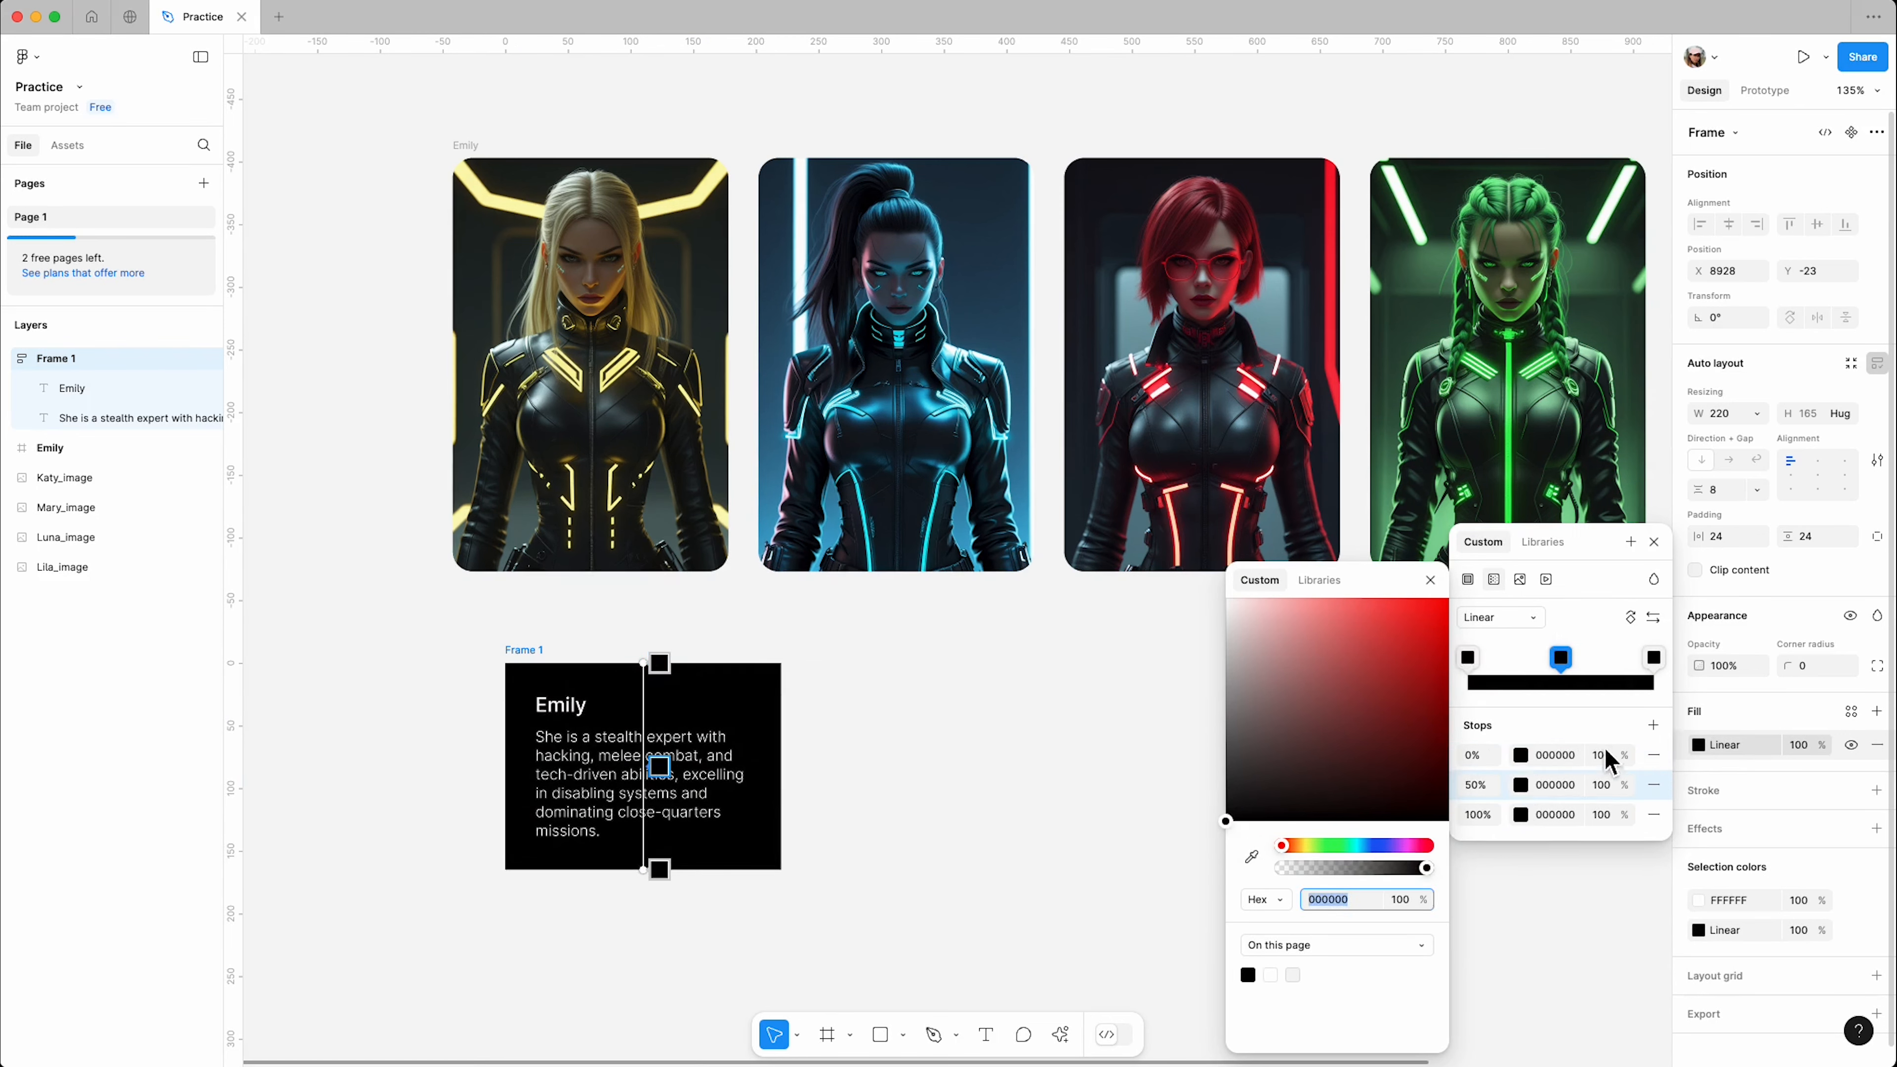
pyautogui.click(1606, 786)
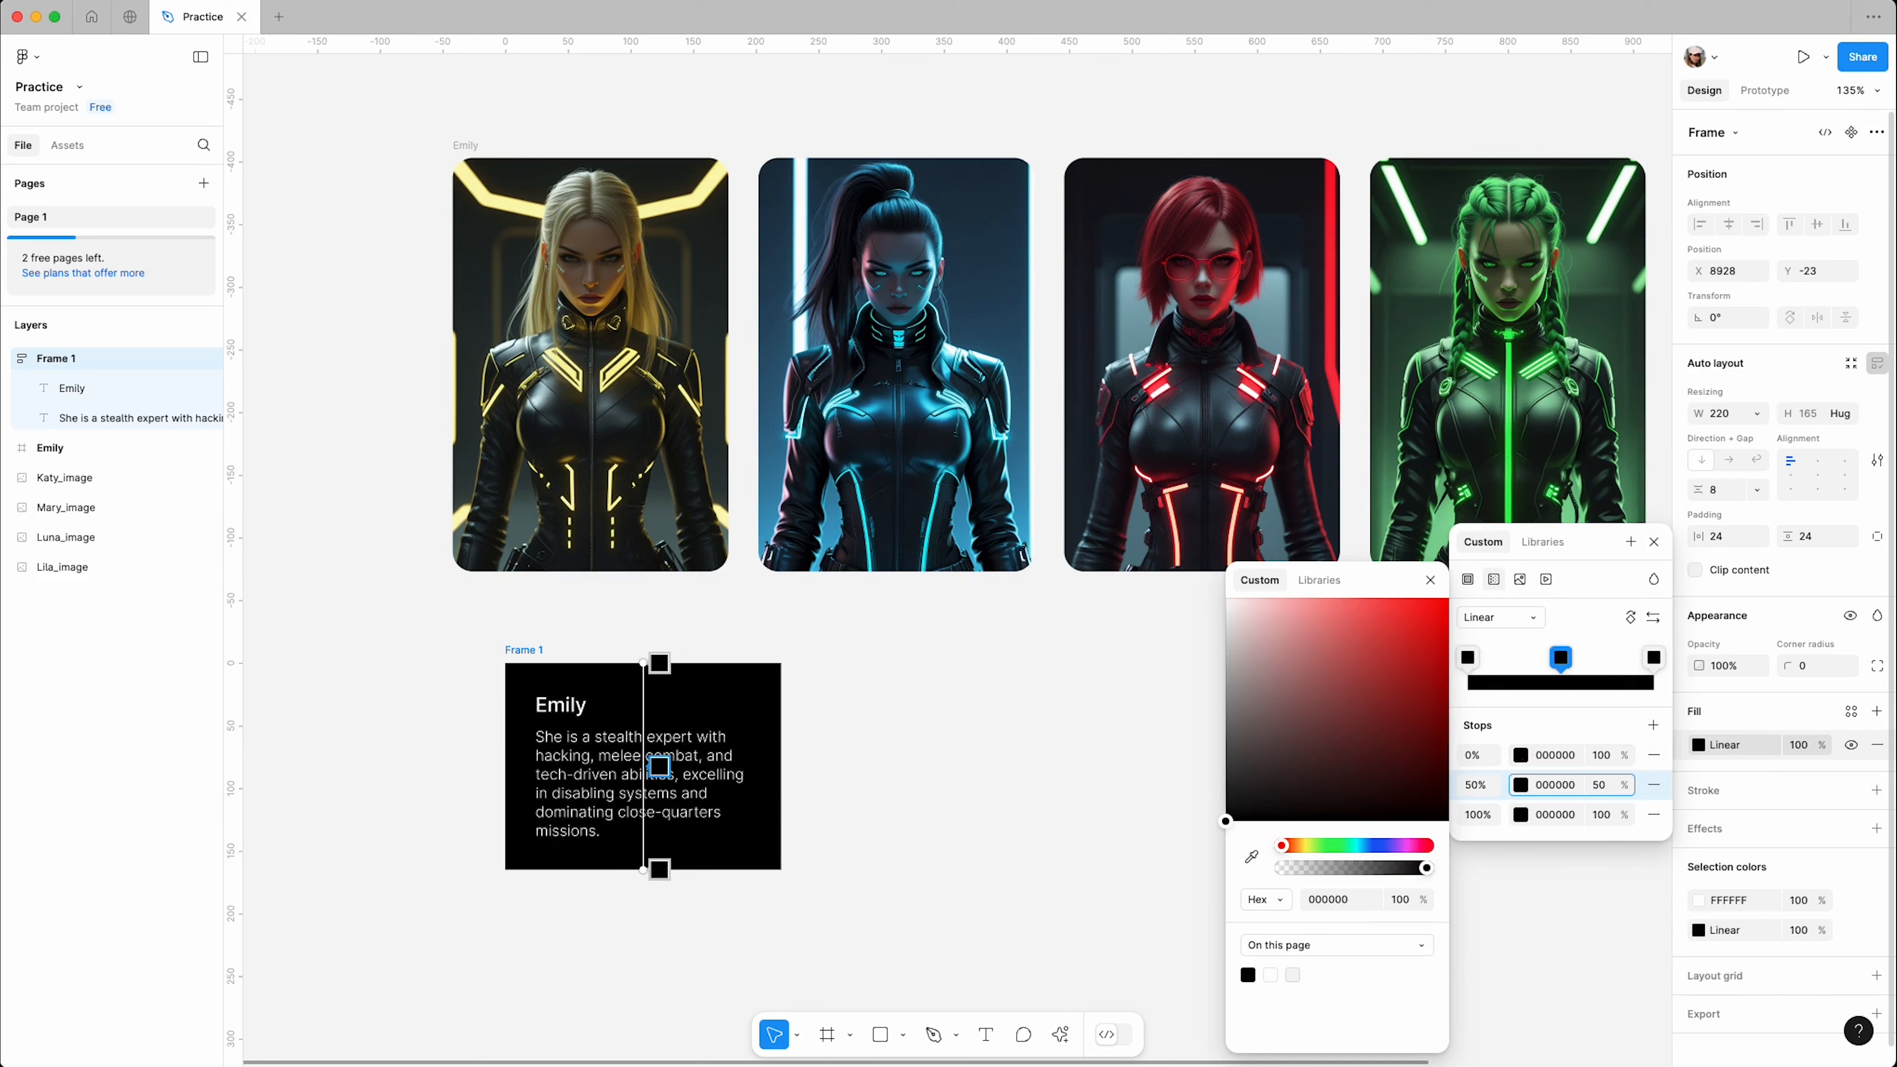
pyautogui.press('Return')
pyautogui.click(1602, 761)
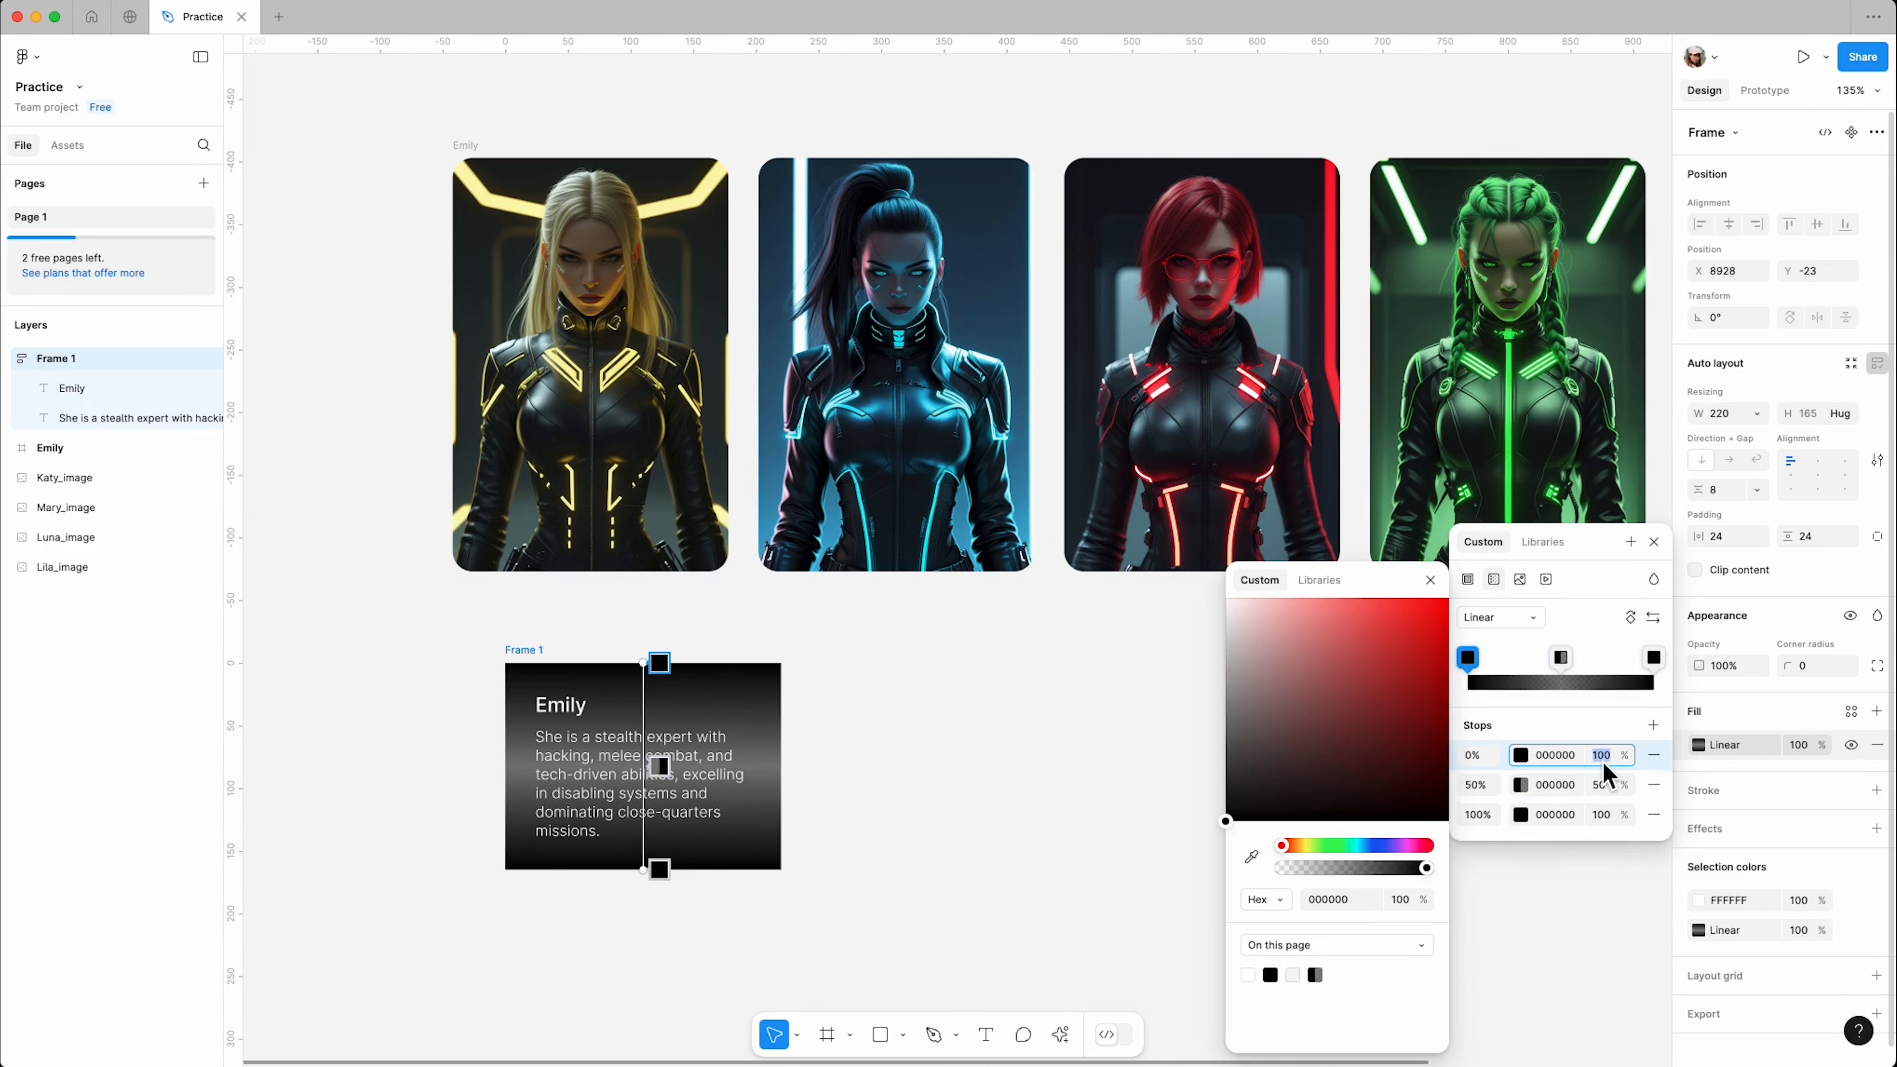
pyautogui.write('0')
pyautogui.press('Return')
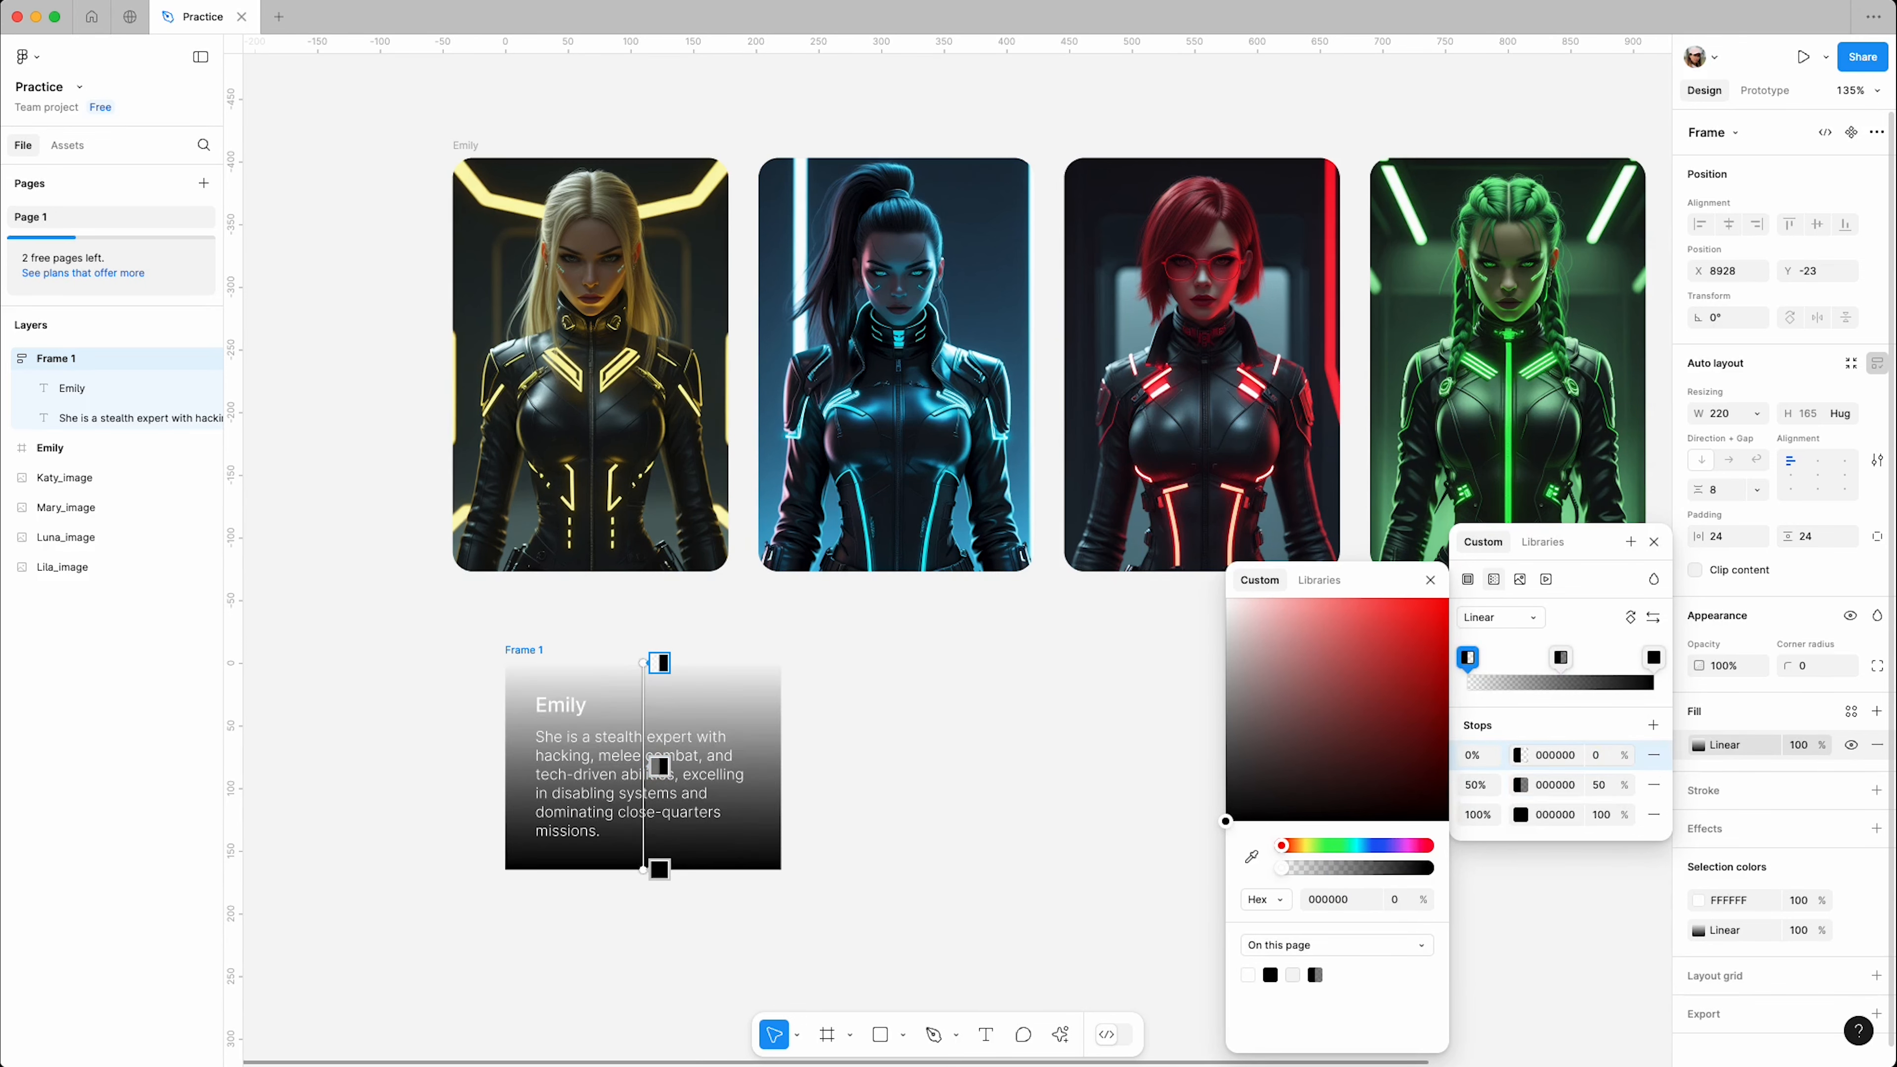
pyautogui.click(1431, 583)
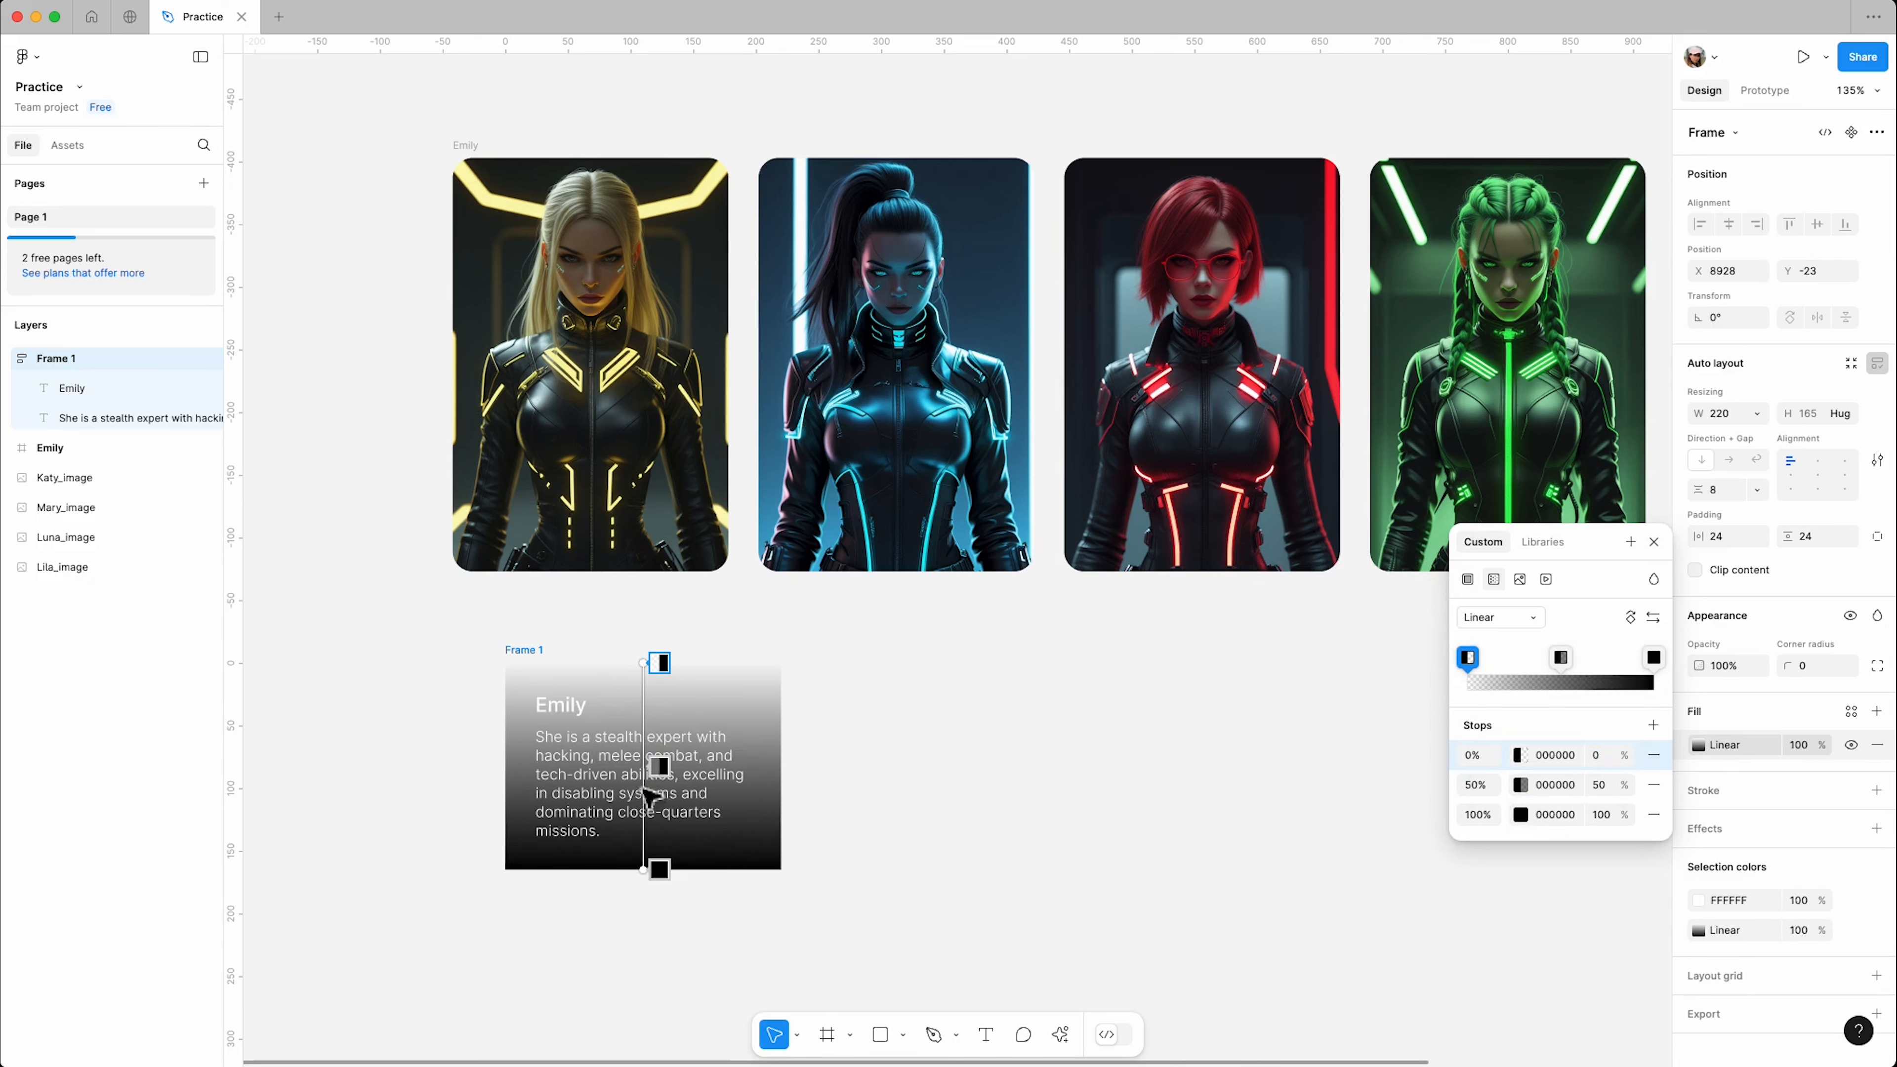
pyautogui.moveTo(659, 767); pyautogui.dragTo(661, 712)
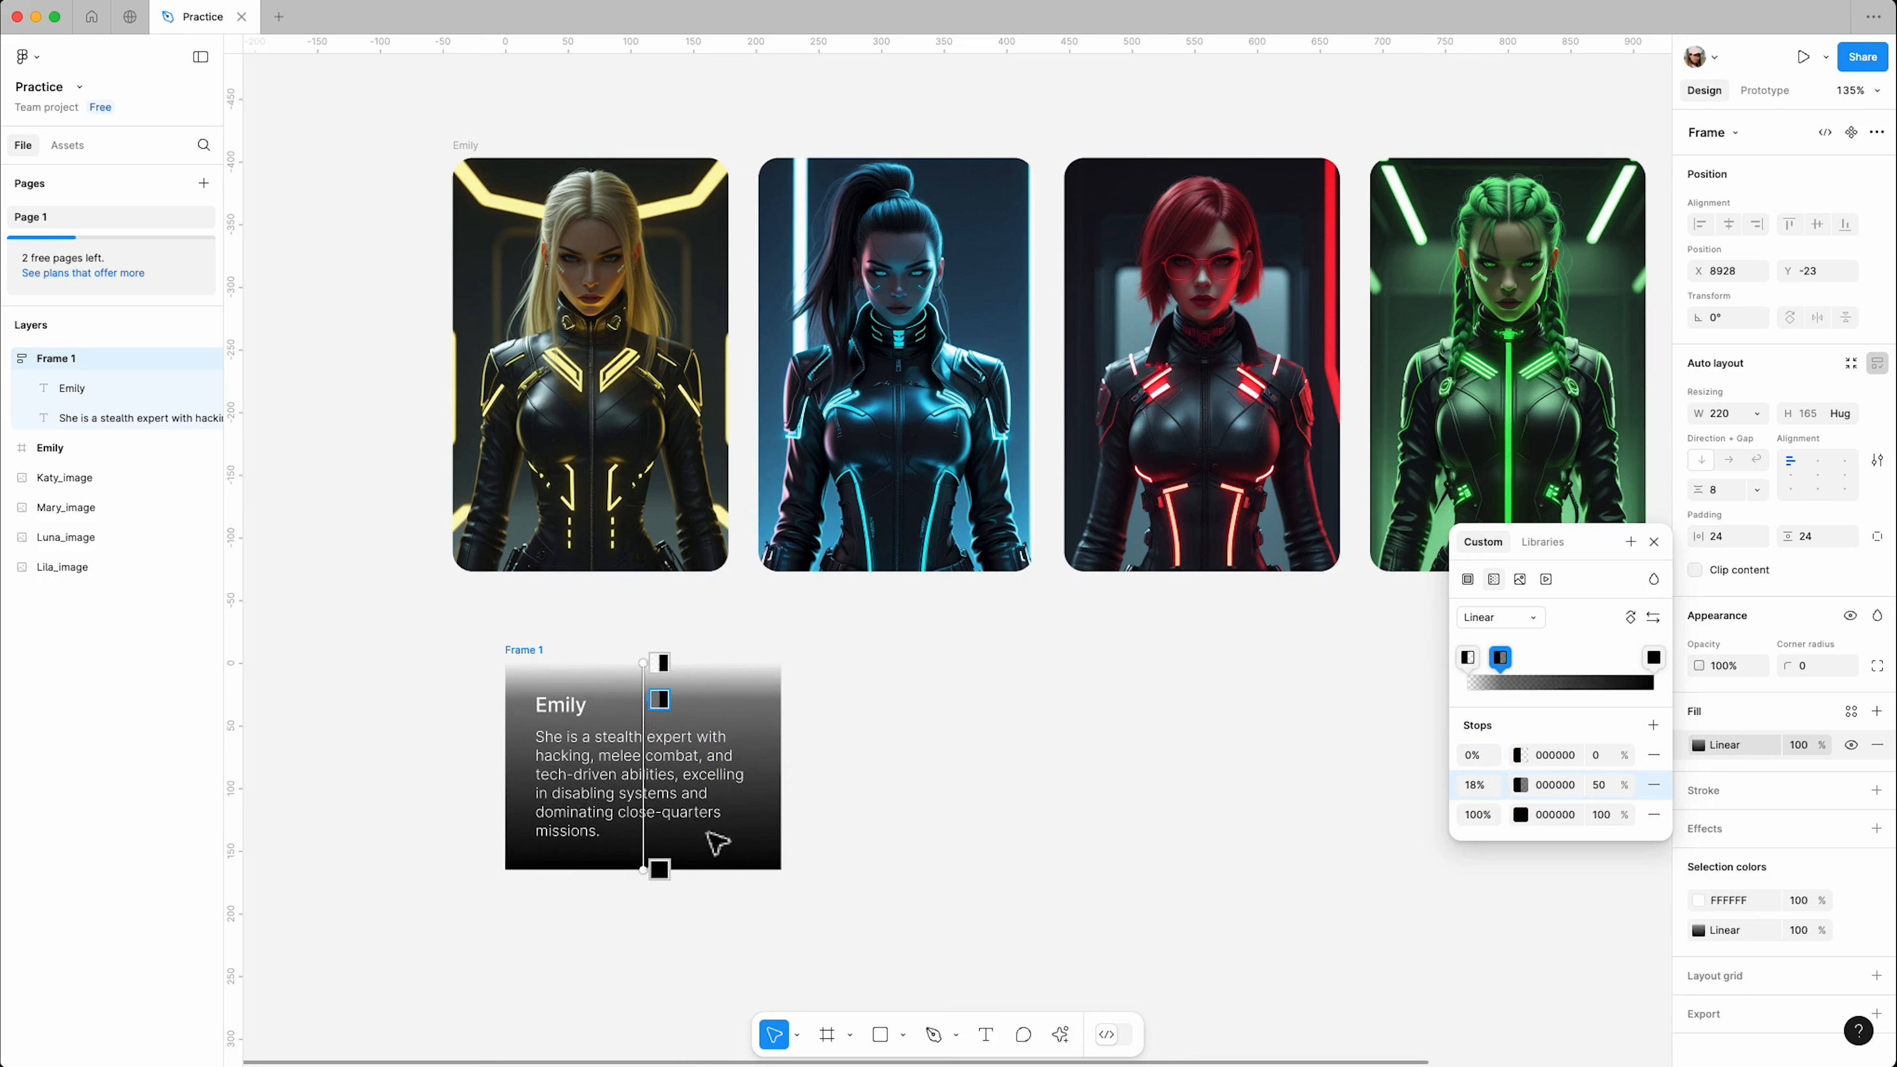
pyautogui.click(1653, 542)
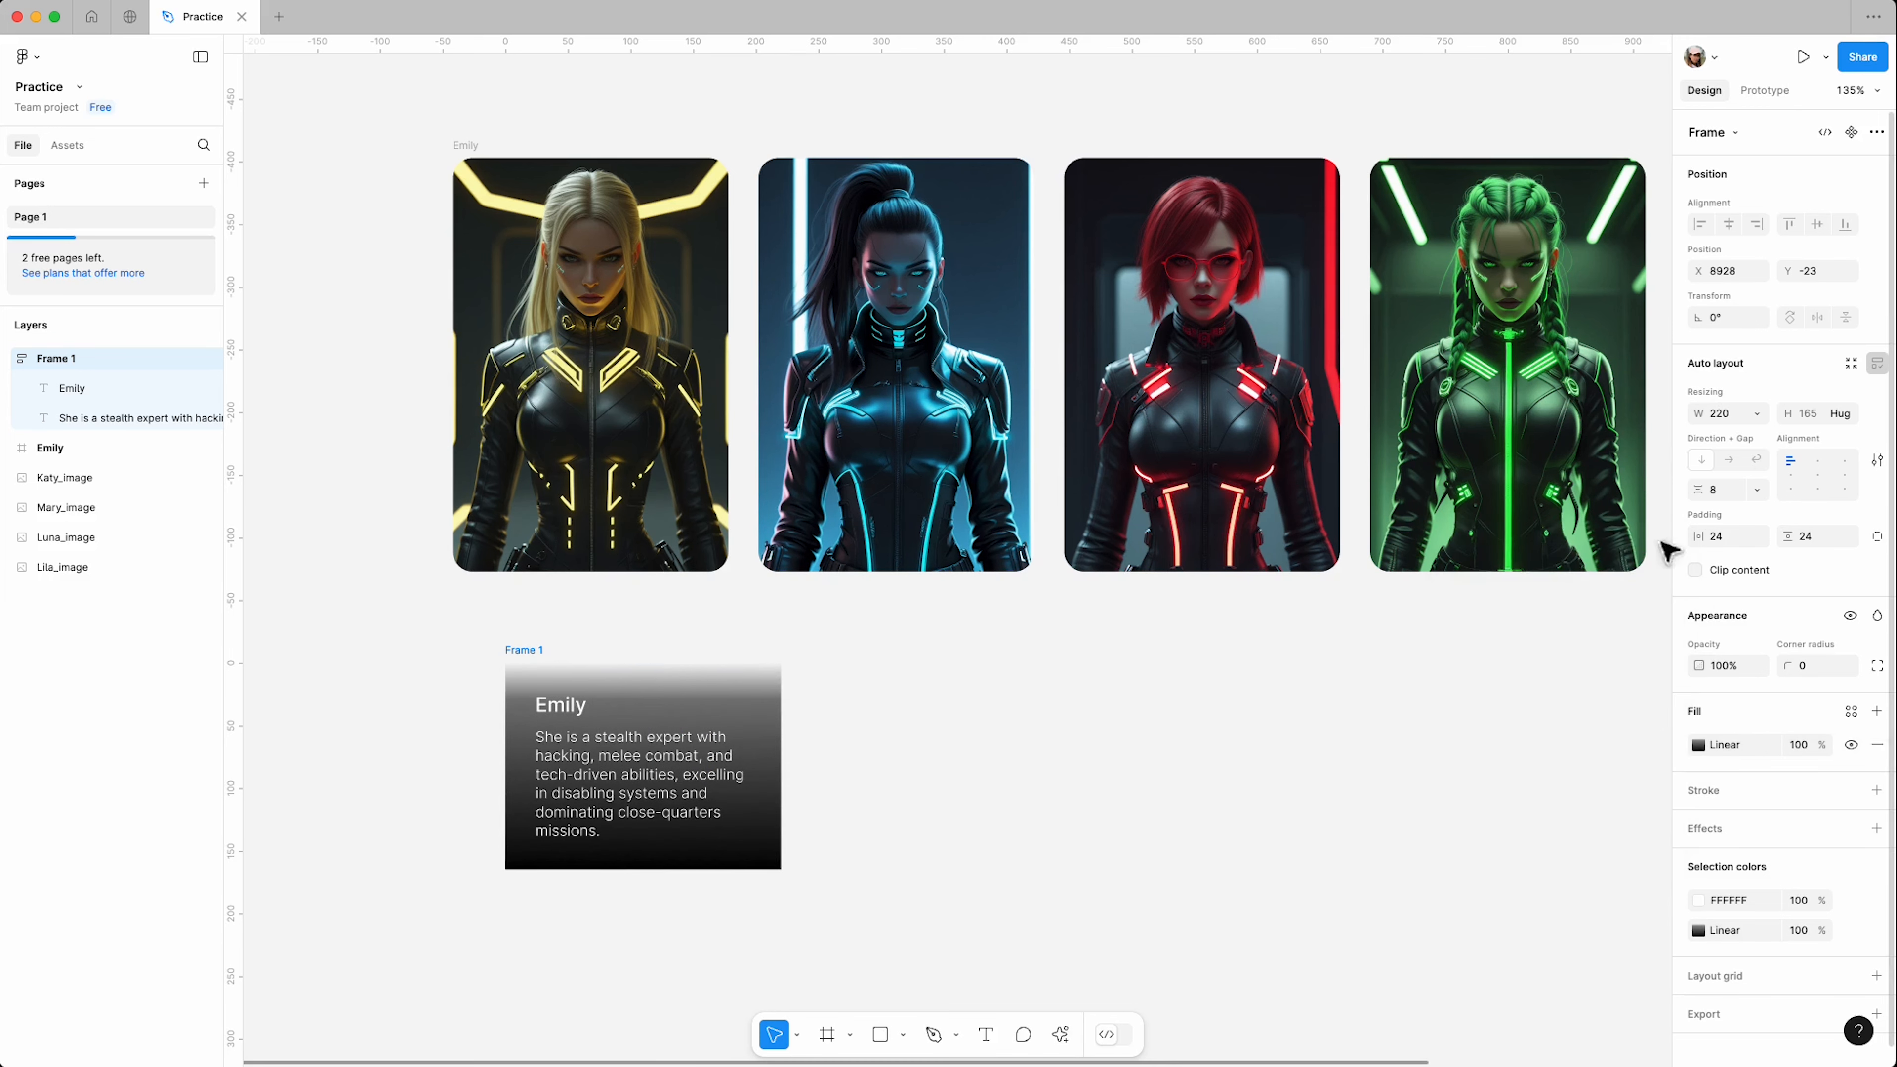
# Step: Round only the two bottom corners of the text frame with a radius of 16
pyautogui.click(1876, 666)
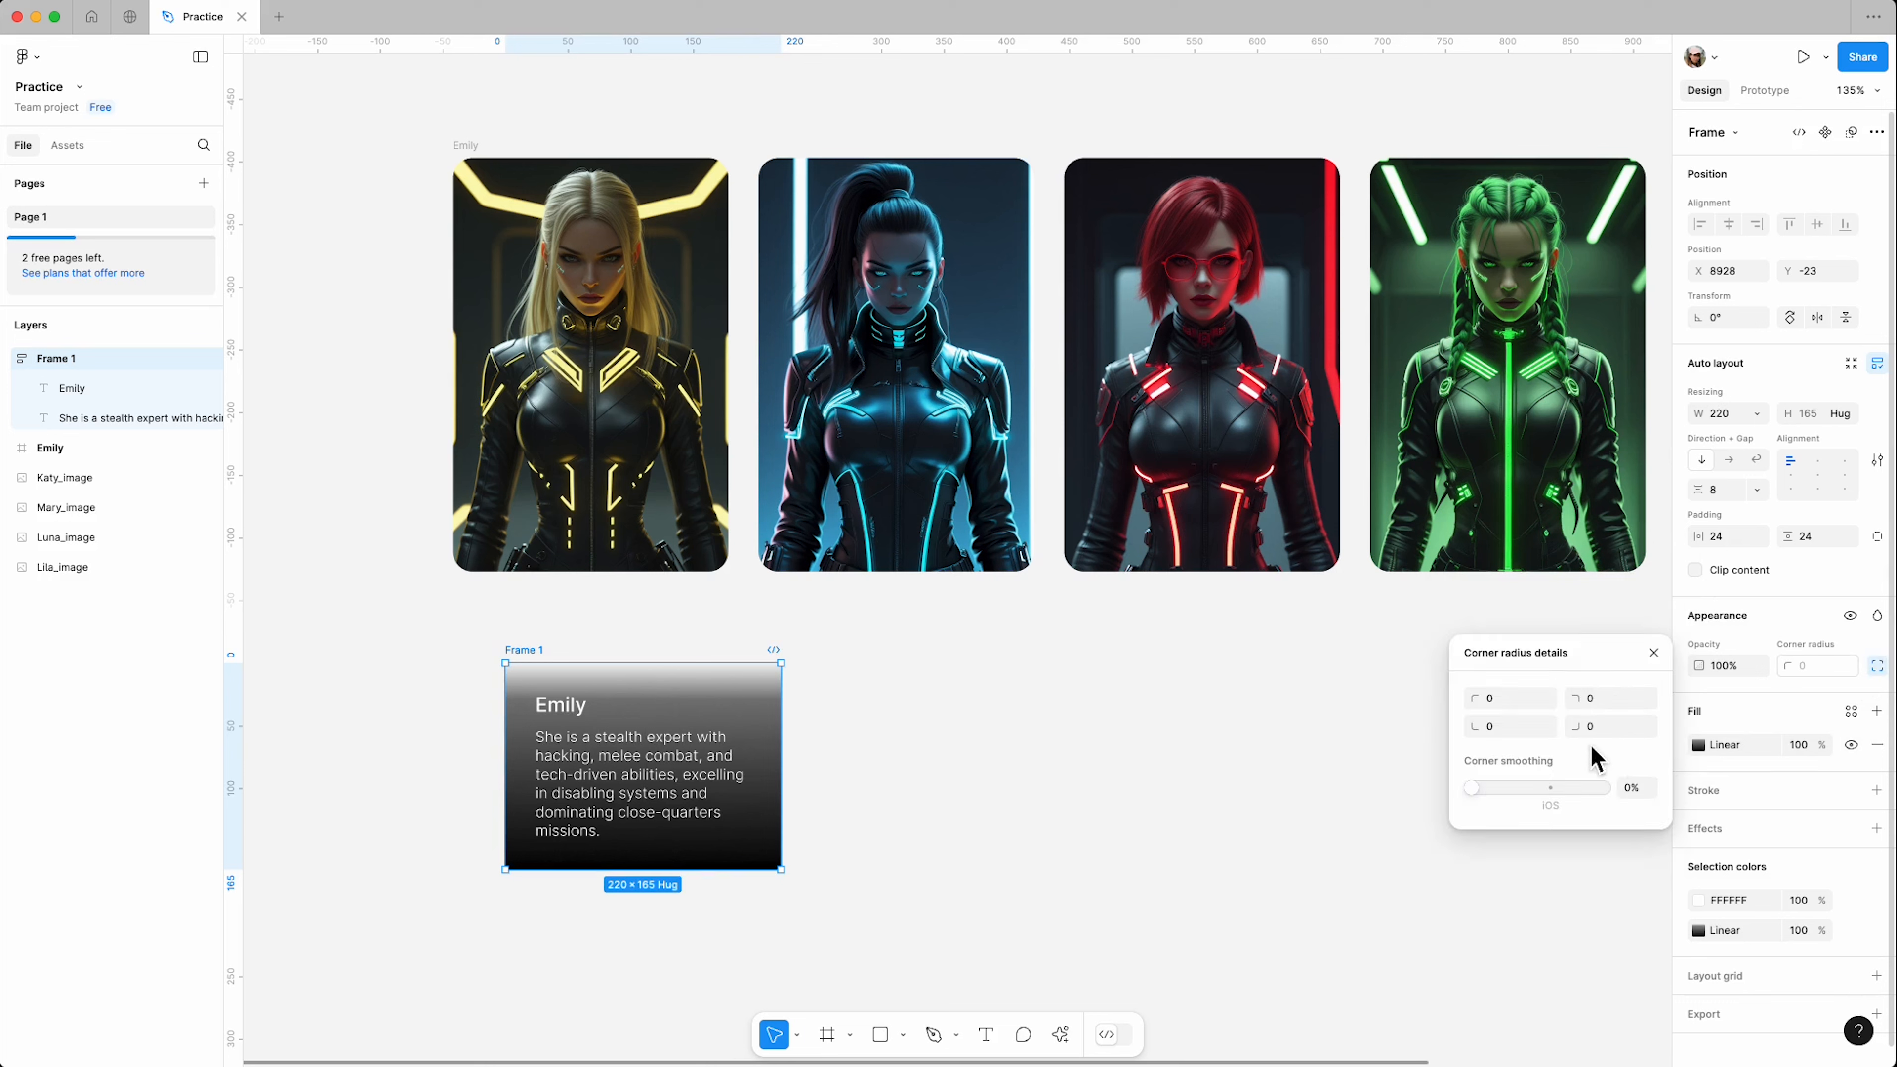
pyautogui.write('16')
pyautogui.click(1519, 734)
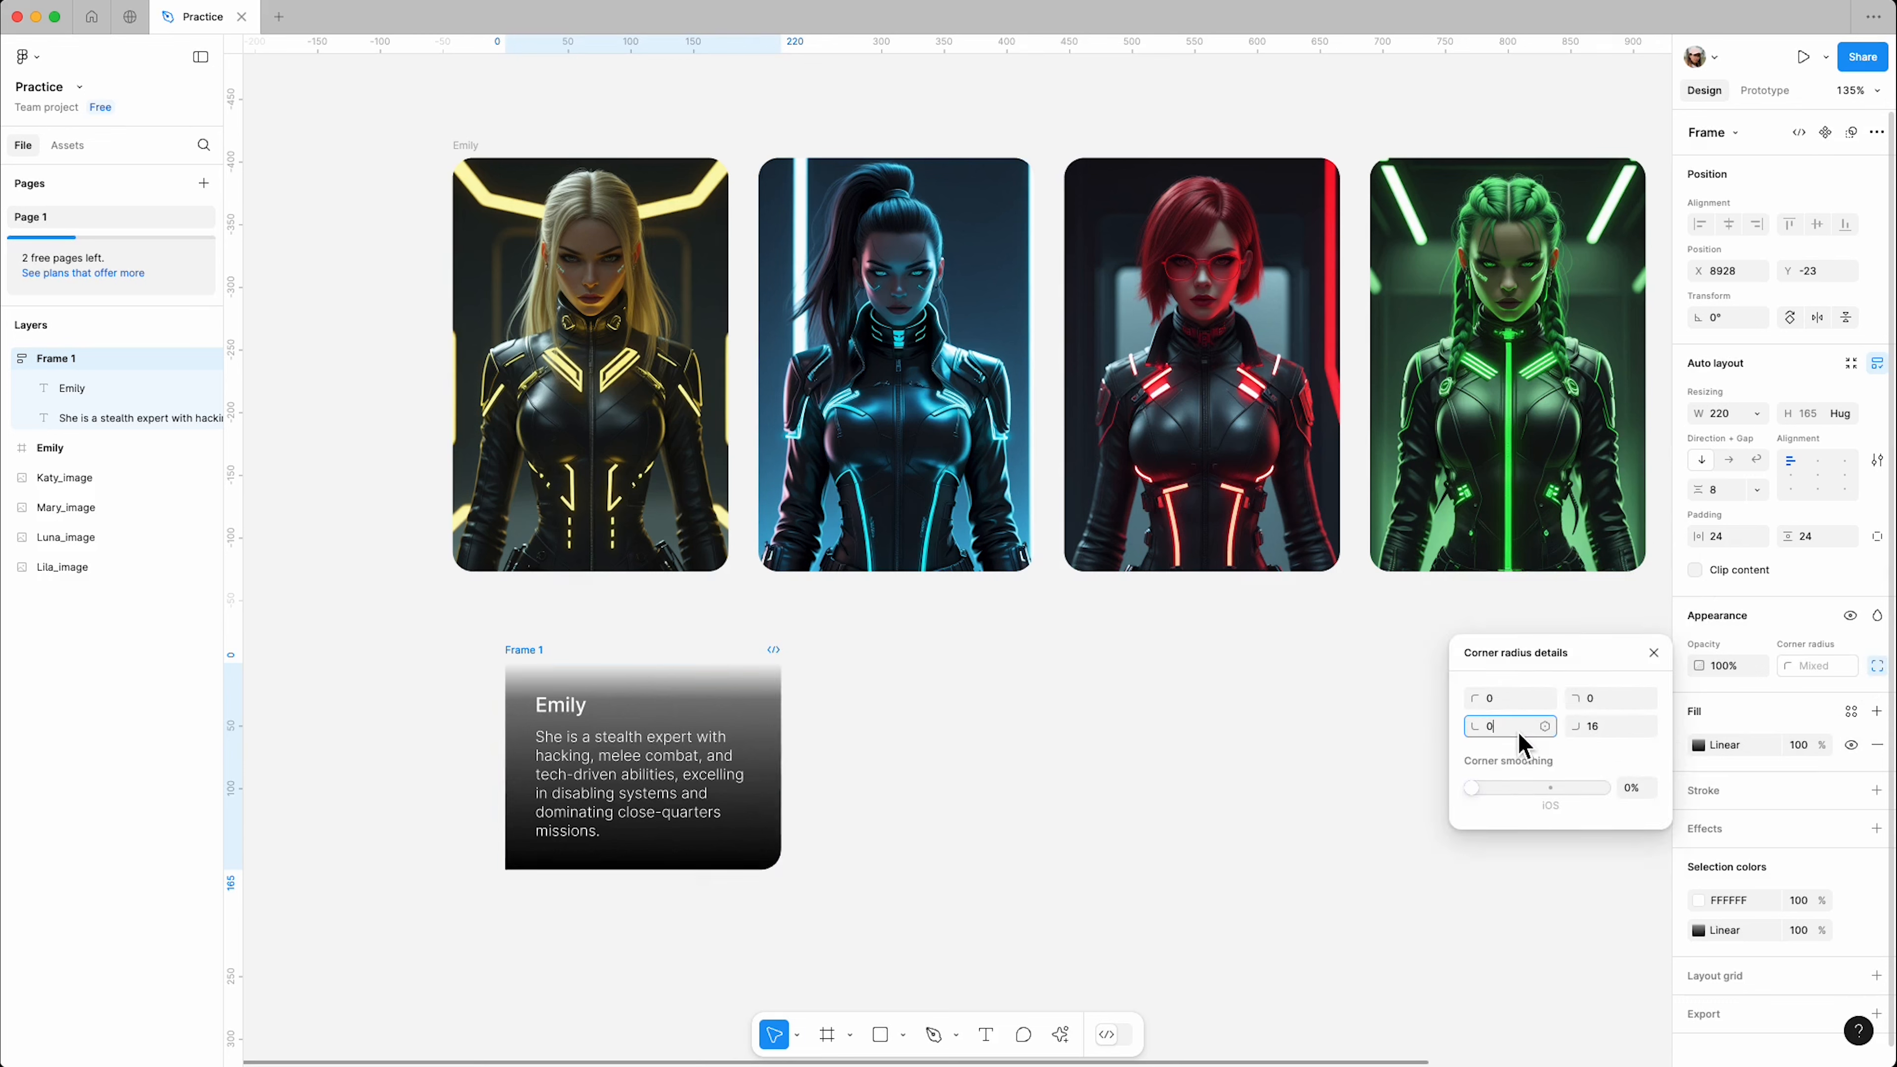
pyautogui.write('16')
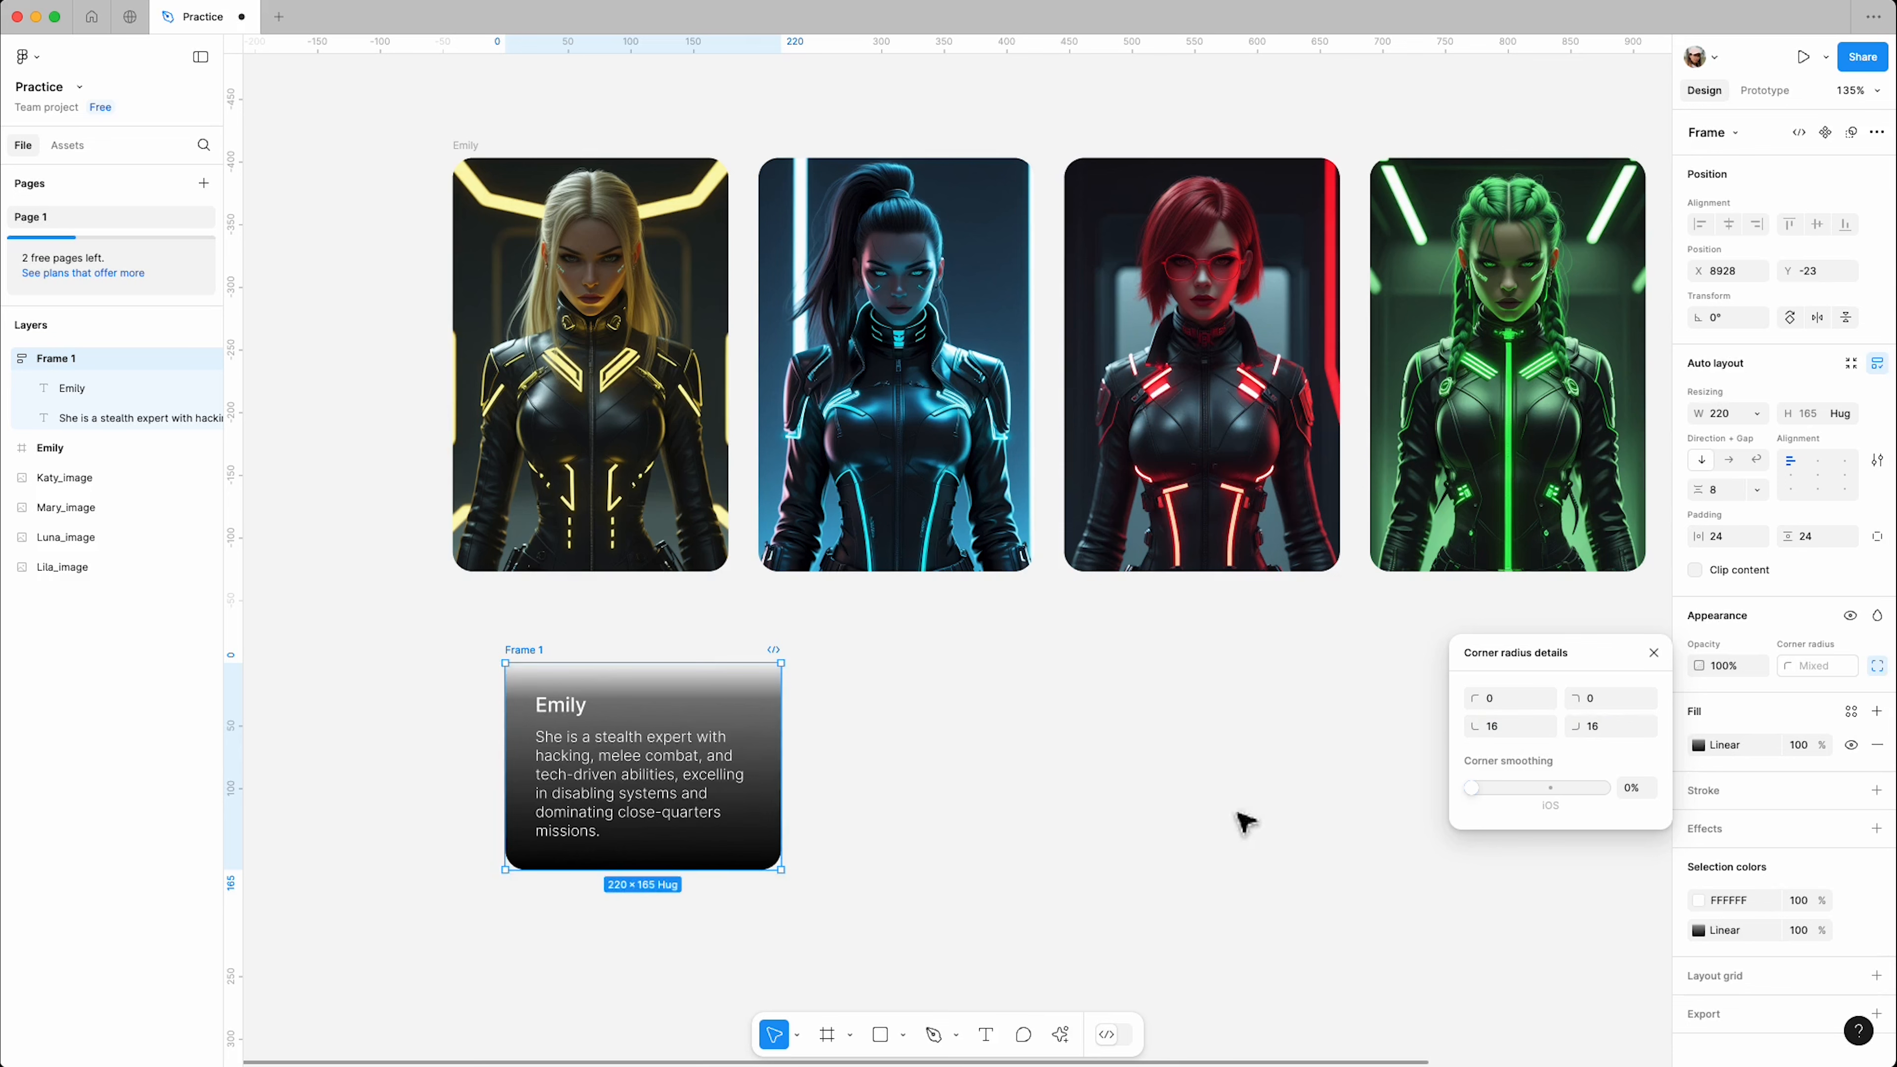
pyautogui.click(960, 777)
# Step: Rename the text frame as Description
pyautogui.doubleClick(527, 650)
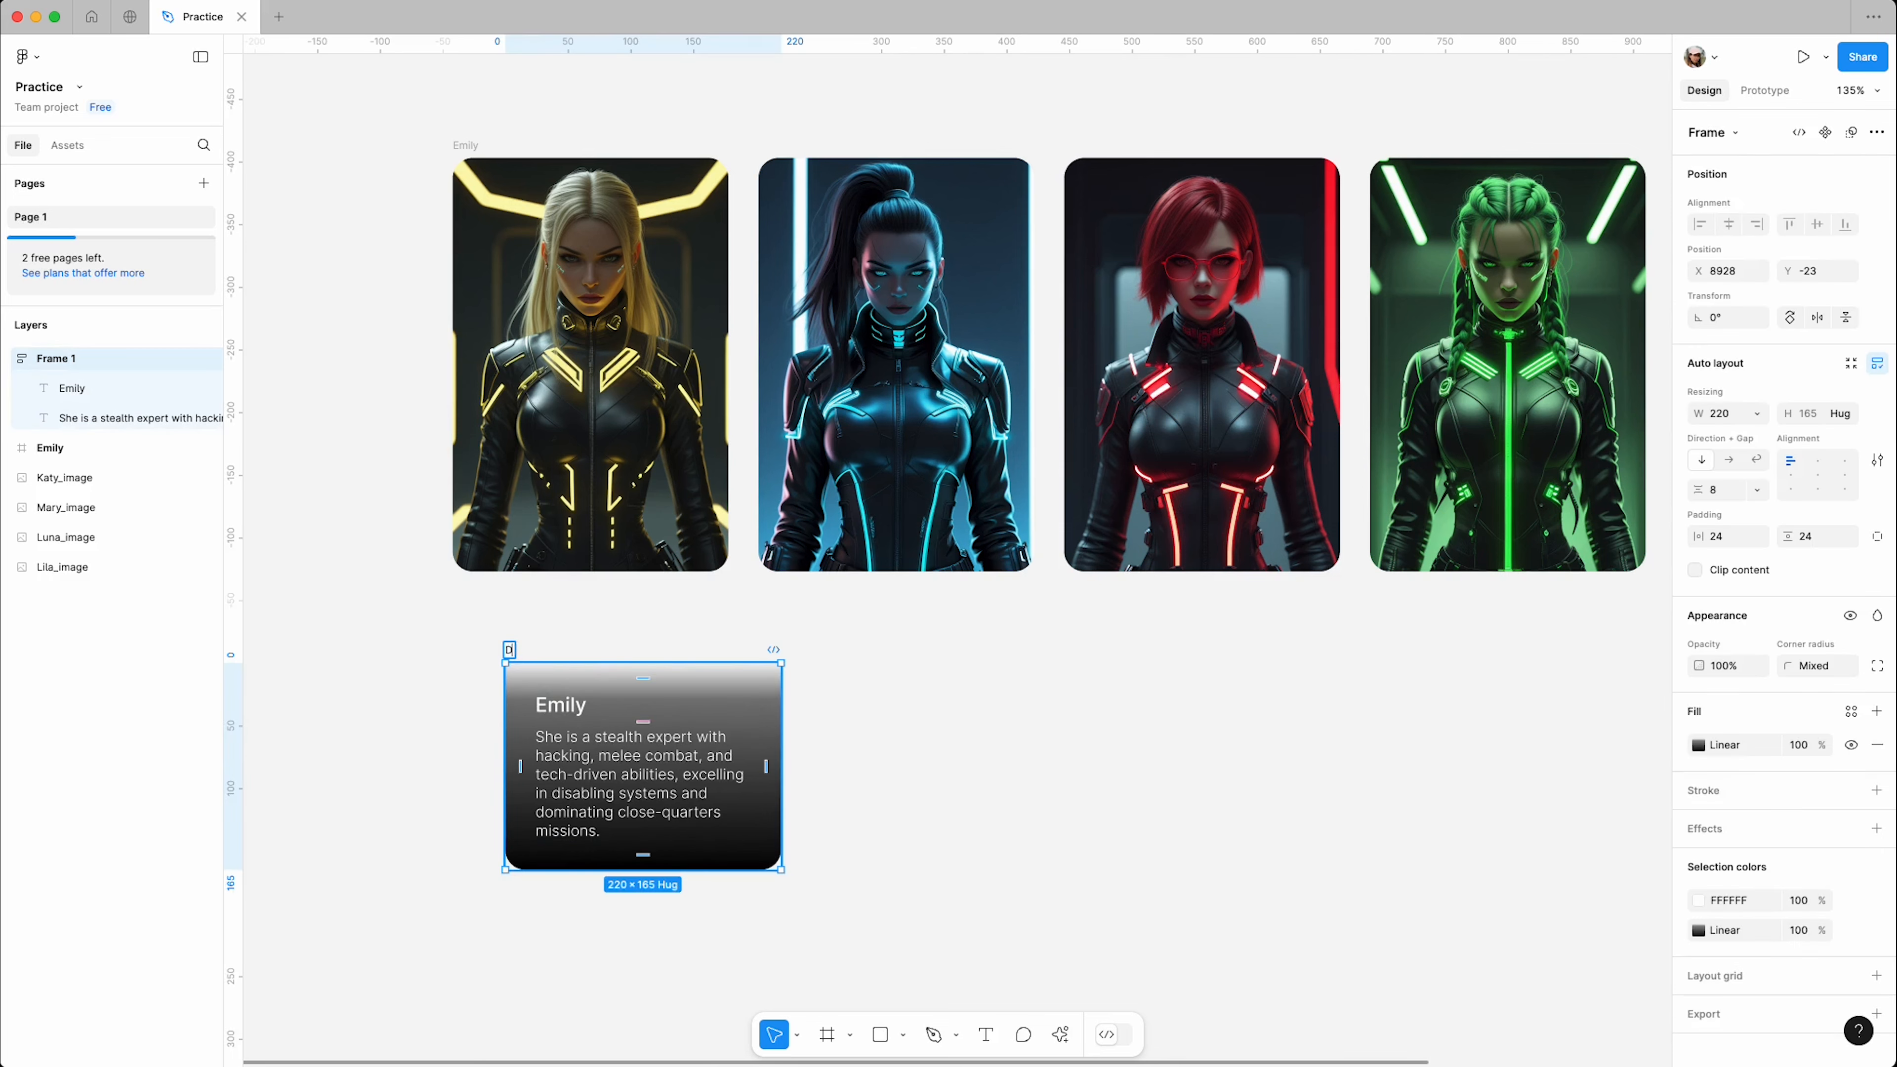
pyautogui.write('Descriptio')
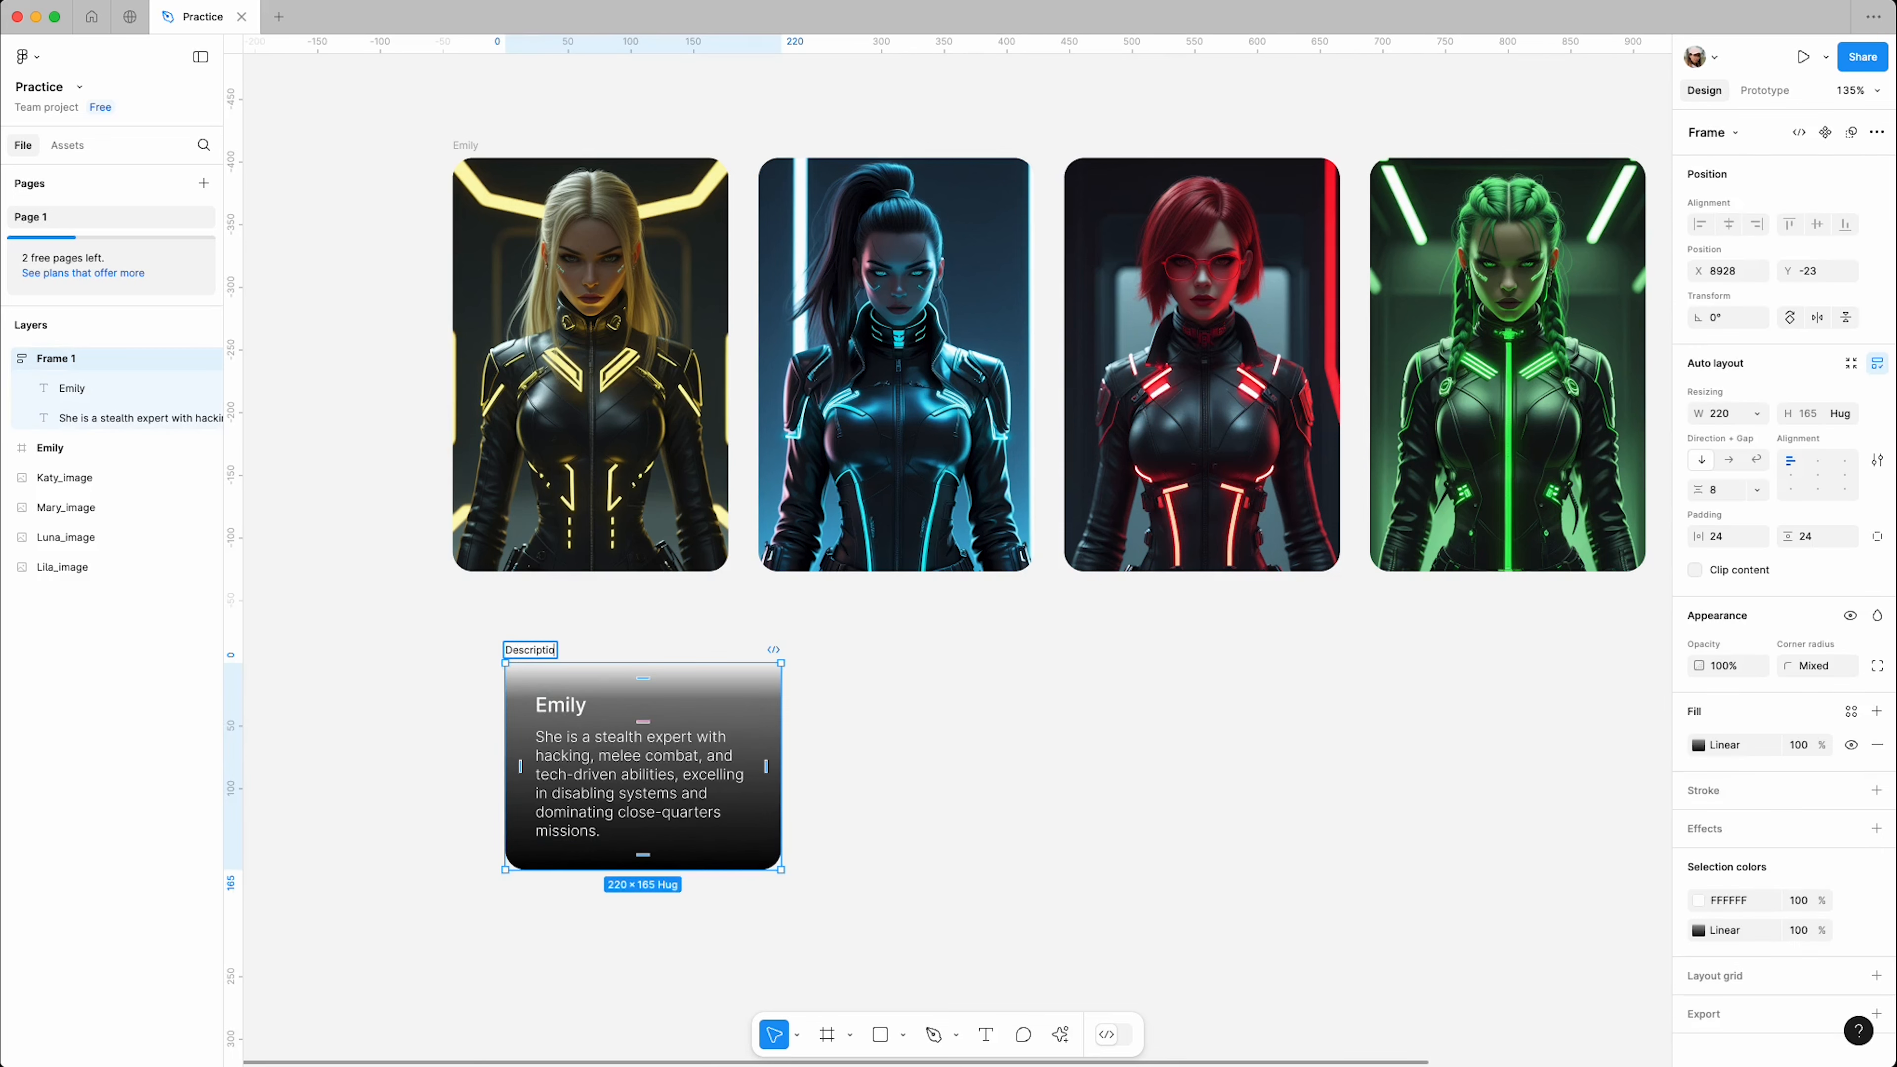
pyautogui.write('n')
pyautogui.press('Return')
pyautogui.click(978, 742)
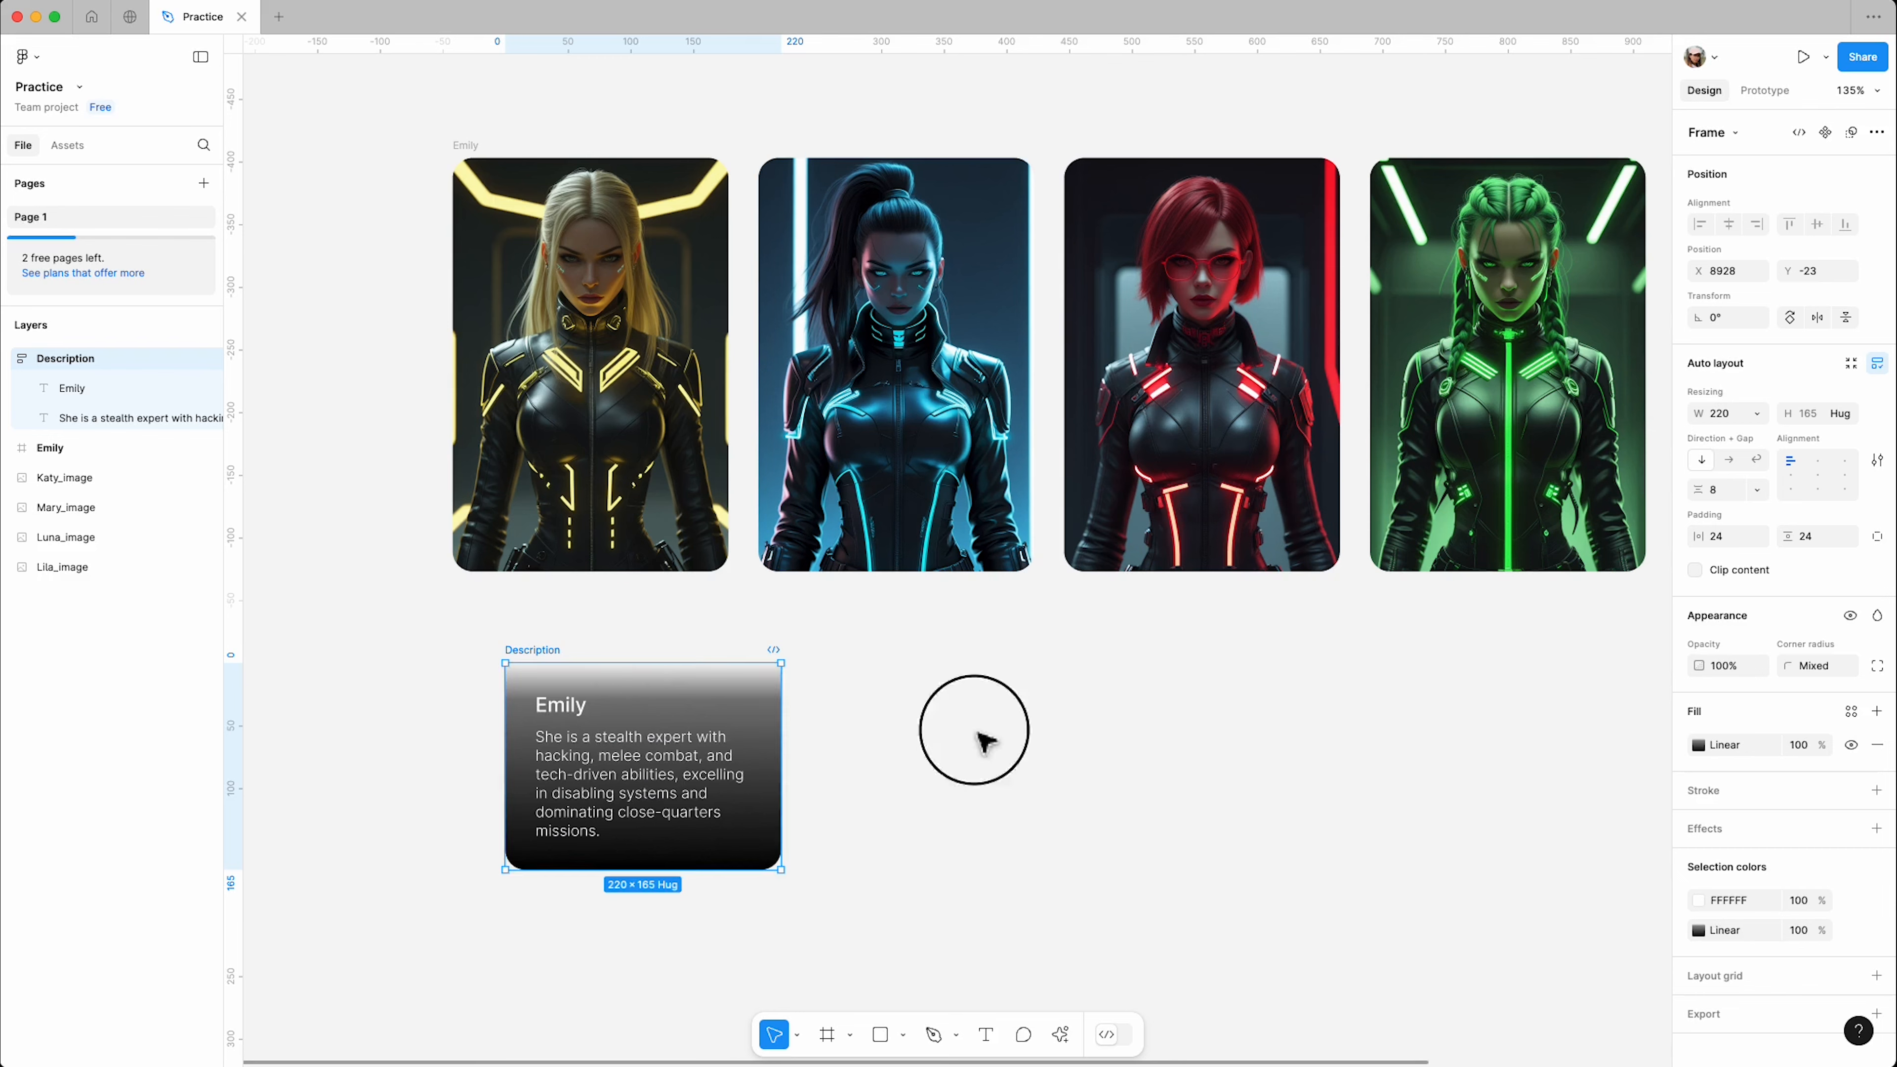
# Step: Move the Description frame into the first card's frame, aligned to its horizontal center and bottom edge
pyautogui.doubleClick(652, 736)
pyautogui.click(533, 671)
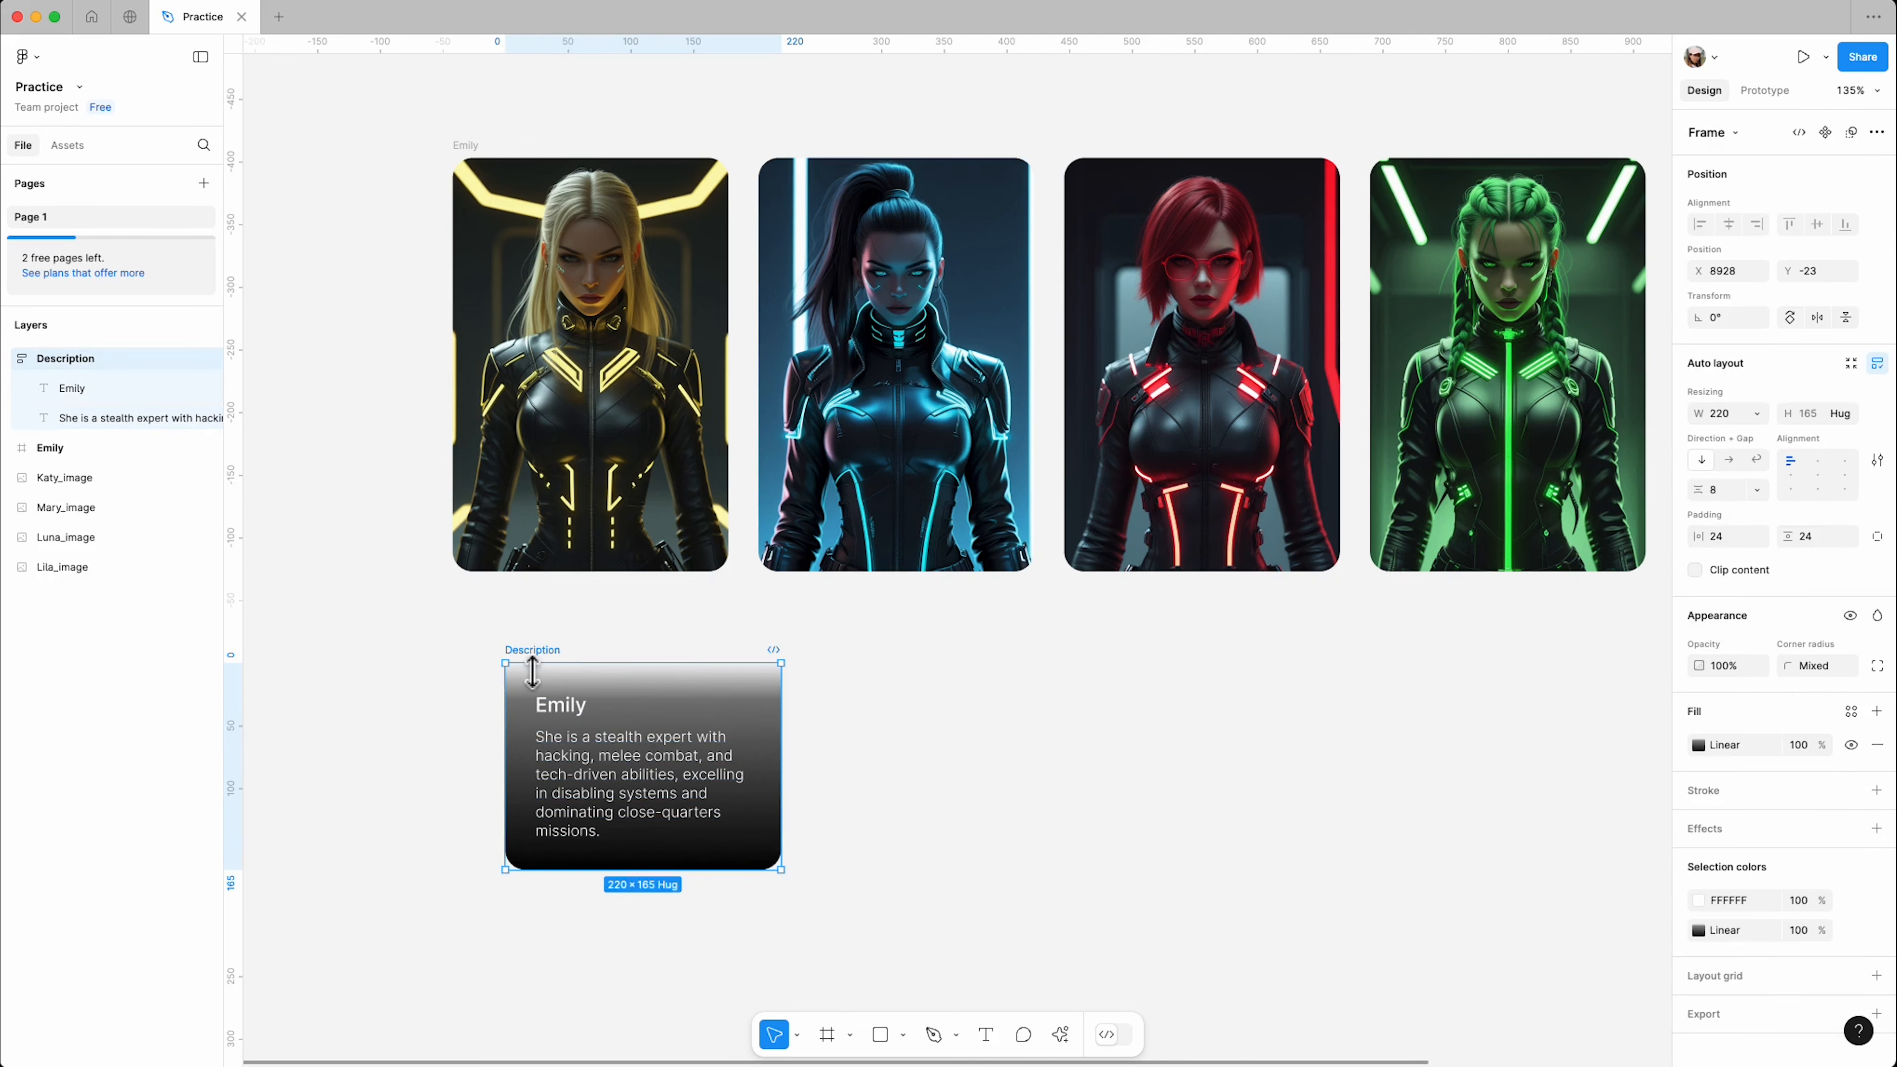
pyautogui.moveTo(551, 681); pyautogui.dragTo(496, 389)
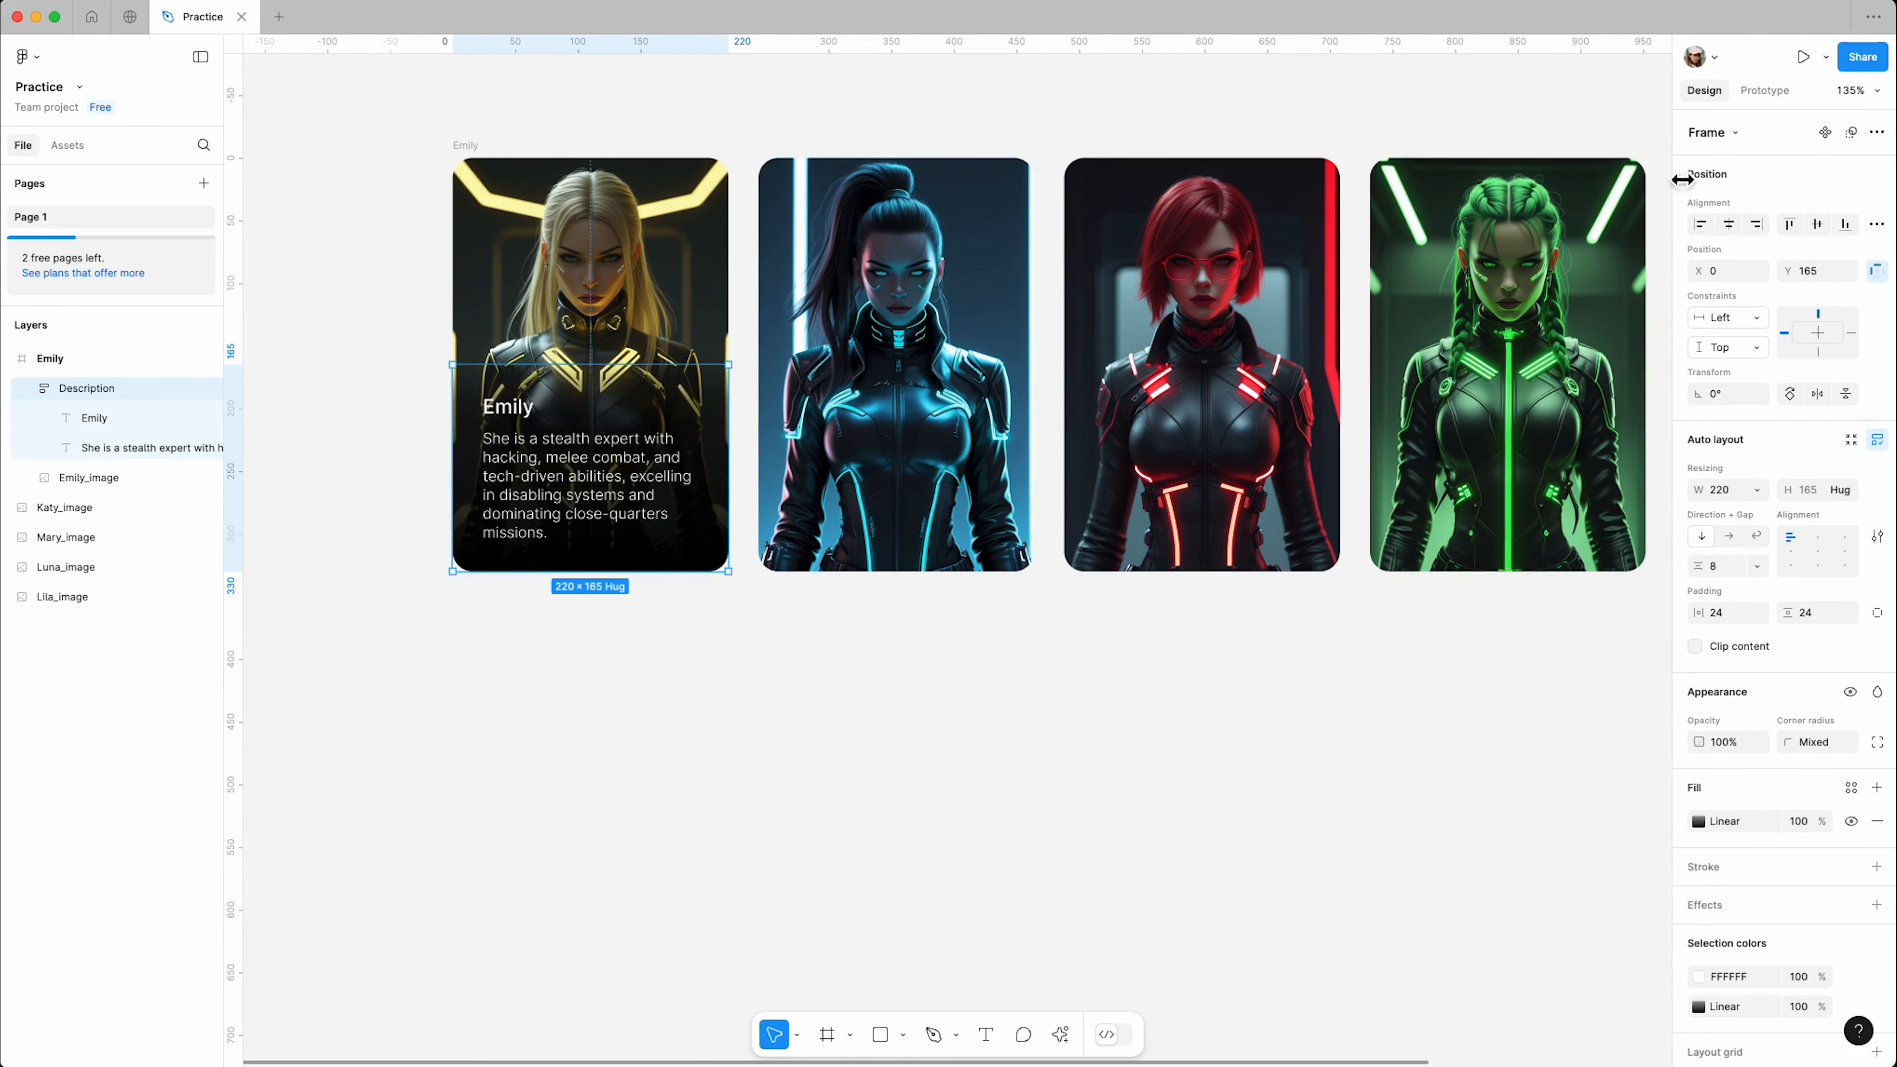
pyautogui.click(1730, 224)
pyautogui.click(1846, 224)
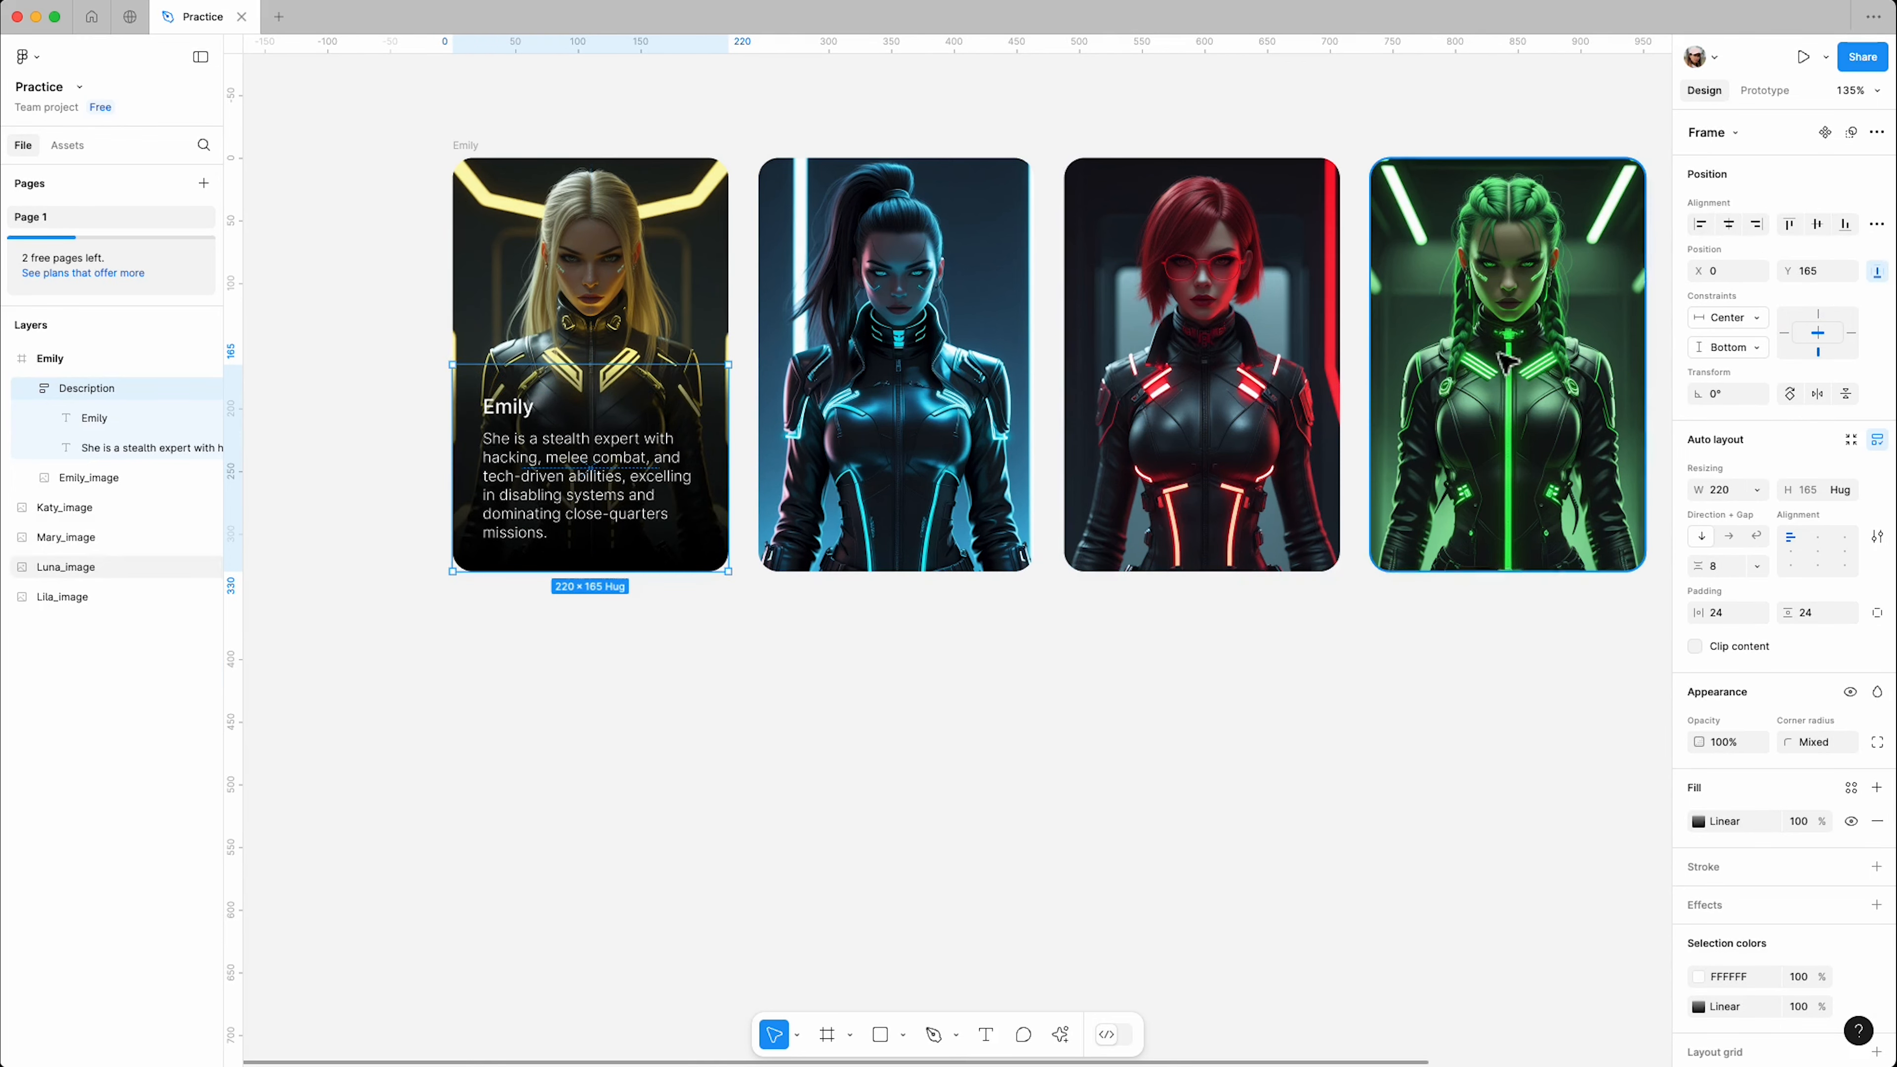
# Step: Move the first card's frame slightly away from the second image, to X 8881 and Y -426
pyautogui.click(640, 644)
pyautogui.scroll(1, 641, 645)
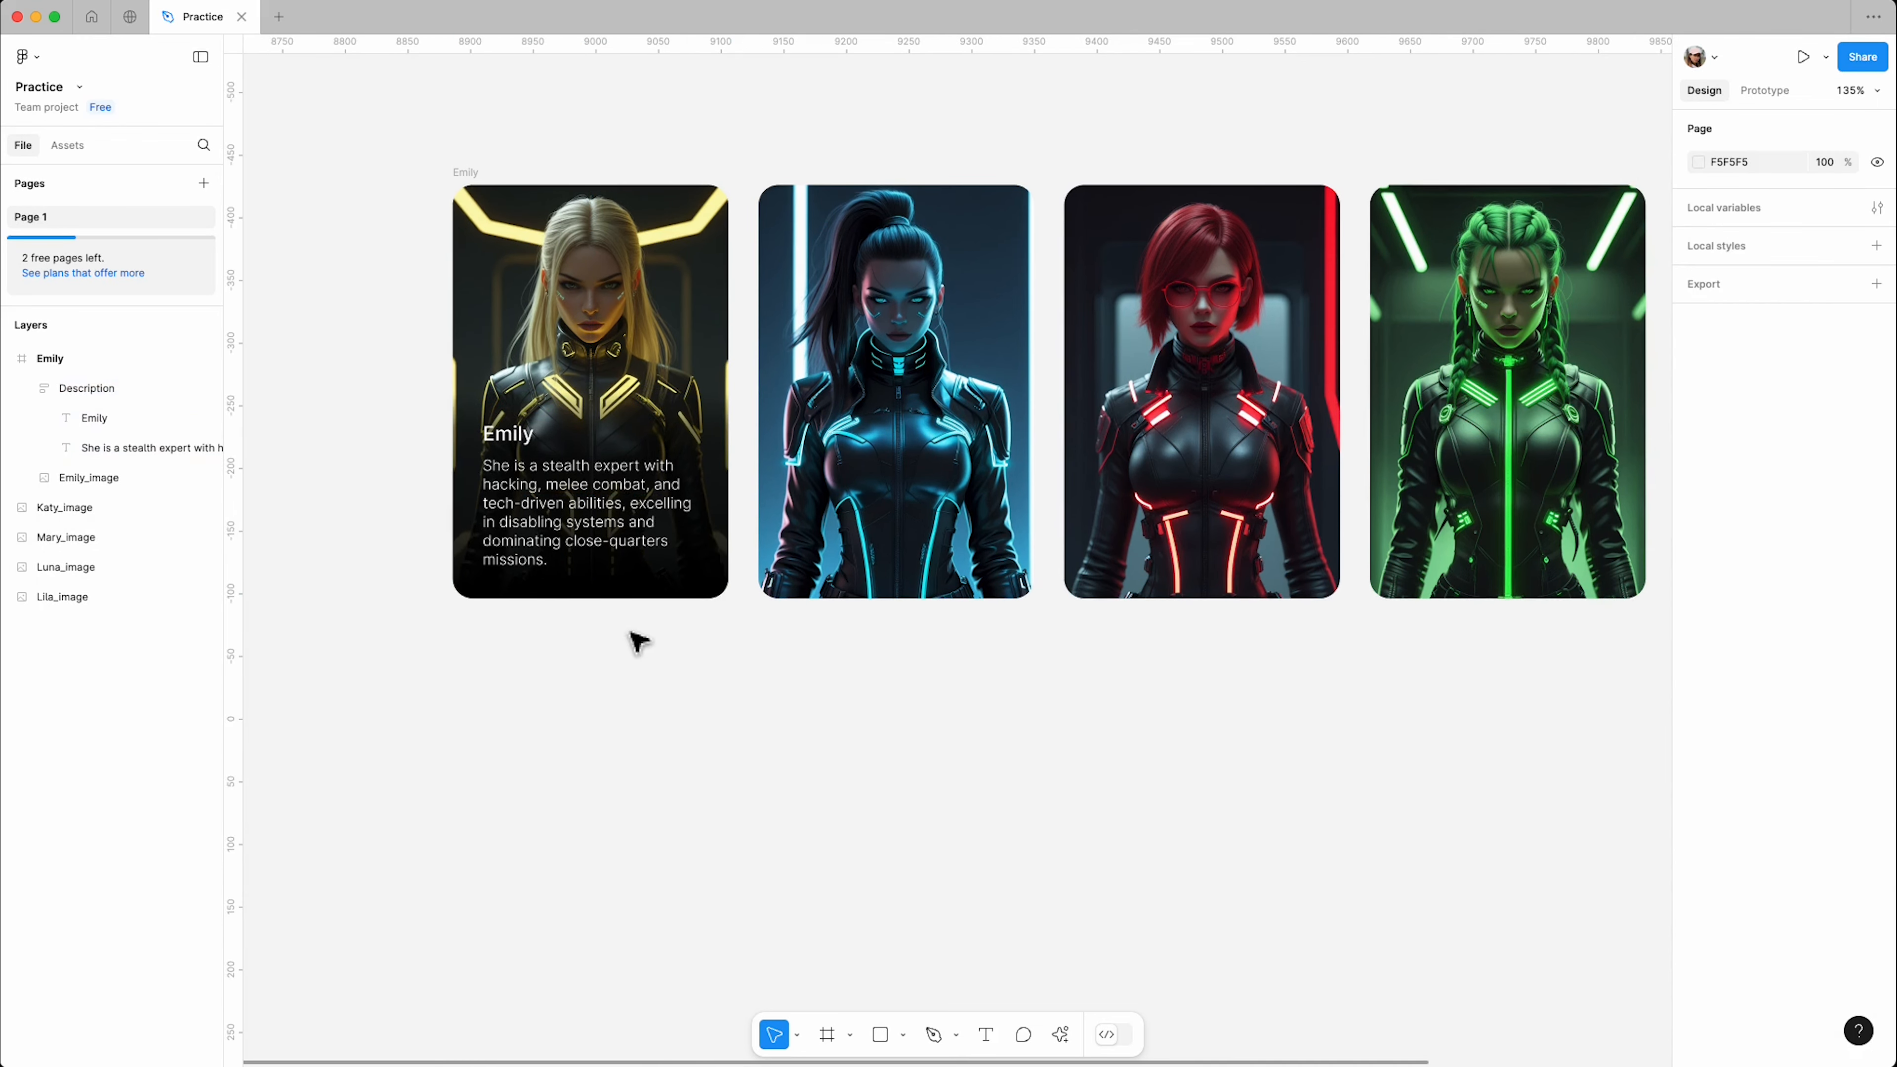
pyautogui.moveTo(460, 174)
pyautogui.mouseDown()
pyautogui.moveTo(428, 176)
pyautogui.moveTo(466, 186)
pyautogui.mouseUp()
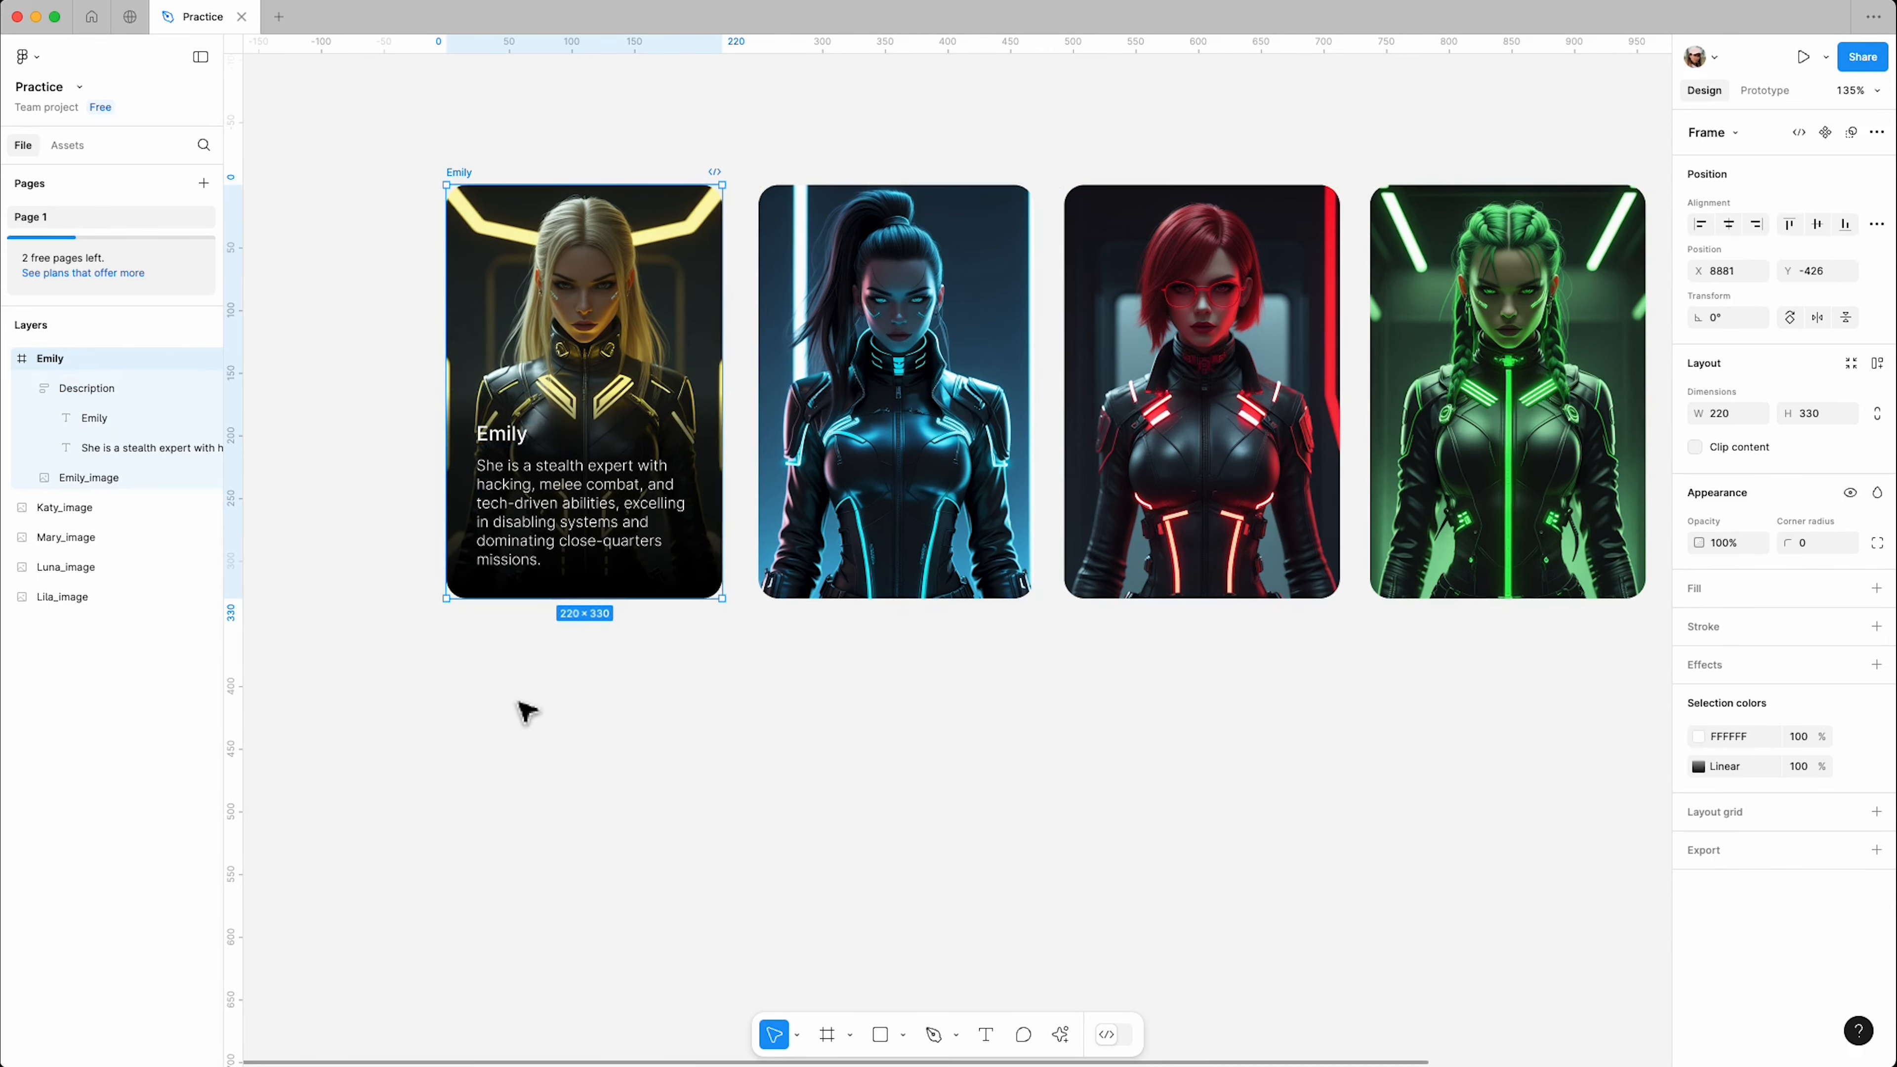
# Step: Wrap the blue-lit character's image in its own frame and name the frame after the character in the image's layer name
pyautogui.scroll(-5, 528, 672)
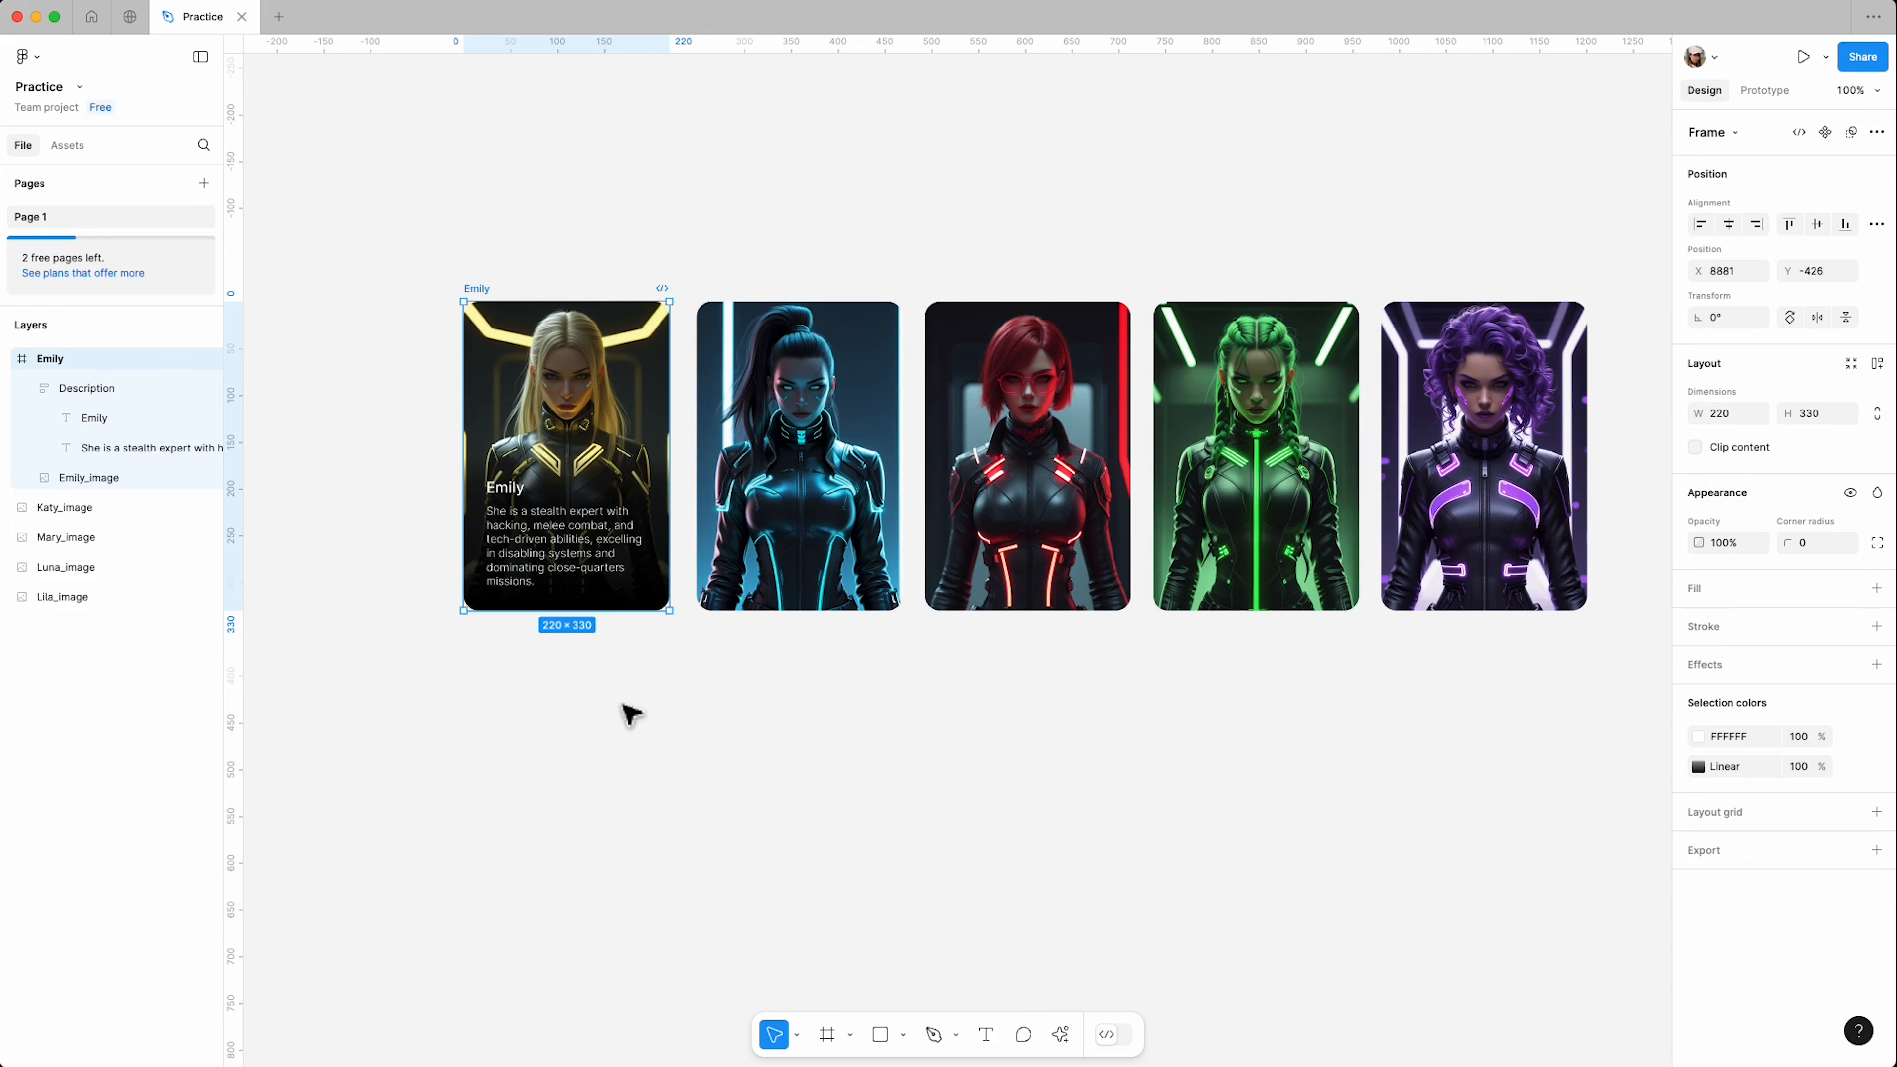
pyautogui.click(756, 474)
pyautogui.rightClick(759, 452)
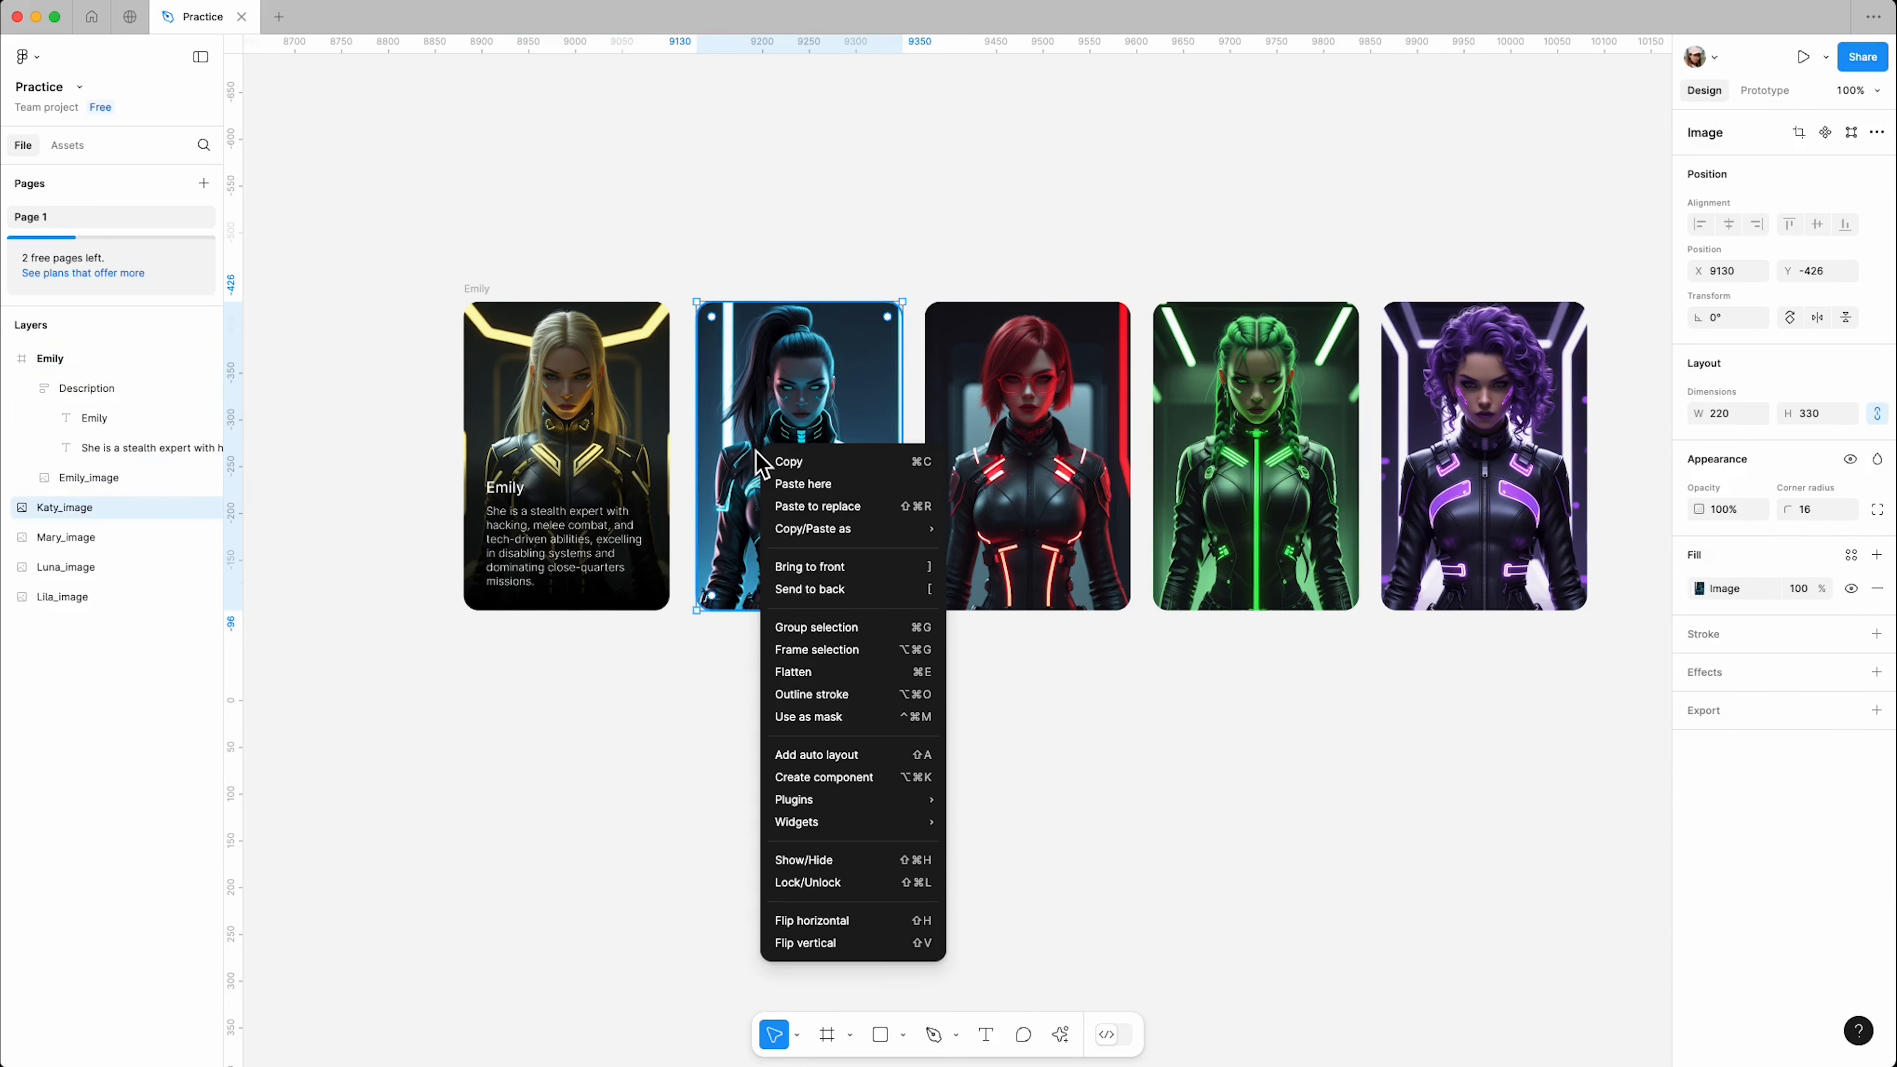
pyautogui.click(840, 649)
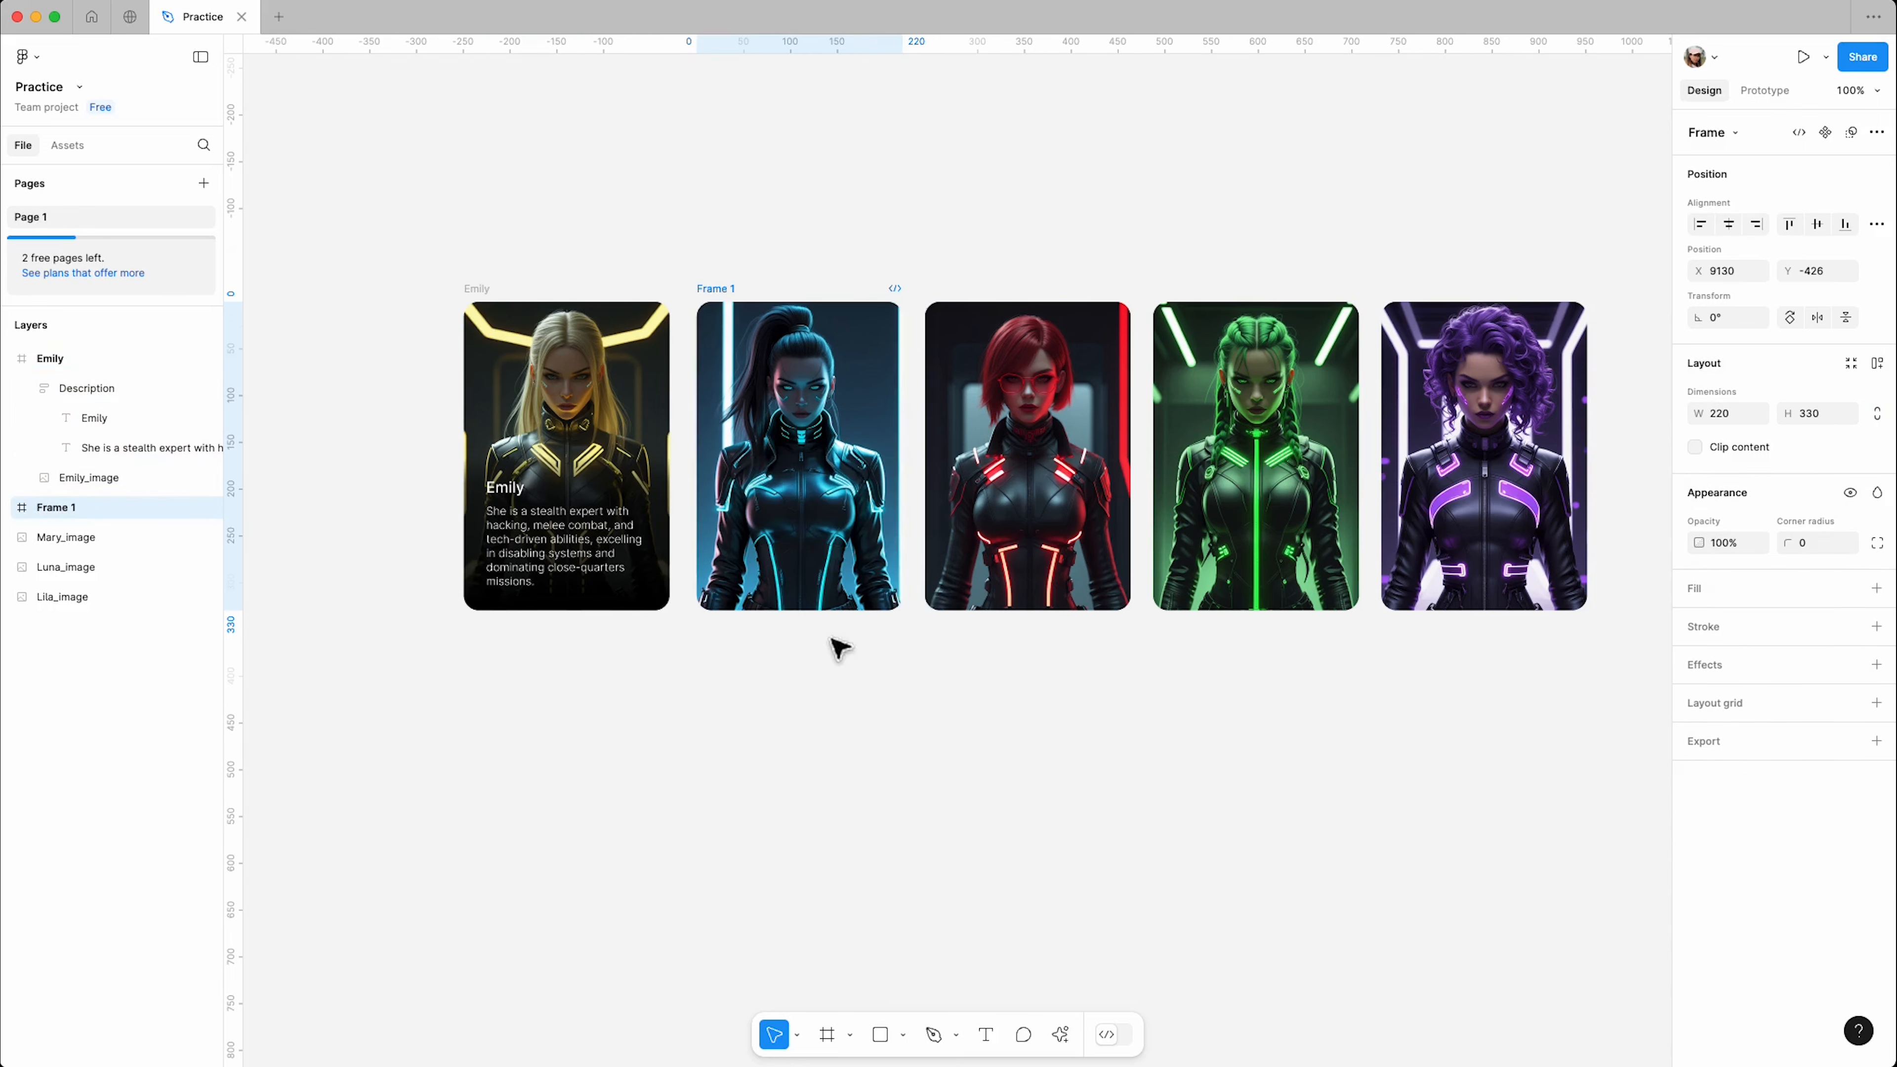
pyautogui.doubleClick(719, 289)
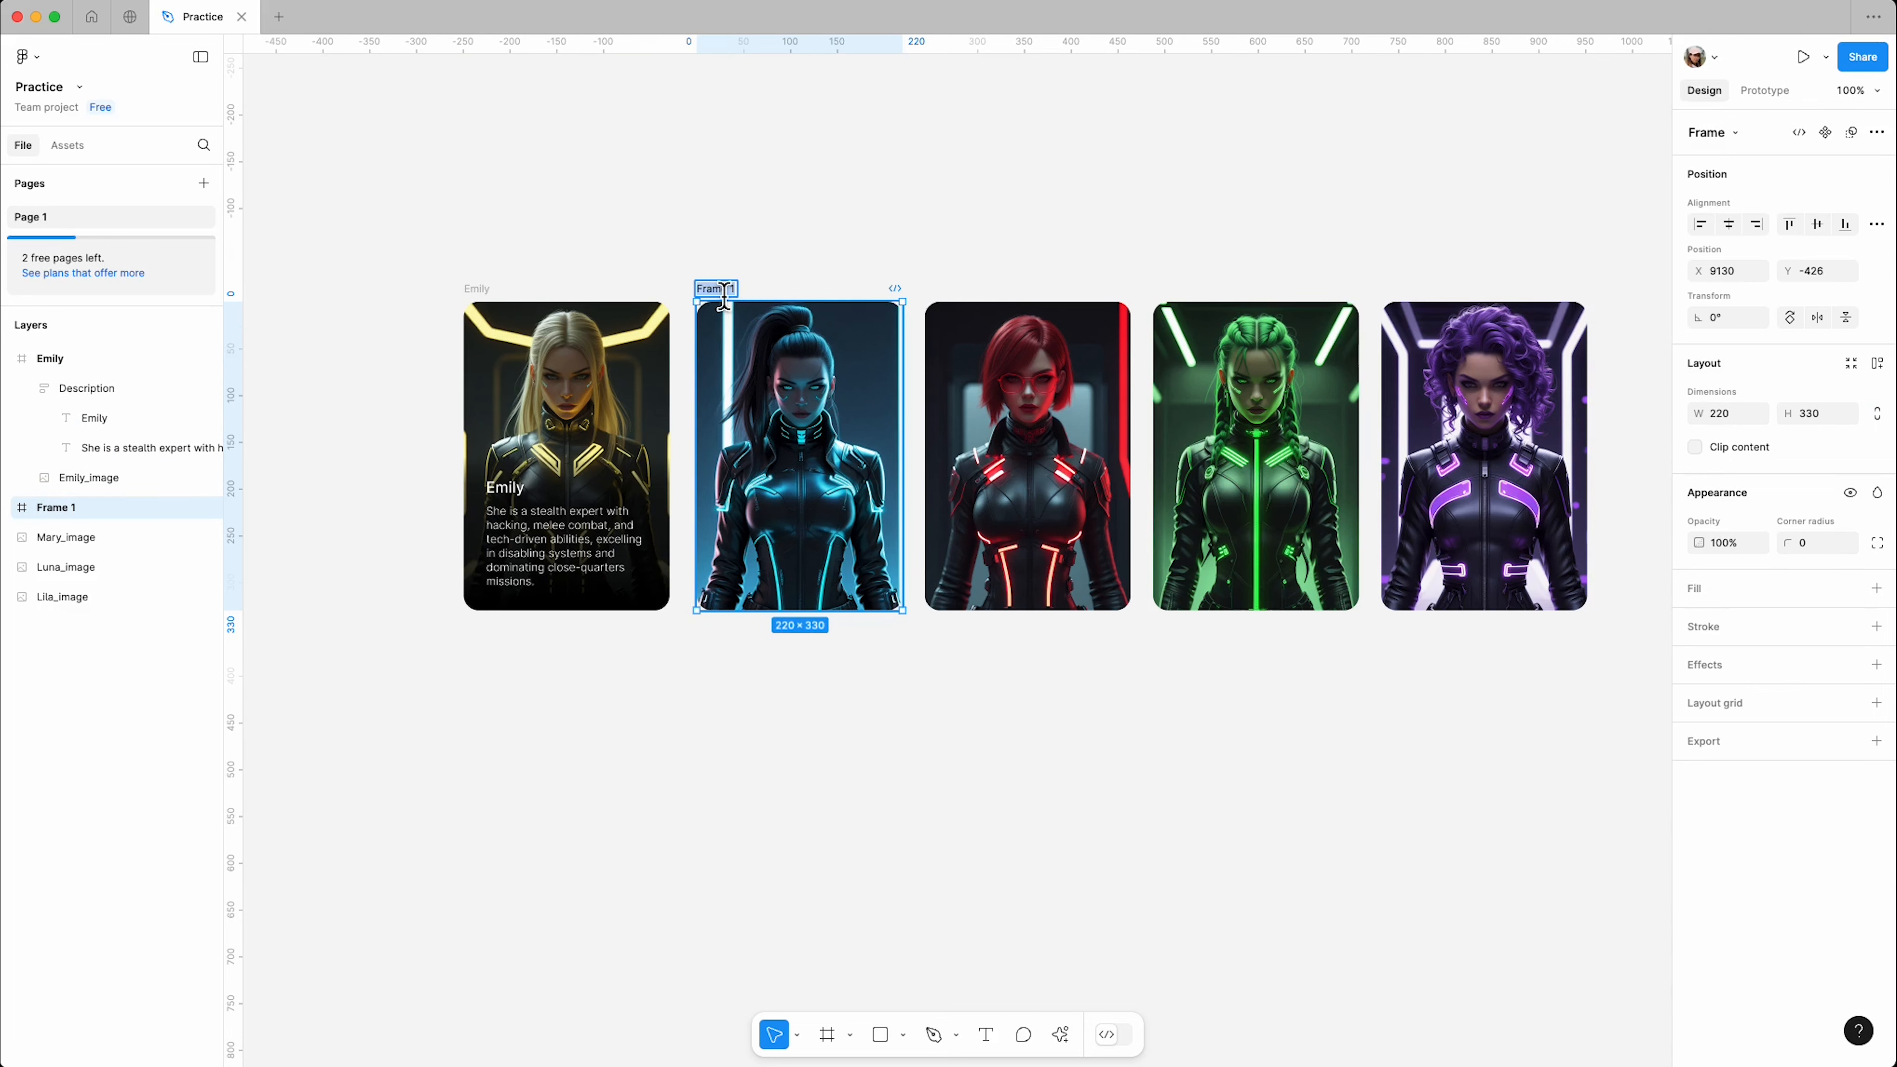
pyautogui.write('Katy')
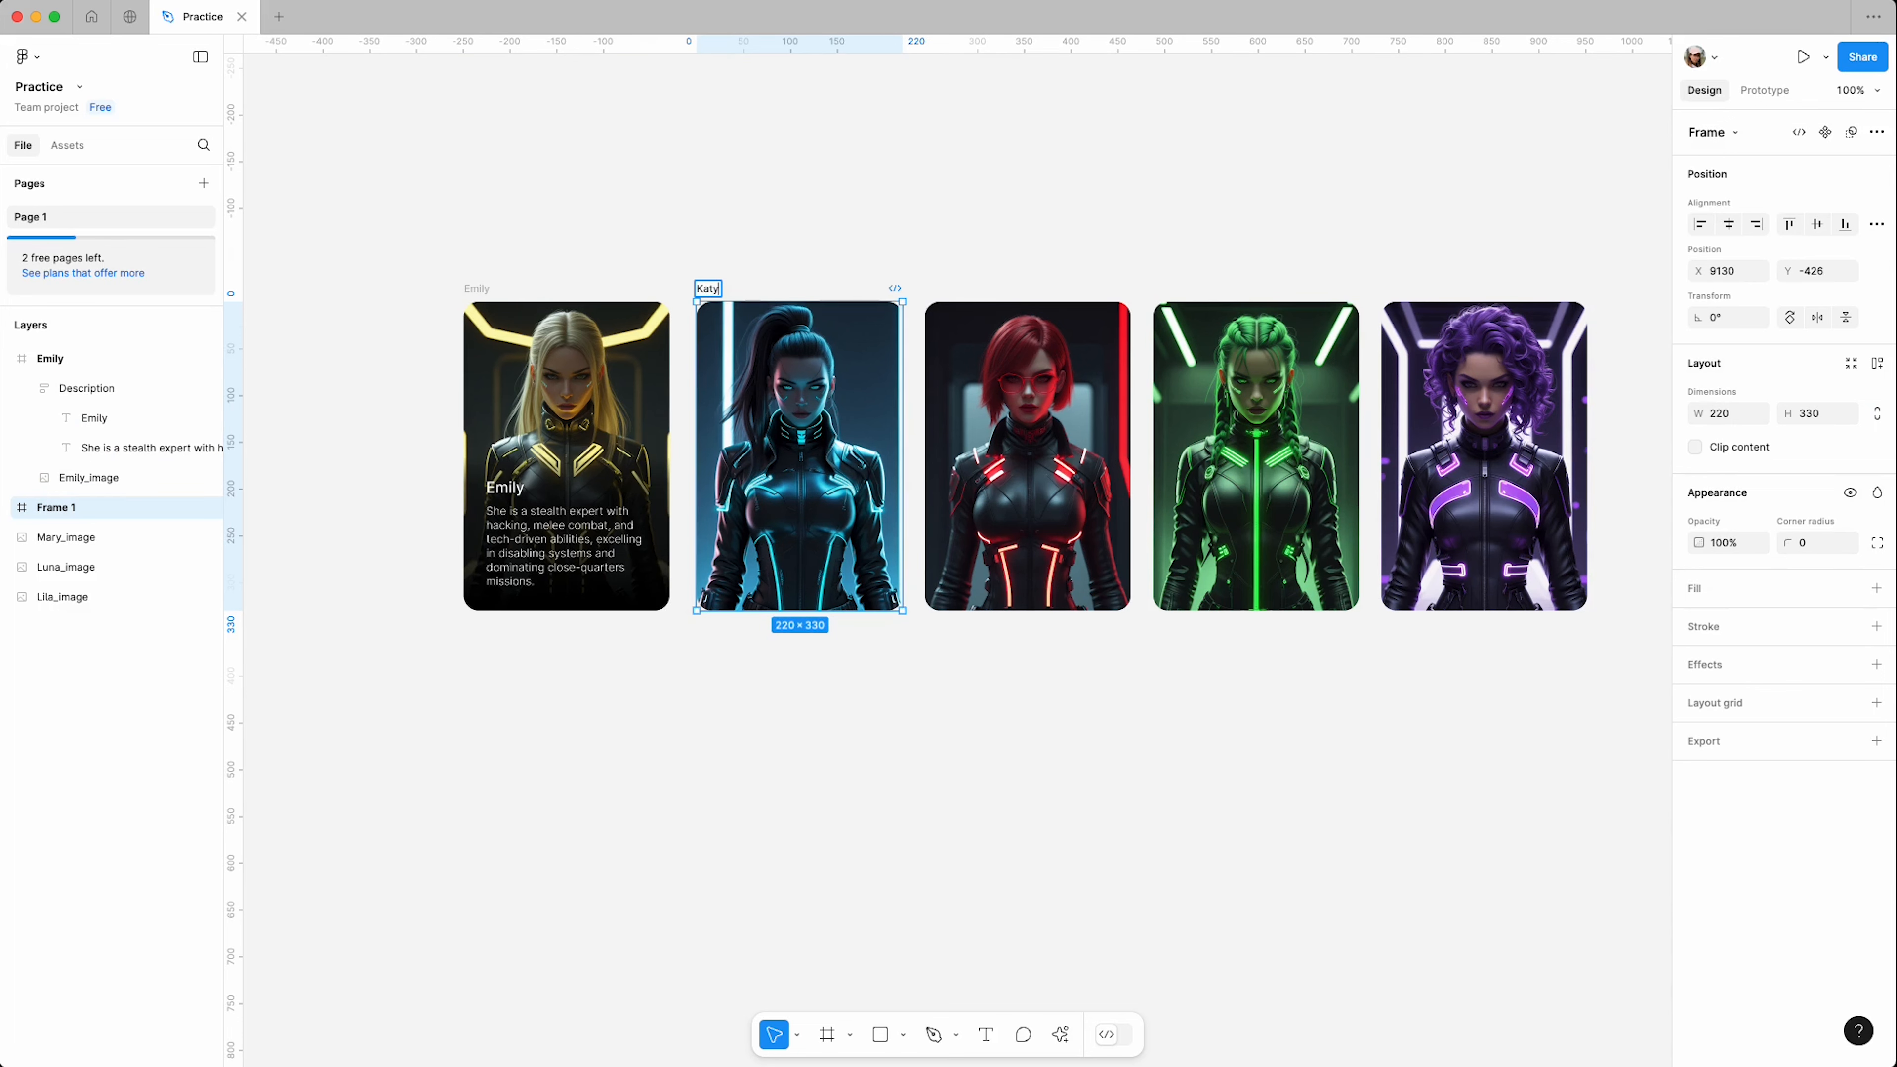
pyautogui.press('Return')
# Step: Copy the first card's Description frame into the blue-lit character's frame and align it to the bottom edge
pyautogui.click(624, 570)
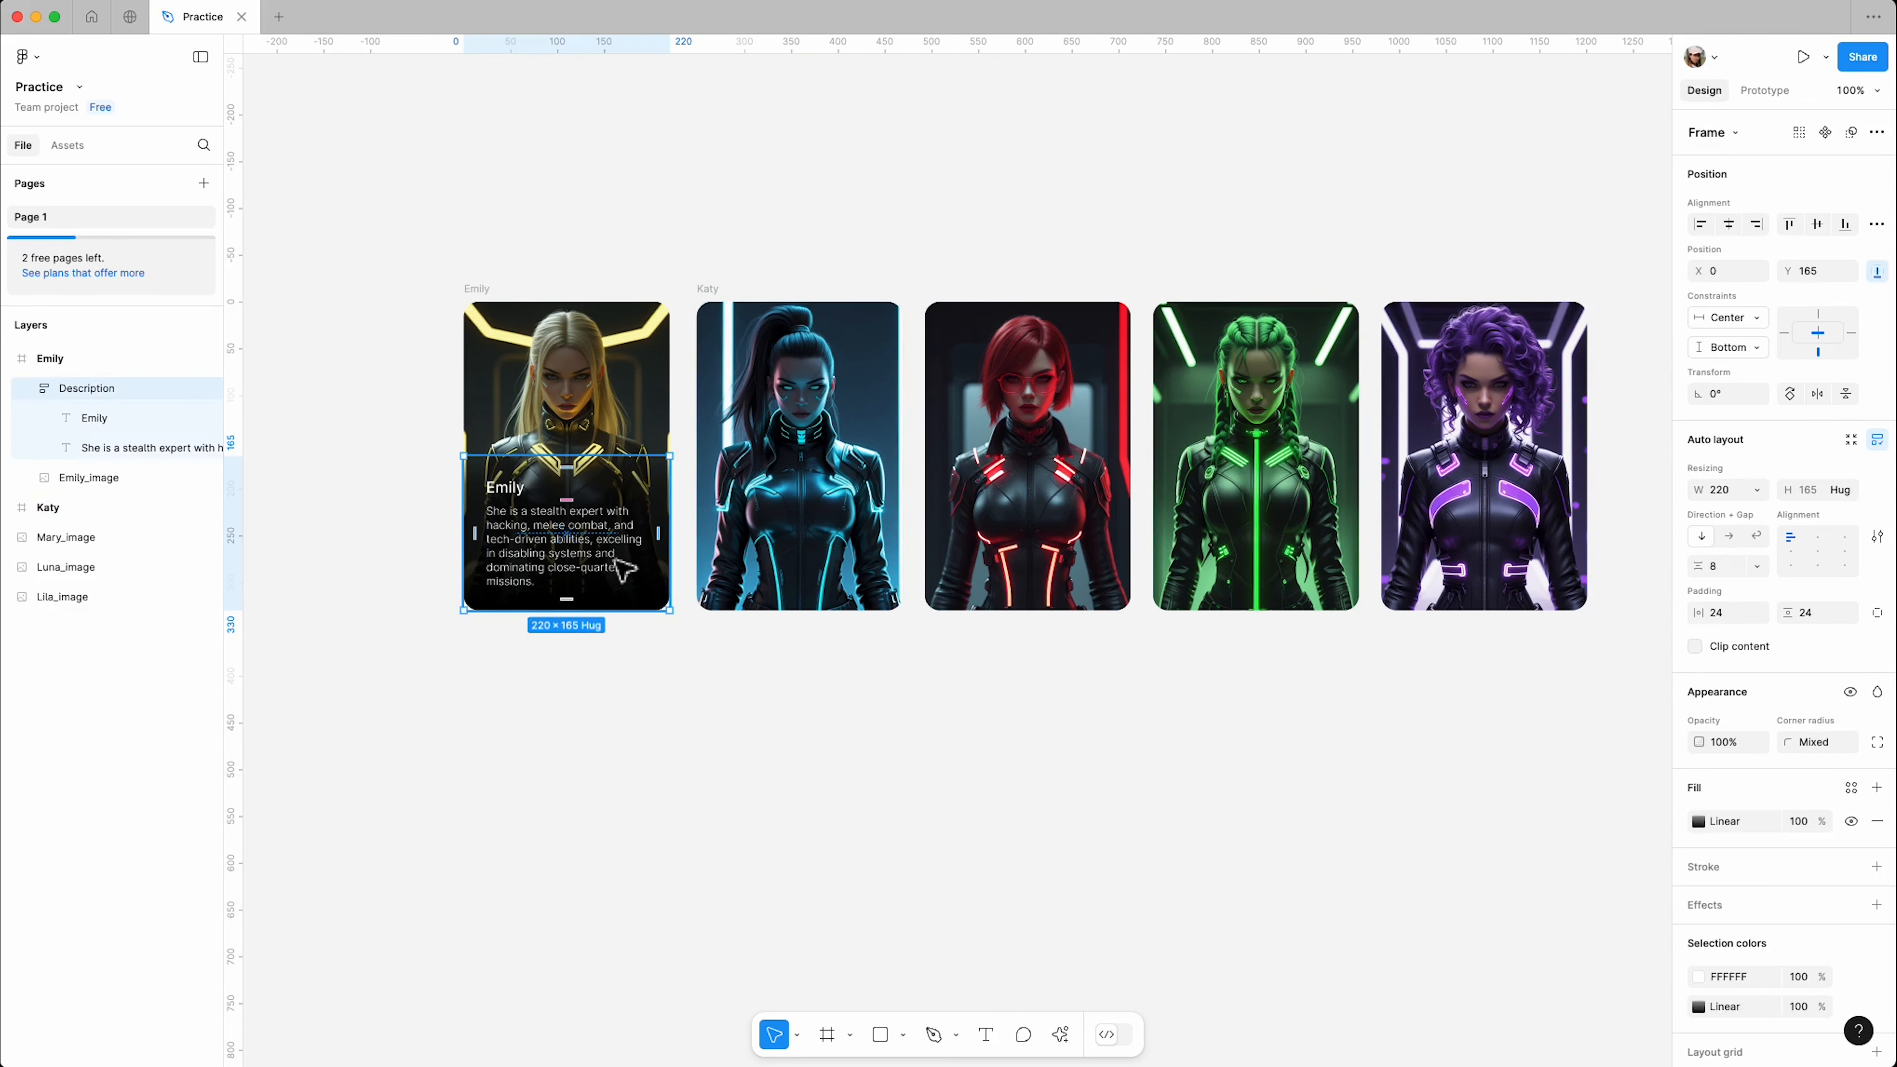
pyautogui.rightClick(622, 574)
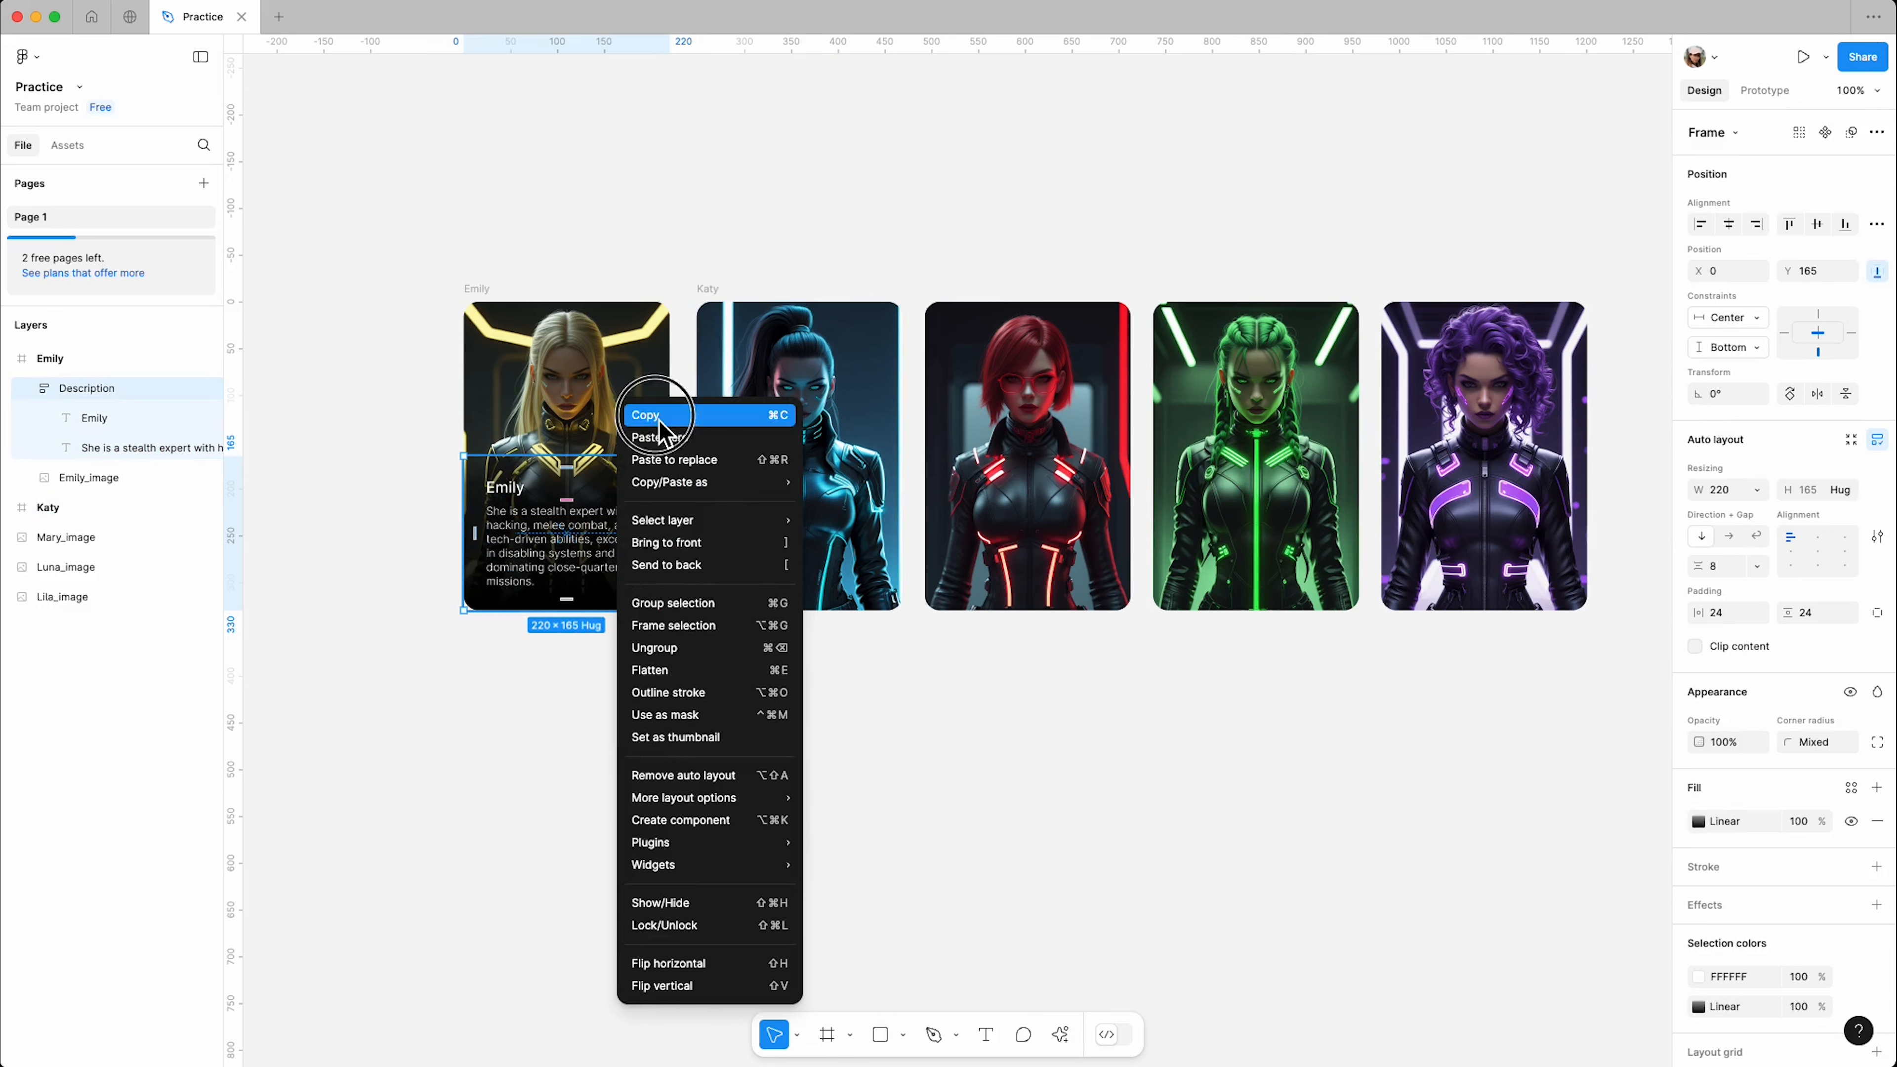
pyautogui.click(706, 293)
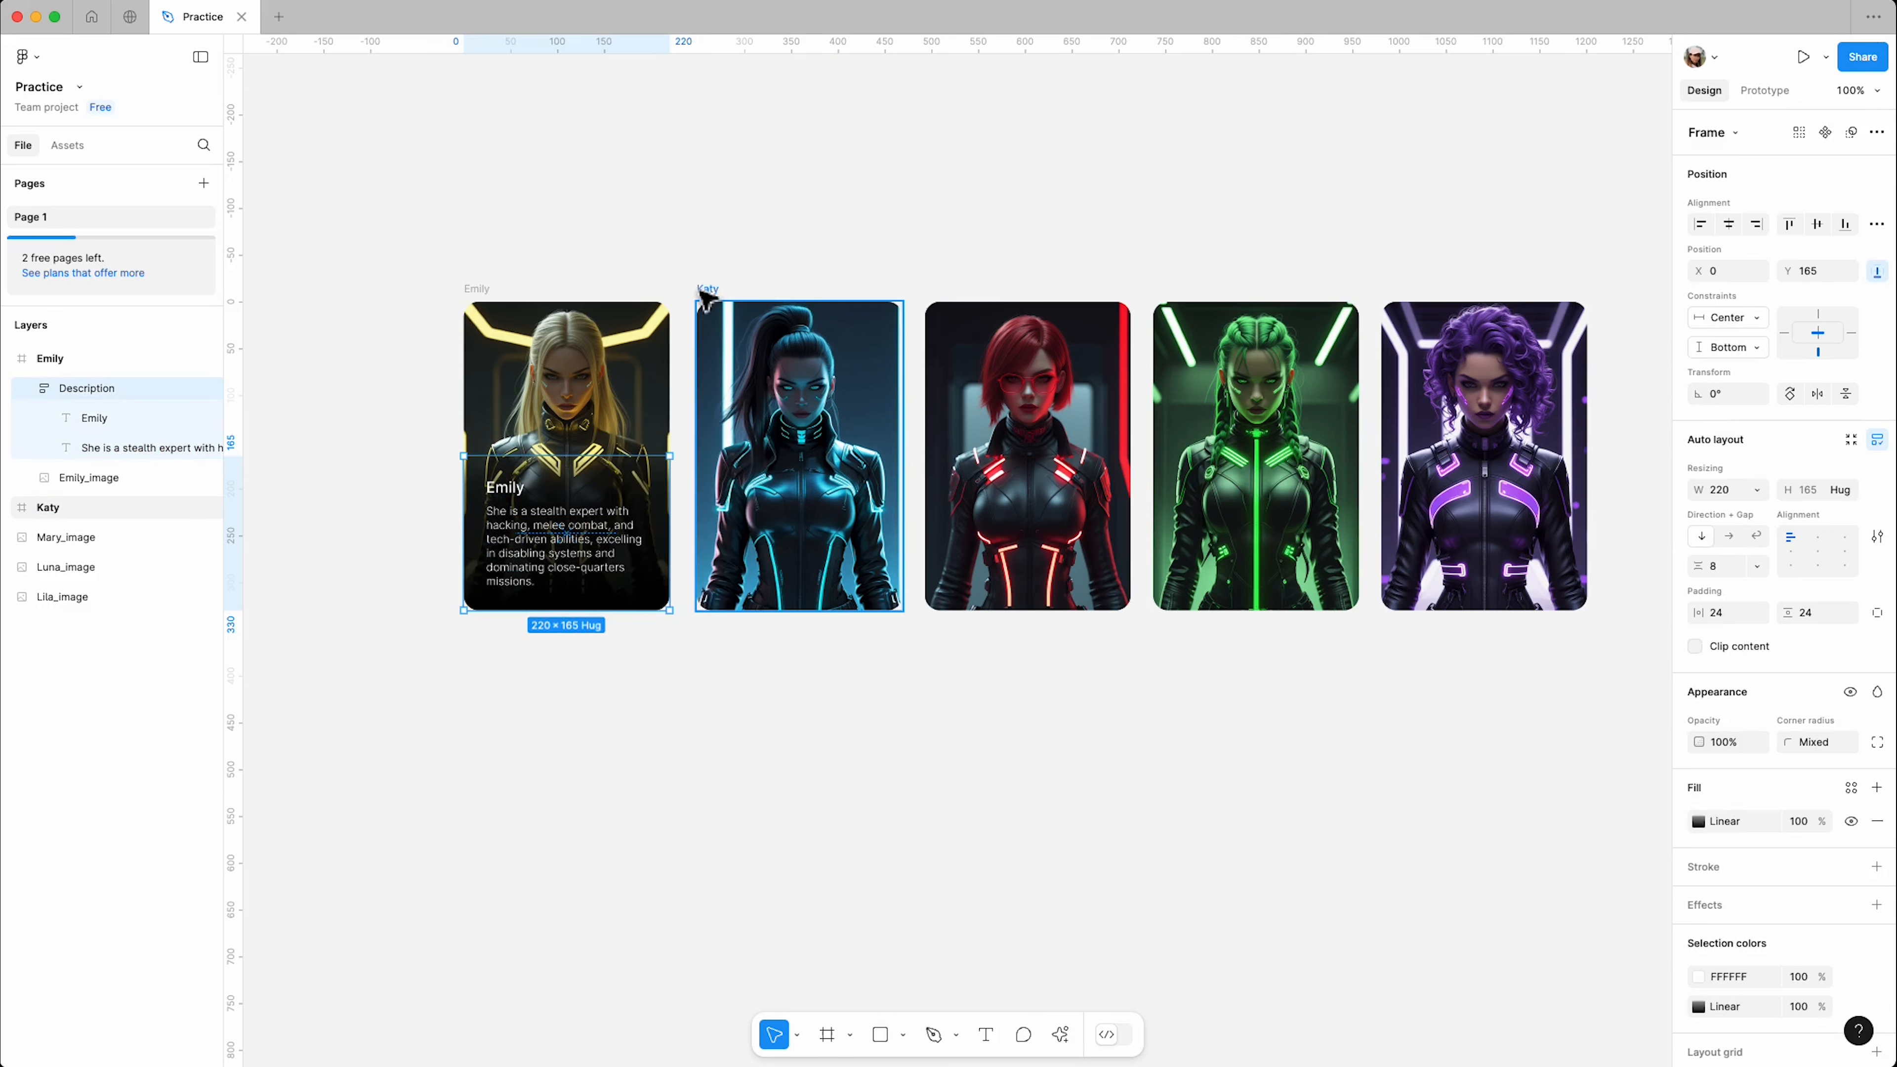
pyautogui.rightClick(725, 336)
pyautogui.click(753, 375)
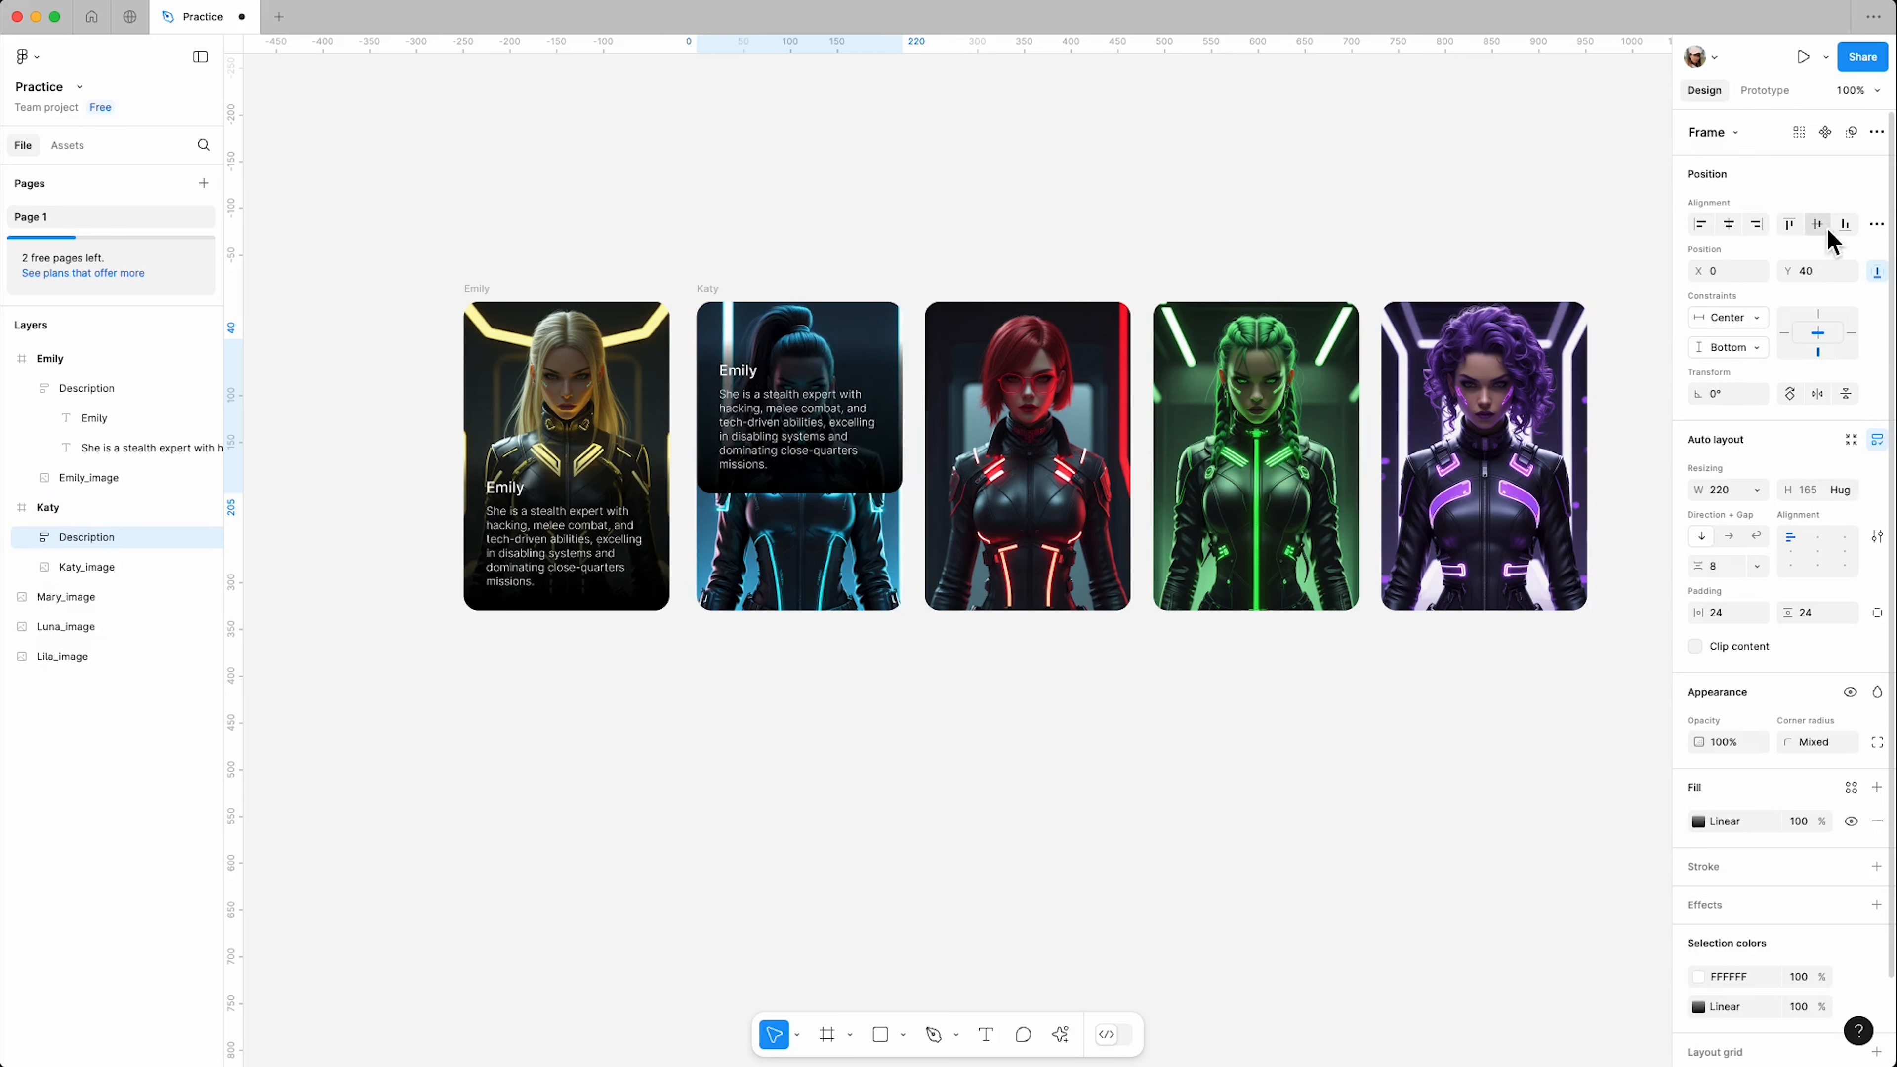
pyautogui.click(1842, 224)
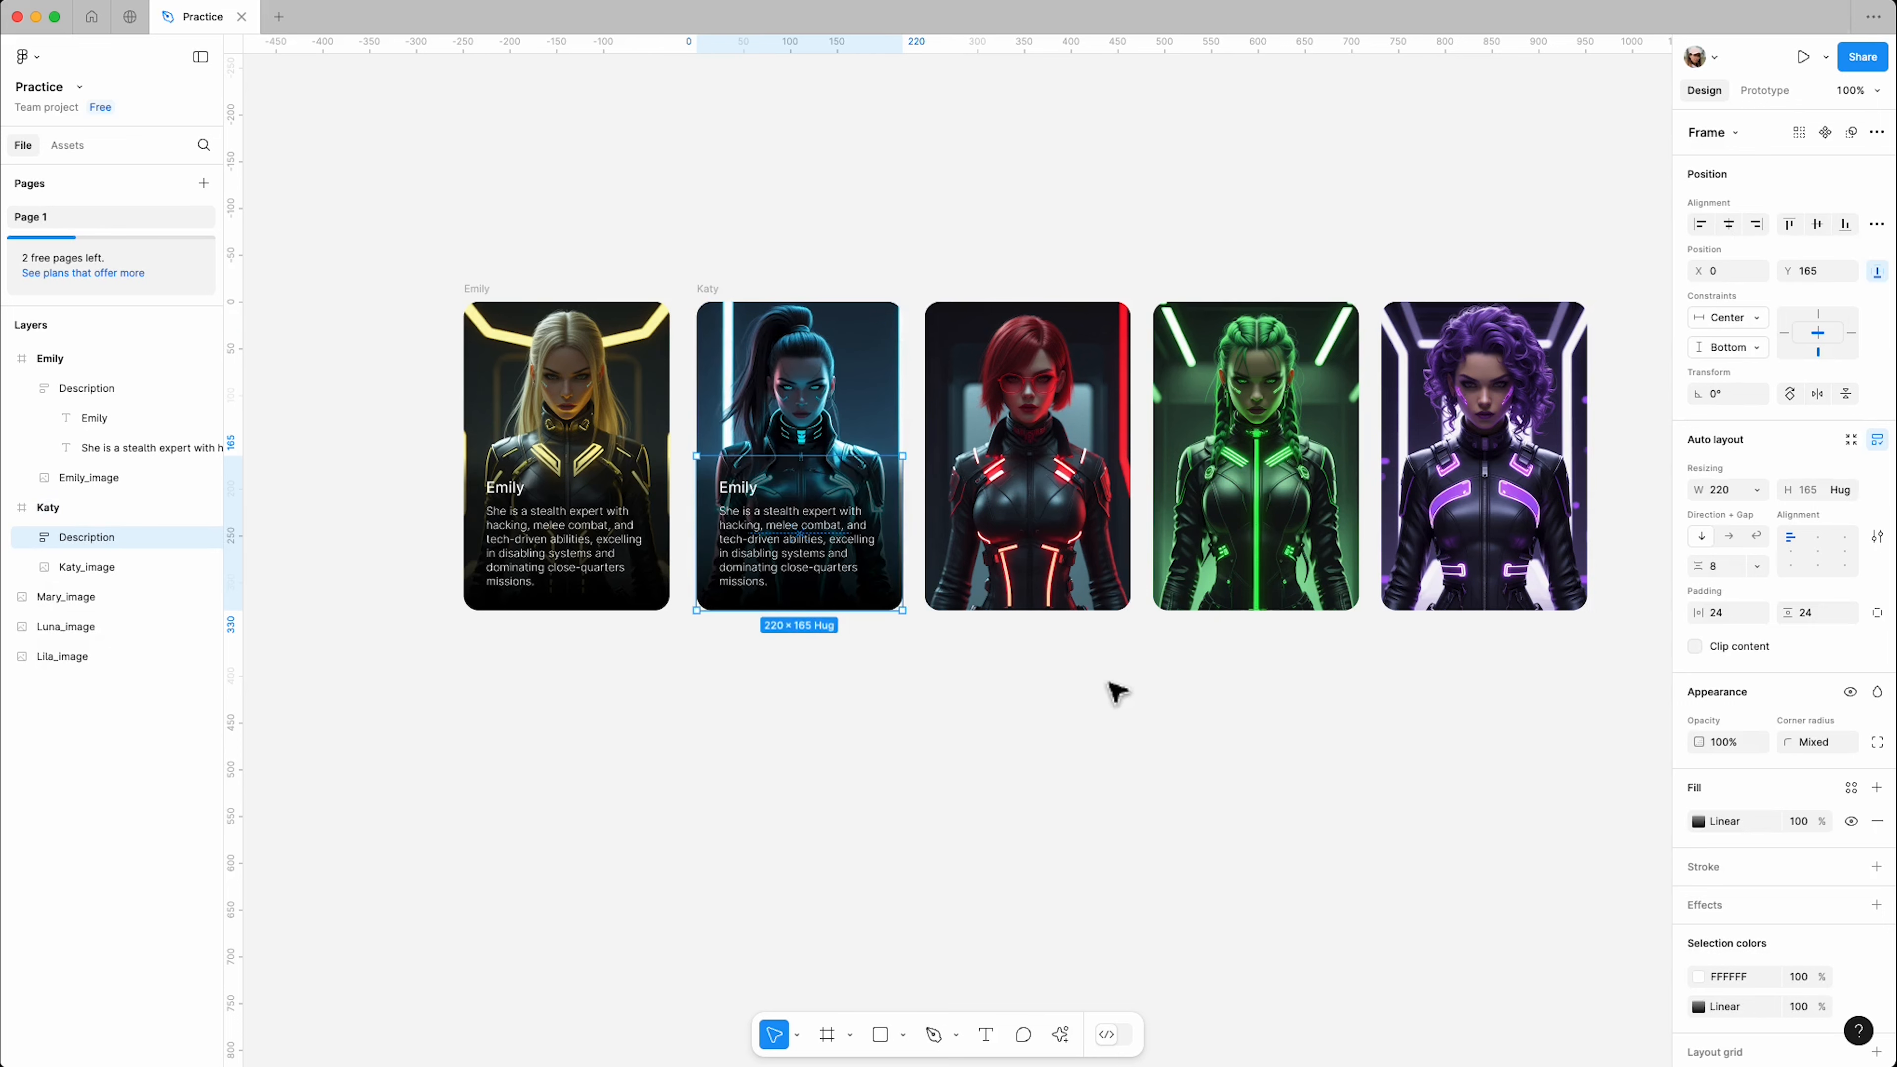
# Step: Enter the second card's character name and the description "She is a sniper and explosives expert, mastering long-range precision and strategic demolition to overpower enemies."
pyautogui.click(758, 491)
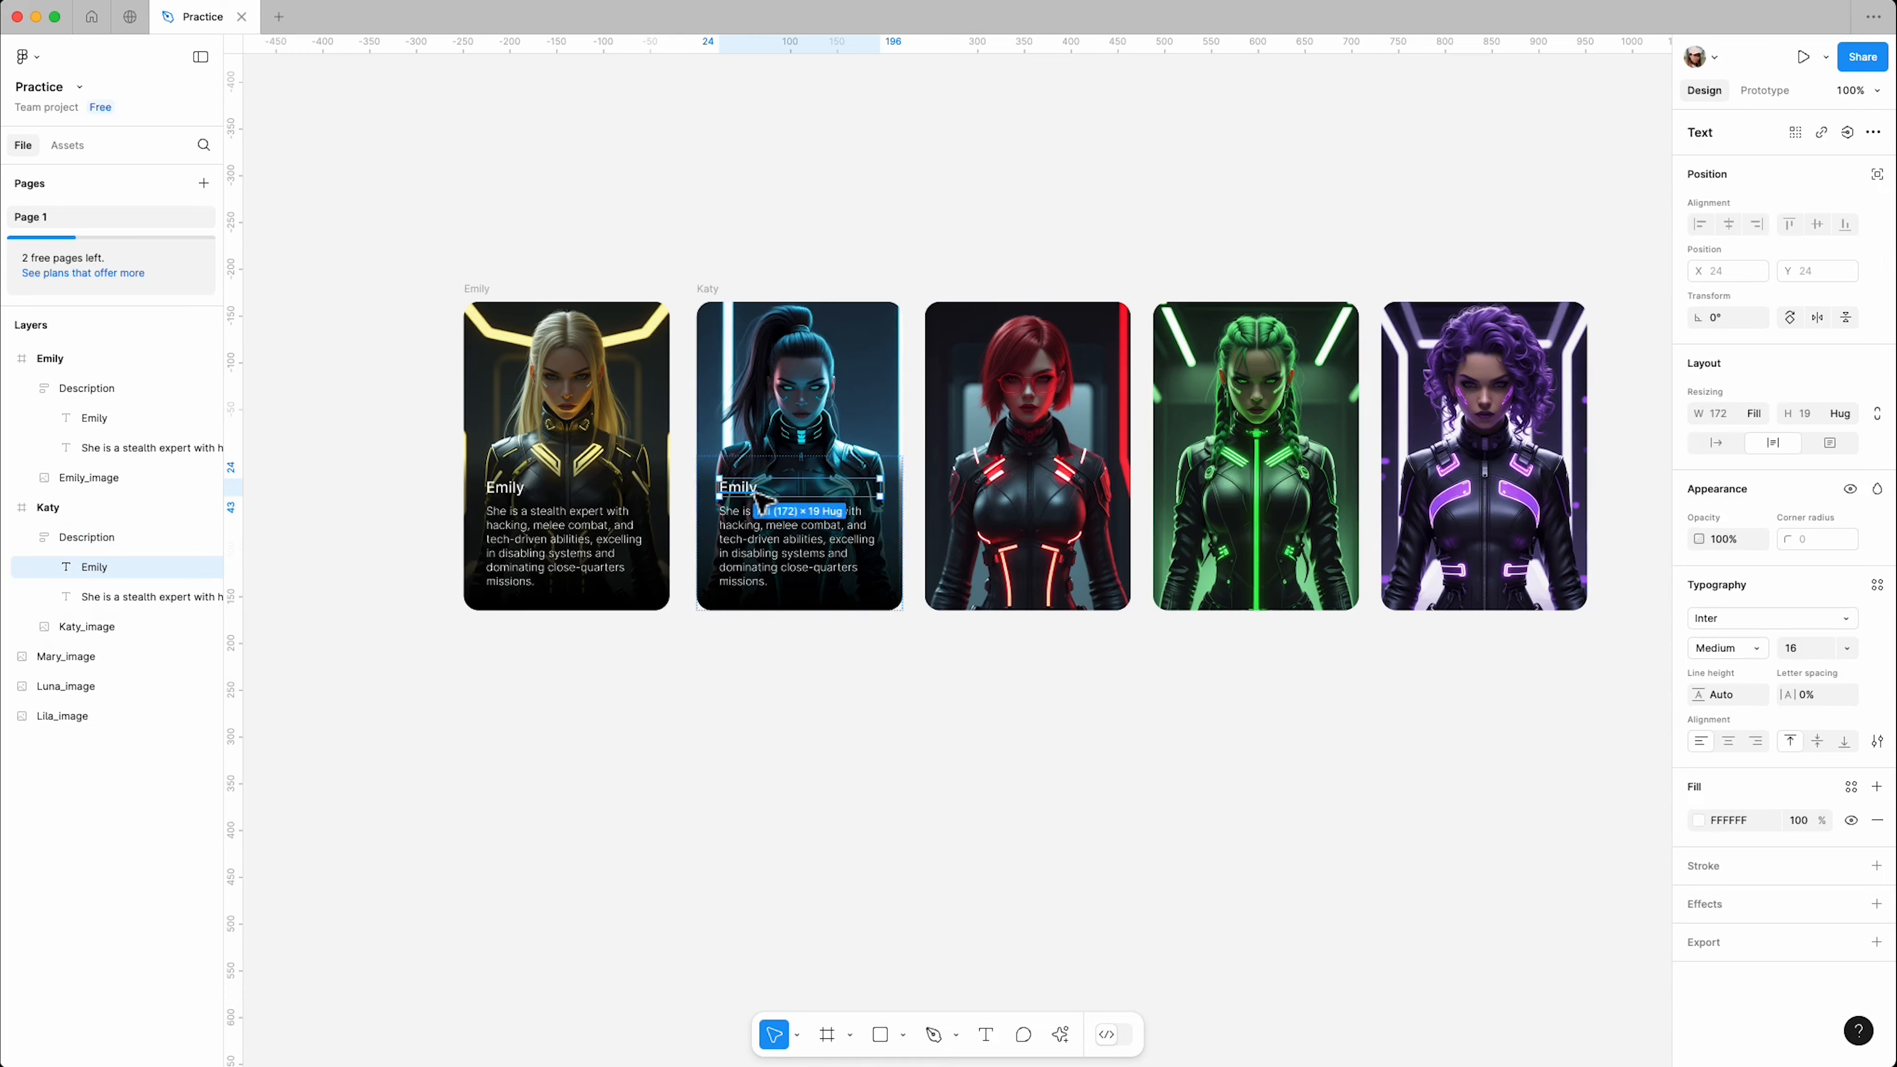
pyautogui.scroll(5, 759, 497)
pyautogui.doubleClick(758, 499)
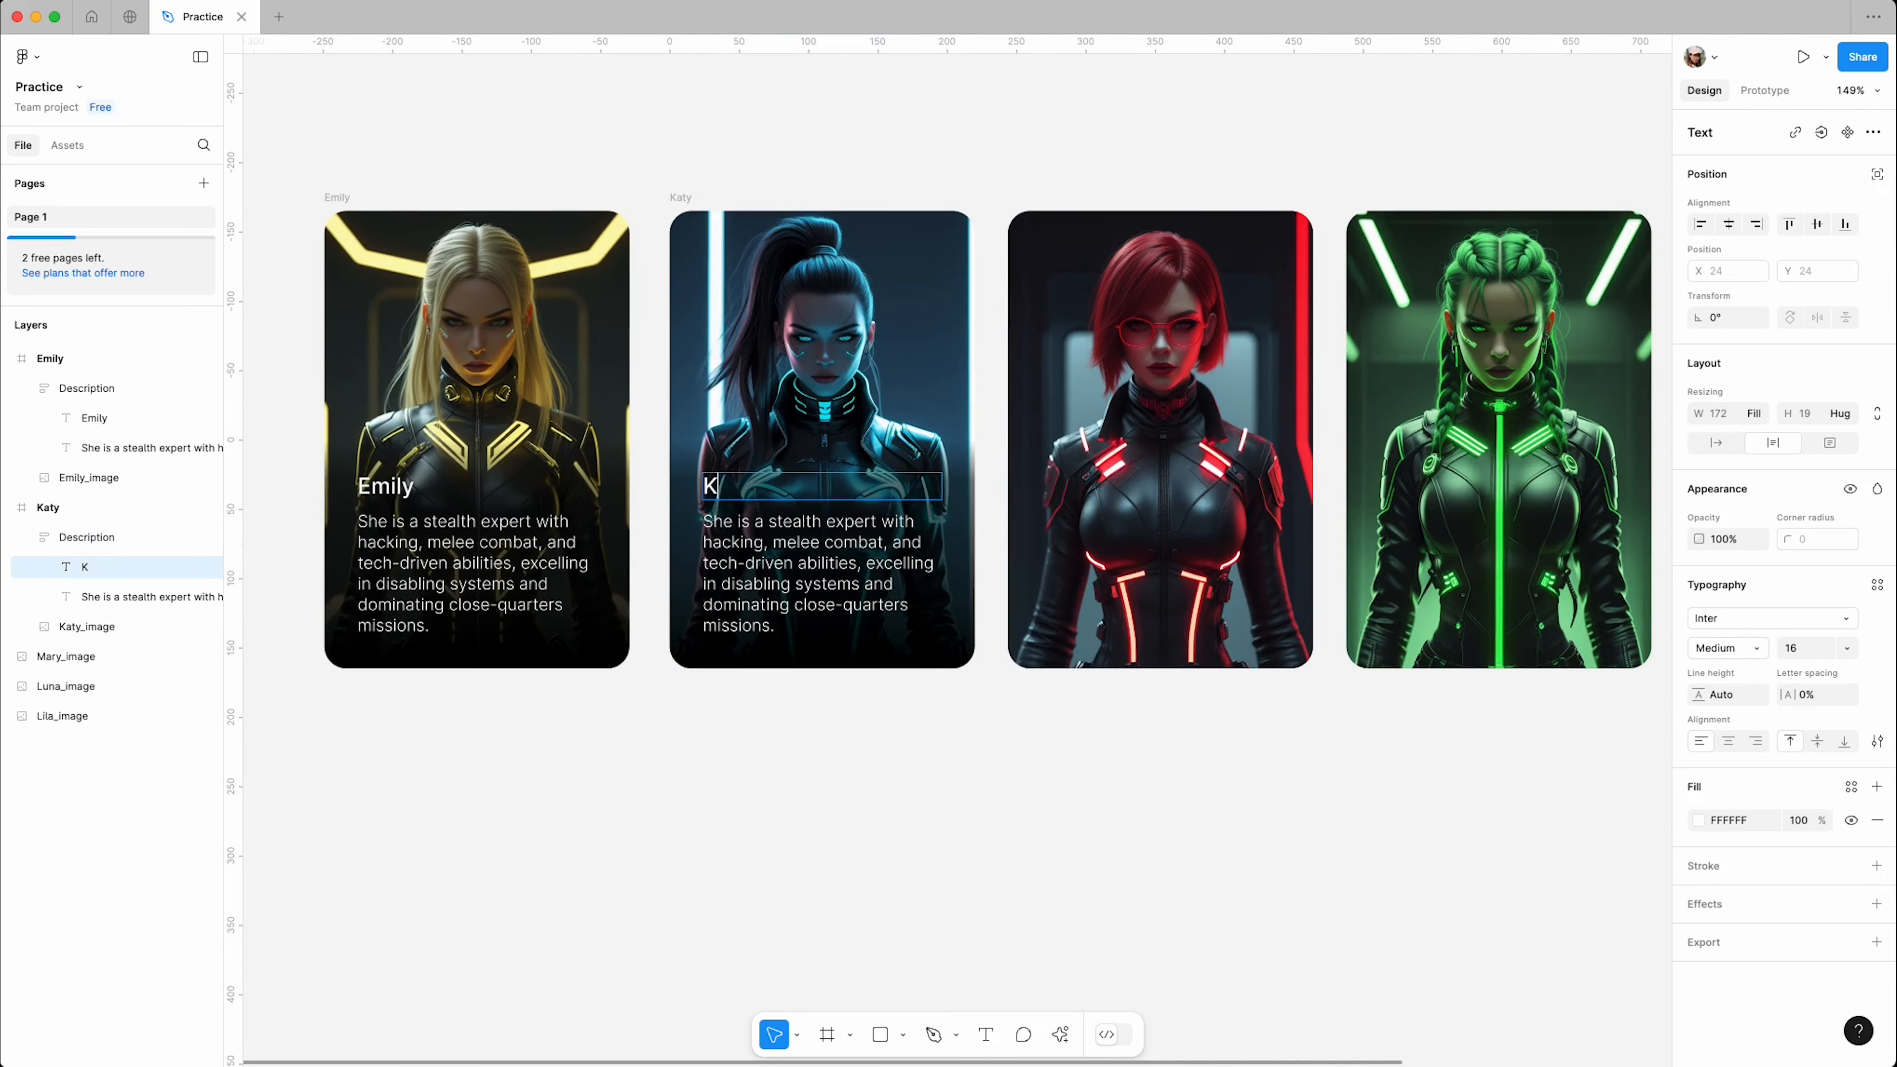
pyautogui.click(843, 574)
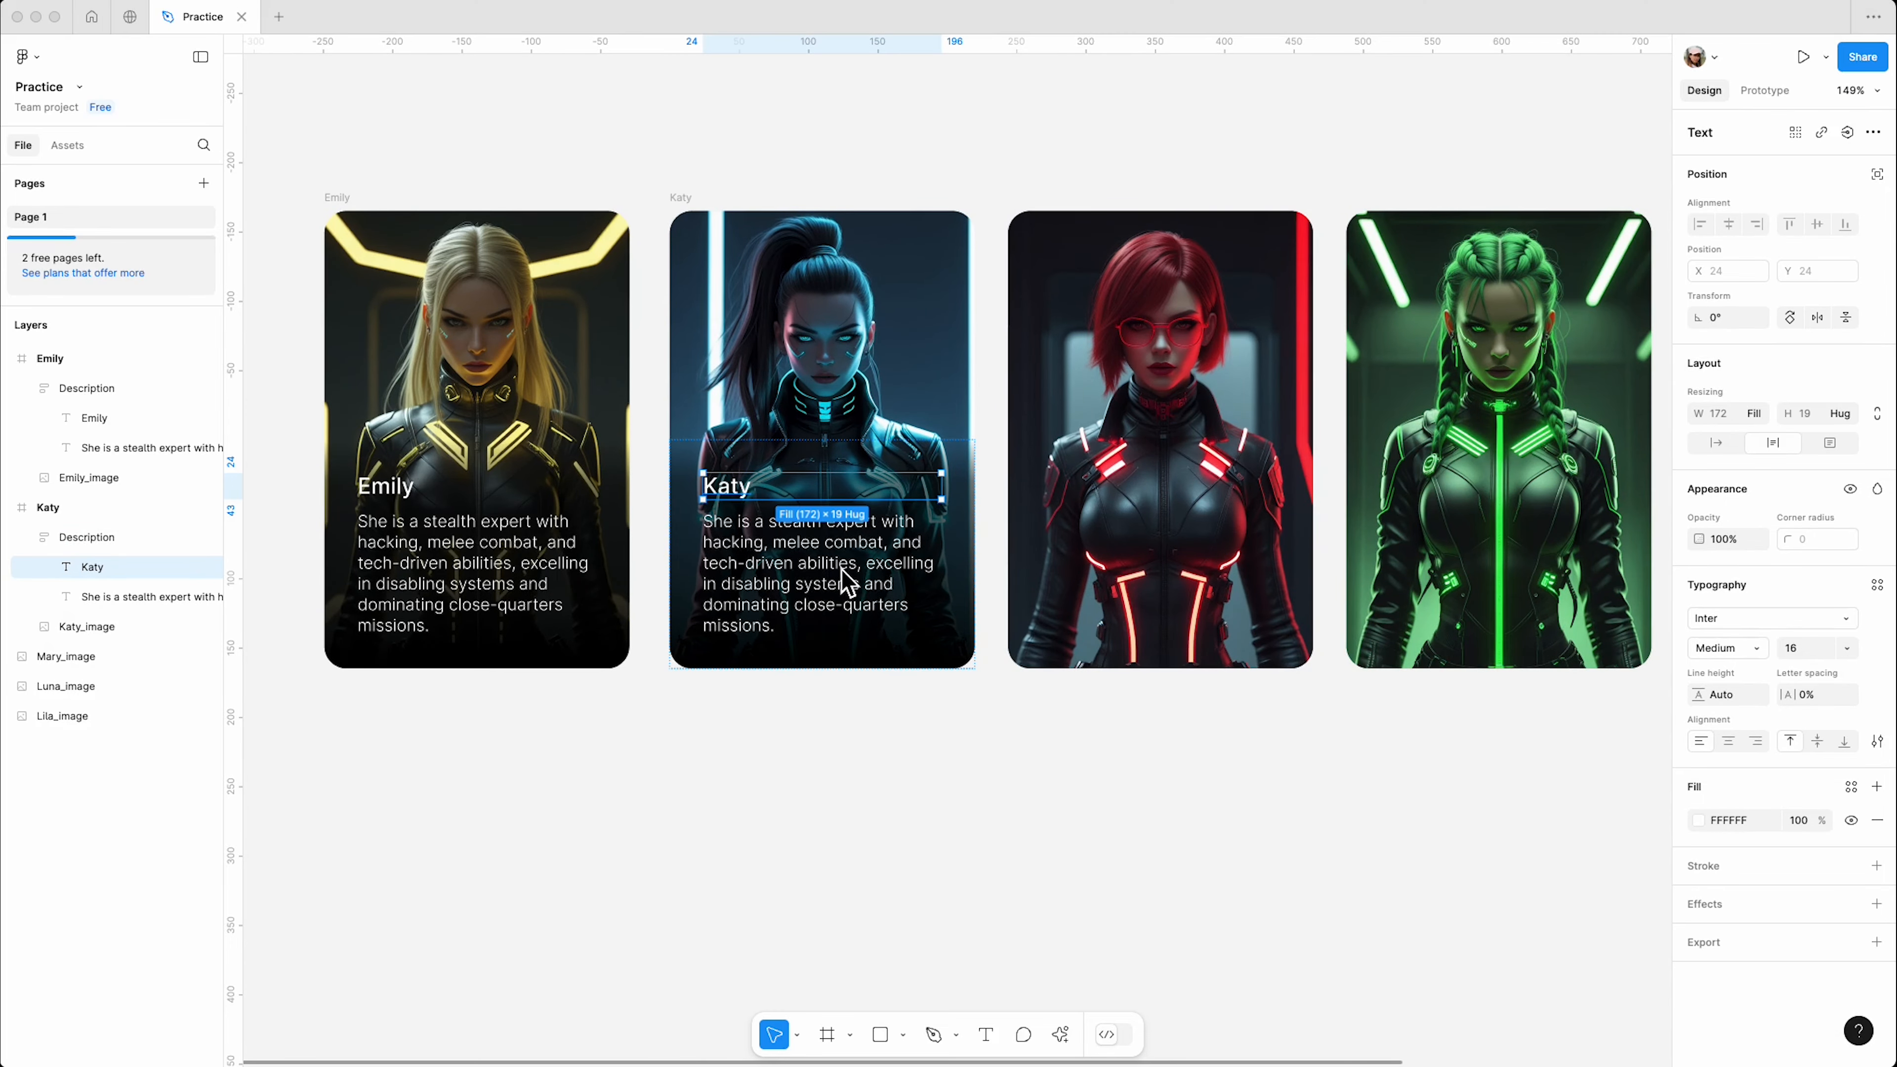
pyautogui.write('She is a sniper and explosives expert, mastering long-range precision and strategic demolition to overpower enemies.')
pyautogui.click(937, 793)
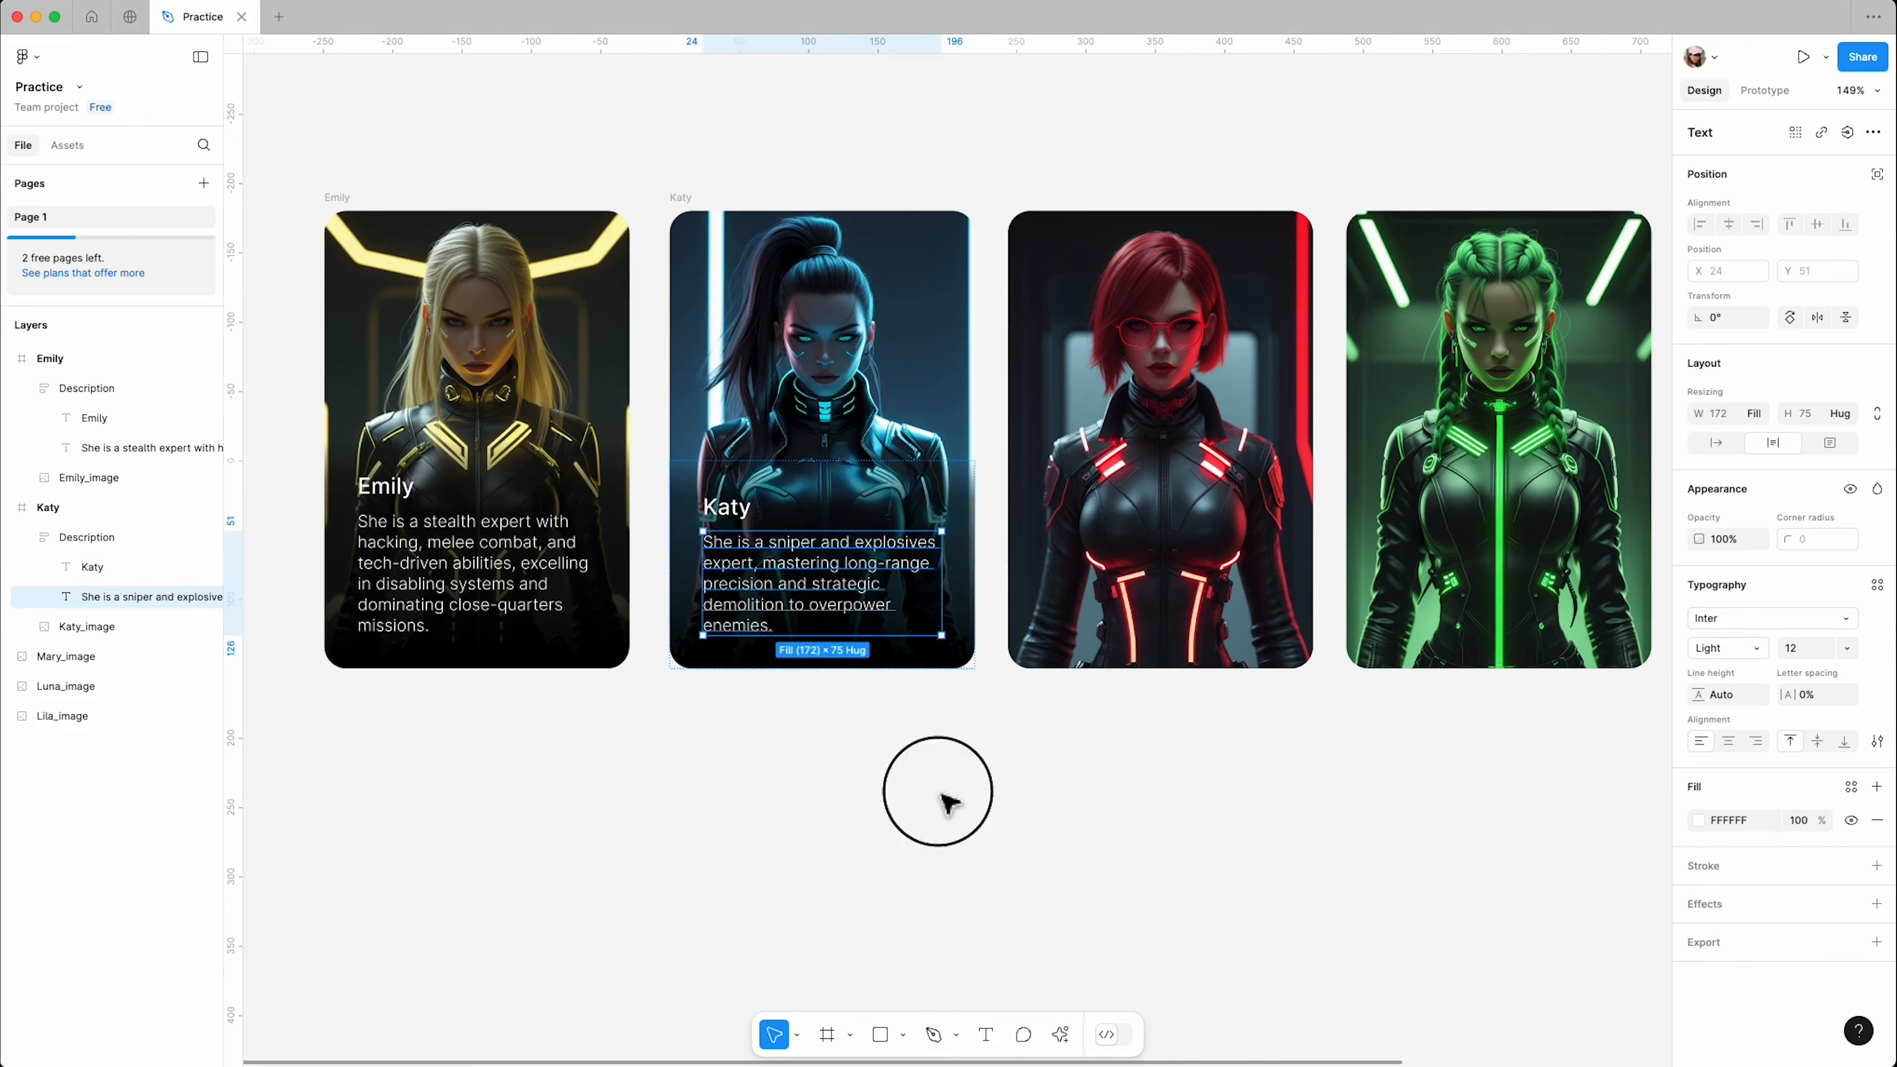
# Step: Wrap the red-haired character's image in its own frame and name the frame after the character in the image's layer name
pyautogui.scroll(-1, 650, 688)
pyautogui.scroll(-3, 646, 697)
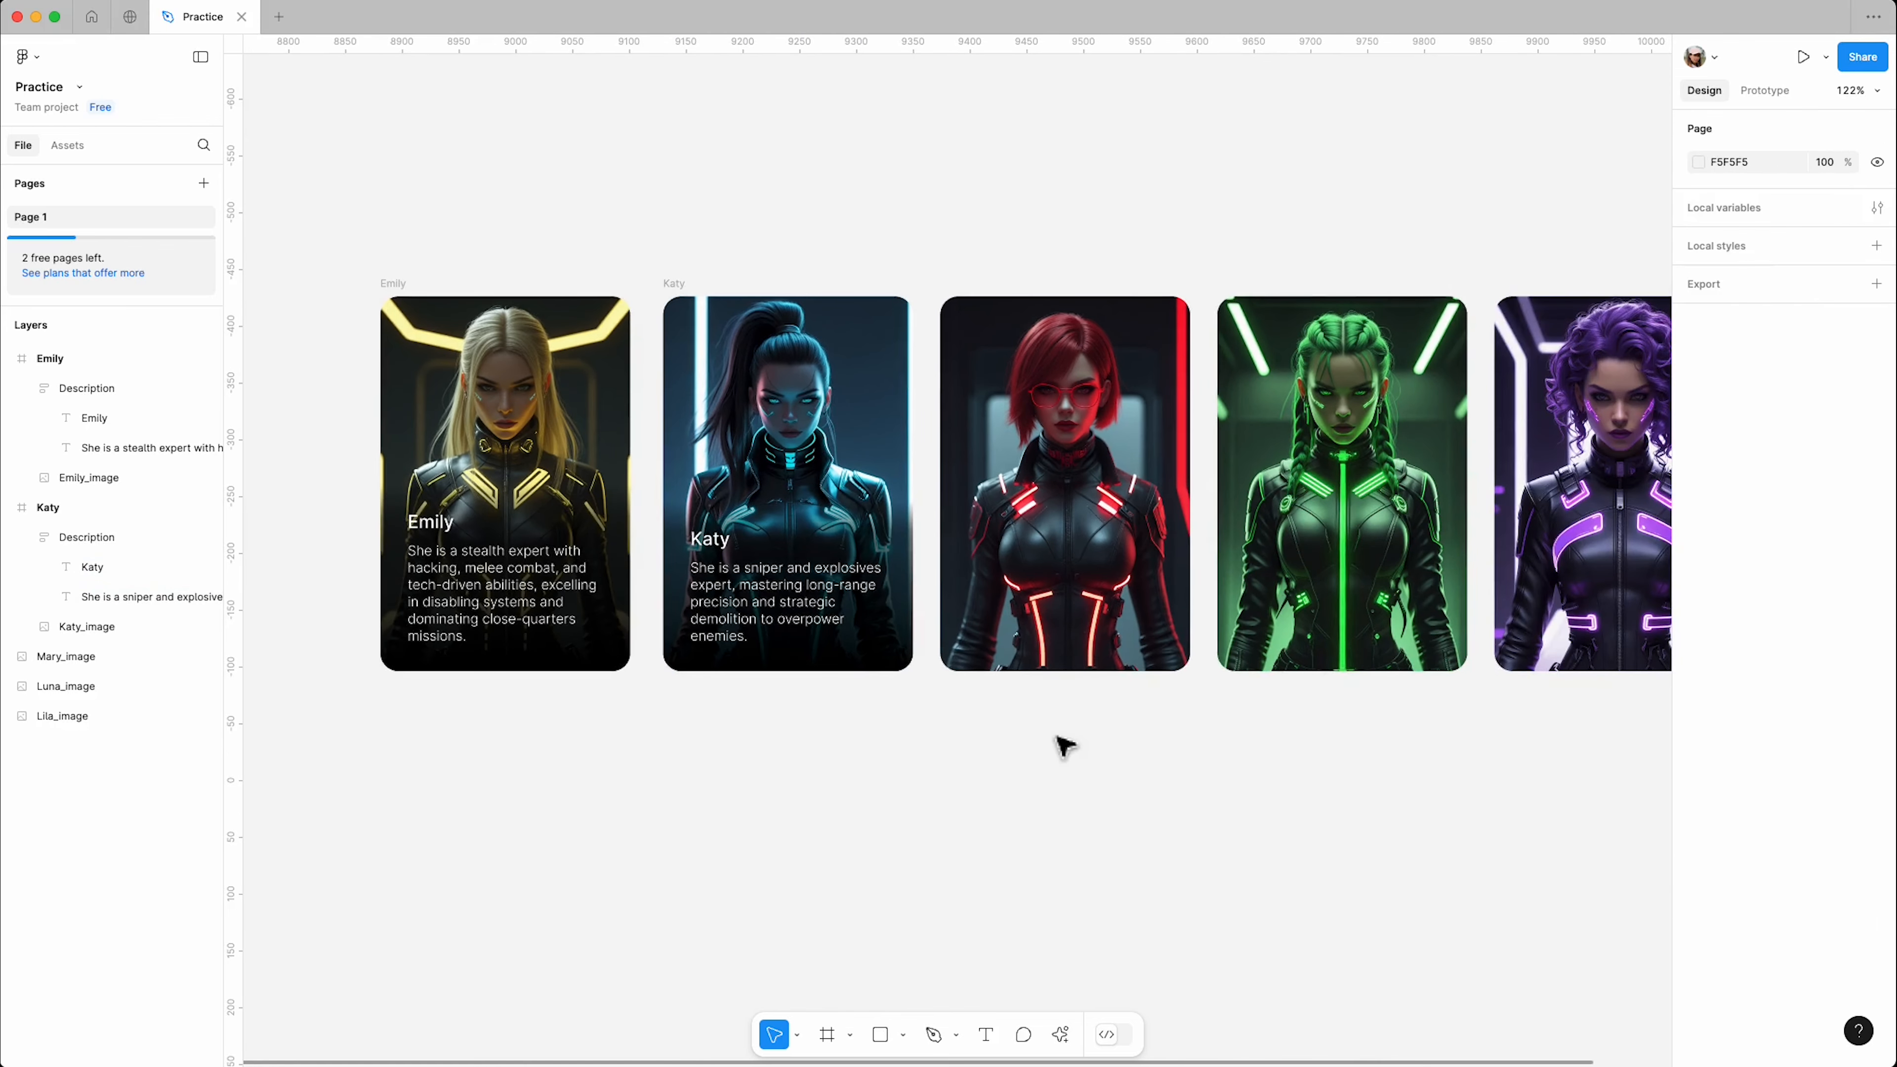
pyautogui.scroll(-3, 1055, 739)
pyautogui.scroll(2, 1050, 734)
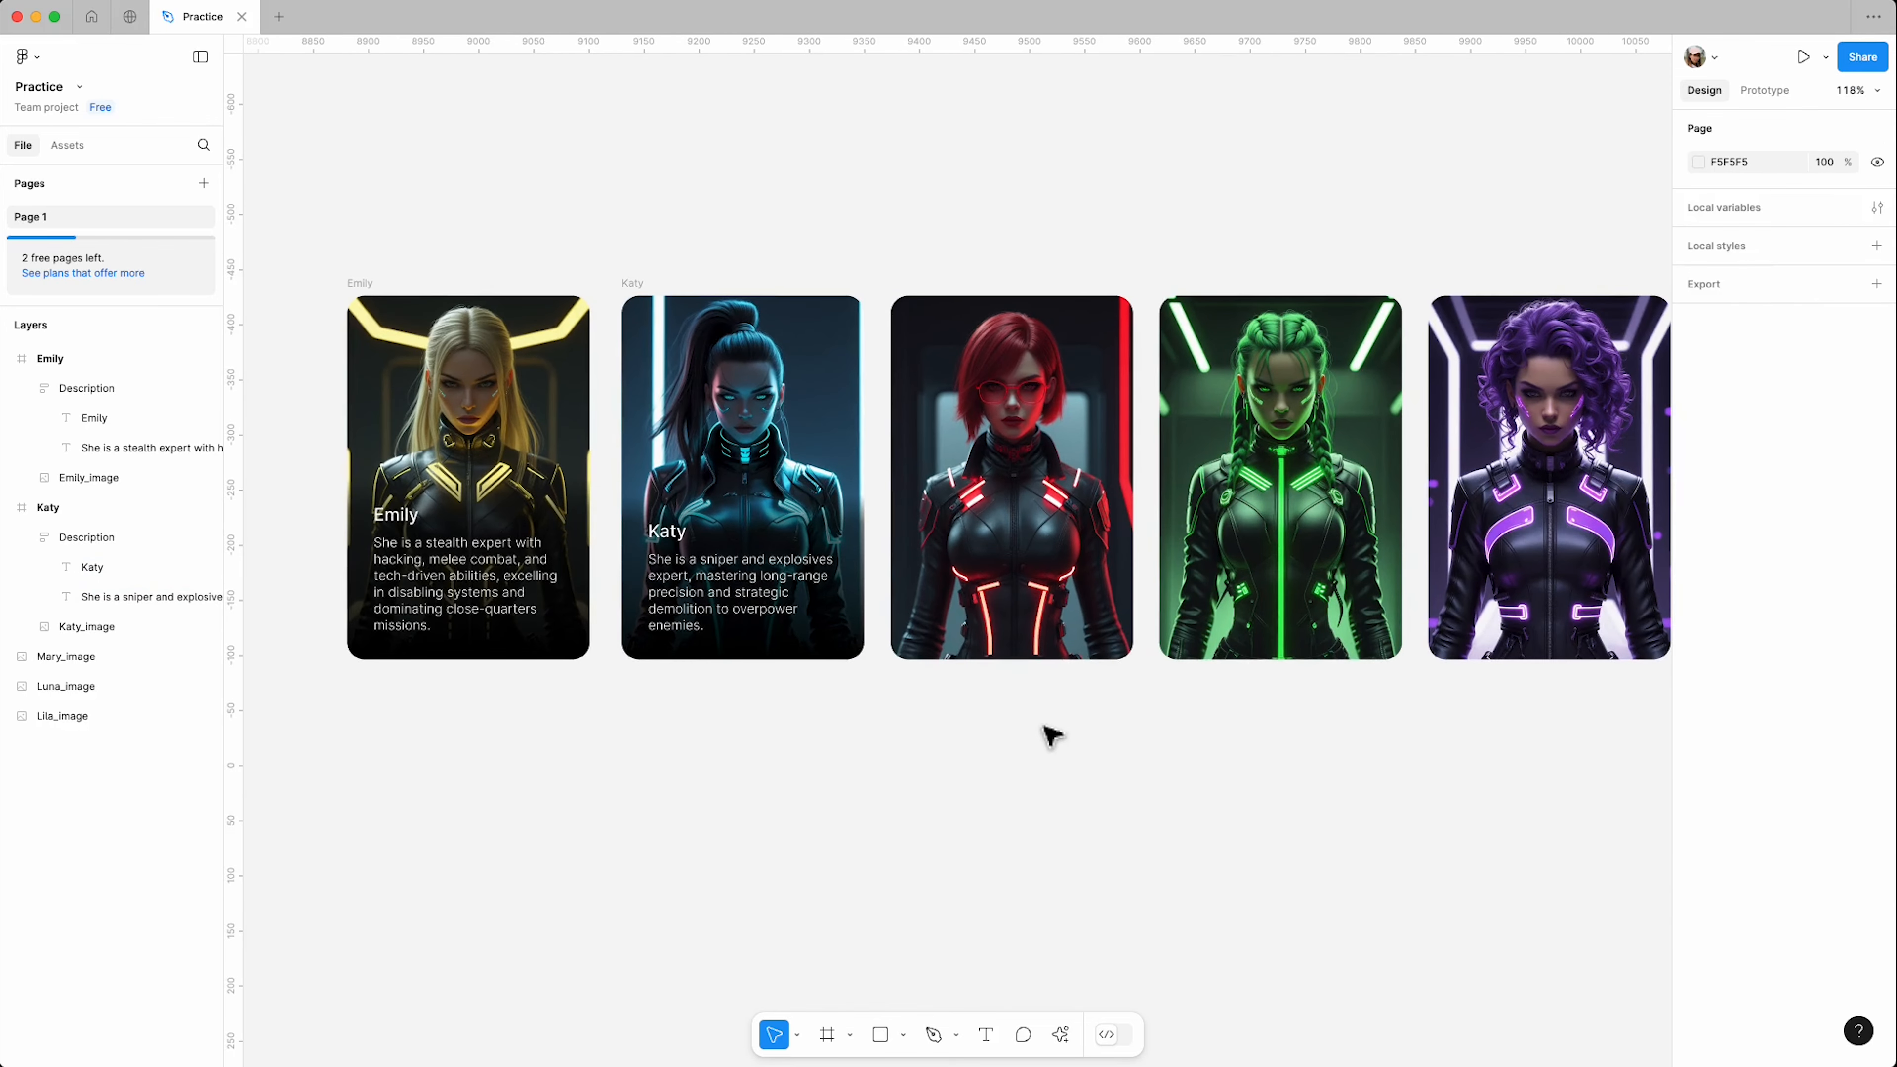
pyautogui.click(1035, 651)
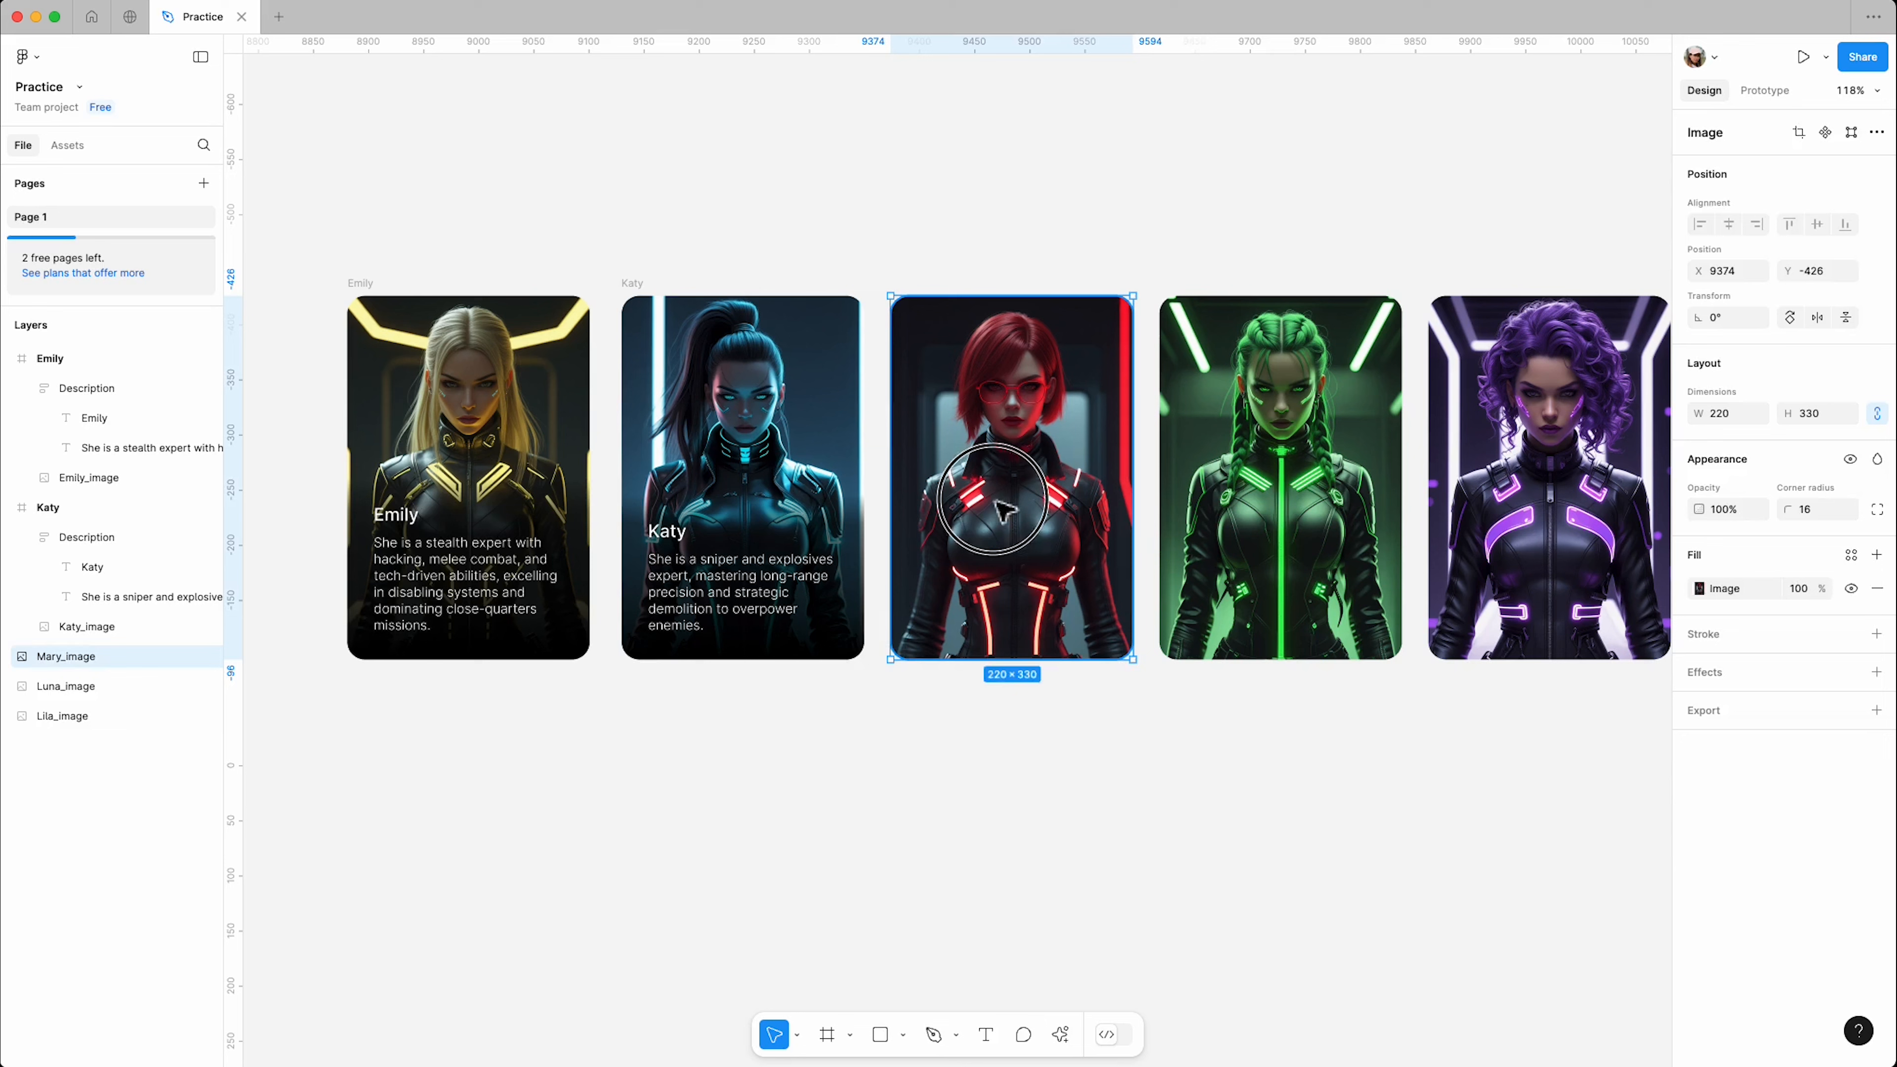
pyautogui.rightClick(972, 428)
pyautogui.click(1049, 628)
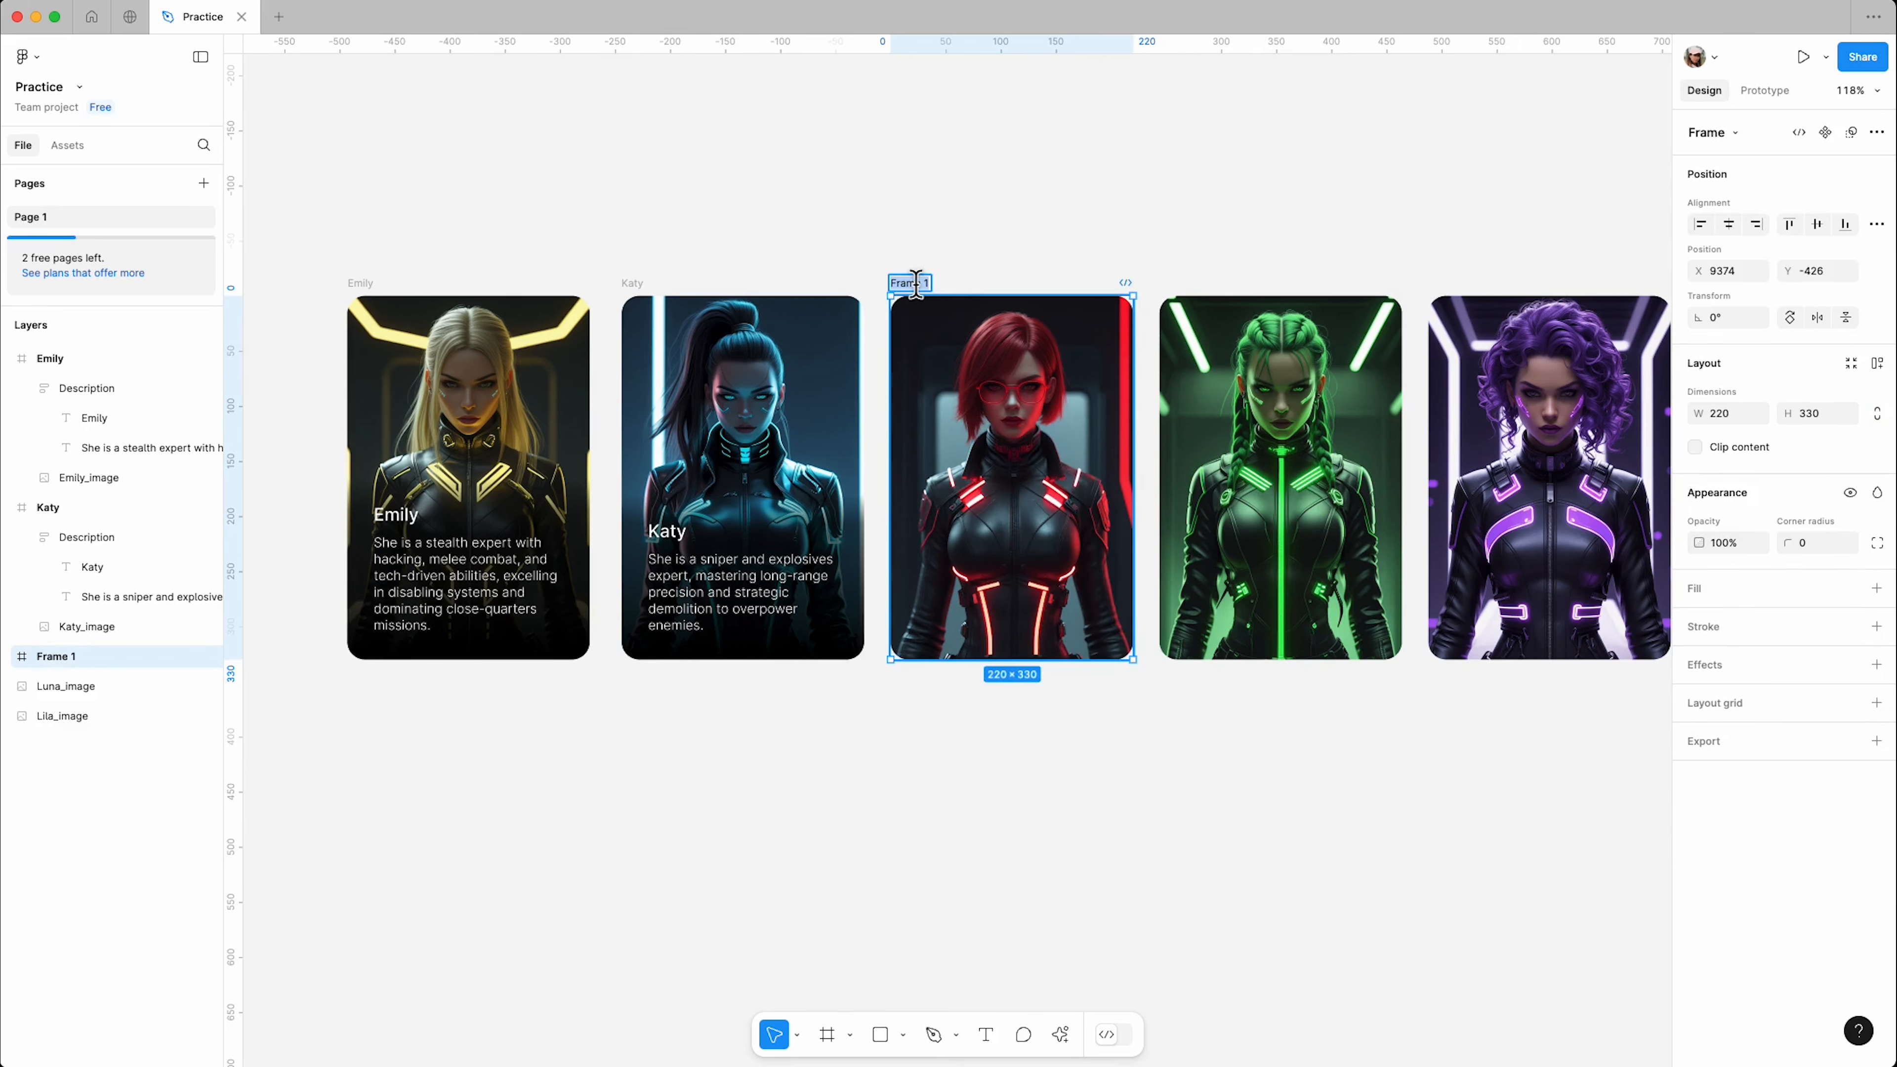
pyautogui.write('Mary')
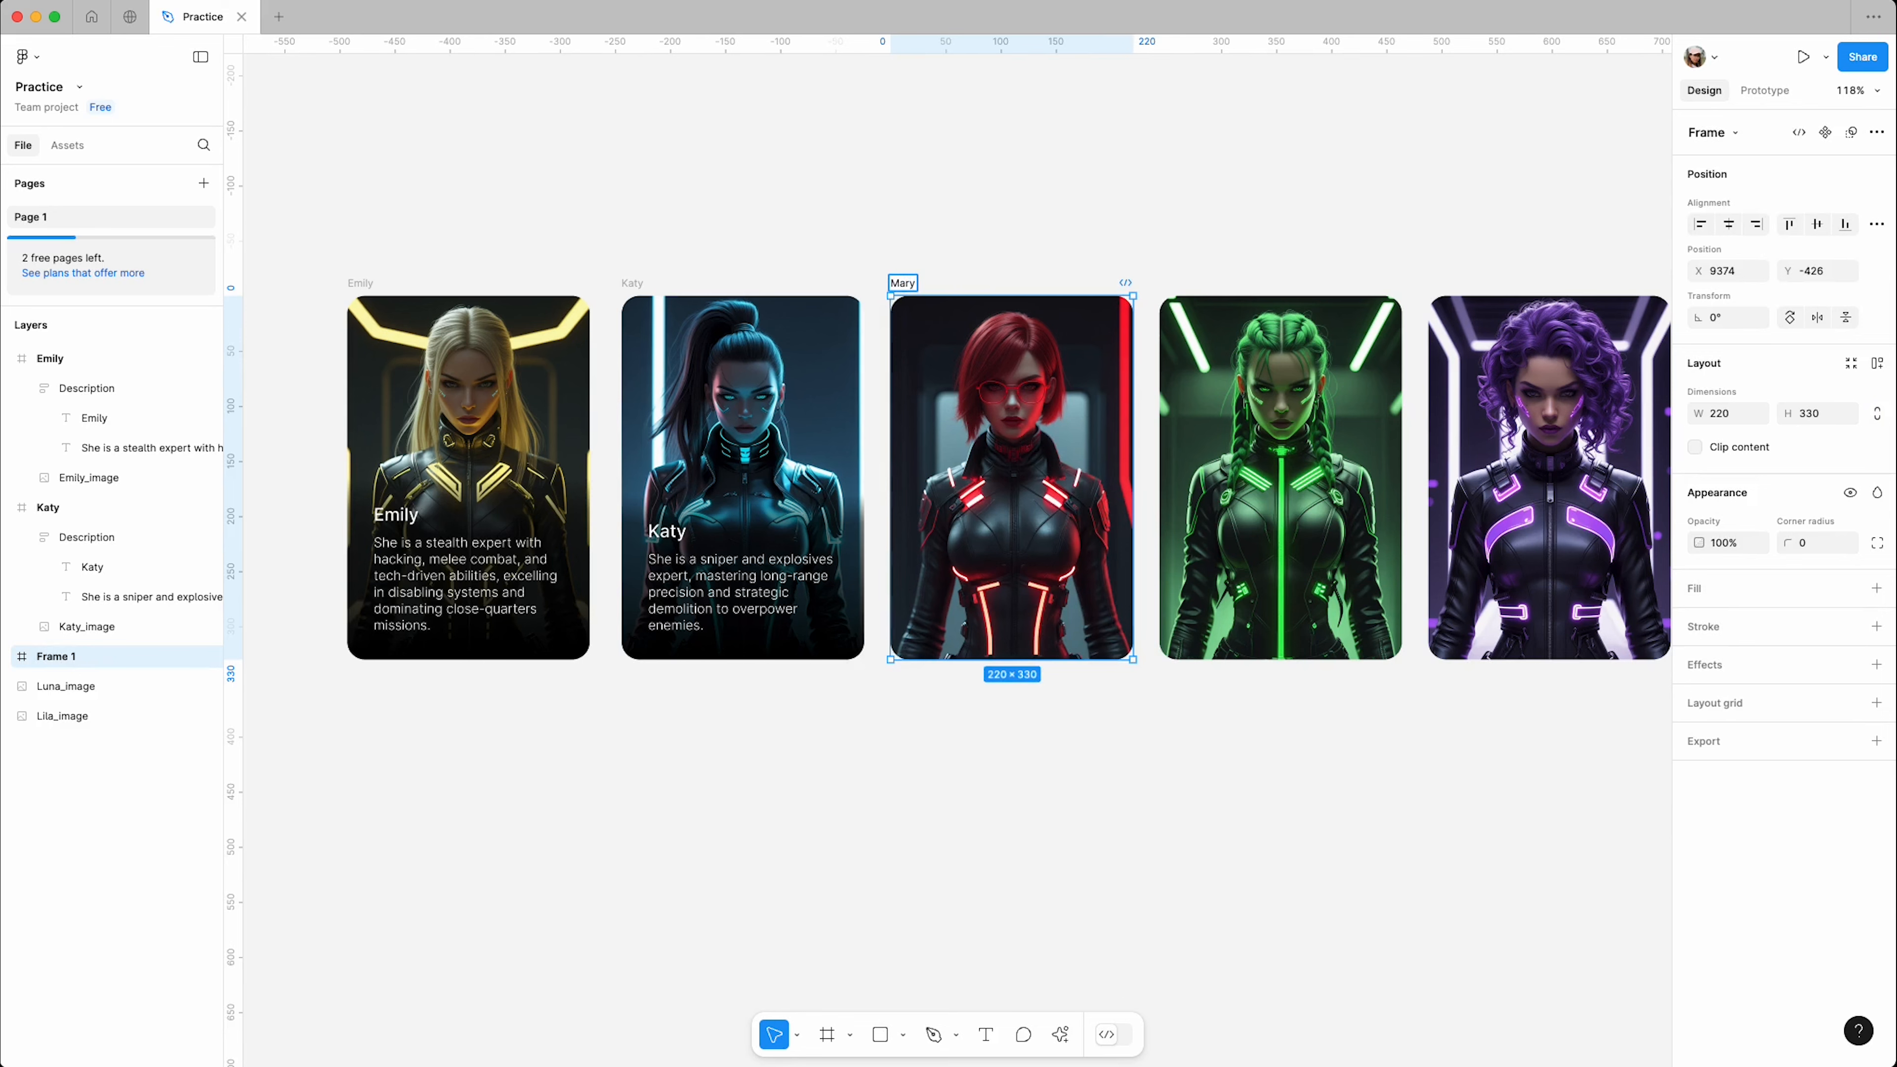
pyautogui.click(1016, 687)
pyautogui.click(912, 289)
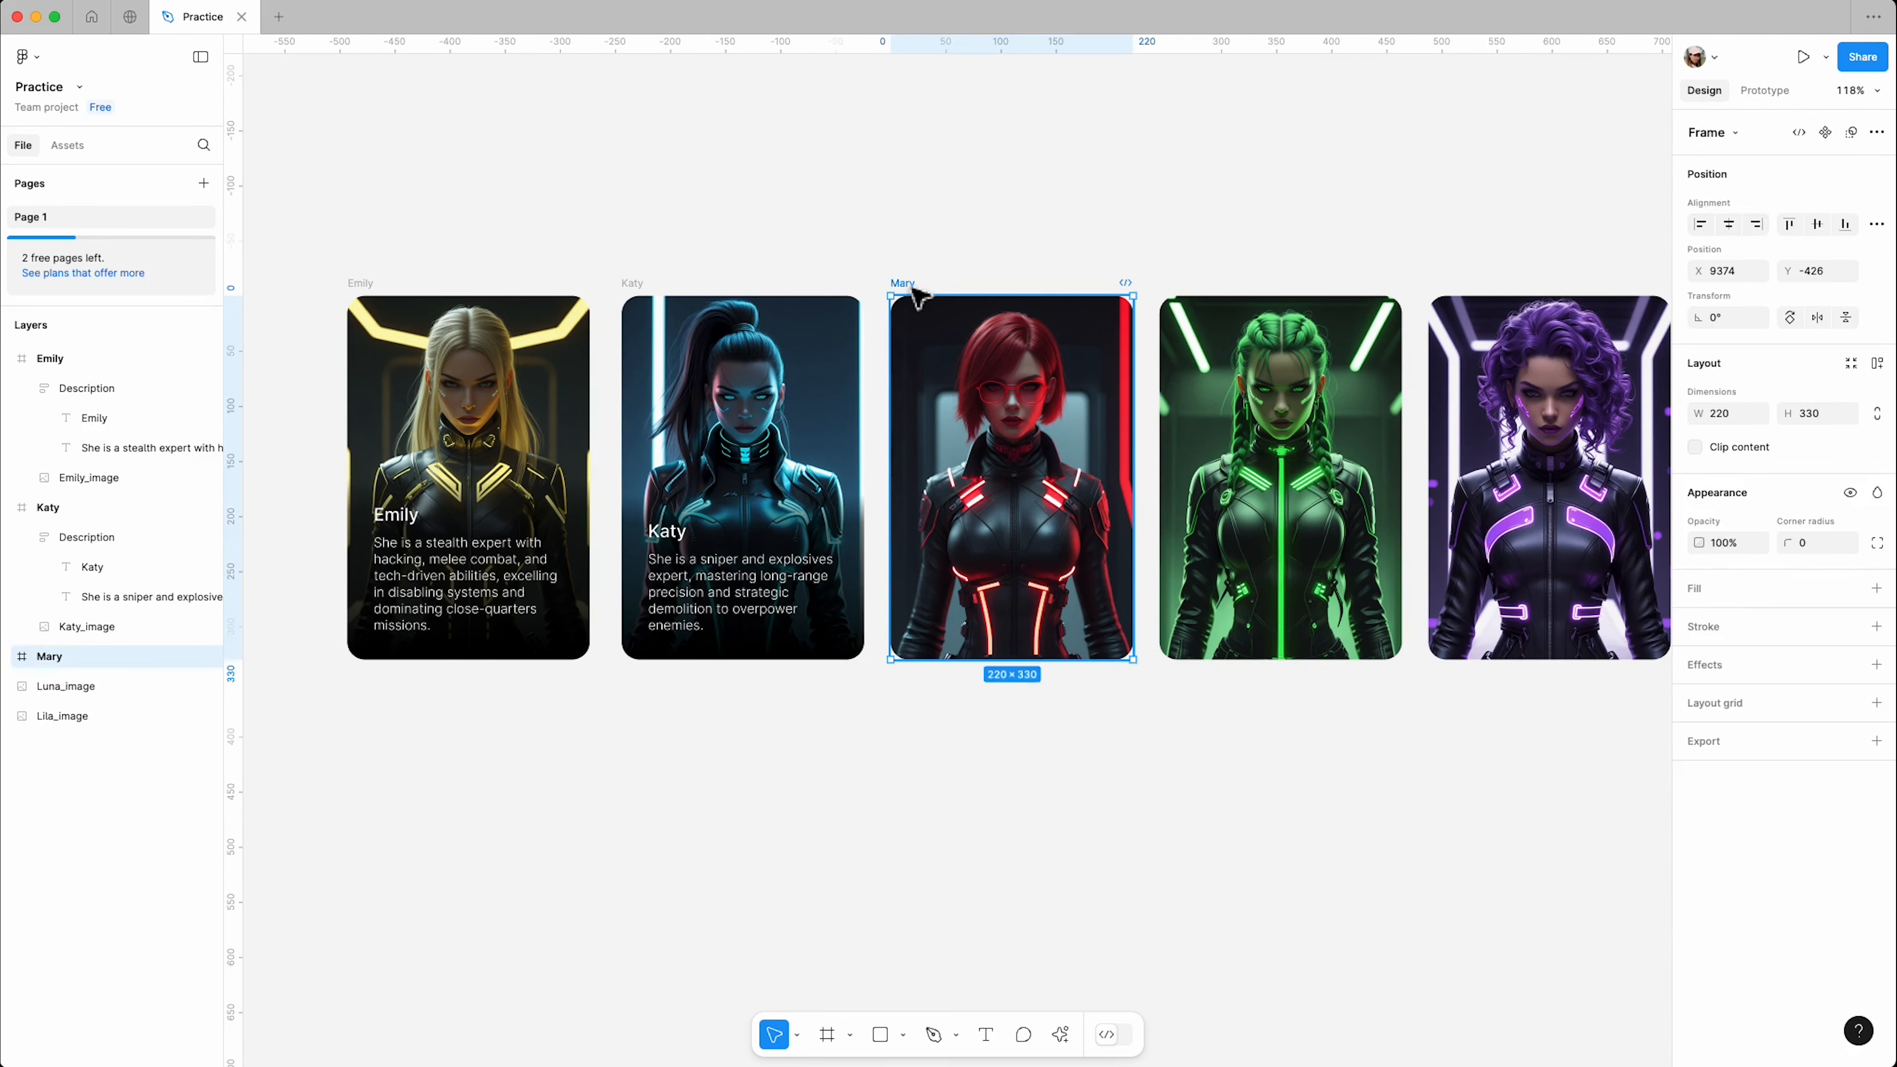
# Step: Copy the second card's Description frame into the red-haired character's frame
pyautogui.click(775, 604)
pyautogui.press('super+c')
pyautogui.click(968, 412)
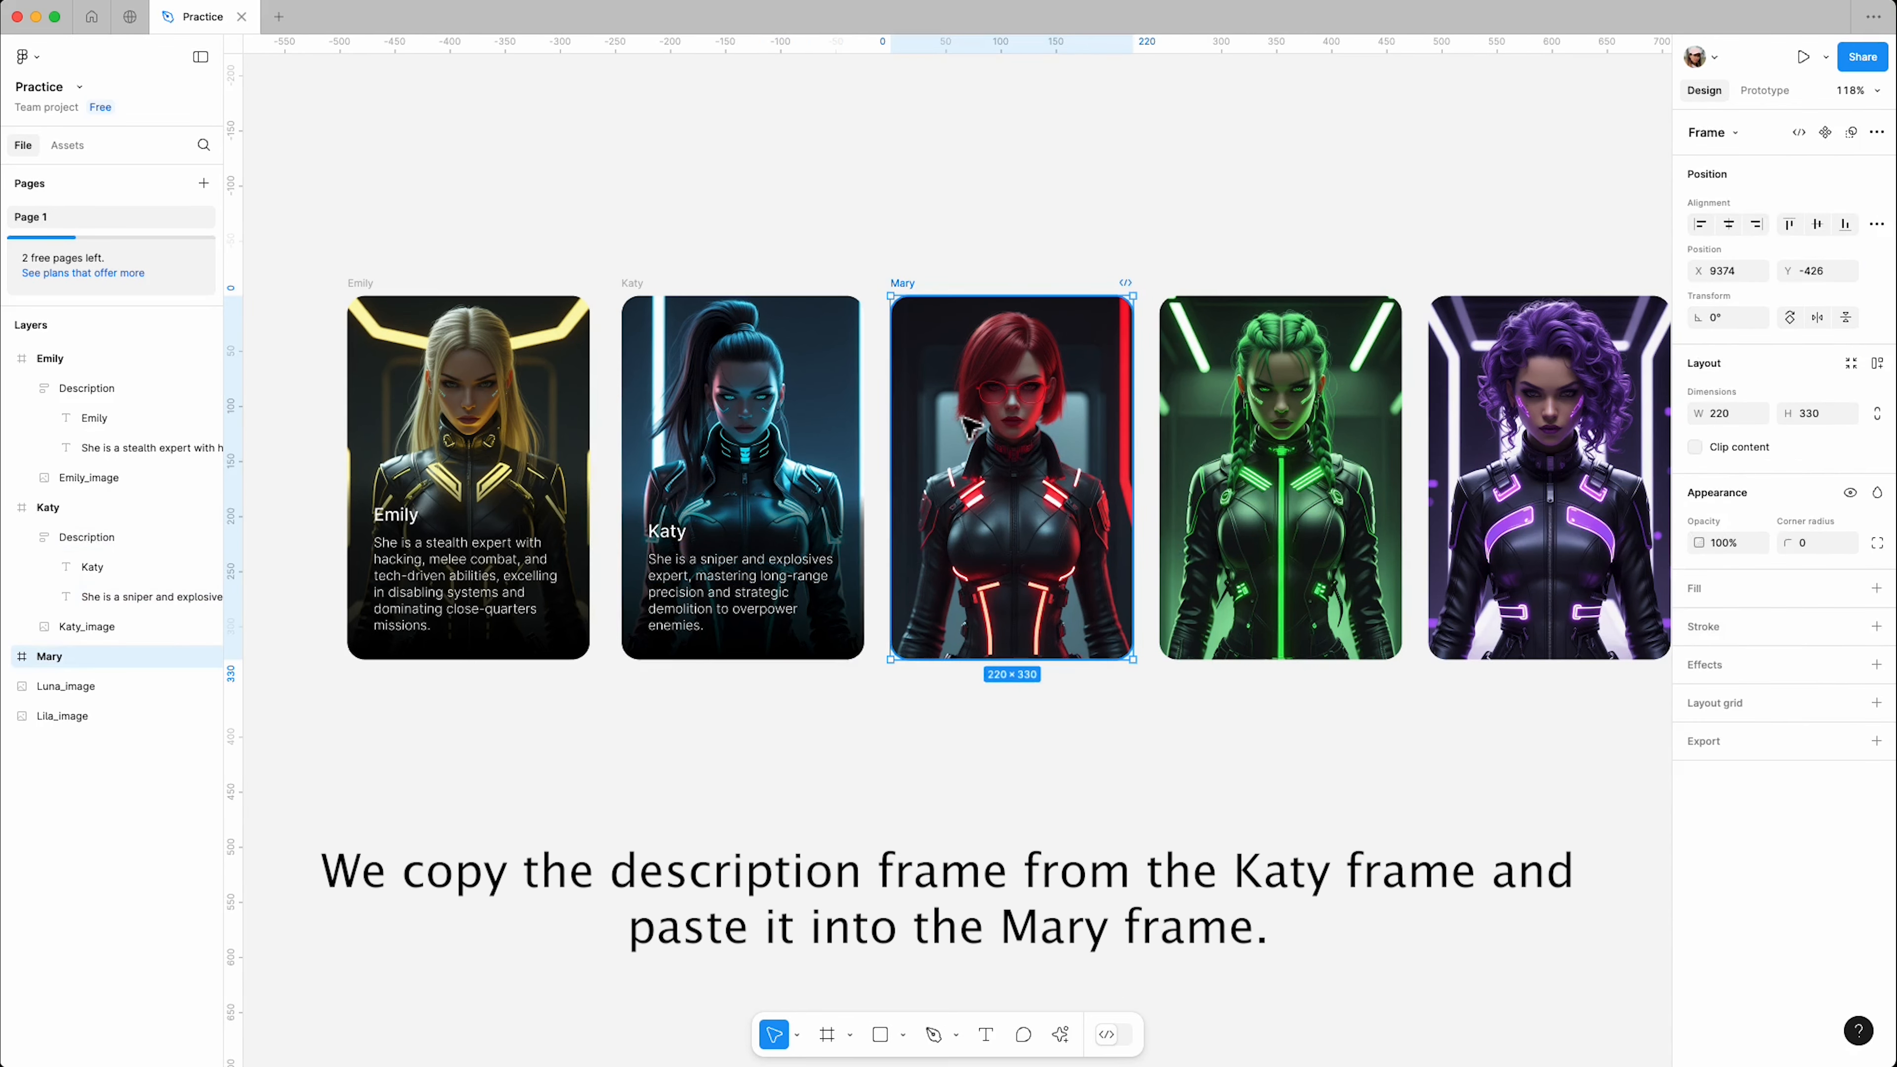
pyautogui.press('super+v')
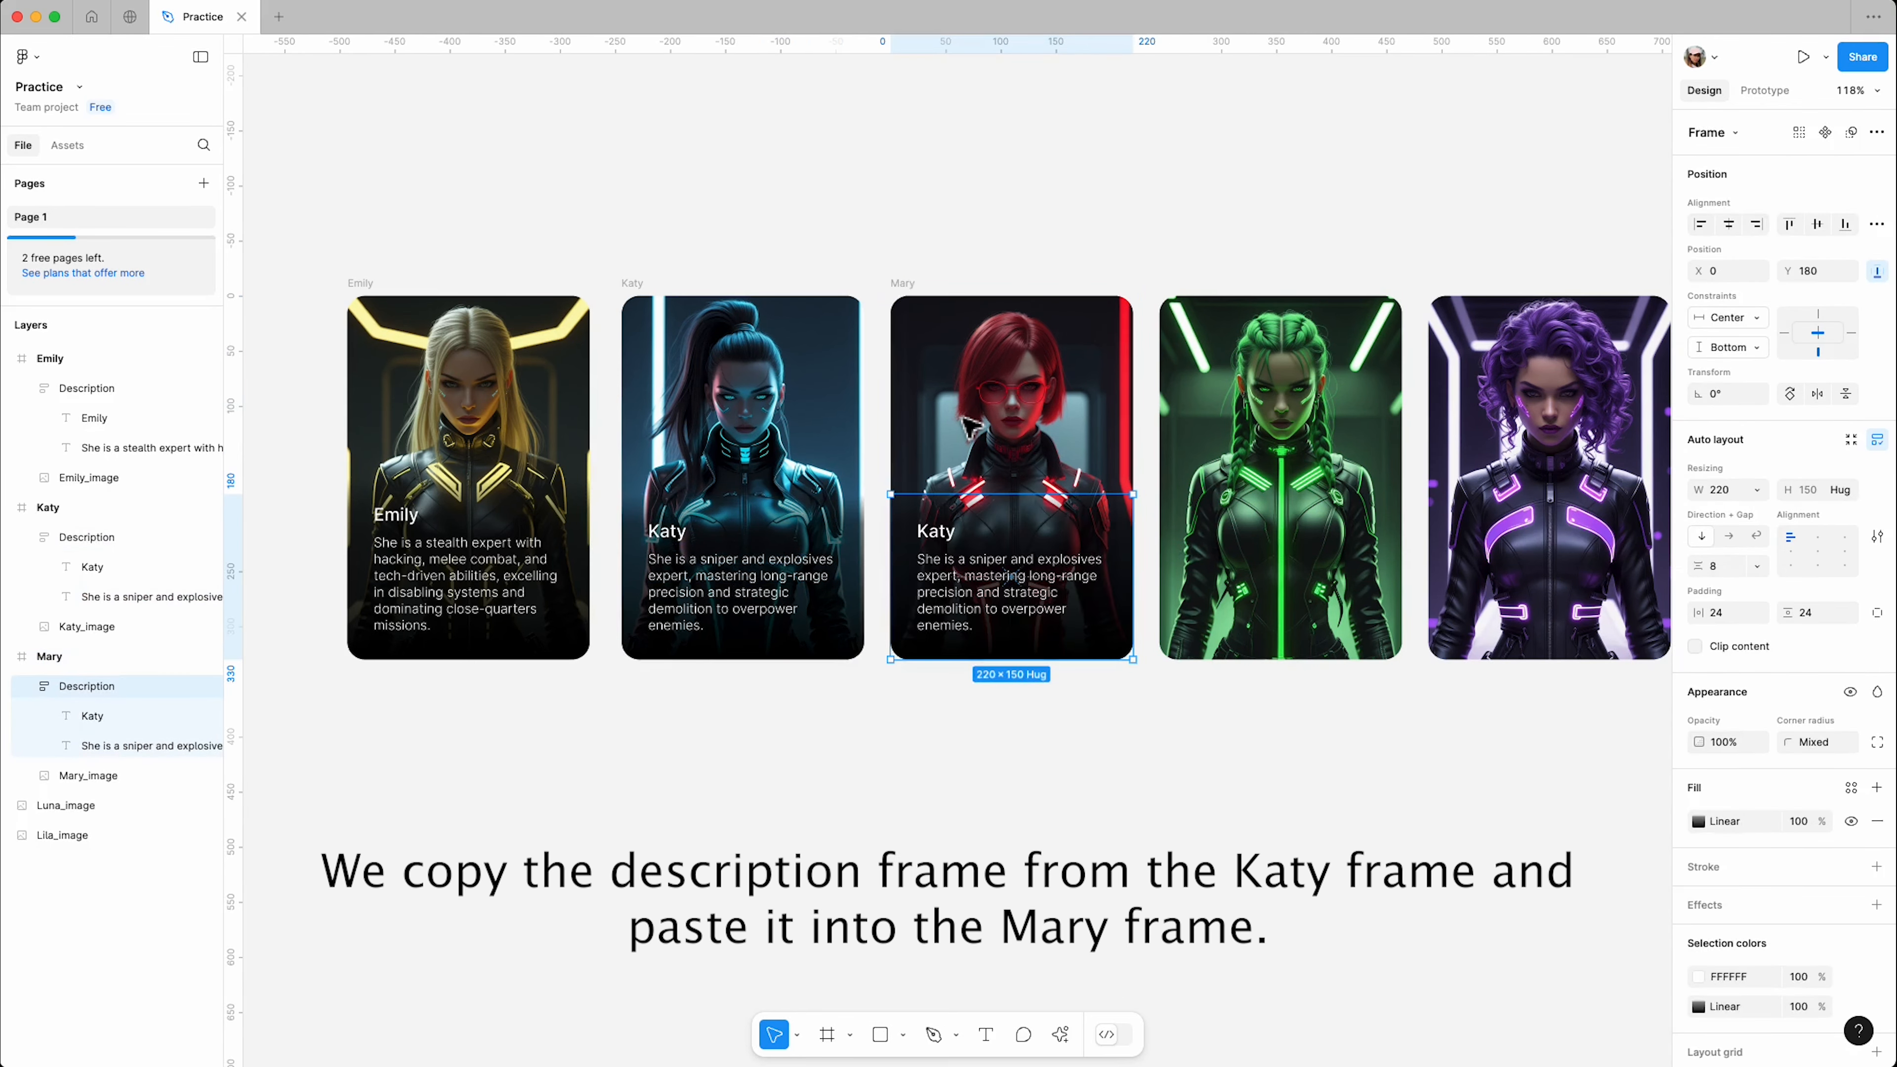
# Step: Enter the third card's character name and the description "She is a master hacker and tech genius, using drones and gadgets to outsmart and overpower her enemies."
pyautogui.doubleClick(934, 536)
pyautogui.doubleClick(935, 539)
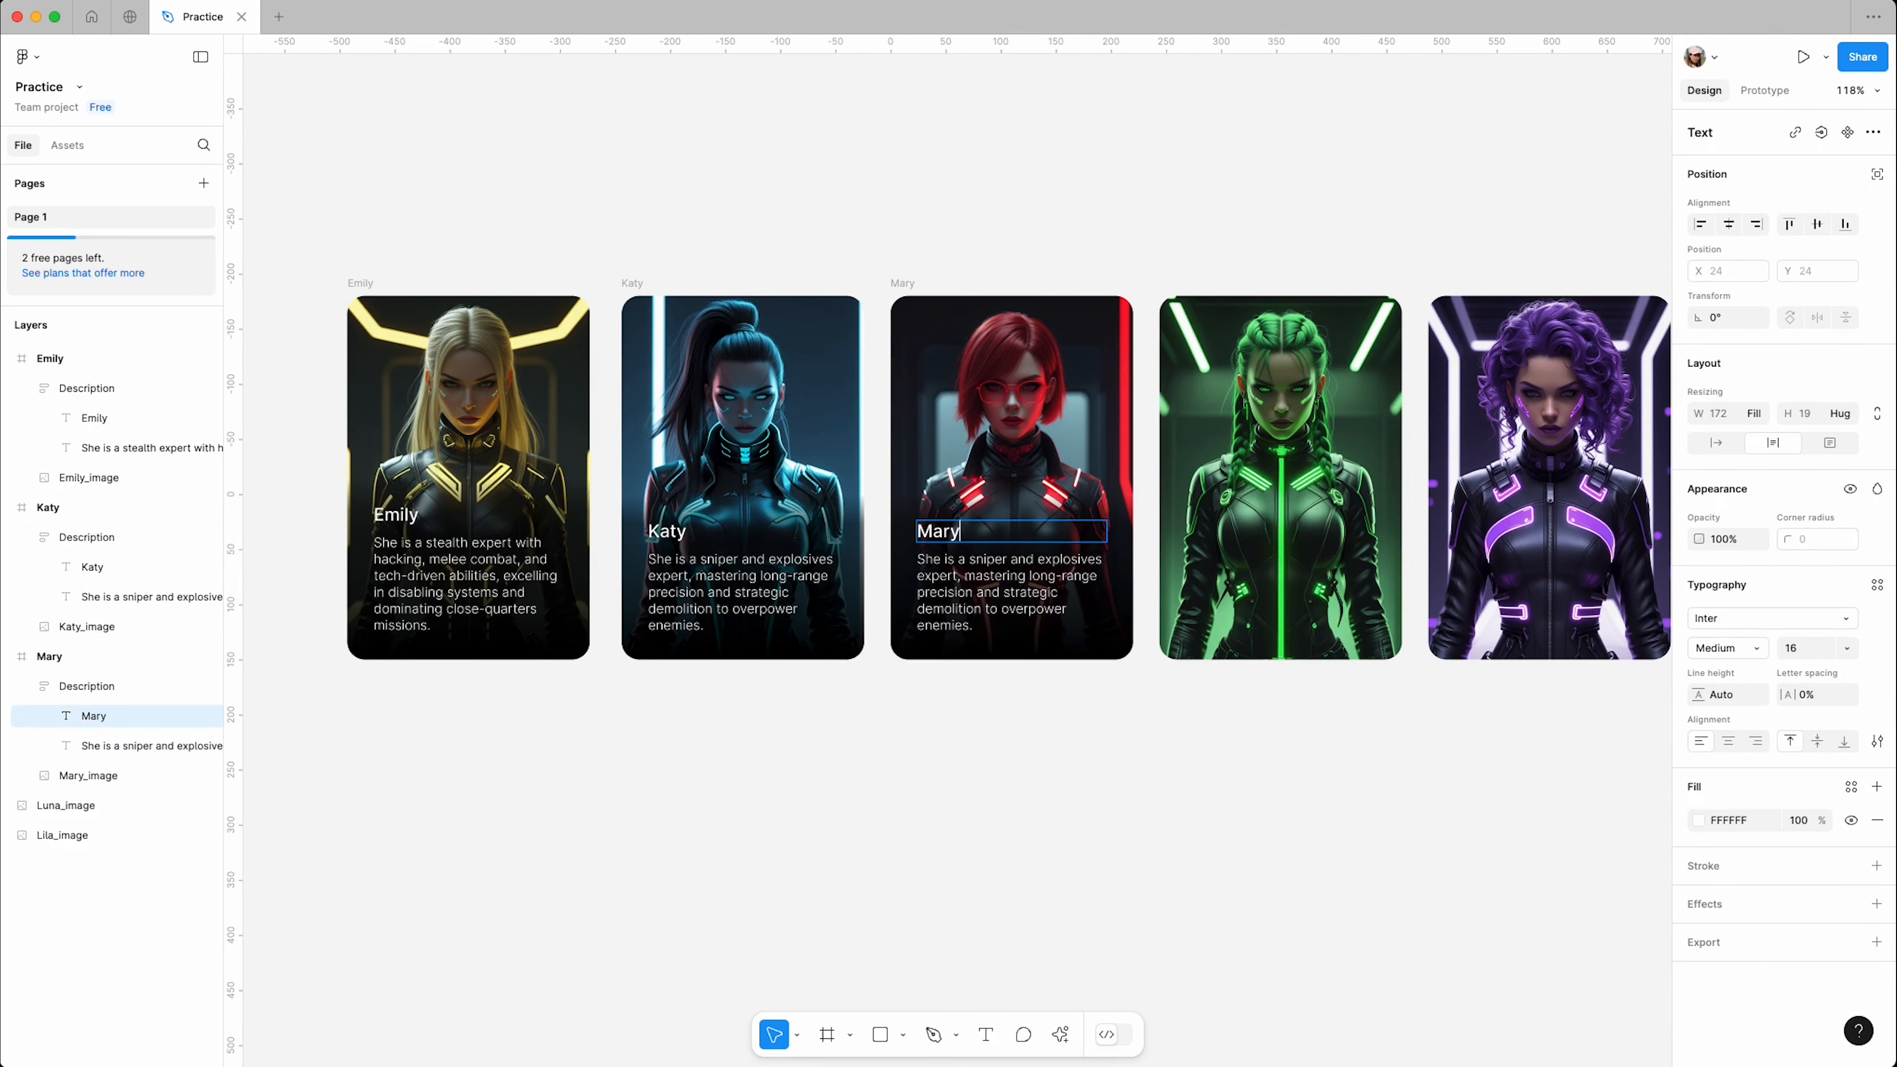
pyautogui.doubleClick(1041, 606)
pyautogui.press('super+v')
pyautogui.click(982, 746)
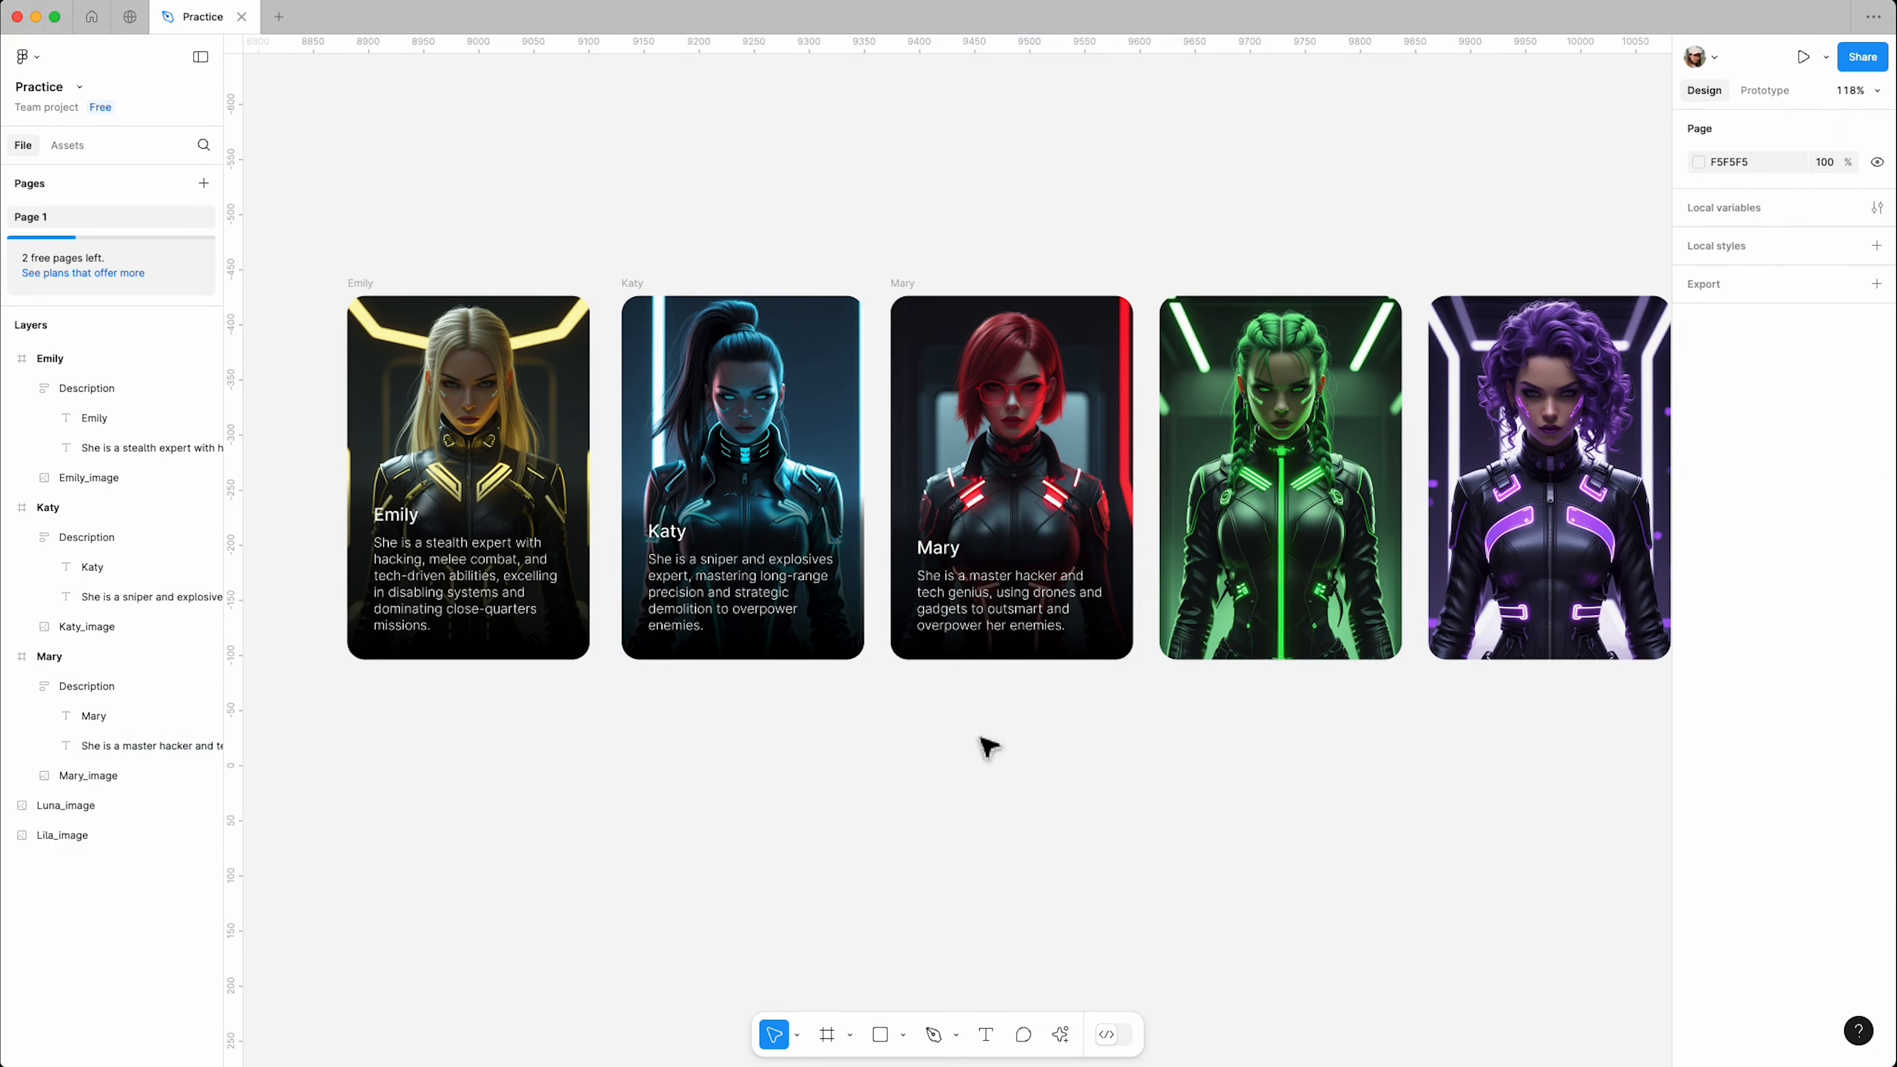
# Step: Wrap the green-haired character's image in its own frame and name the frame after the character in the image's layer name
pyautogui.scroll(-3, 982, 746)
pyautogui.scroll(2, 1236, 523)
pyautogui.rightClick(1135, 394)
pyautogui.click(1164, 606)
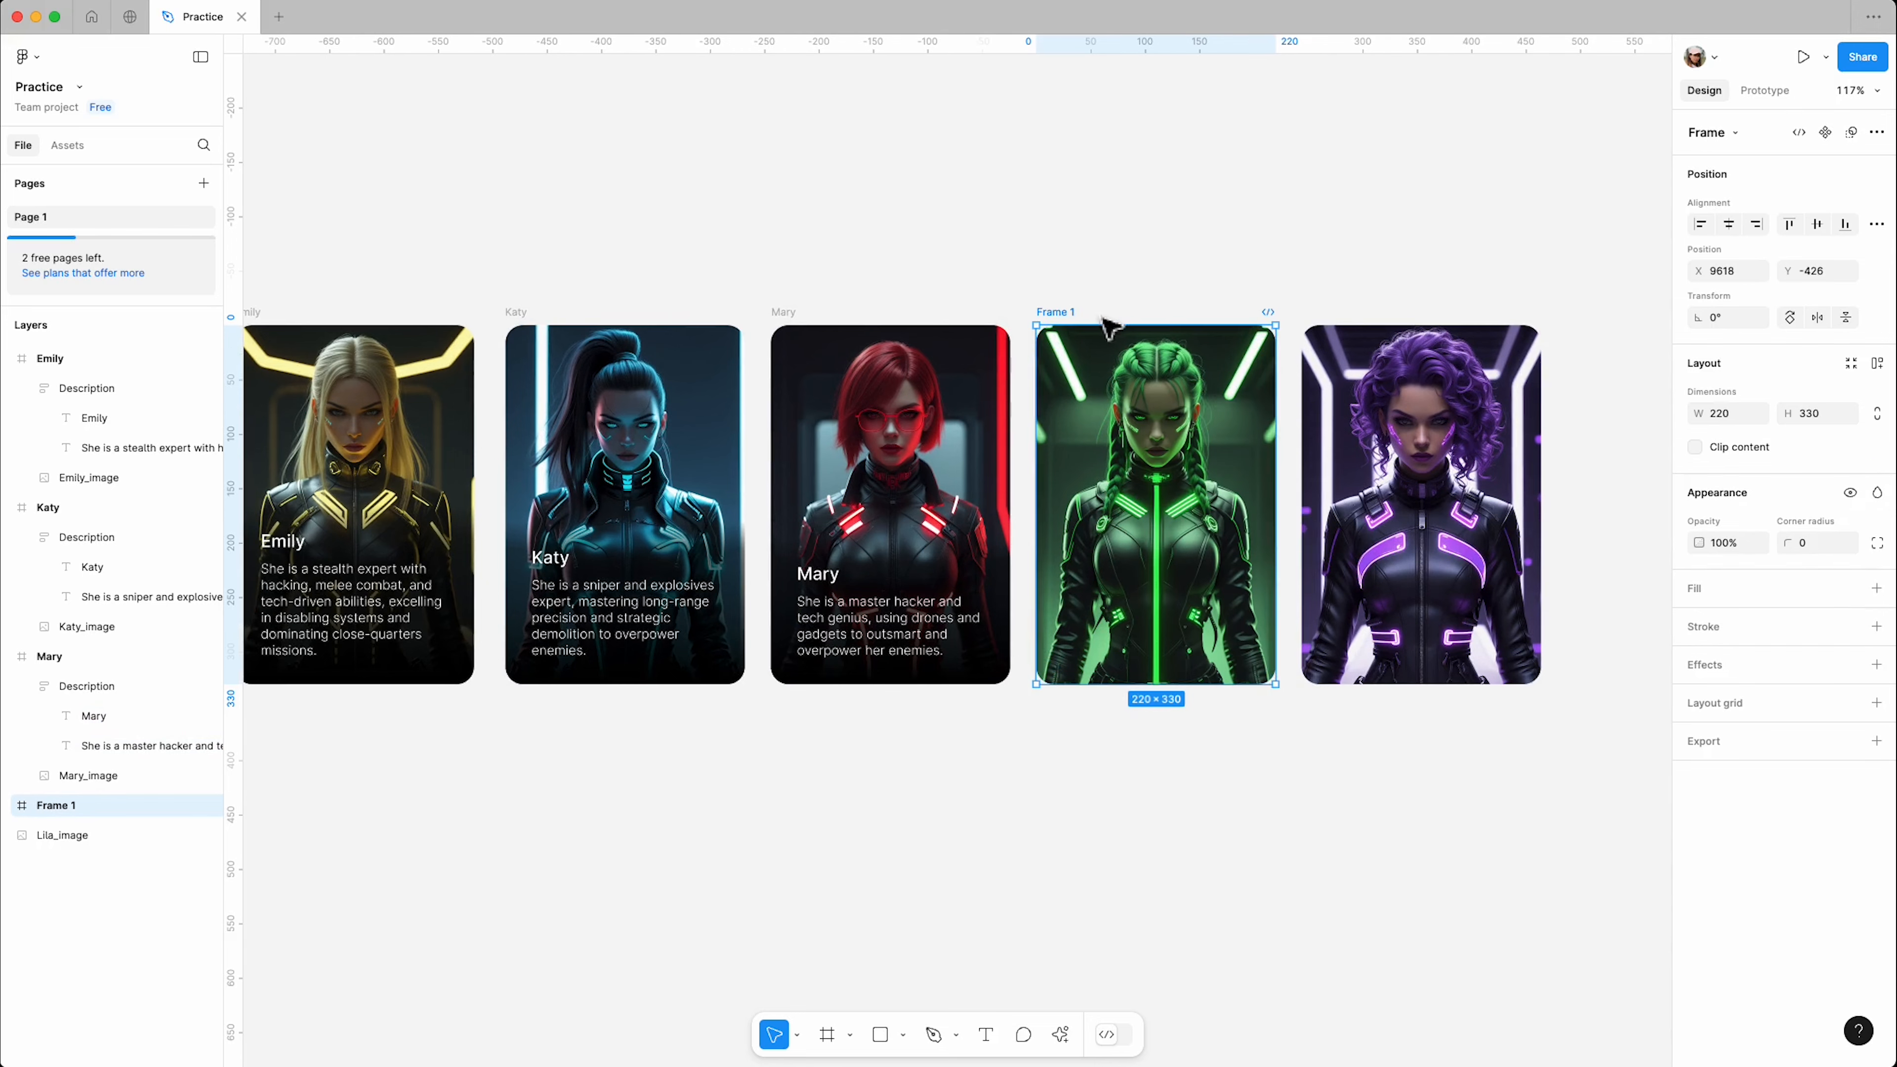
pyautogui.doubleClick(1076, 312)
pyautogui.press('Return')
# Step: Copy the third card's Description frame into the green-haired character's frame
pyautogui.click(967, 613)
pyautogui.press('super+c')
pyautogui.click(1057, 583)
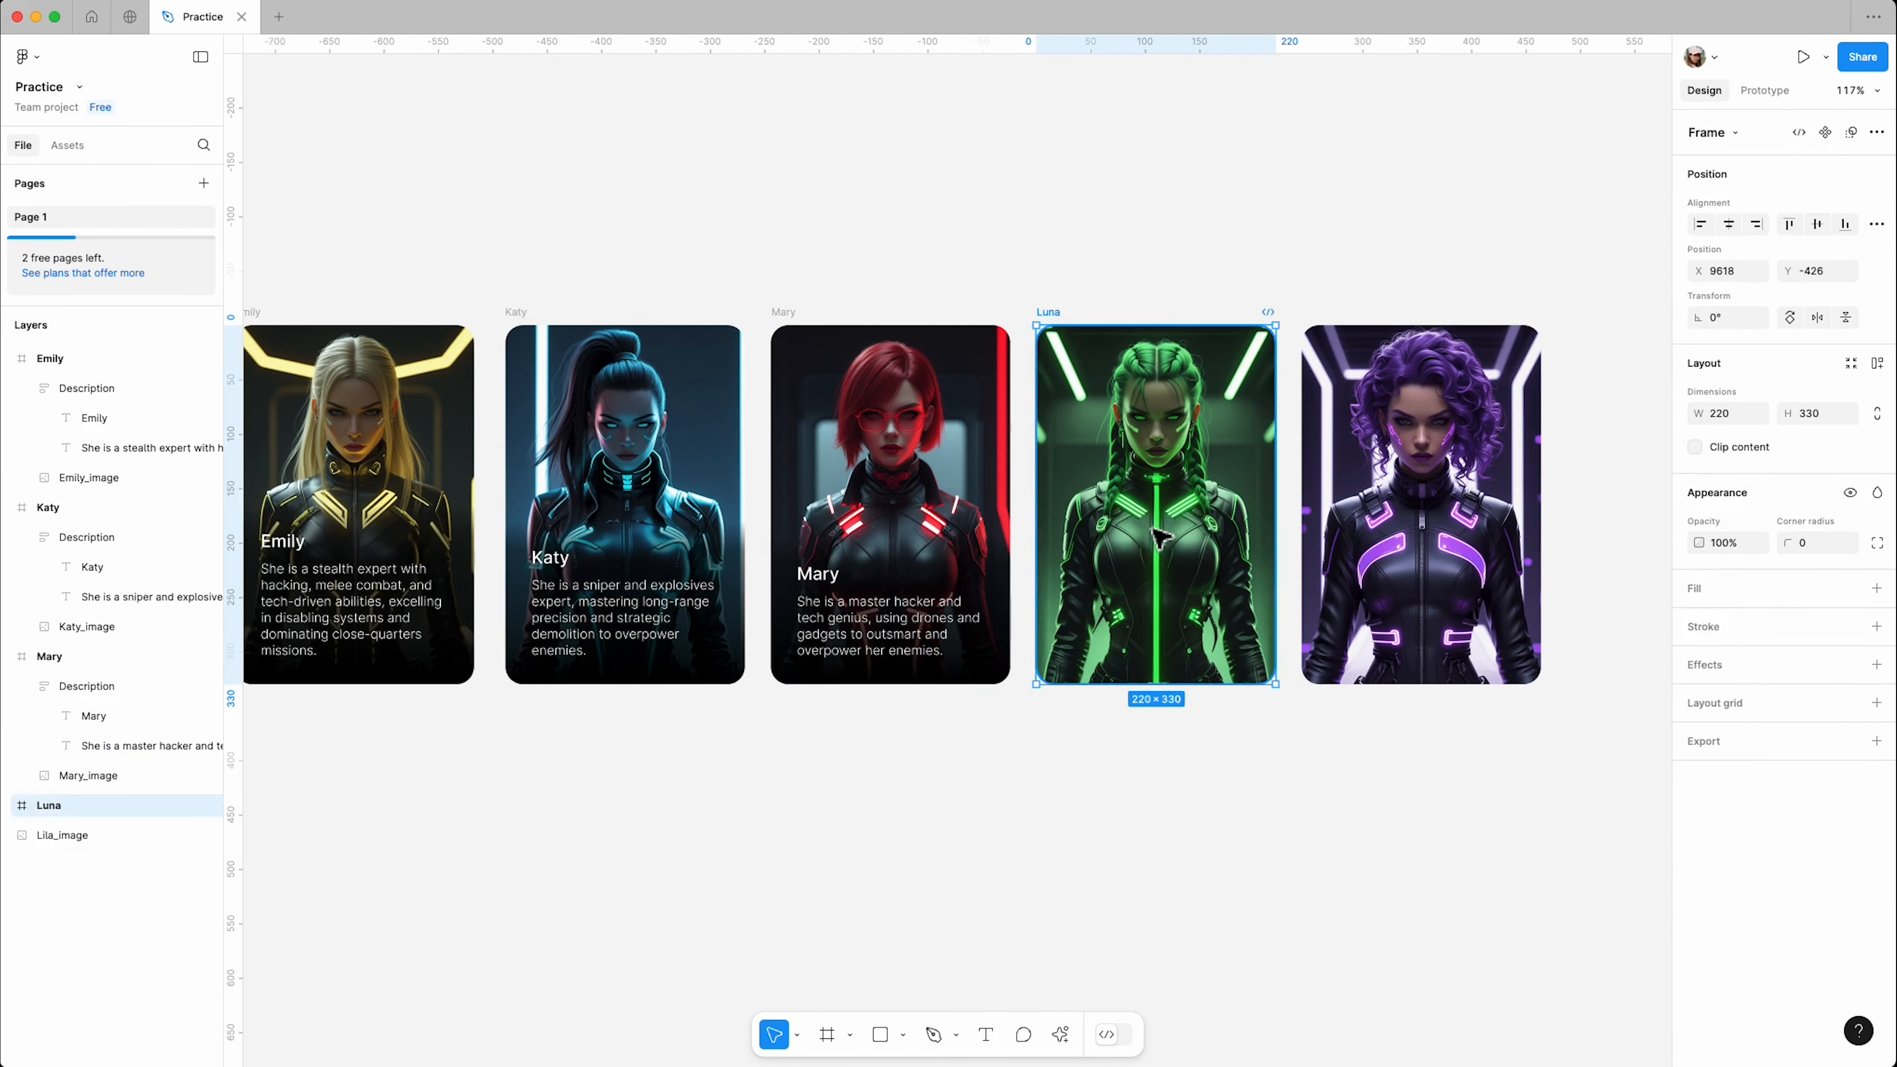
pyautogui.press('super+v')
# Step: Enter the fourth card's character name and the description "A stealthy assassin, excels in shadow manipulation and silent takedowns, leaving no trace behind."
pyautogui.doubleClick(1076, 573)
pyautogui.write('L')
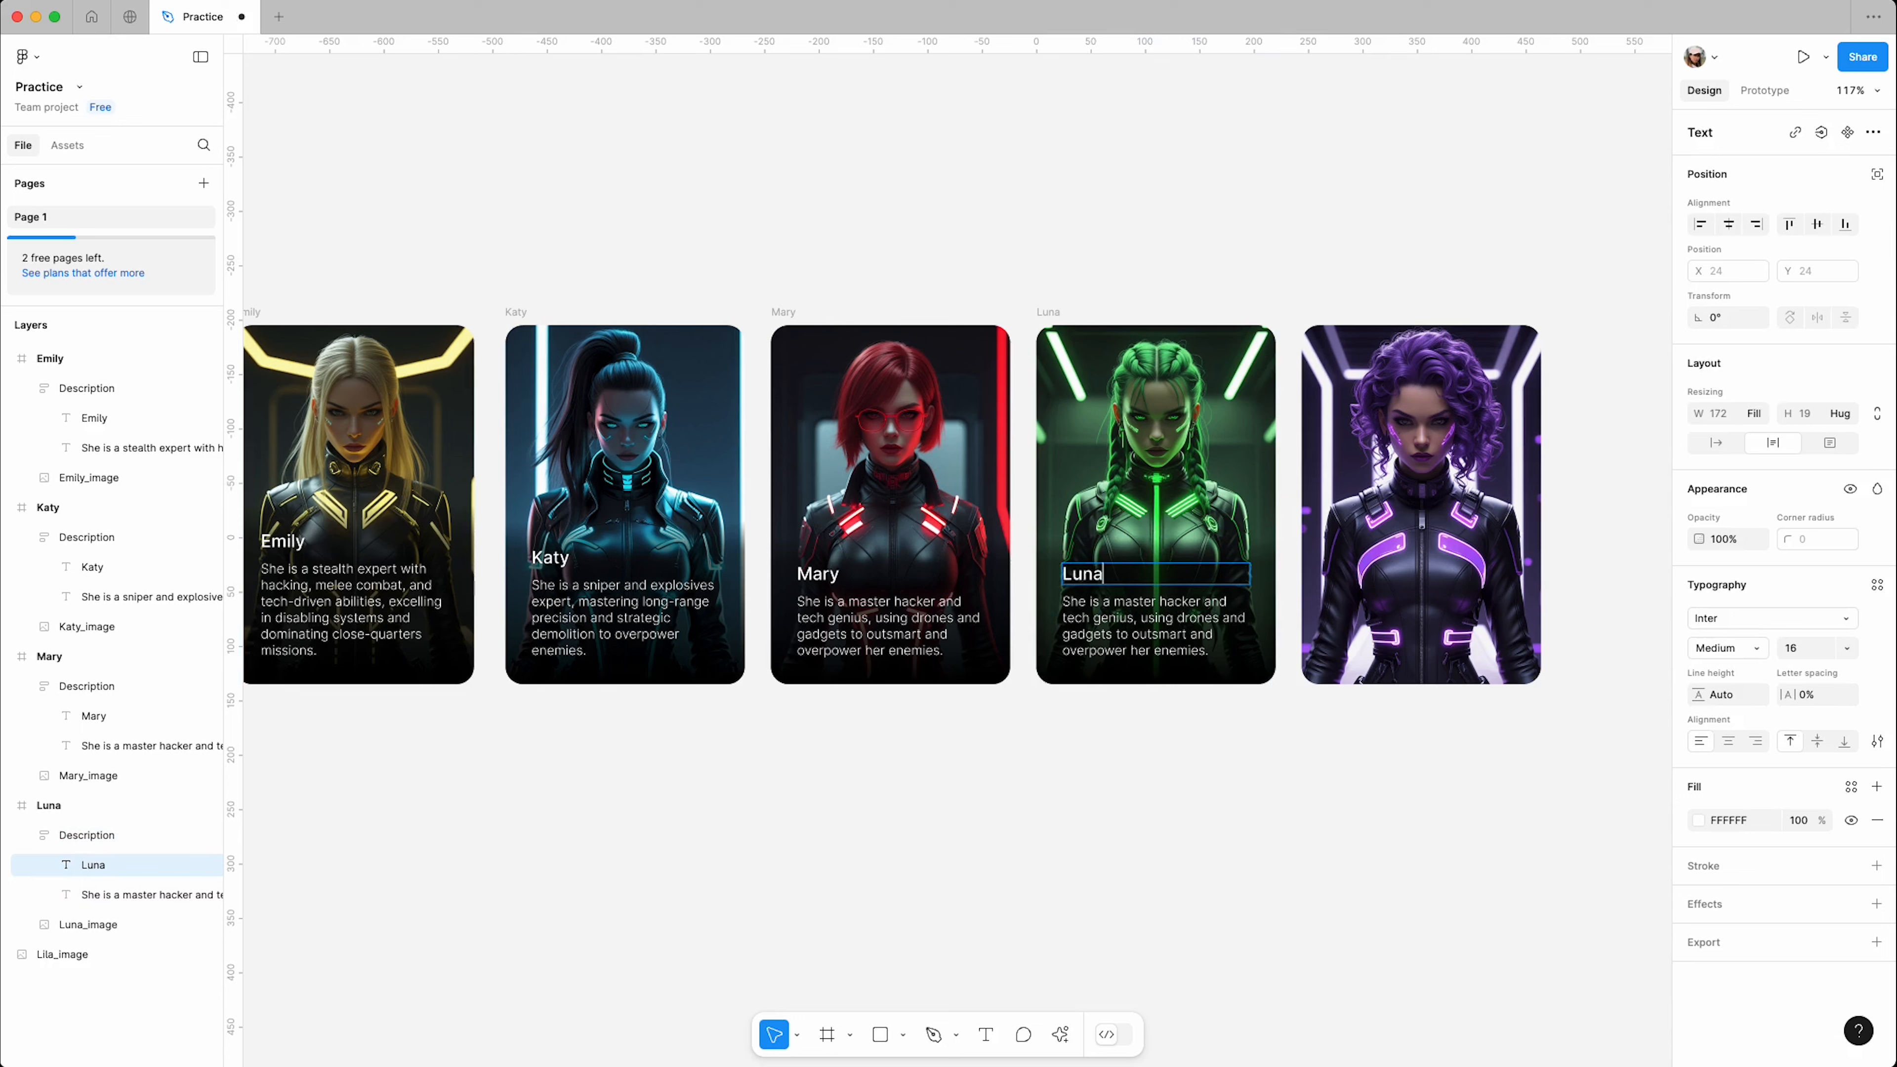
pyautogui.doubleClick(1122, 635)
pyautogui.press('super+v')
pyautogui.click(1227, 735)
# Step: Wrap the purple-haired character's image in its own frame and name the frame after the character in the image's layer name
pyautogui.rightClick(1400, 426)
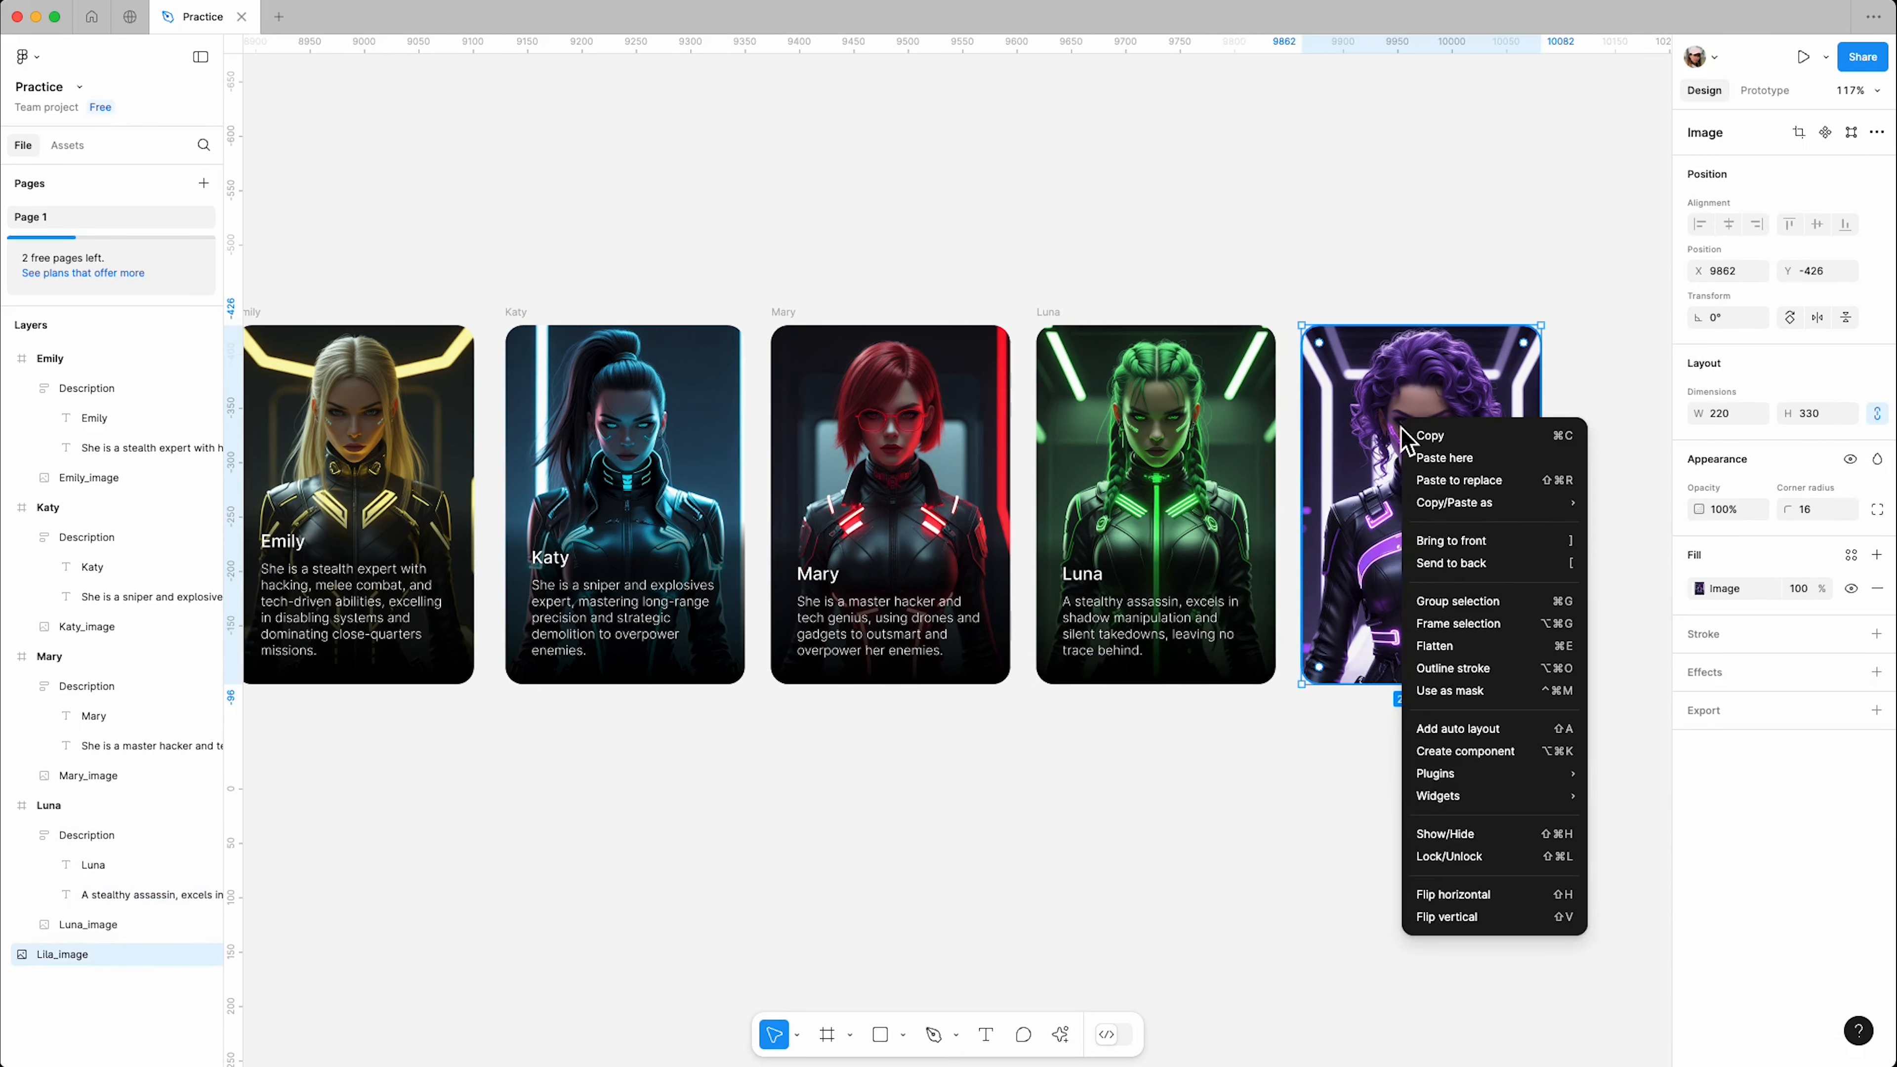
pyautogui.click(1458, 625)
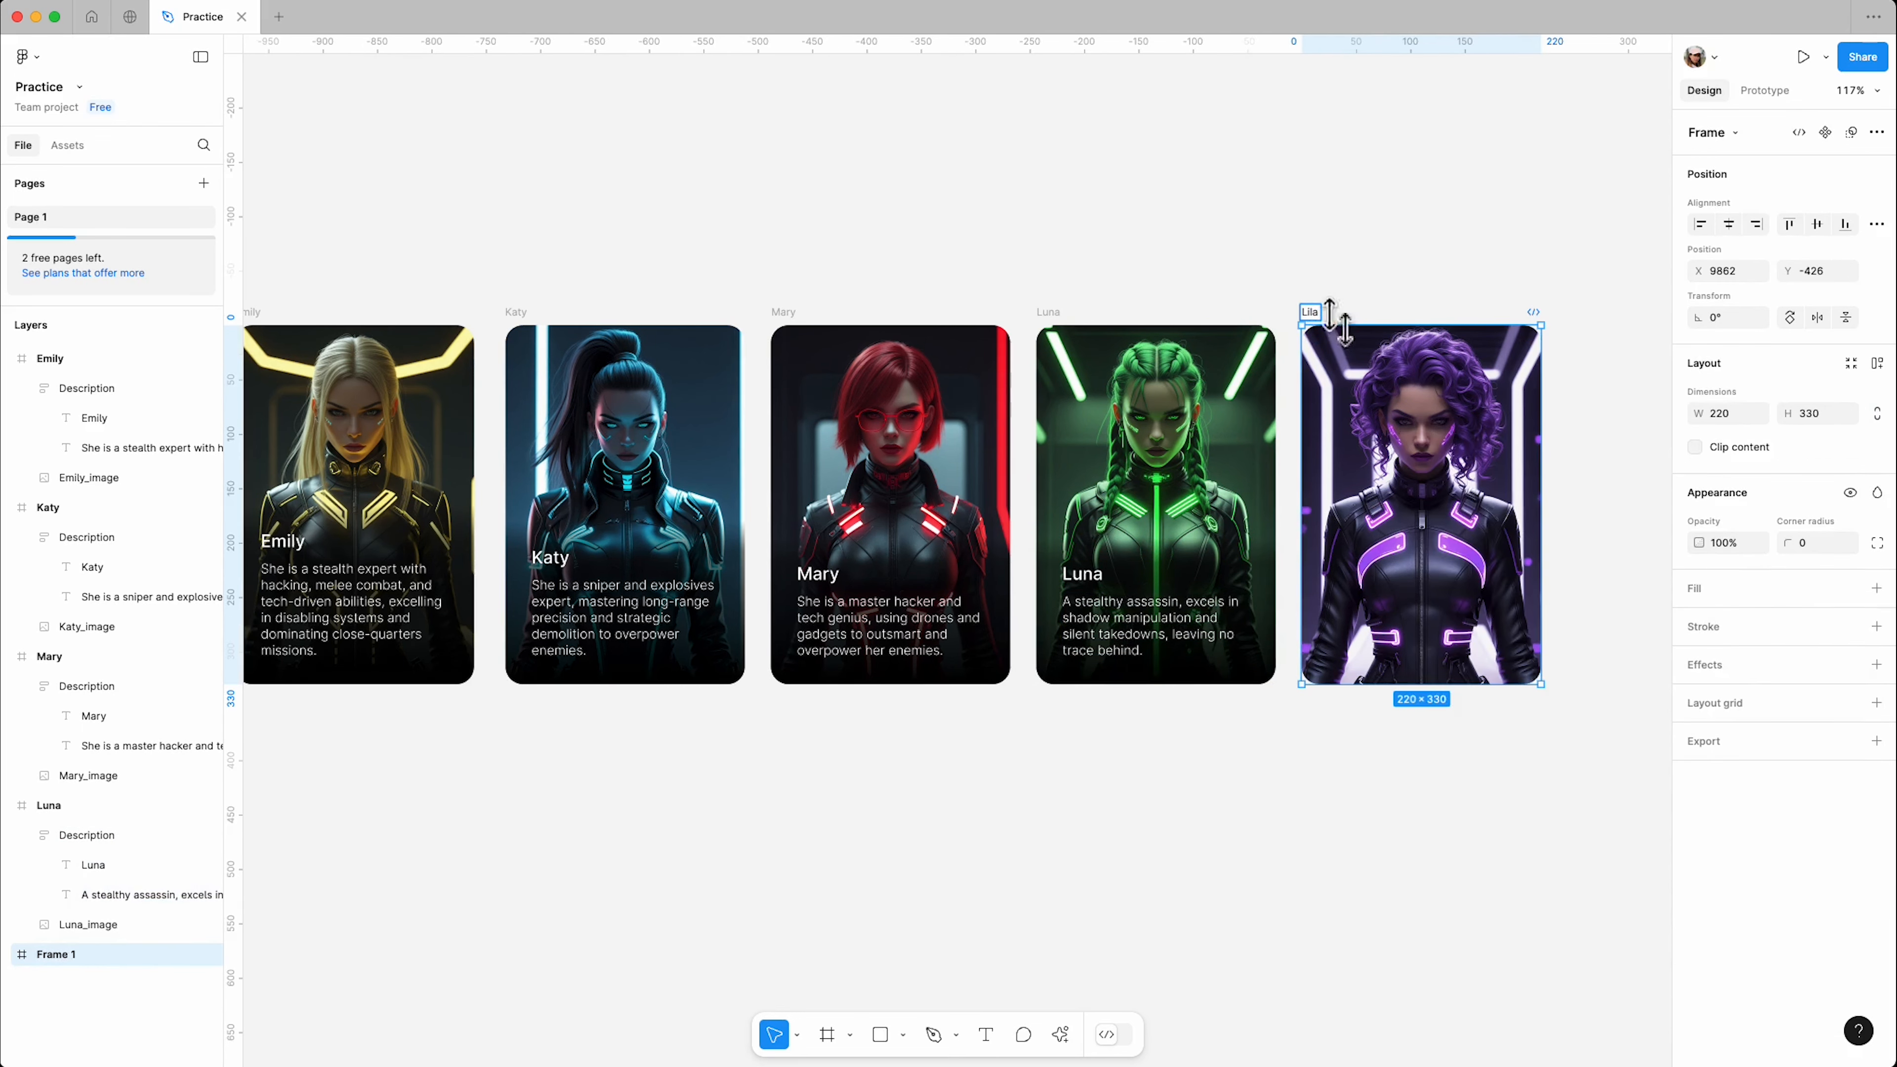
pyautogui.click(1572, 505)
# Step: Copy the fourth card's Description frame into the purple-haired character's frame
pyautogui.click(1240, 634)
pyautogui.press('super+c')
pyautogui.click(1341, 574)
pyautogui.press('super+v')
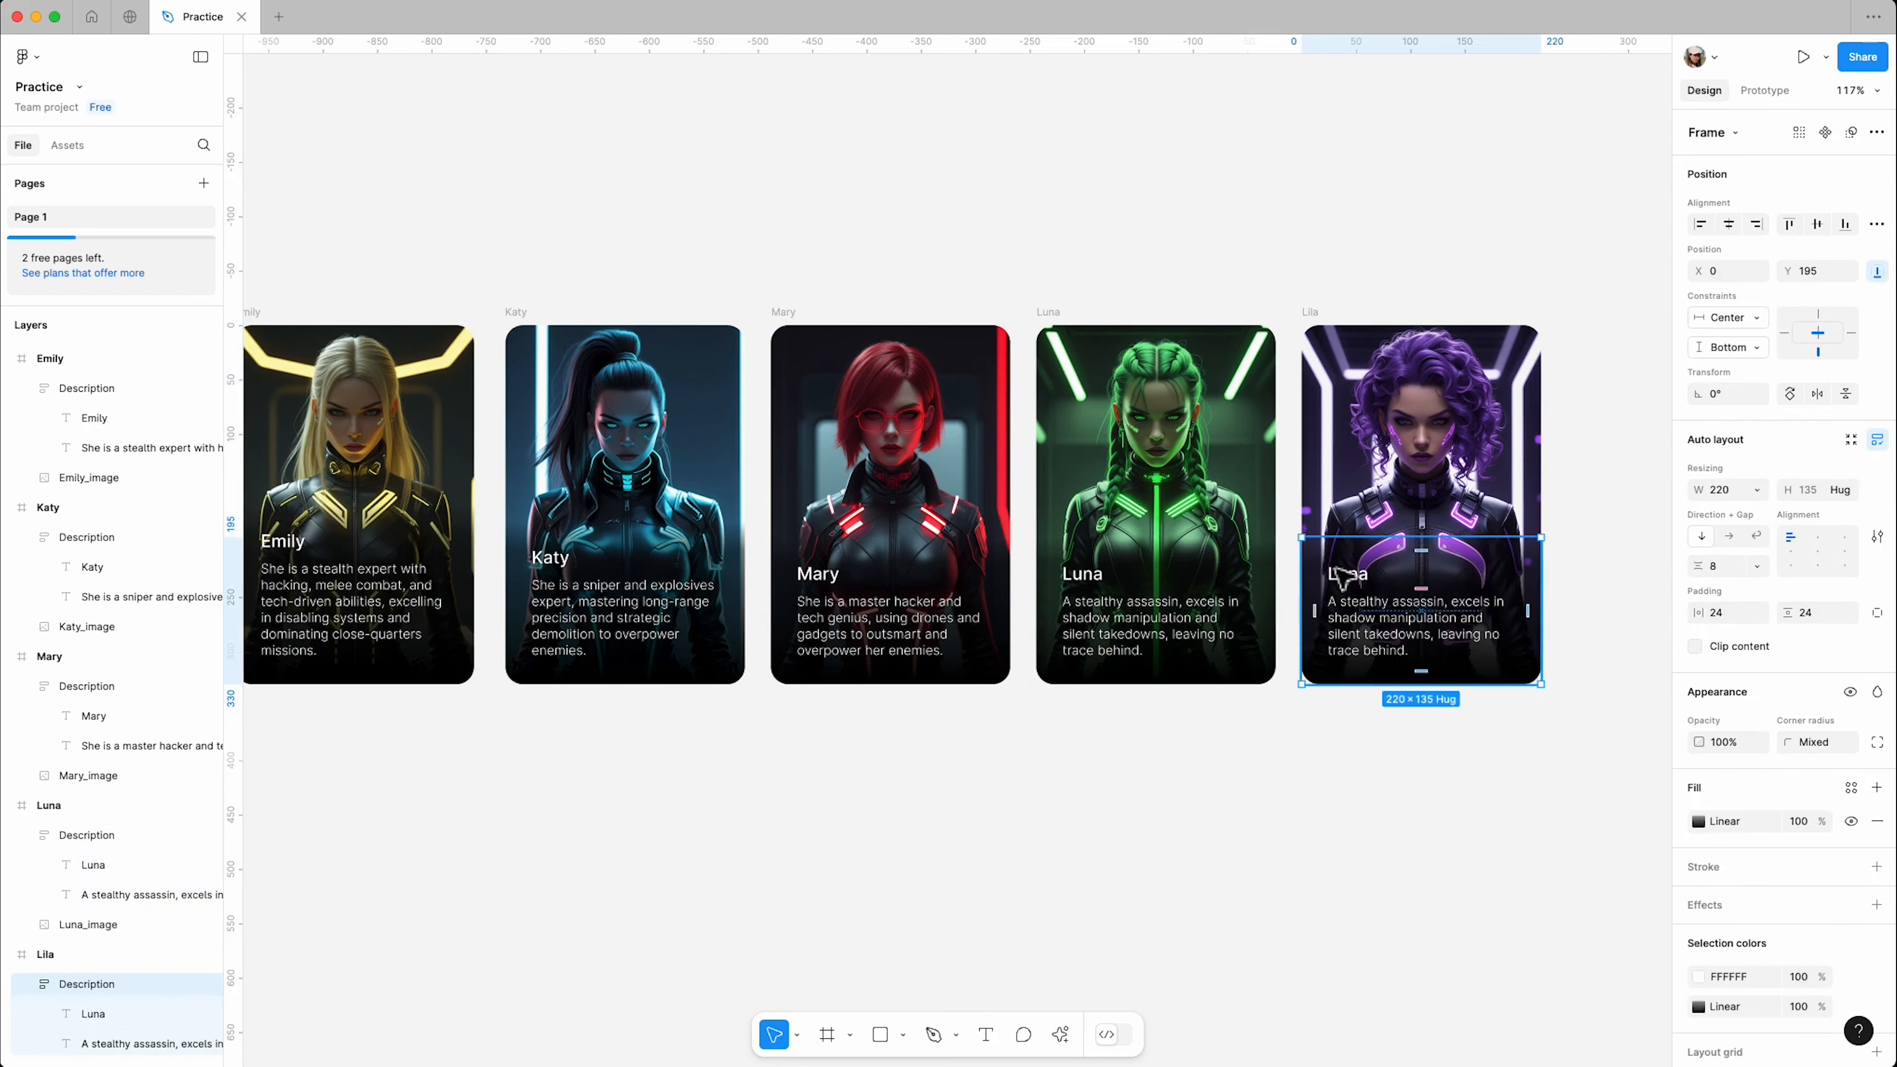
# Step: Enter the fifth card's character name and the description "A stealth expert, excels in infiltration and sabotage, using her agility and cunning to outsmart any opponent."
pyautogui.doubleClick(1341, 574)
pyautogui.write('Lila')
pyautogui.doubleClick(1370, 653)
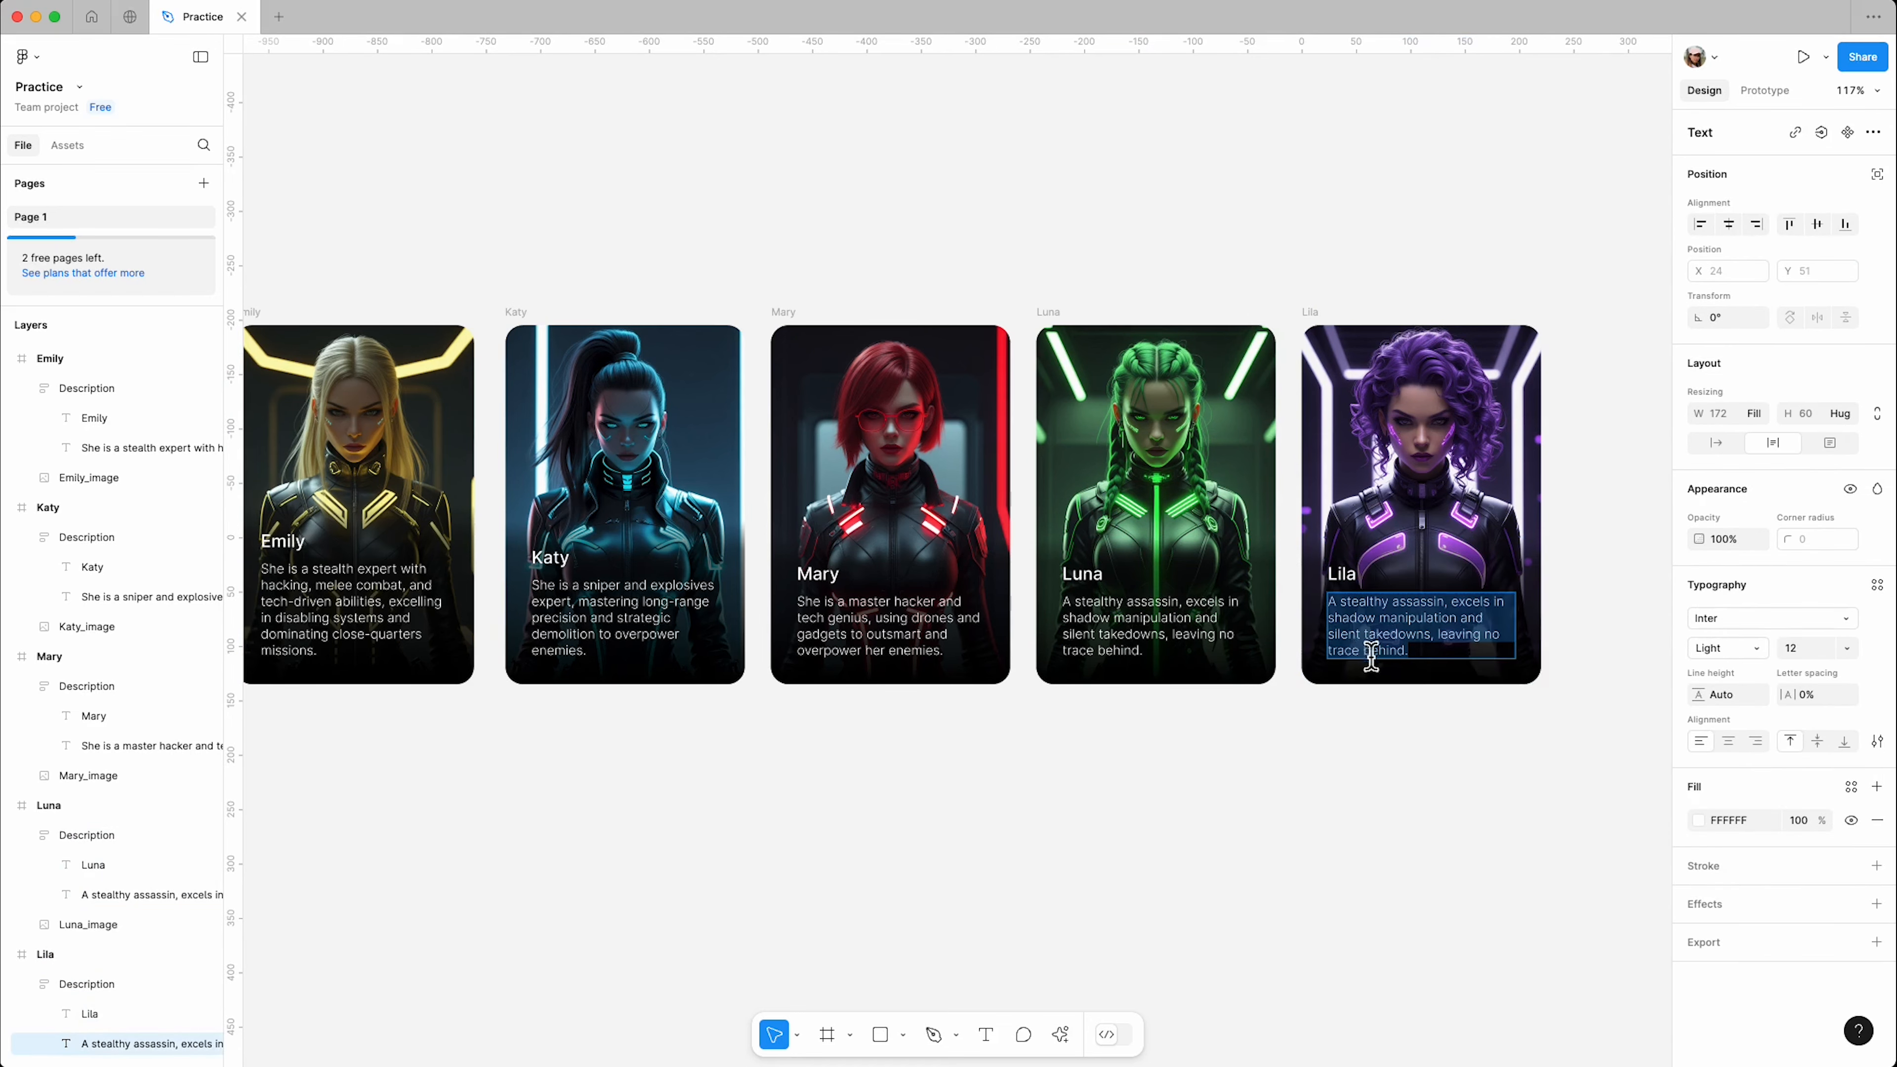
pyautogui.press('super+v')
pyautogui.click(1588, 690)
# Step: Turn on Clip content for all five card frames
pyautogui.scroll(-3, 1588, 691)
pyautogui.press('super+a')
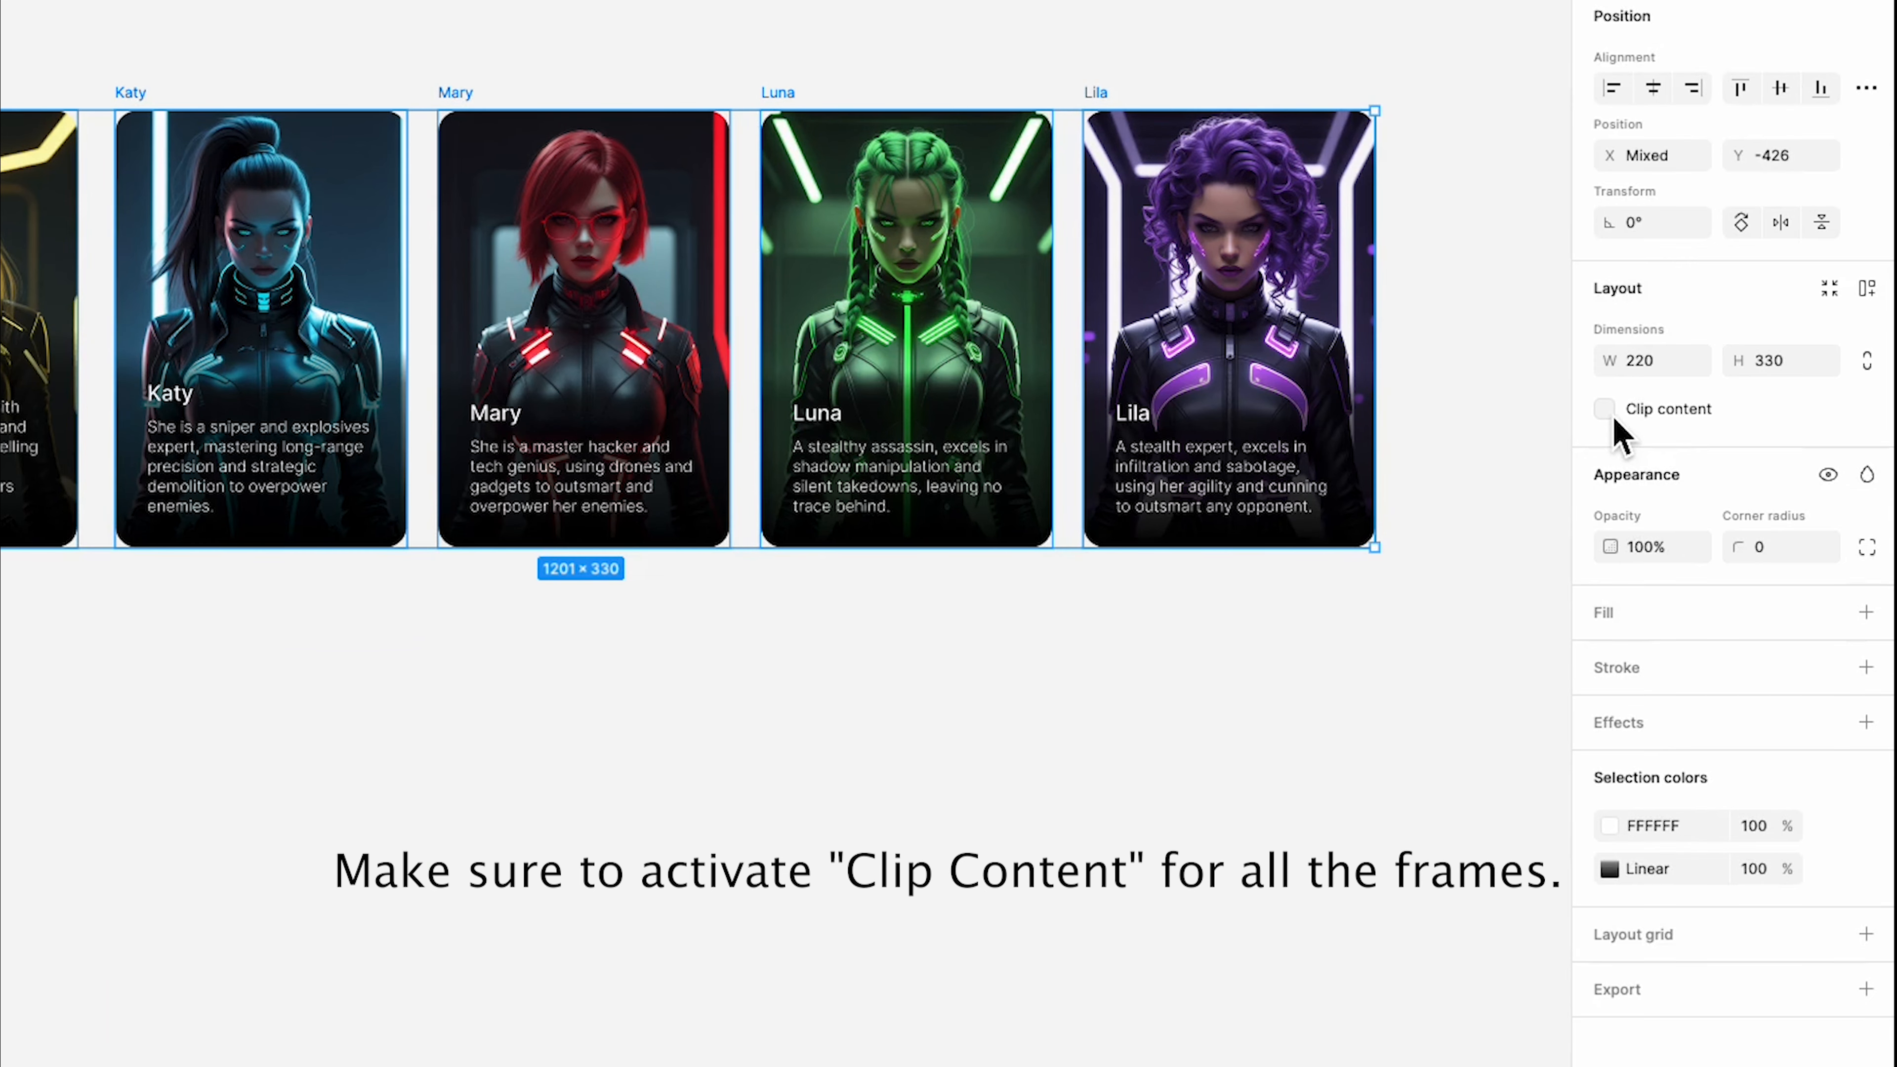
pyautogui.click(1607, 412)
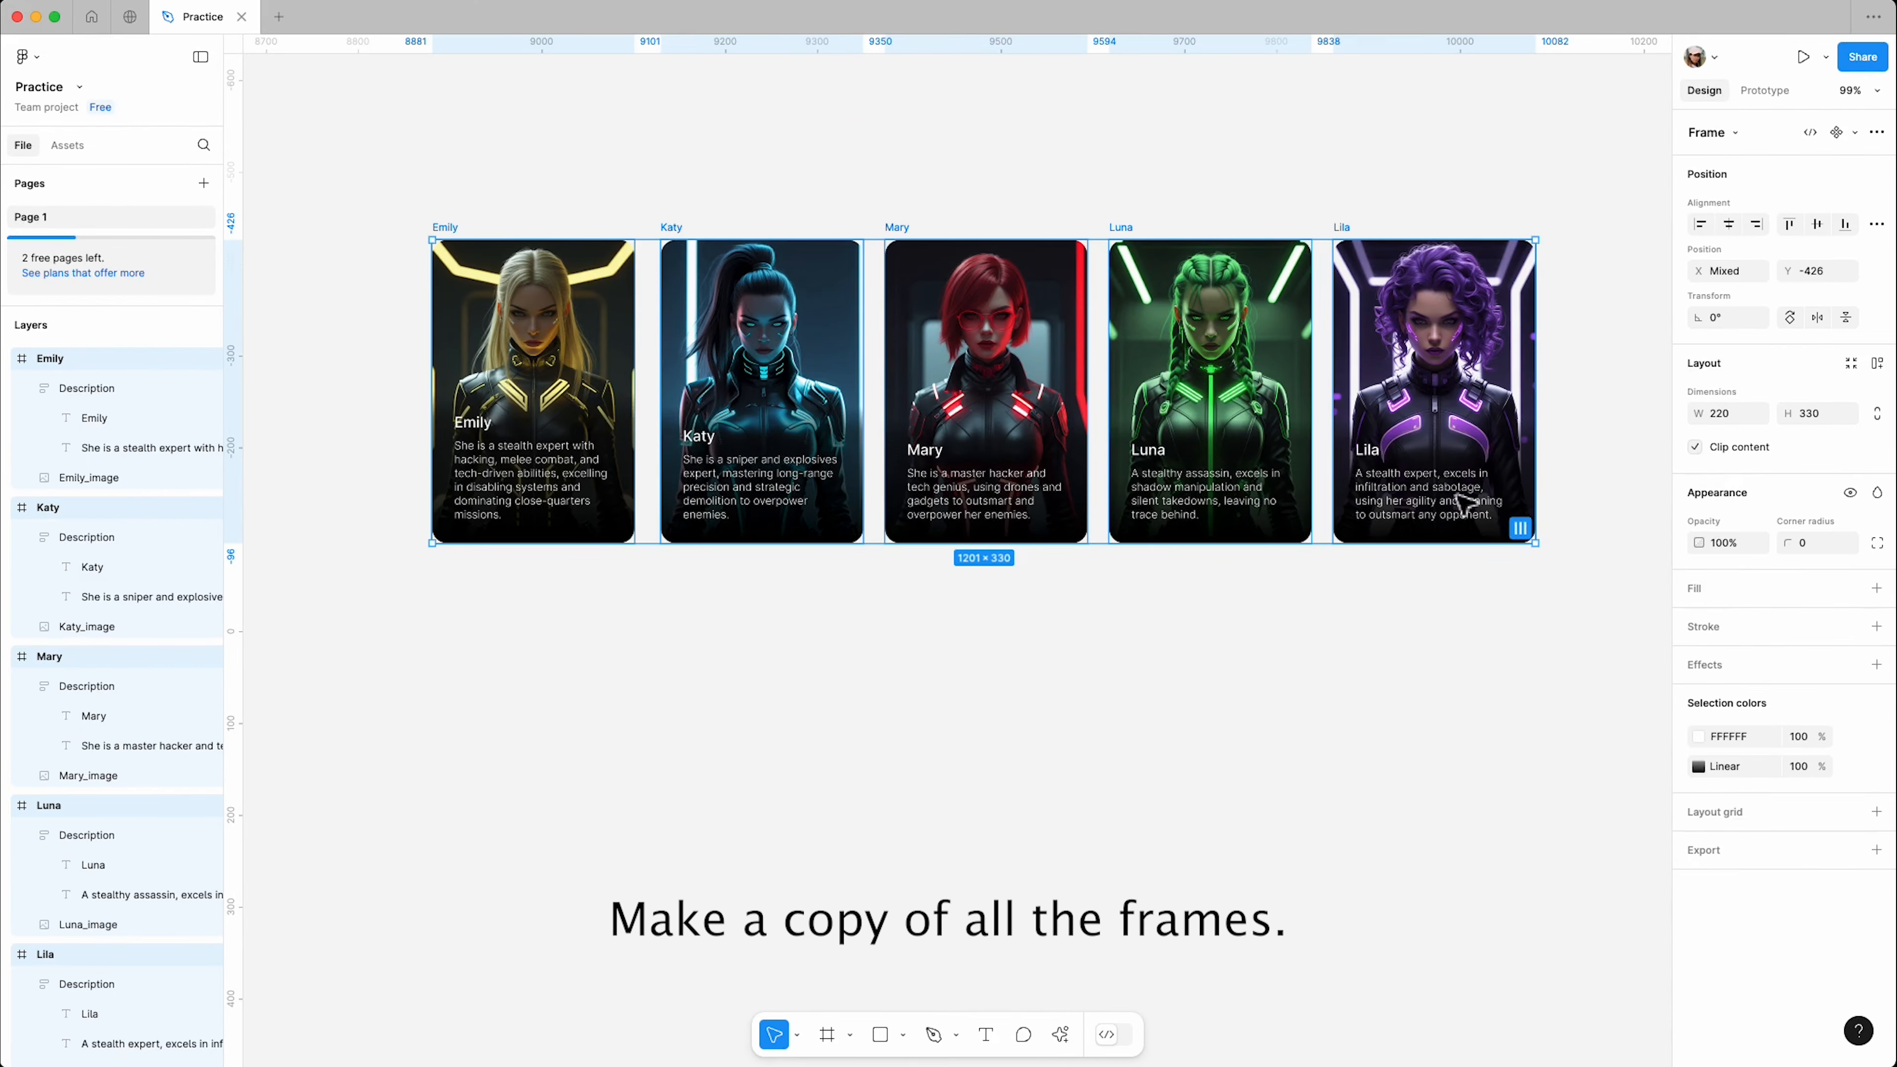
# Step: Duplicate all five card frames as a second row directly below the originals, at Y -14
pyautogui.moveTo(1468, 448); pyautogui.dragTo(1475, 822)
pyautogui.scroll(-3, 1404, 732)
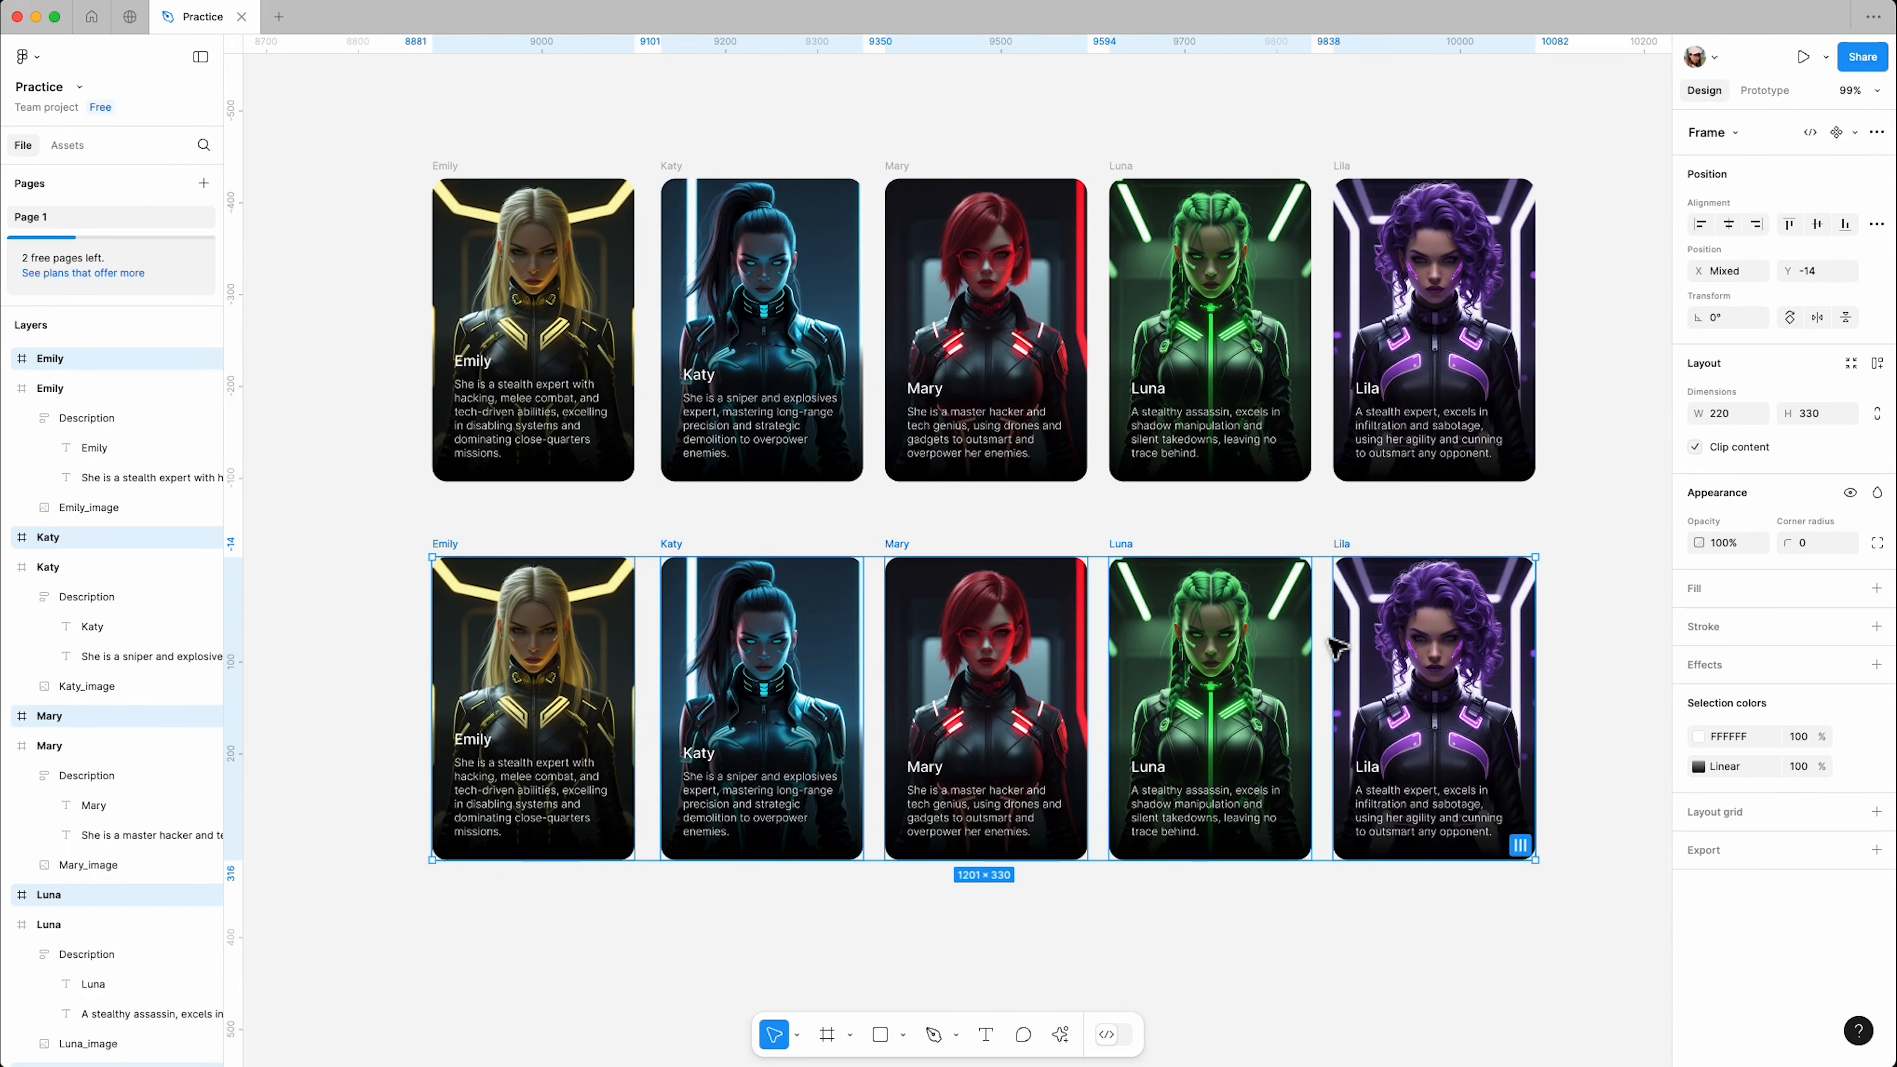
pyautogui.click(1574, 606)
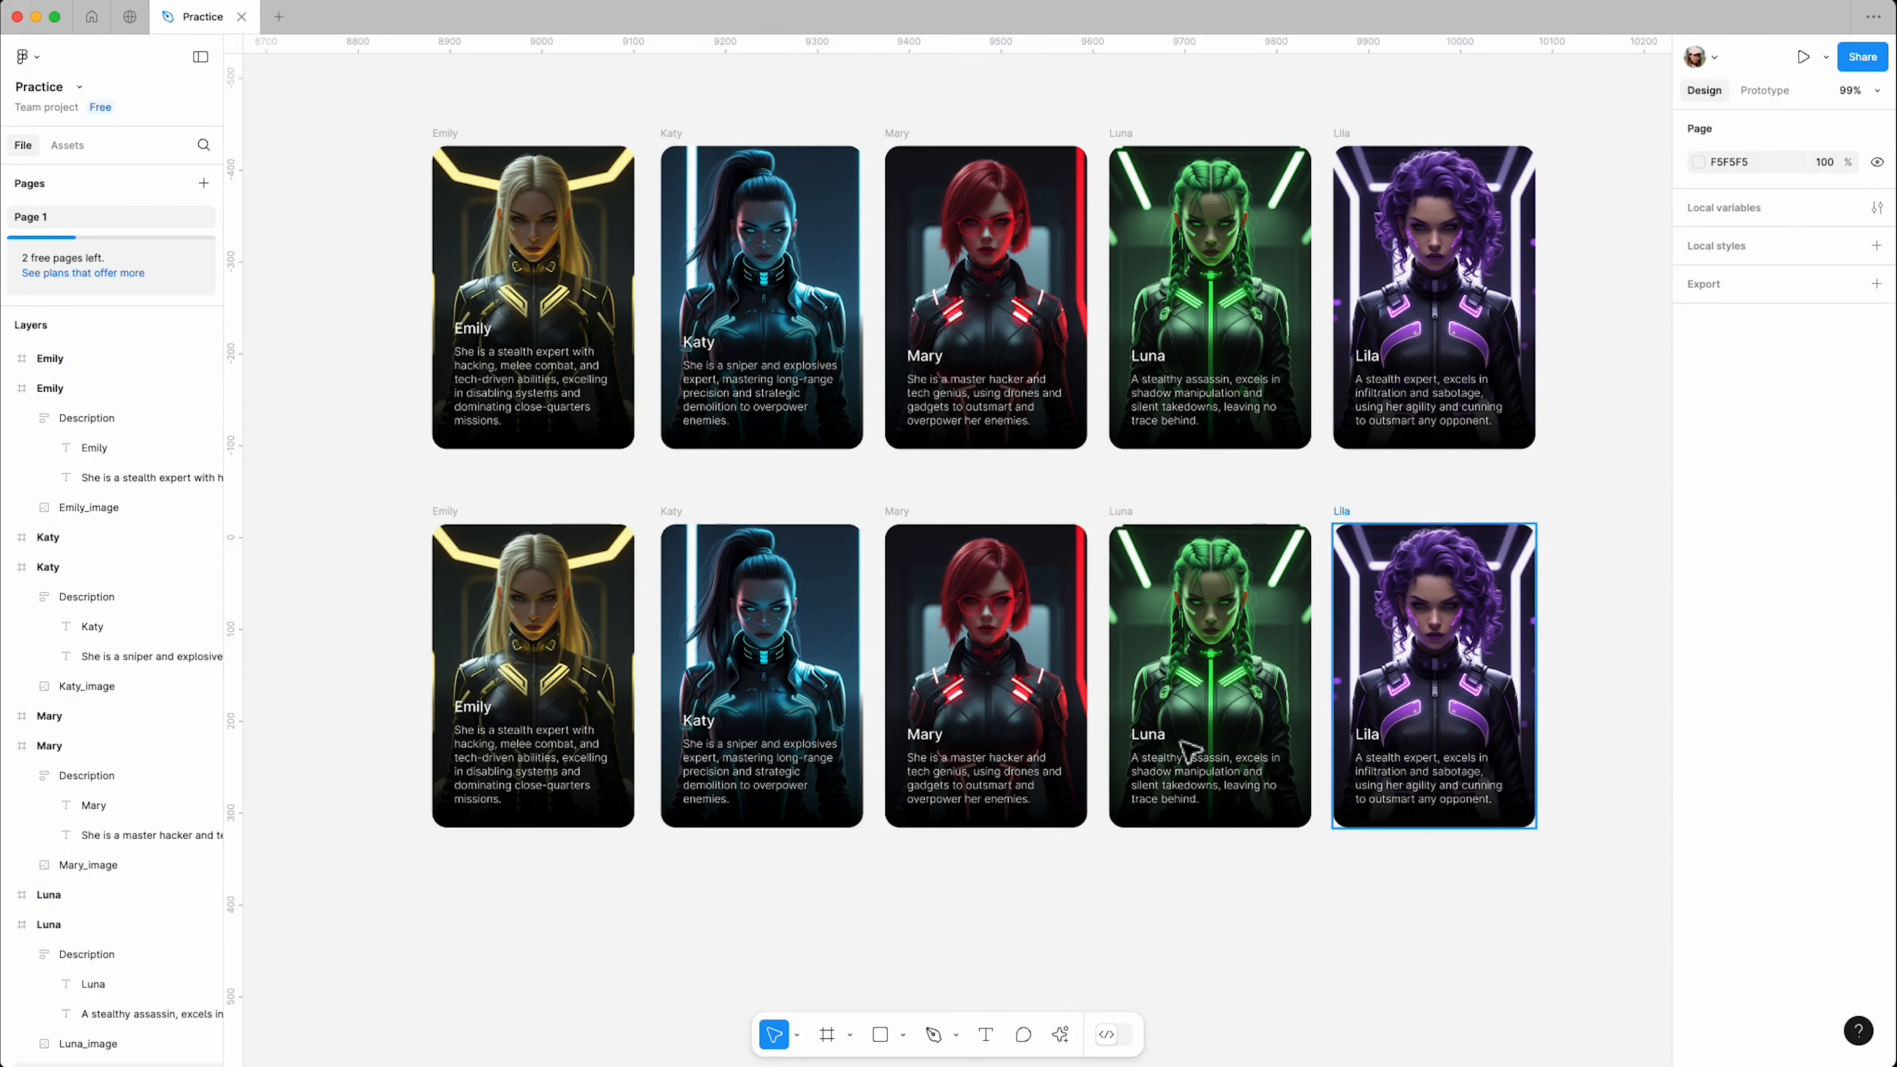
# Step: Hide the Description frames of the first and second cards in the duplicated row
pyautogui.click(508, 654)
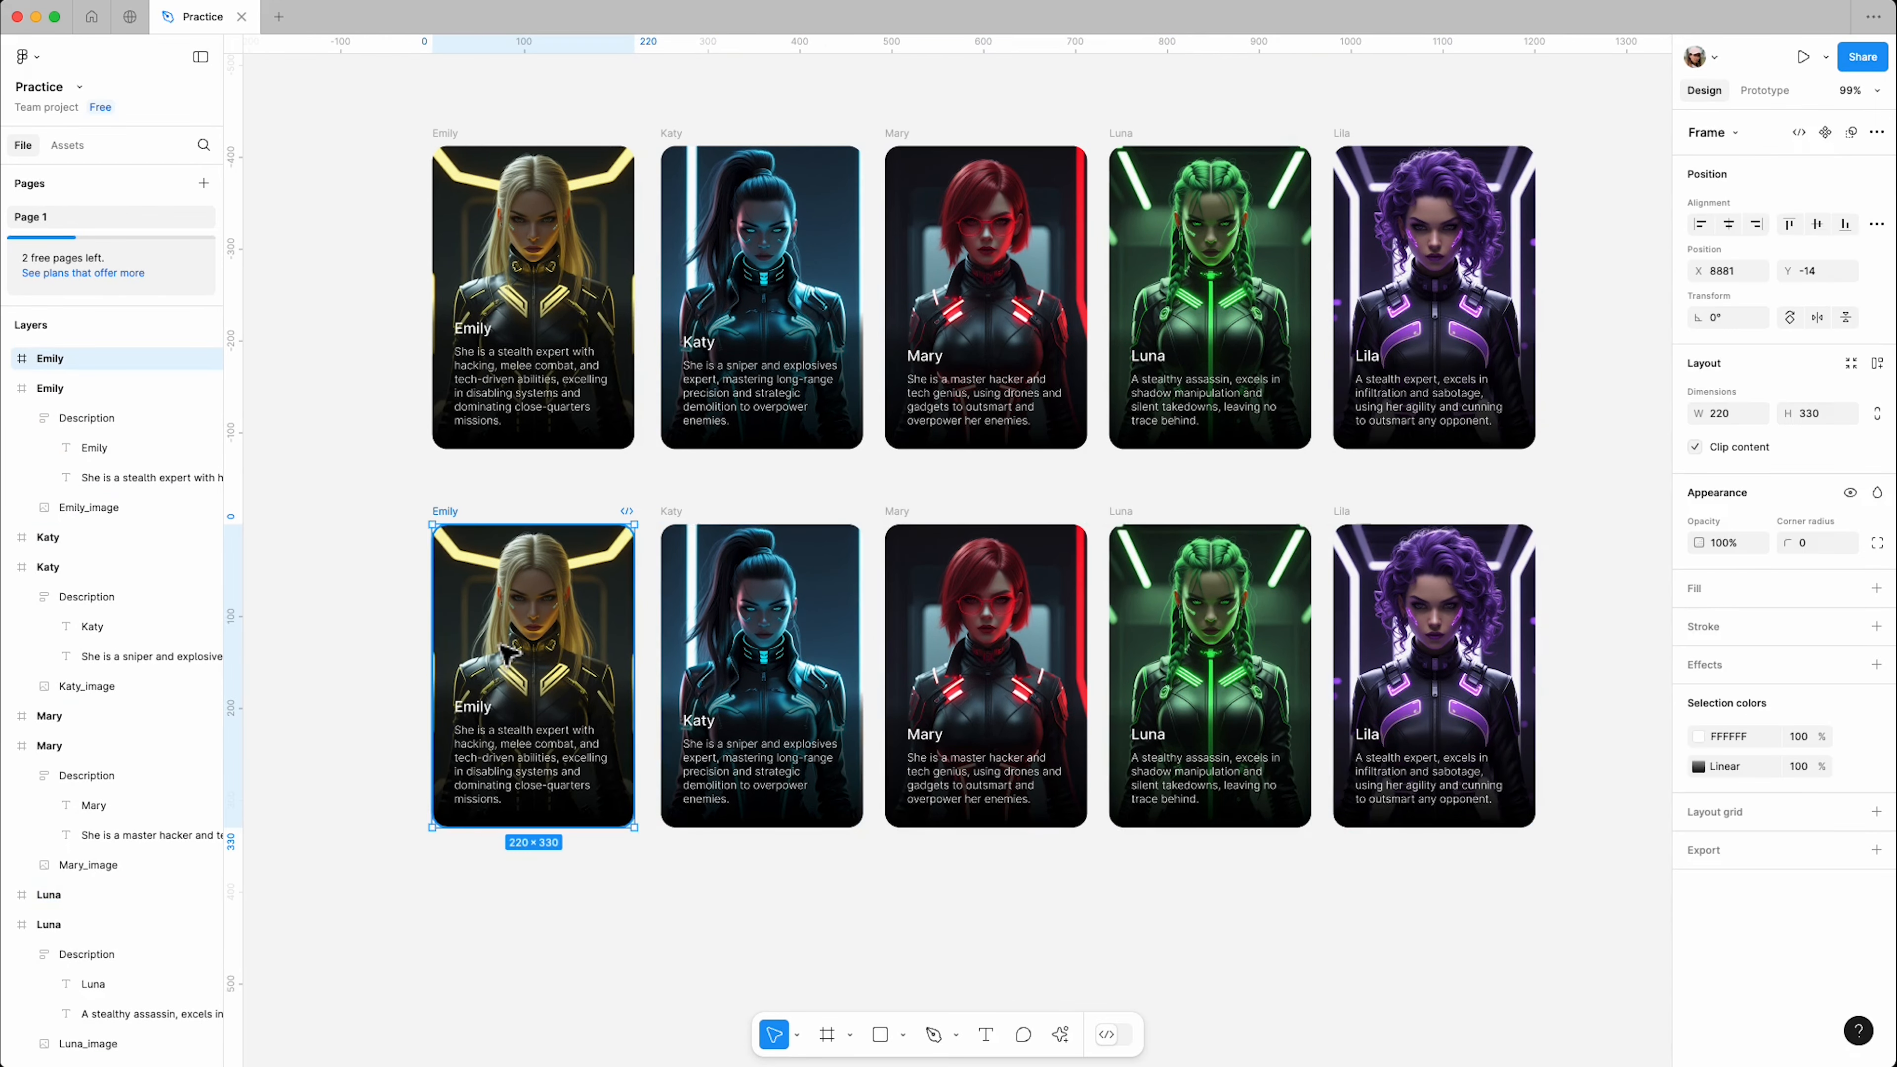
pyautogui.click(10, 360)
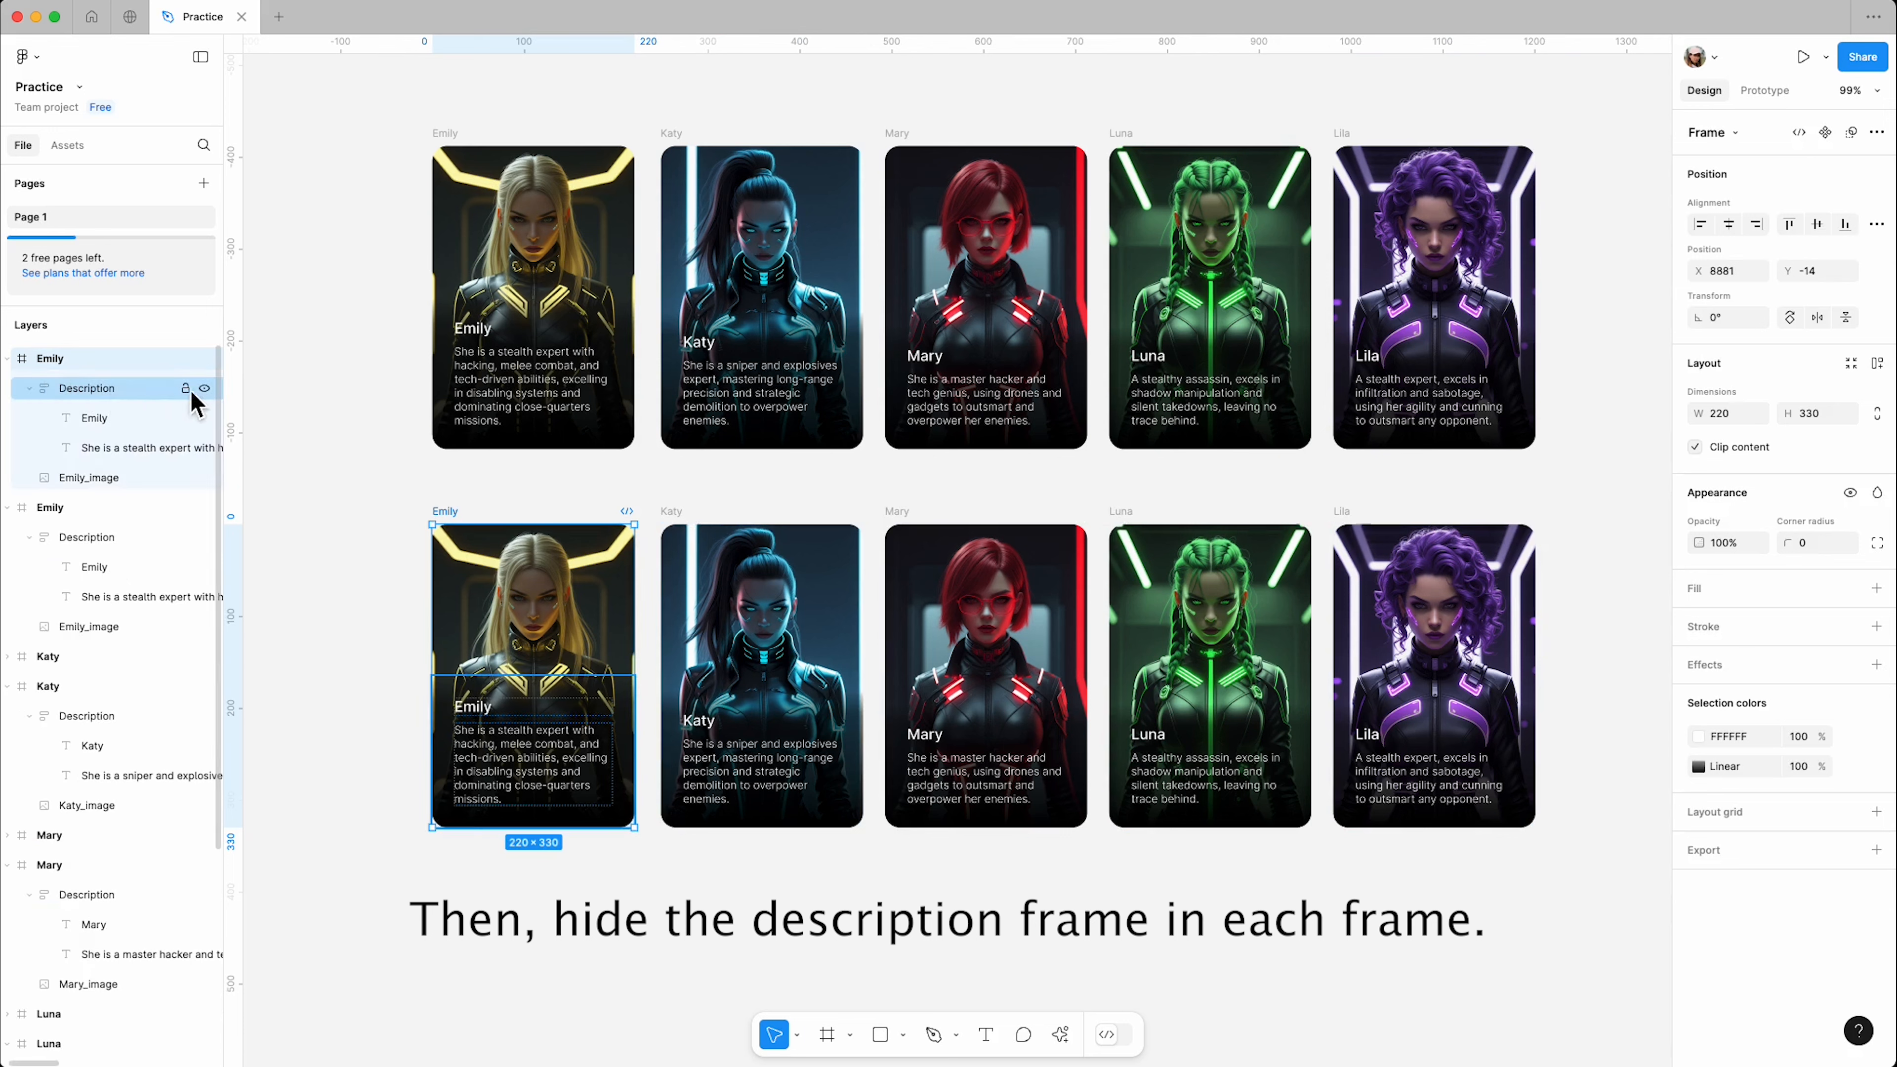
pyautogui.click(204, 388)
pyautogui.click(675, 511)
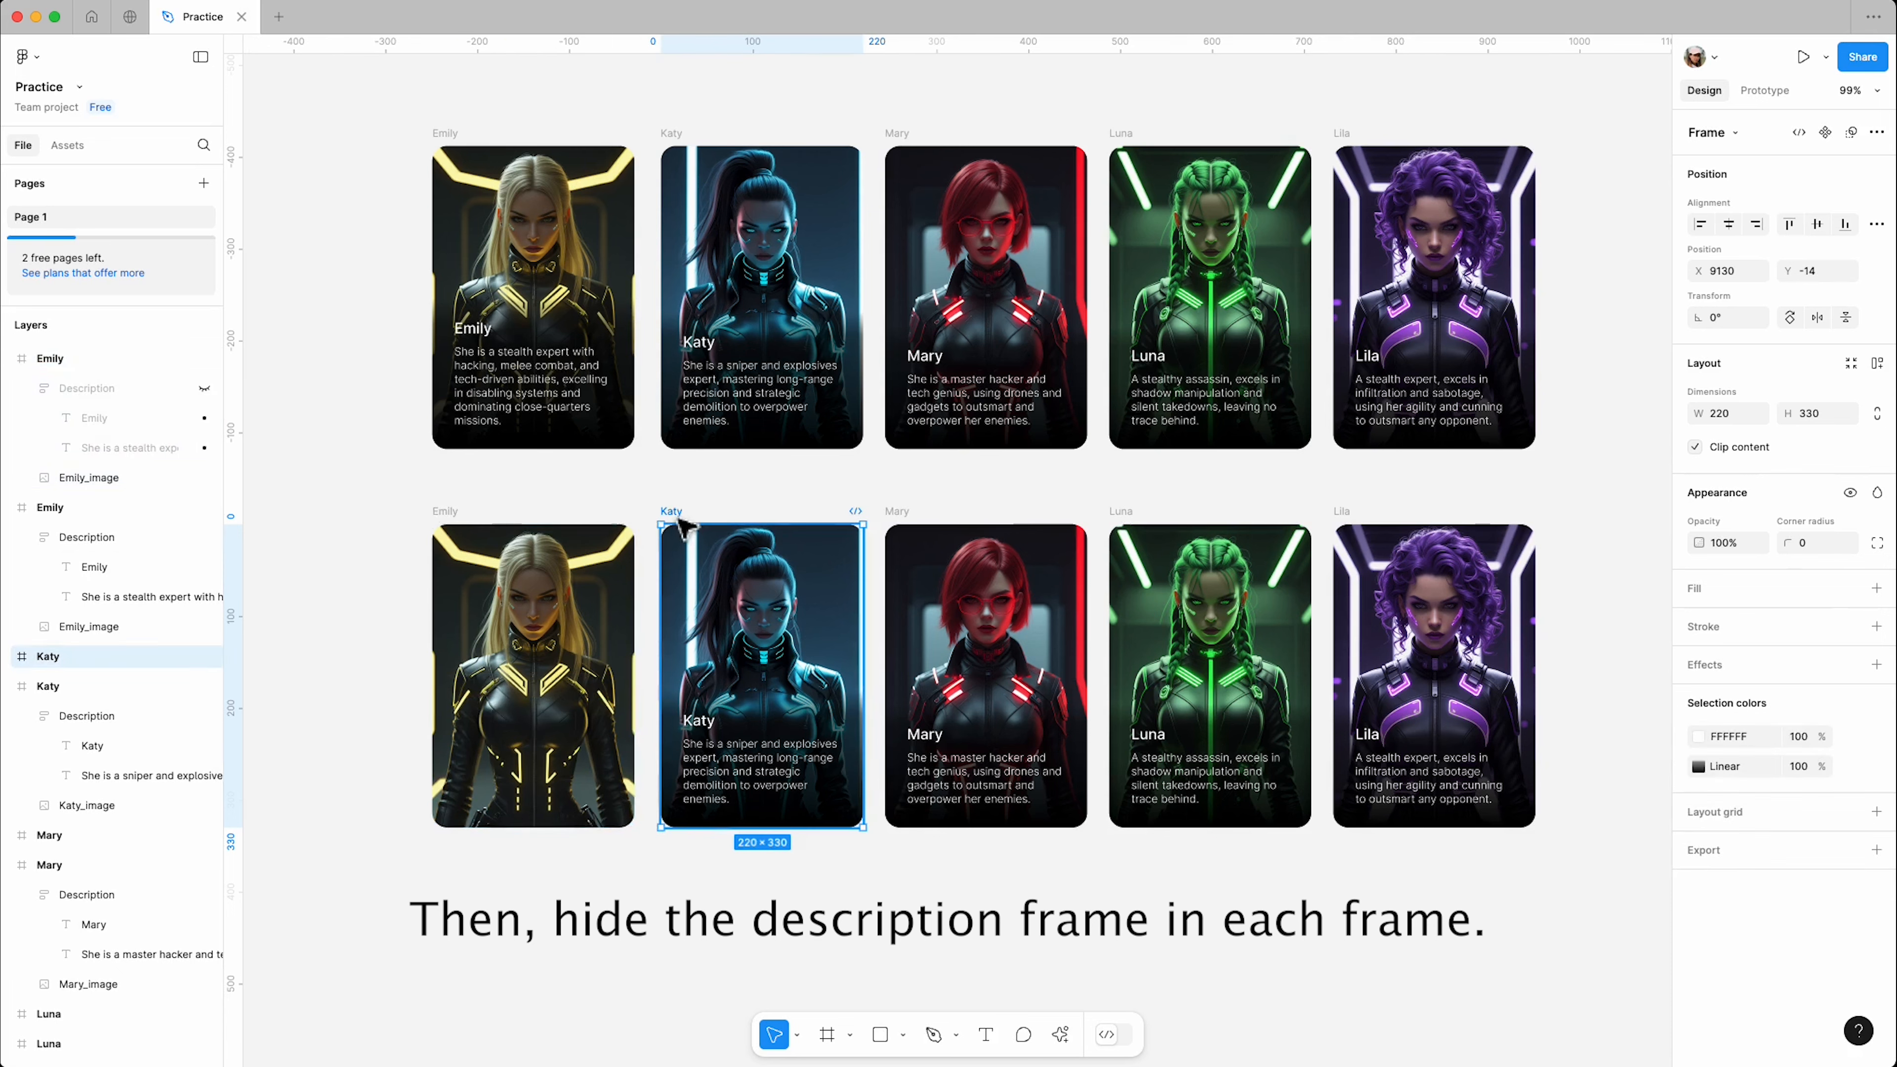
pyautogui.click(10, 657)
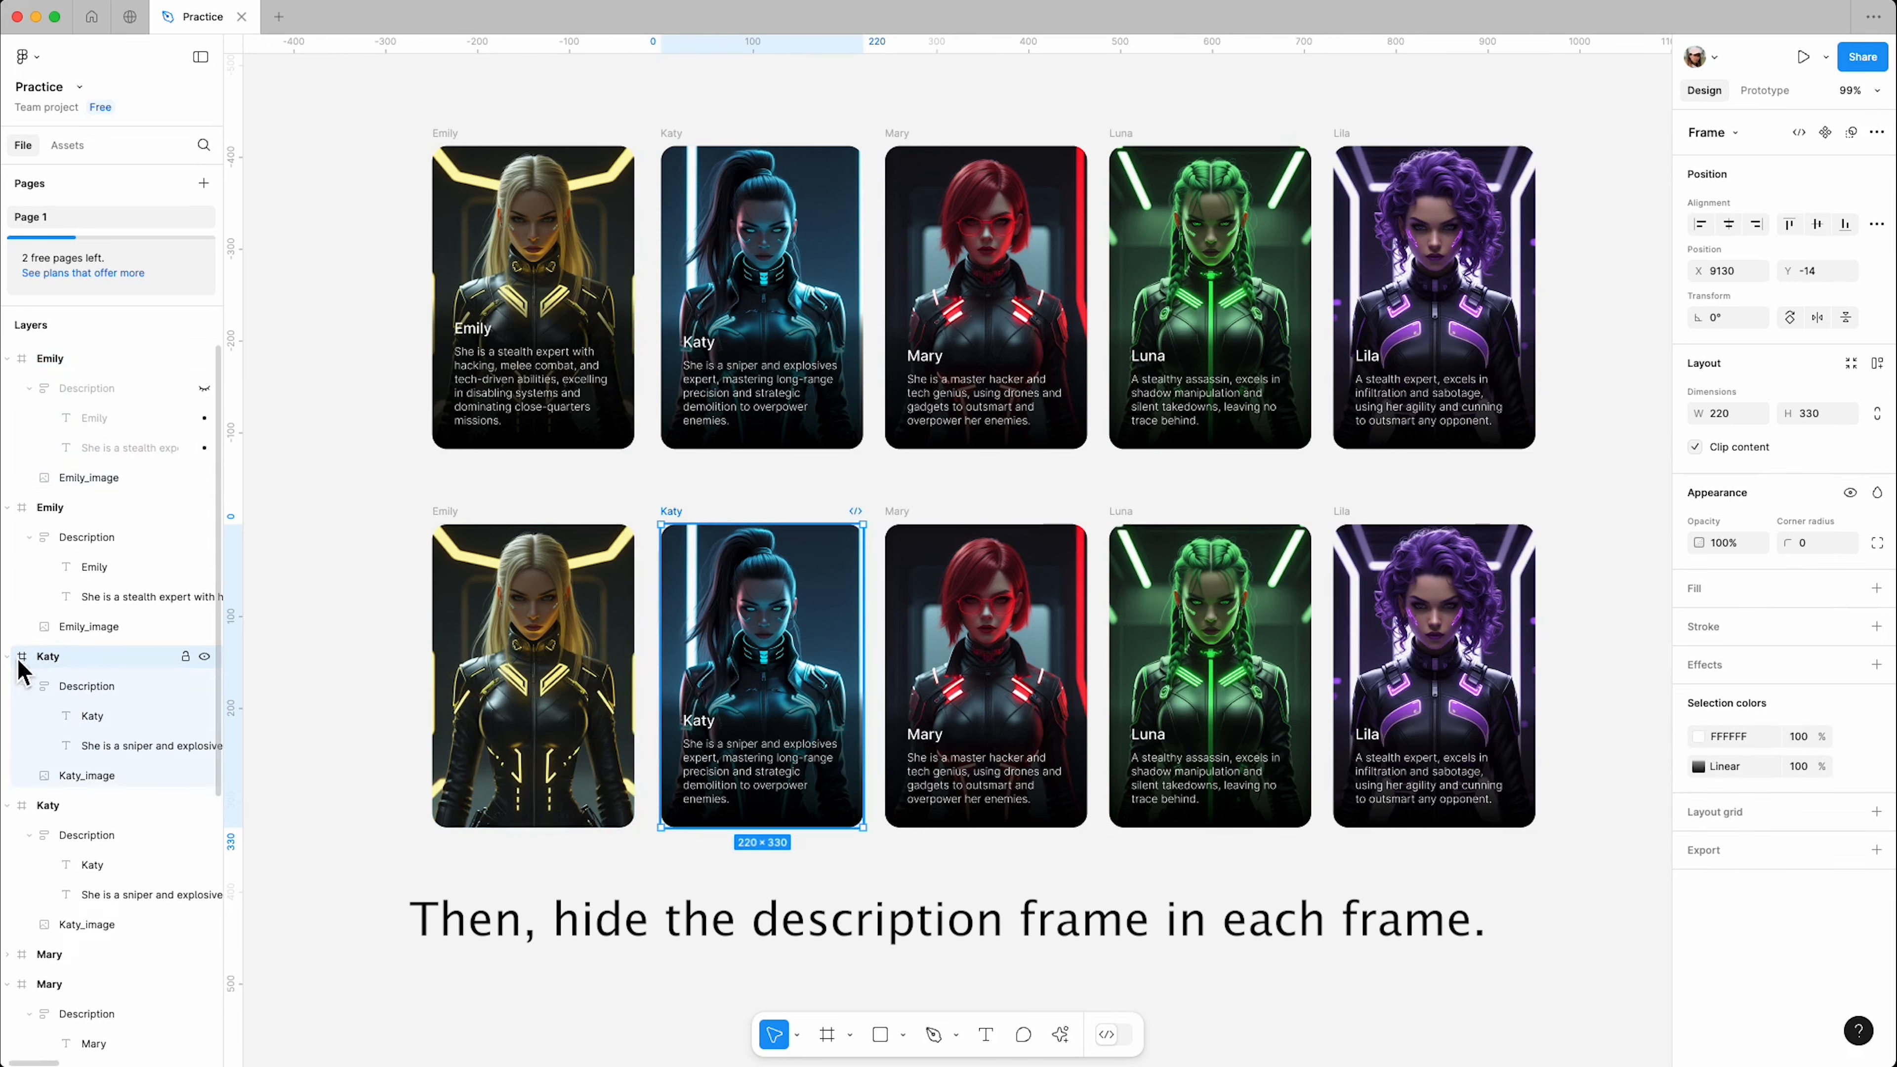
pyautogui.click(204, 686)
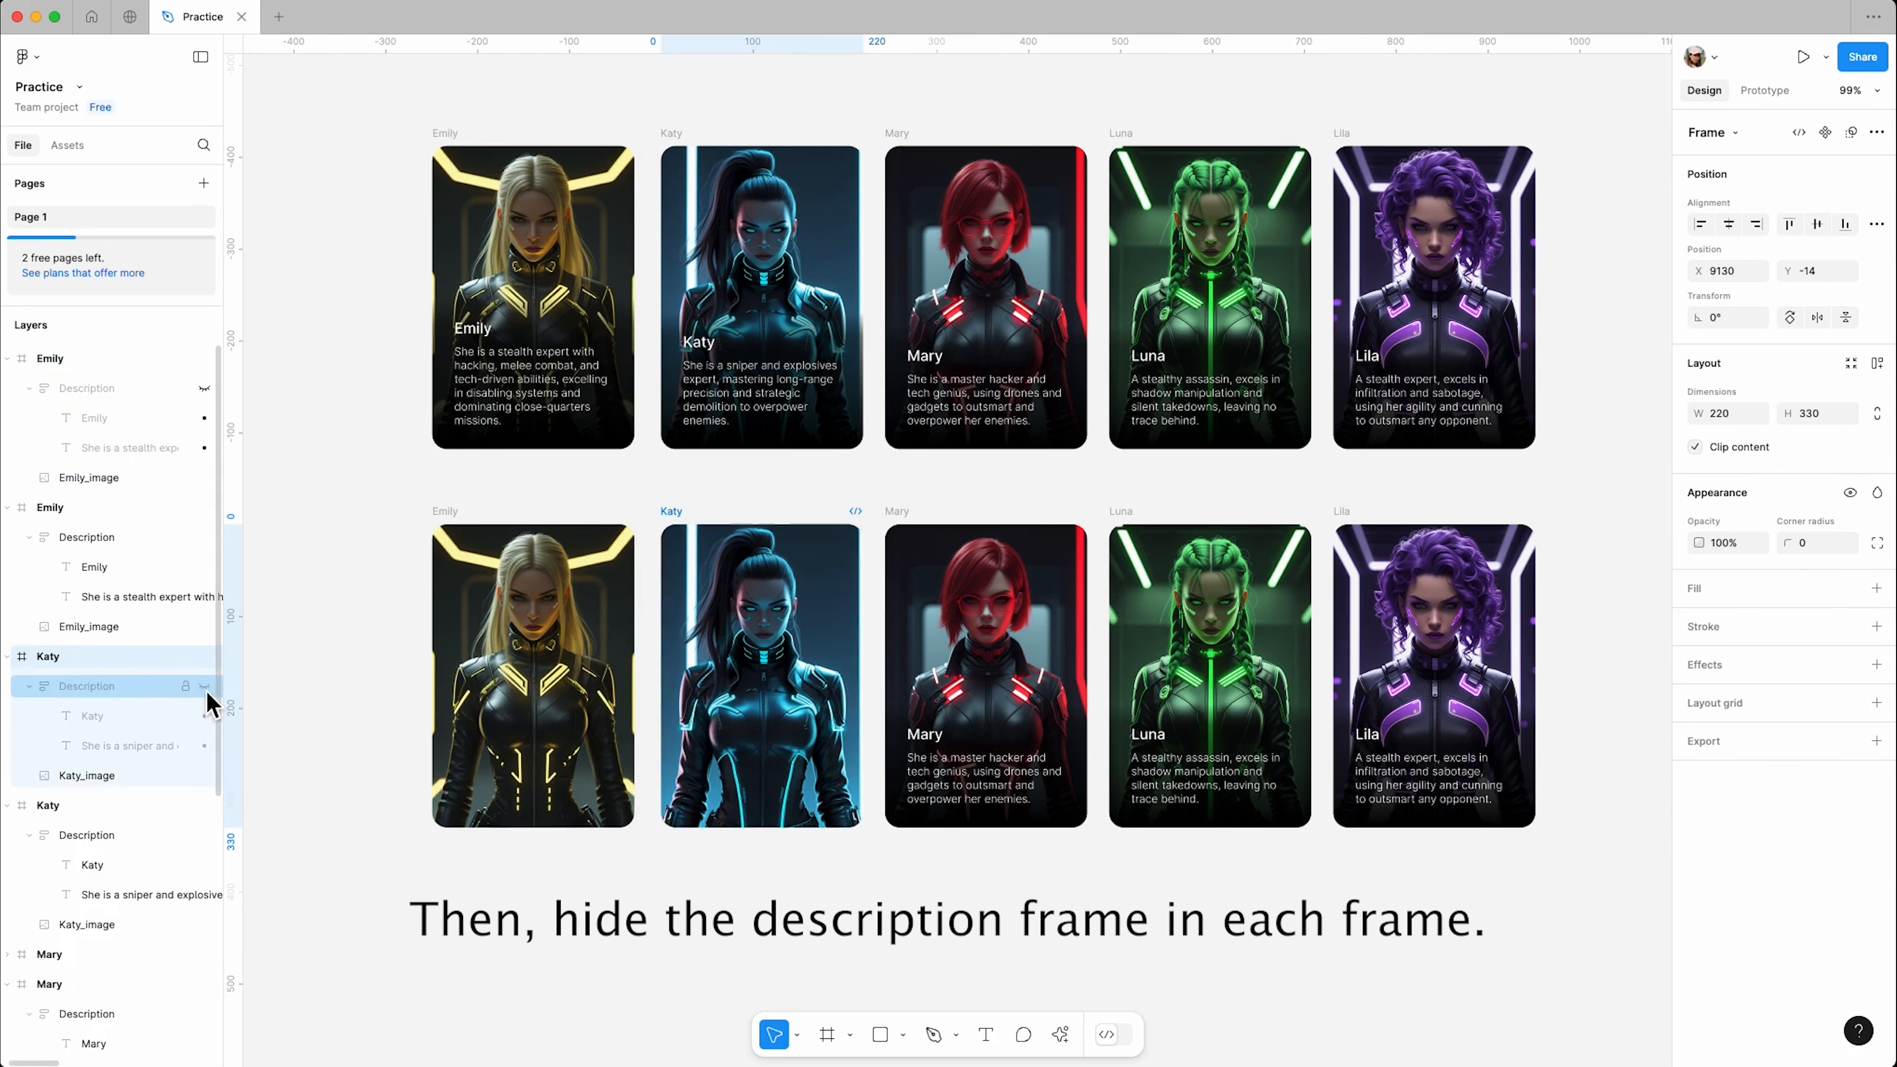
# Step: Hide the Description frames of the third, fourth and fifth cards in the duplicated row
pyautogui.click(896, 512)
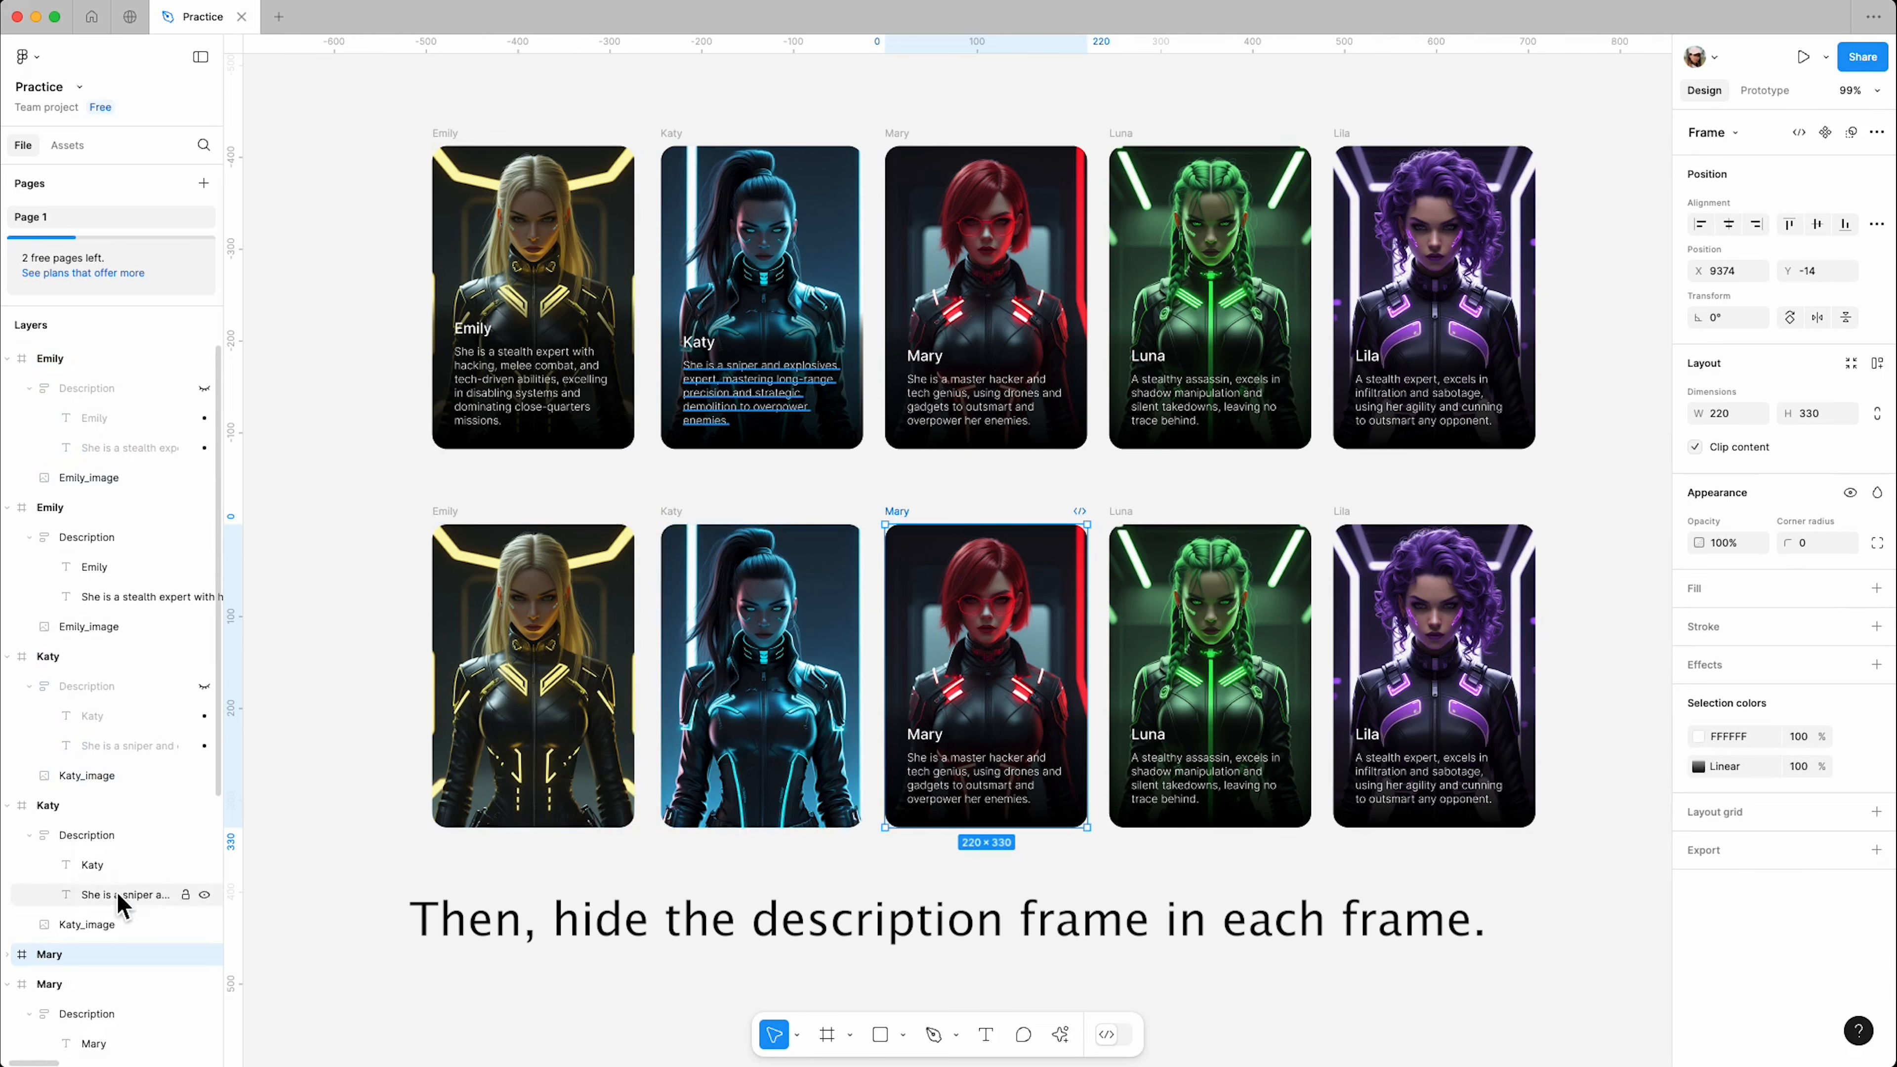
pyautogui.scroll(-2, 112, 904)
pyautogui.click(9, 842)
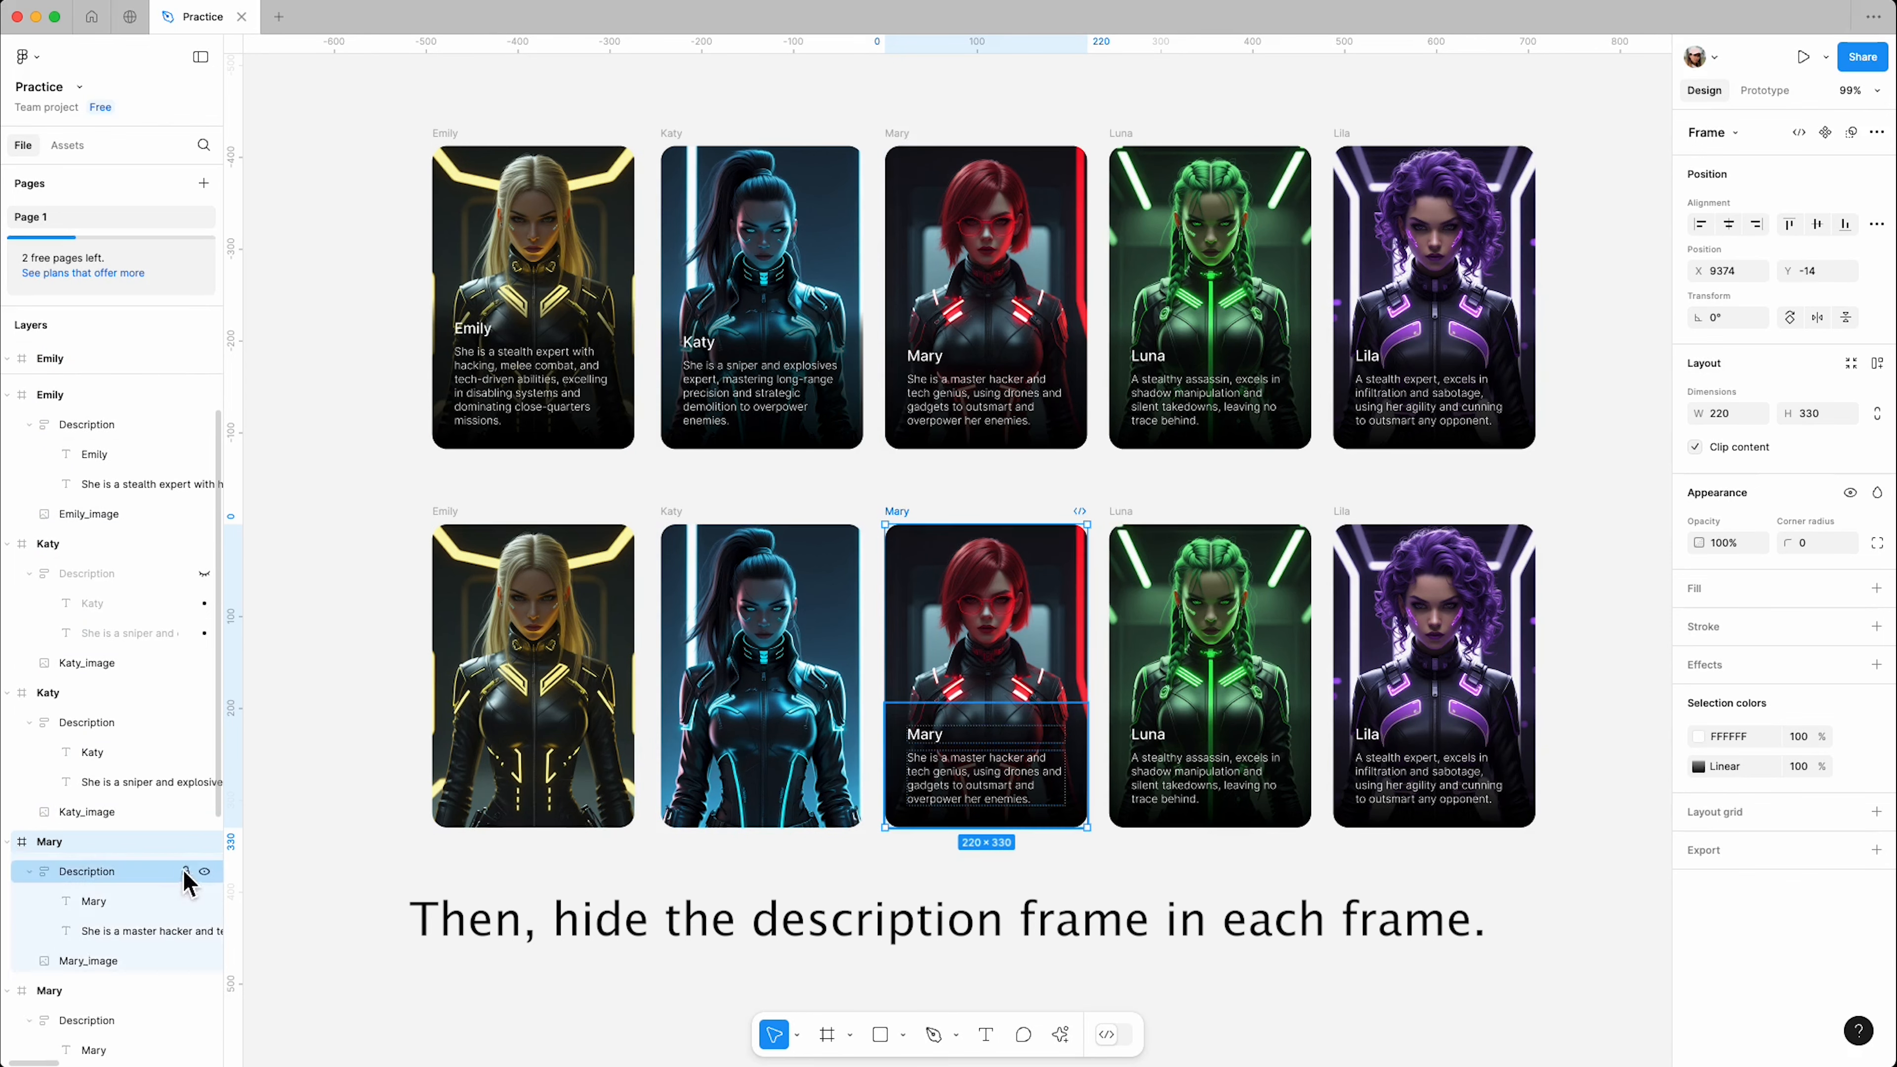
pyautogui.click(205, 871)
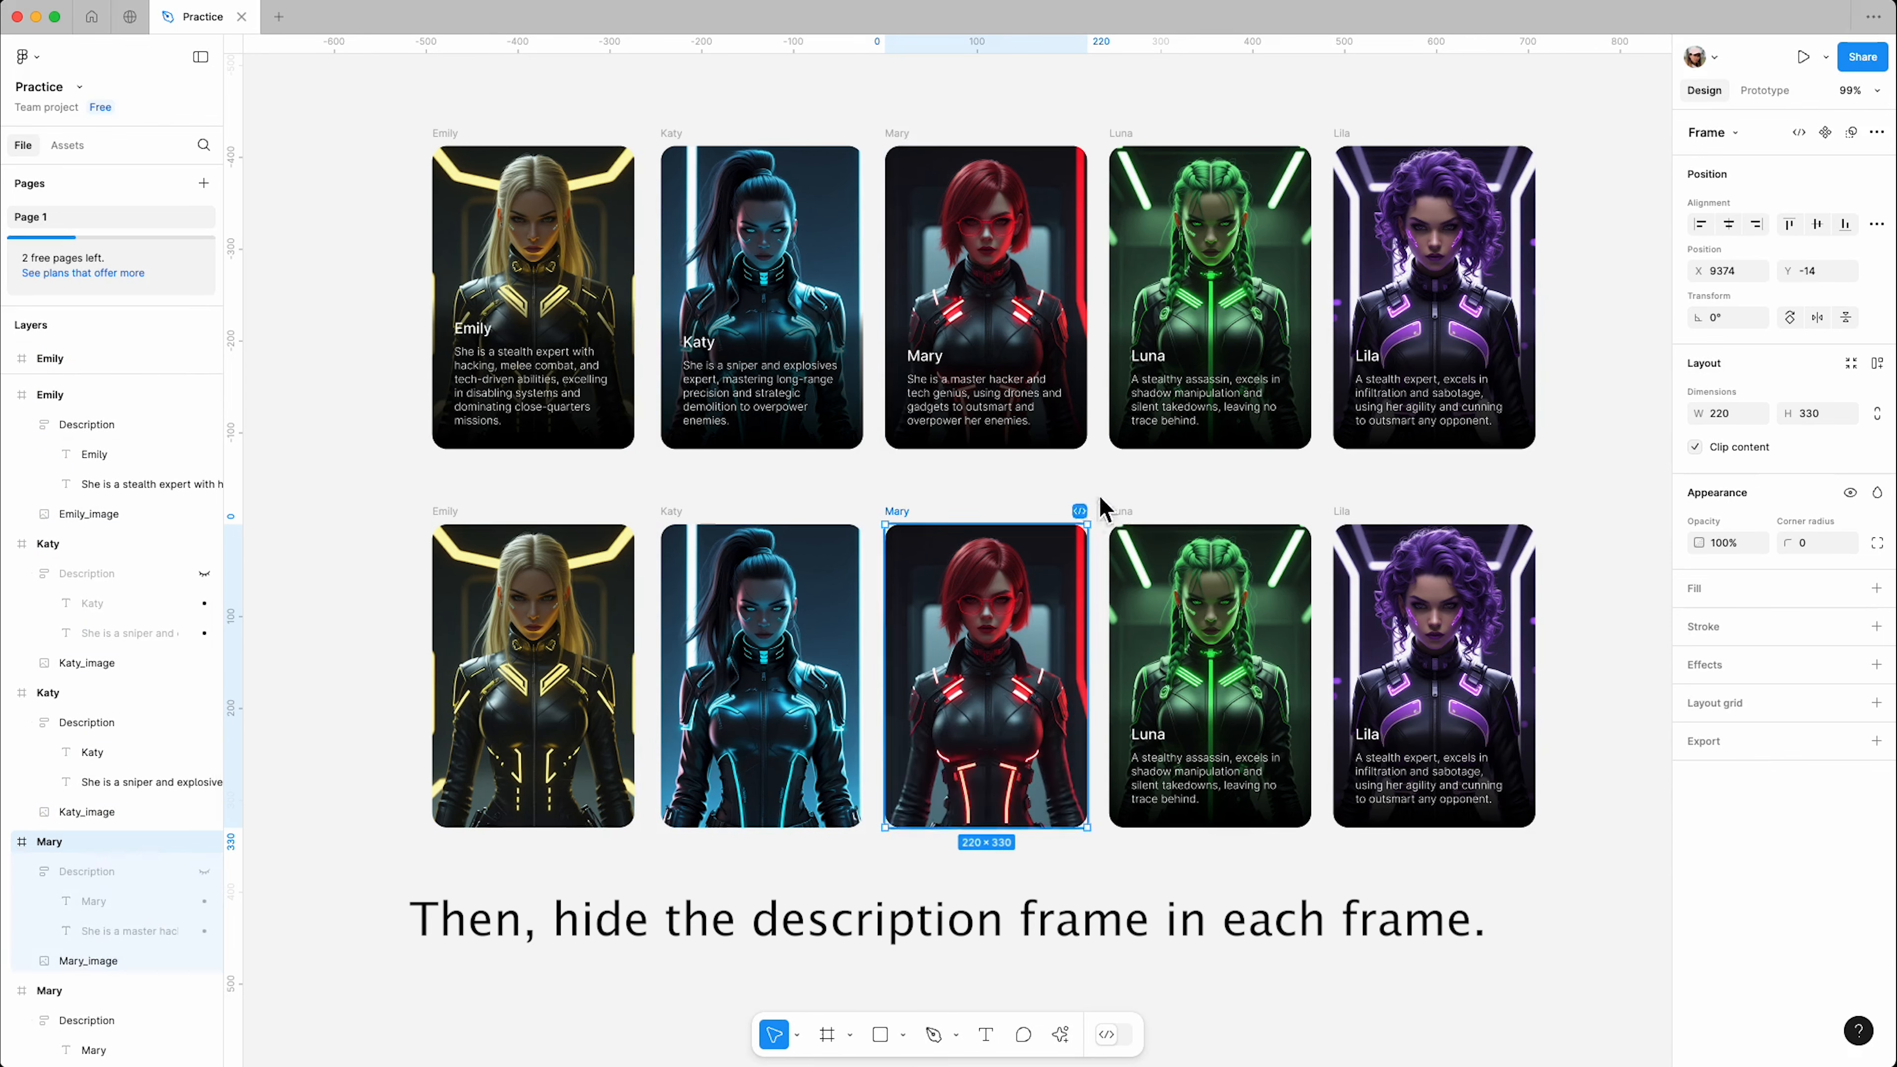
pyautogui.click(1121, 516)
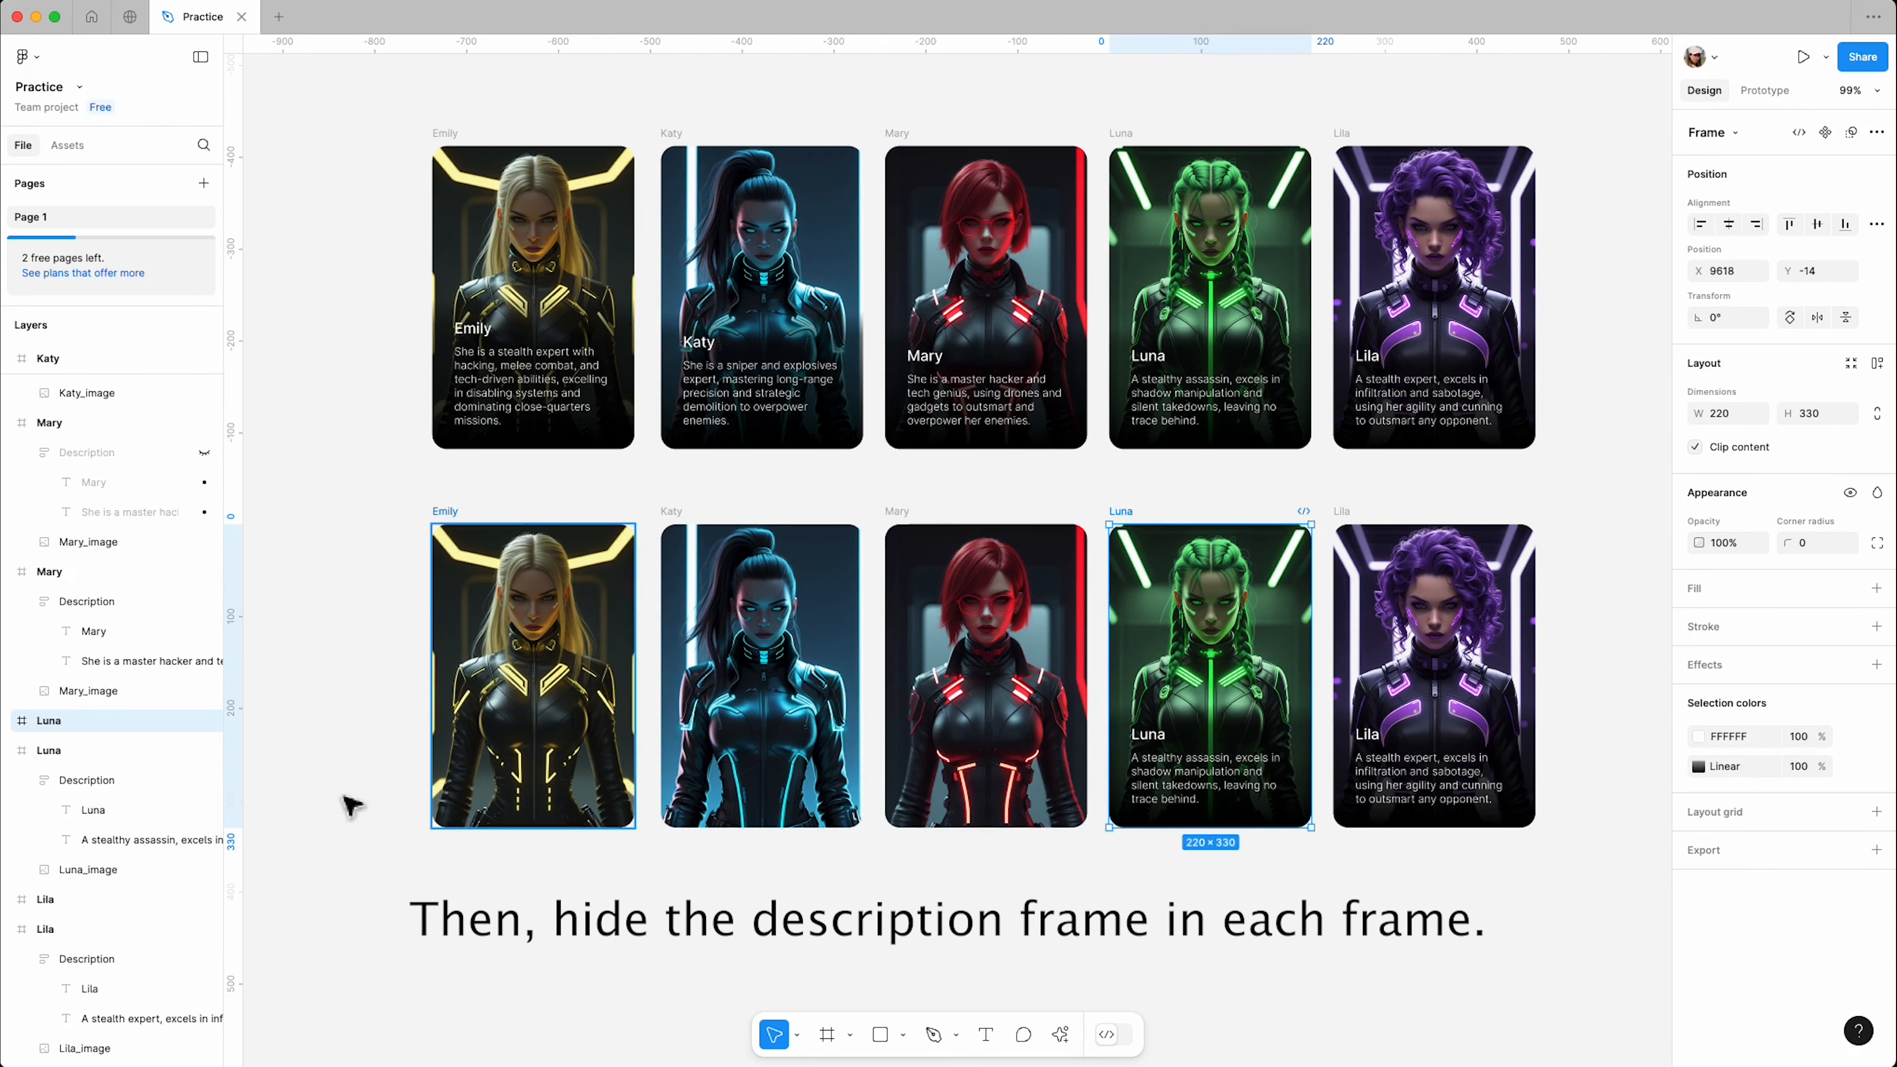
pyautogui.click(8, 720)
pyautogui.click(204, 751)
pyautogui.click(67, 1019)
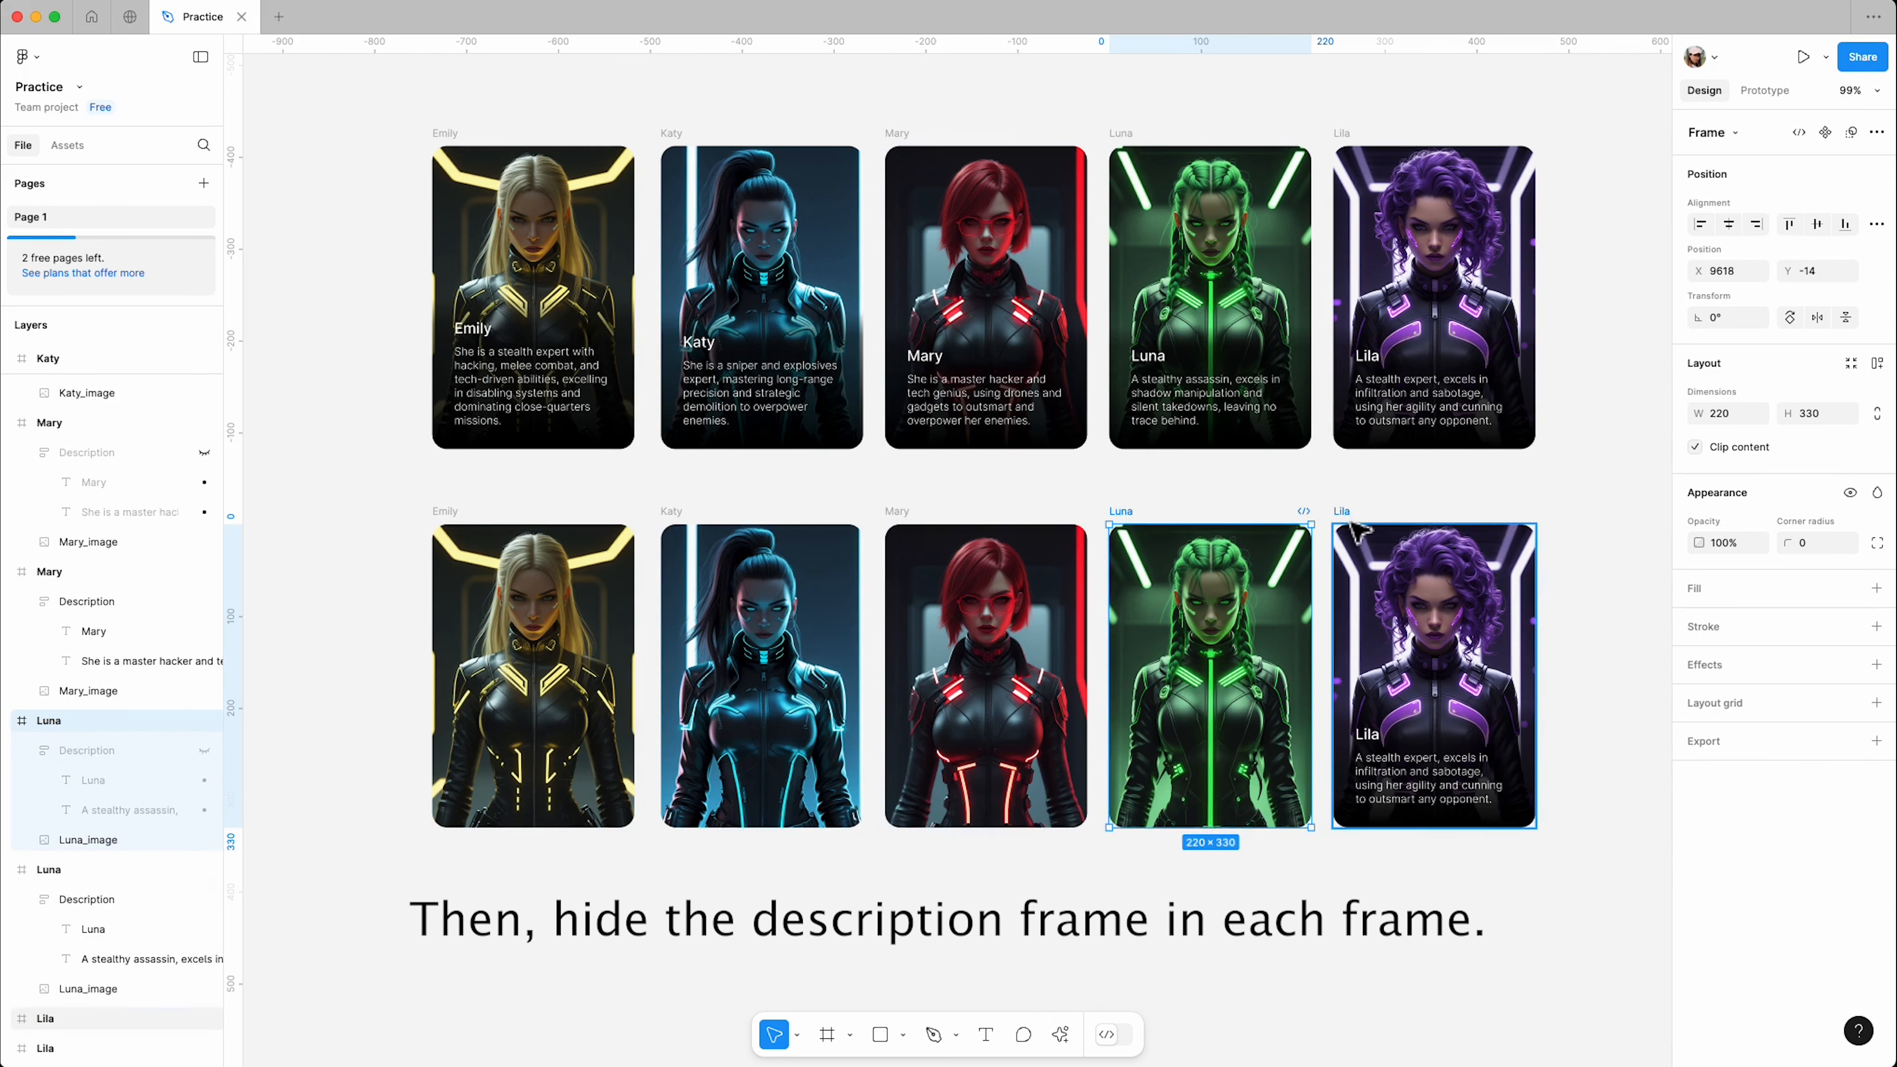
pyautogui.click(9, 954)
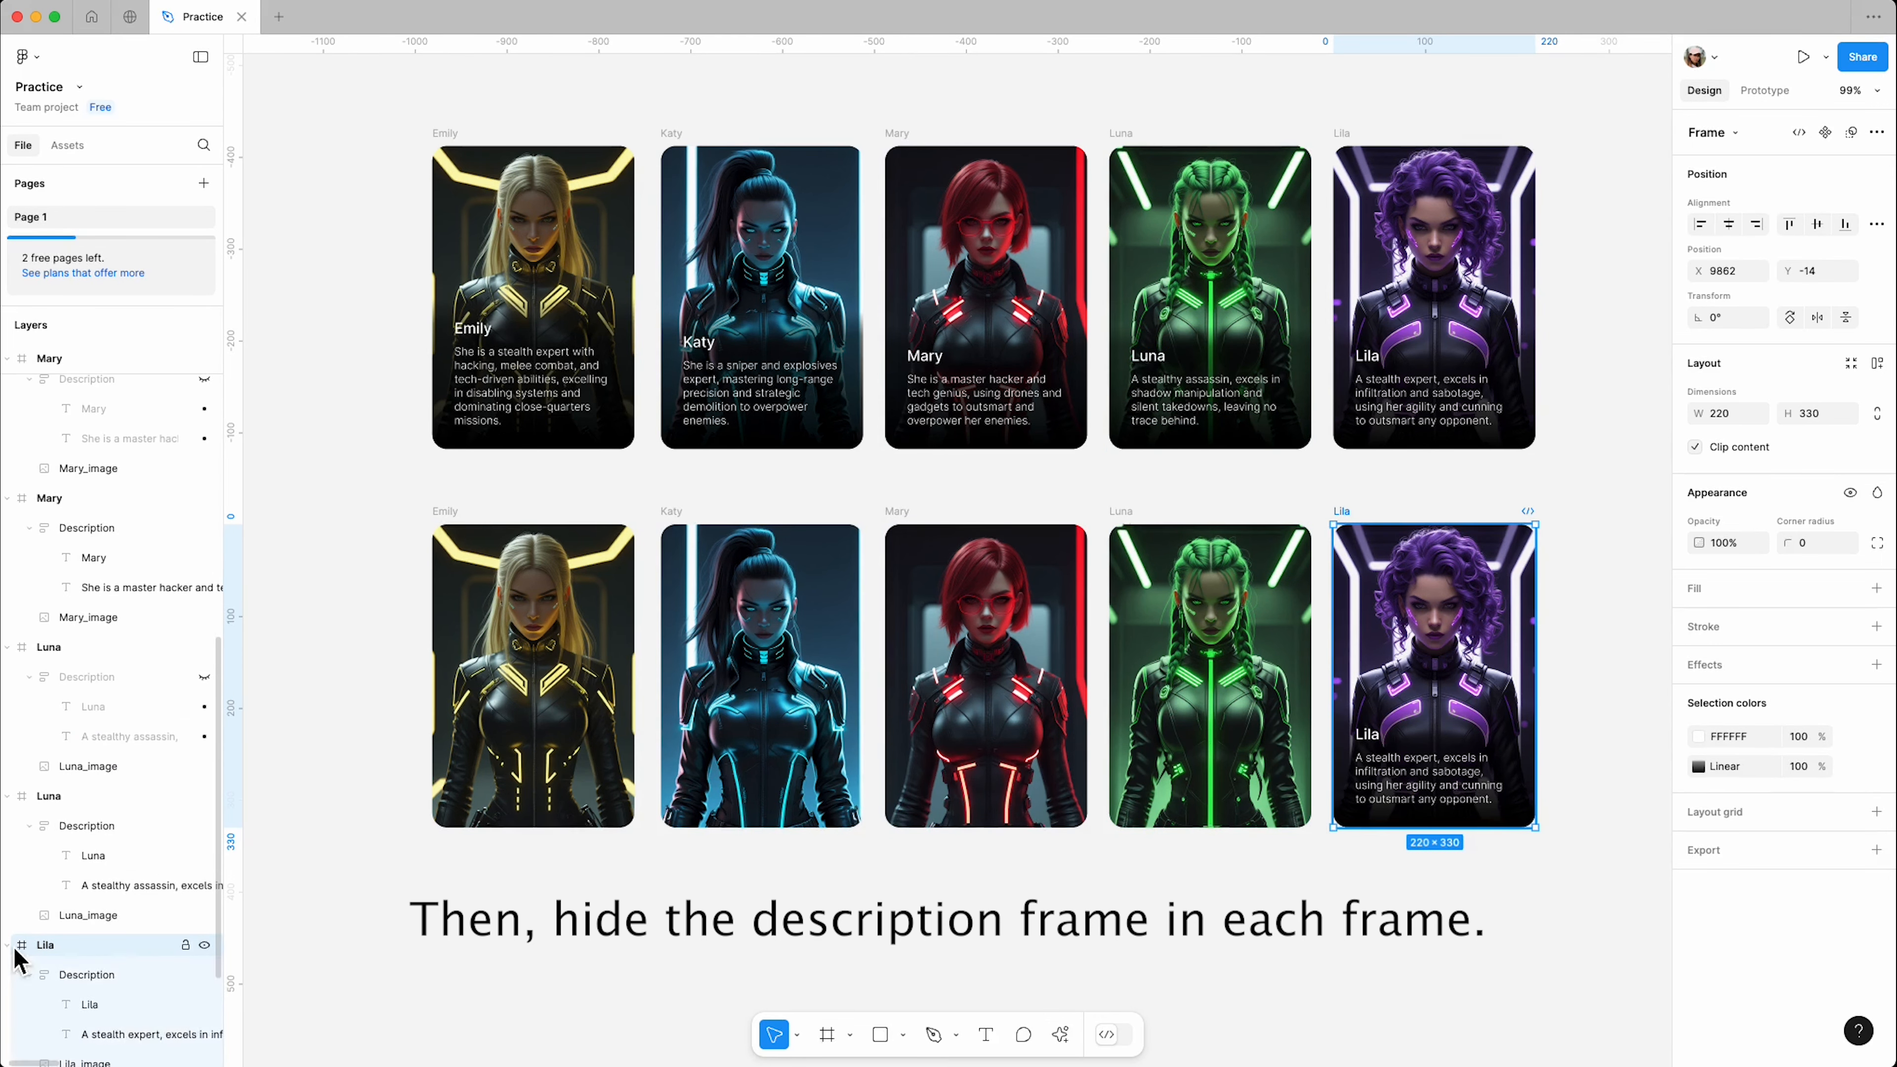
pyautogui.click(205, 974)
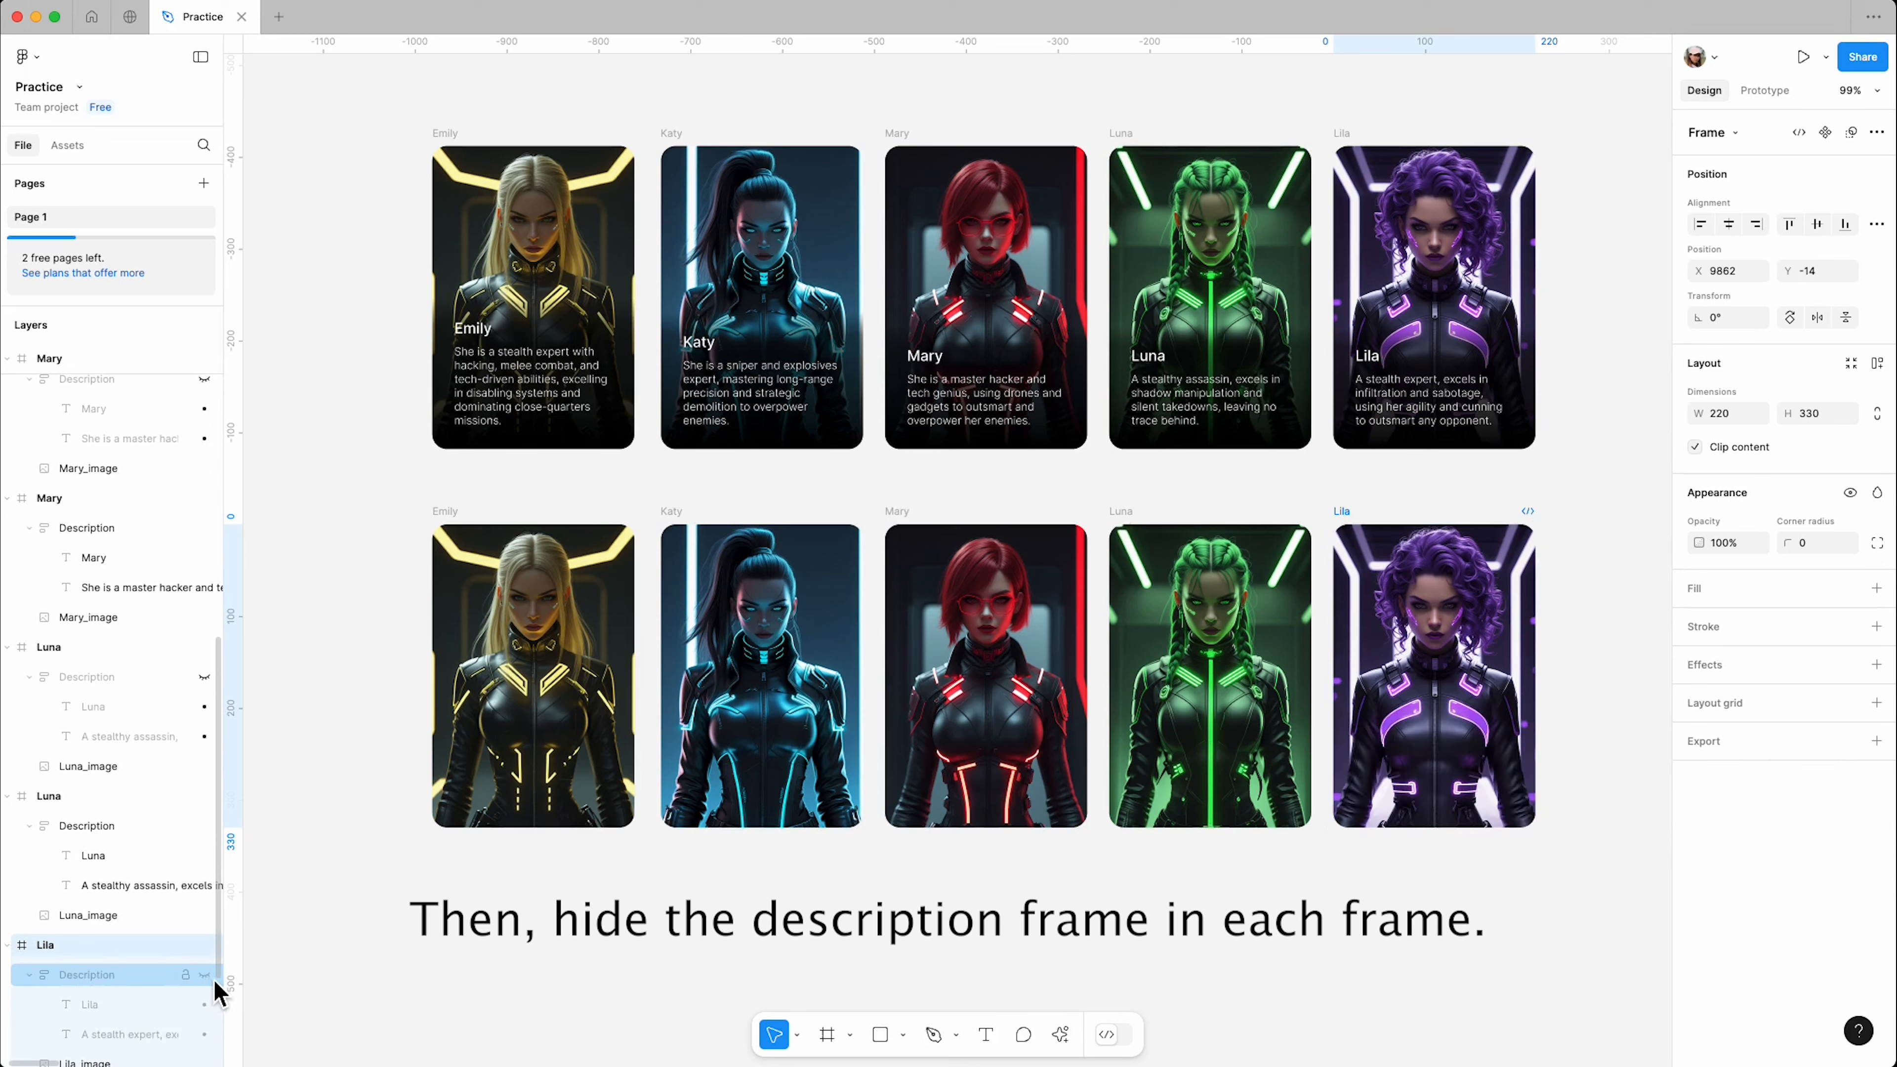
pyautogui.click(1061, 896)
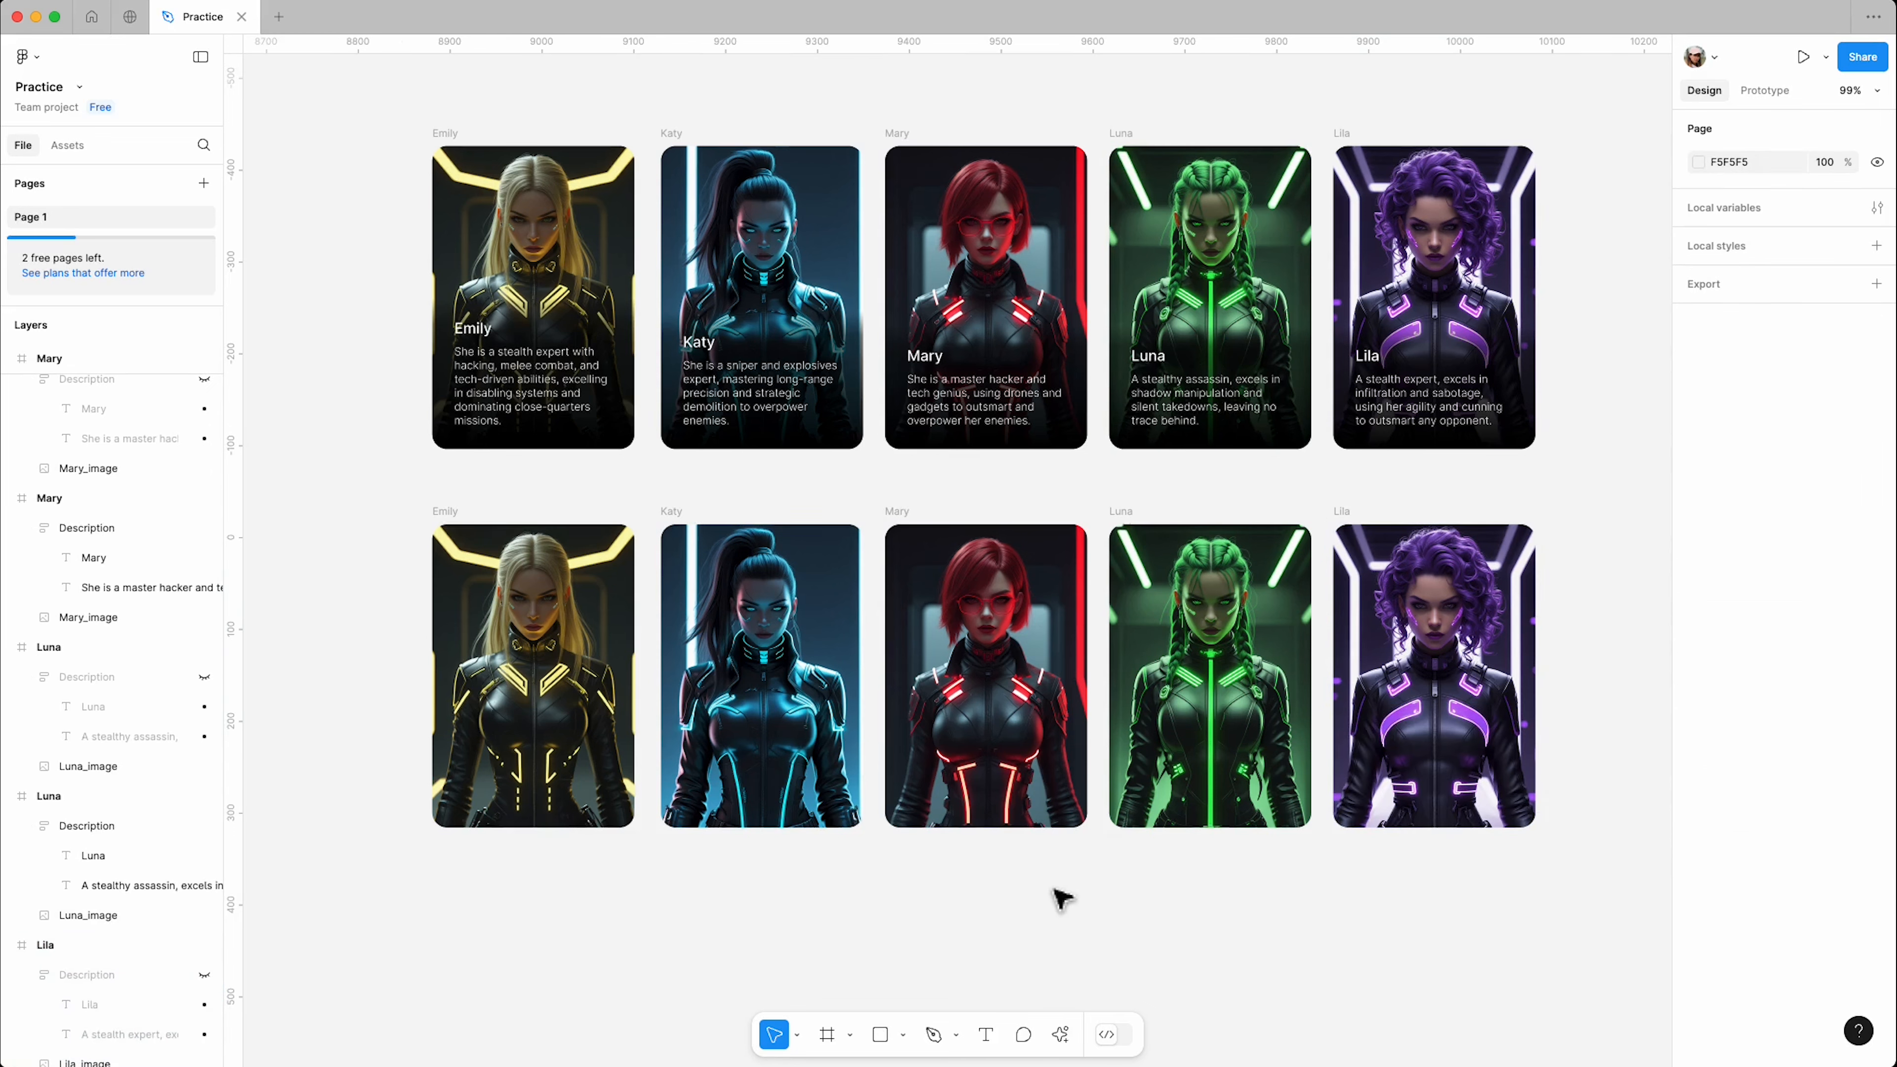
# Step: Set the width of all five card frames in the duplicated row to 110
pyautogui.moveTo(1578, 504); pyautogui.dragTo(396, 934)
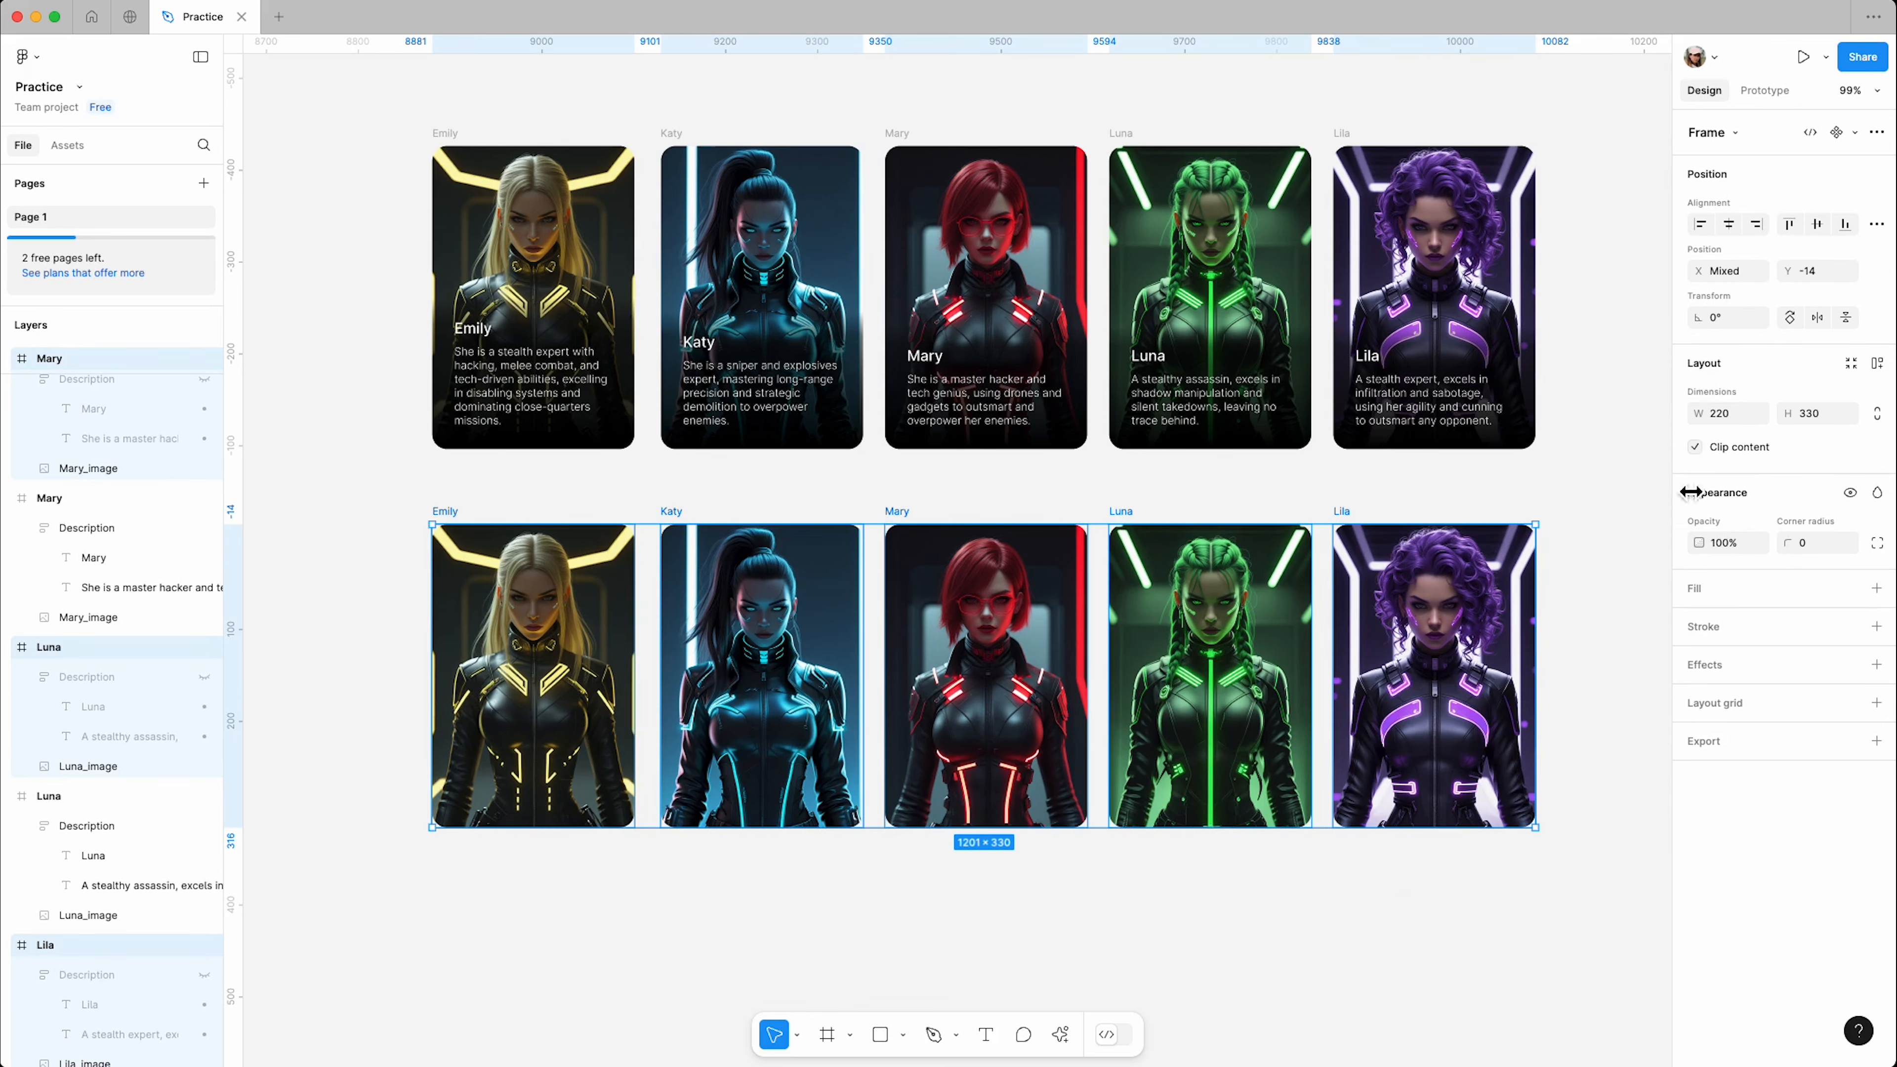
pyautogui.click(1725, 418)
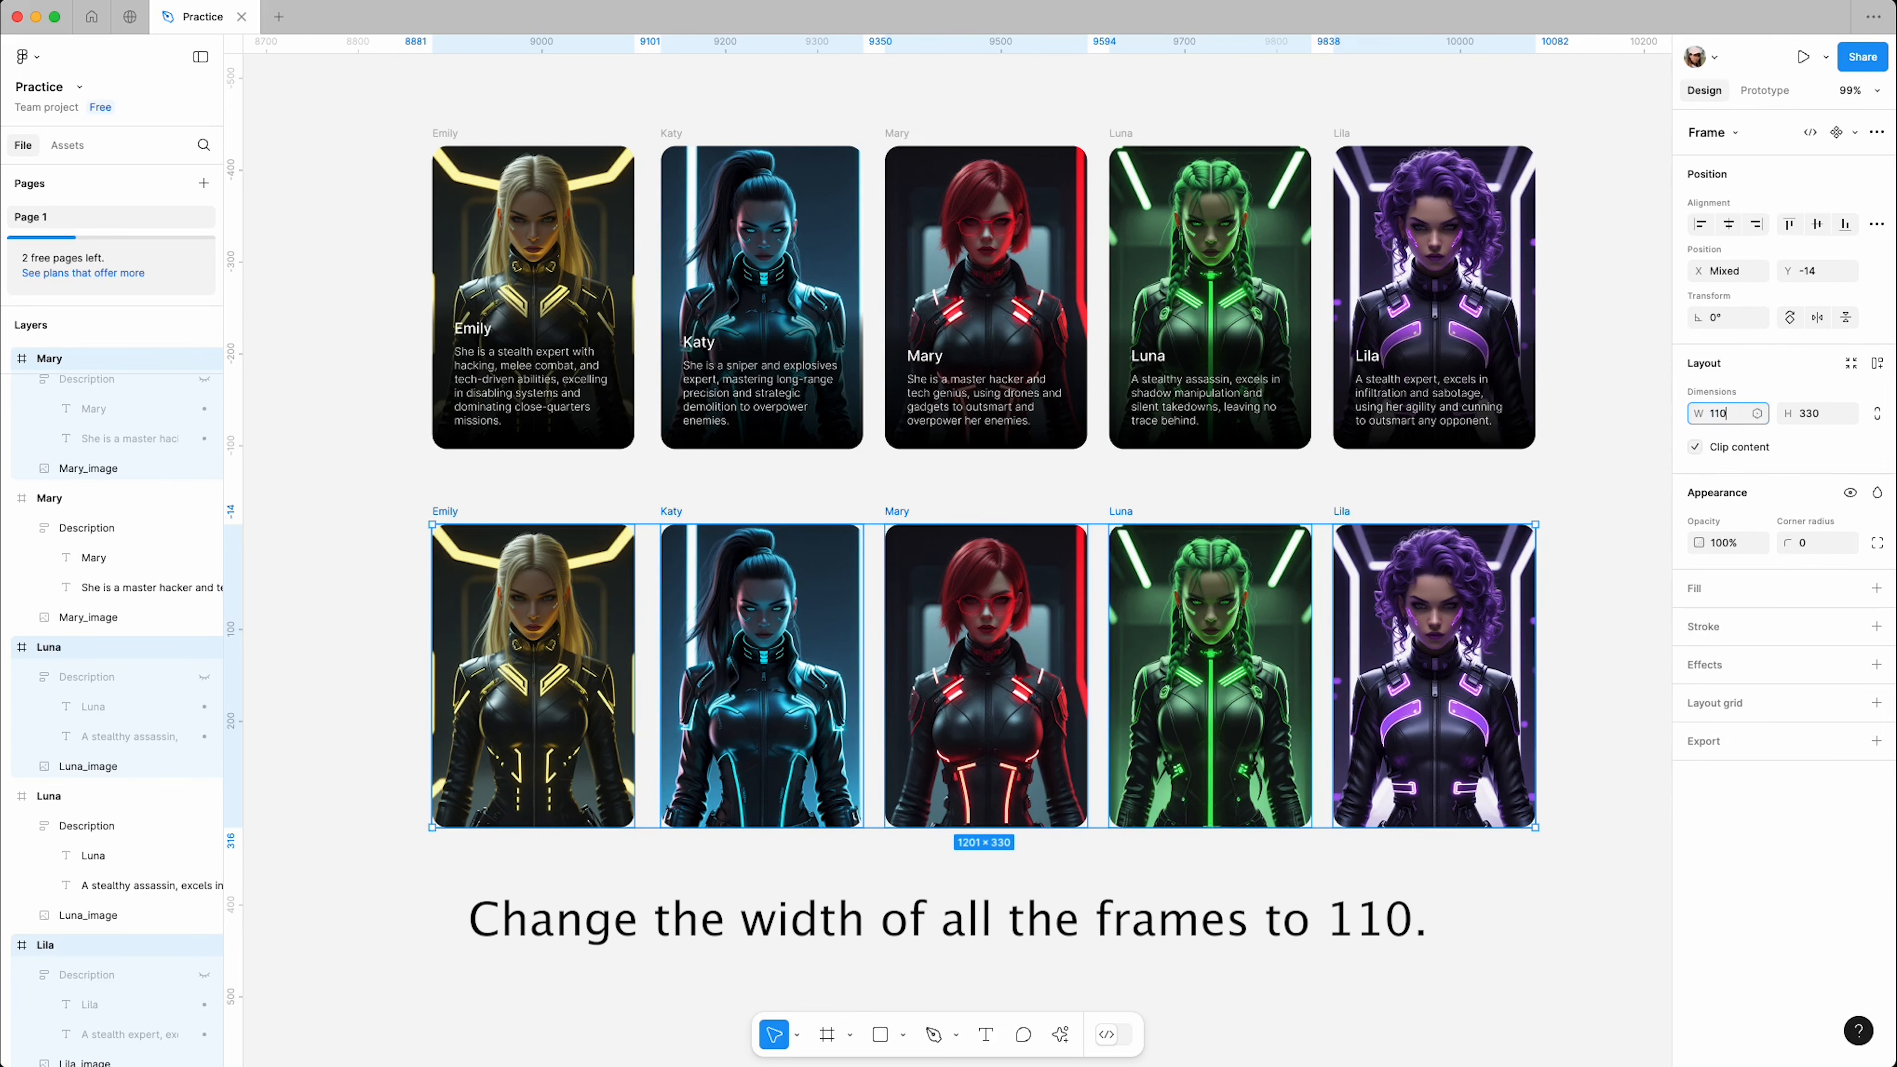
pyautogui.press('Return')
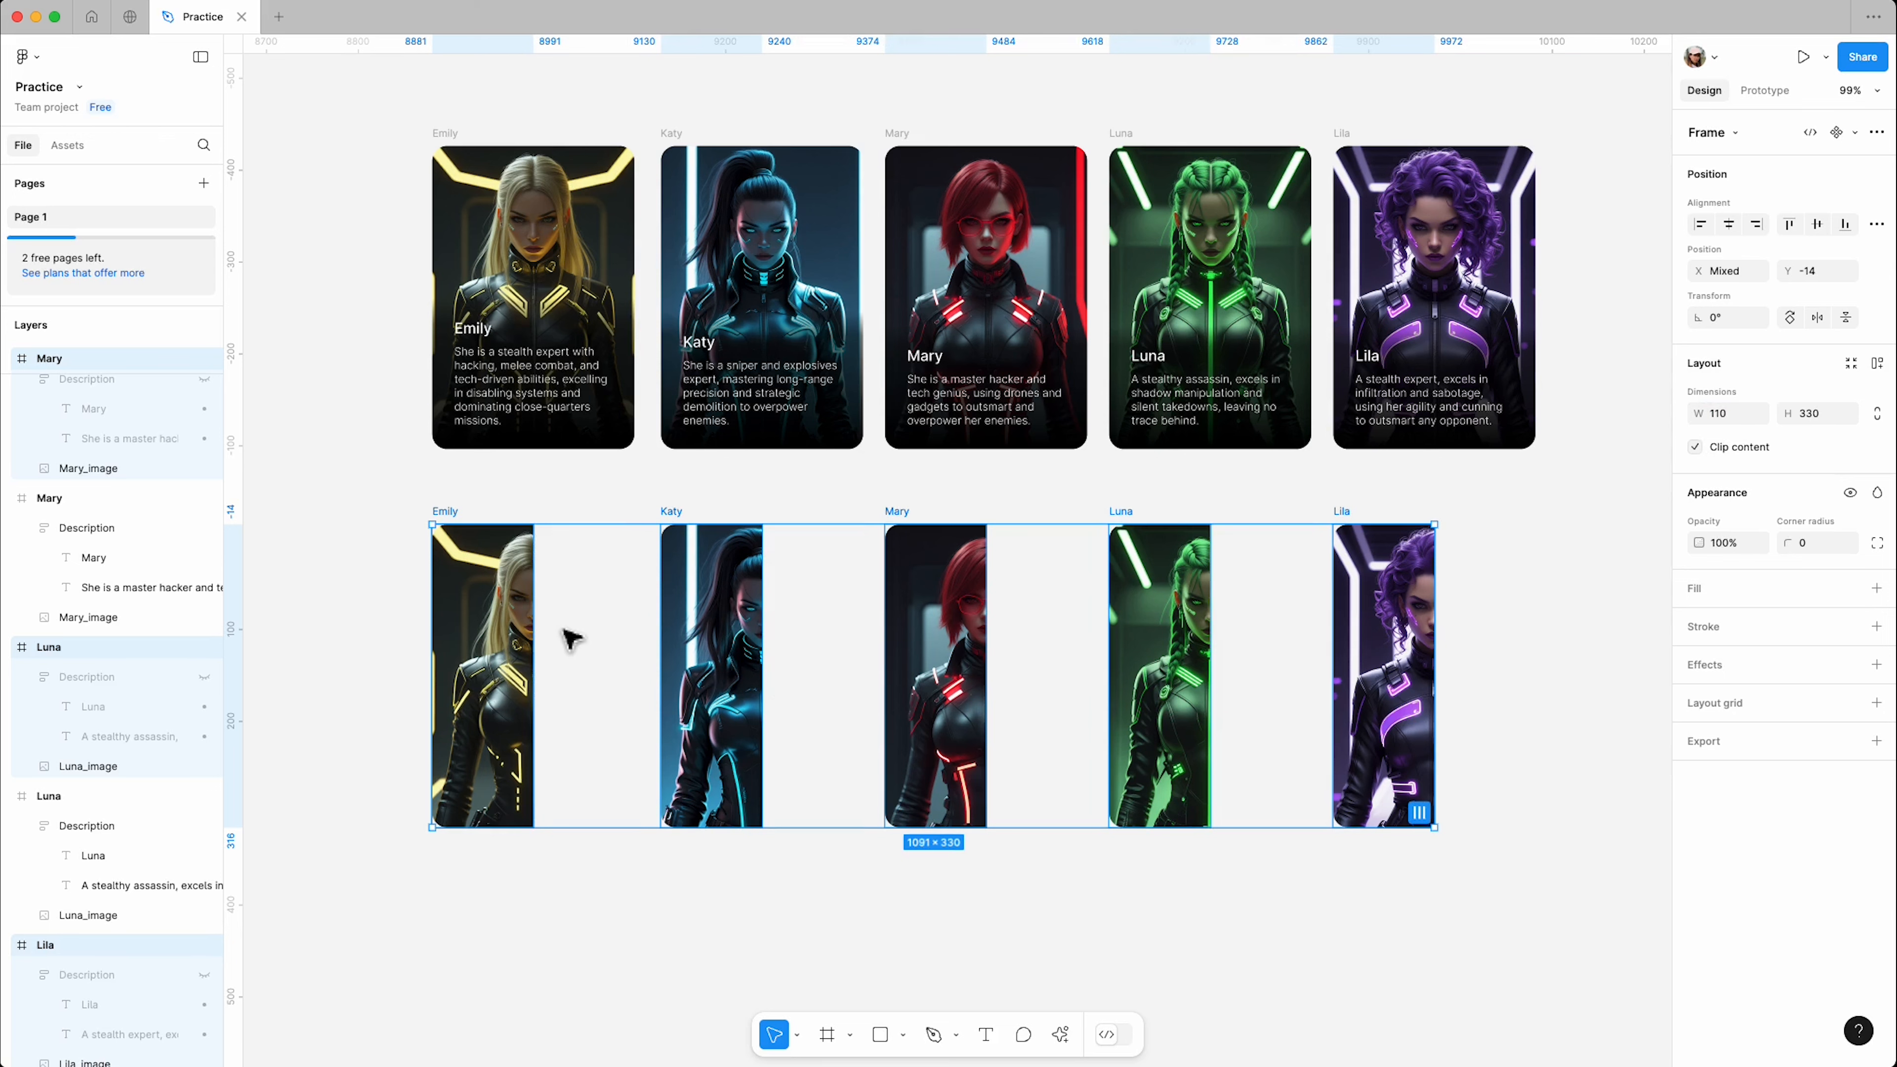
# Step: Align the image inside each of the five narrowed card frames to the frame's right edge
pyautogui.click(500, 624)
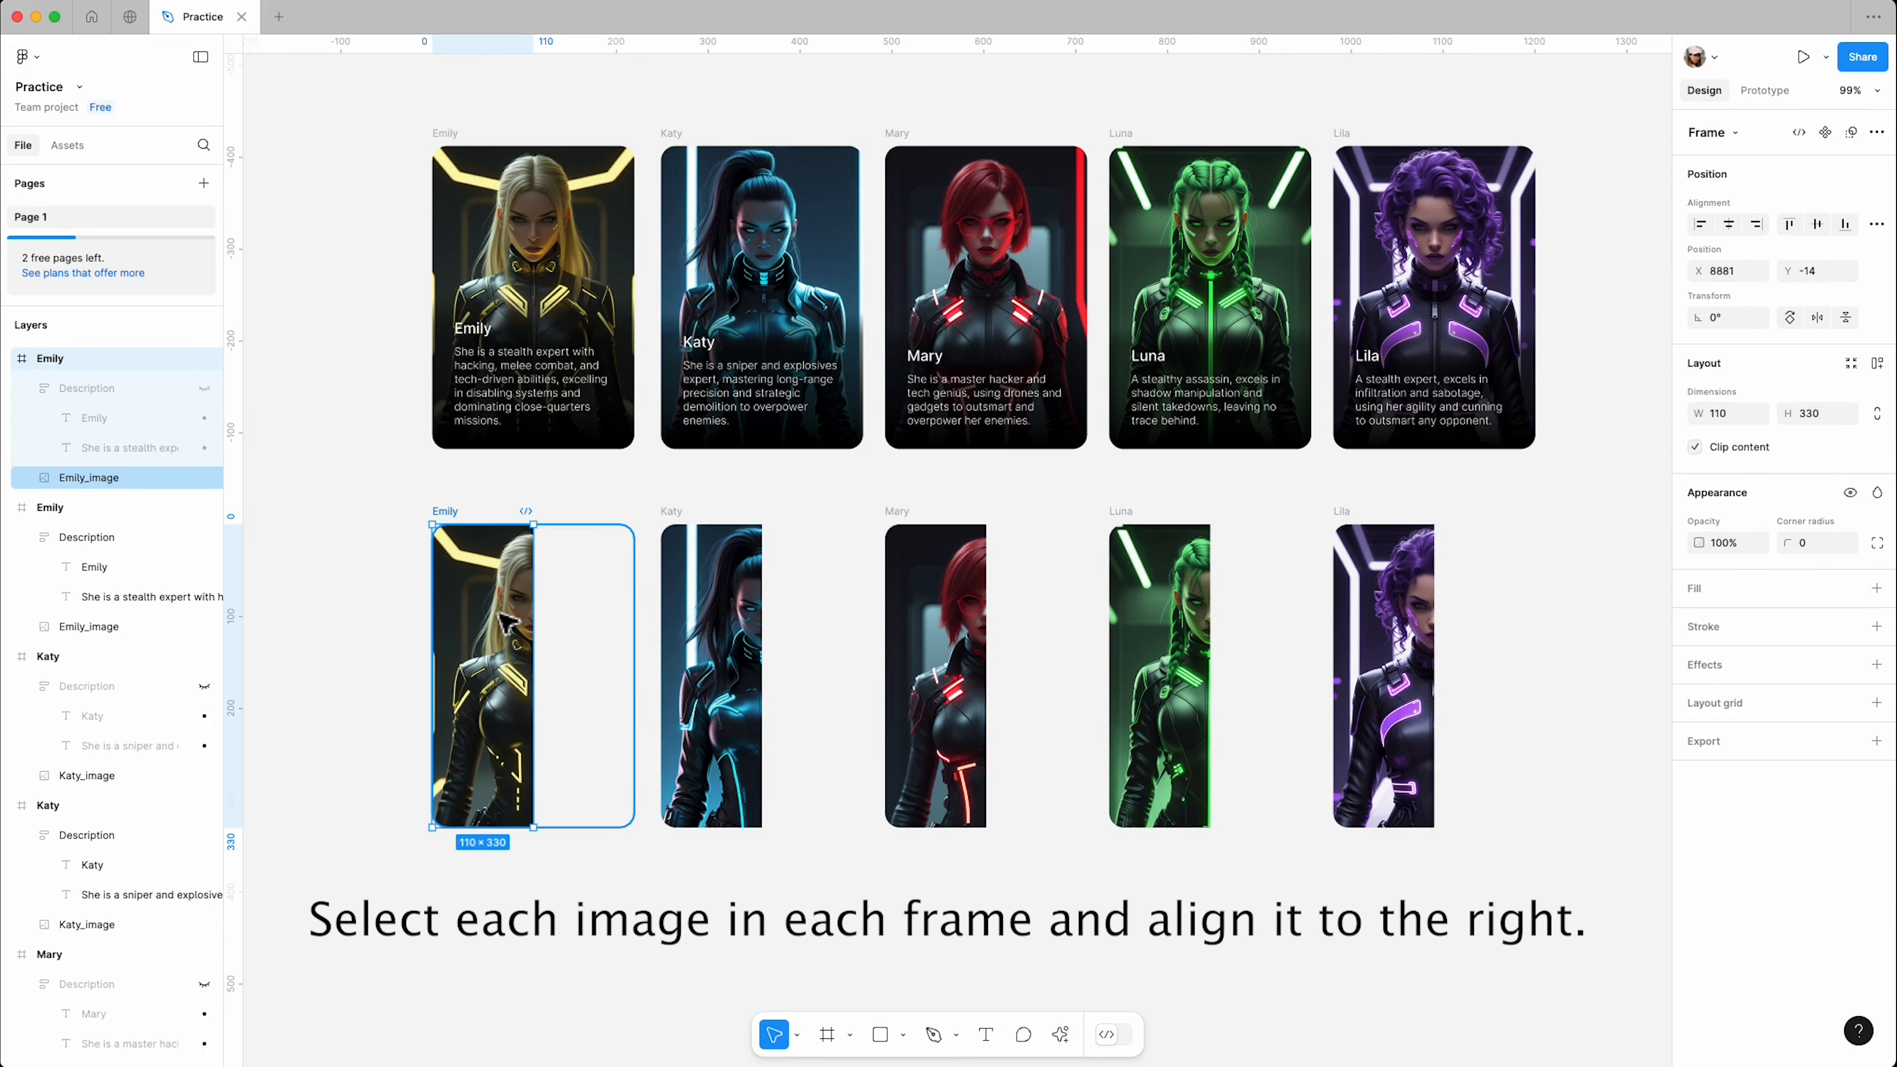
pyautogui.click(1755, 224)
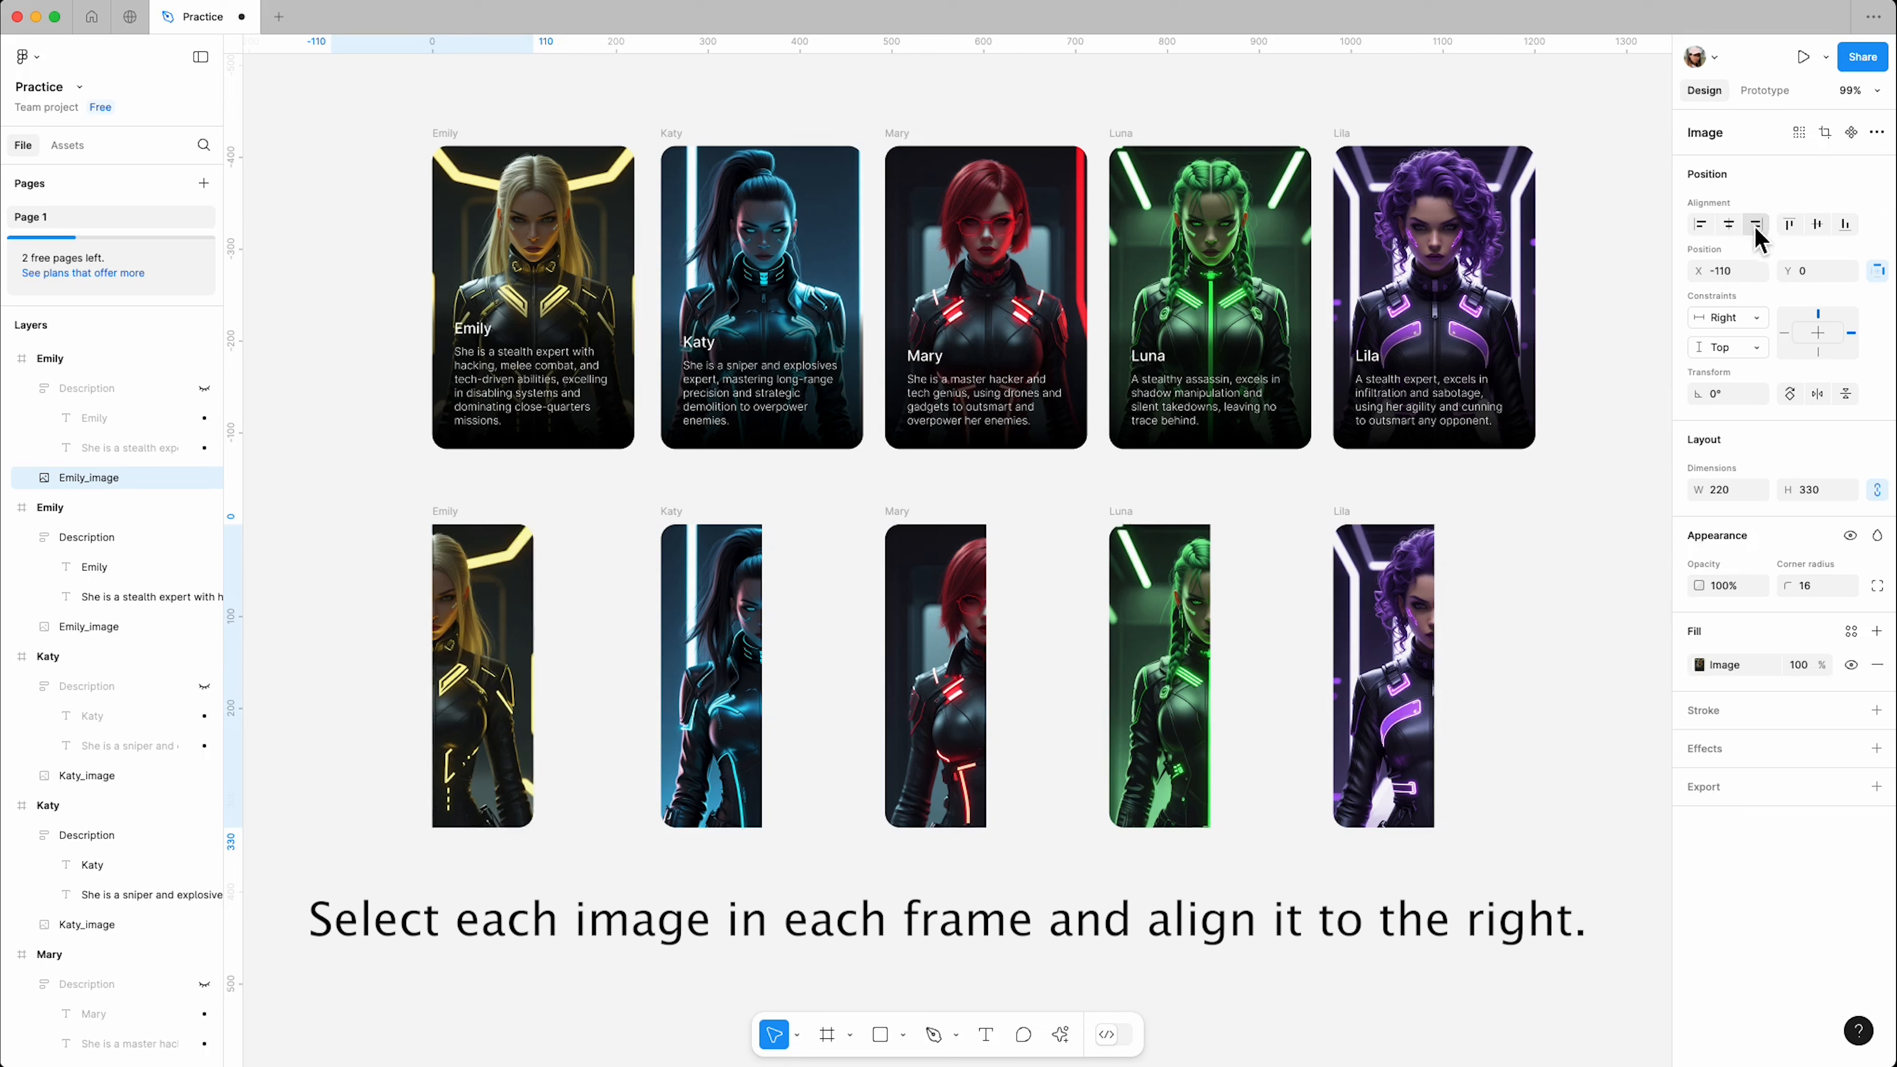
pyautogui.click(729, 628)
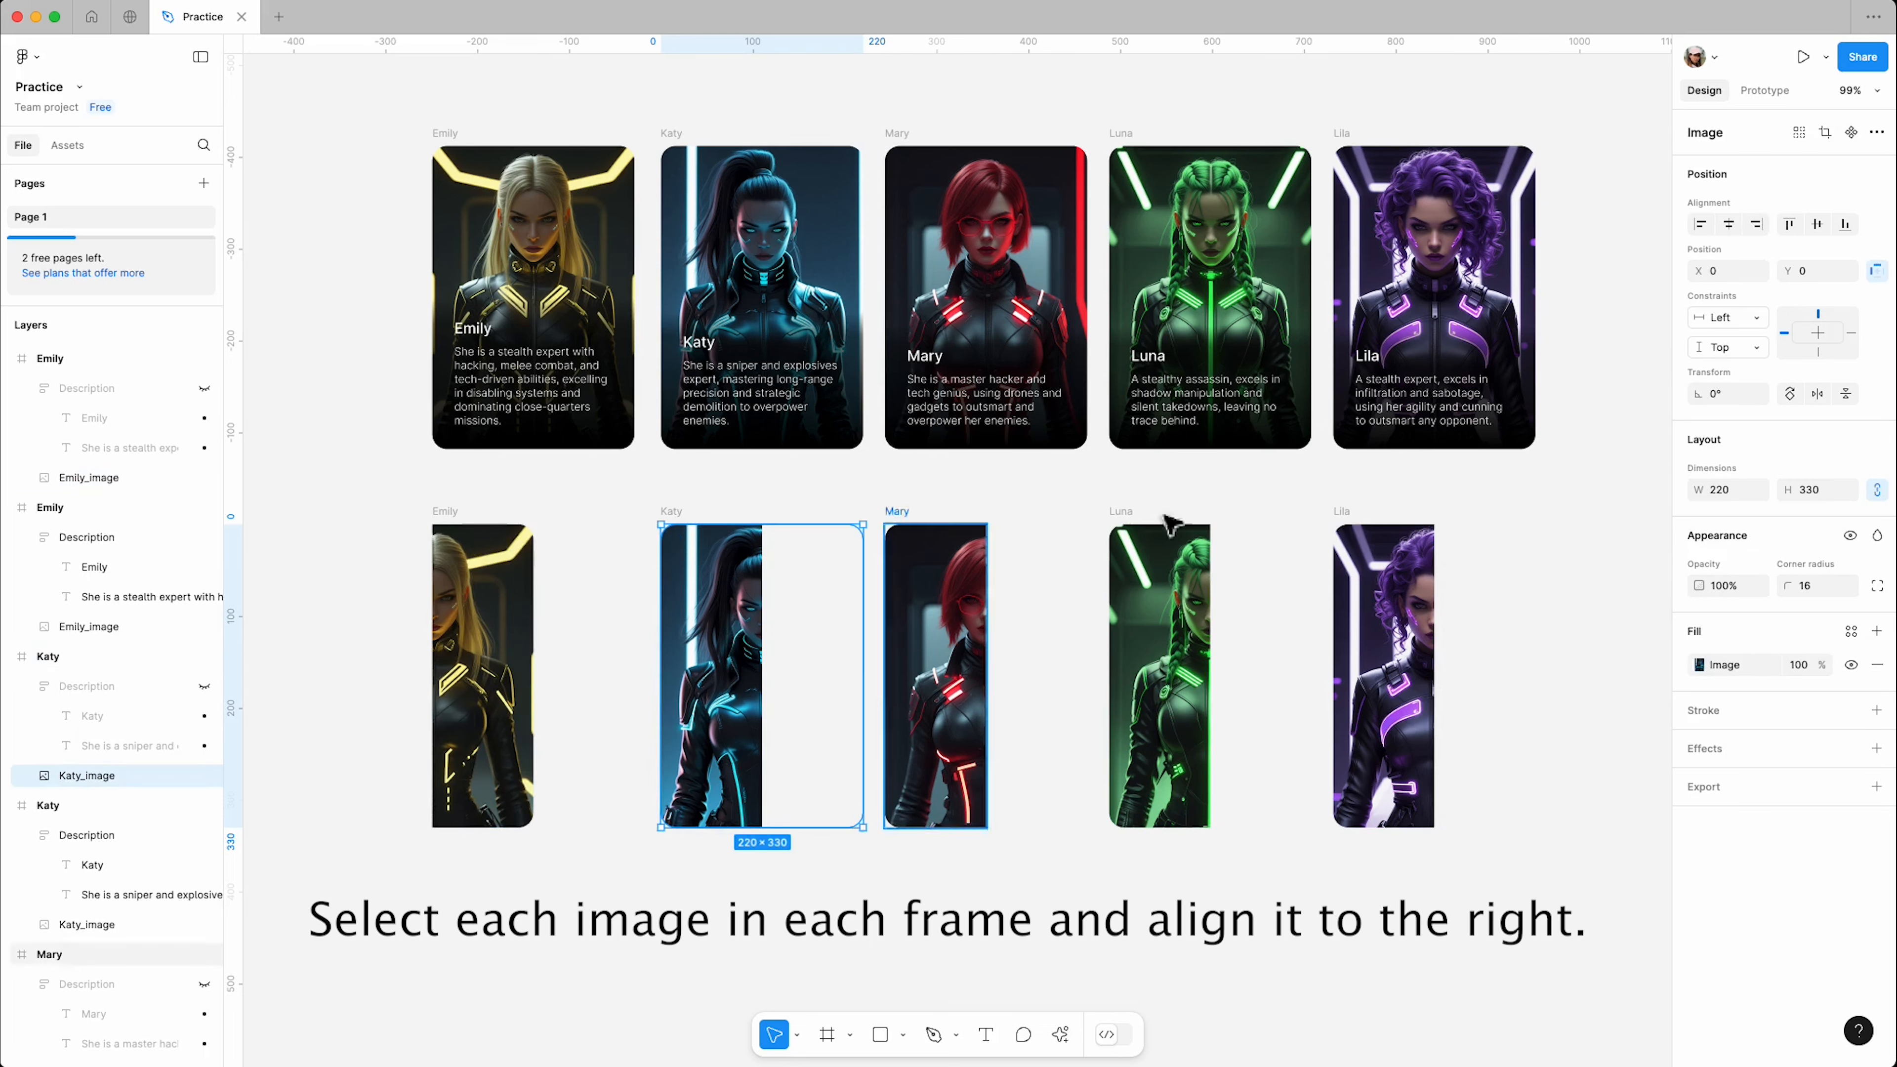
pyautogui.click(1756, 225)
pyautogui.click(943, 642)
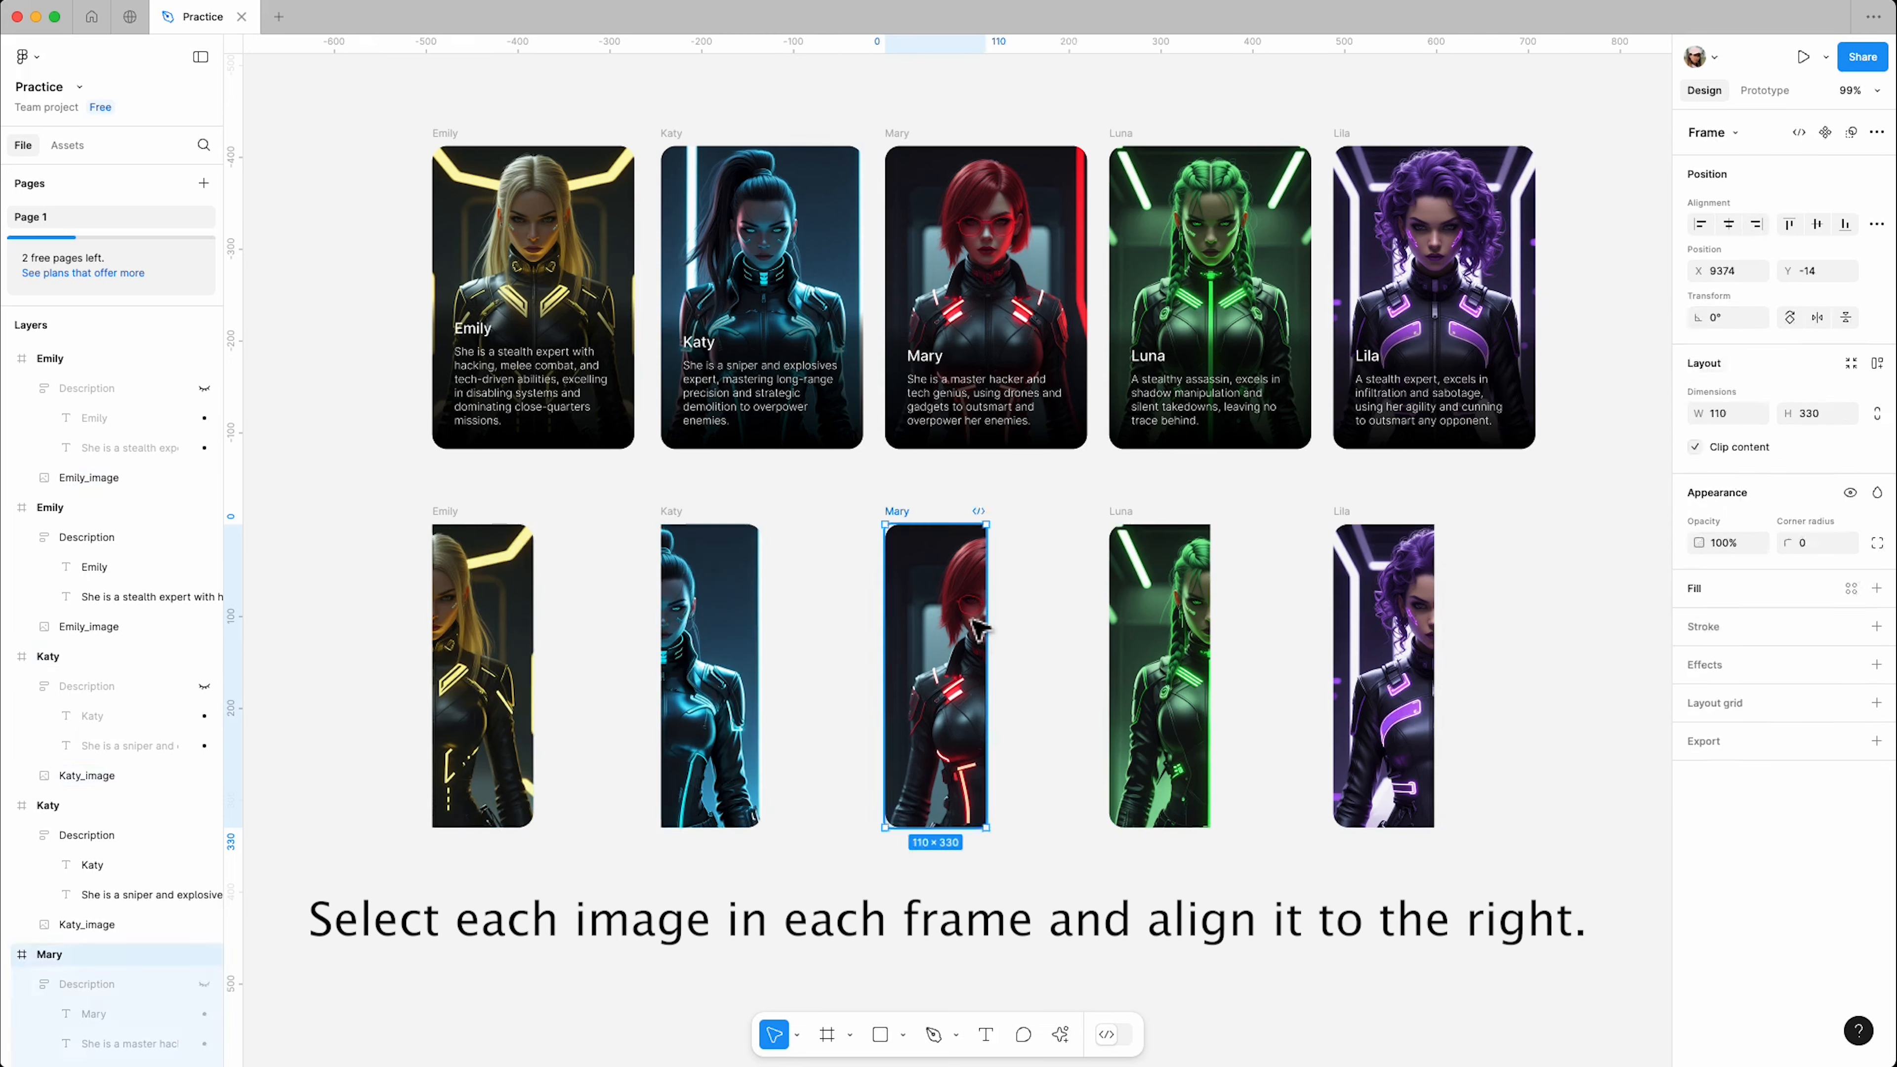
pyautogui.click(1756, 224)
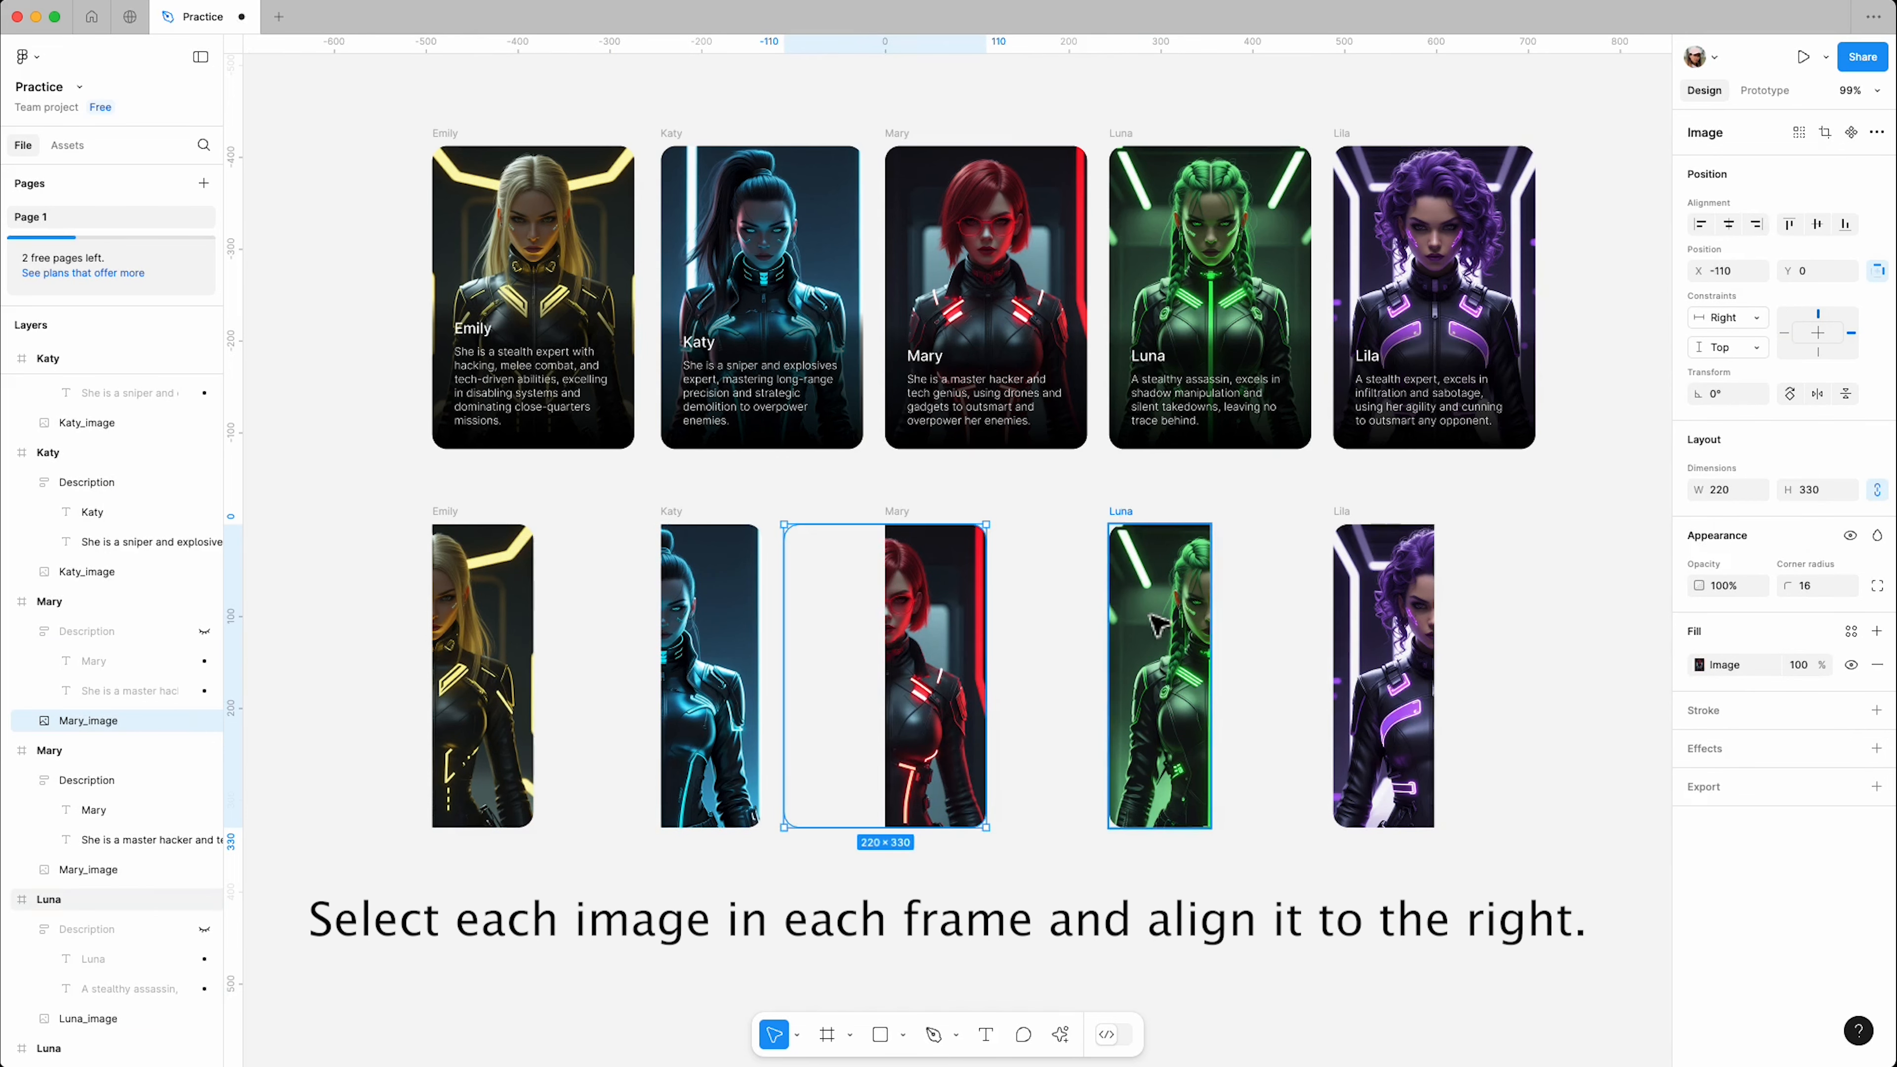
pyautogui.click(1133, 625)
pyautogui.click(1756, 224)
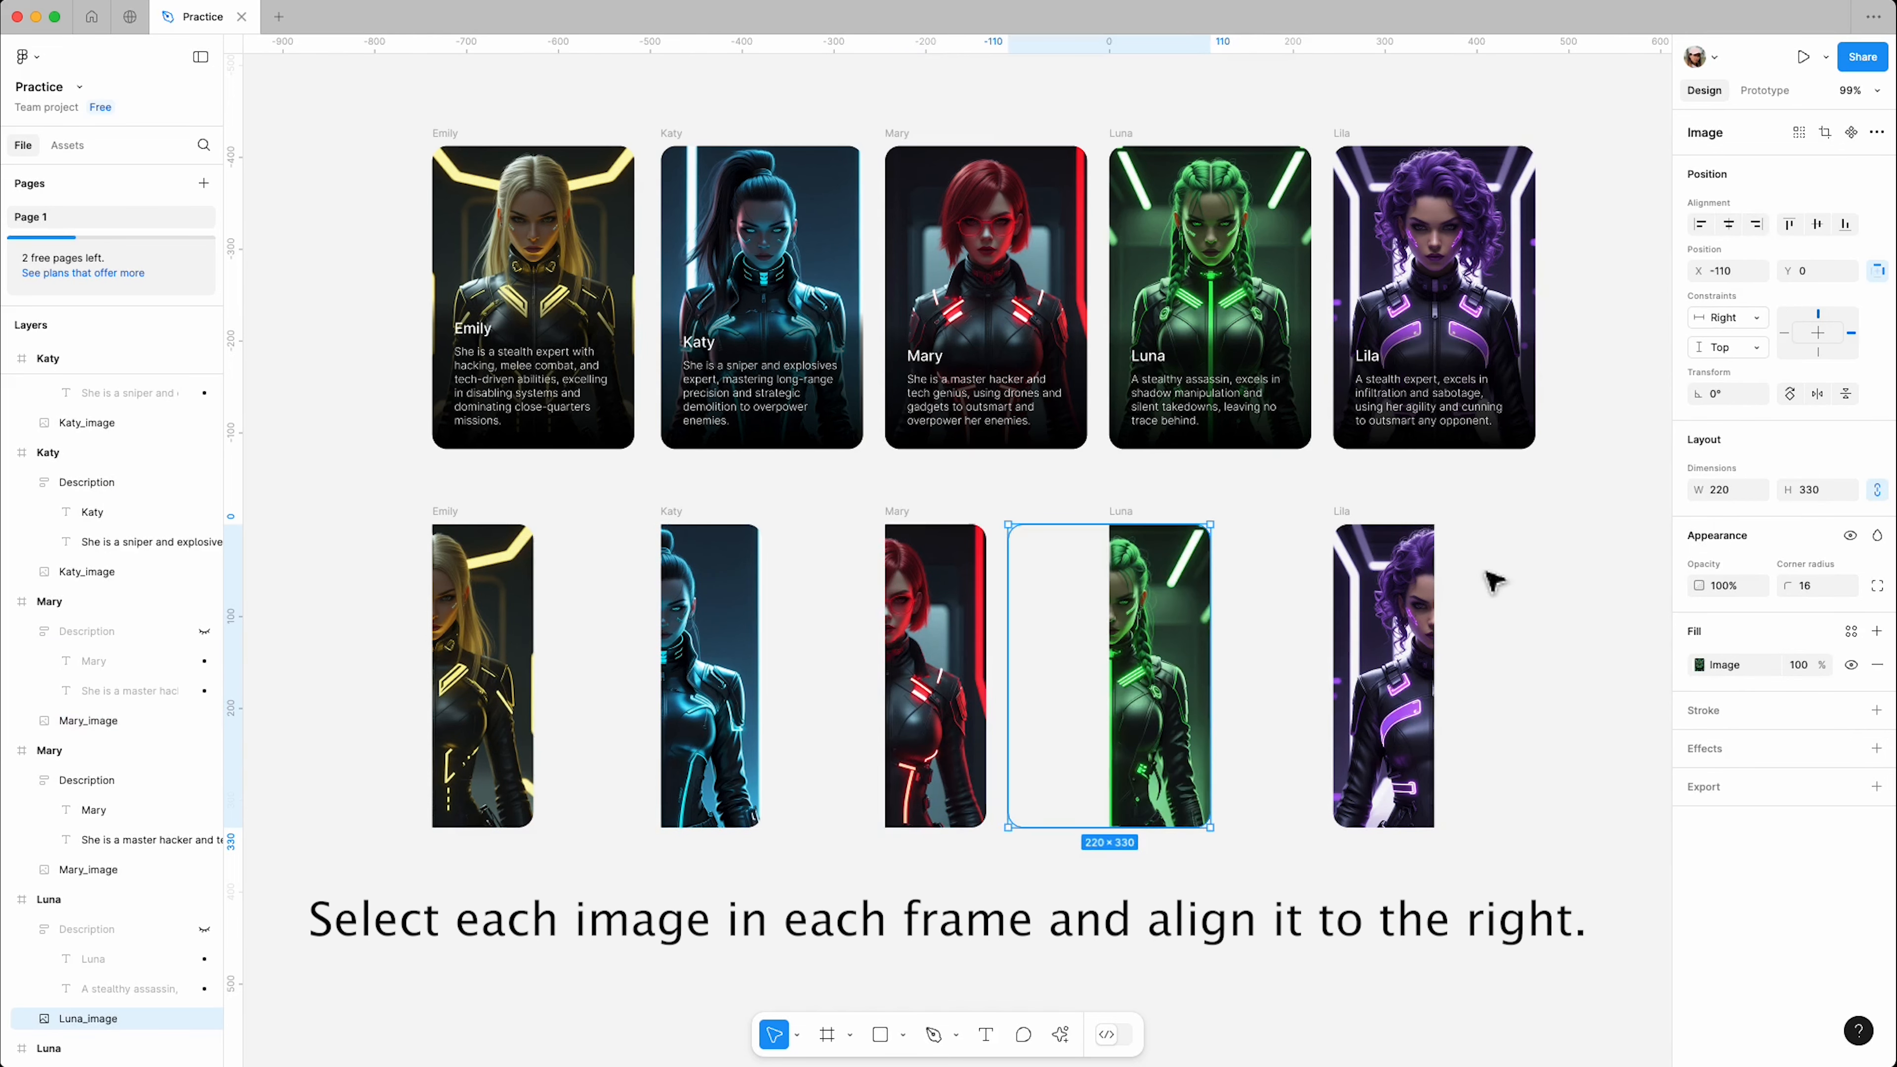
pyautogui.click(1382, 620)
pyautogui.click(1755, 229)
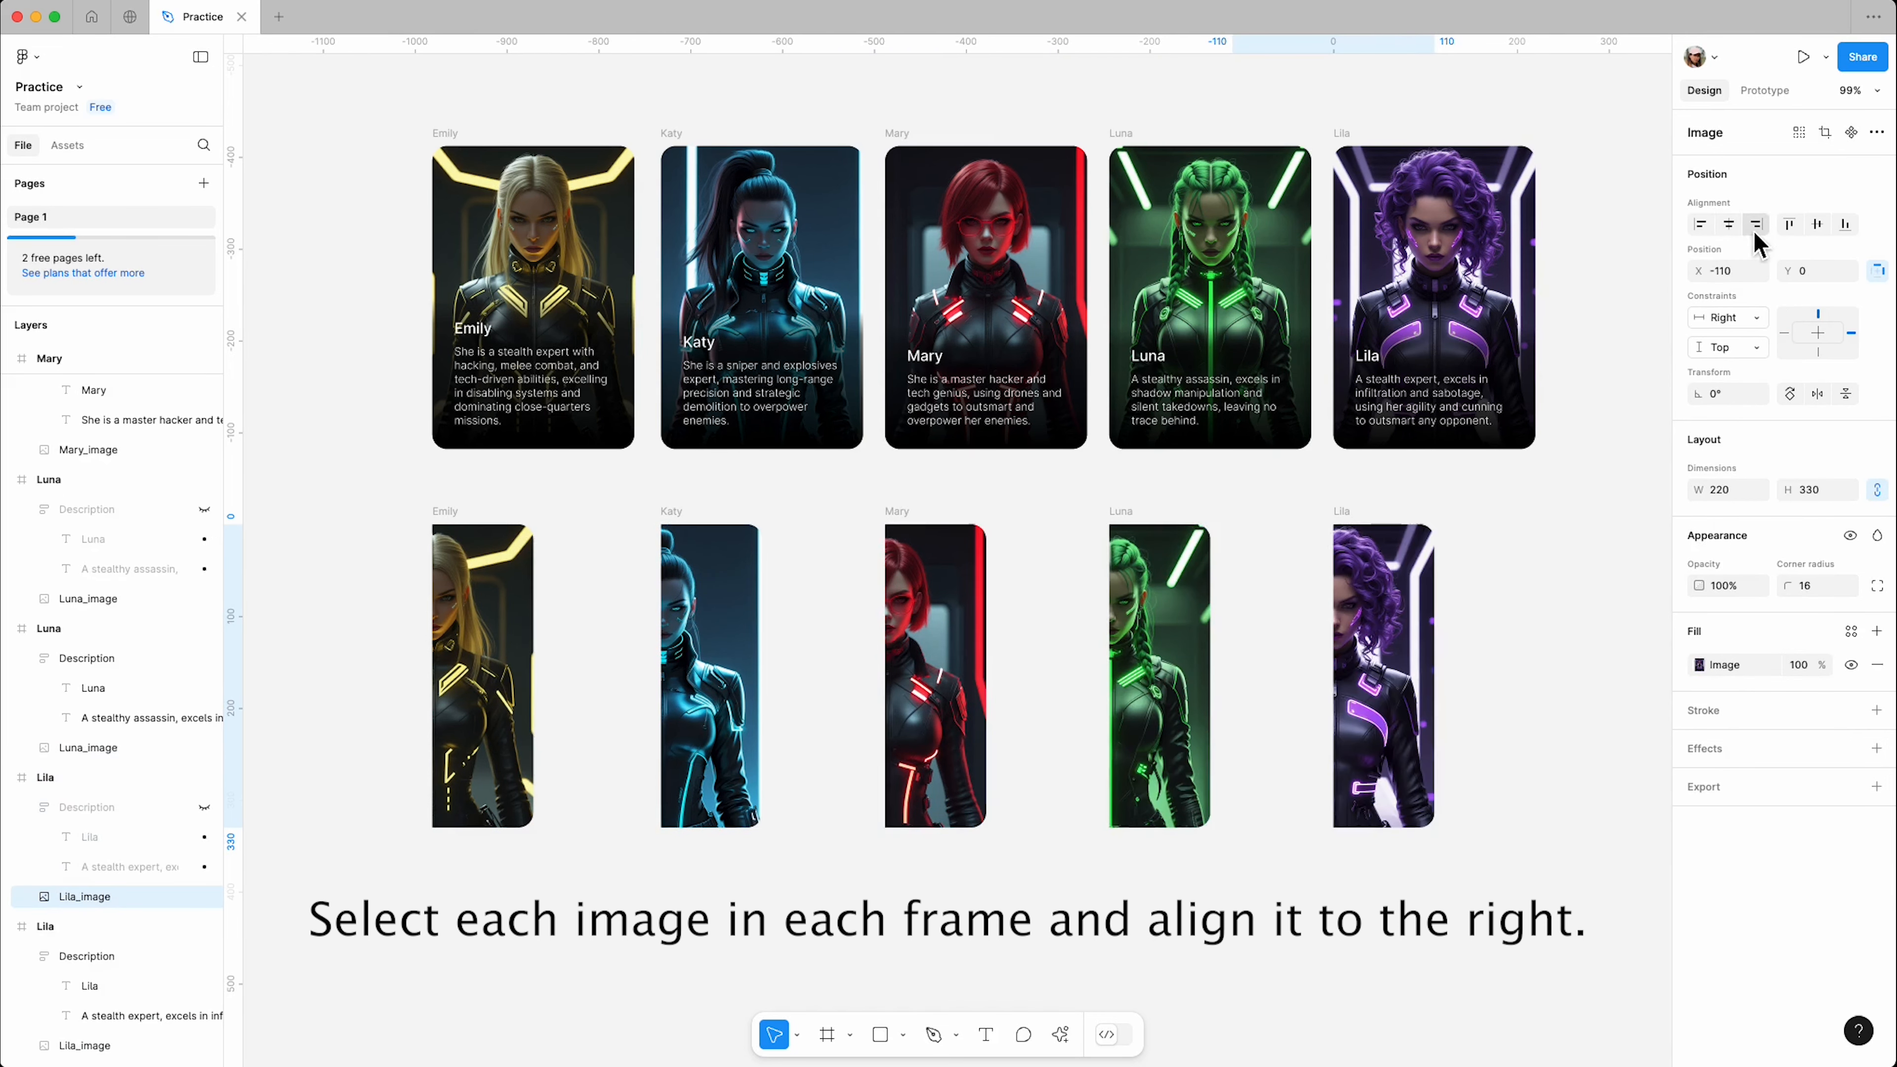
pyautogui.click(1531, 610)
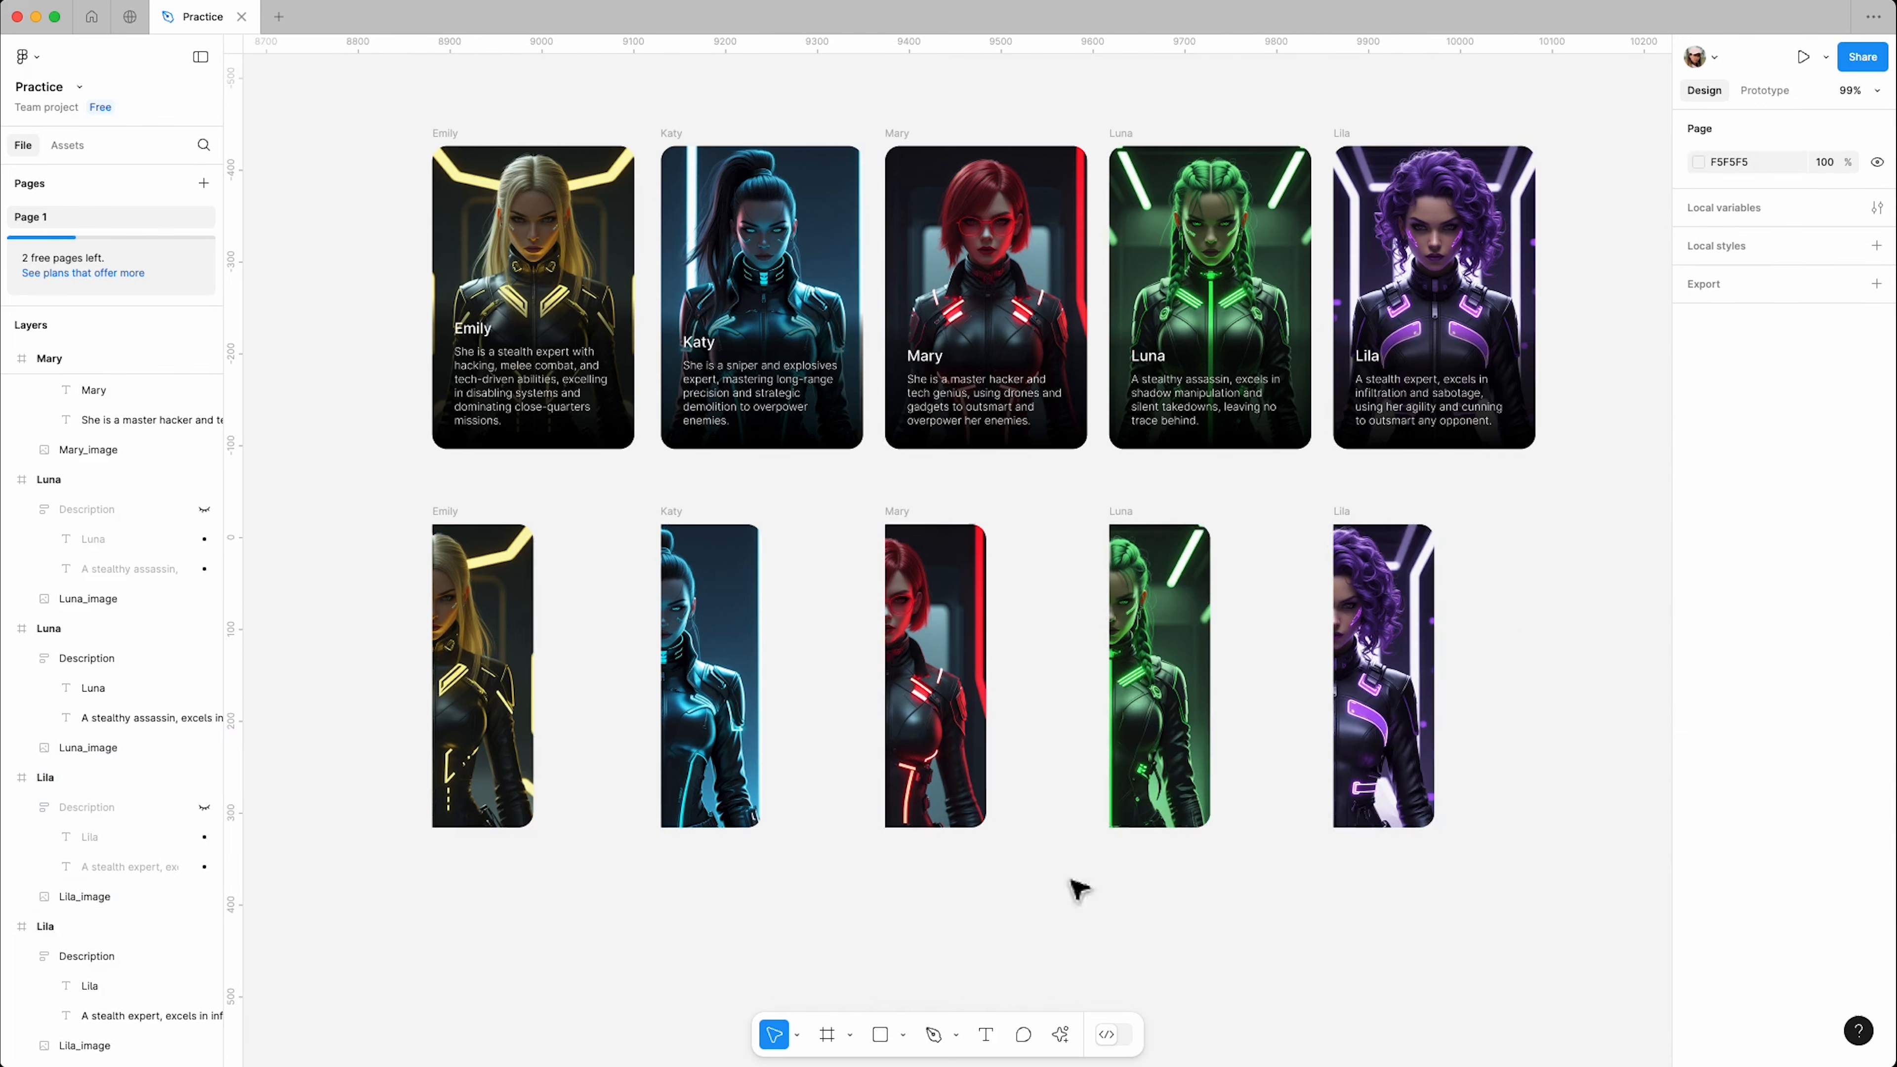
# Step: Reduce the image fill's saturation to the minimum on the first and second narrow cards, making them black and white
pyautogui.click(463, 665)
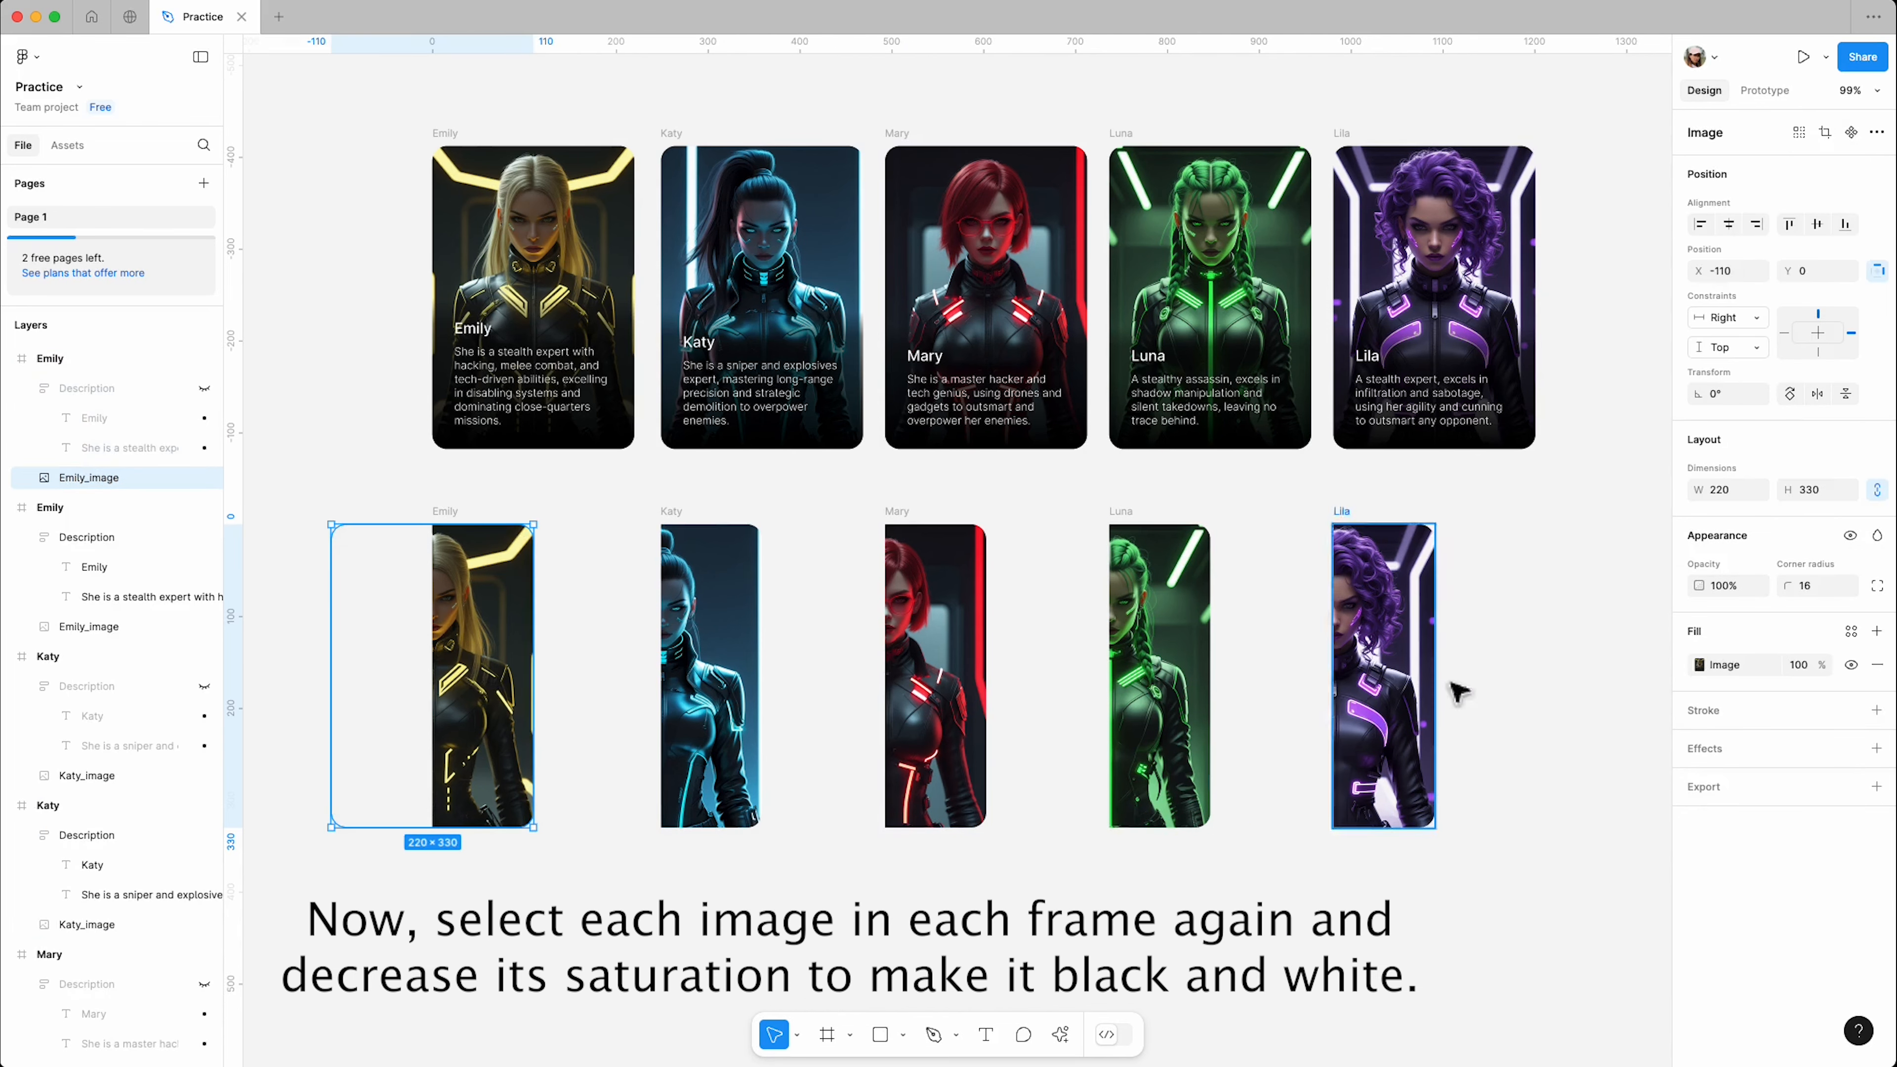
pyautogui.click(1700, 665)
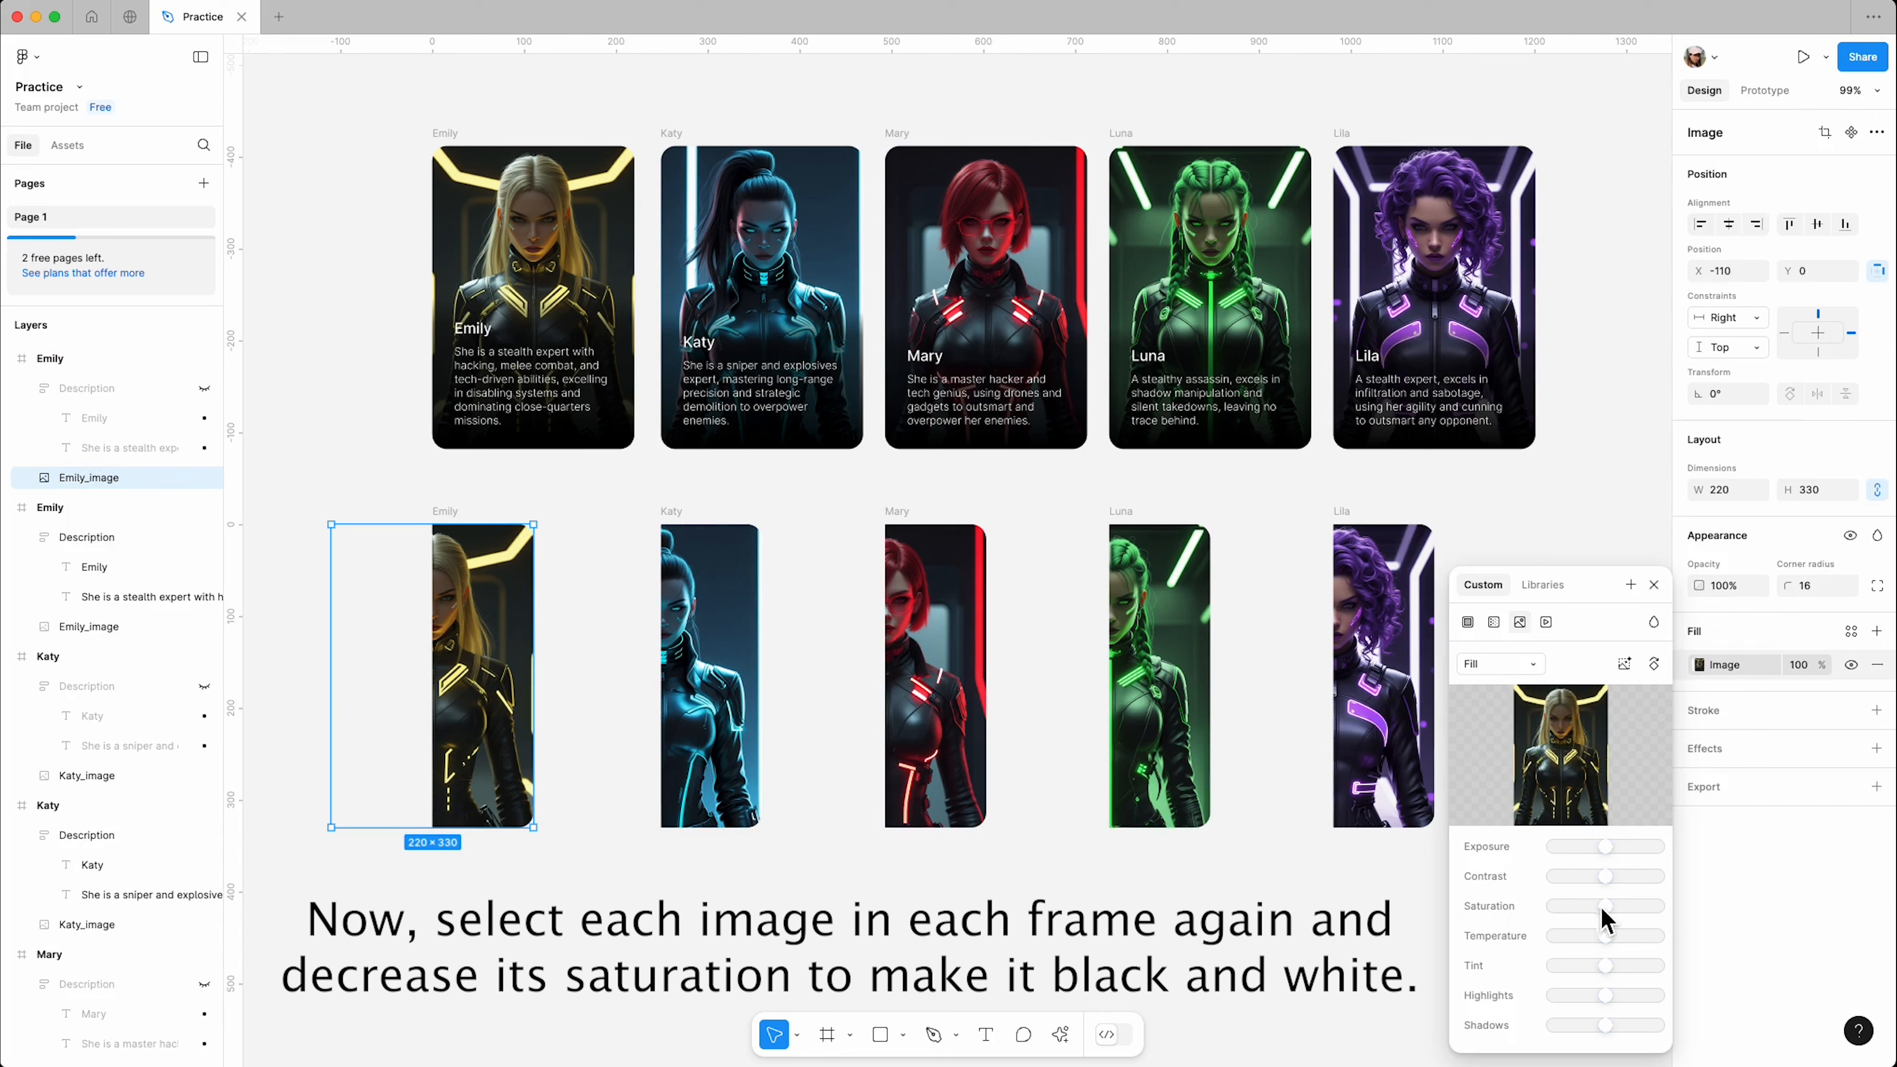
pyautogui.moveTo(1605, 906); pyautogui.dragTo(1455, 905)
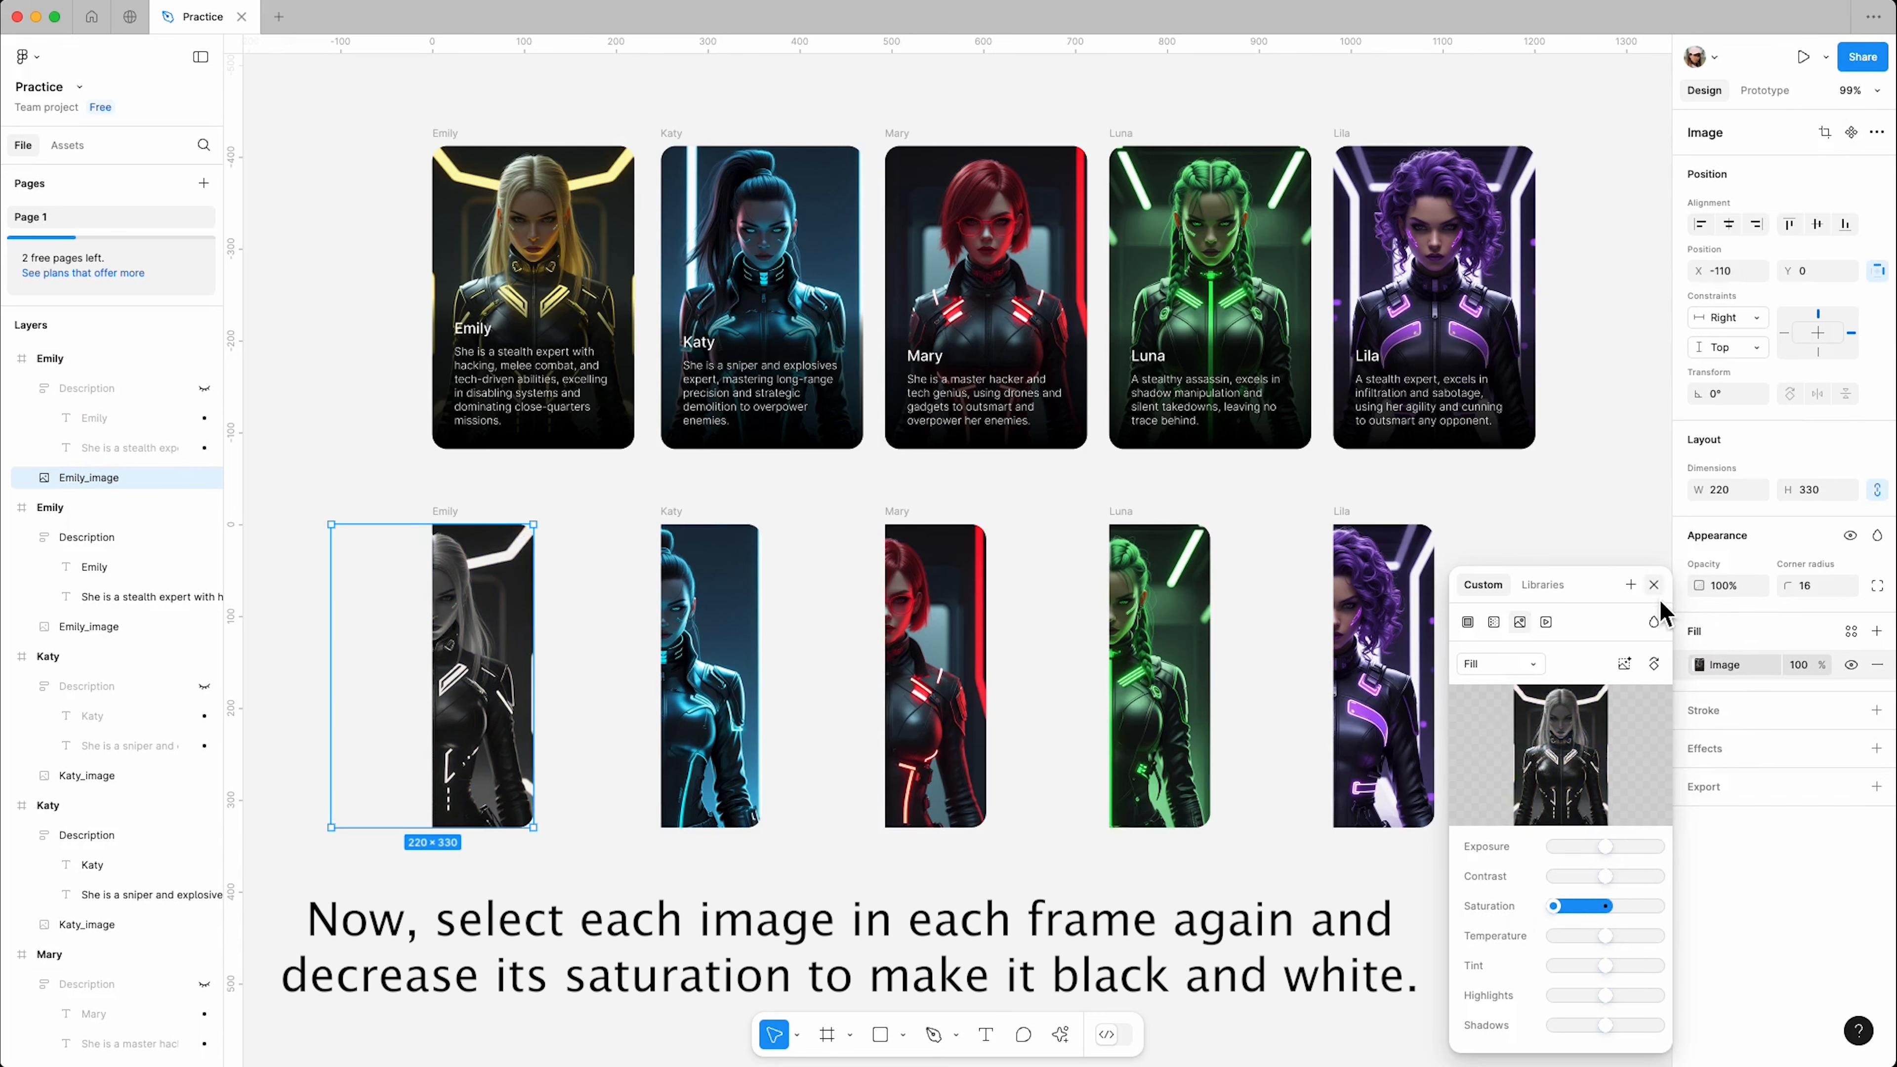
pyautogui.click(1654, 584)
pyautogui.click(743, 661)
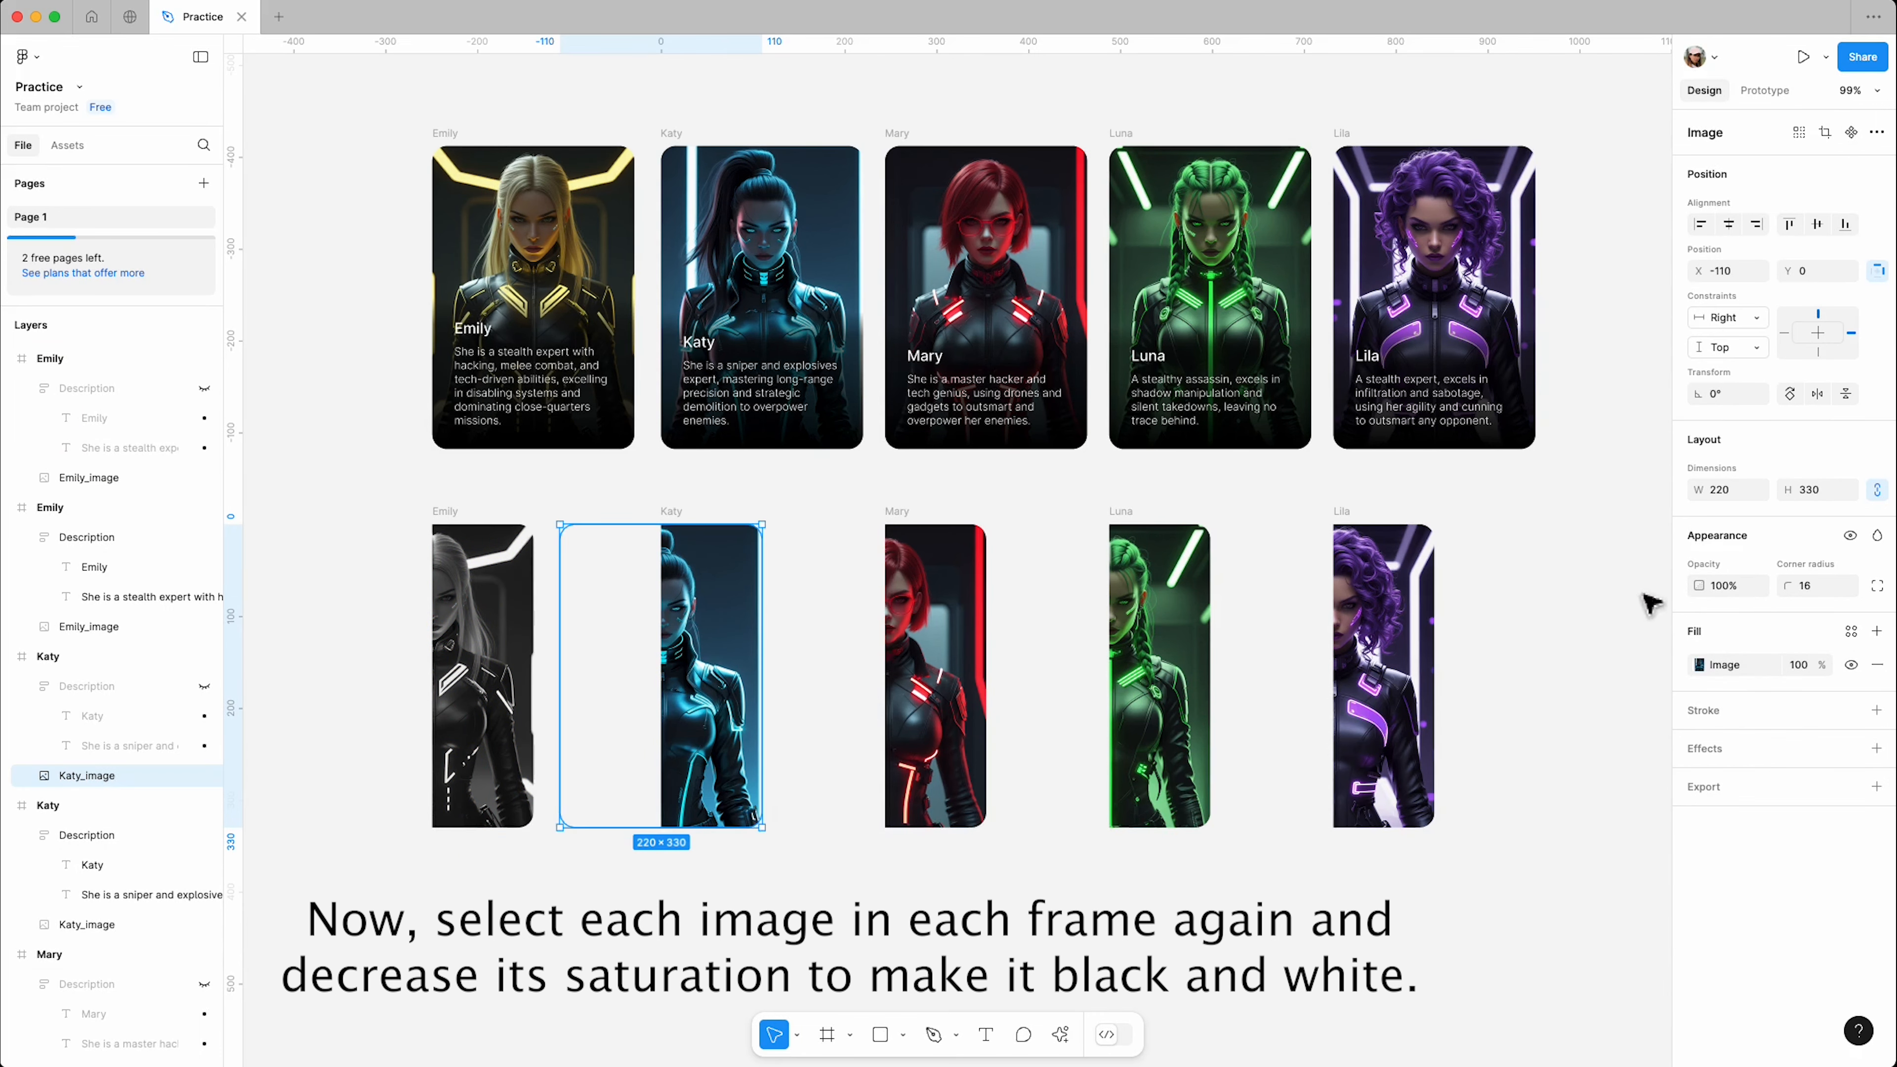
pyautogui.click(1700, 665)
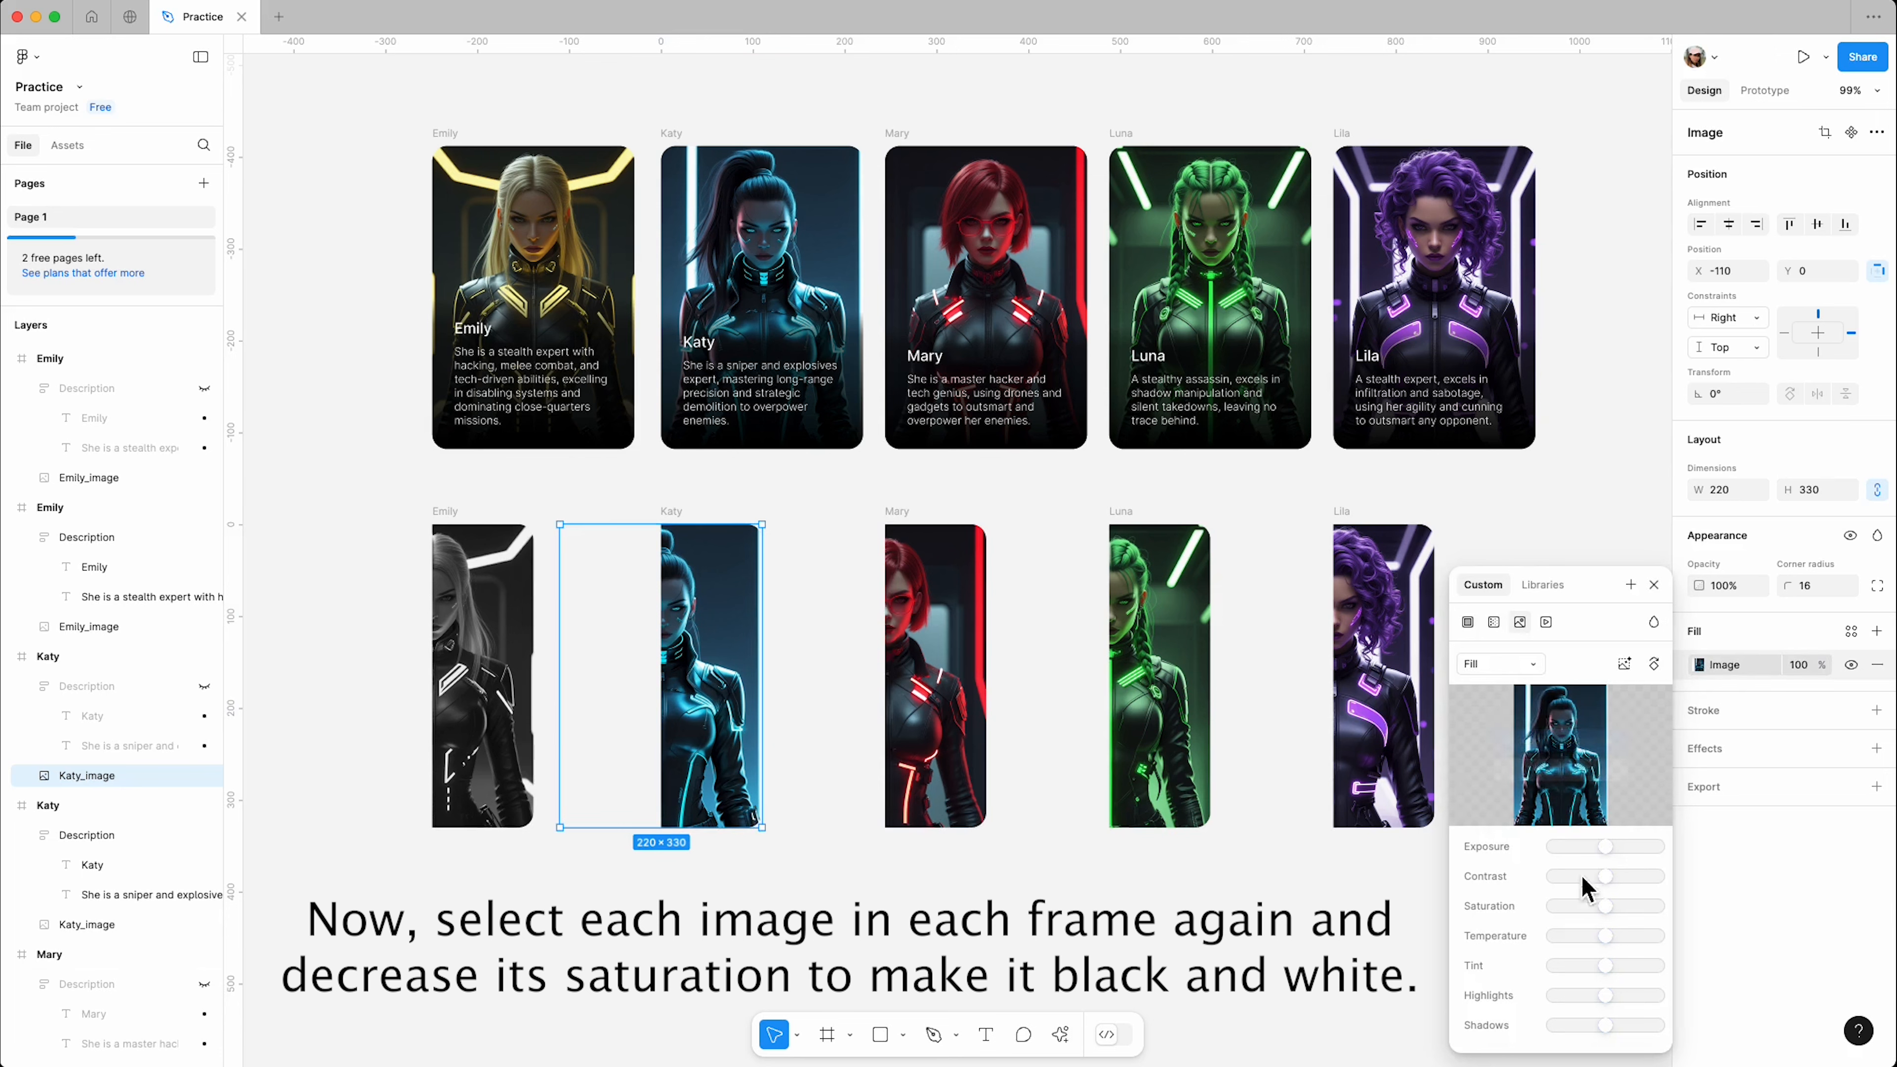
pyautogui.moveTo(1606, 907); pyautogui.dragTo(1523, 906)
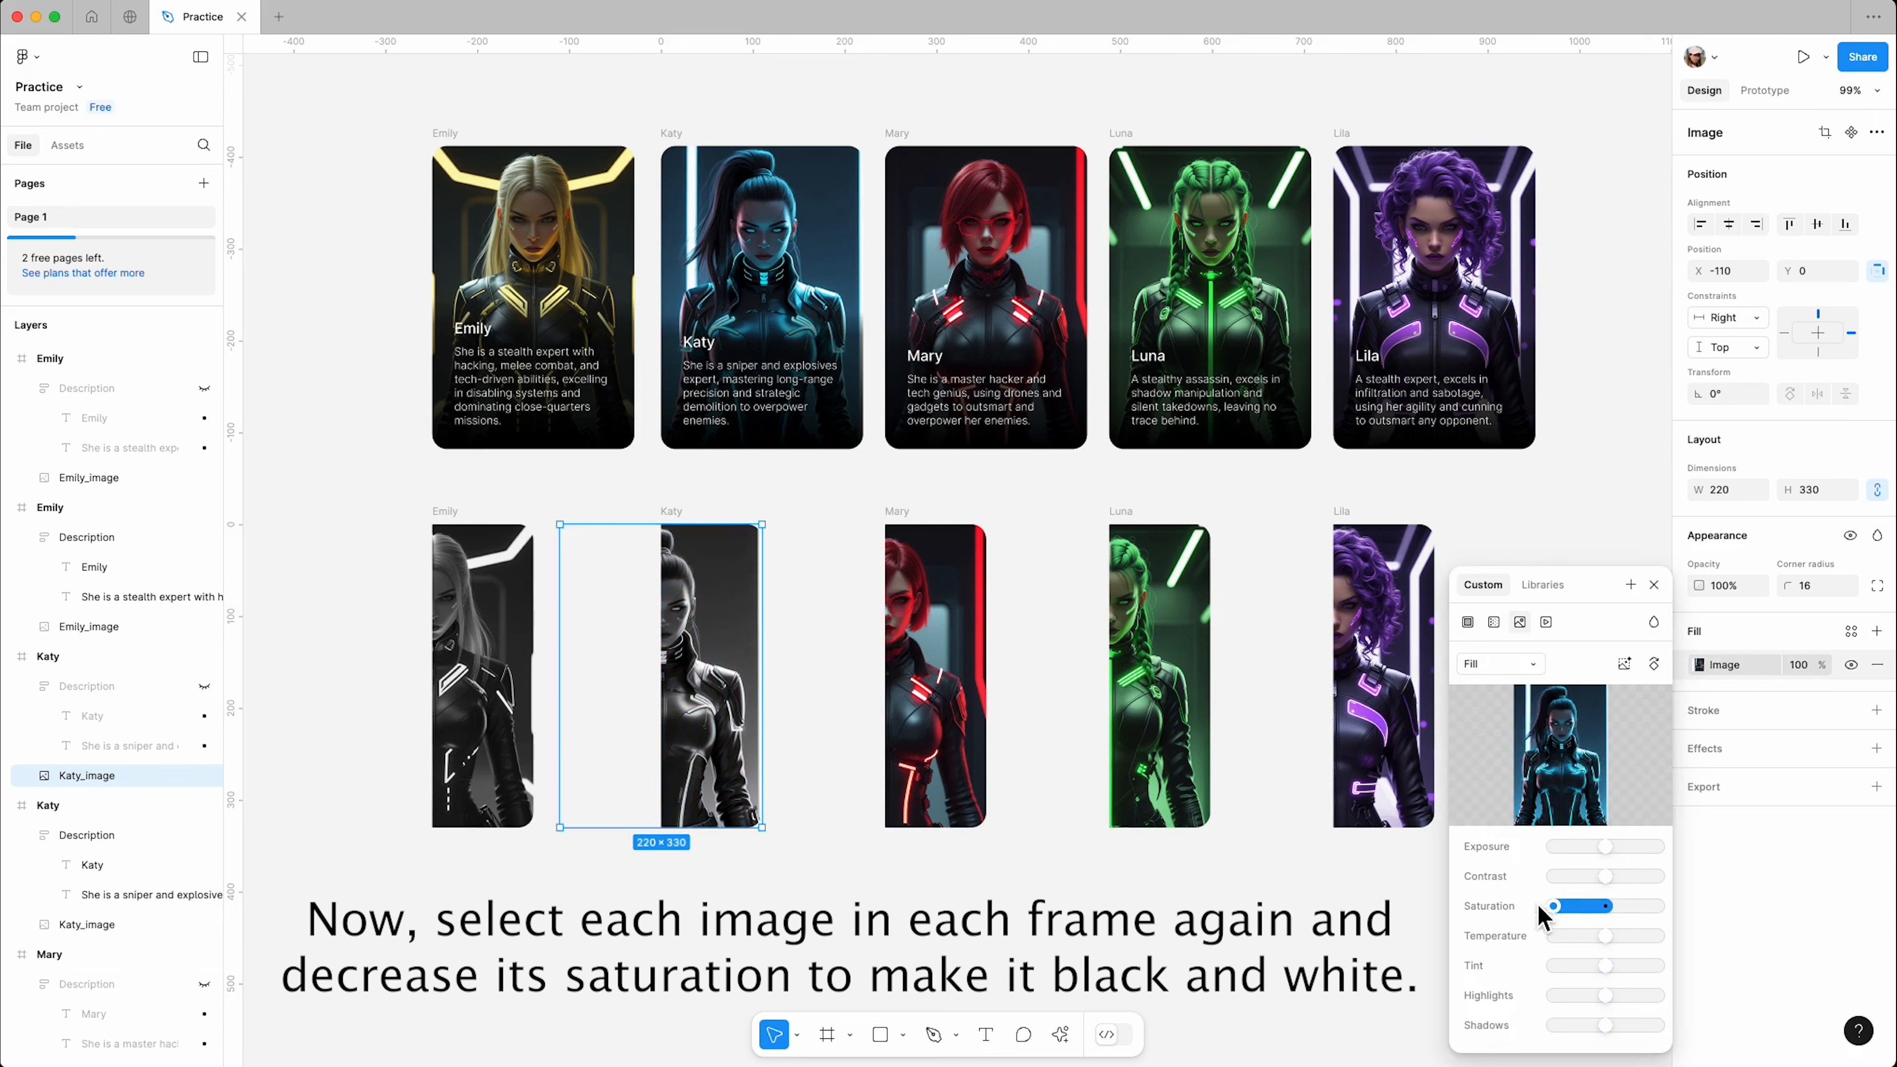
pyautogui.click(1653, 585)
# Step: Desaturate the image fills of the third and fourth narrow cards fully to black and white
pyautogui.click(943, 699)
pyautogui.click(942, 698)
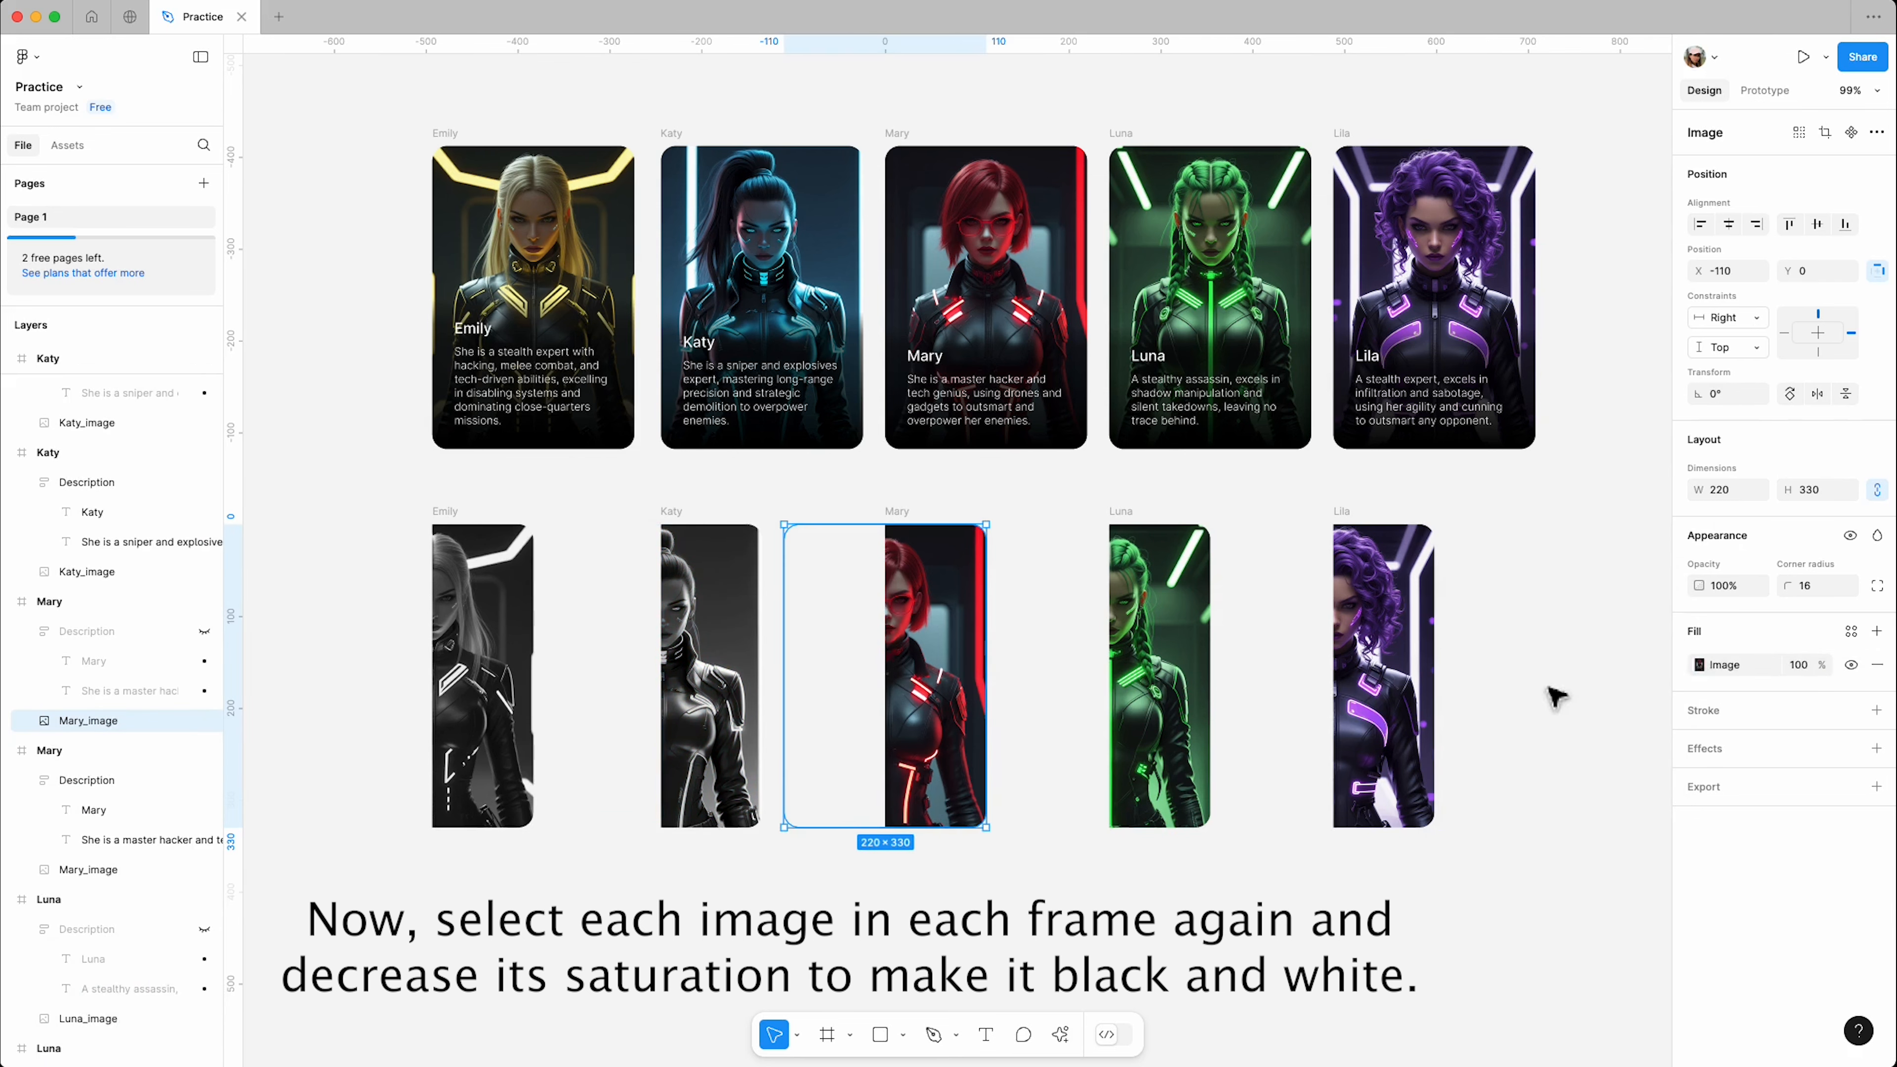
pyautogui.click(1700, 667)
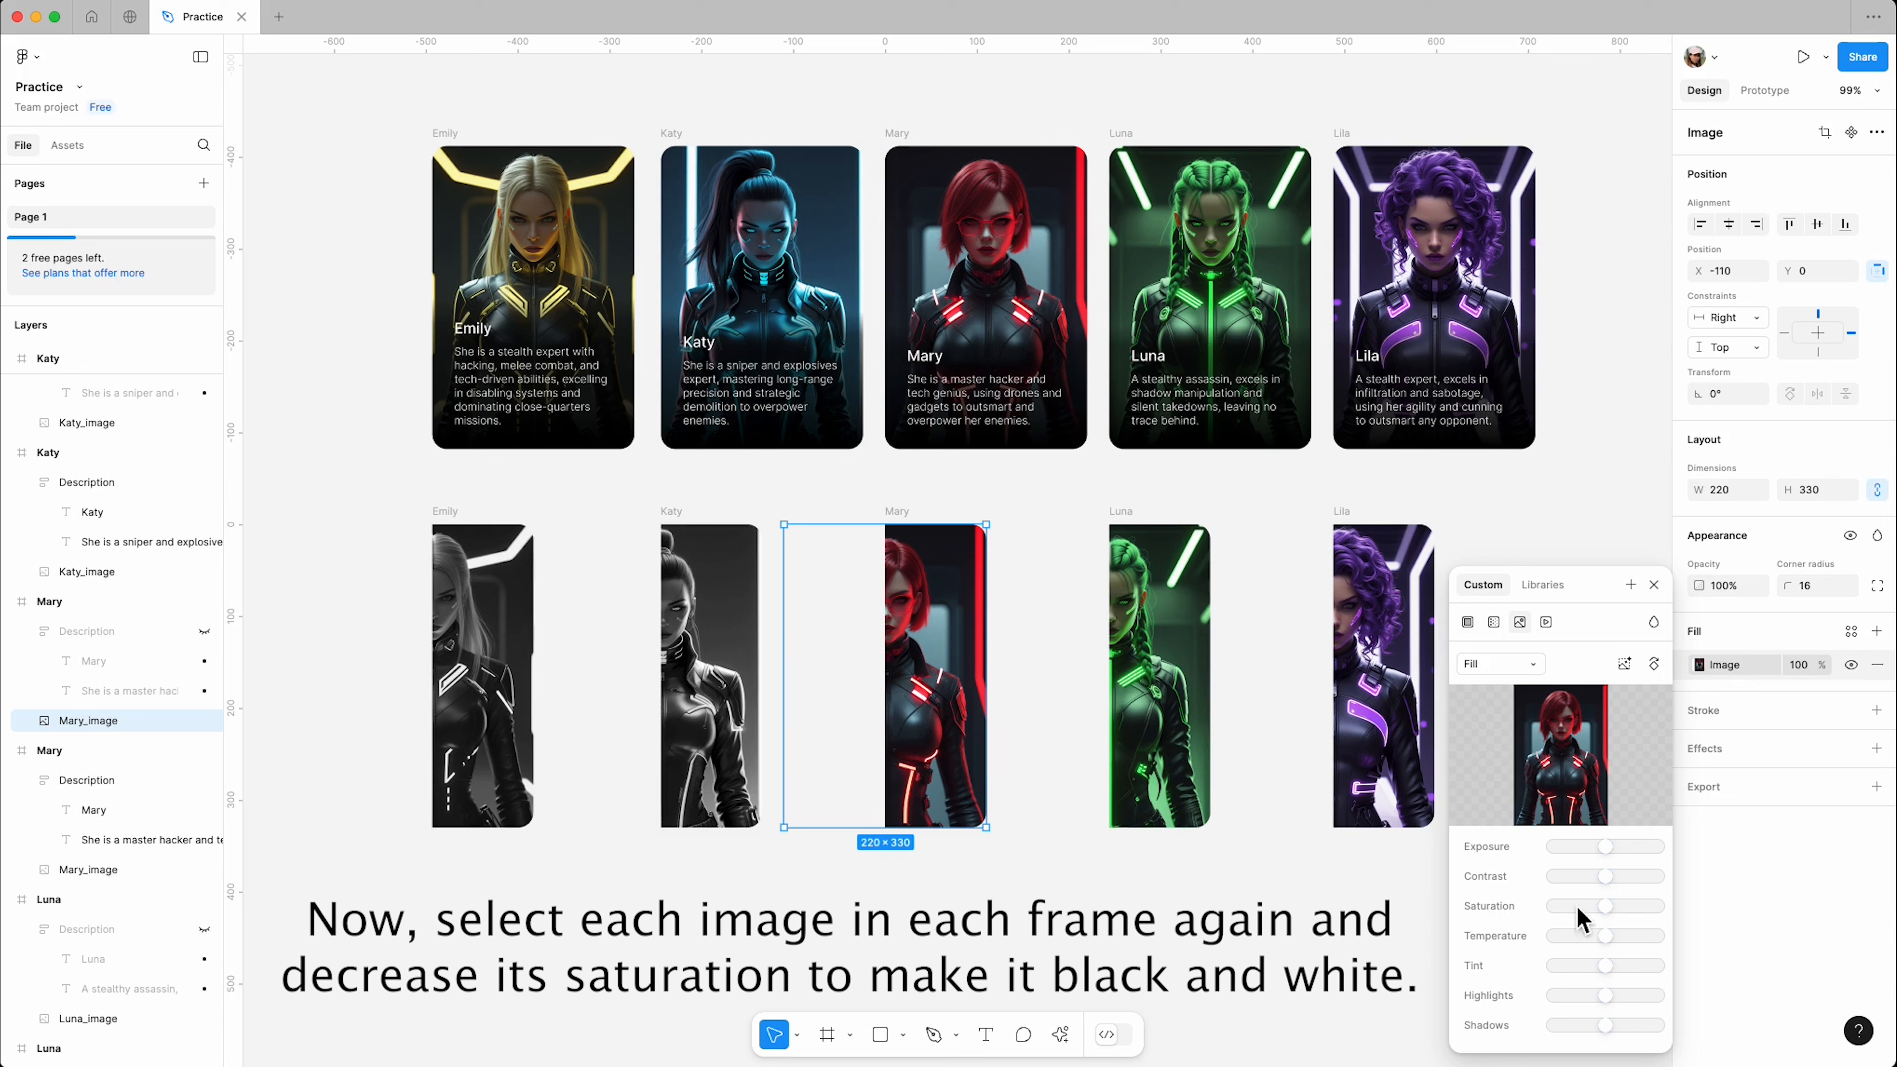
pyautogui.moveTo(1605, 907); pyautogui.dragTo(1523, 906)
pyautogui.click(1653, 584)
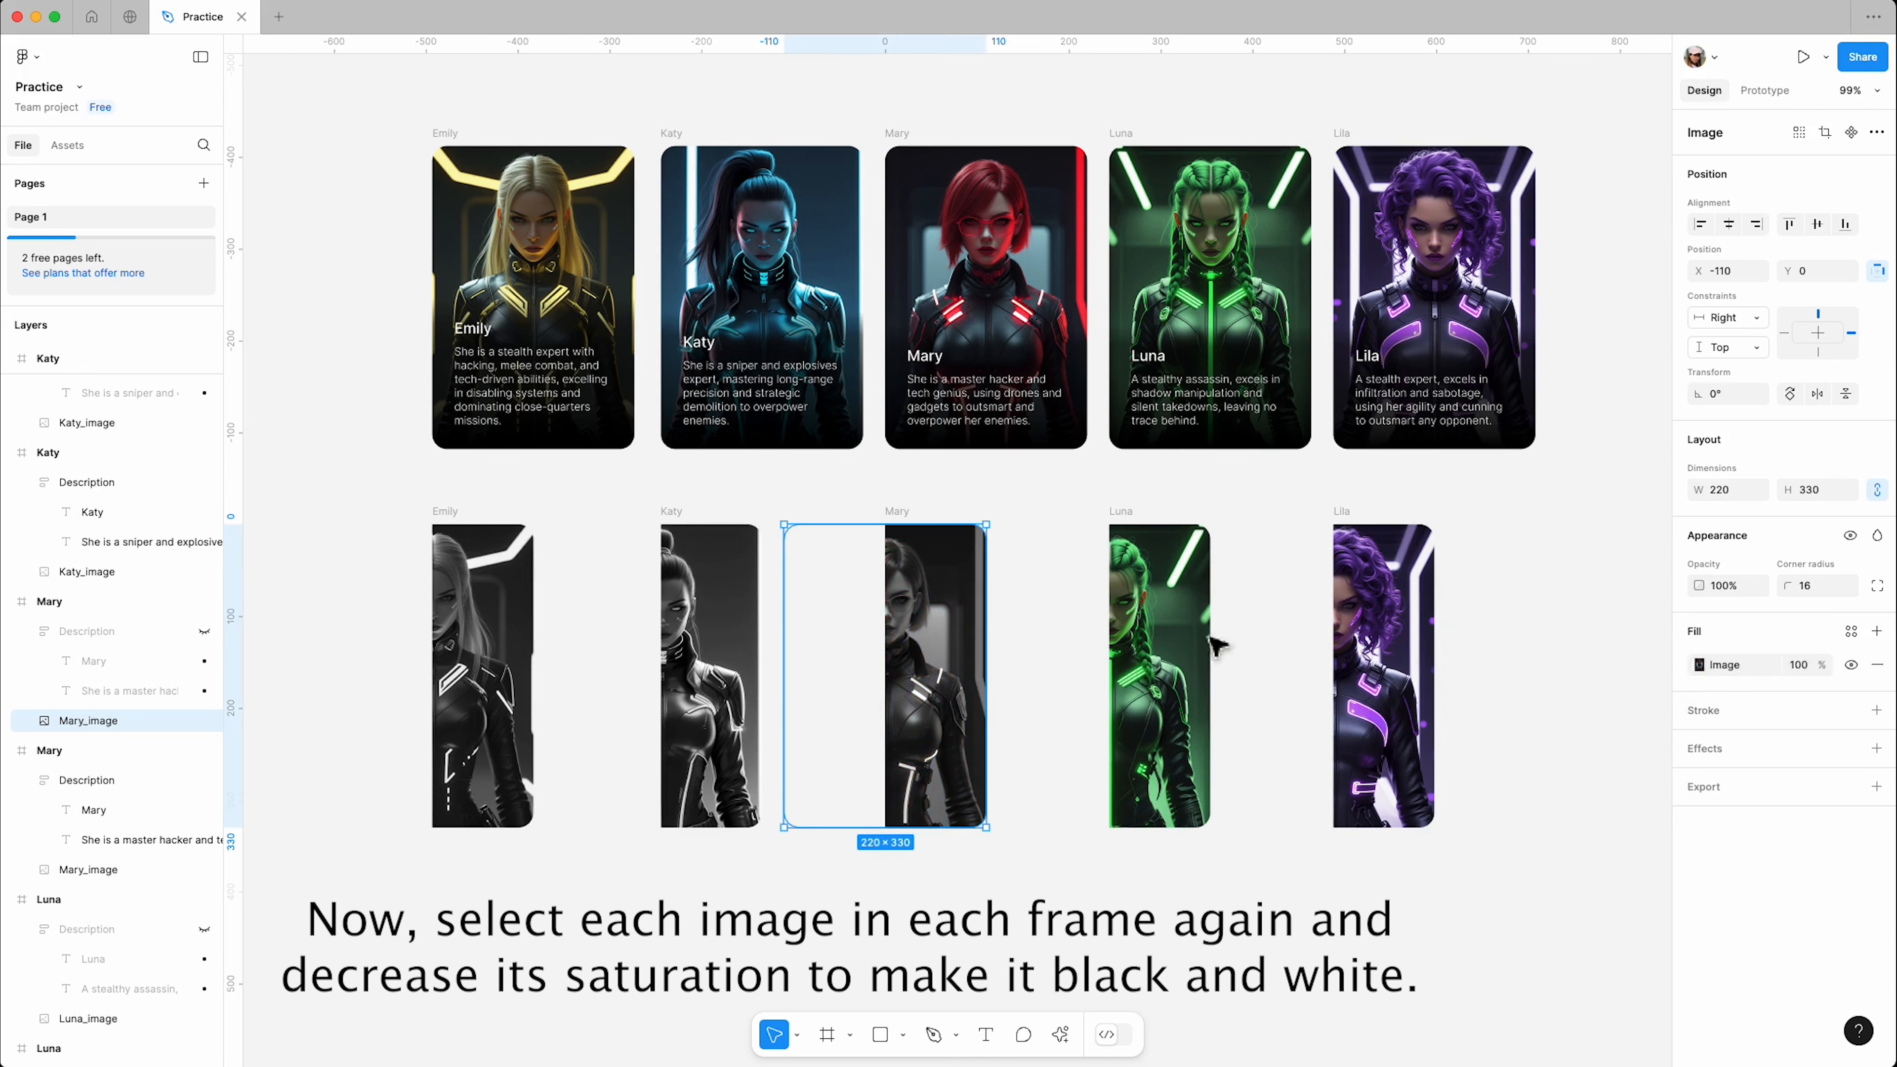
pyautogui.click(1195, 650)
pyautogui.click(1700, 665)
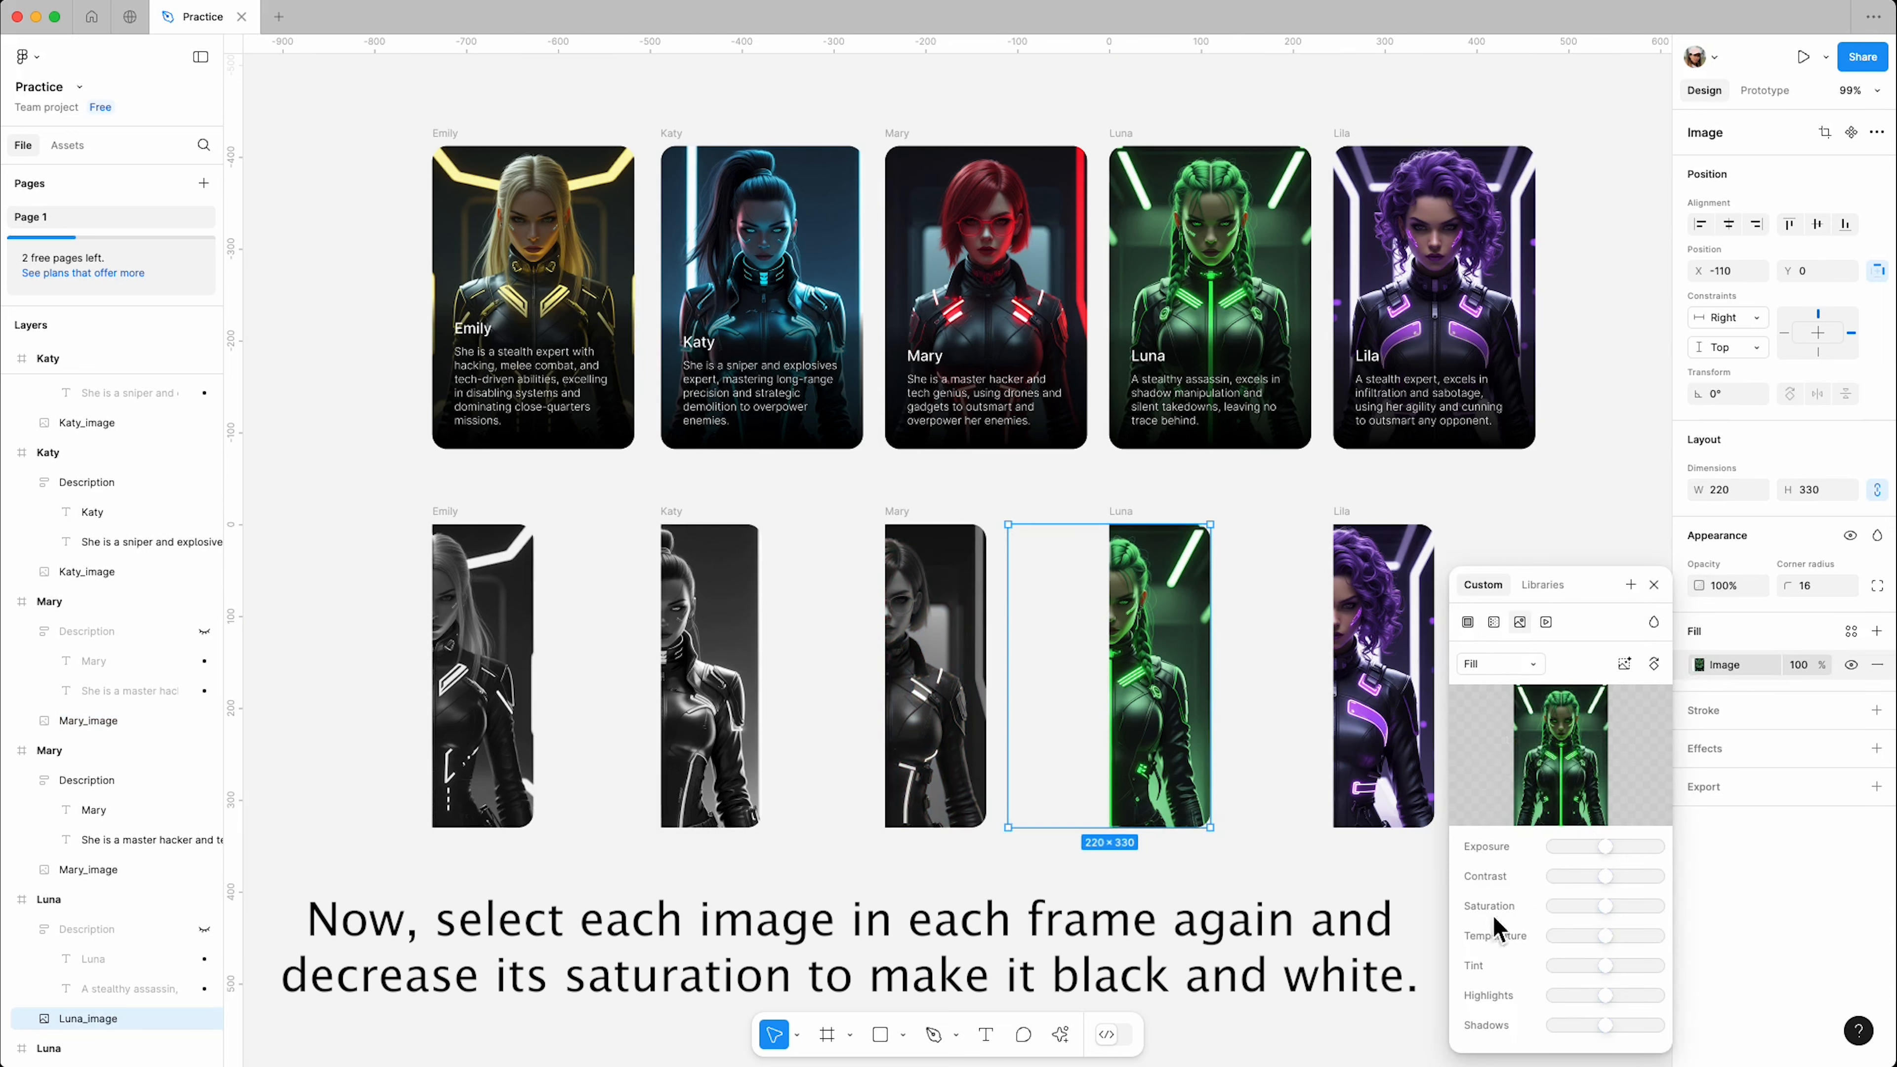
pyautogui.moveTo(1606, 907); pyautogui.dragTo(1534, 907)
pyautogui.click(1653, 586)
# Step: Lower the fifth narrow card's image saturation to the minimum so it is black and white
pyautogui.click(1385, 658)
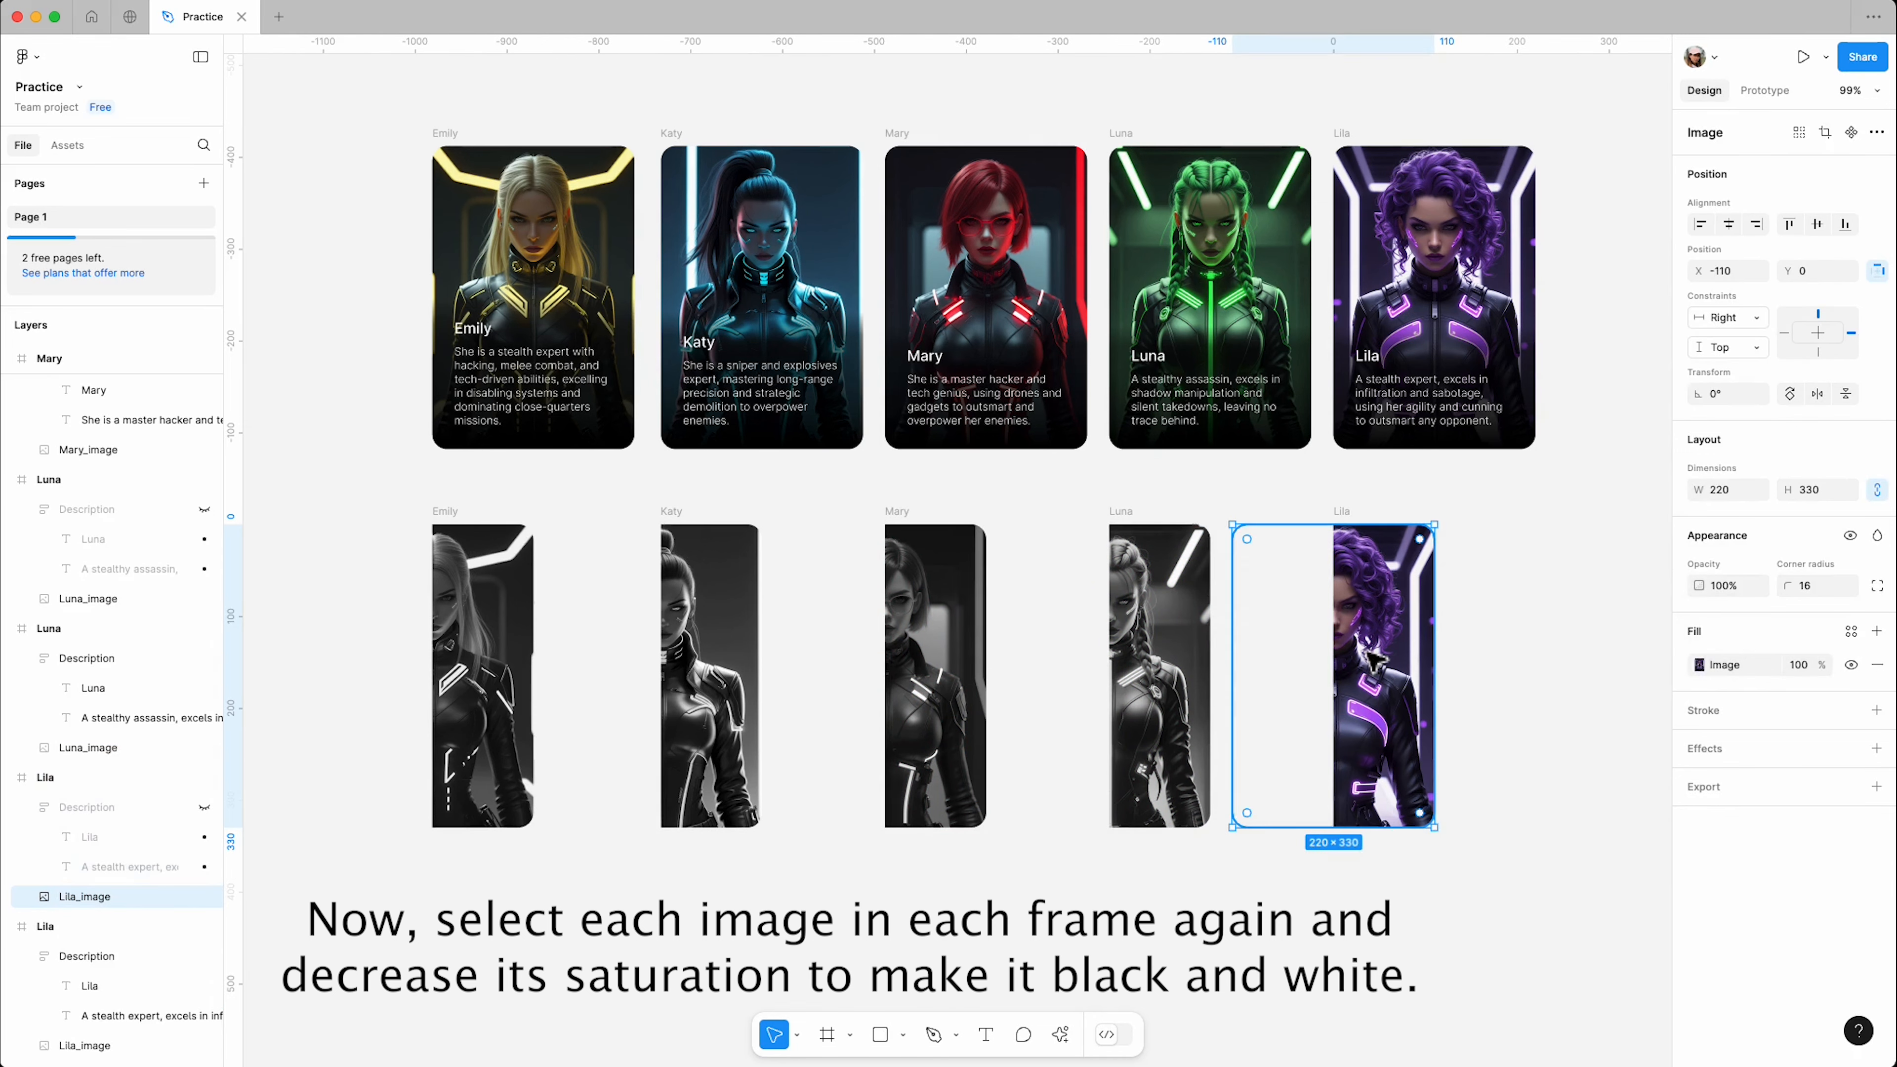
pyautogui.click(1700, 665)
pyautogui.moveTo(1605, 905); pyautogui.dragTo(1549, 907)
pyautogui.click(1654, 586)
pyautogui.click(1562, 622)
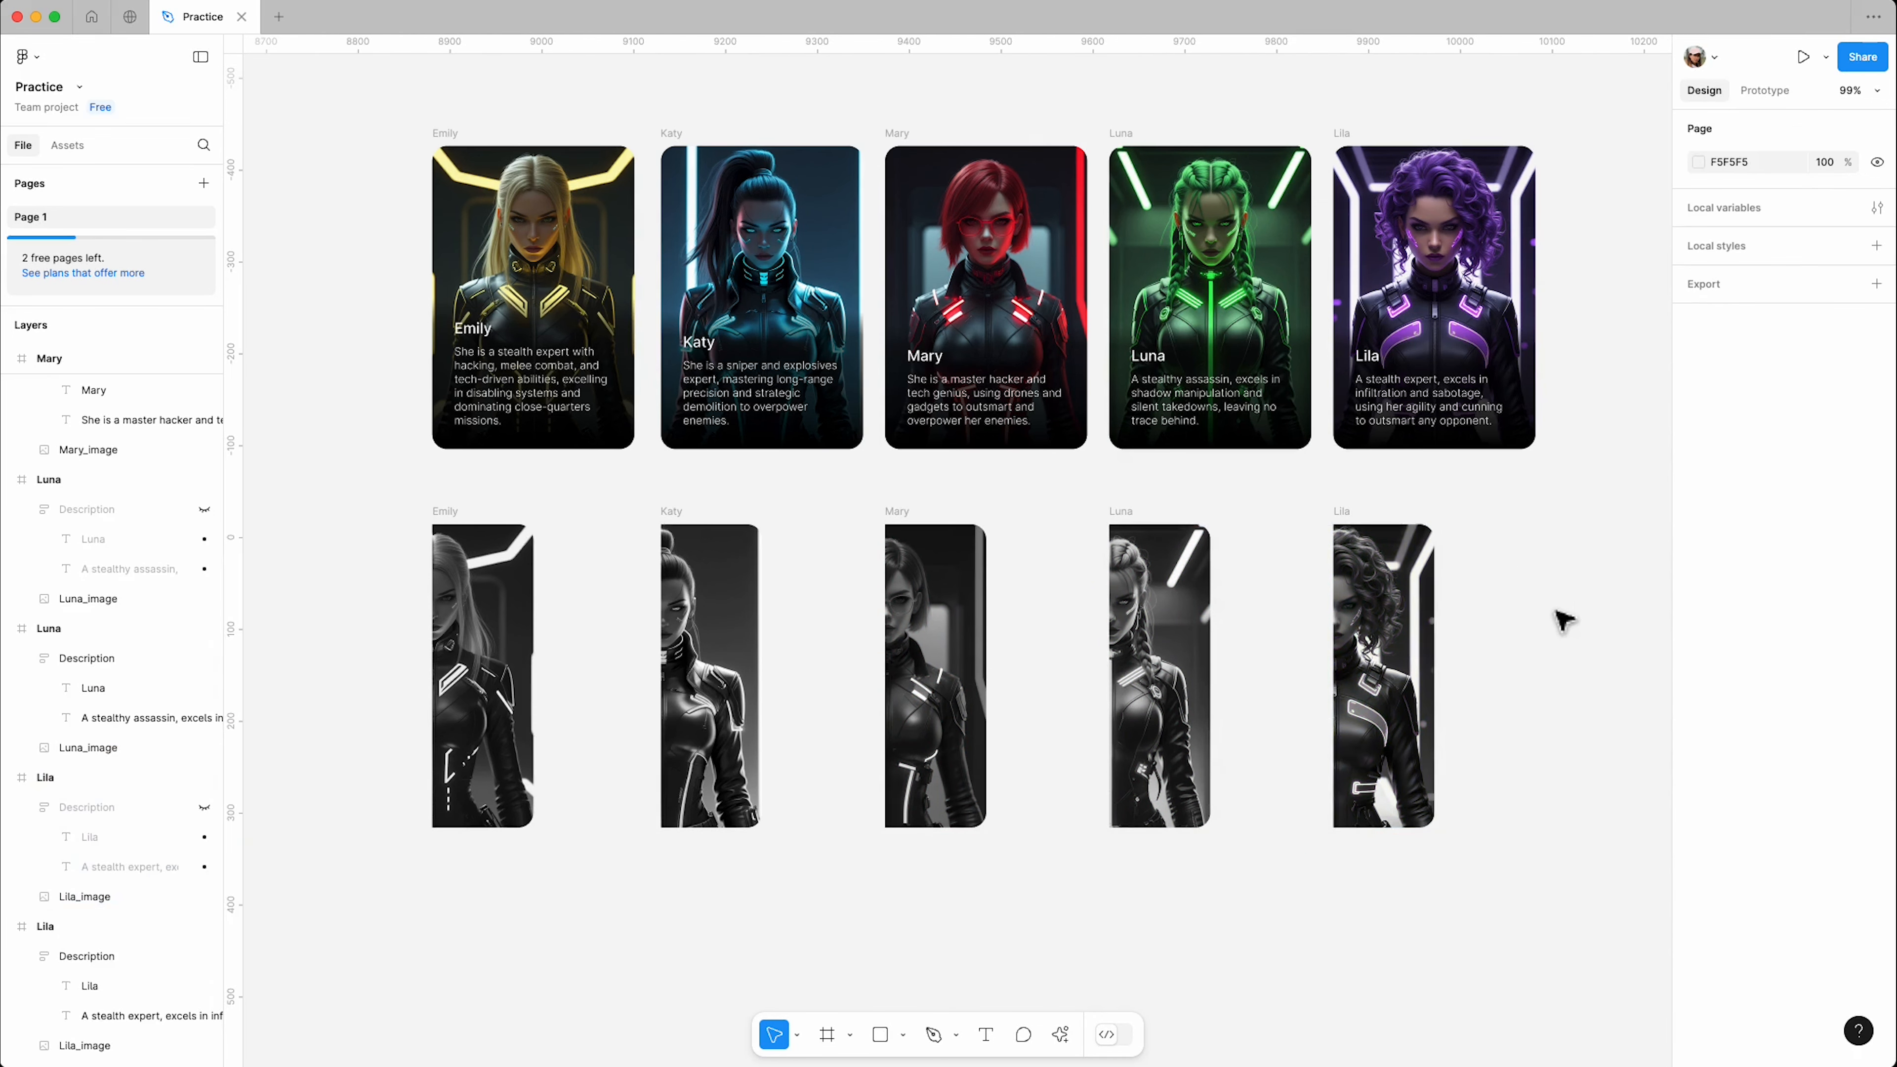
# Step: Wrap the five narrow black-and-white cards in a horizontal auto layout frame with a gap of 24
pyautogui.moveTo(1563, 489); pyautogui.dragTo(385, 923)
pyautogui.rightClick(710, 685)
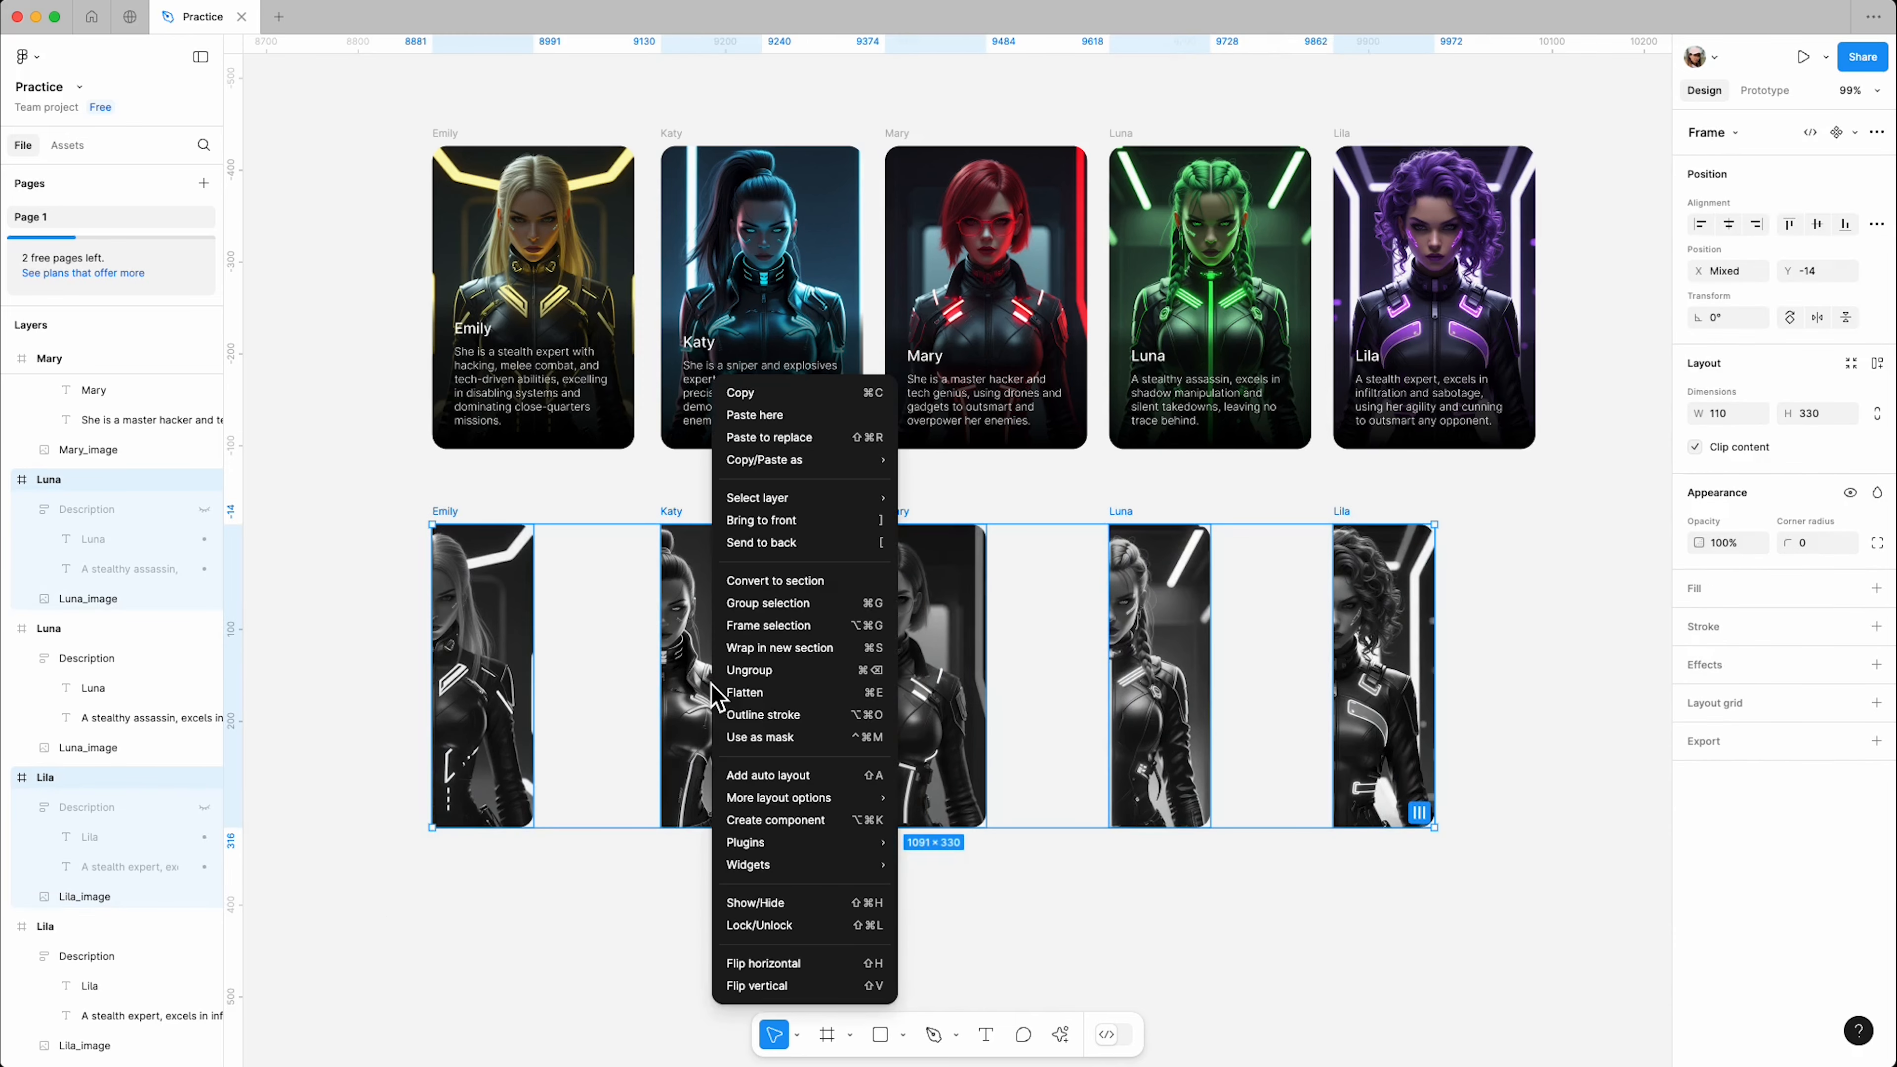
pyautogui.click(773, 775)
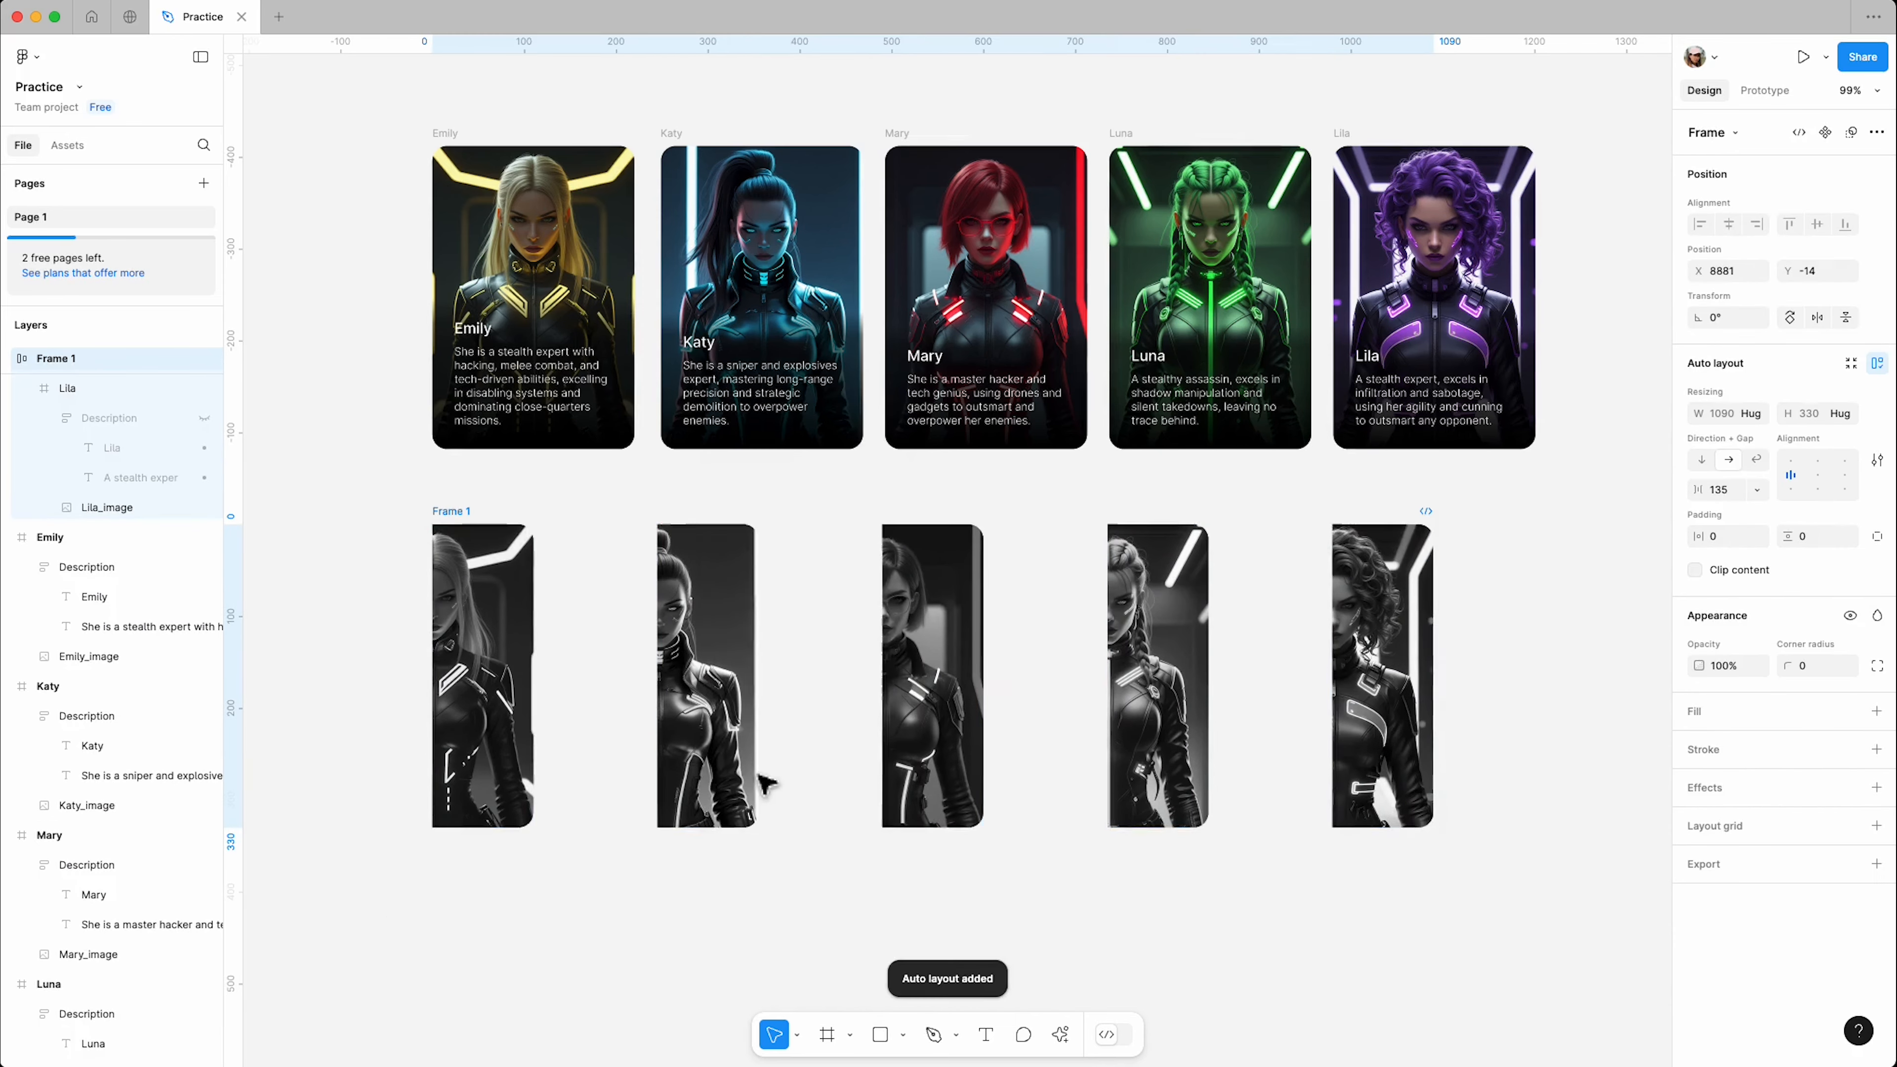
pyautogui.click(1726, 493)
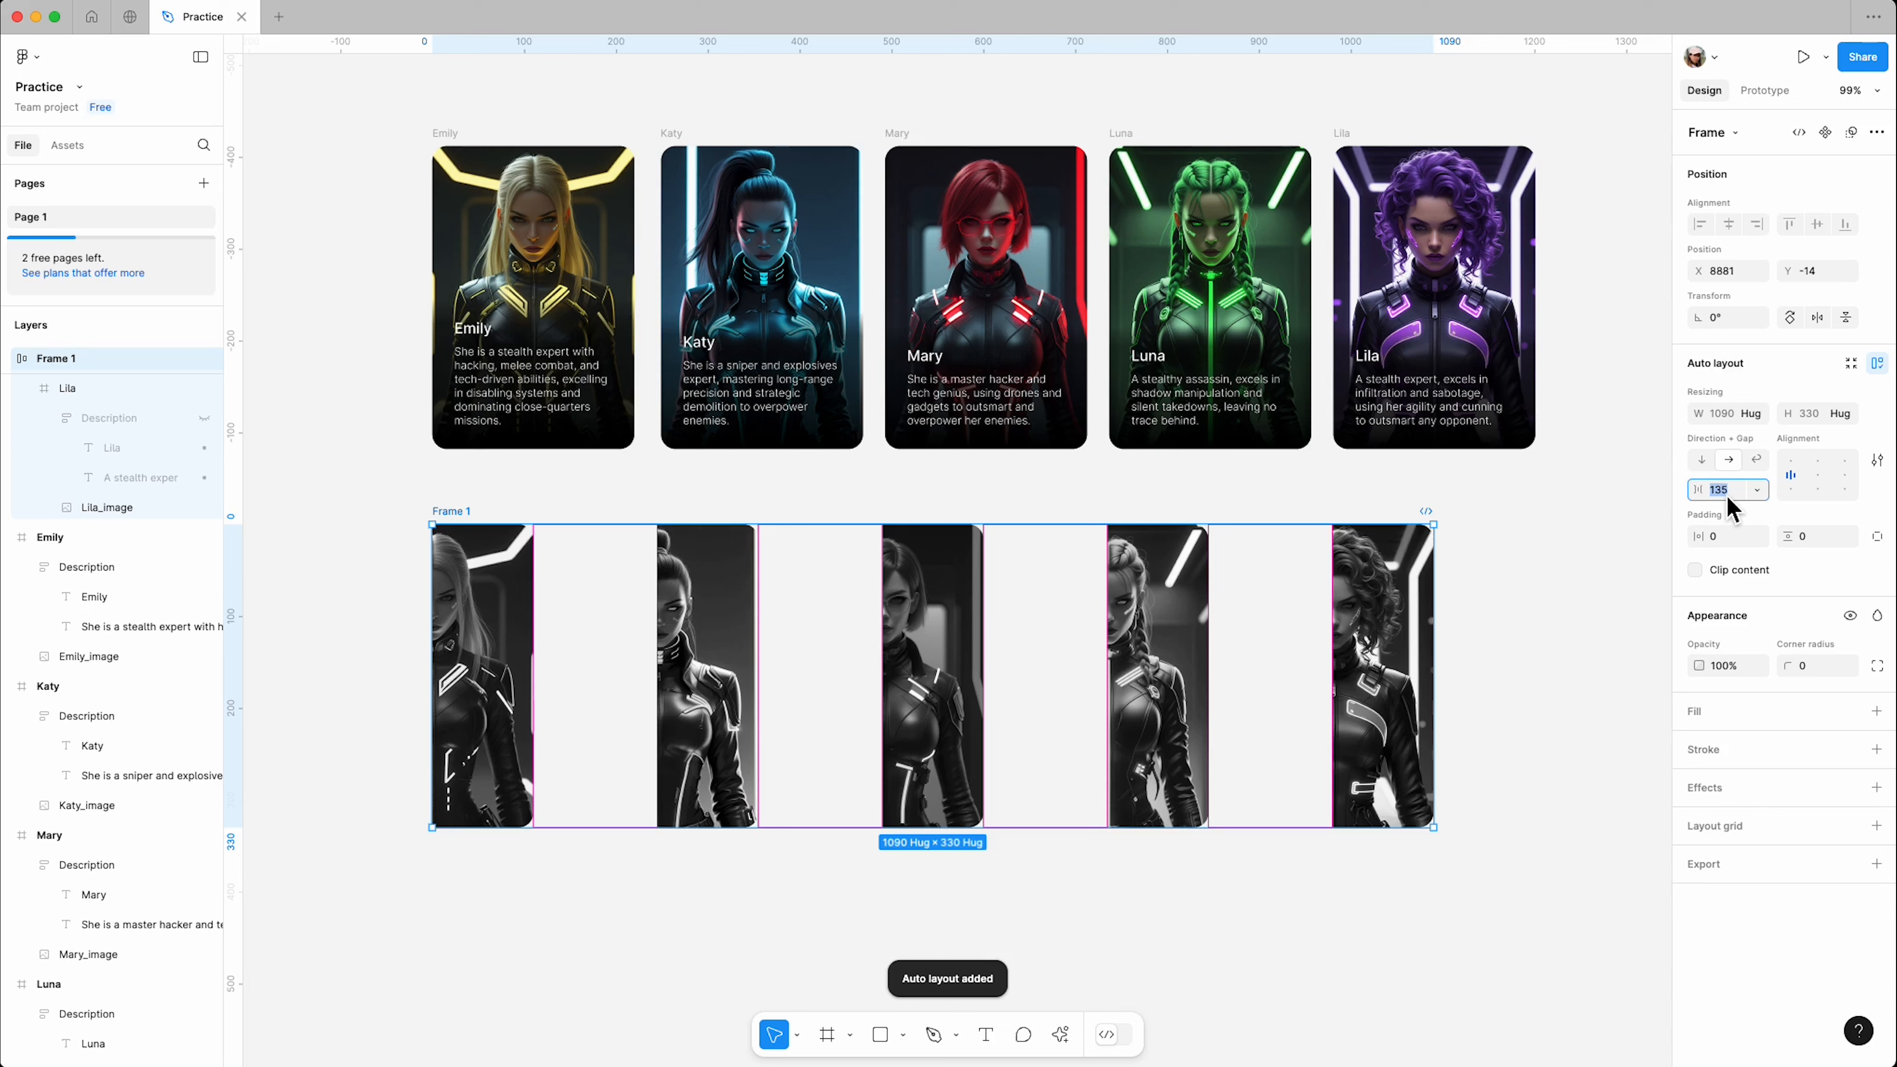
pyautogui.write('24')
pyautogui.press('Return')
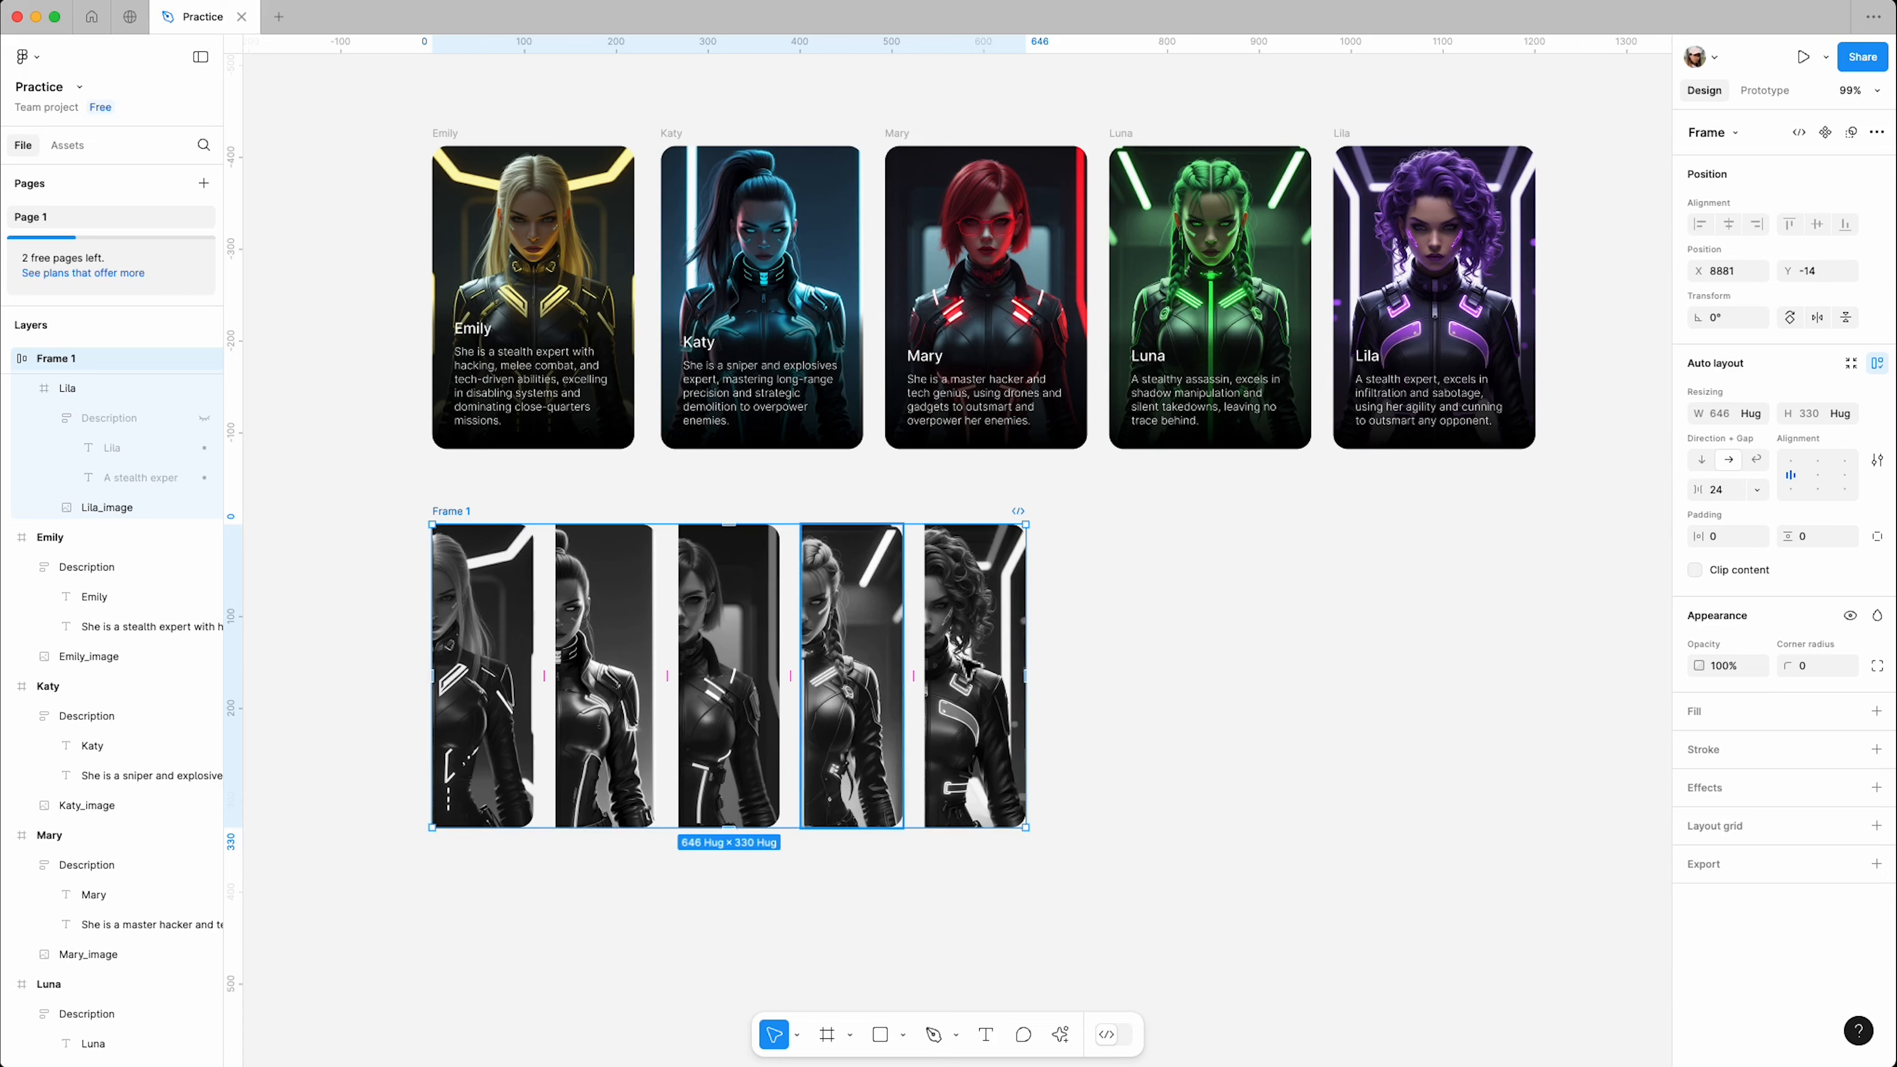
# Step: Duplicate the row of narrow black-and-white cards to the right of the colour cards and rename the copy Emily
pyautogui.scroll(-2, 1263, 681)
pyautogui.scroll(-3, 1256, 683)
pyautogui.click(518, 320)
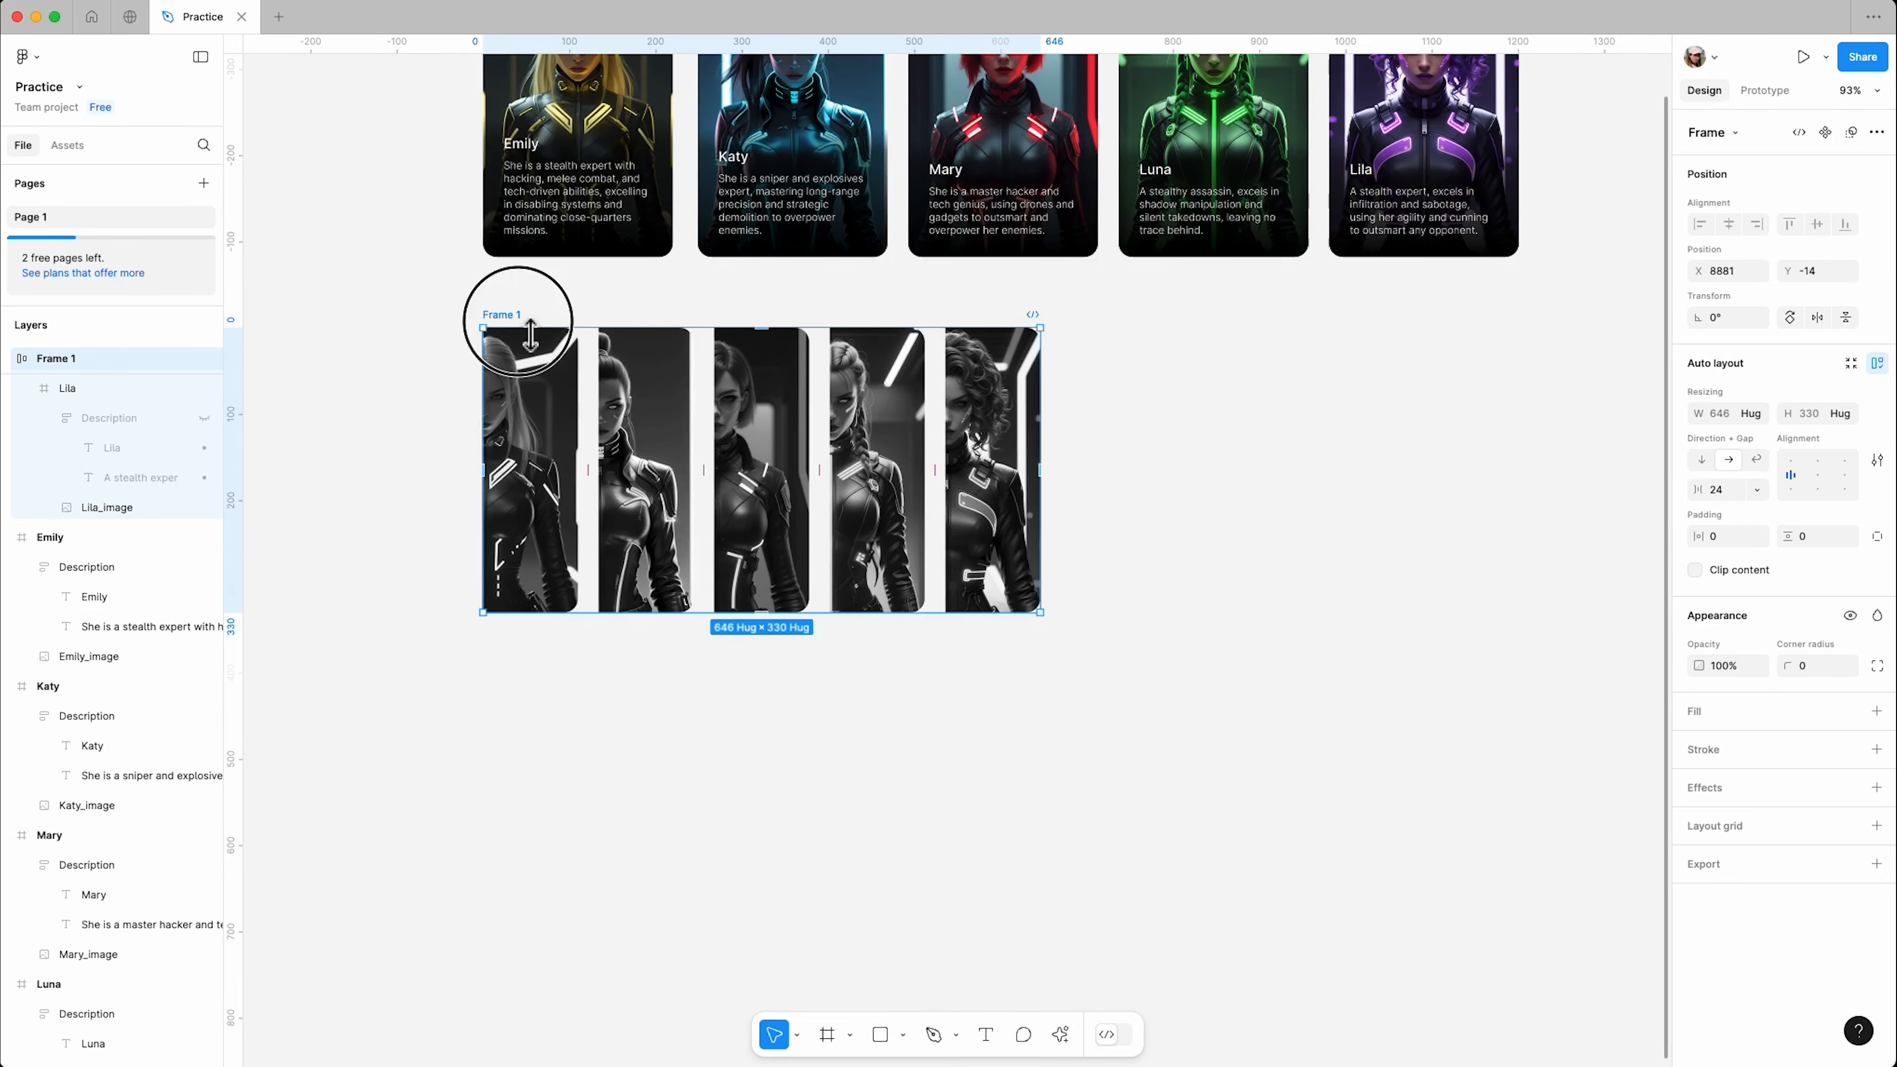
pyautogui.scroll(-5, 358, 625)
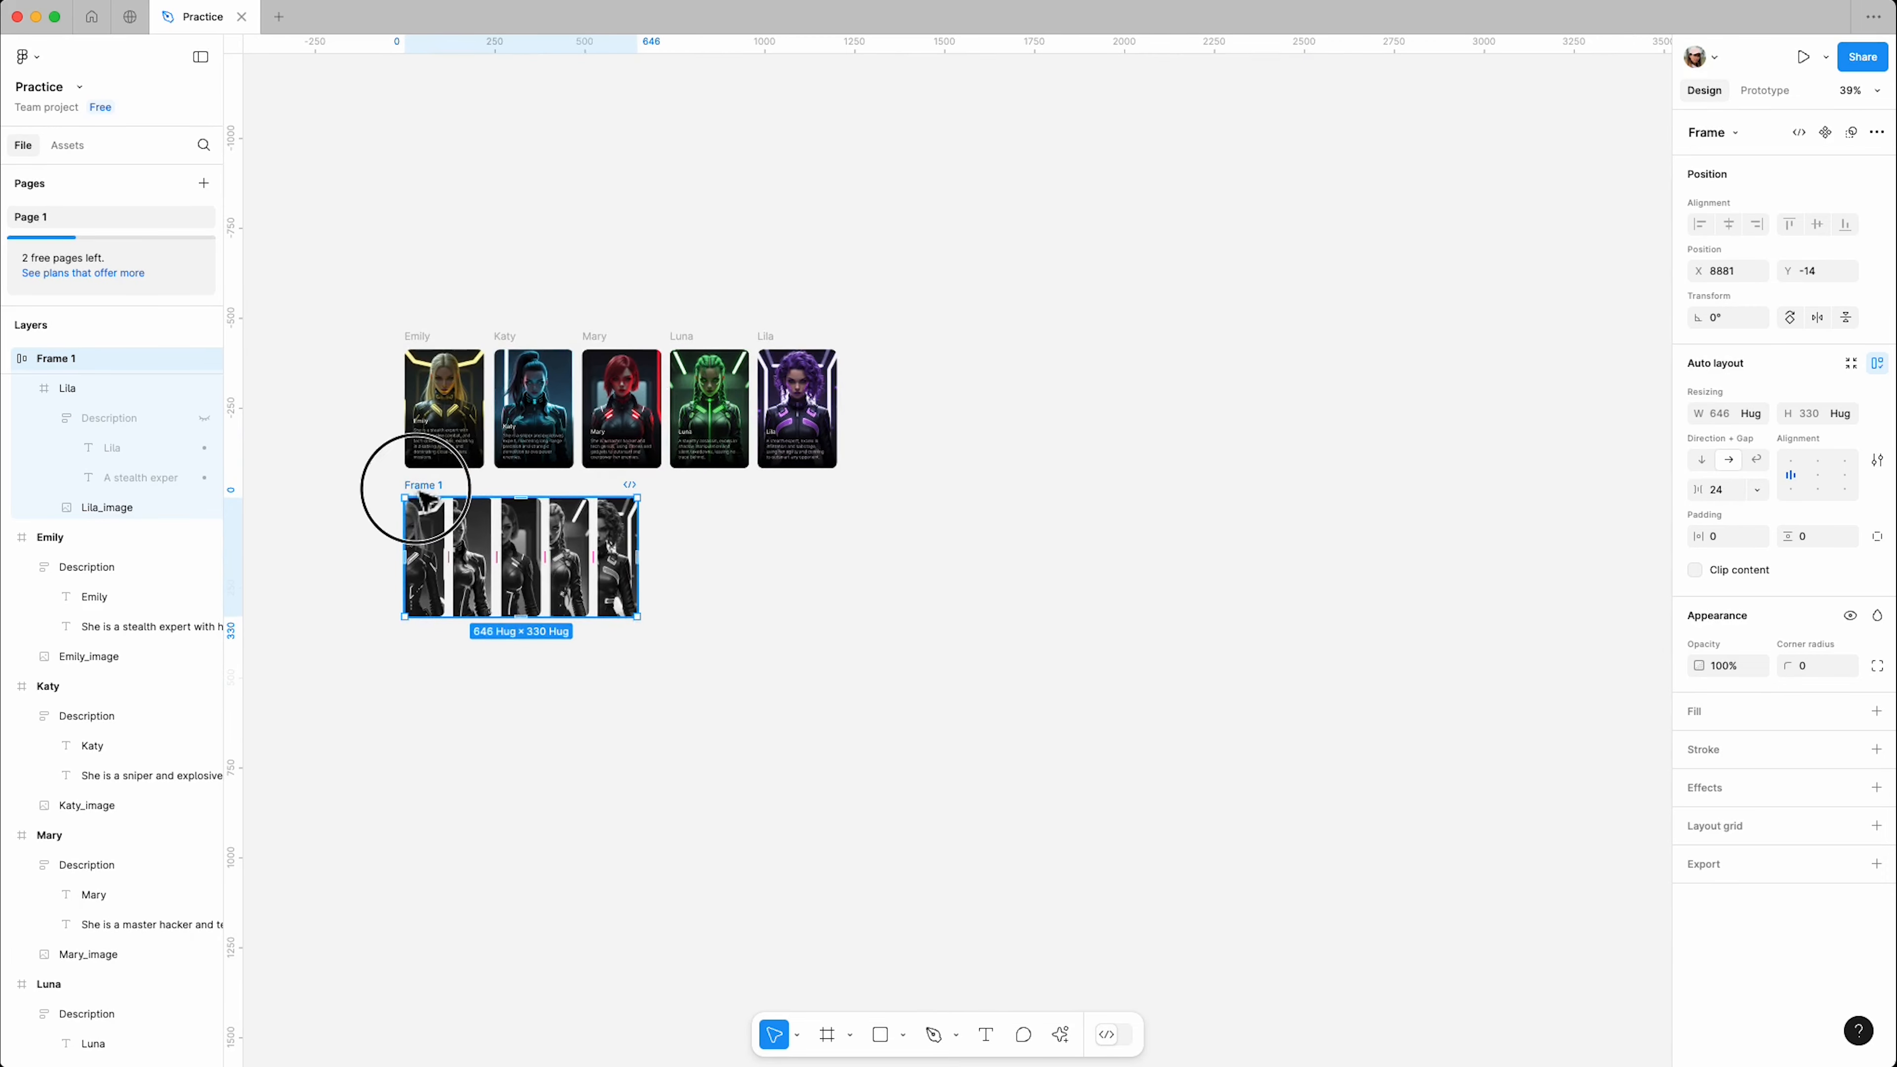
pyautogui.moveTo(422, 491); pyautogui.dragTo(1039, 342)
pyautogui.scroll(5, 1037, 340)
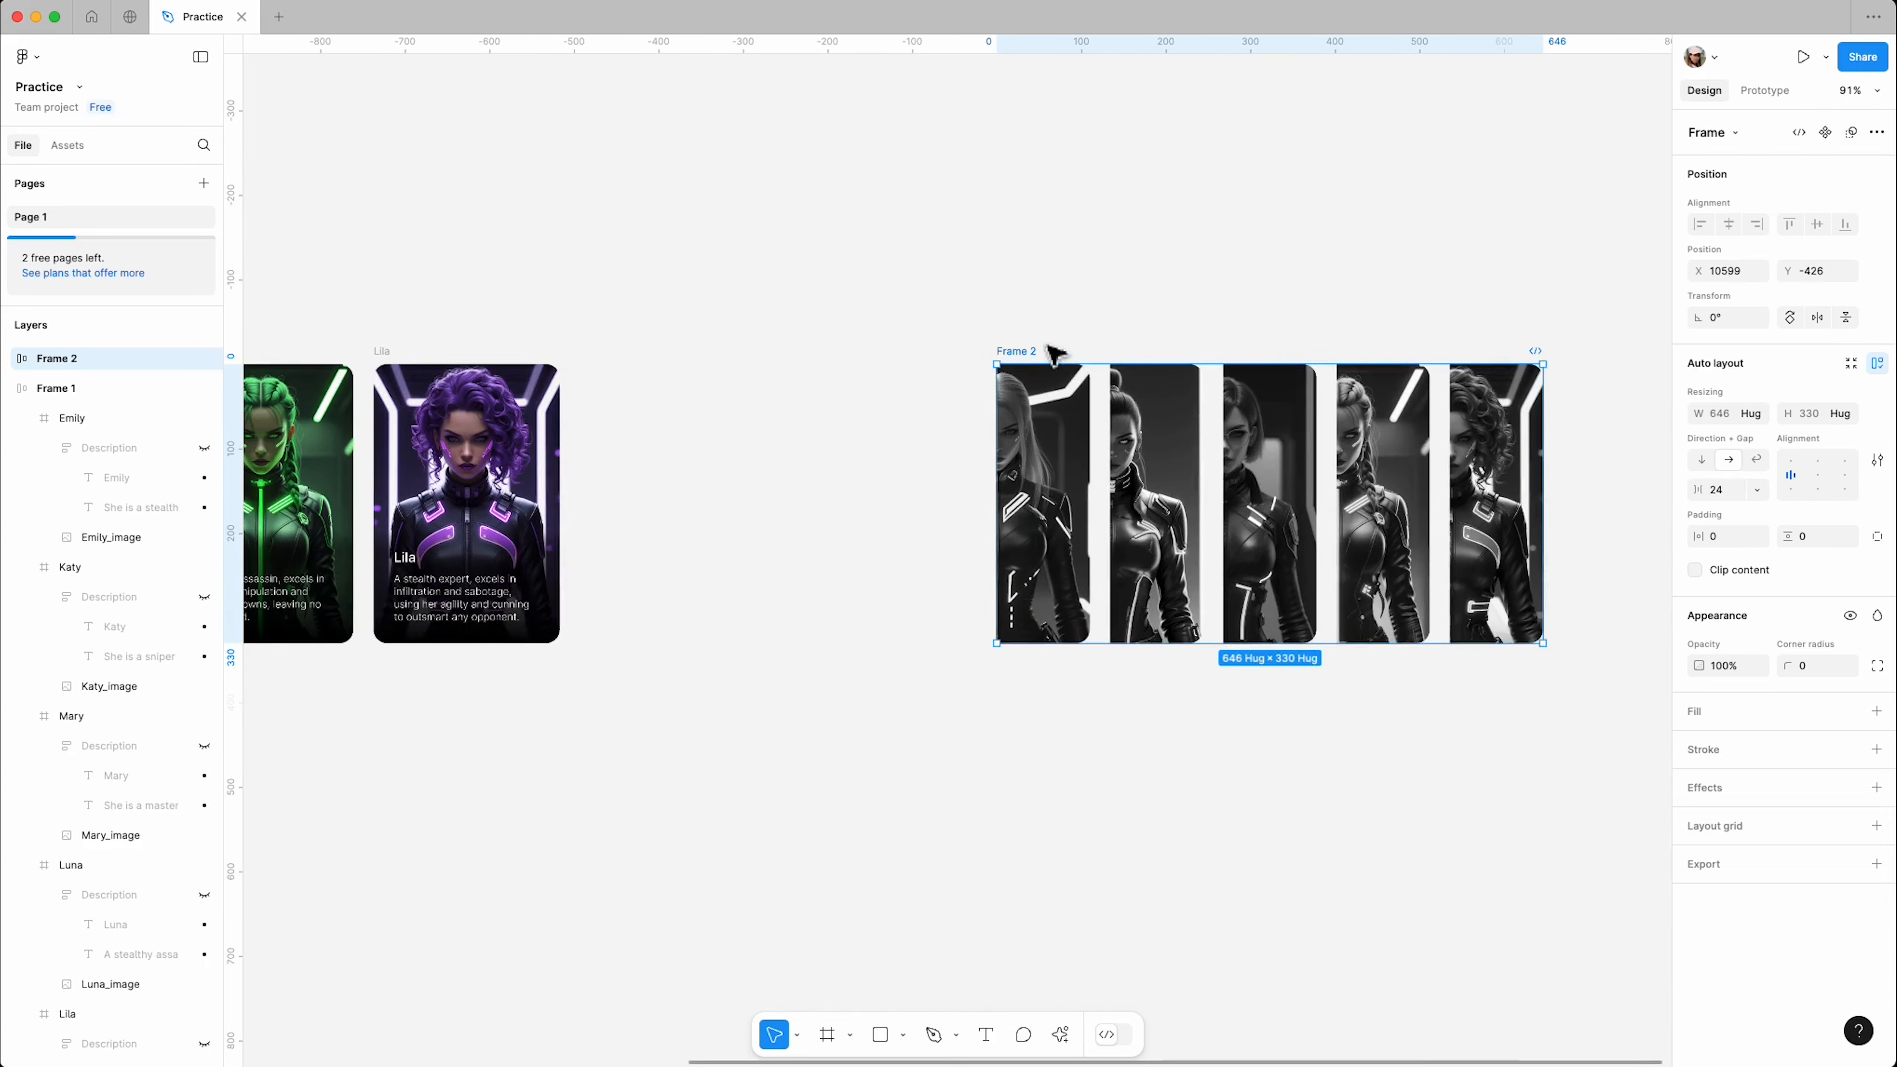
pyautogui.doubleClick(1027, 352)
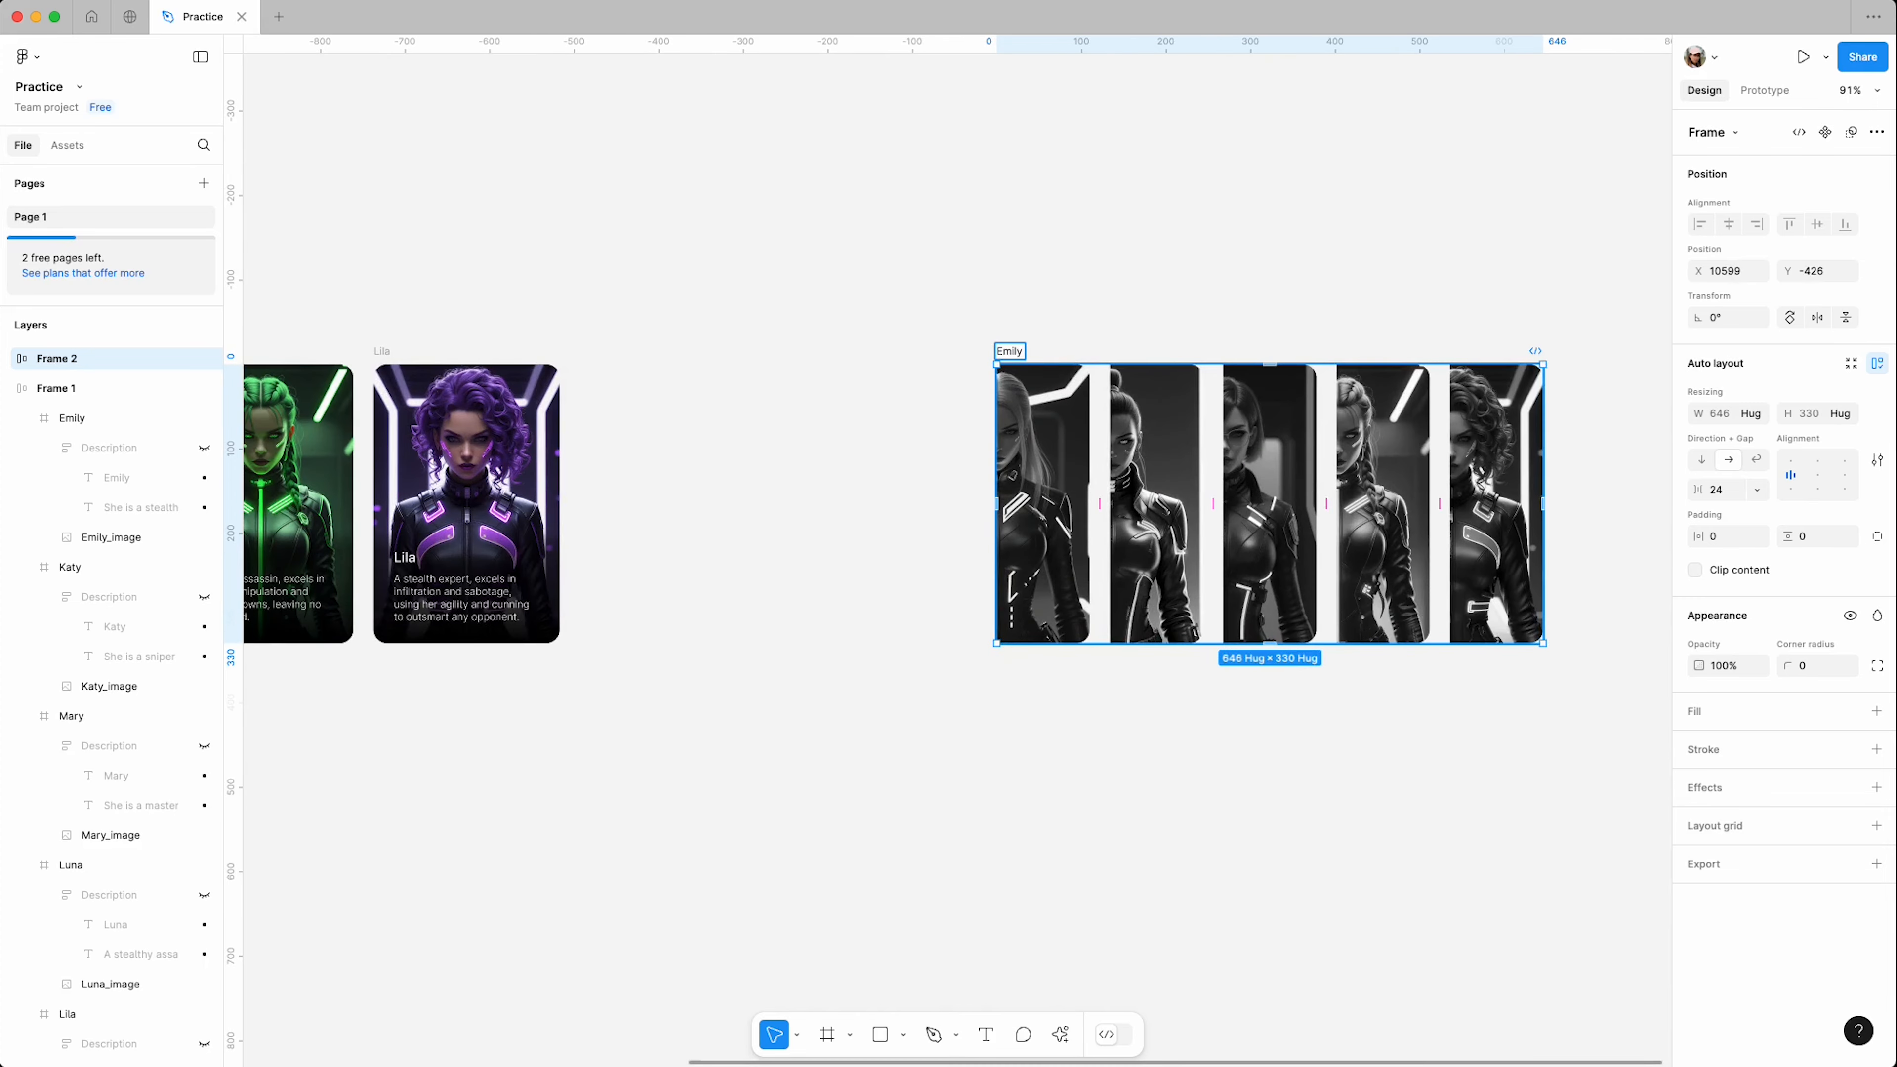
pyautogui.write('Emily')
pyautogui.press('Return')
pyautogui.press('Escape')
# Step: Move the Emily row closer to the colour cards, insert the colour Emily card into it and delete its narrow black-and-white Emily card
pyautogui.scroll(-5, 949, 471)
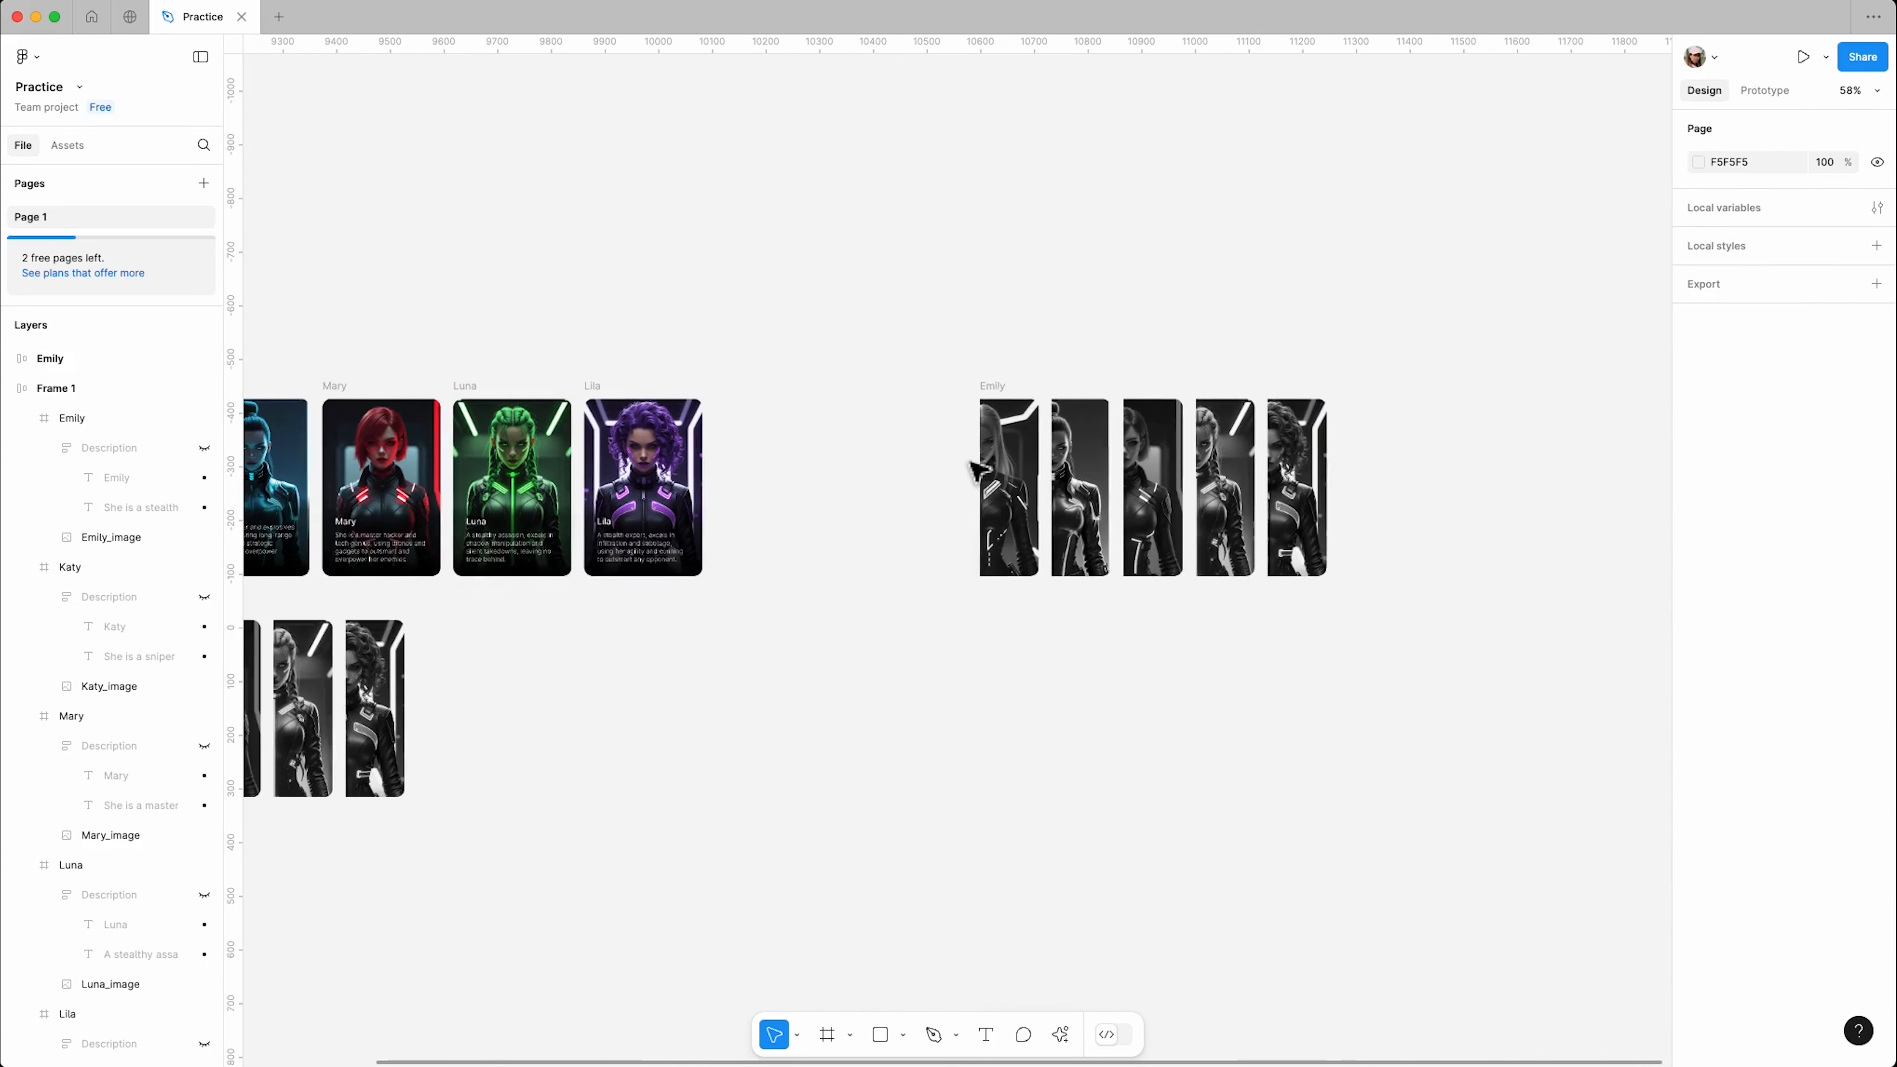
pyautogui.moveTo(990, 395); pyautogui.dragTo(882, 405)
pyautogui.scroll(-2, 1494, 516)
pyautogui.moveTo(294, 430); pyautogui.dragTo(971, 493)
pyautogui.click(960, 508)
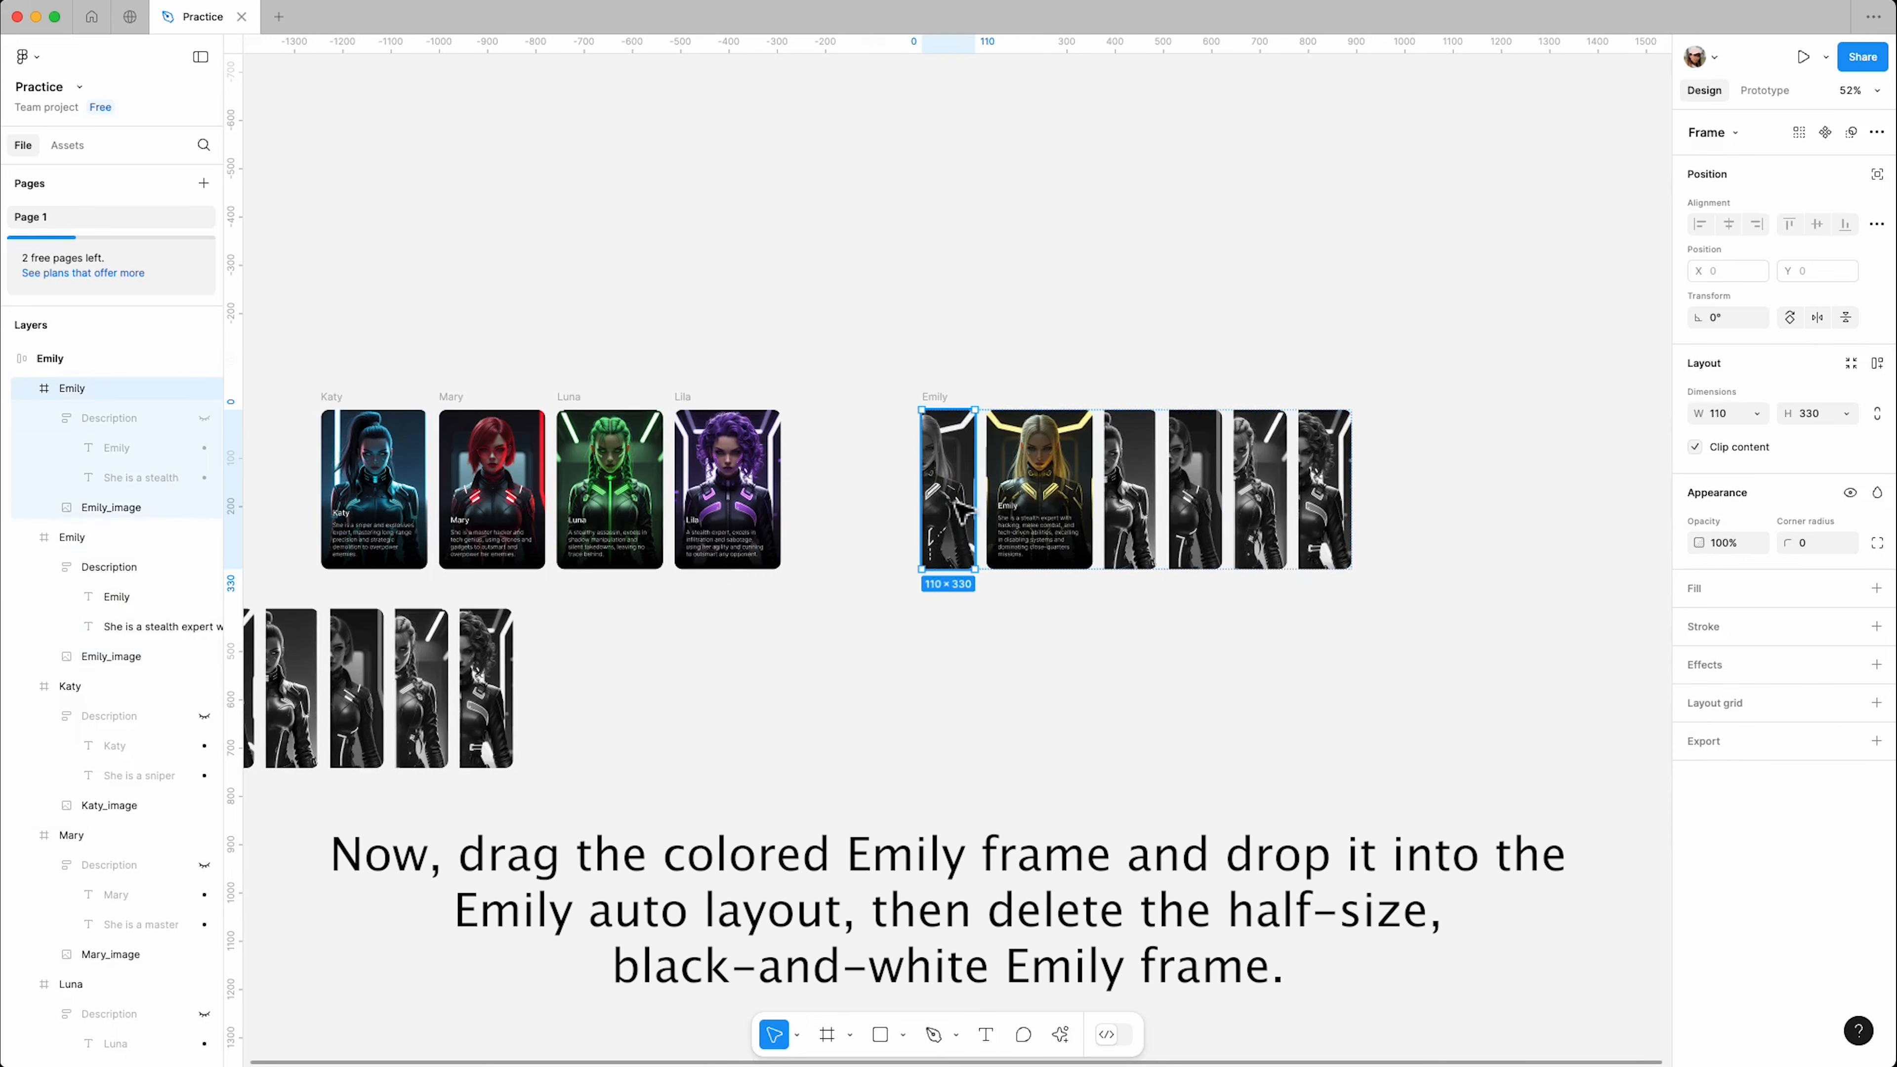
pyautogui.press('Delete')
pyautogui.scroll(5, 960, 523)
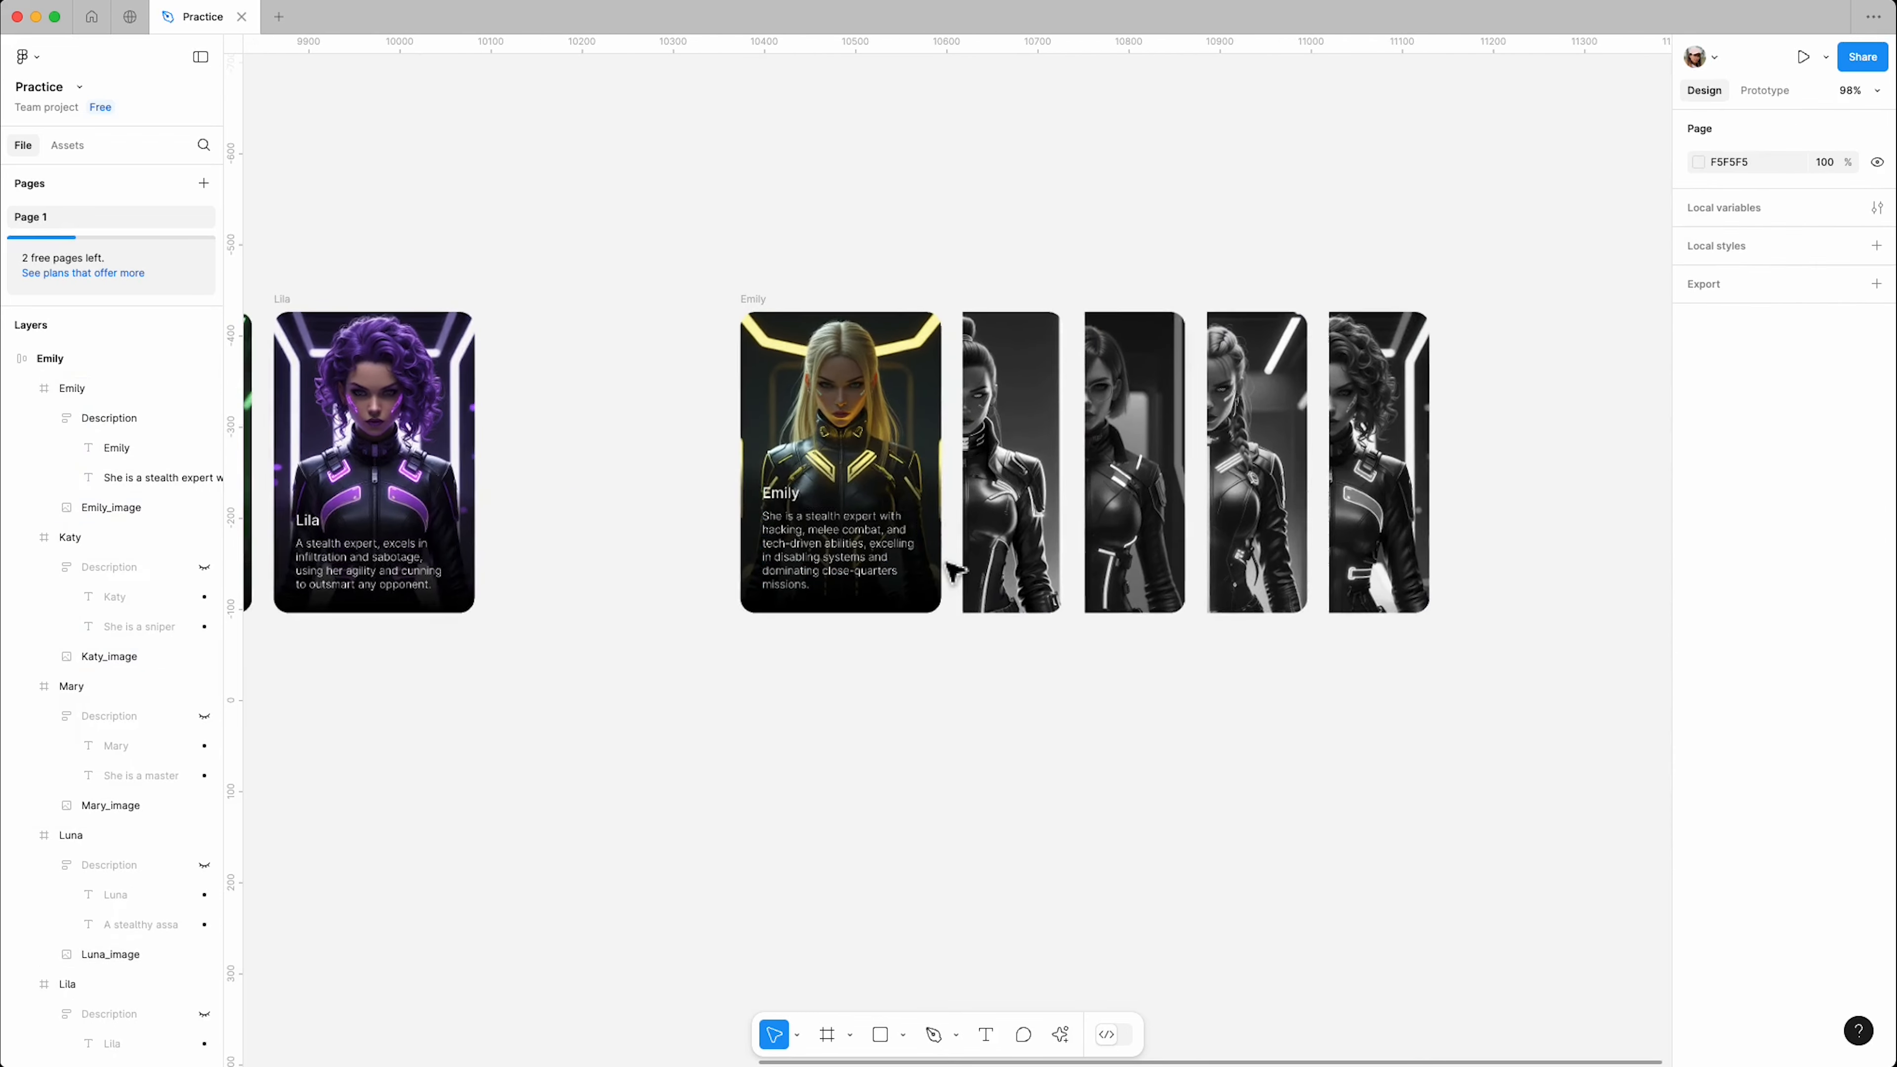
pyautogui.scroll(2, 954, 571)
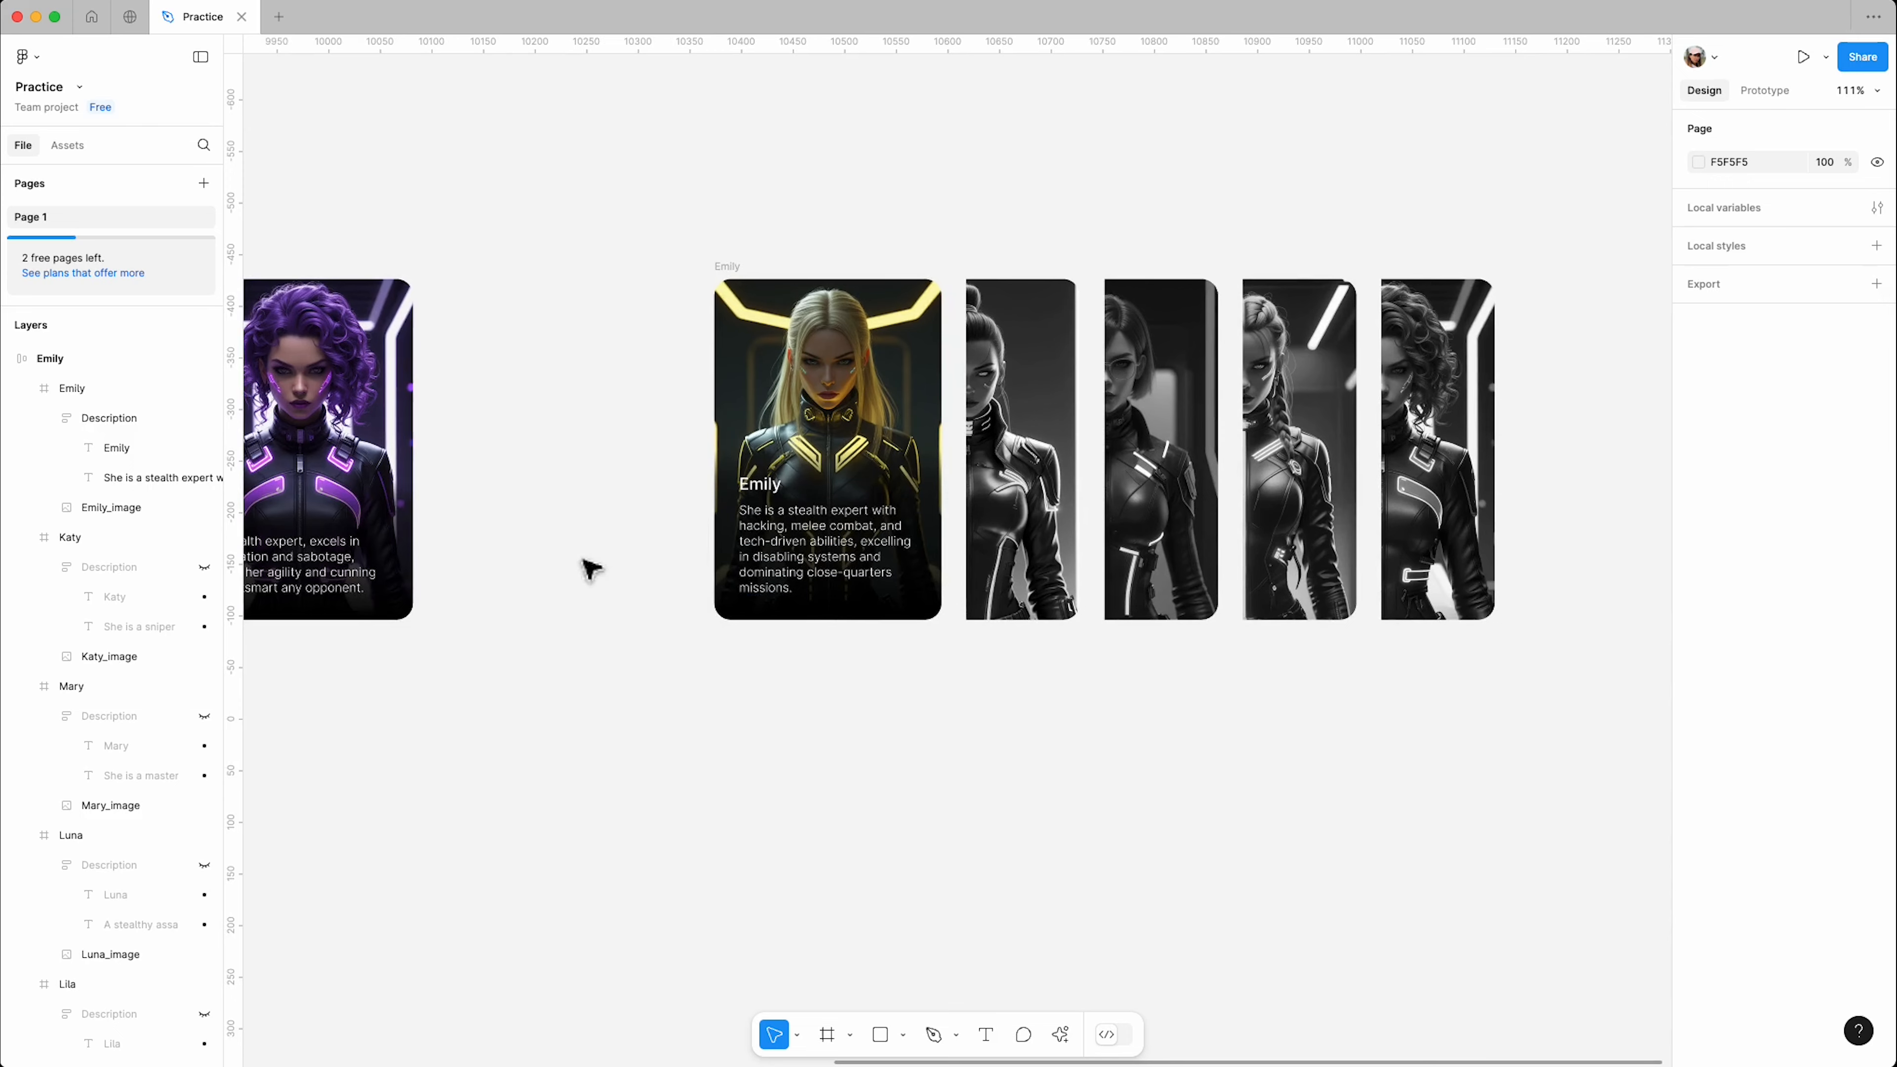
pyautogui.scroll(-1, 567, 572)
pyautogui.scroll(1, 1040, 661)
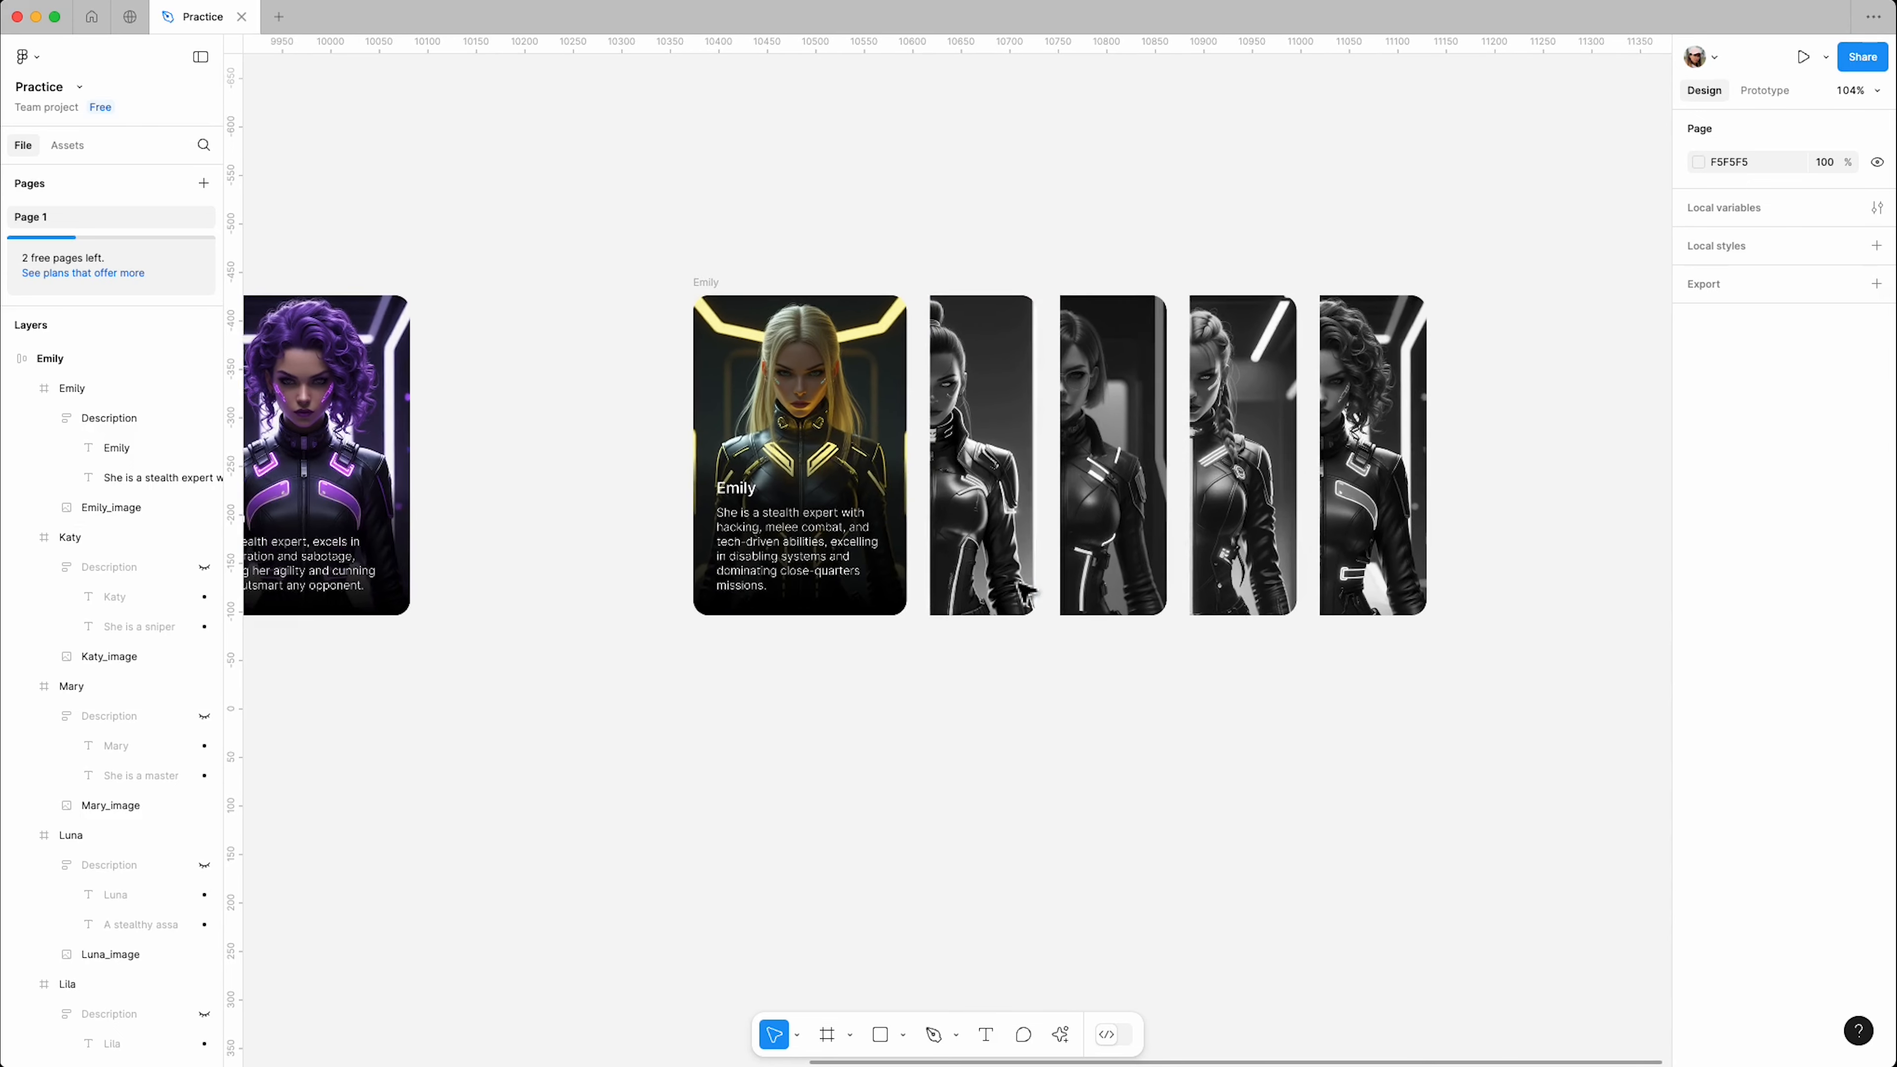
pyautogui.click(714, 278)
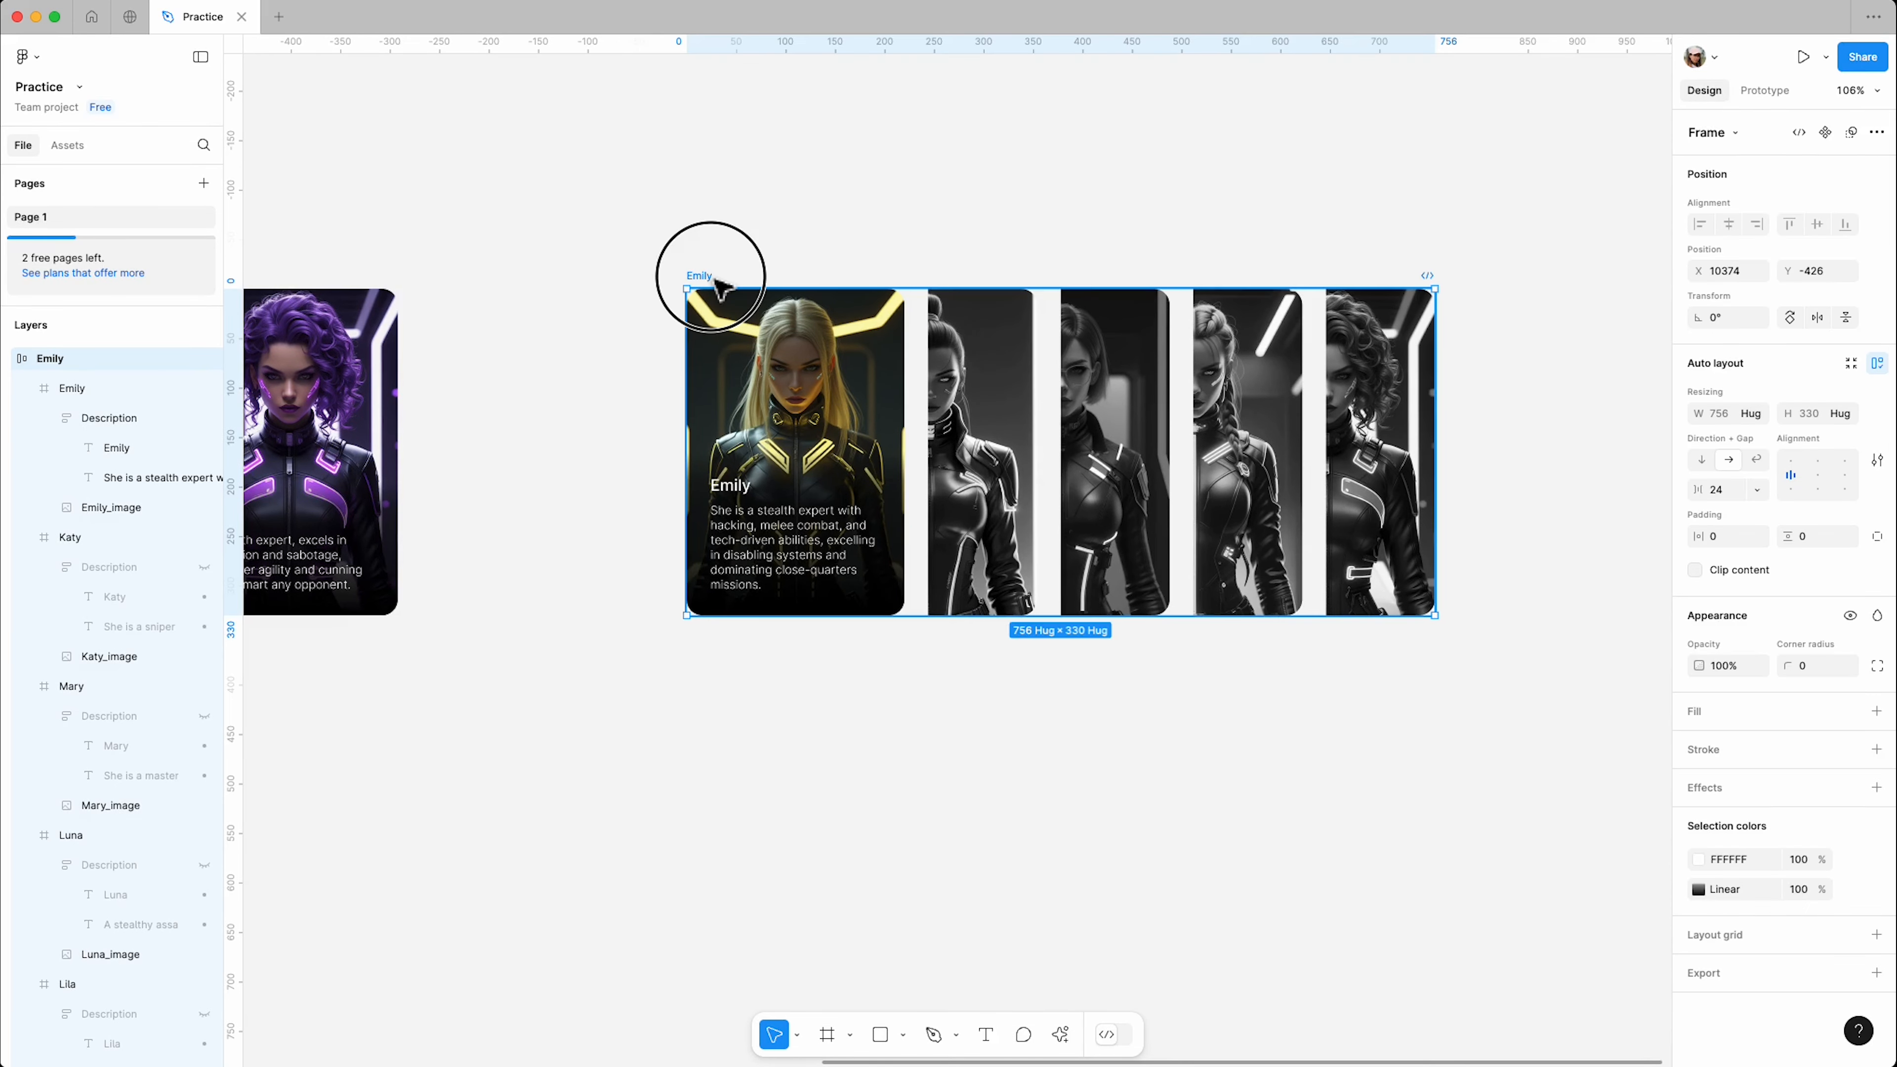
pyautogui.scroll(-2, 1601, 492)
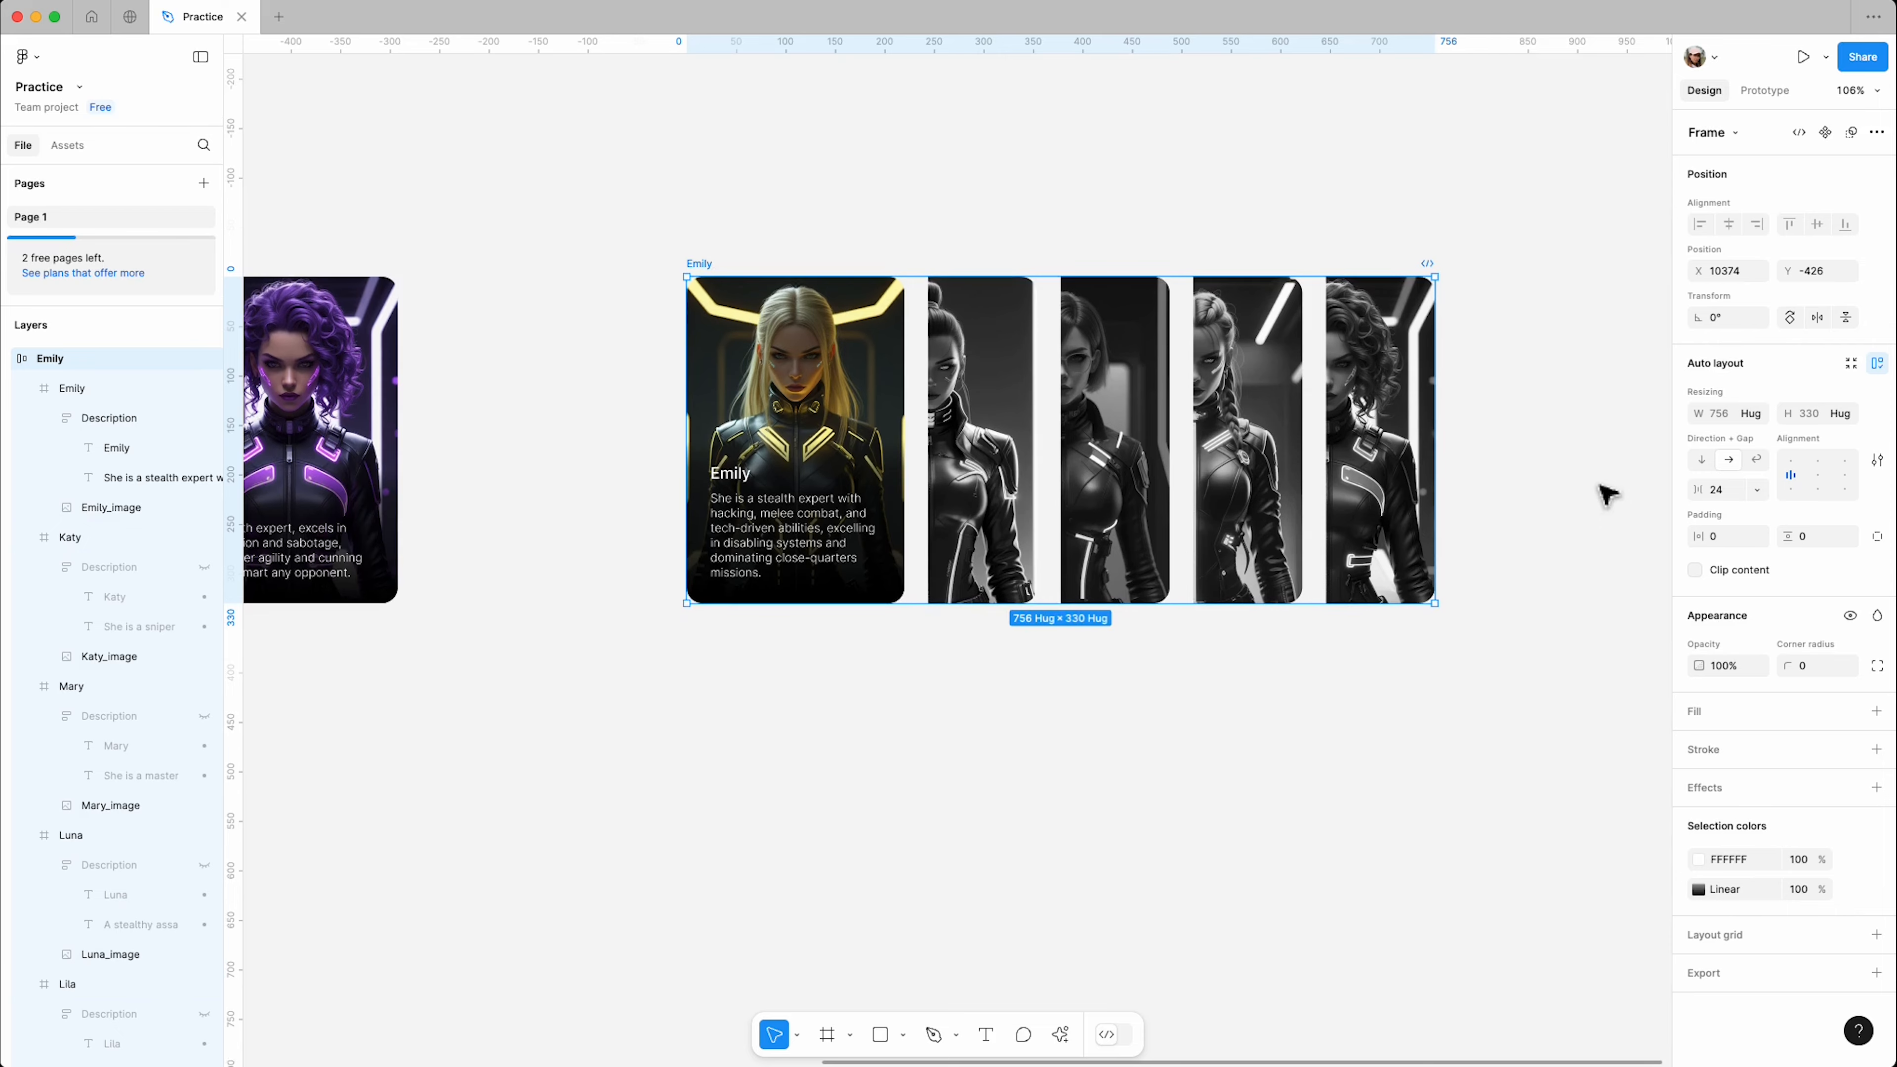
# Step: Duplicate the Frame 1 row below the Emily row and insert the colour Katy card after the copy's narrow Emily card
pyautogui.scroll(-5, 1605, 502)
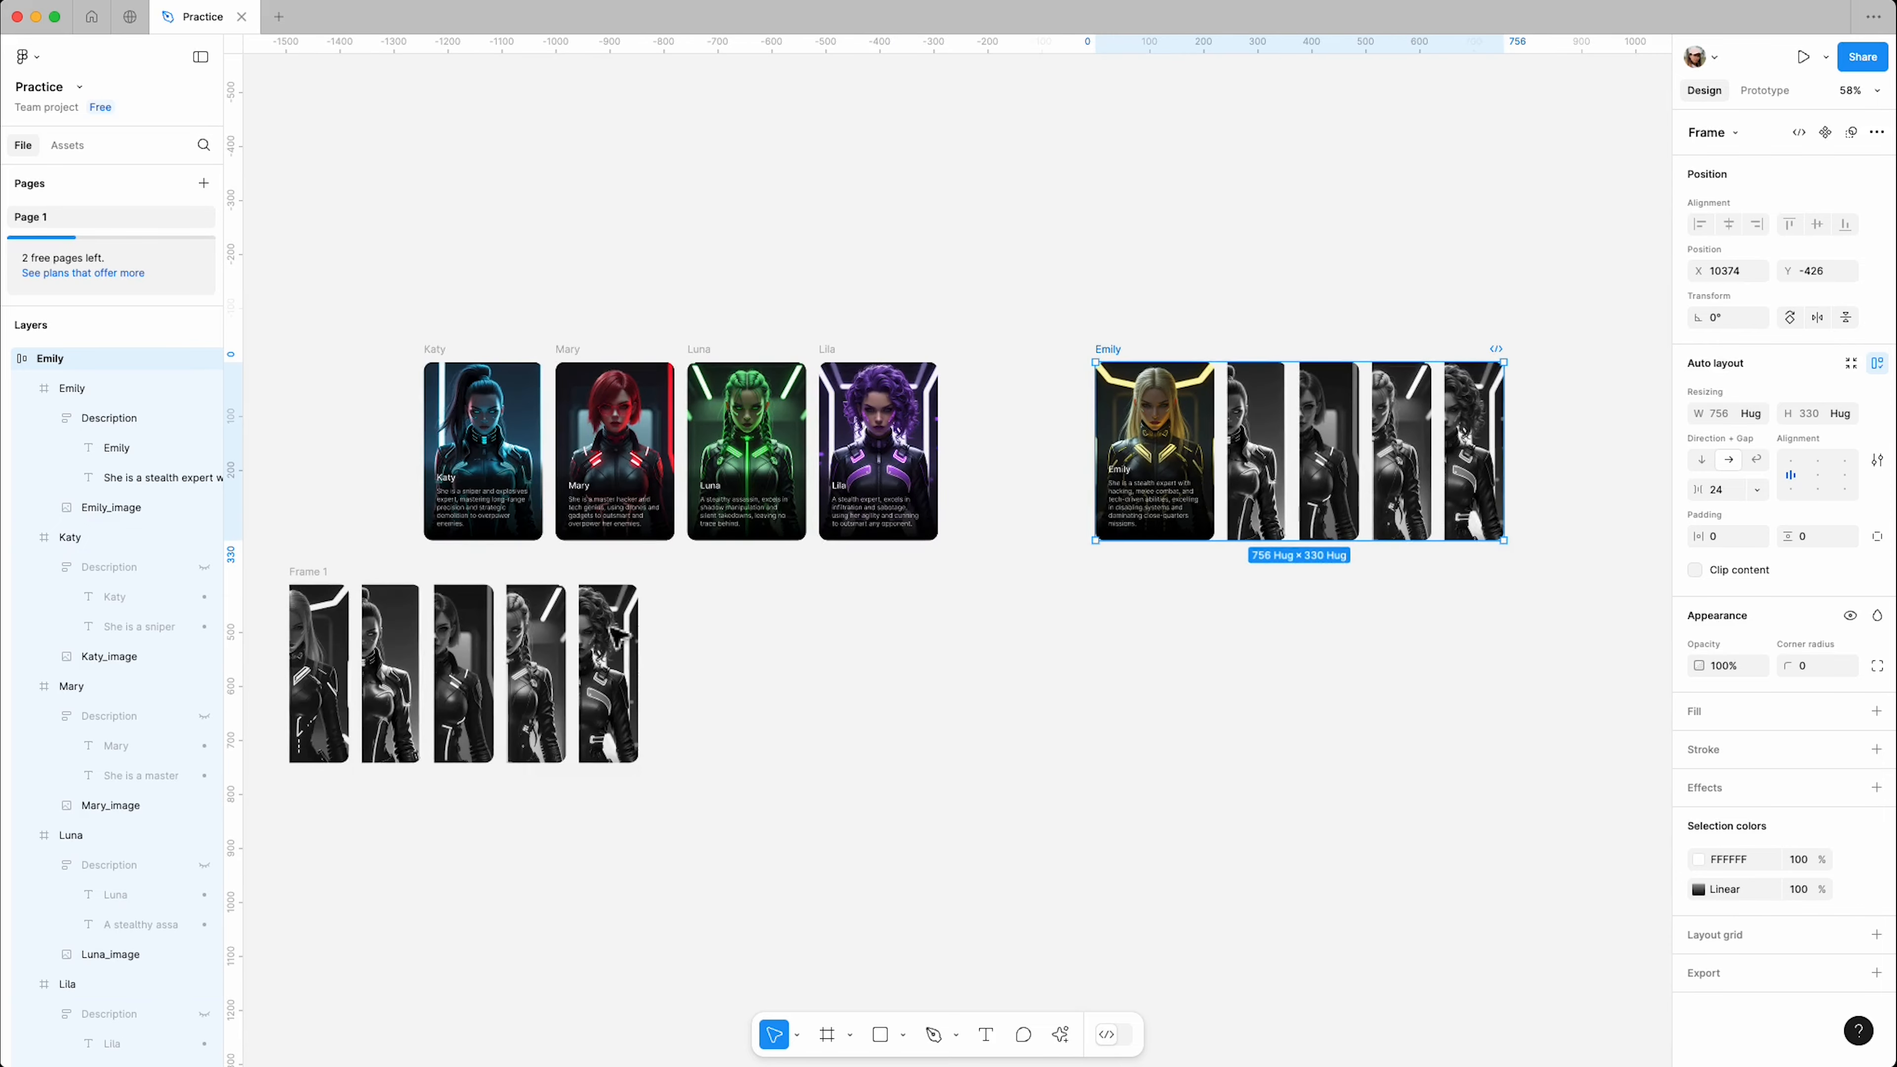
pyautogui.moveTo(318, 568); pyautogui.dragTo(1129, 596)
pyautogui.scroll(-2, 1443, 710)
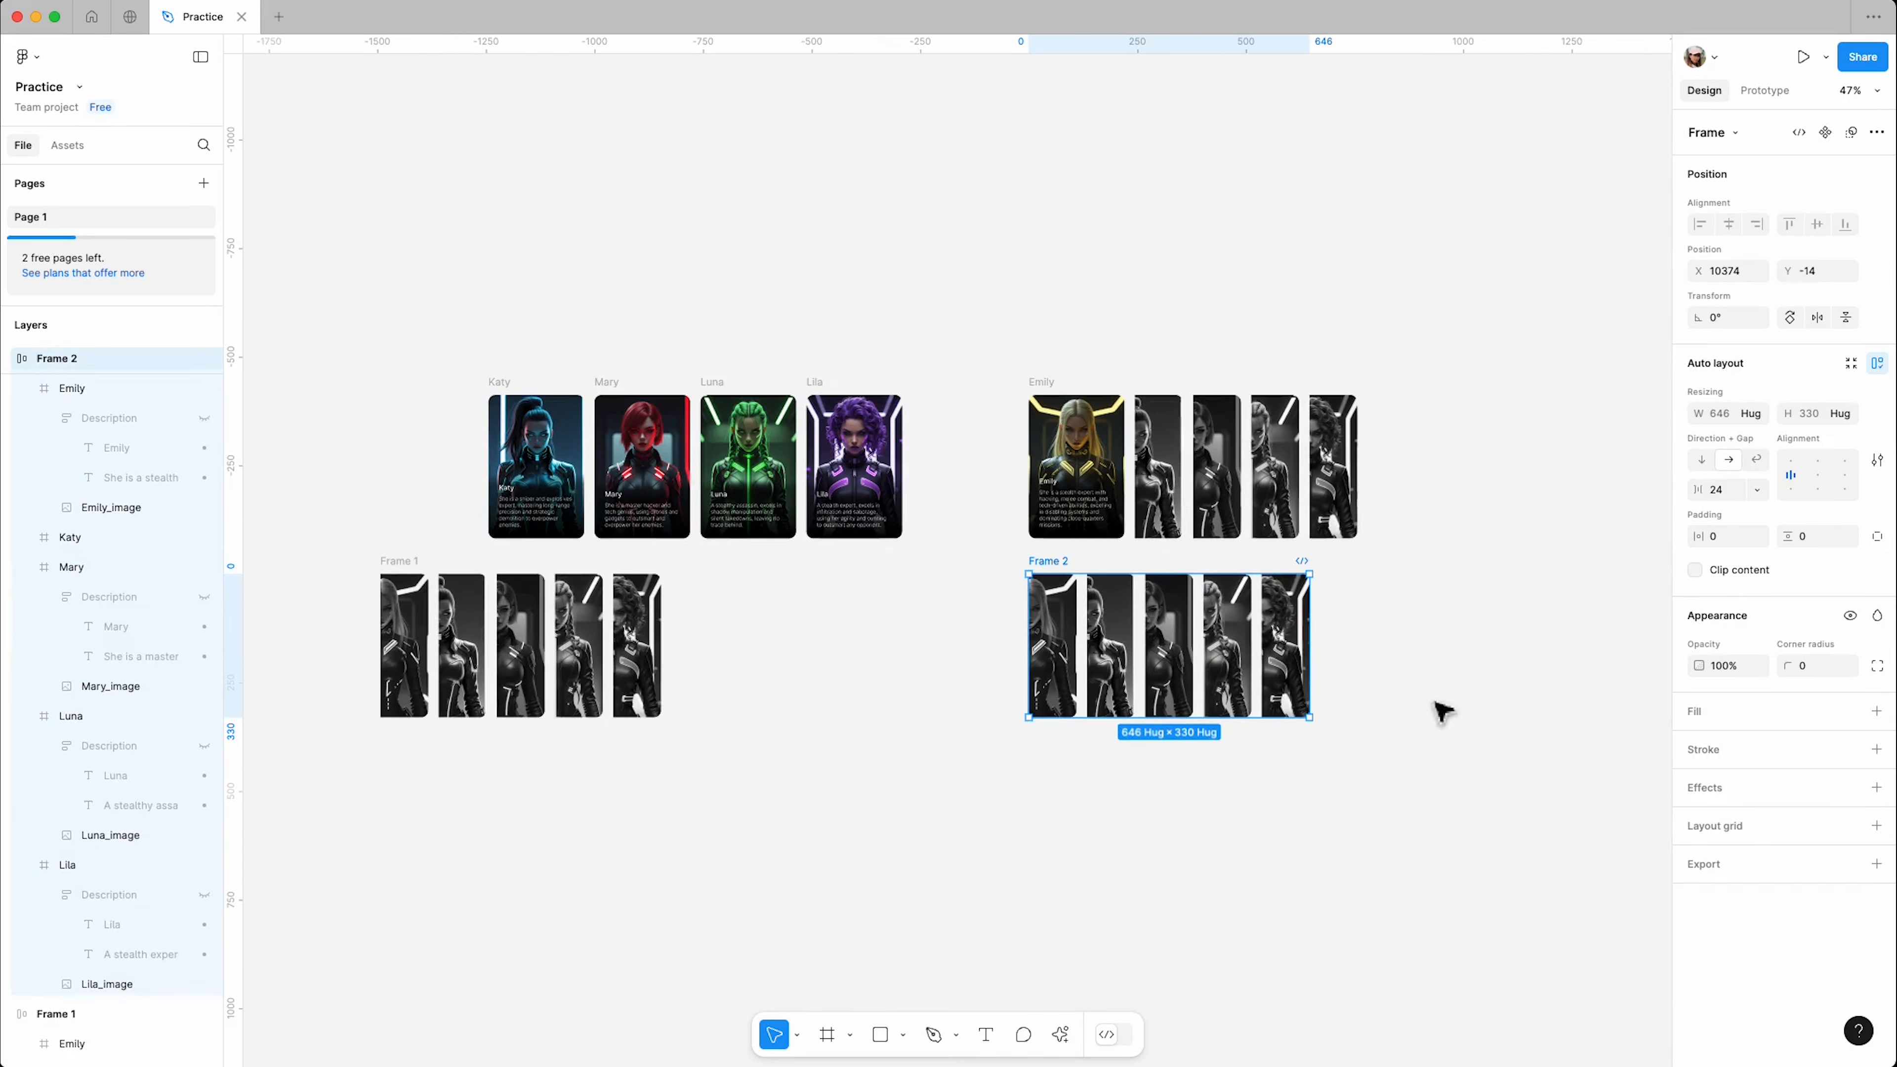
pyautogui.moveTo(549, 462); pyautogui.dragTo(1008, 564)
pyautogui.moveTo(1081, 609); pyautogui.dragTo(1105, 620)
pyautogui.scroll(3, 1262, 713)
pyautogui.scroll(5, 1113, 628)
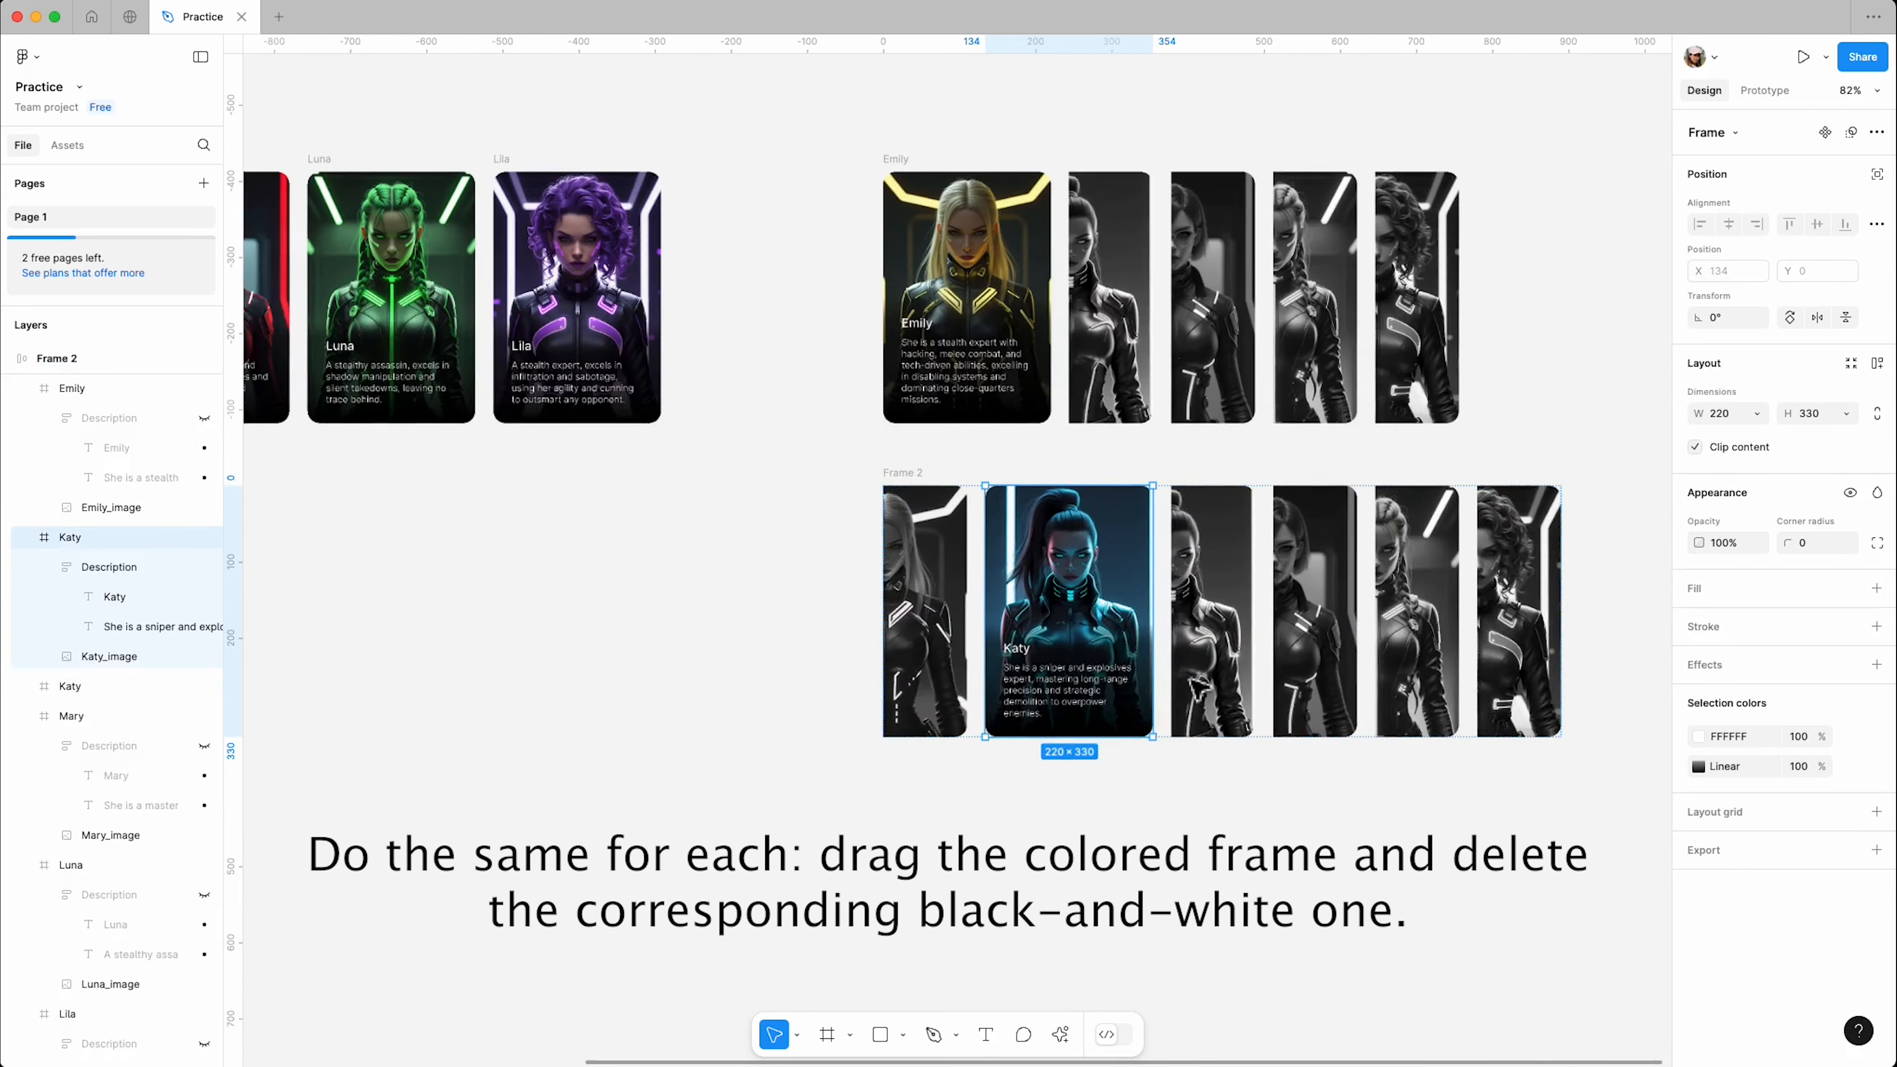
# Step: Rename the second row Katy and delete its narrow black-and-white Katy card
pyautogui.click(907, 473)
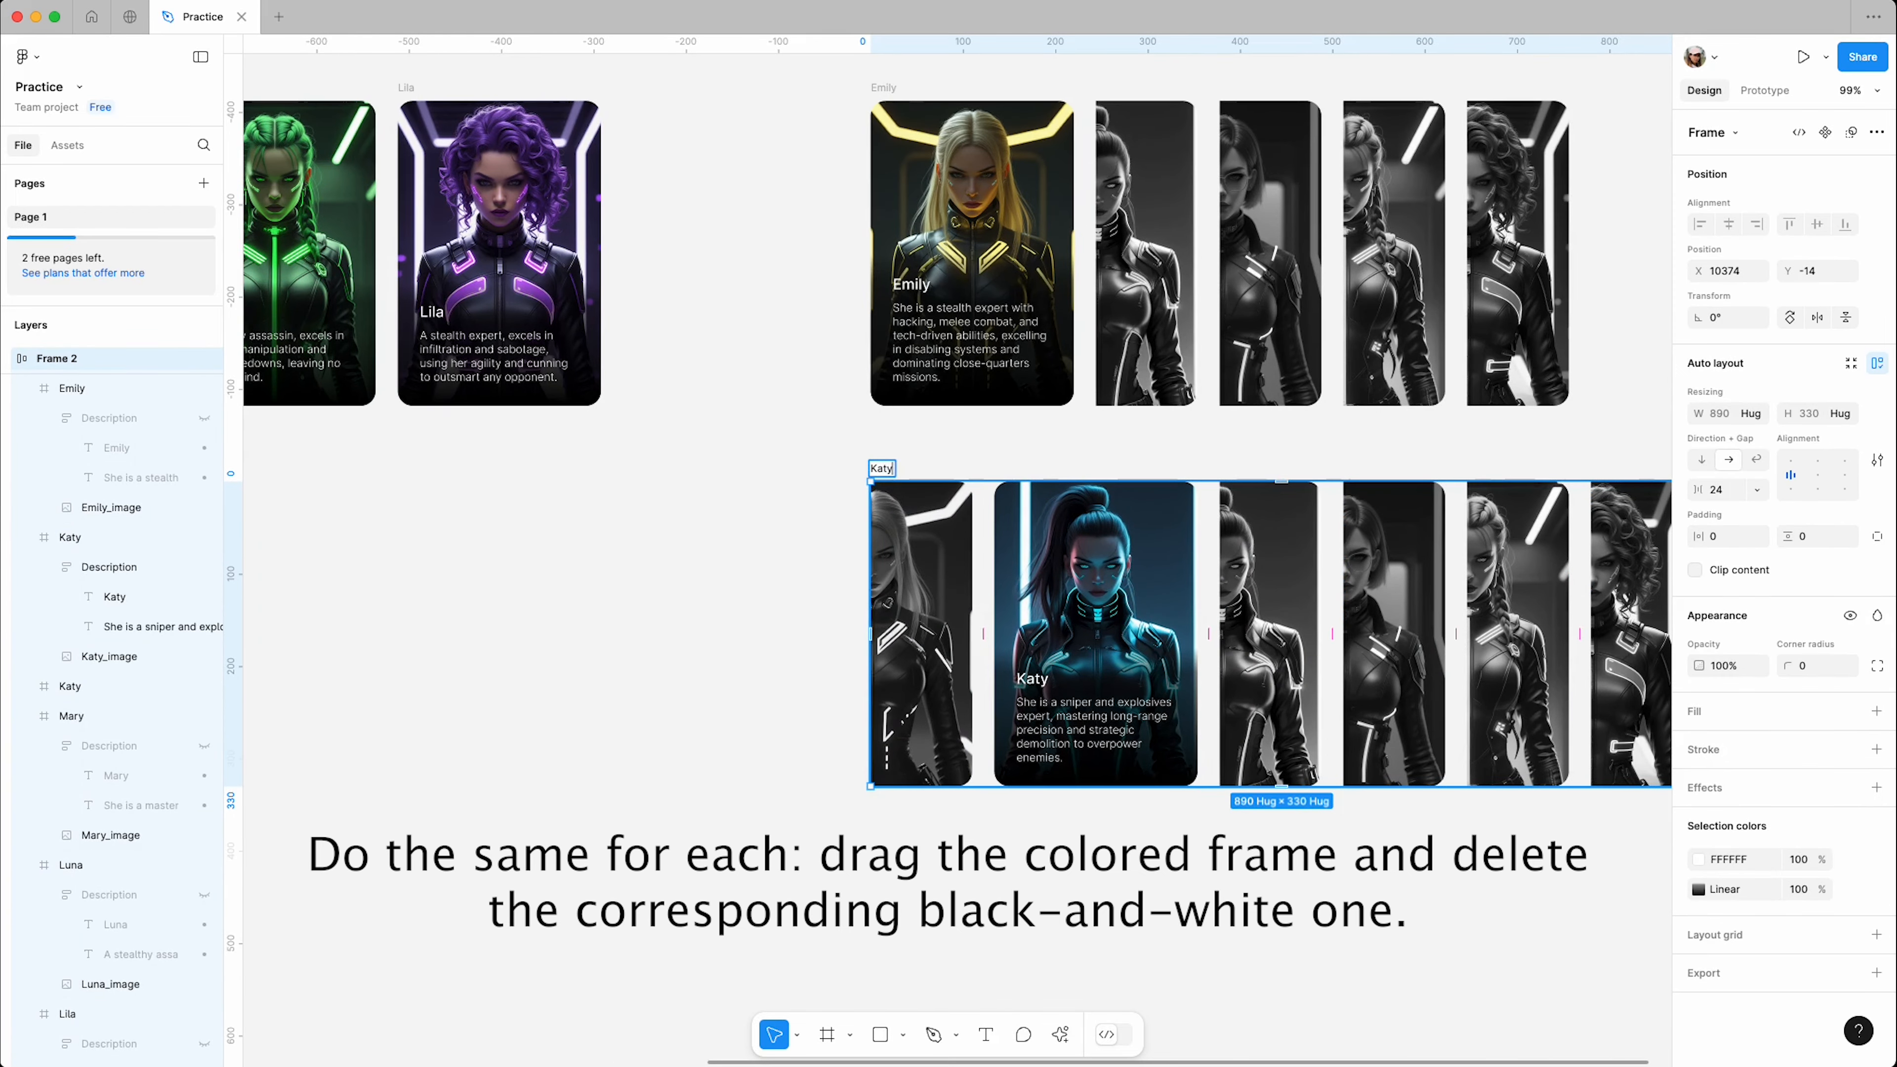
pyautogui.click(756, 603)
pyautogui.click(1303, 591)
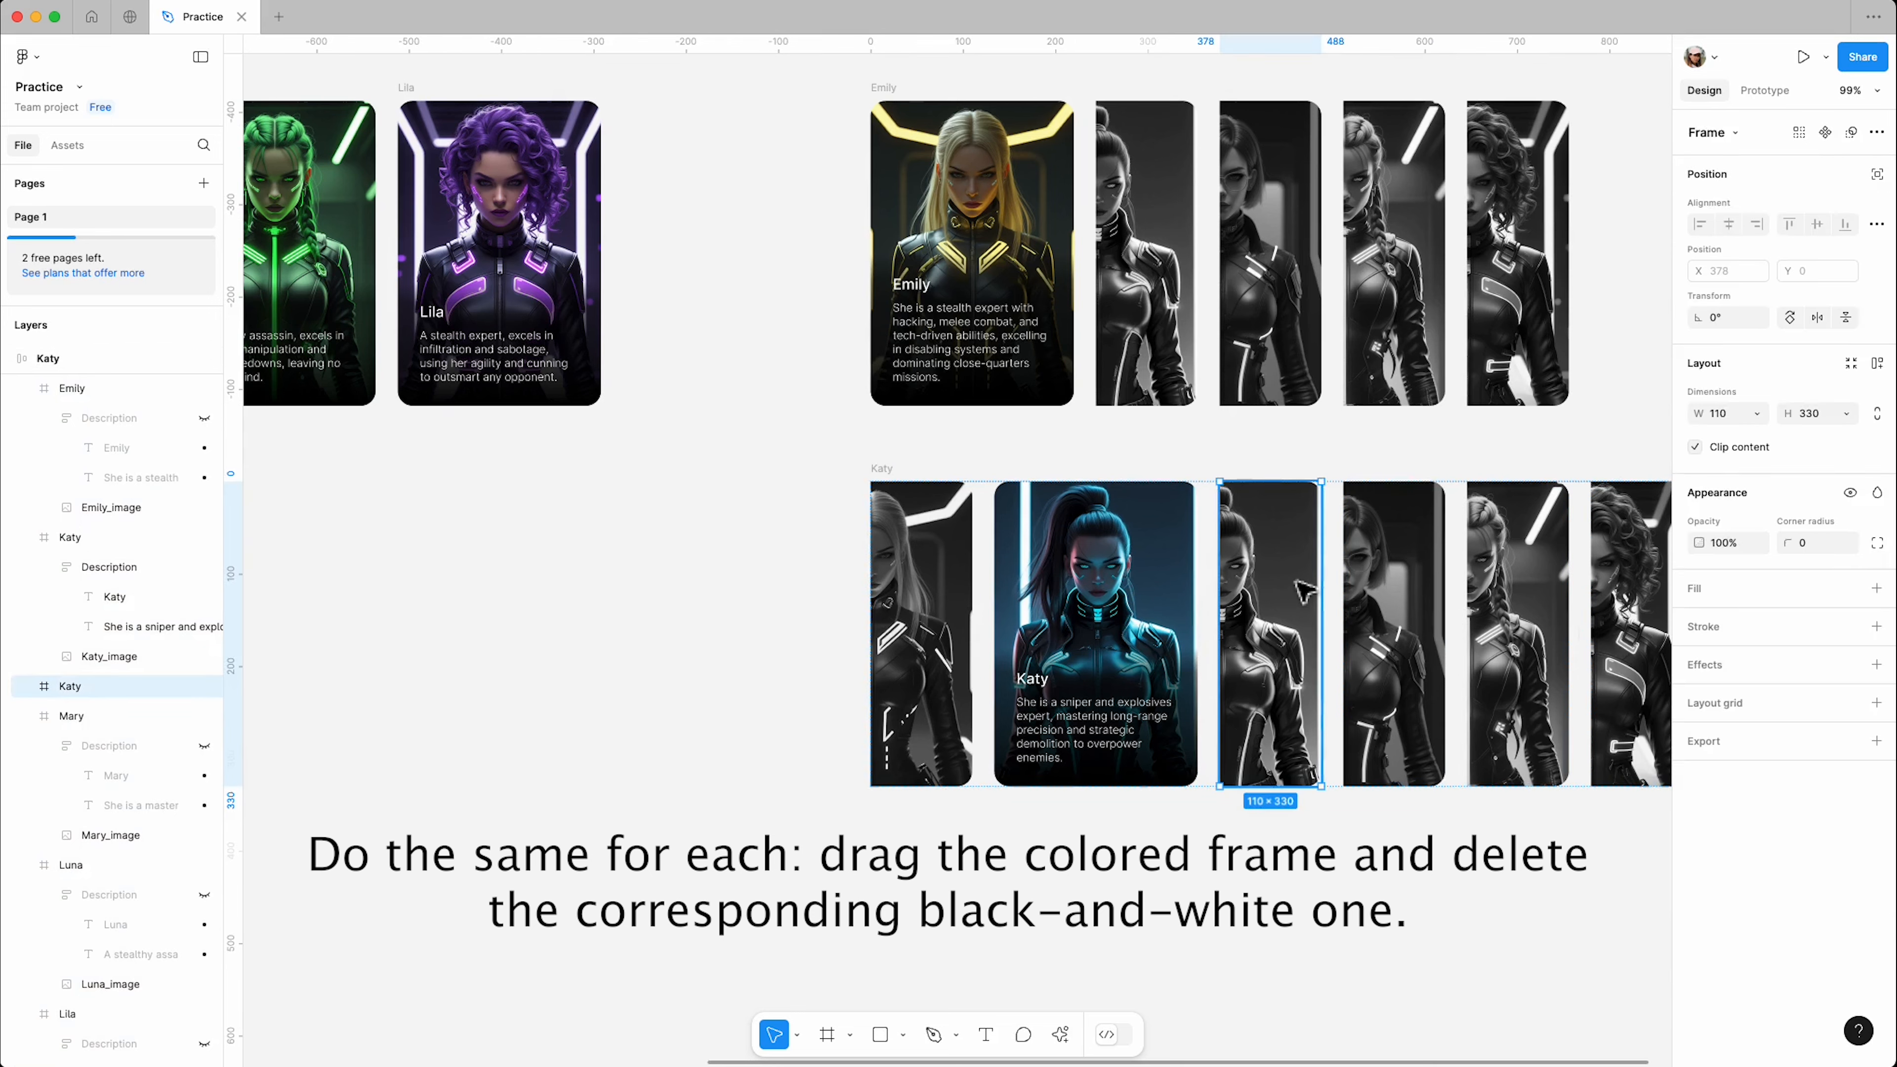
pyautogui.press('Delete')
# Step: Duplicate the Frame 1 row below the Katy row, aligned with the left edge of the rows above
pyautogui.scroll(-3, 713, 626)
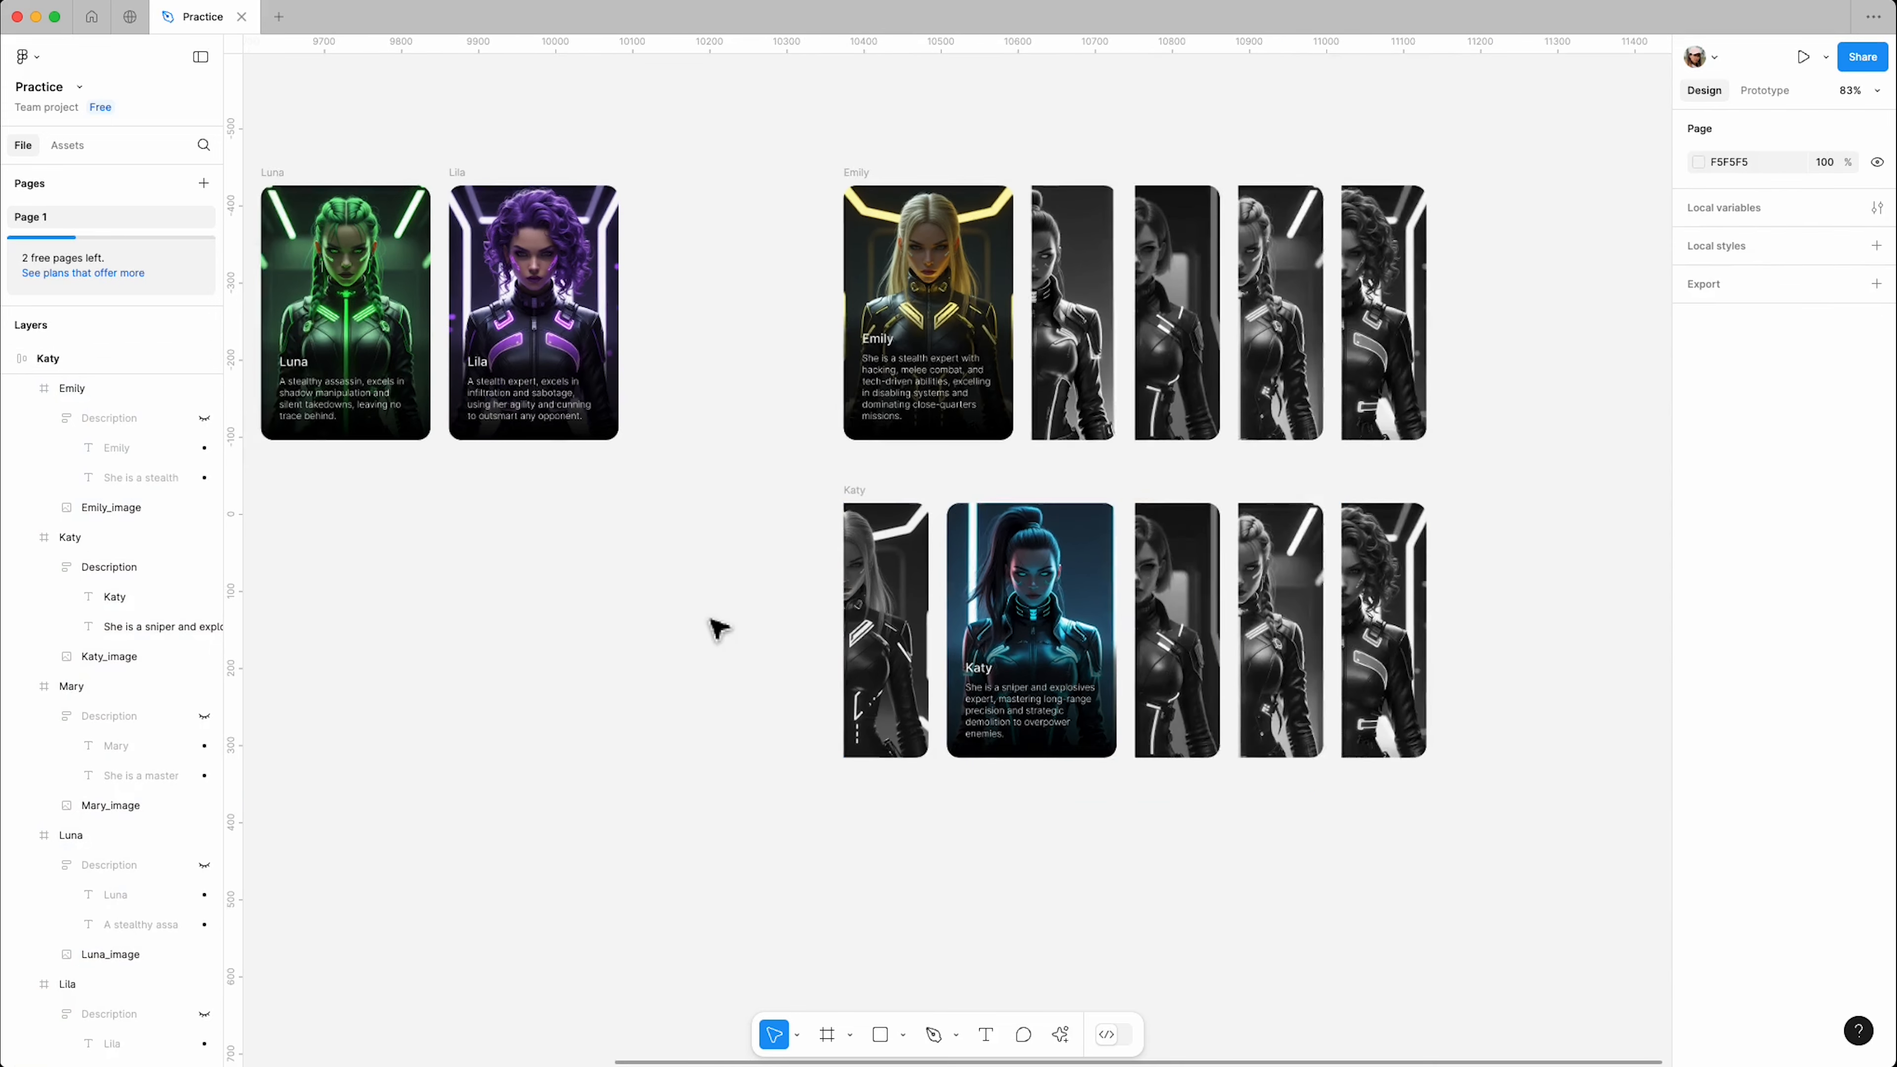
pyautogui.scroll(-5, 1412, 732)
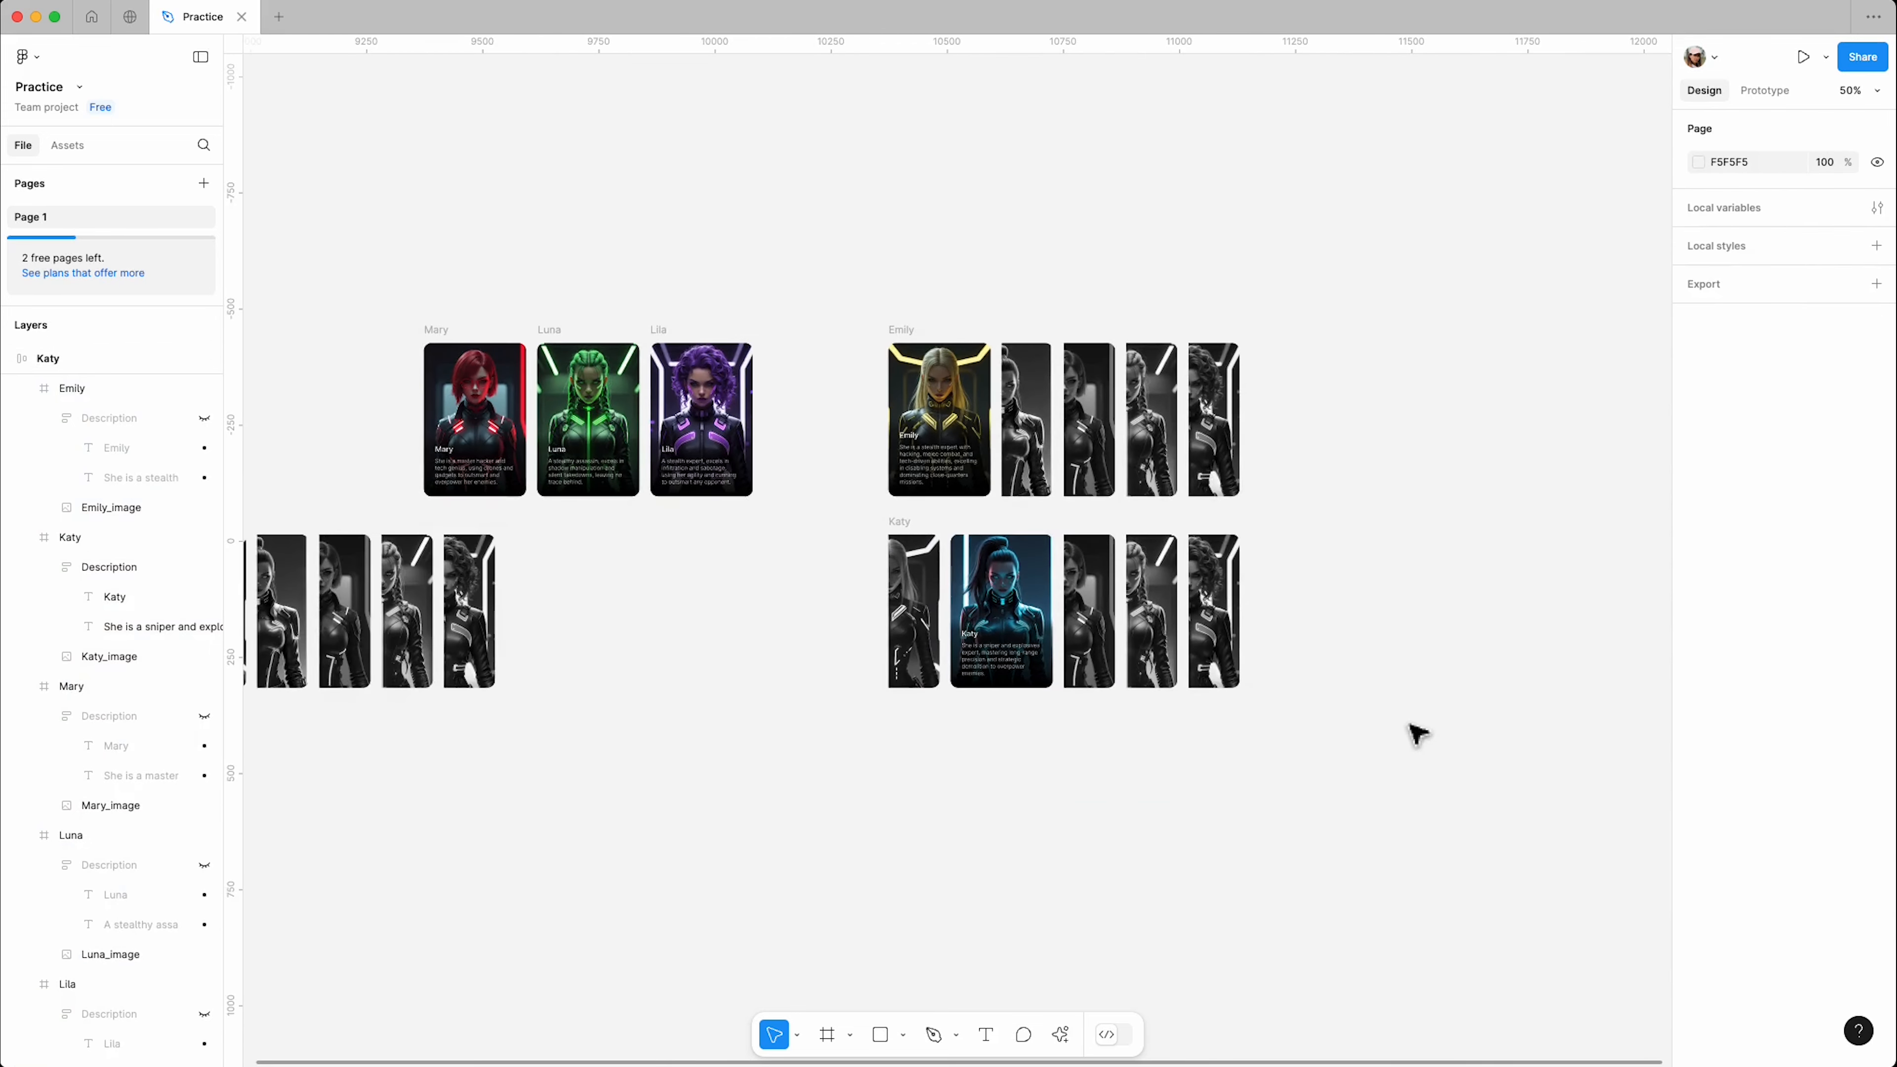
pyautogui.moveTo(425, 553); pyautogui.dragTo(987, 720)
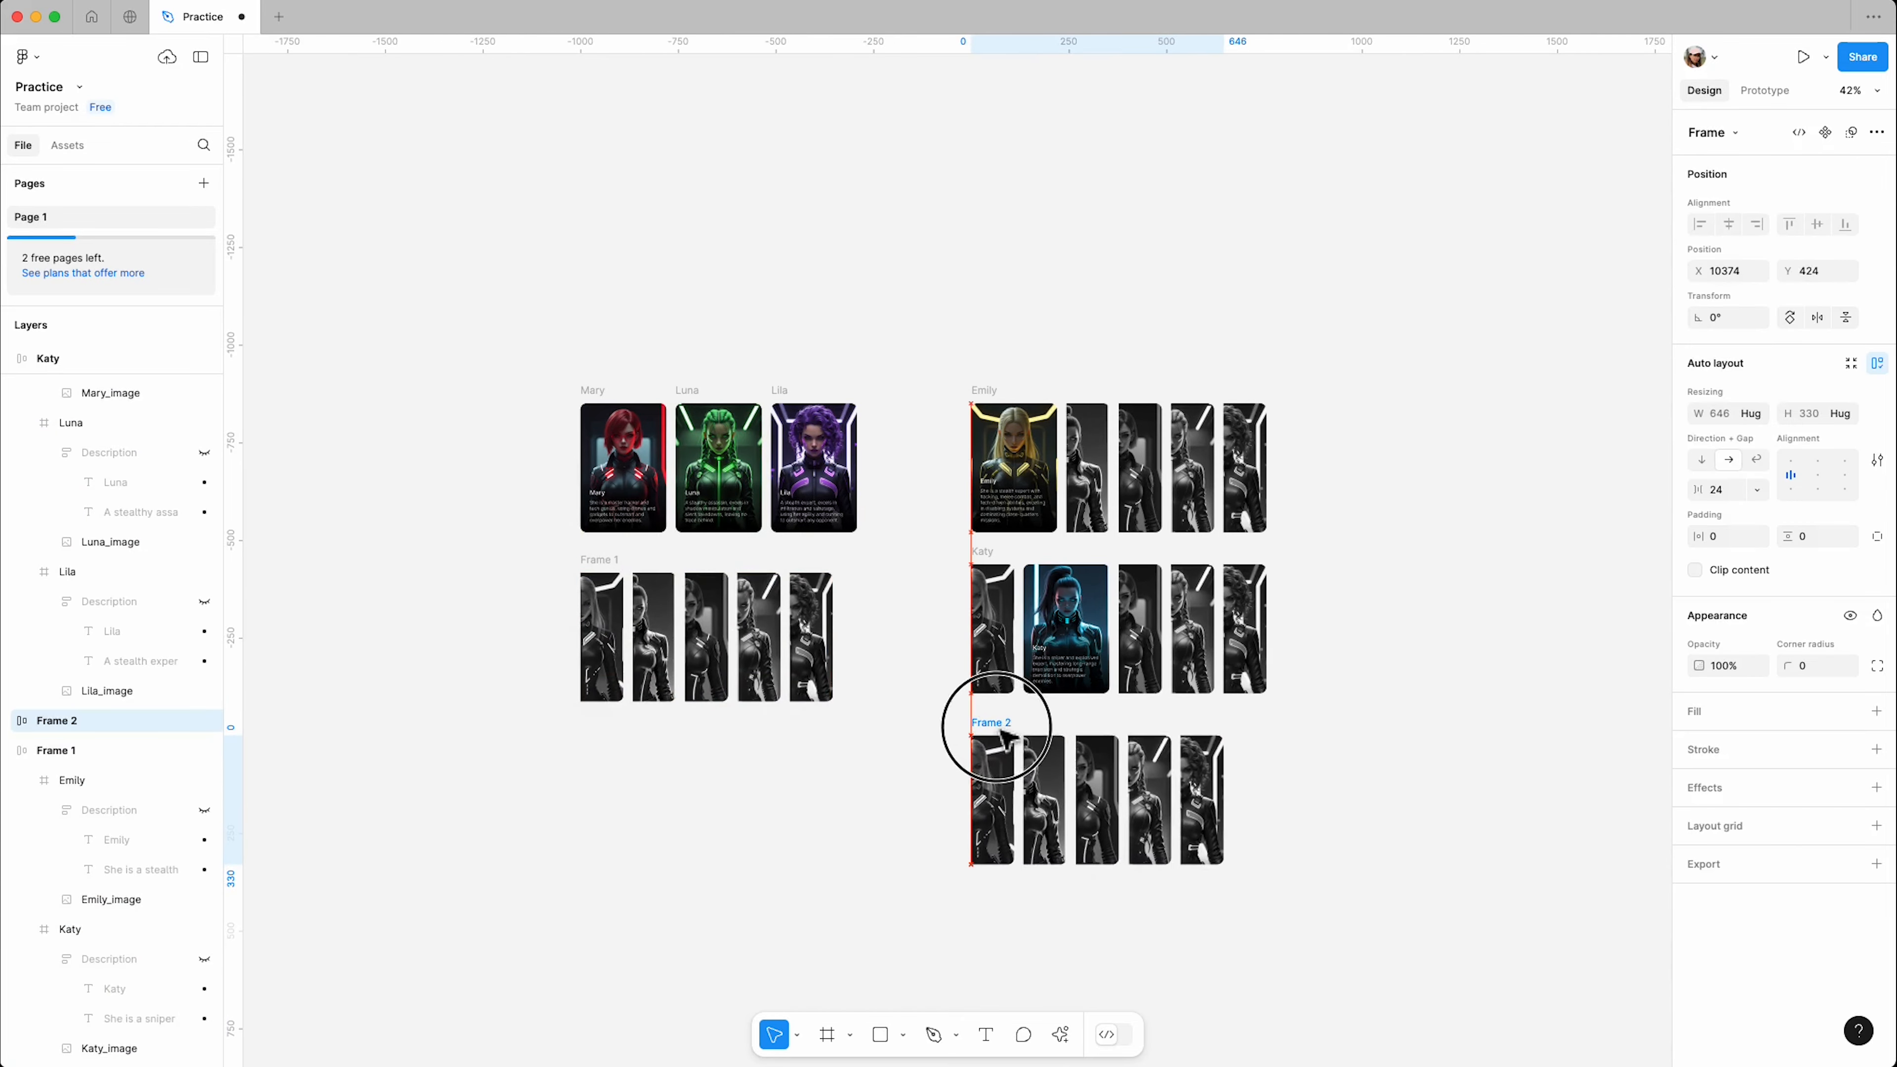
pyautogui.scroll(2, 1188, 784)
# Step: Replace the narrow Mary card in the third row with the colour Mary card and rename the row Mary
pyautogui.moveTo(575, 349); pyautogui.dragTo(1037, 747)
pyautogui.scroll(5, 1225, 829)
pyautogui.click(1195, 811)
pyautogui.press('BackSpace')
pyautogui.doubleClick(686, 624)
pyautogui.write('Mary')
# Step: Place another copy of the Frame 1 row directly below the Mary row, left-aligned with it
pyautogui.scroll(-5, 1232, 538)
pyautogui.moveTo(483, 394); pyautogui.dragTo(964, 782)
pyautogui.scroll(1, 1318, 835)
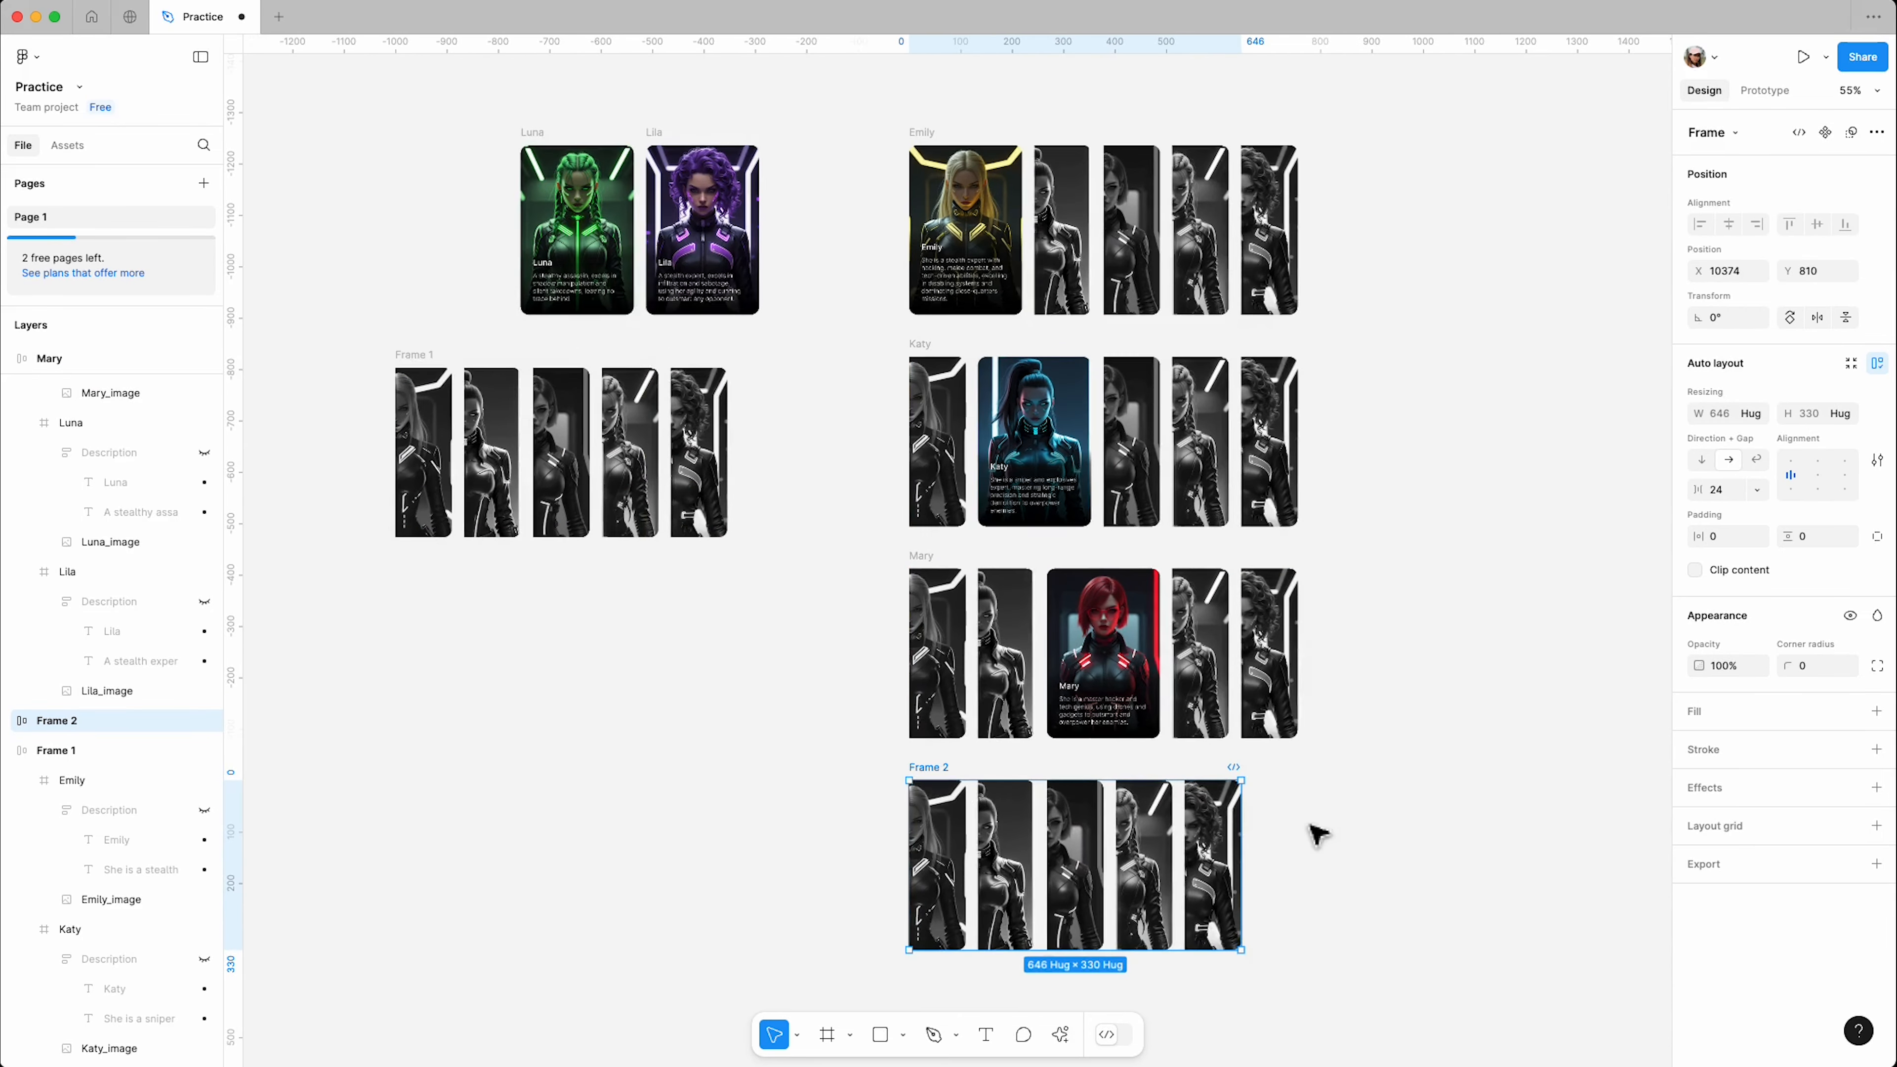
# Step: Swap the fourth row's narrow Luna card for the colour Luna card and rename the row Luna
pyautogui.moveTo(535, 136); pyautogui.dragTo(1086, 843)
pyautogui.click(1269, 865)
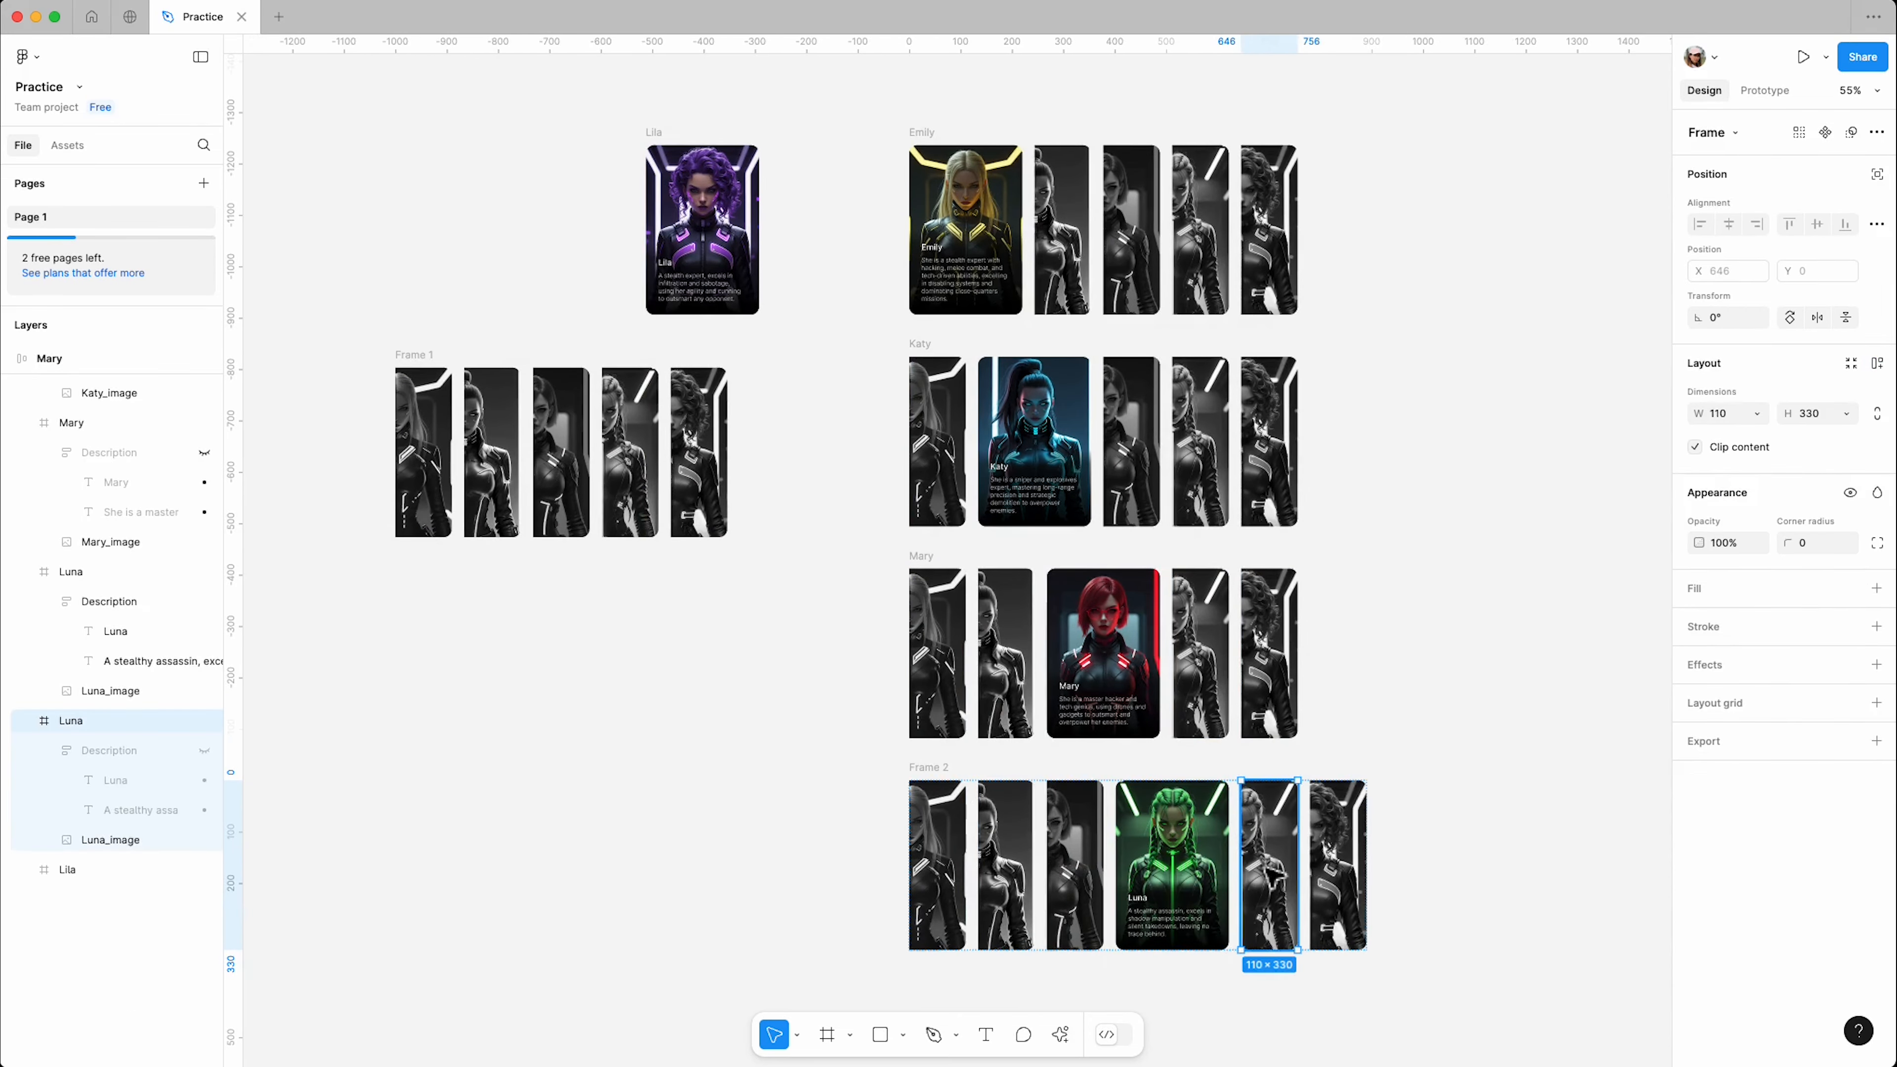
pyautogui.press('BackSpace')
pyautogui.scroll(5, 1270, 870)
pyautogui.click(432, 611)
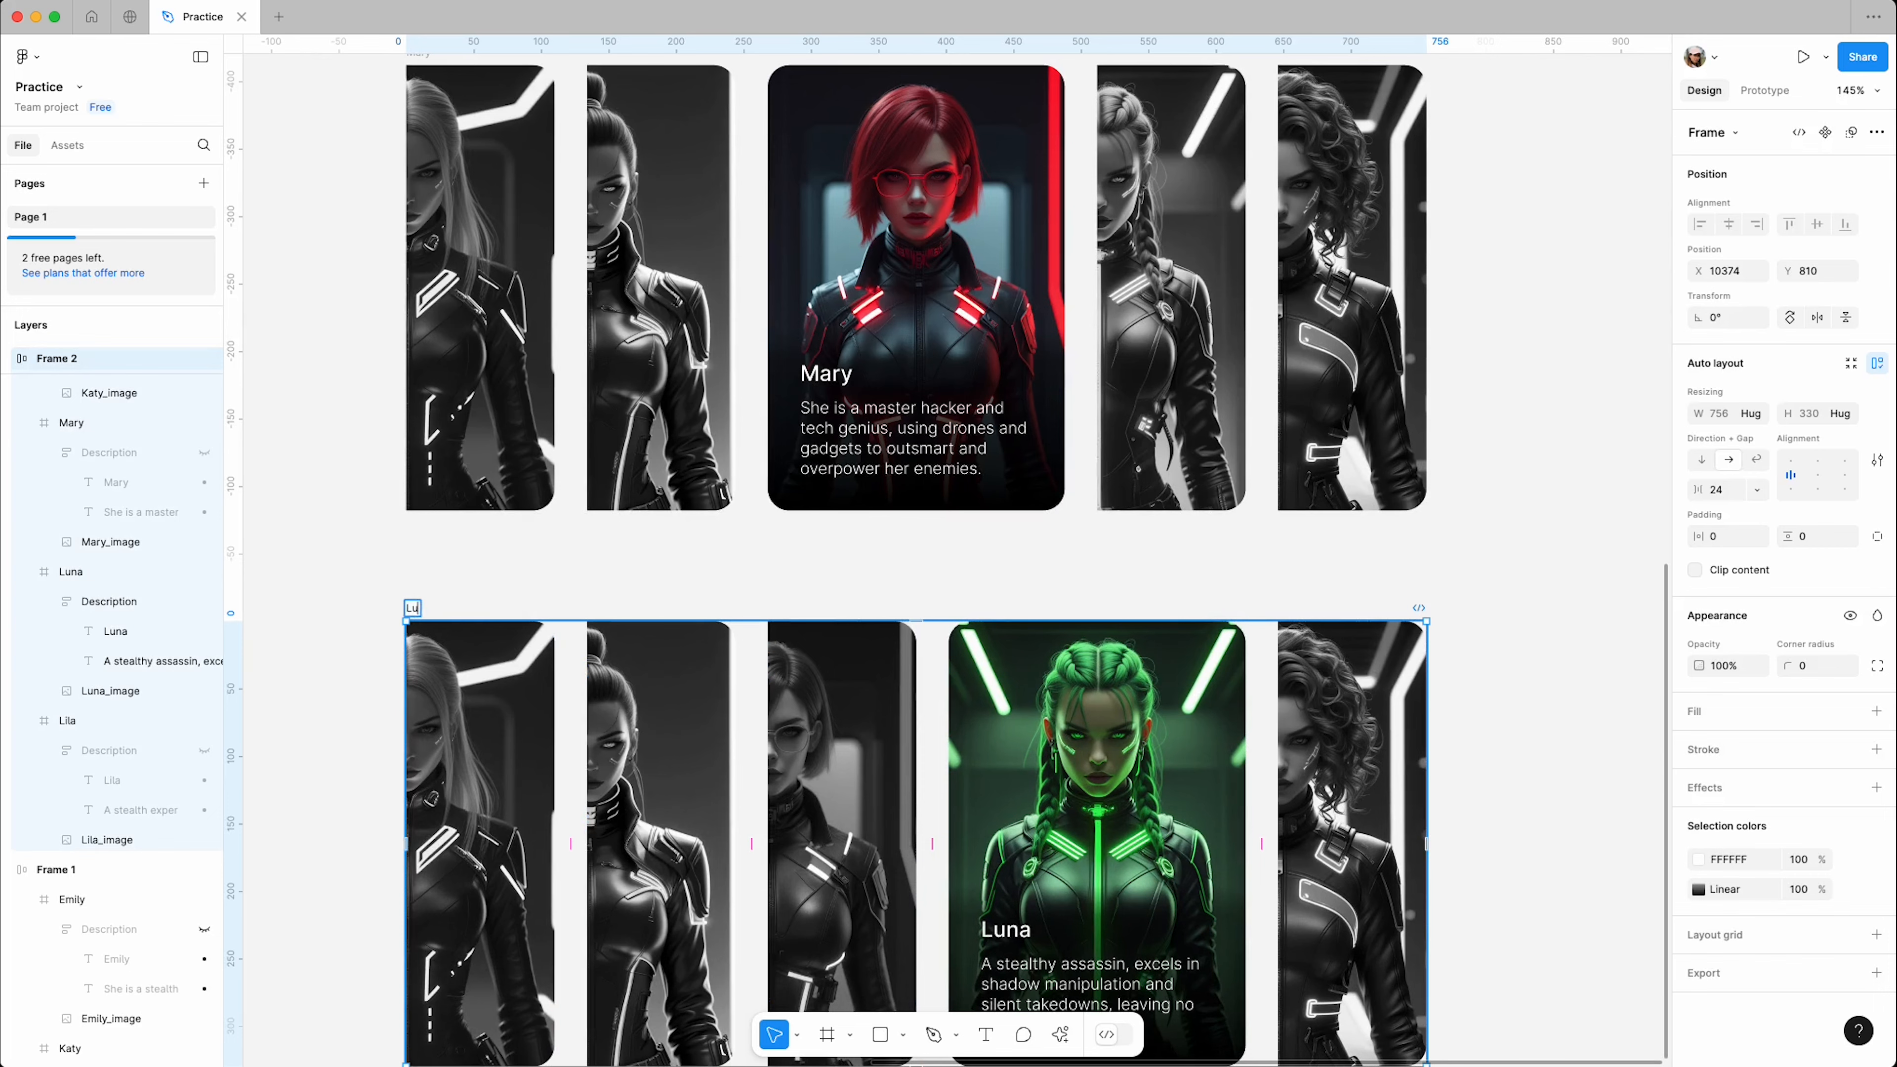
pyautogui.click(1439, 571)
# Step: Duplicate the Frame 1 row below the Luna row, left-aligned with the stacked rows
pyautogui.scroll(-5, 1419, 575)
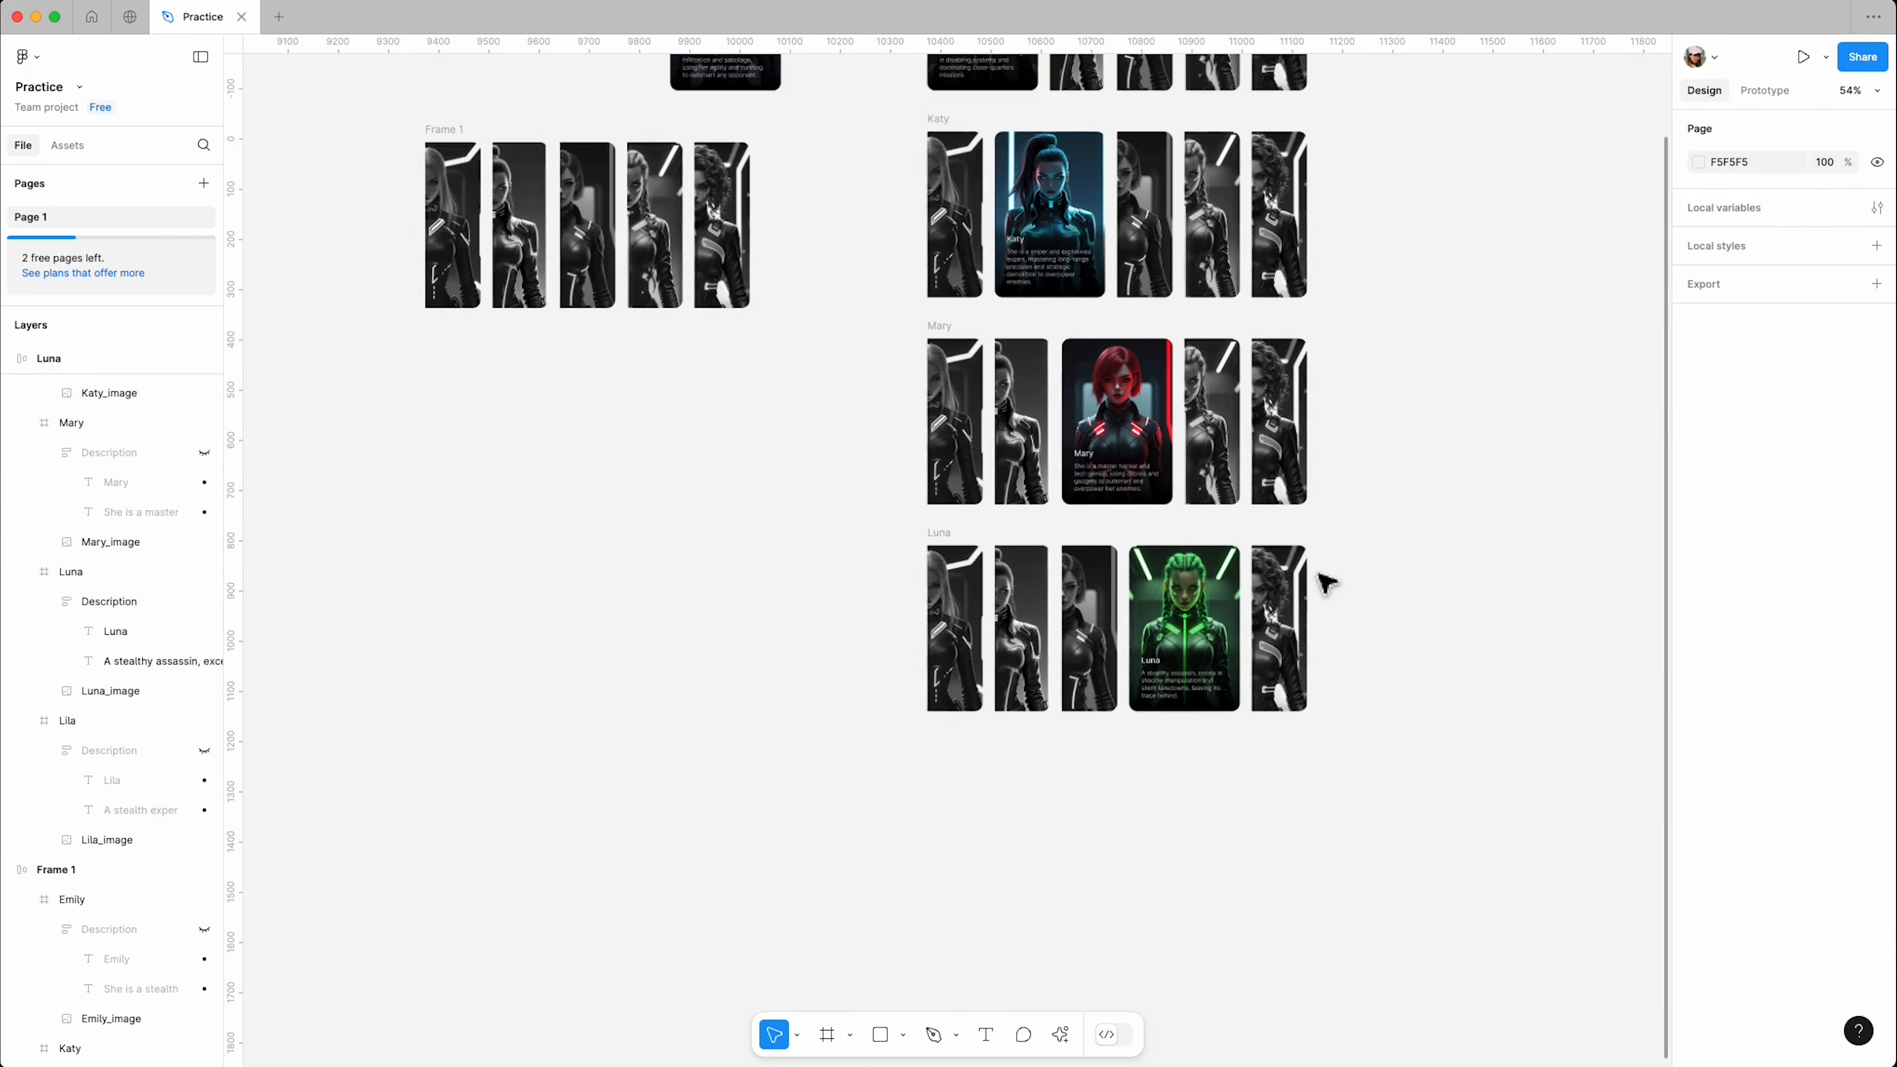
pyautogui.moveTo(470, 142); pyautogui.dragTo(971, 756)
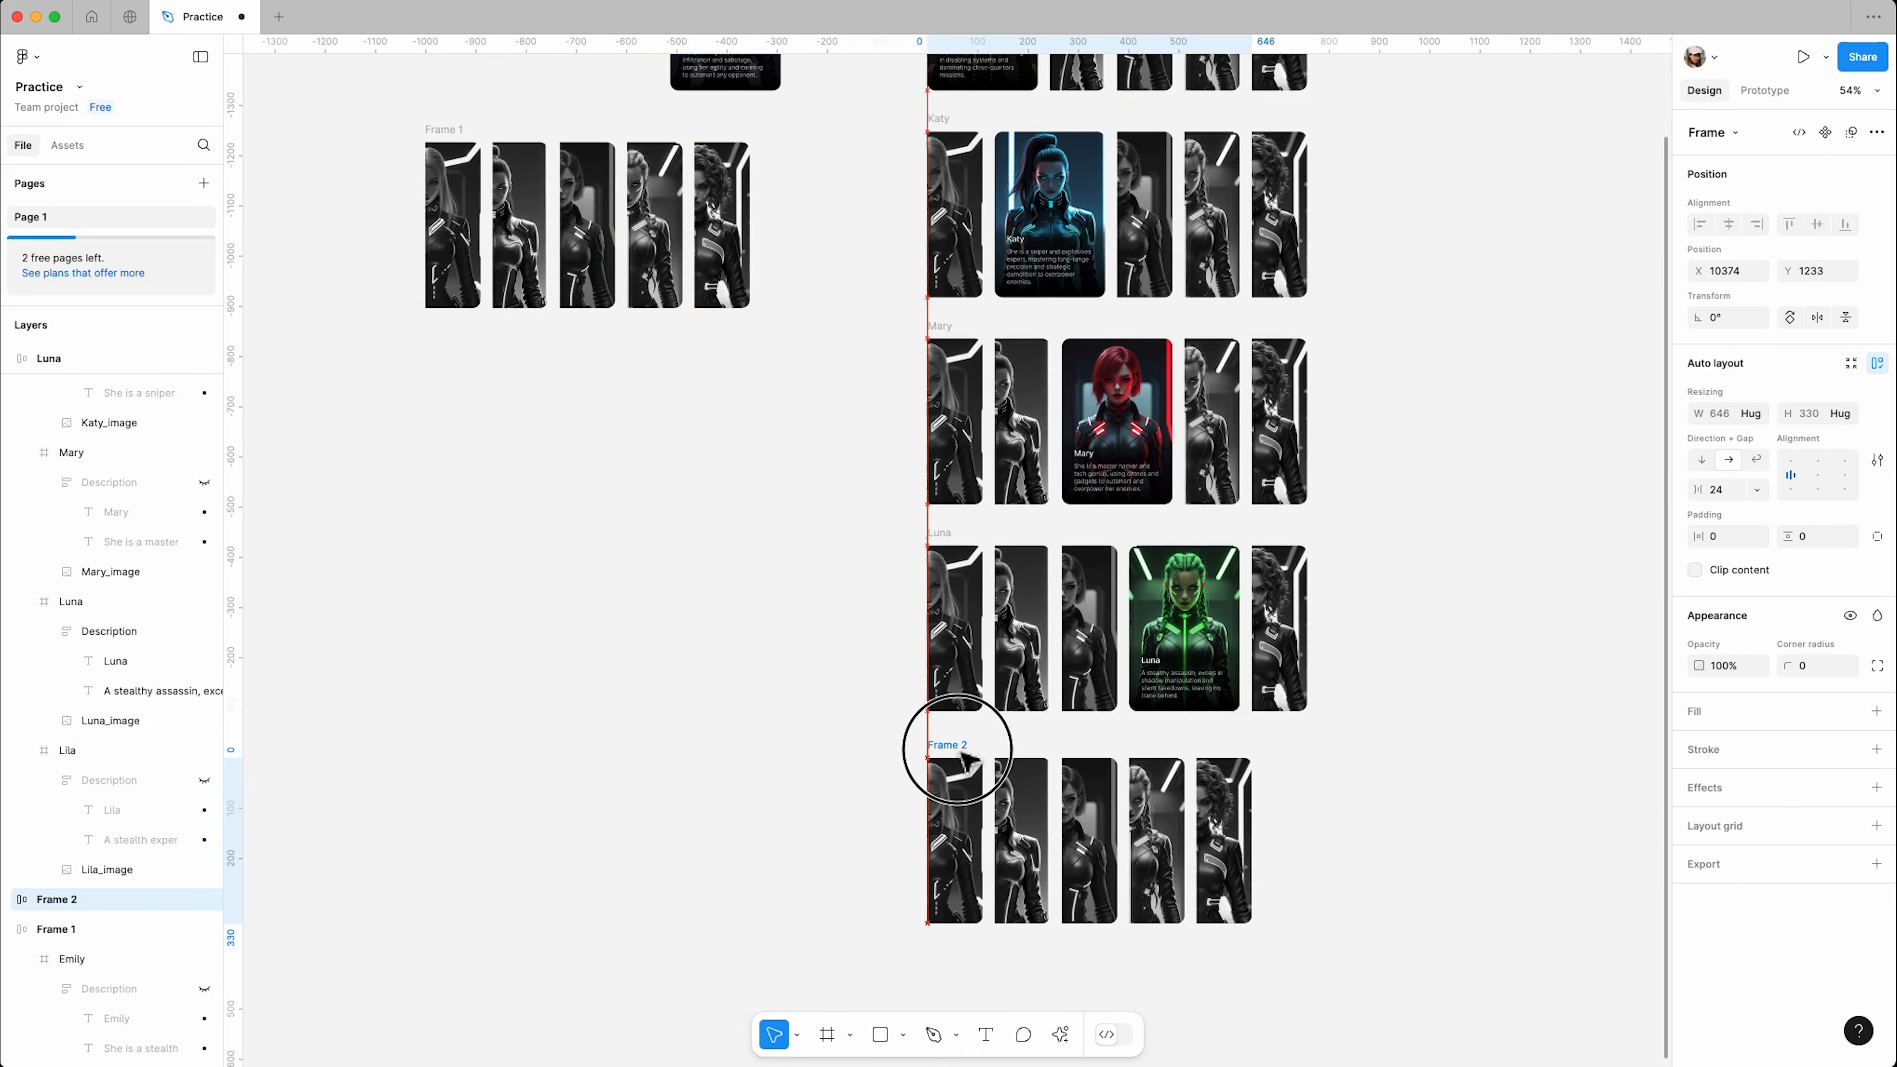
pyautogui.scroll(-3, 672, 531)
# Step: Insert the colour Lila card into the fifth row, delete its narrow Lila card and rename the row Lila
pyautogui.moveTo(713, 184); pyautogui.dragTo(1065, 771)
pyautogui.scroll(5, 1068, 772)
pyautogui.scroll(1, 1073, 777)
pyautogui.click(1215, 662)
pyautogui.press('Delete')
pyautogui.click(543, 551)
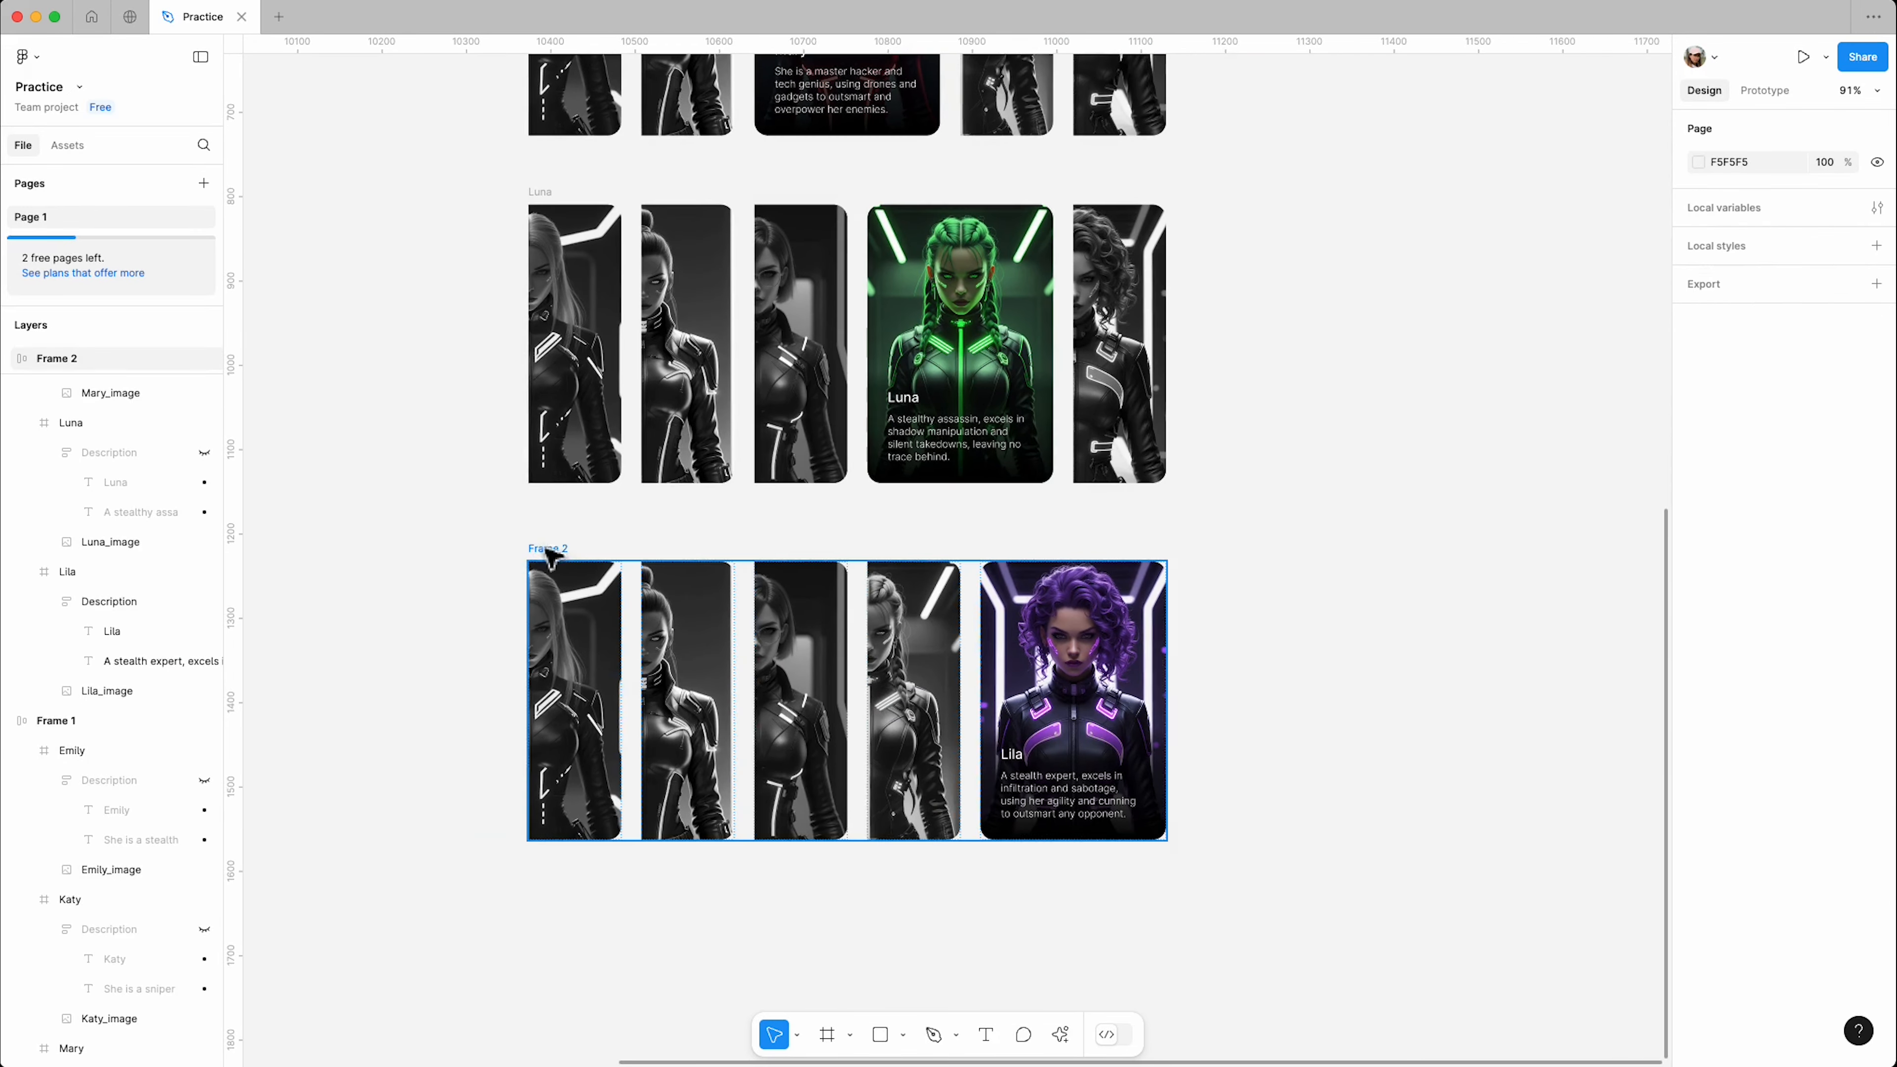
pyautogui.click(1302, 594)
# Step: Create a component set from the five stacked rows Emily, Katy, Mary, Luna and Lila
pyautogui.scroll(-5, 1279, 667)
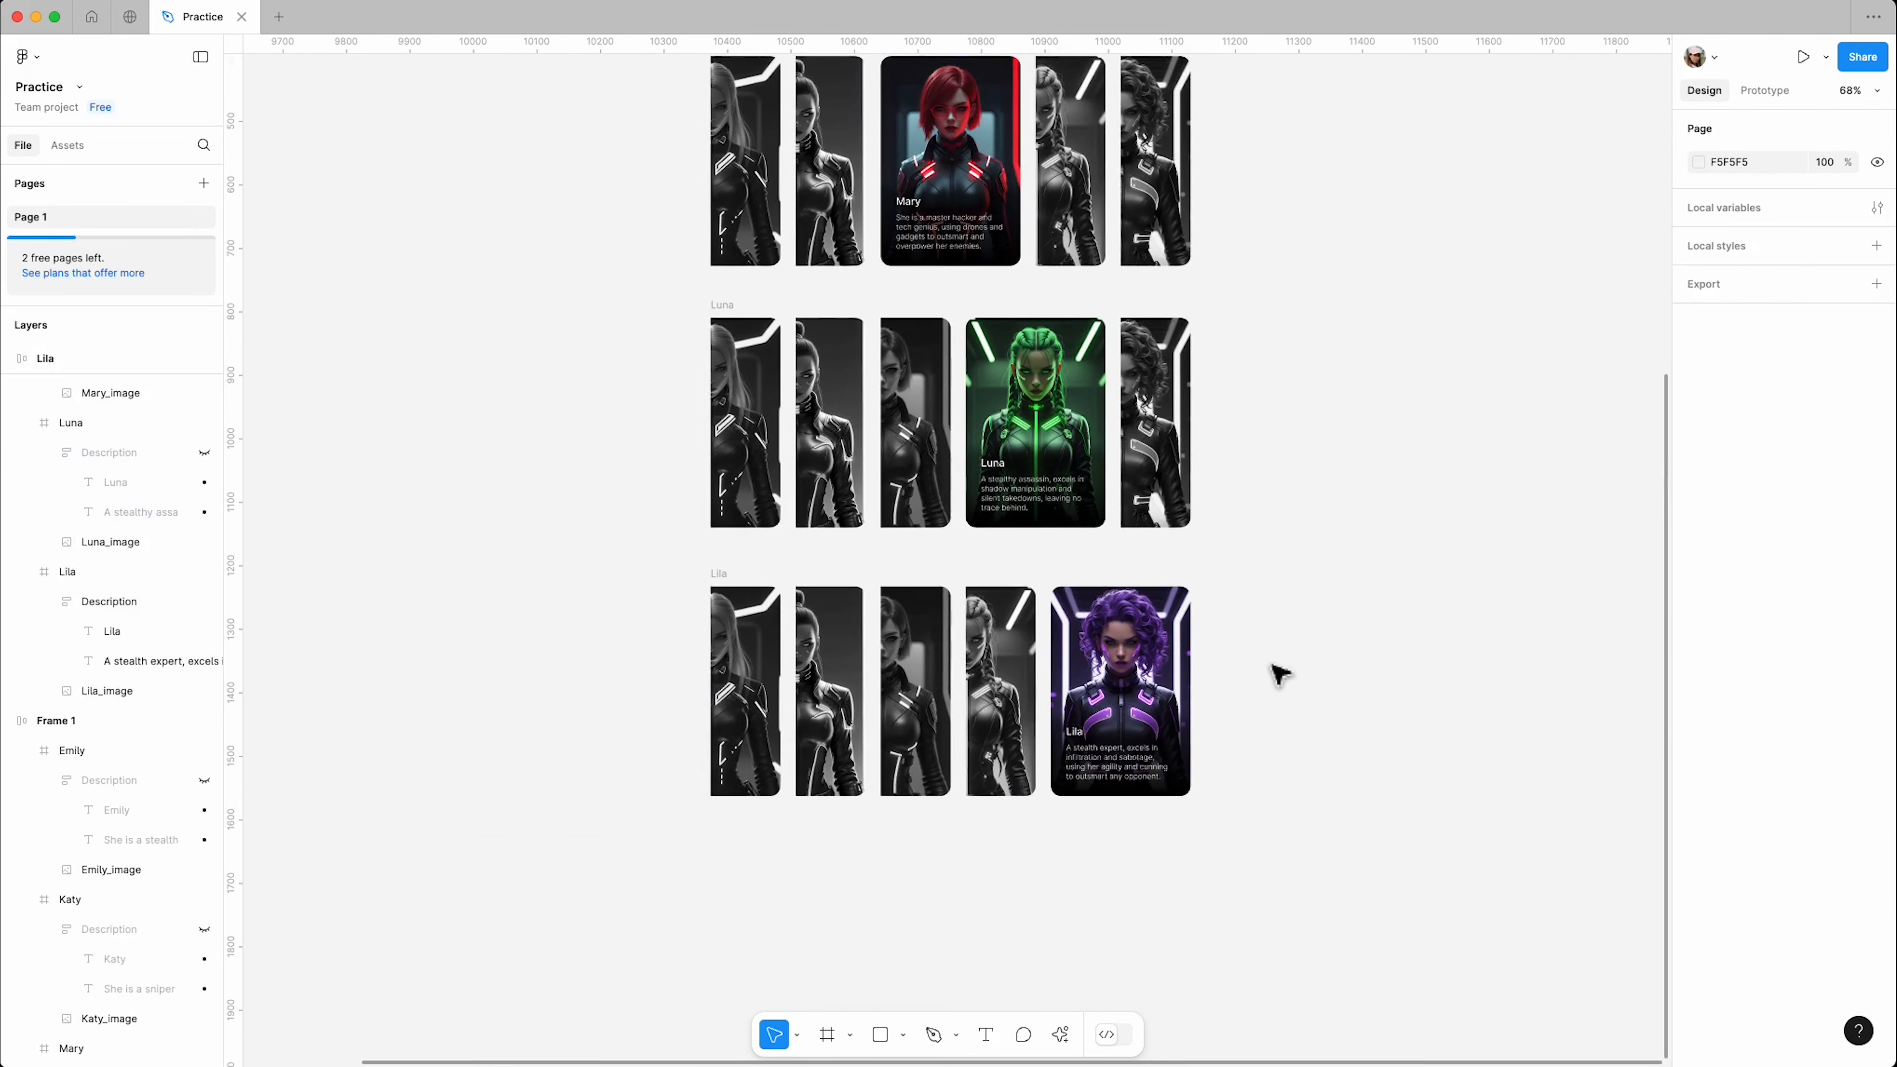
pyautogui.scroll(2, 1243, 563)
pyautogui.scroll(2, 1249, 568)
pyautogui.scroll(-2, 1249, 568)
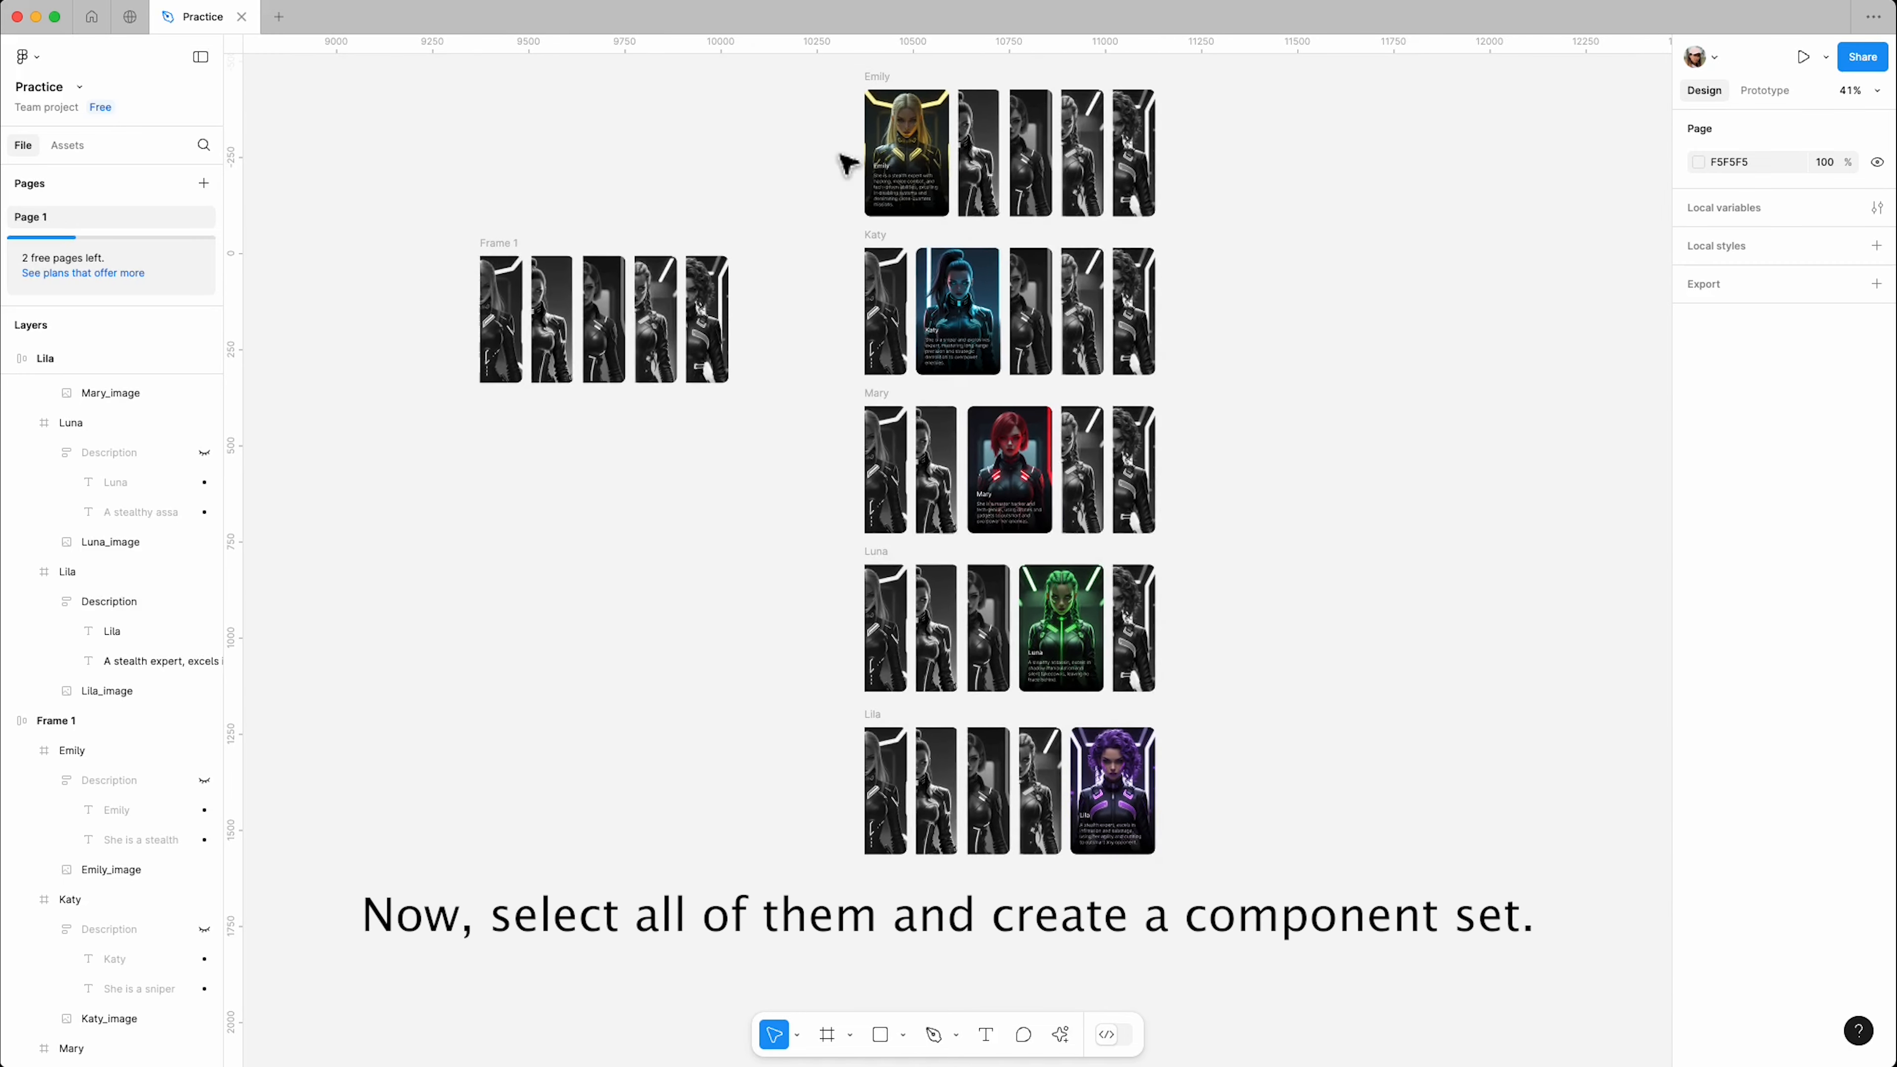
pyautogui.moveTo(840, 86); pyautogui.dragTo(1225, 904)
pyautogui.click(1855, 135)
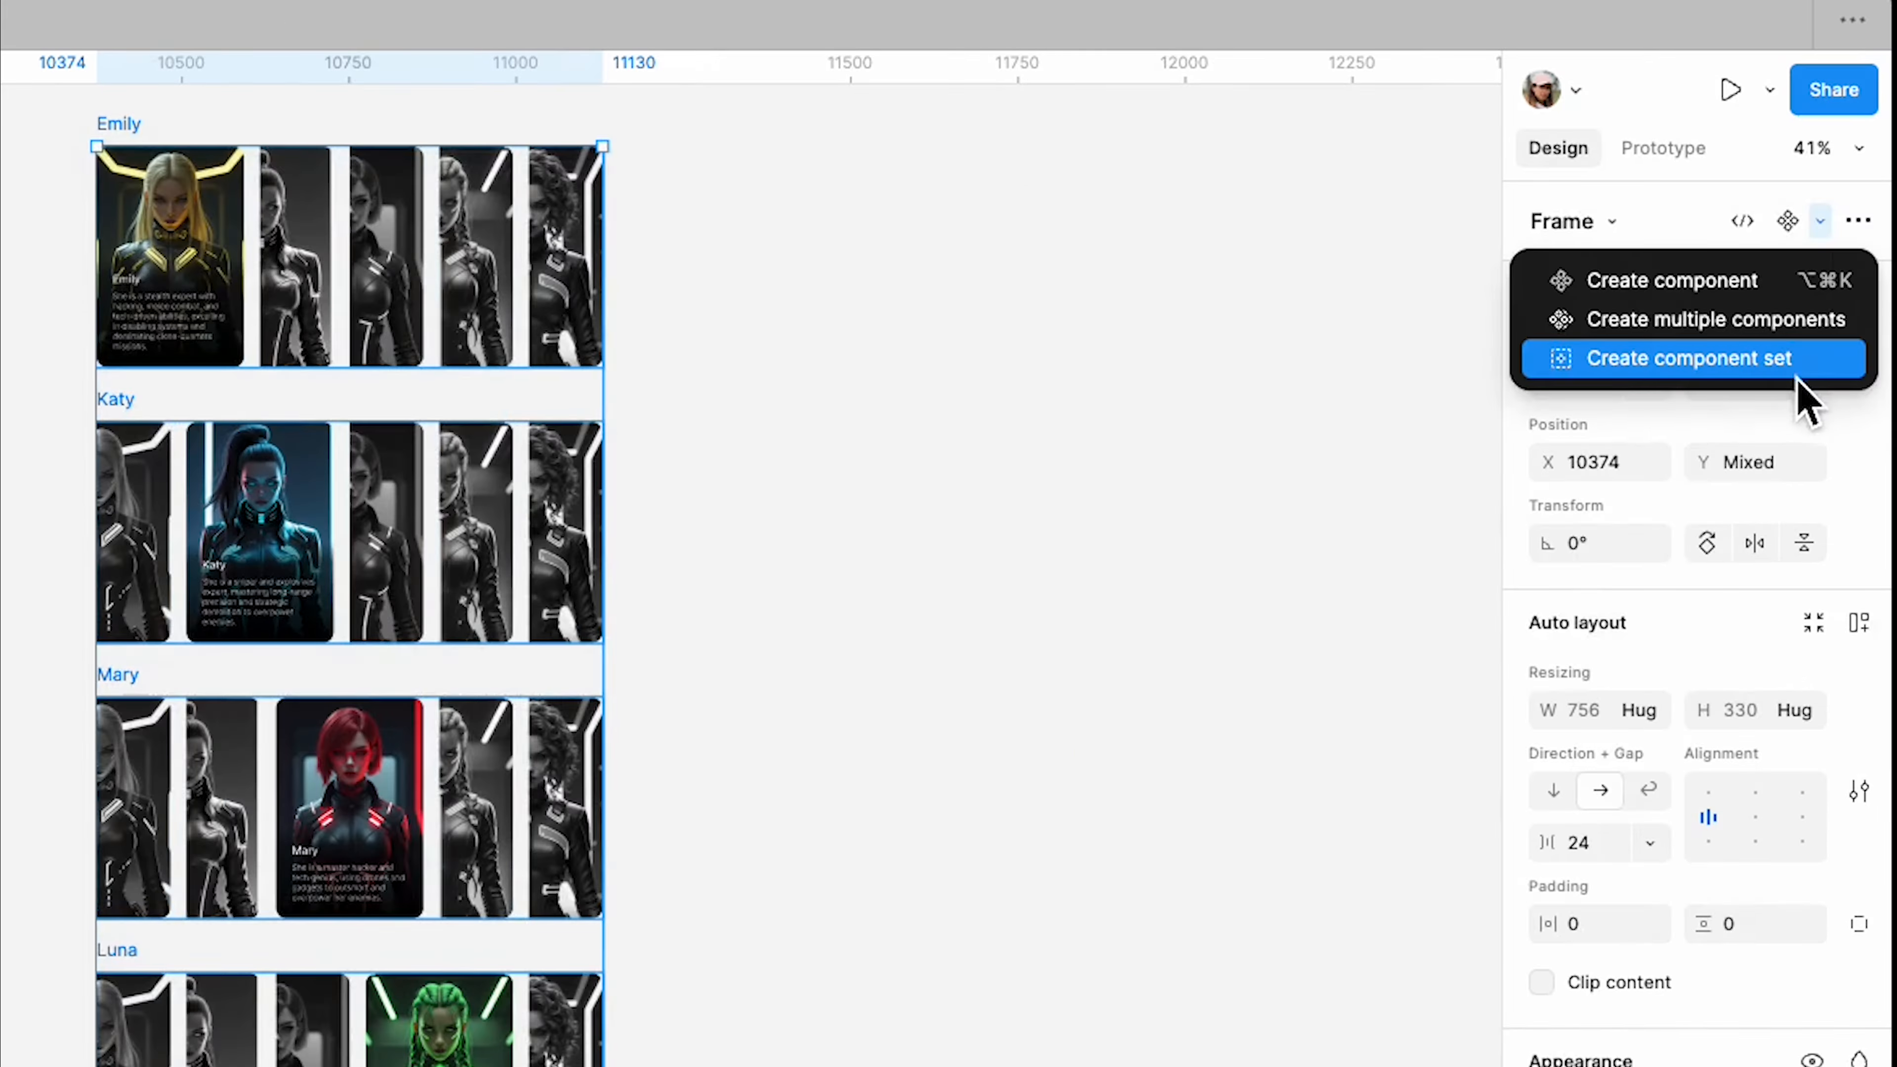
pyautogui.click(1772, 377)
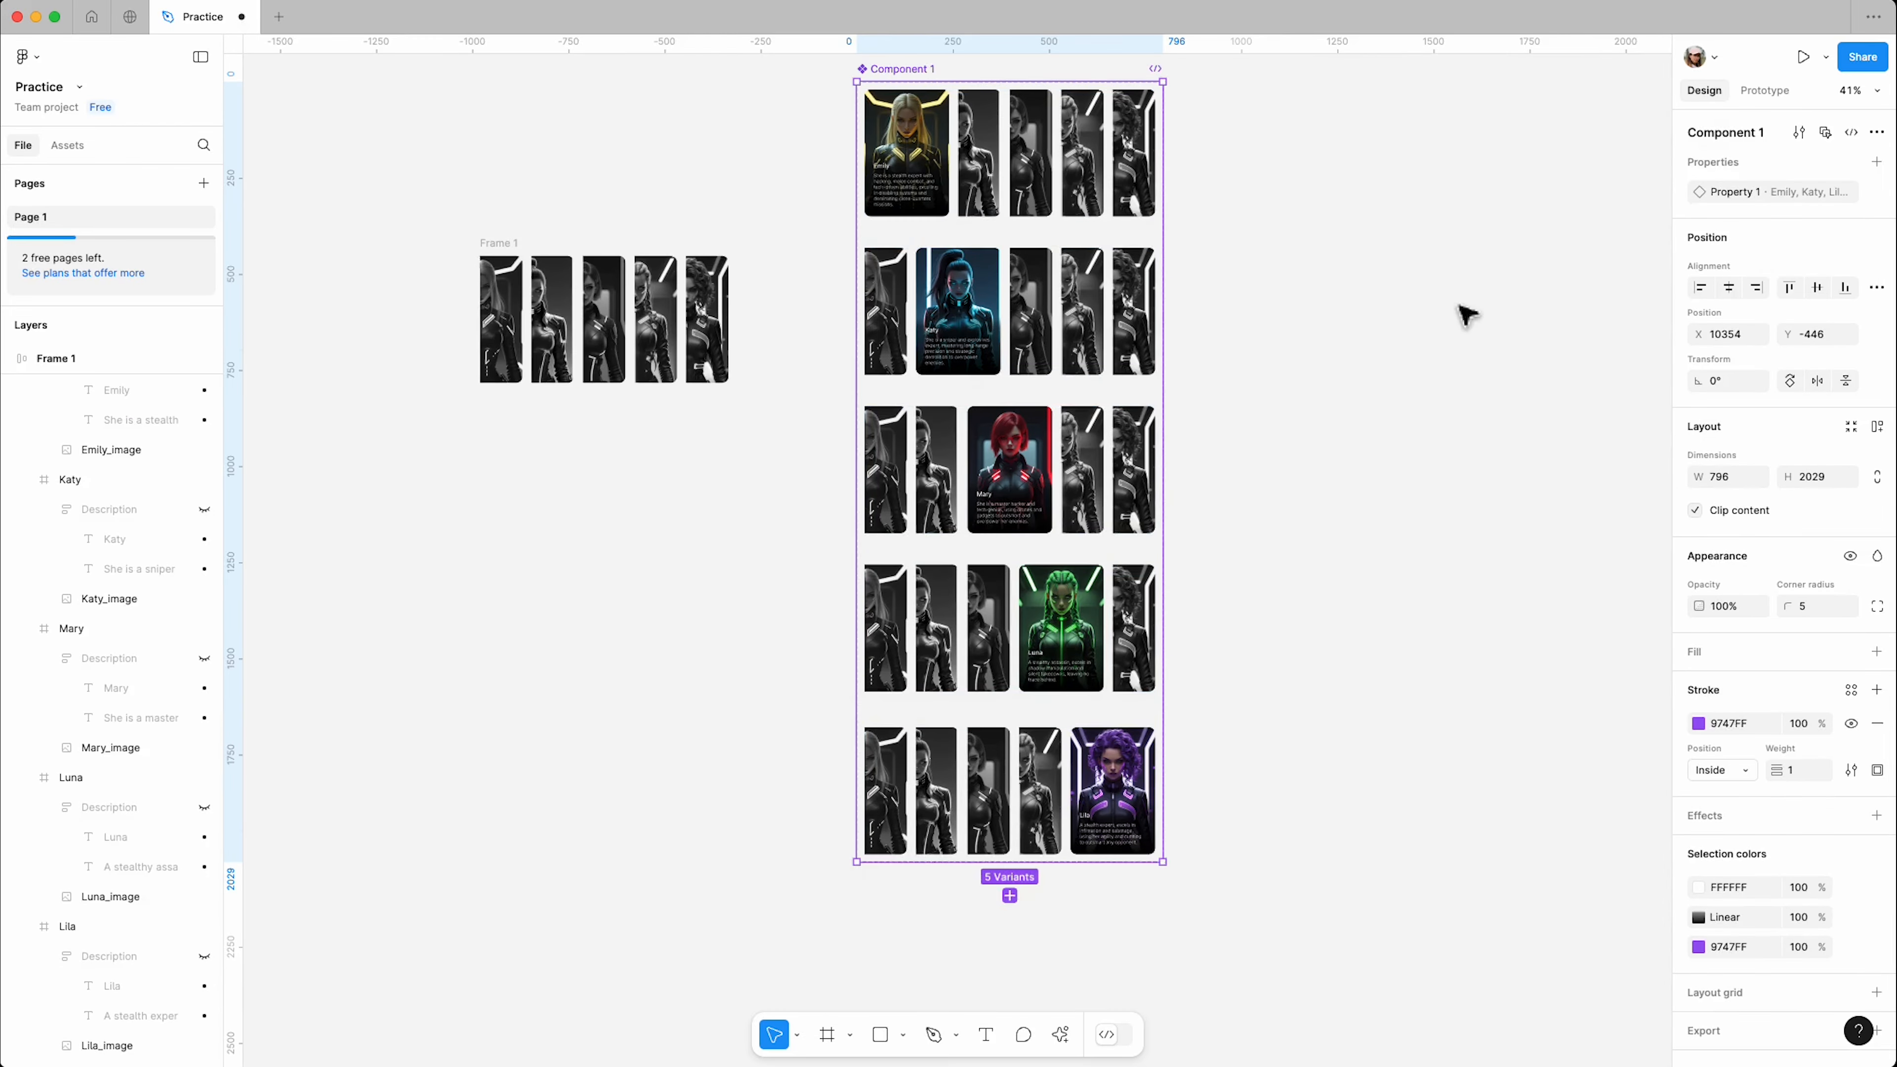
# Step: Connect the narrow Katy card in the Emily variant to the Katy variant with an on-click Change to interaction using Smart animate
pyautogui.scroll(1, 1238, 299)
pyautogui.scroll(5, 1134, 259)
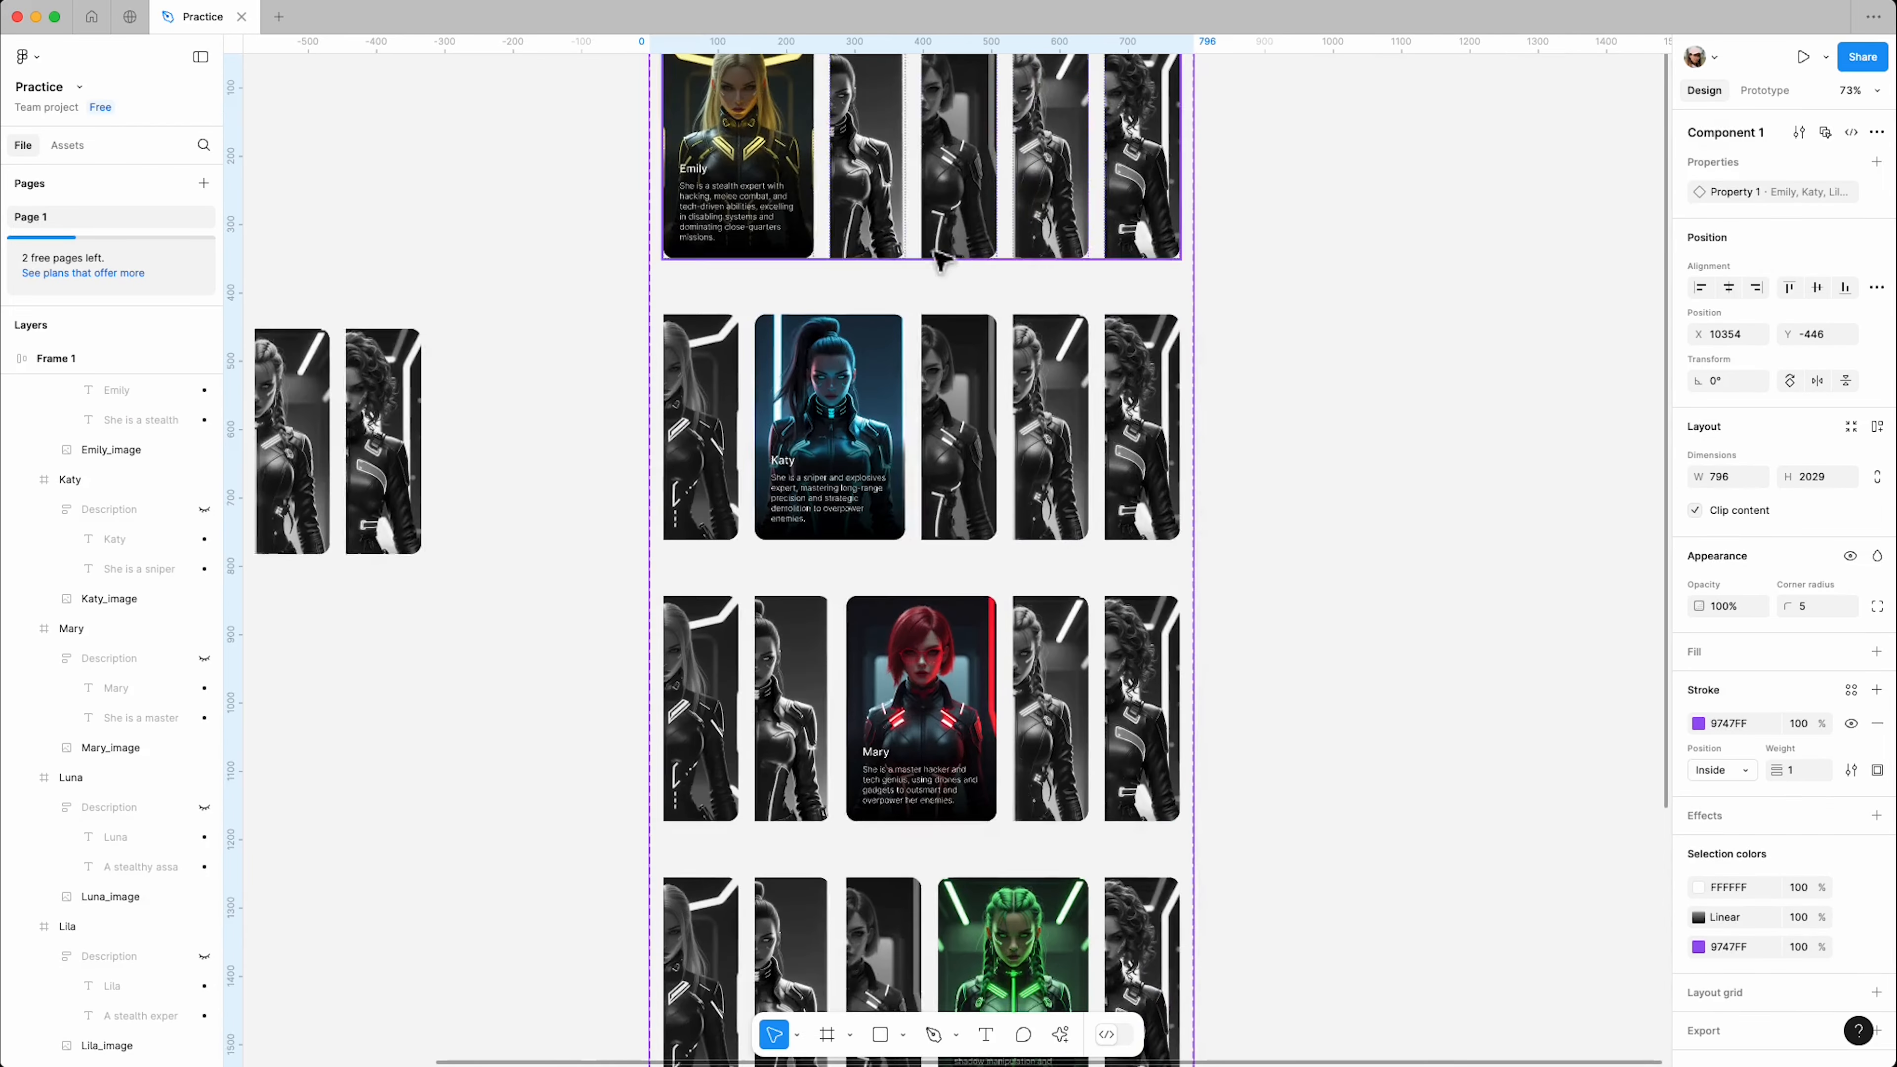
pyautogui.scroll(2, 936, 254)
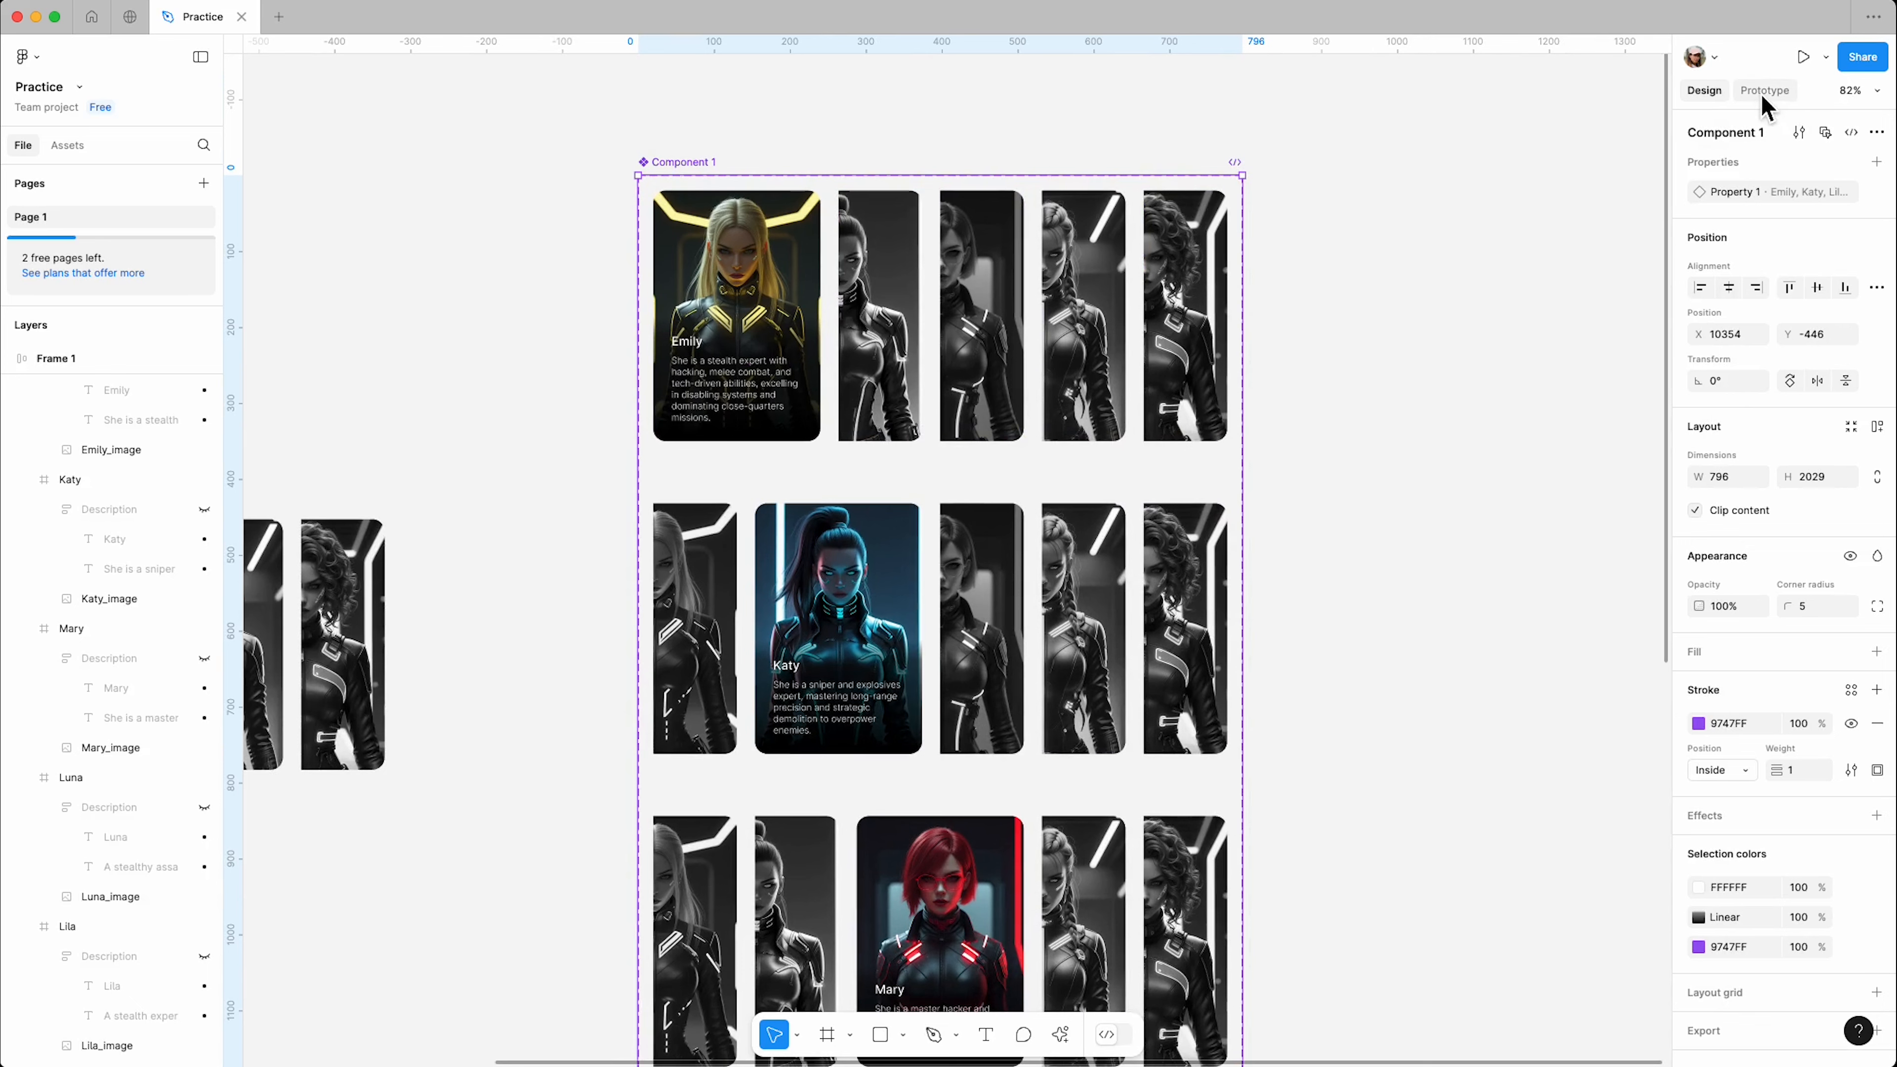
pyautogui.click(1764, 92)
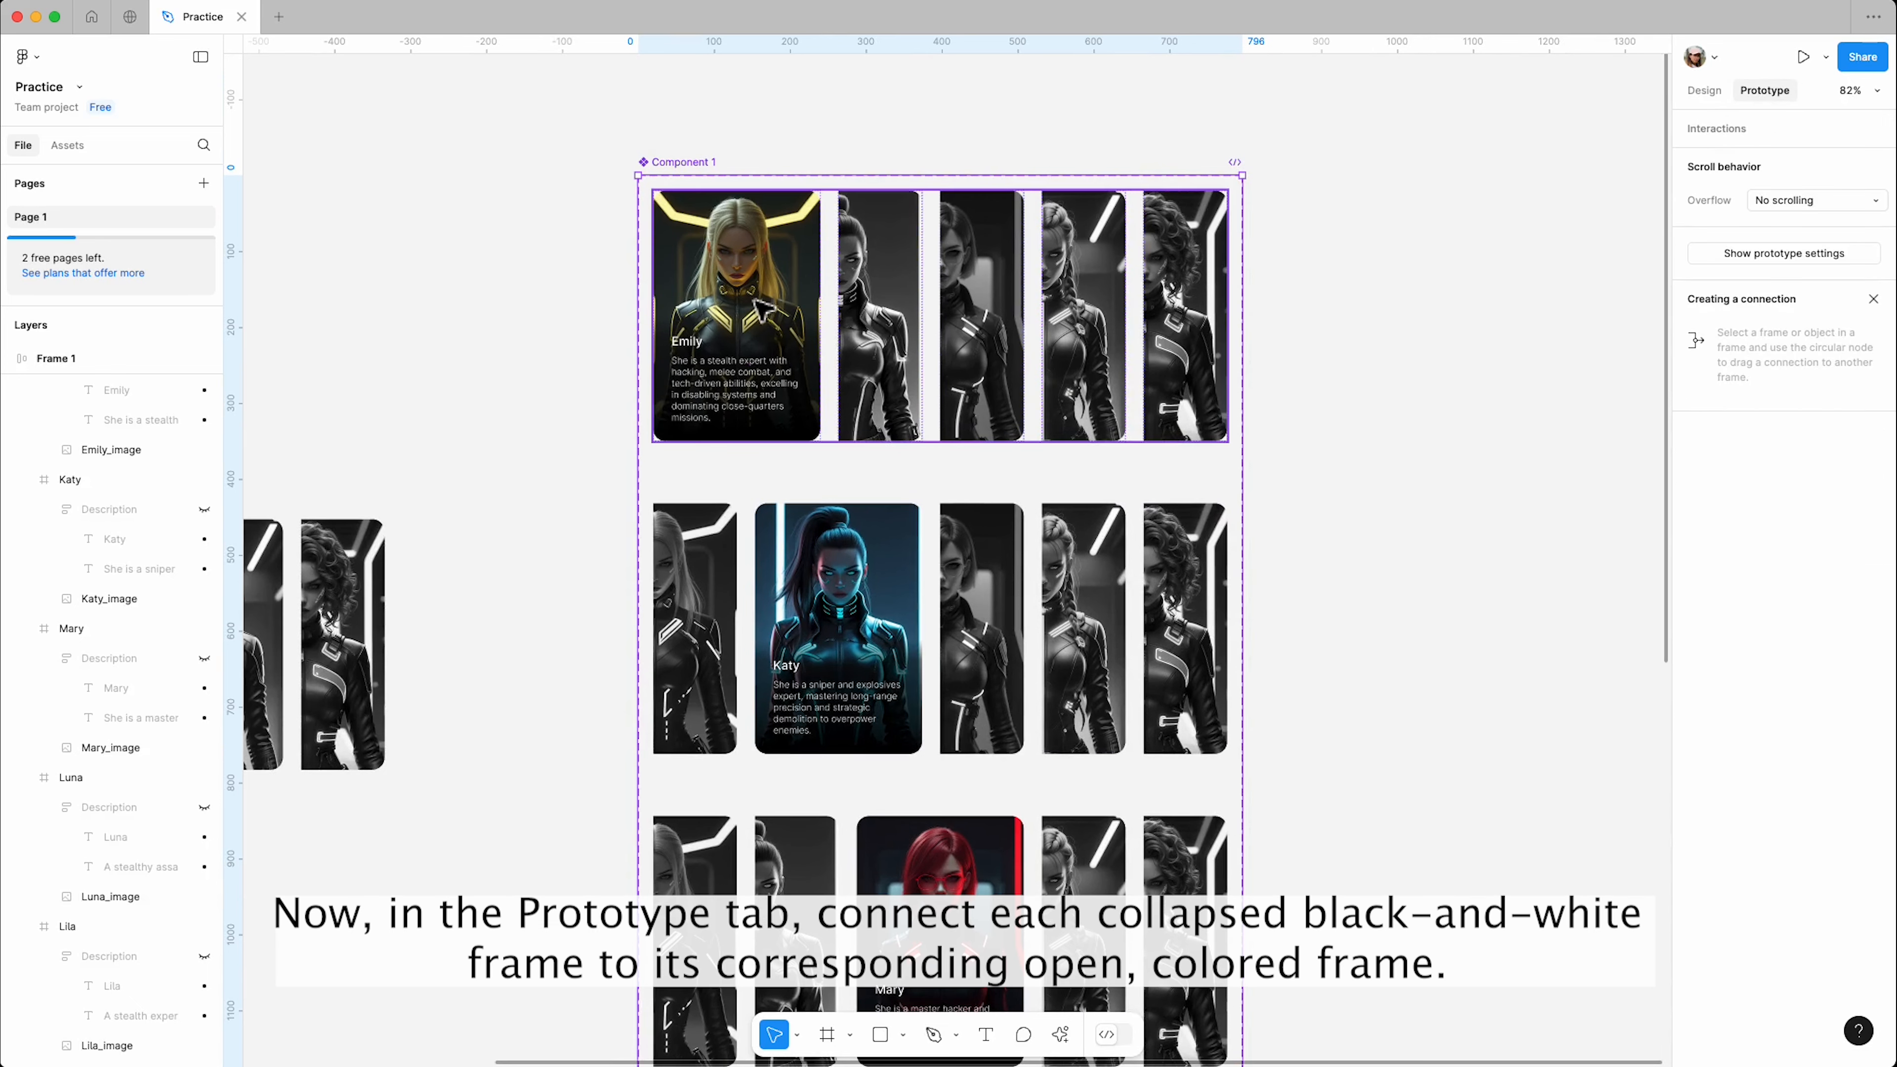
pyautogui.doubleClick(870, 315)
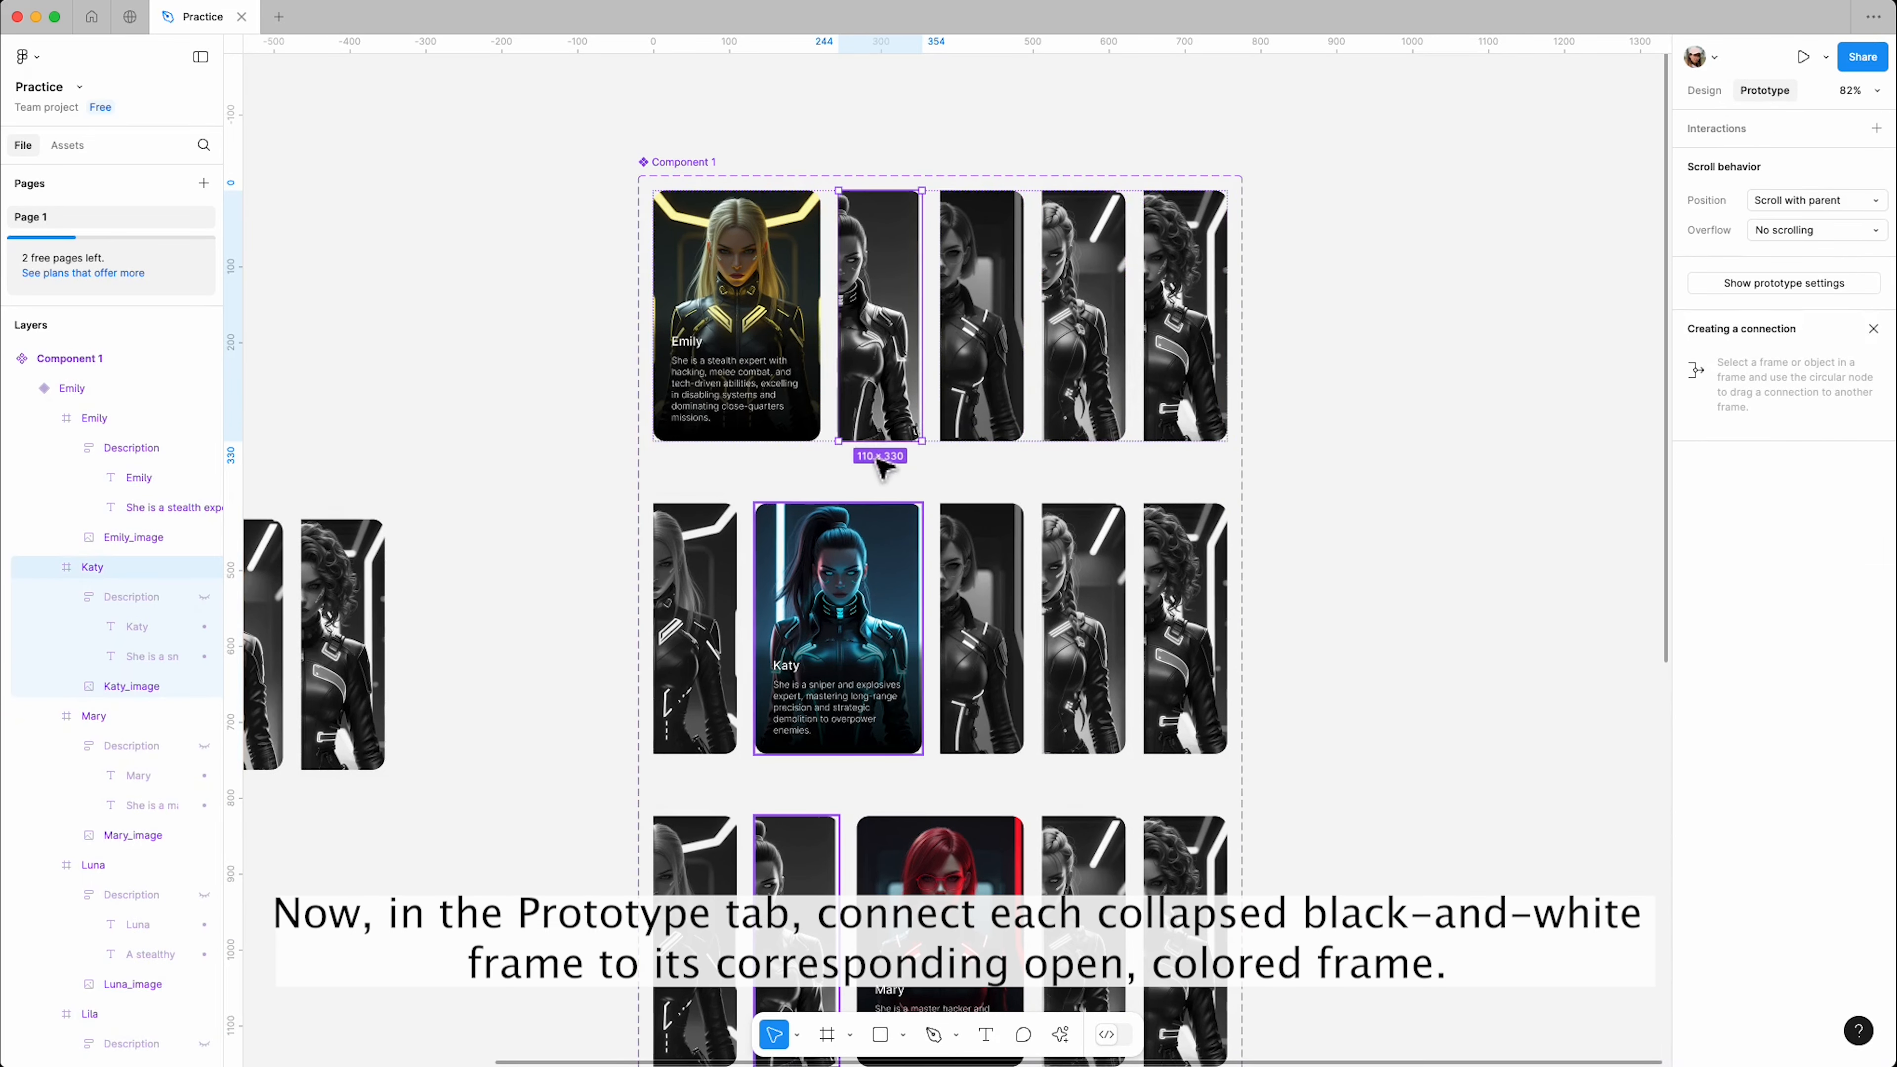
pyautogui.moveTo(747, 516); pyautogui.dragTo(749, 517)
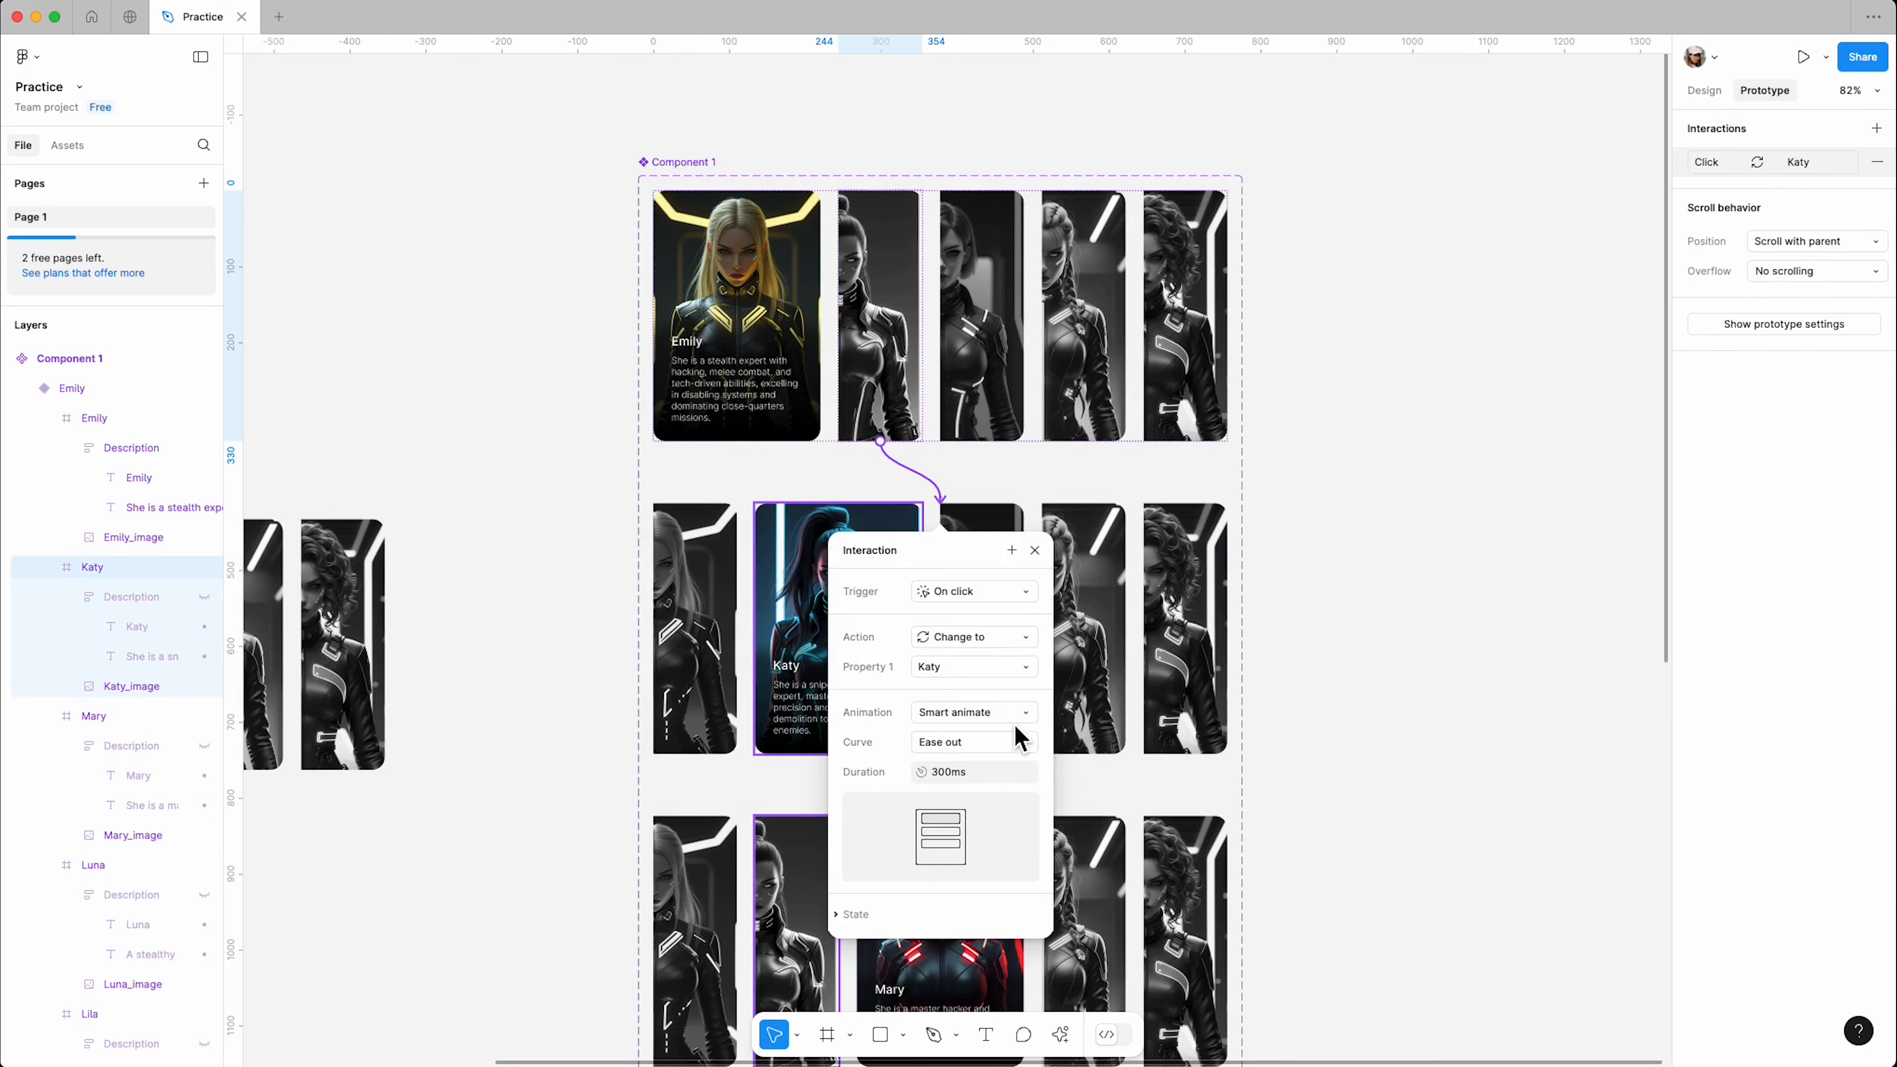
pyautogui.click(1032, 549)
pyautogui.scroll(-2, 926, 500)
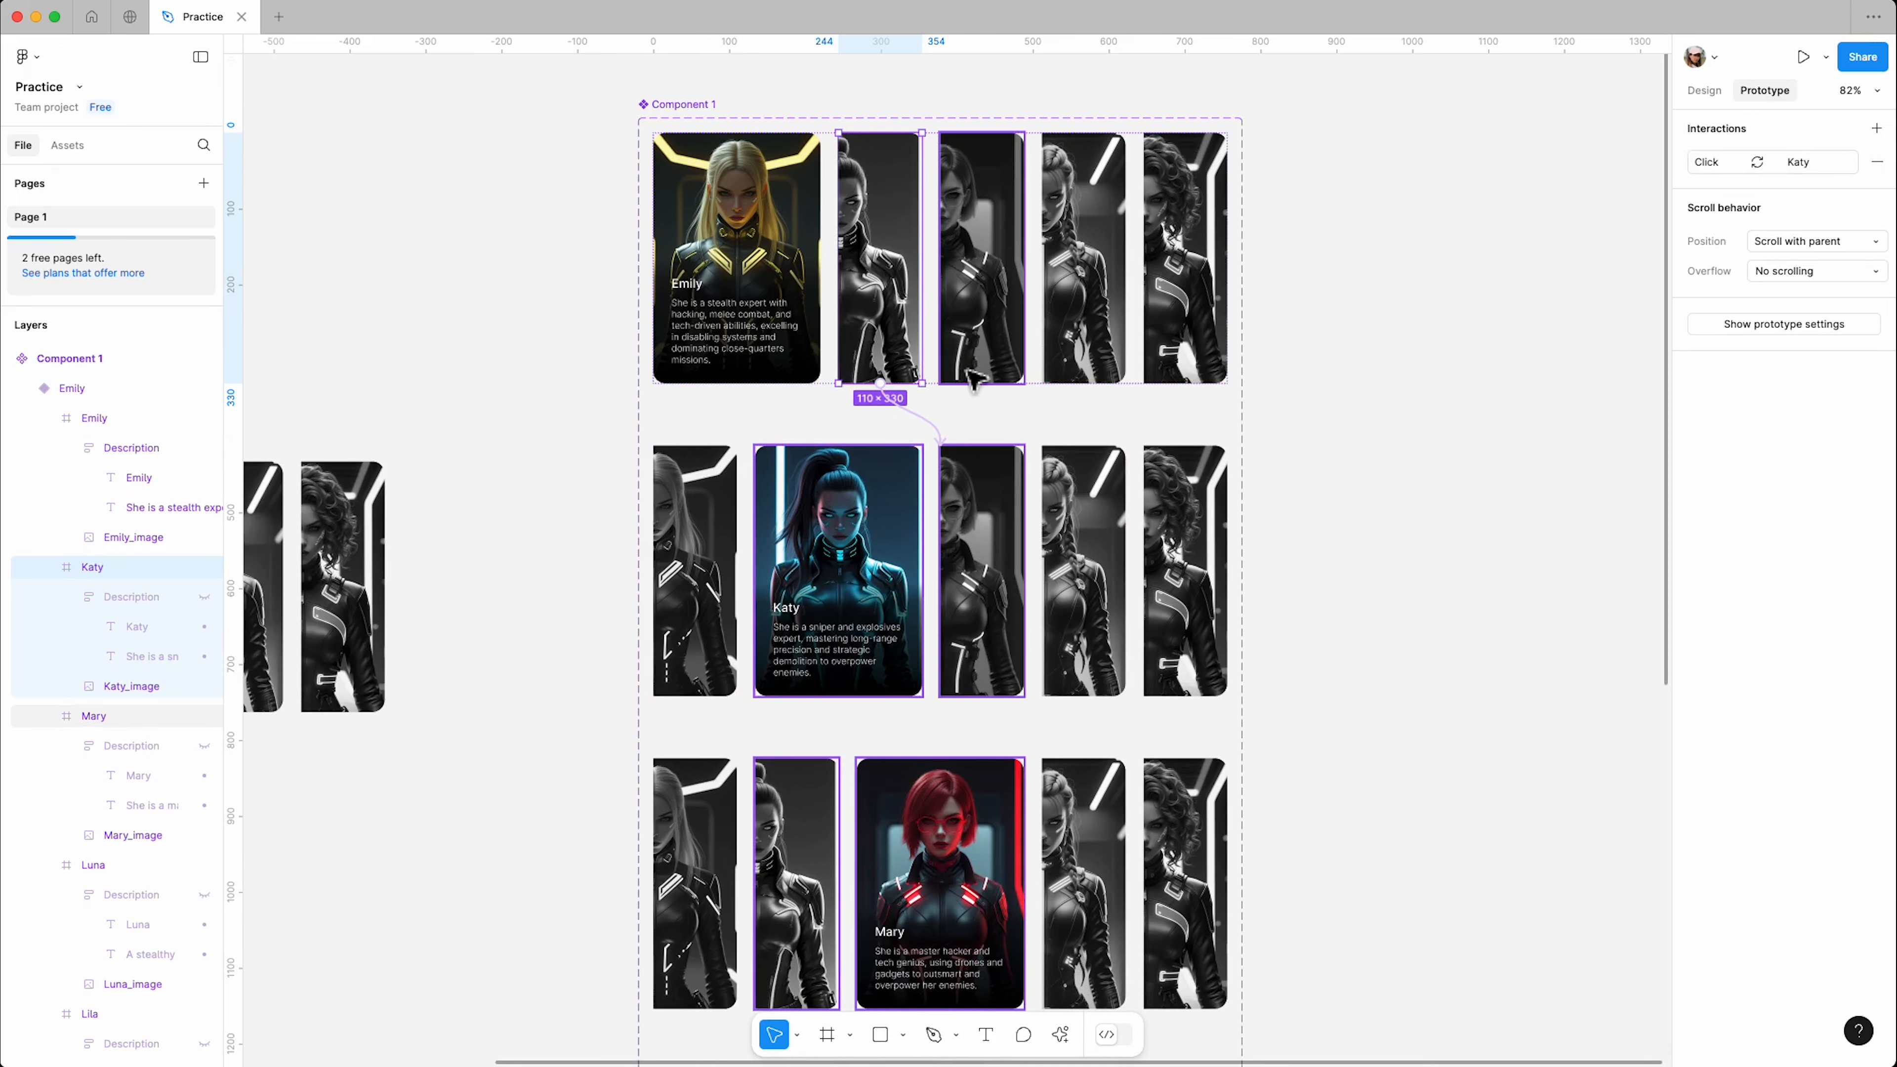
# Step: Connect the narrow Mary card in the Emily variant to the Mary variant with an on-click Change to interaction using Smart animate
pyautogui.scroll(-1, 973, 379)
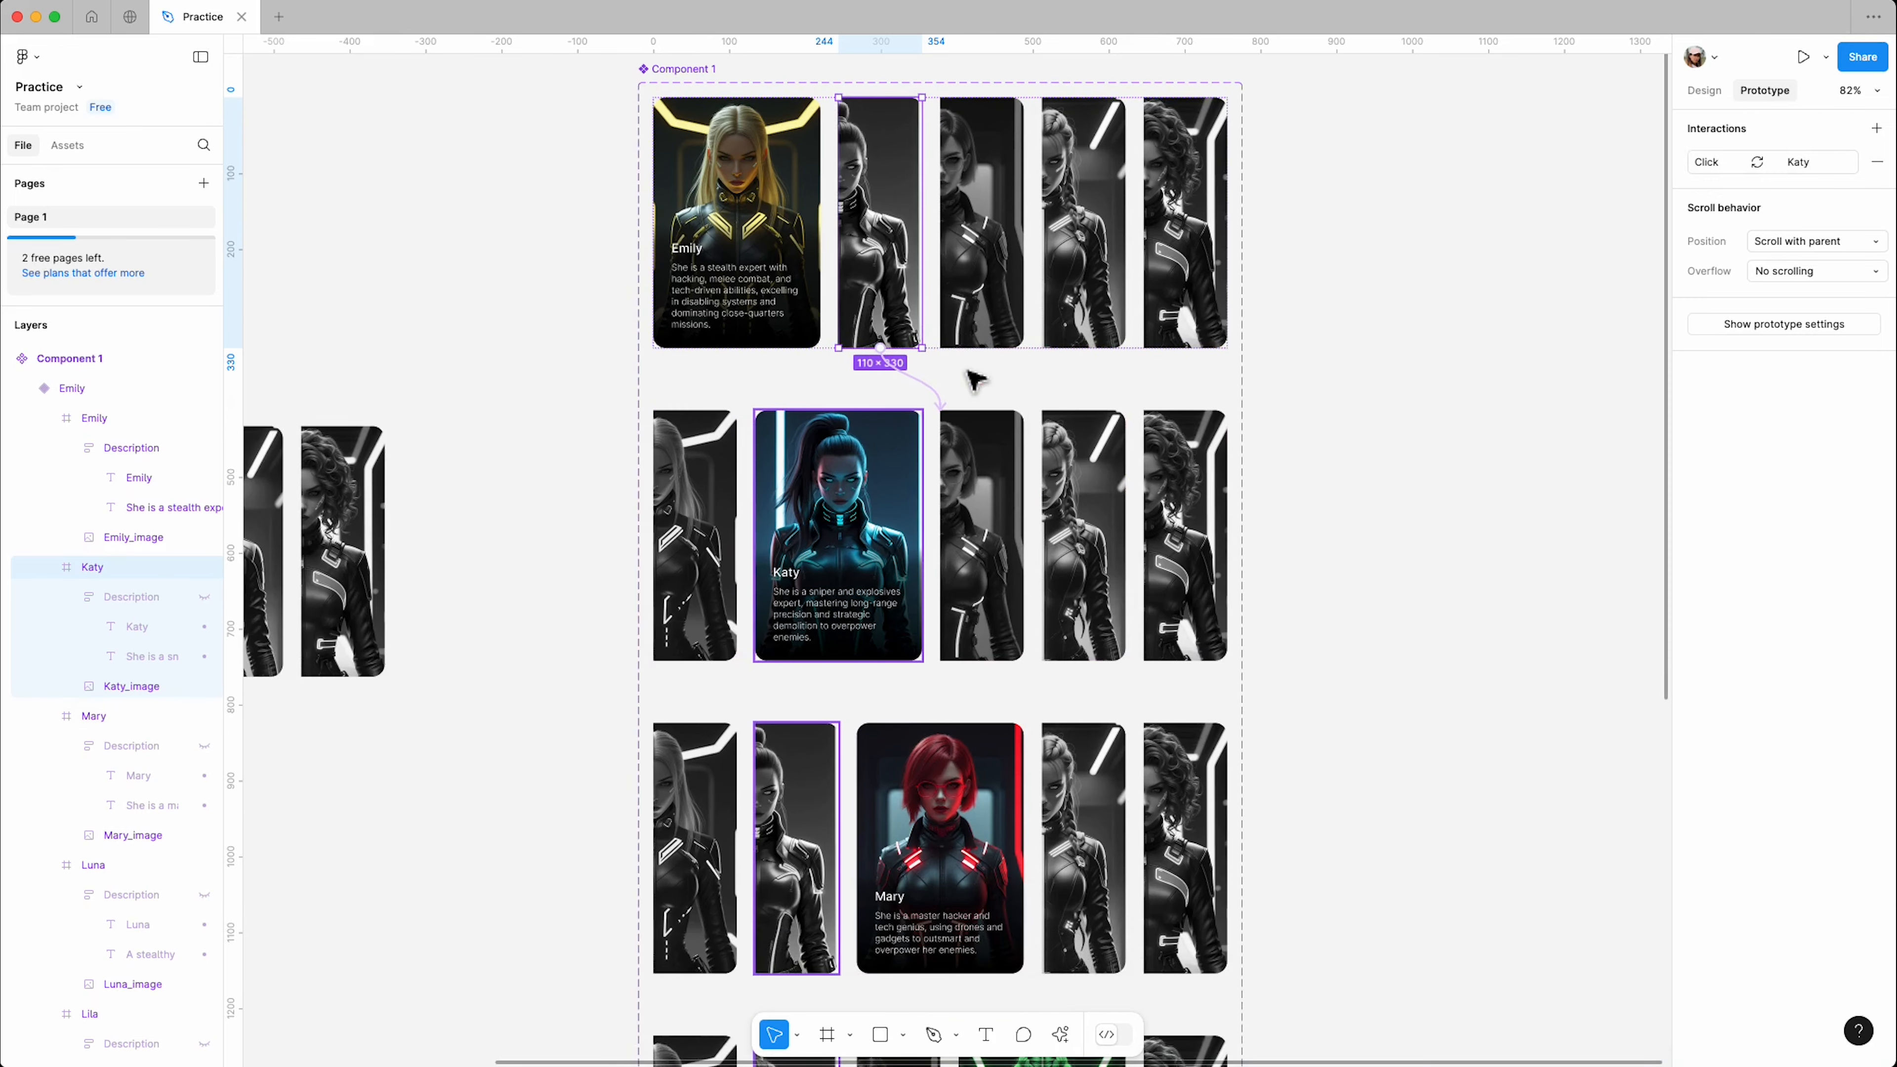
pyautogui.click(971, 321)
pyautogui.moveTo(982, 349); pyautogui.dragTo(888, 747)
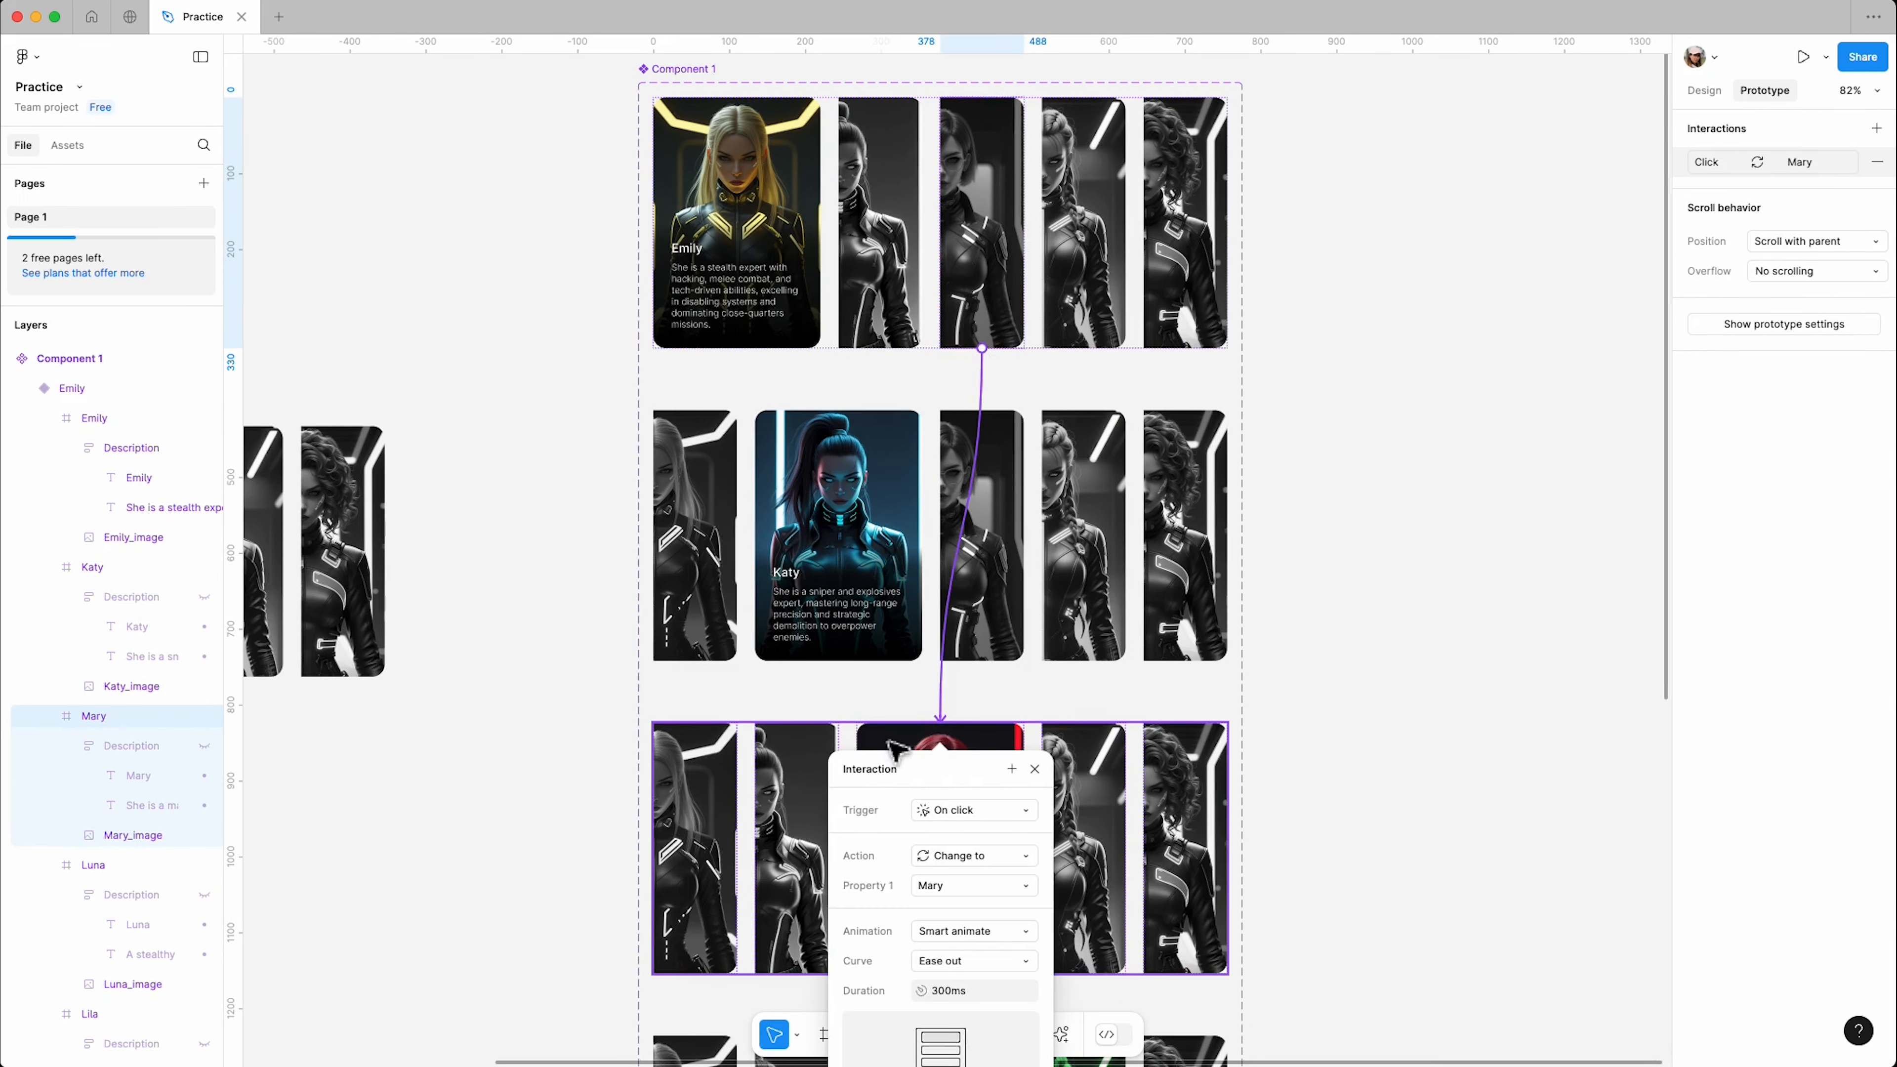
pyautogui.scroll(-1, 898, 729)
pyautogui.click(1036, 736)
# Step: Connect the narrow Luna card in the Emily variant to the Luna variant with an on-click Change to interaction using Smart animate
pyautogui.click(1112, 308)
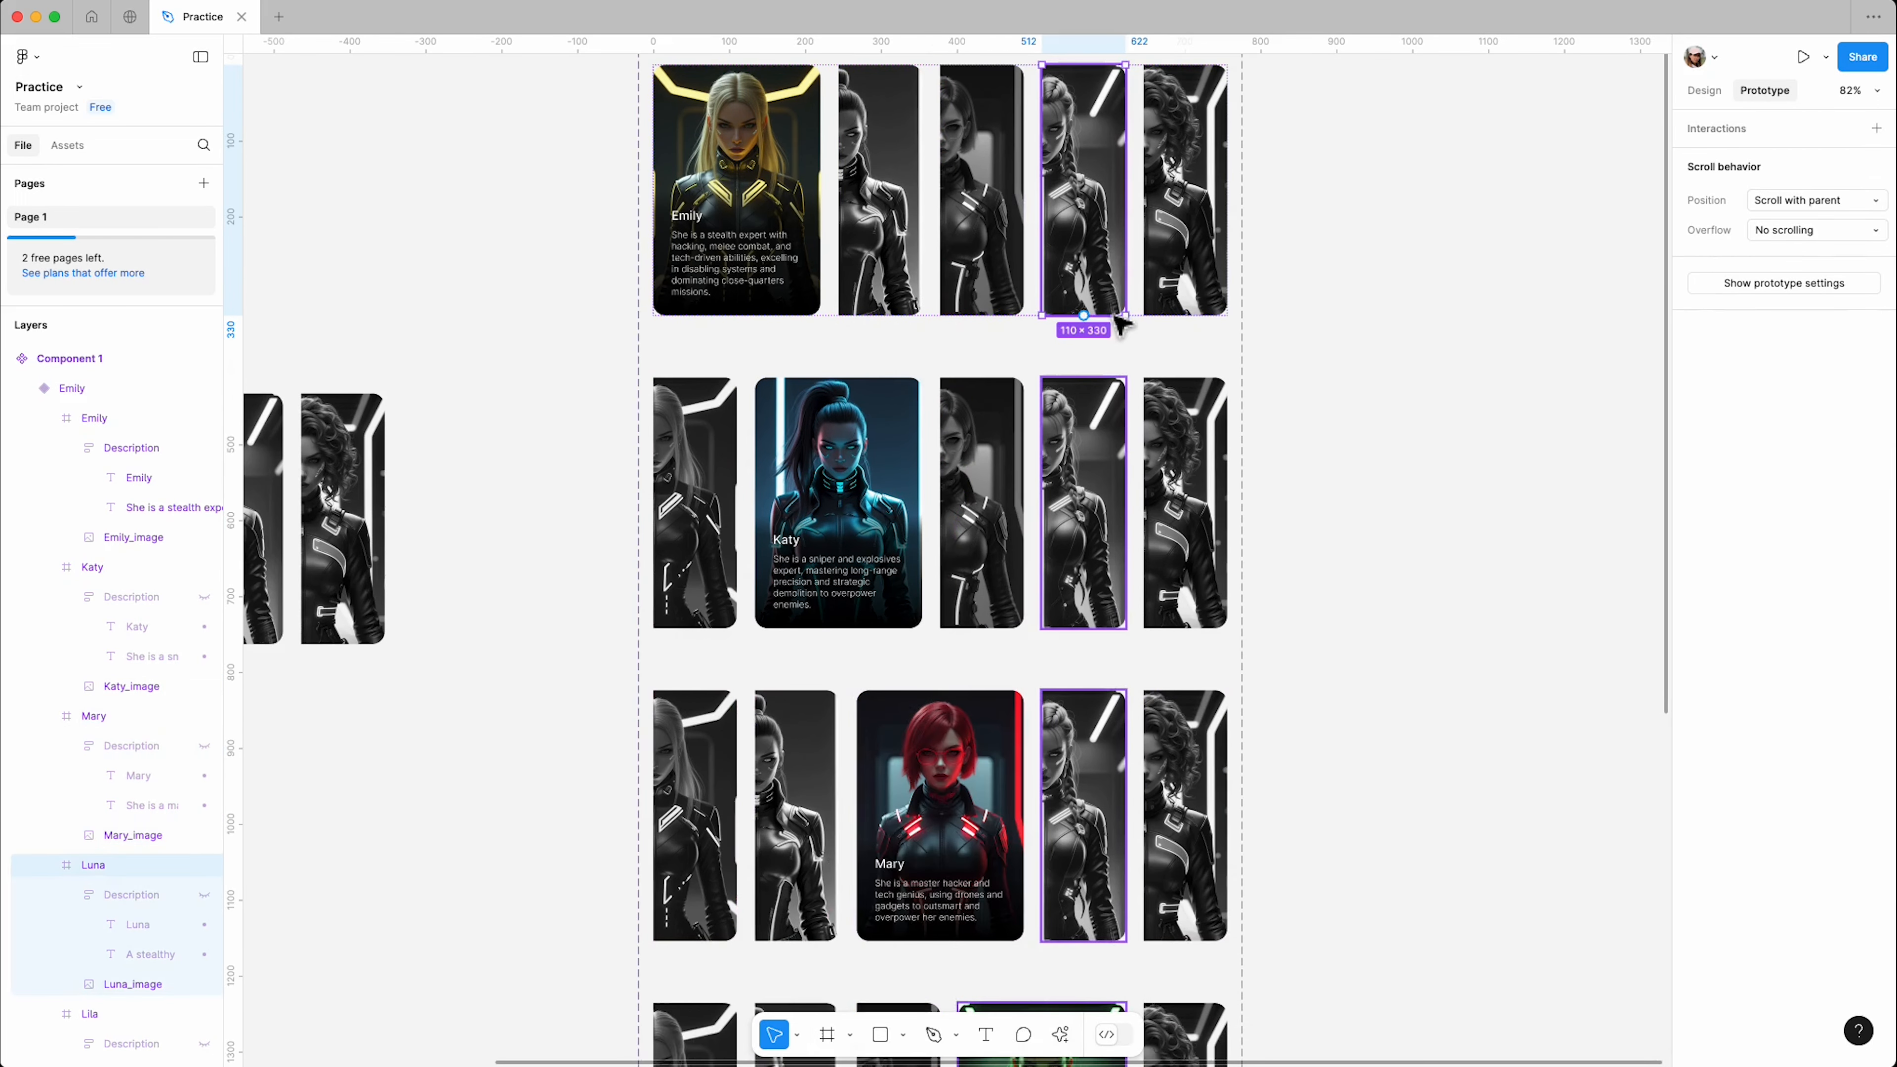
pyautogui.moveTo(1082, 315); pyautogui.dragTo(966, 635)
pyautogui.scroll(-5, 1059, 530)
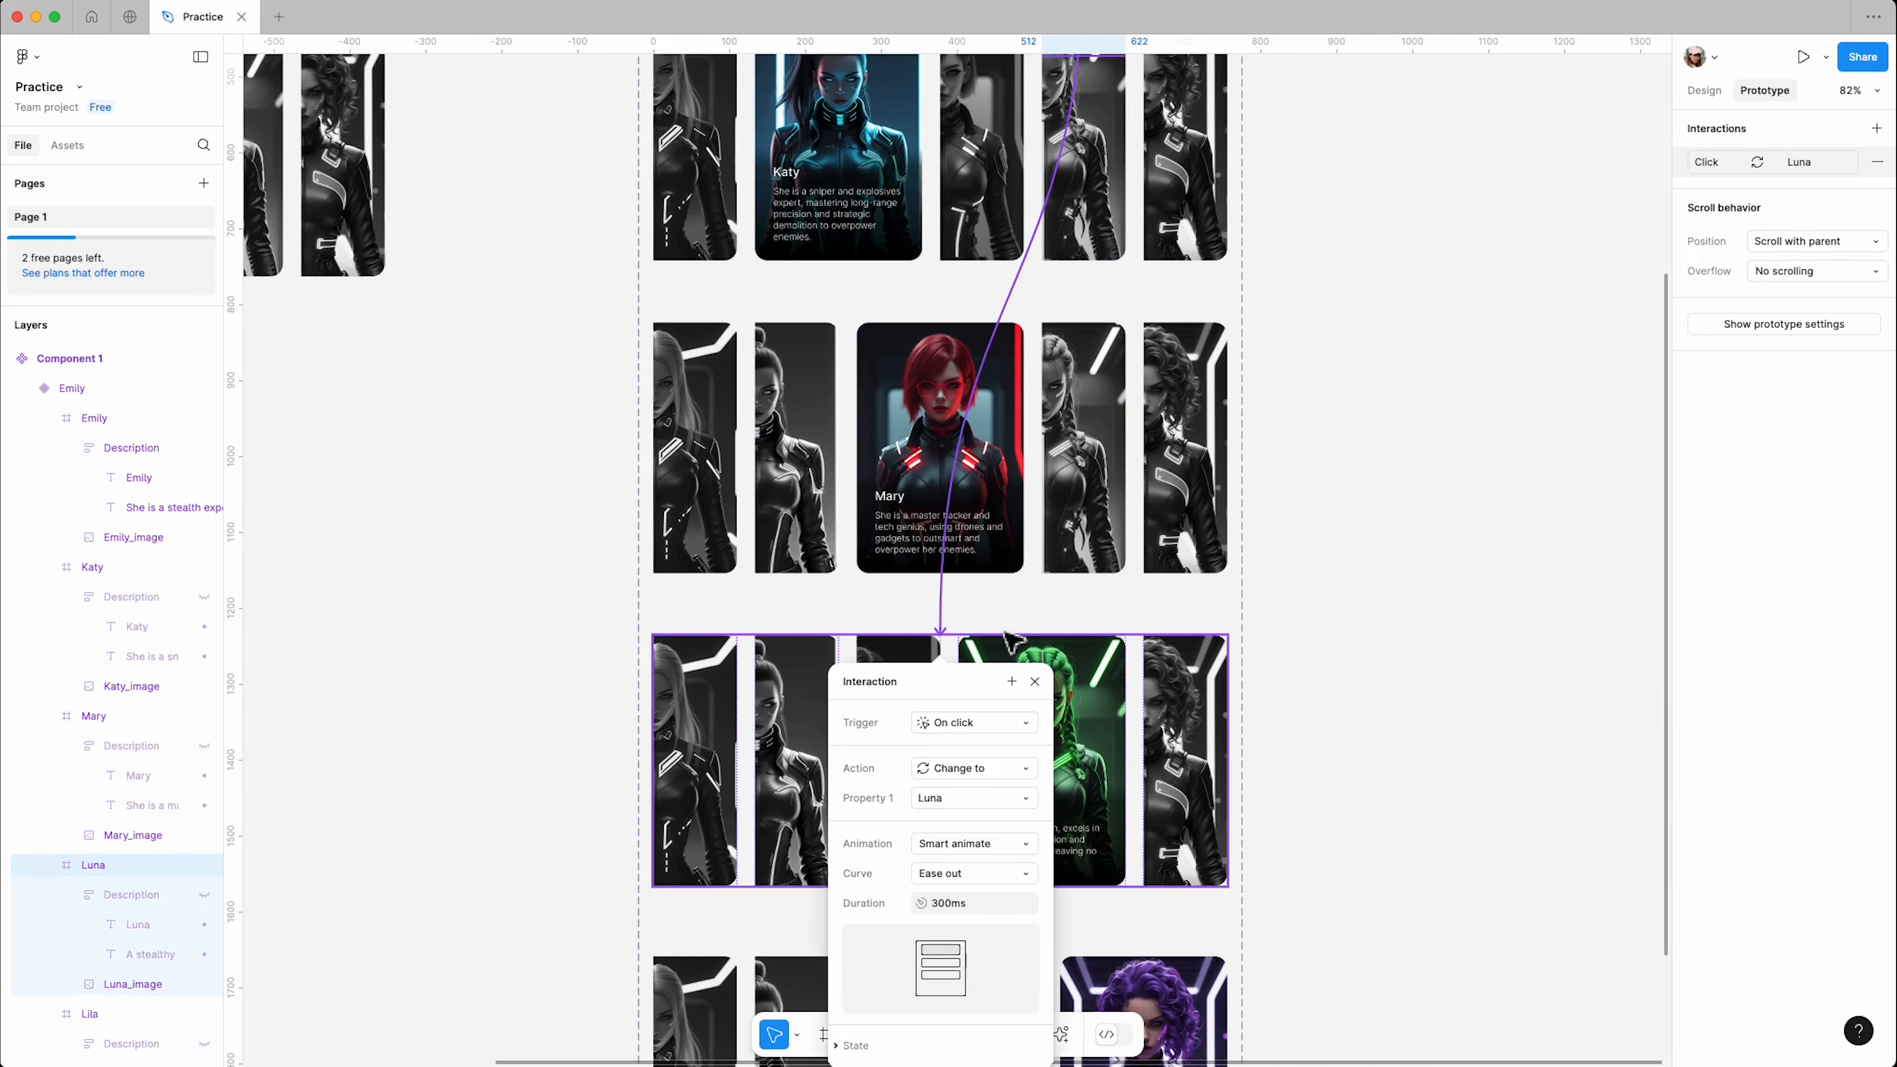
pyautogui.scroll(5, 1195, 220)
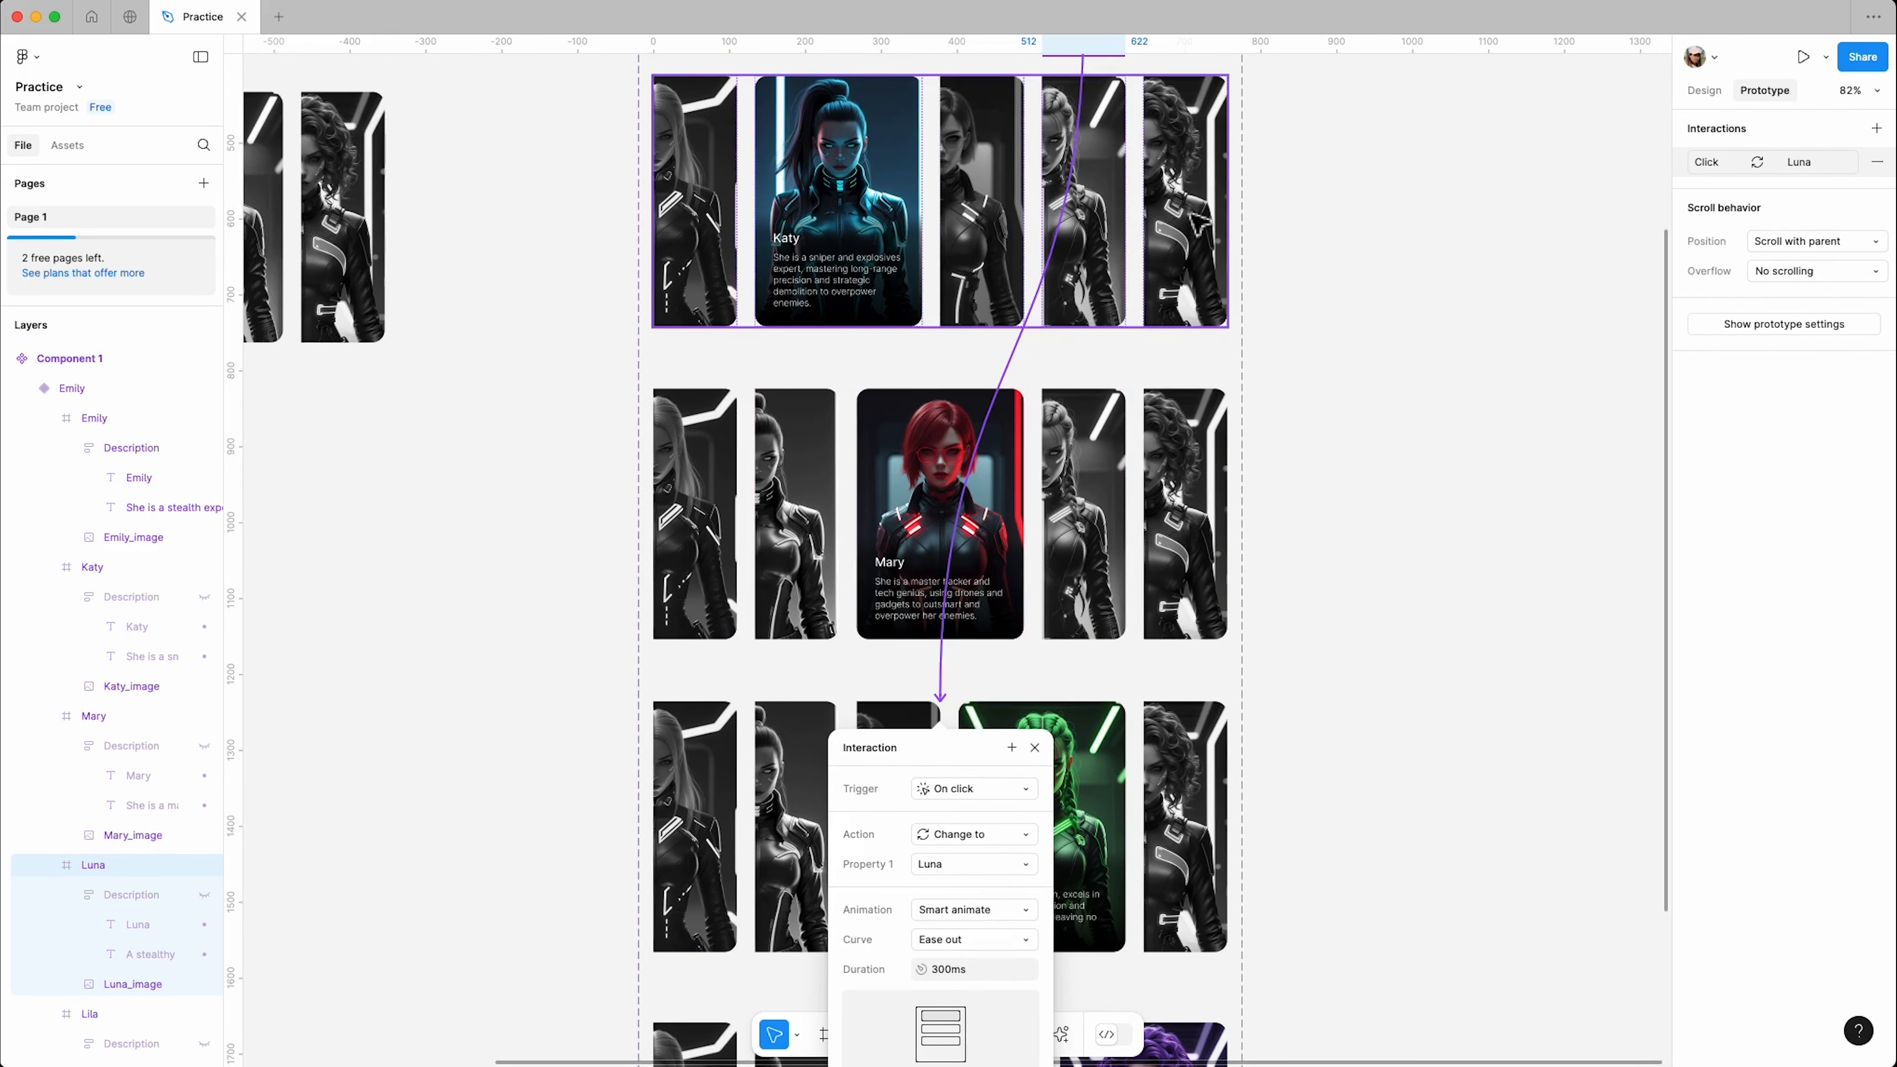
# Step: Connect the narrow Lila card in the Emily variant to the Lila variant with an on-click Change to interaction
pyautogui.click(1196, 232)
pyautogui.moveTo(1187, 281); pyautogui.dragTo(1274, 491)
pyautogui.scroll(-8, 1270, 404)
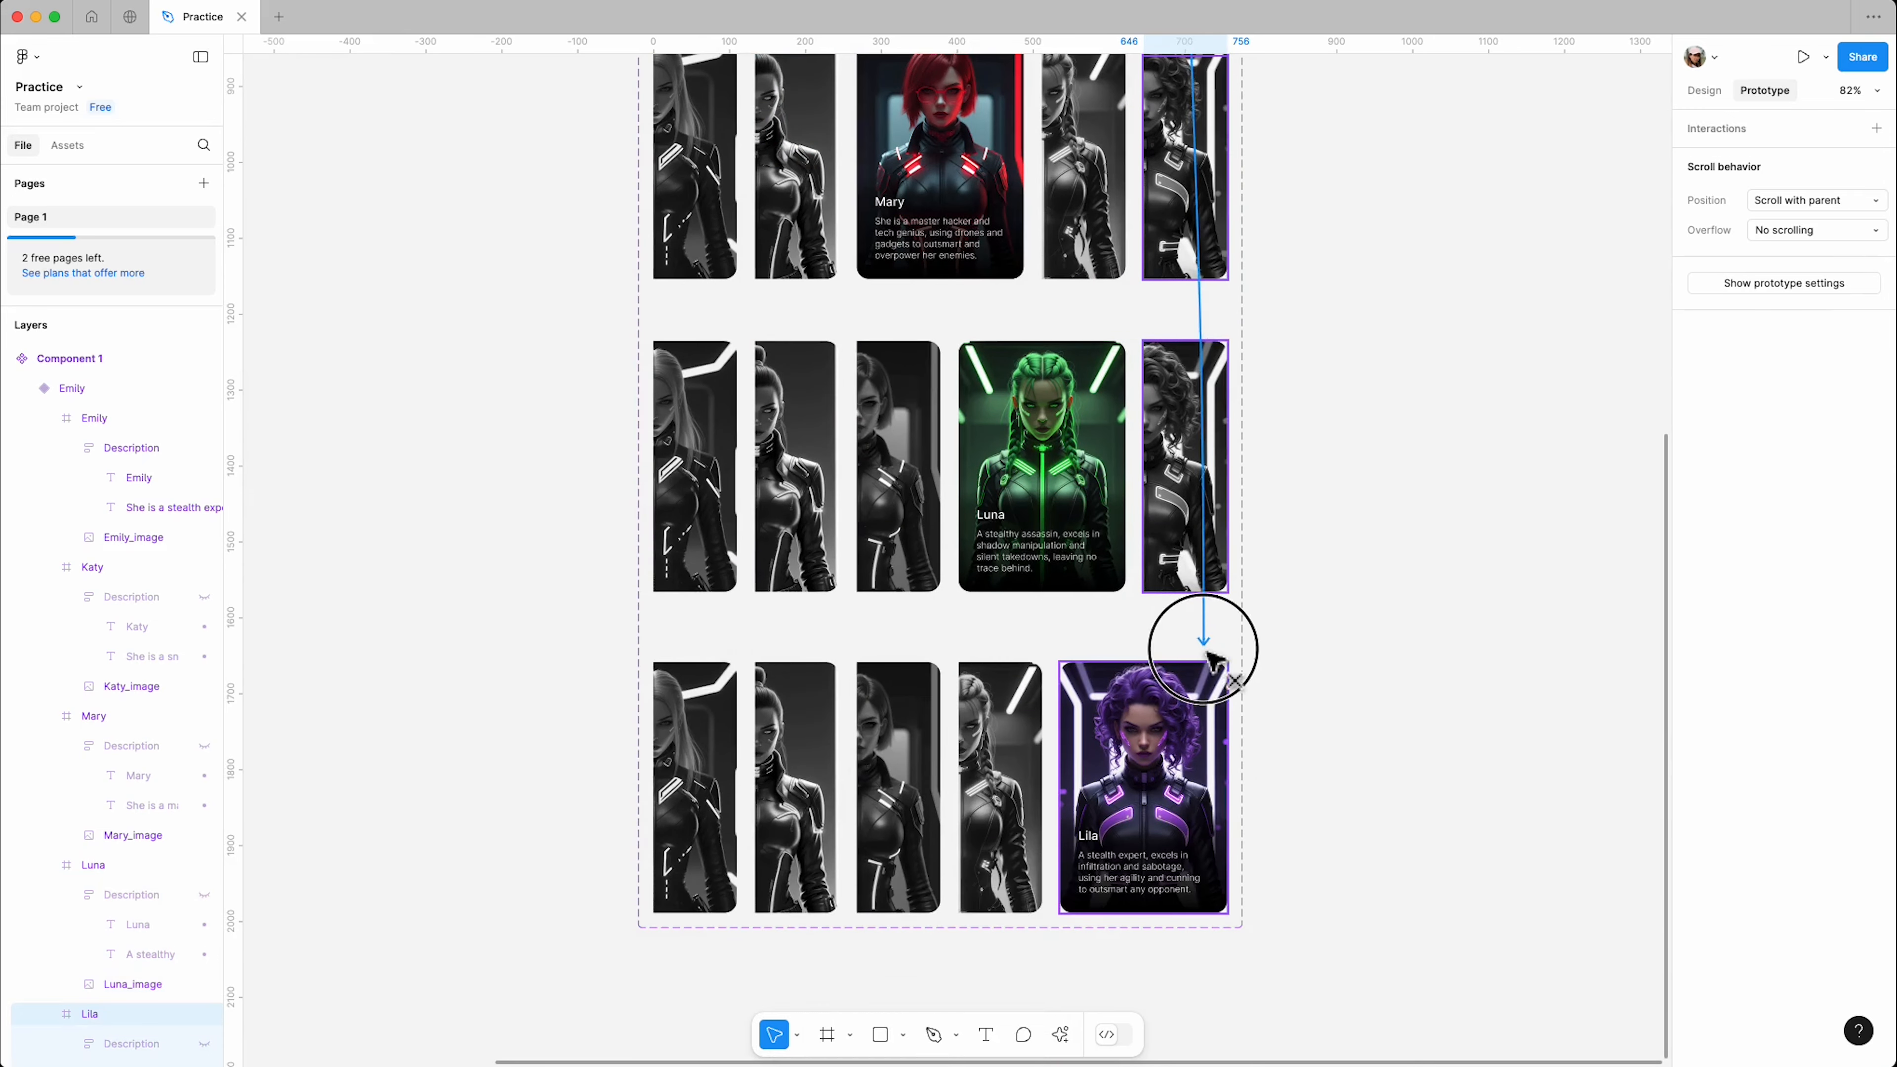
pyautogui.moveTo(1208, 653); pyautogui.dragTo(1204, 658)
pyautogui.press('Escape')
pyautogui.scroll(5, 1295, 433)
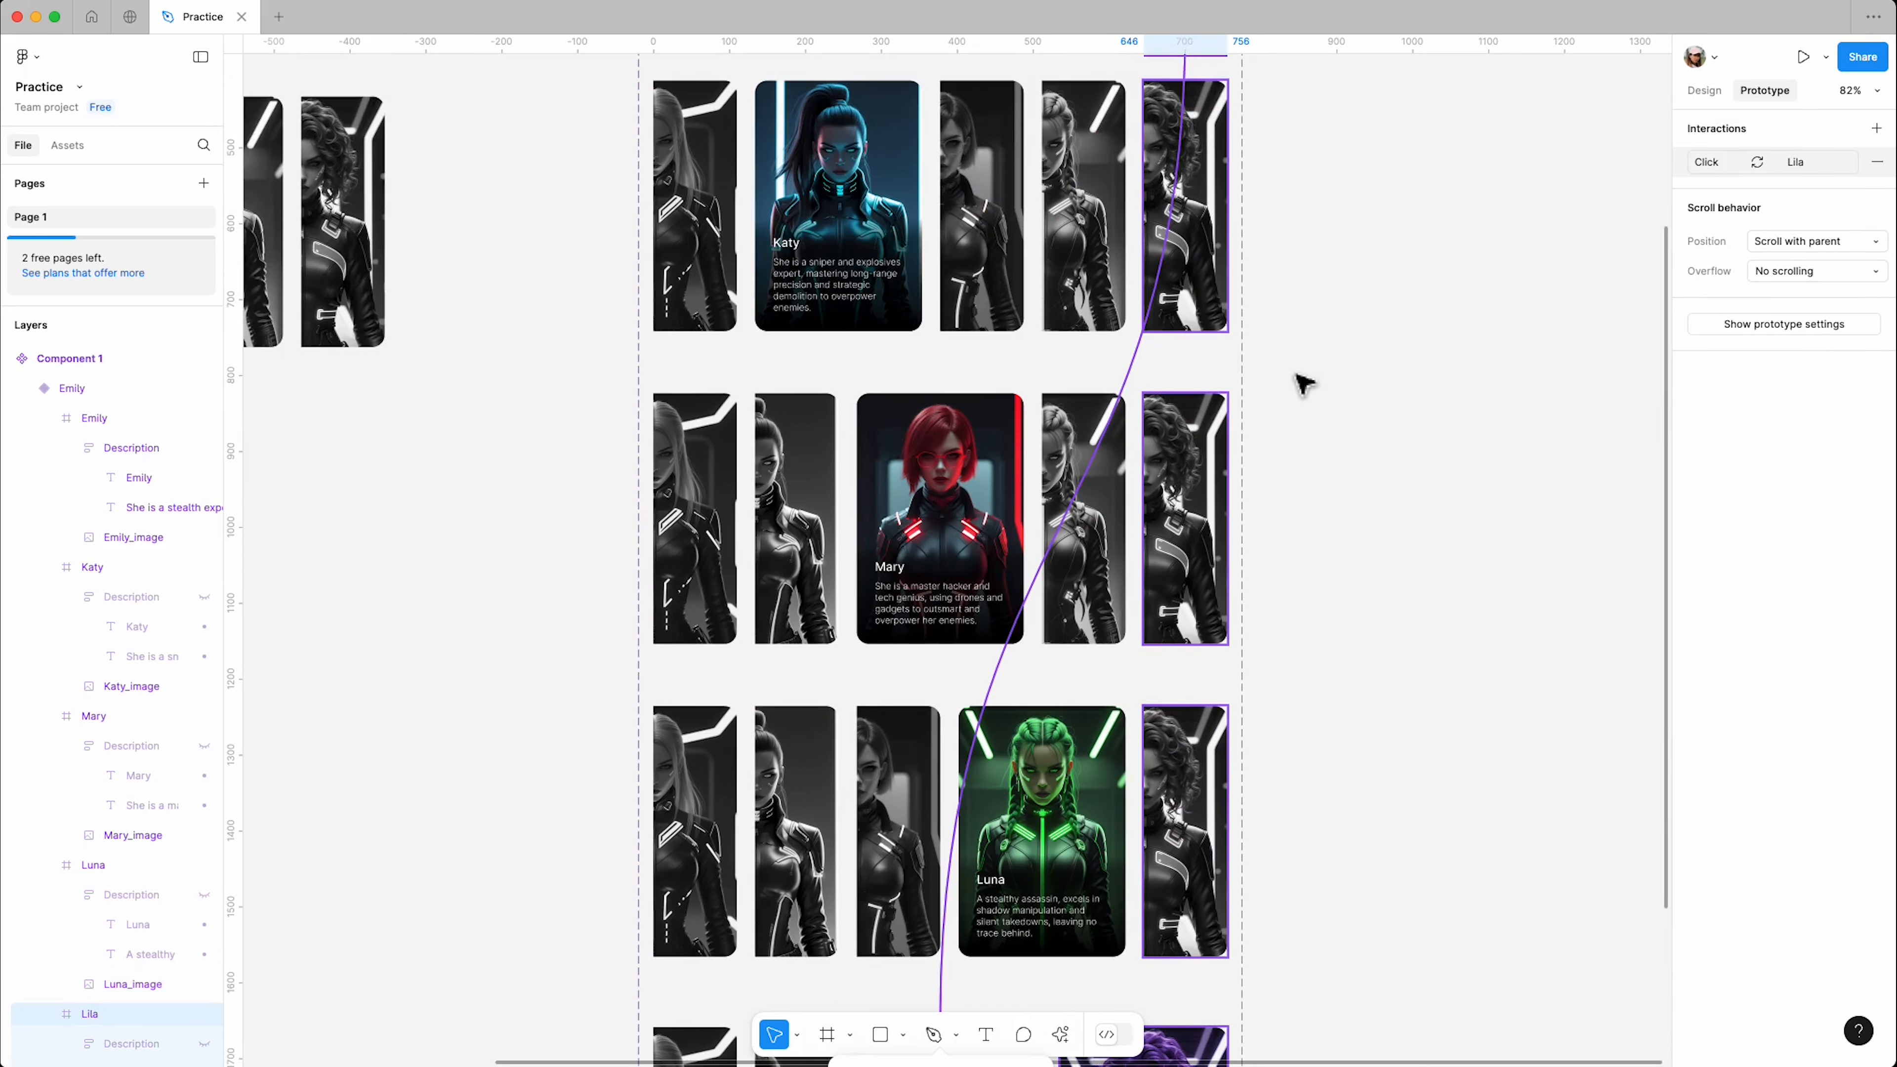
pyautogui.click(1303, 384)
# Step: In the Katy variant, link the narrow Emily card to the Emily variant and the narrow Mary card to the Mary variant
pyautogui.scroll(5, 741, 351)
pyautogui.click(700, 484)
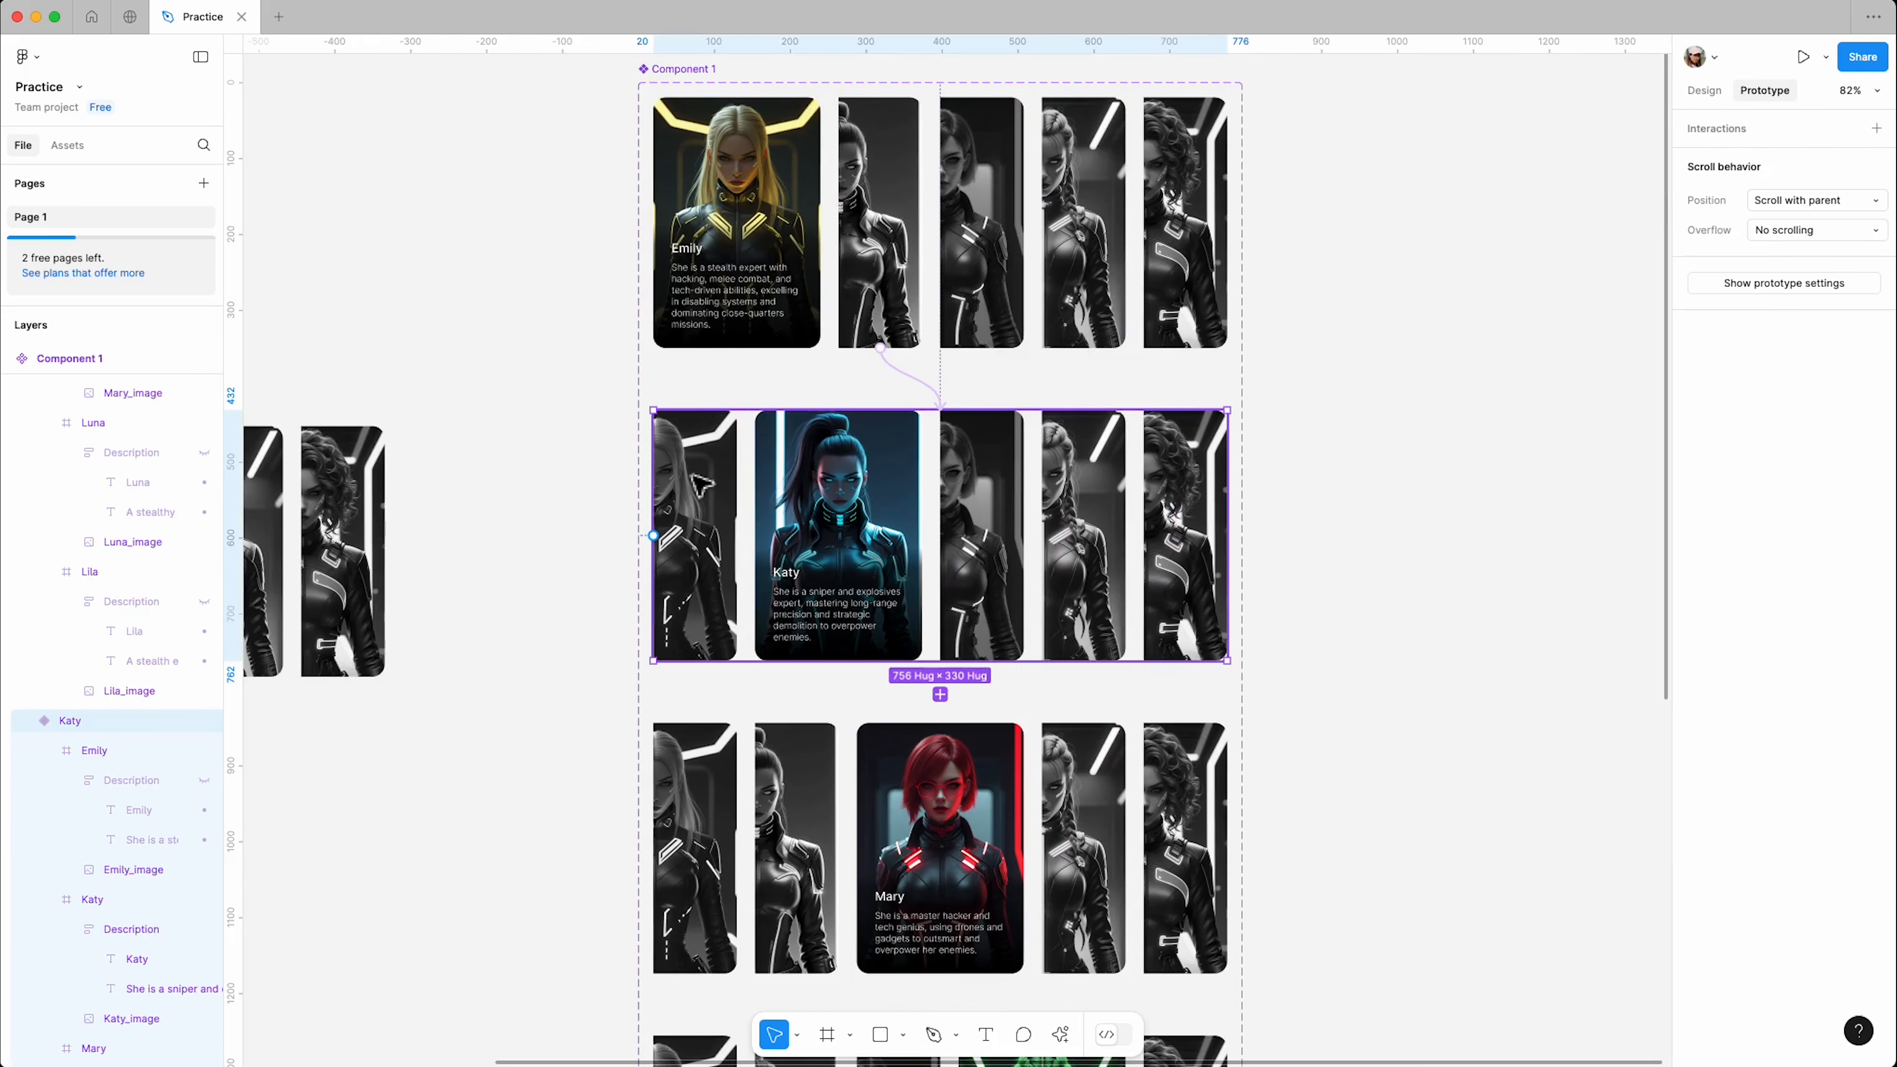
pyautogui.doubleClick(700, 484)
pyautogui.moveTo(694, 410); pyautogui.dragTo(722, 340)
pyautogui.click(766, 526)
pyautogui.click(979, 582)
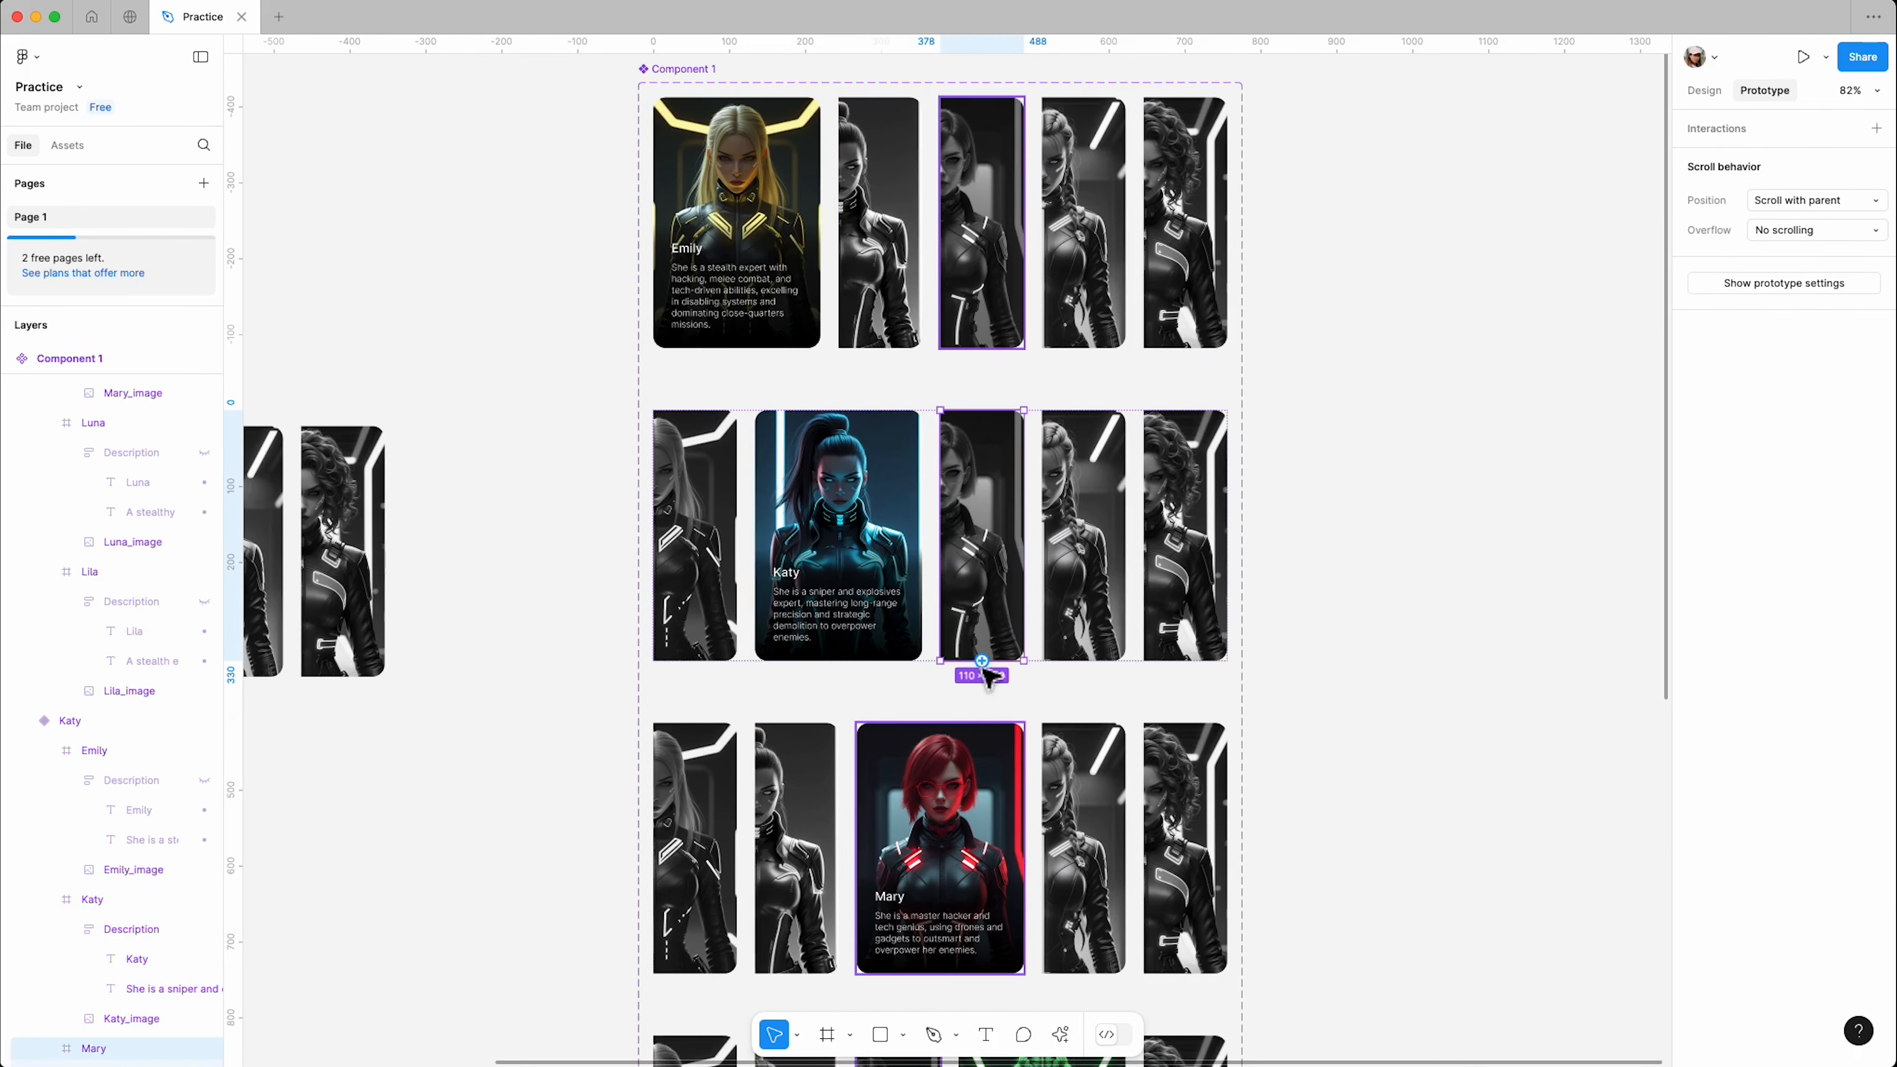
pyautogui.moveTo(981, 661); pyautogui.dragTo(1010, 726)
# Step: In the Katy variant, link the narrow Luna card to the Luna variant and the narrow Lila card to the Lila variant
pyautogui.click(1083, 624)
pyautogui.scroll(-4, 1049, 710)
pyautogui.moveTo(1083, 660); pyautogui.dragTo(1042, 791)
pyautogui.click(1185, 299)
pyautogui.scroll(-5, 1178, 517)
pyautogui.moveTo(1186, 398); pyautogui.dragTo(1200, 693)
# Step: In the Mary variant, link the narrow Emily card to the Emily variant and the narrow Katy card to the Katy variant
pyautogui.scroll(5, 1183, 490)
pyautogui.click(715, 376)
pyautogui.scroll(3, 713, 389)
pyautogui.doubleClick(706, 429)
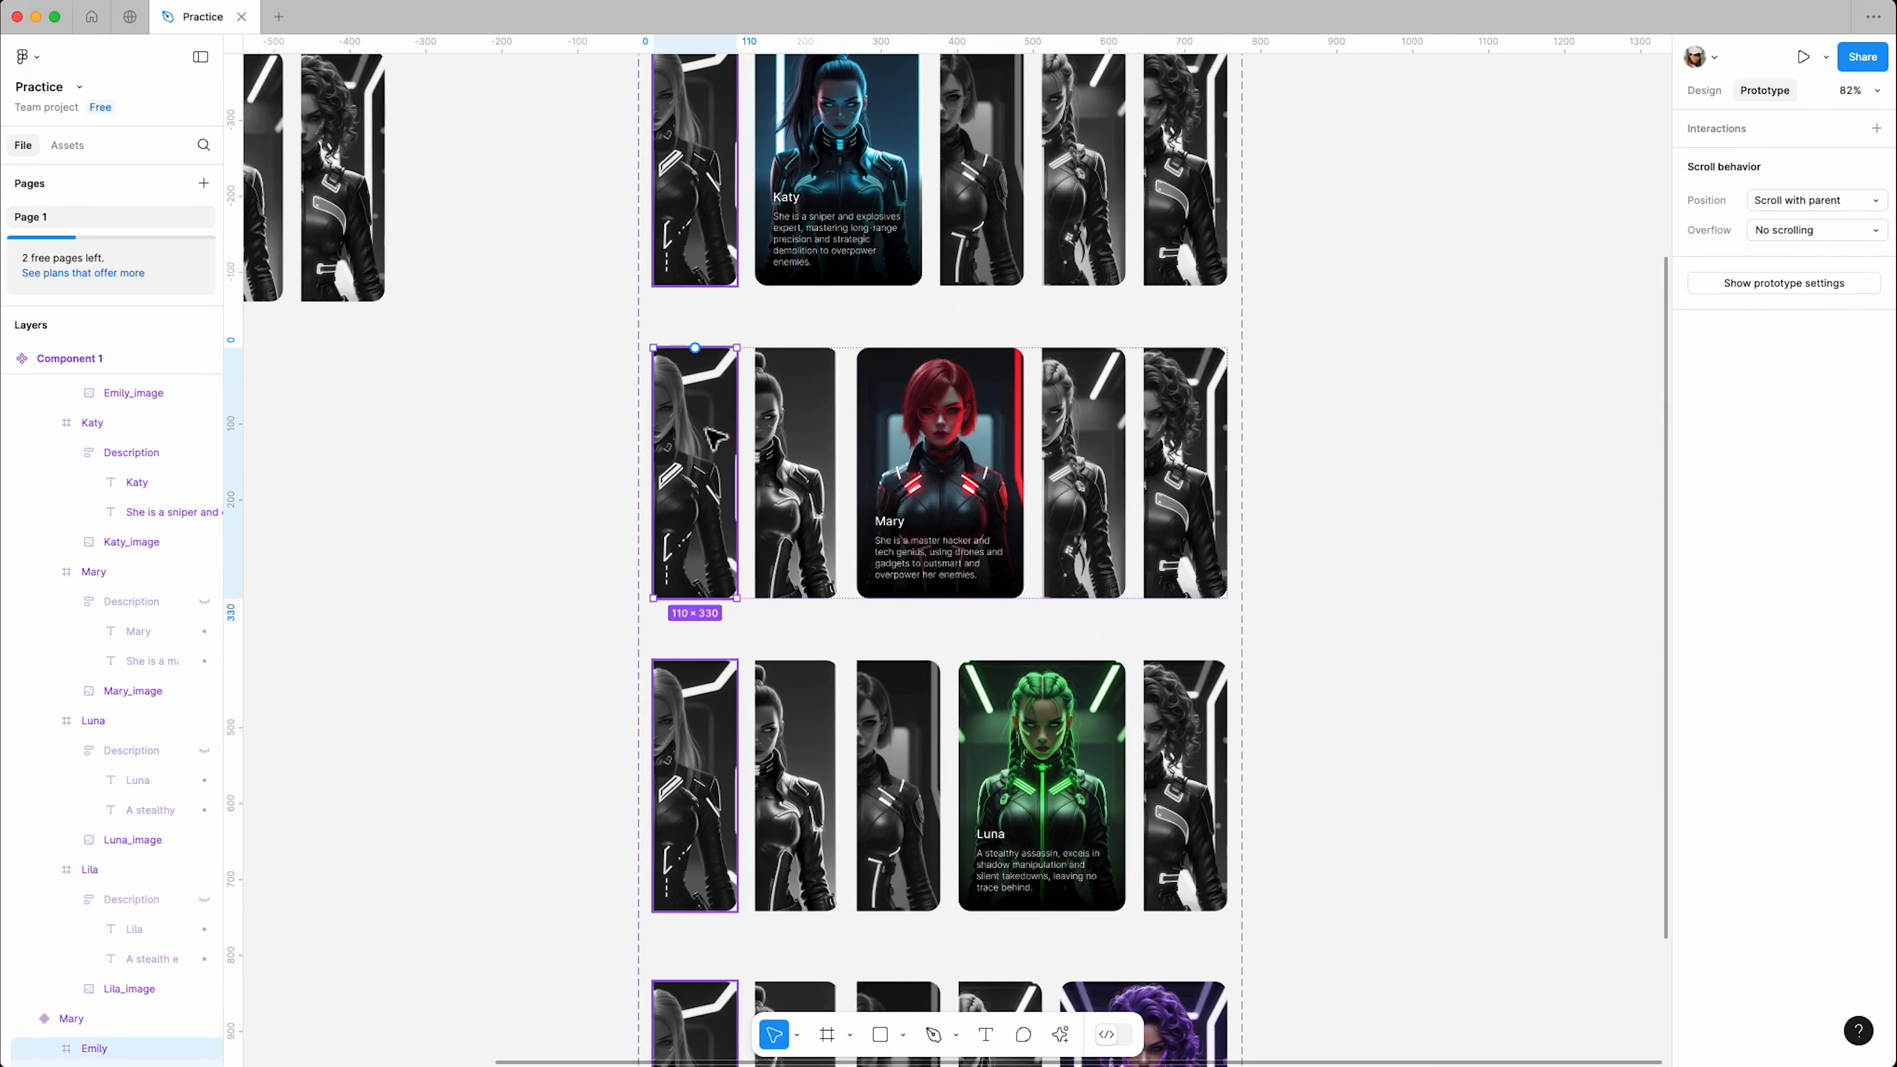
pyautogui.scroll(4, 713, 439)
pyautogui.moveTo(694, 632); pyautogui.dragTo(747, 186)
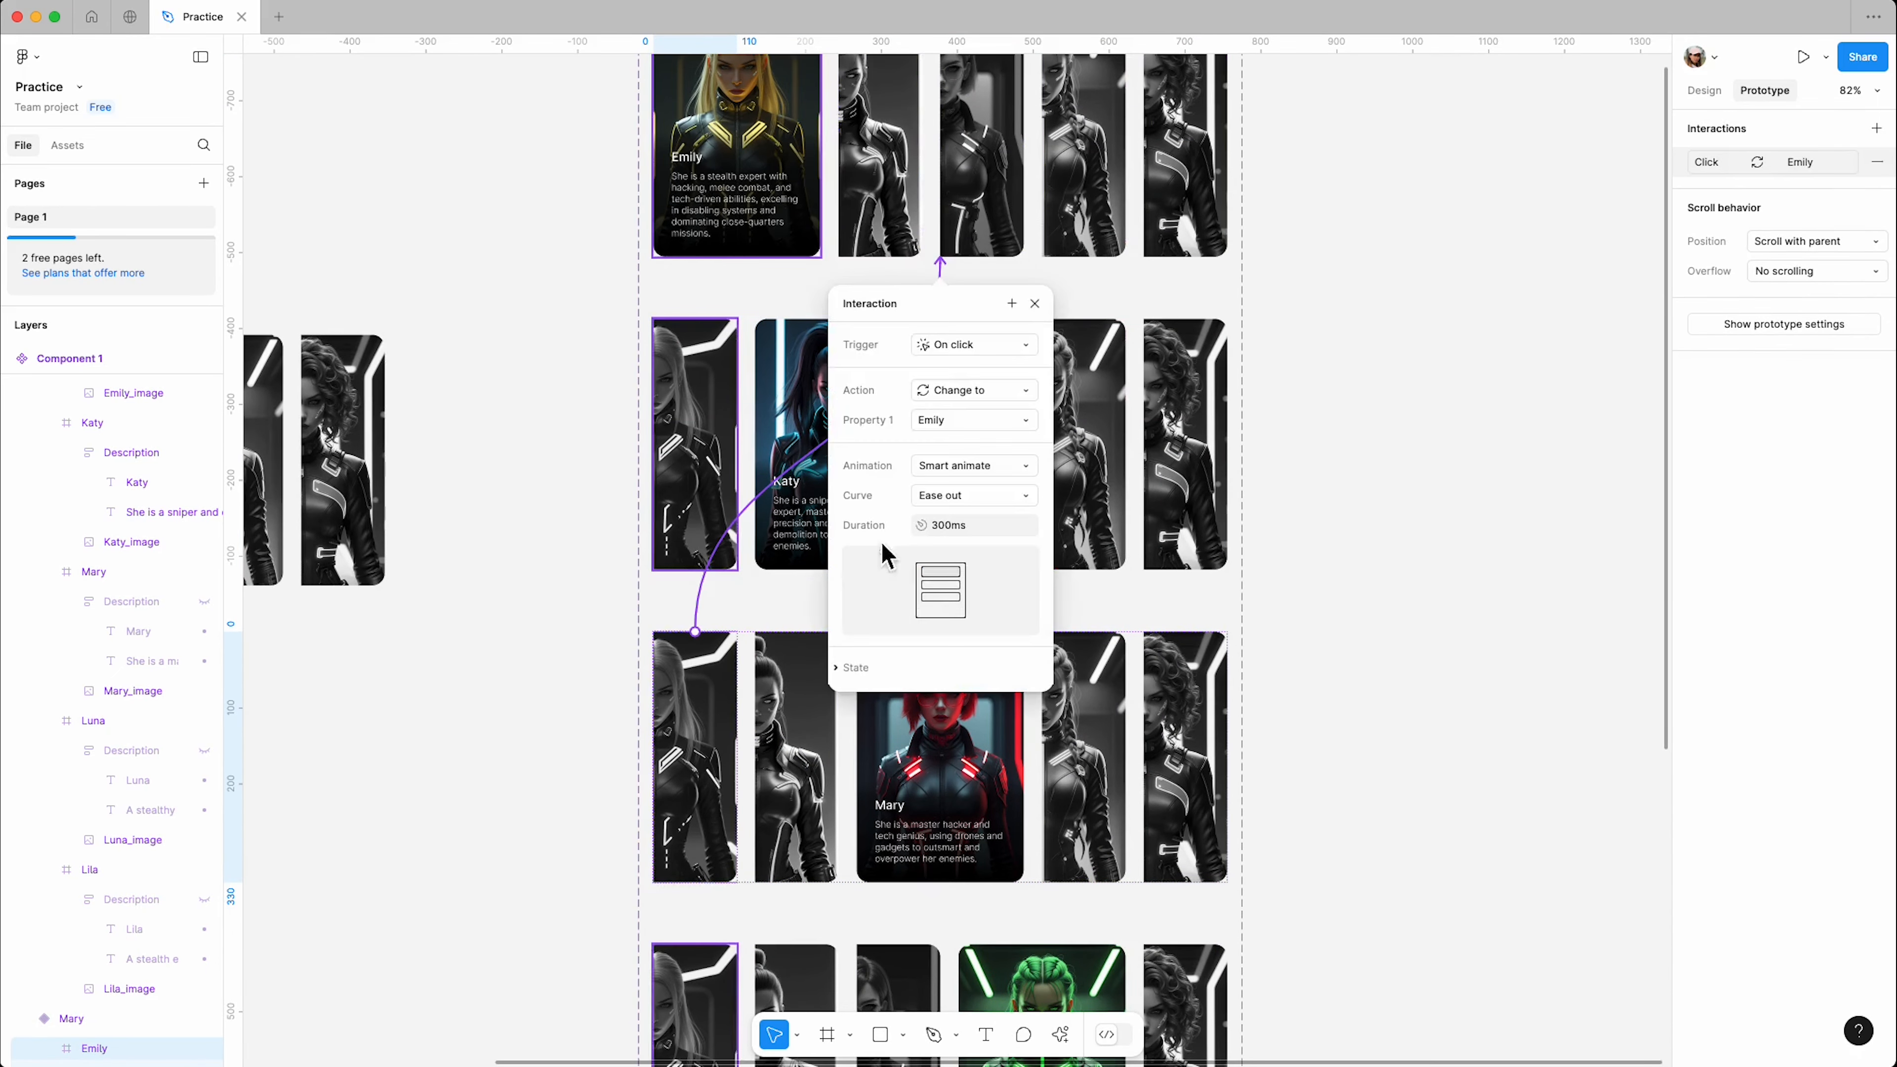
pyautogui.click(800, 661)
pyautogui.moveTo(797, 633); pyautogui.dragTo(827, 542)
# Step: In the Mary variant, link the narrow Luna card to the Luna variant and the narrow Lila card to the Lila variant
pyautogui.click(1088, 686)
pyautogui.scroll(-3, 1097, 703)
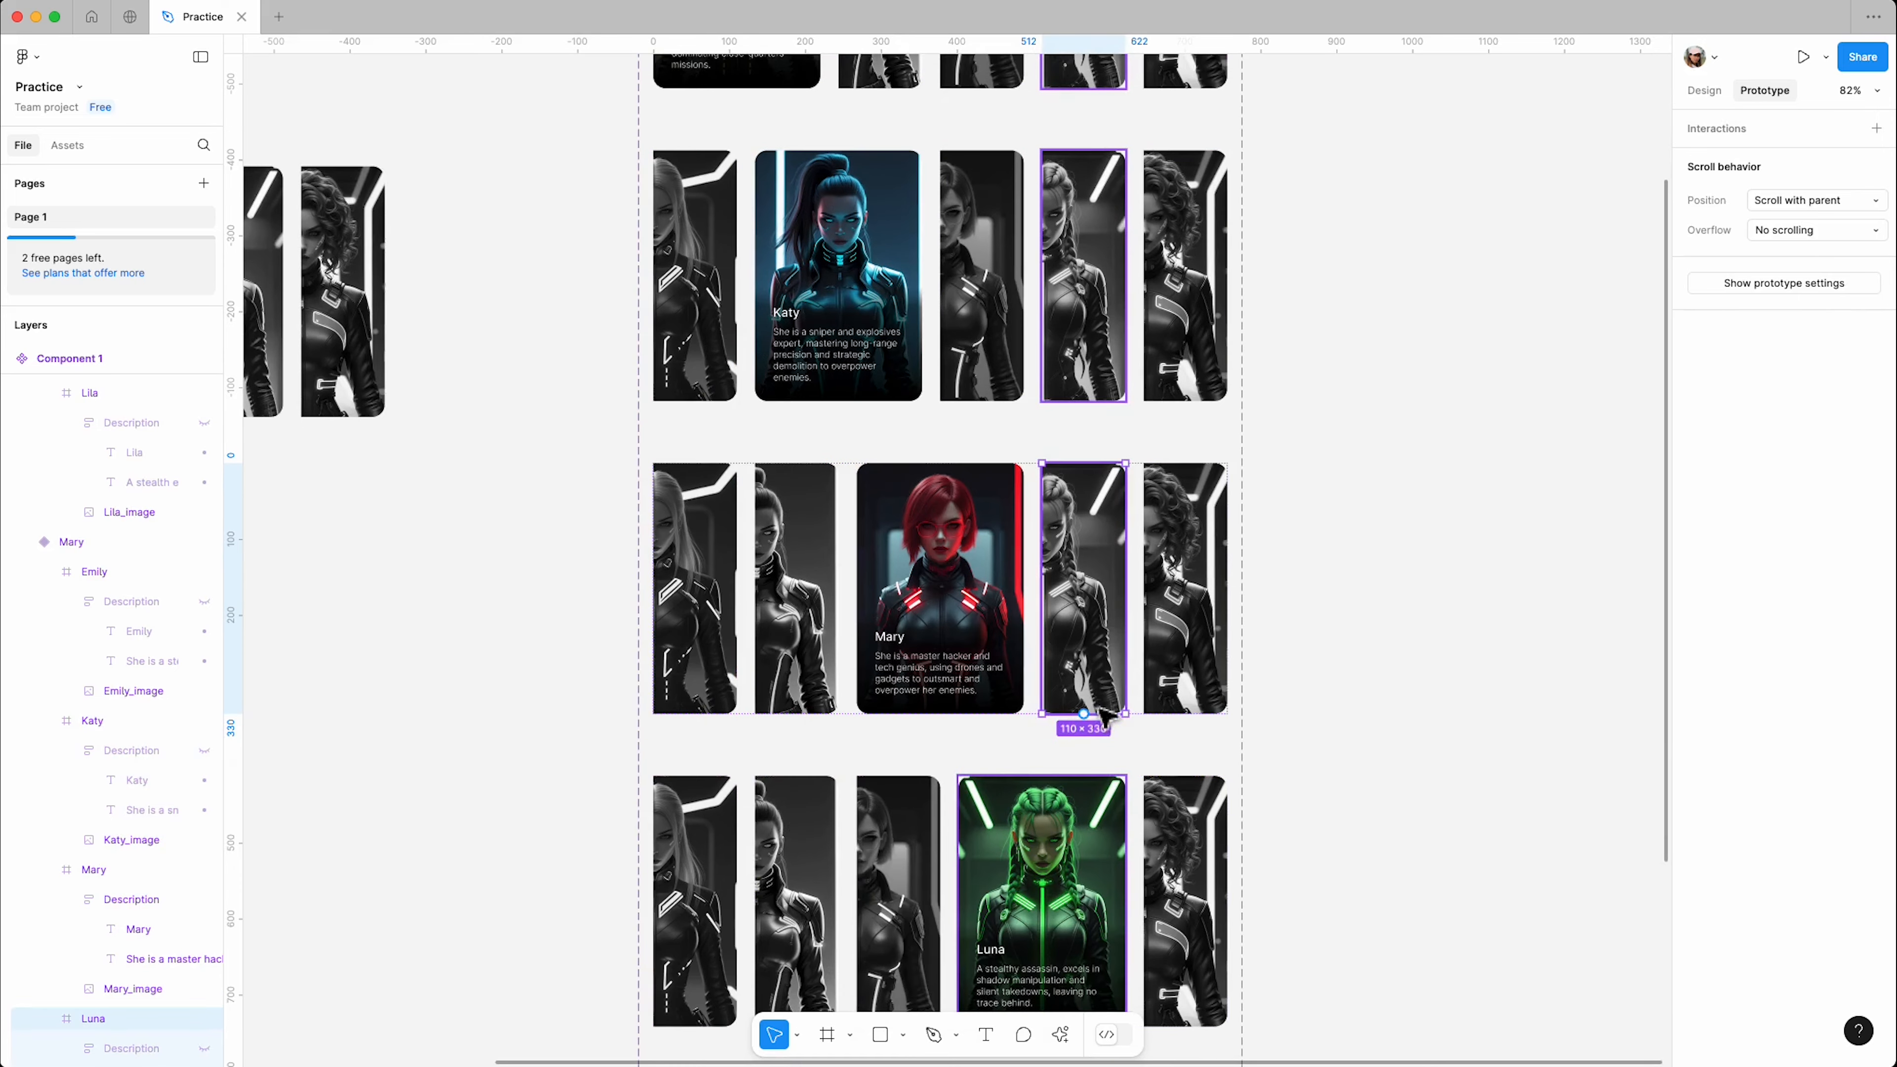
pyautogui.moveTo(1083, 714); pyautogui.dragTo(1064, 803)
pyautogui.scroll(-4, 1068, 792)
pyautogui.click(1191, 427)
pyautogui.moveTo(1185, 452); pyautogui.dragTo(1082, 844)
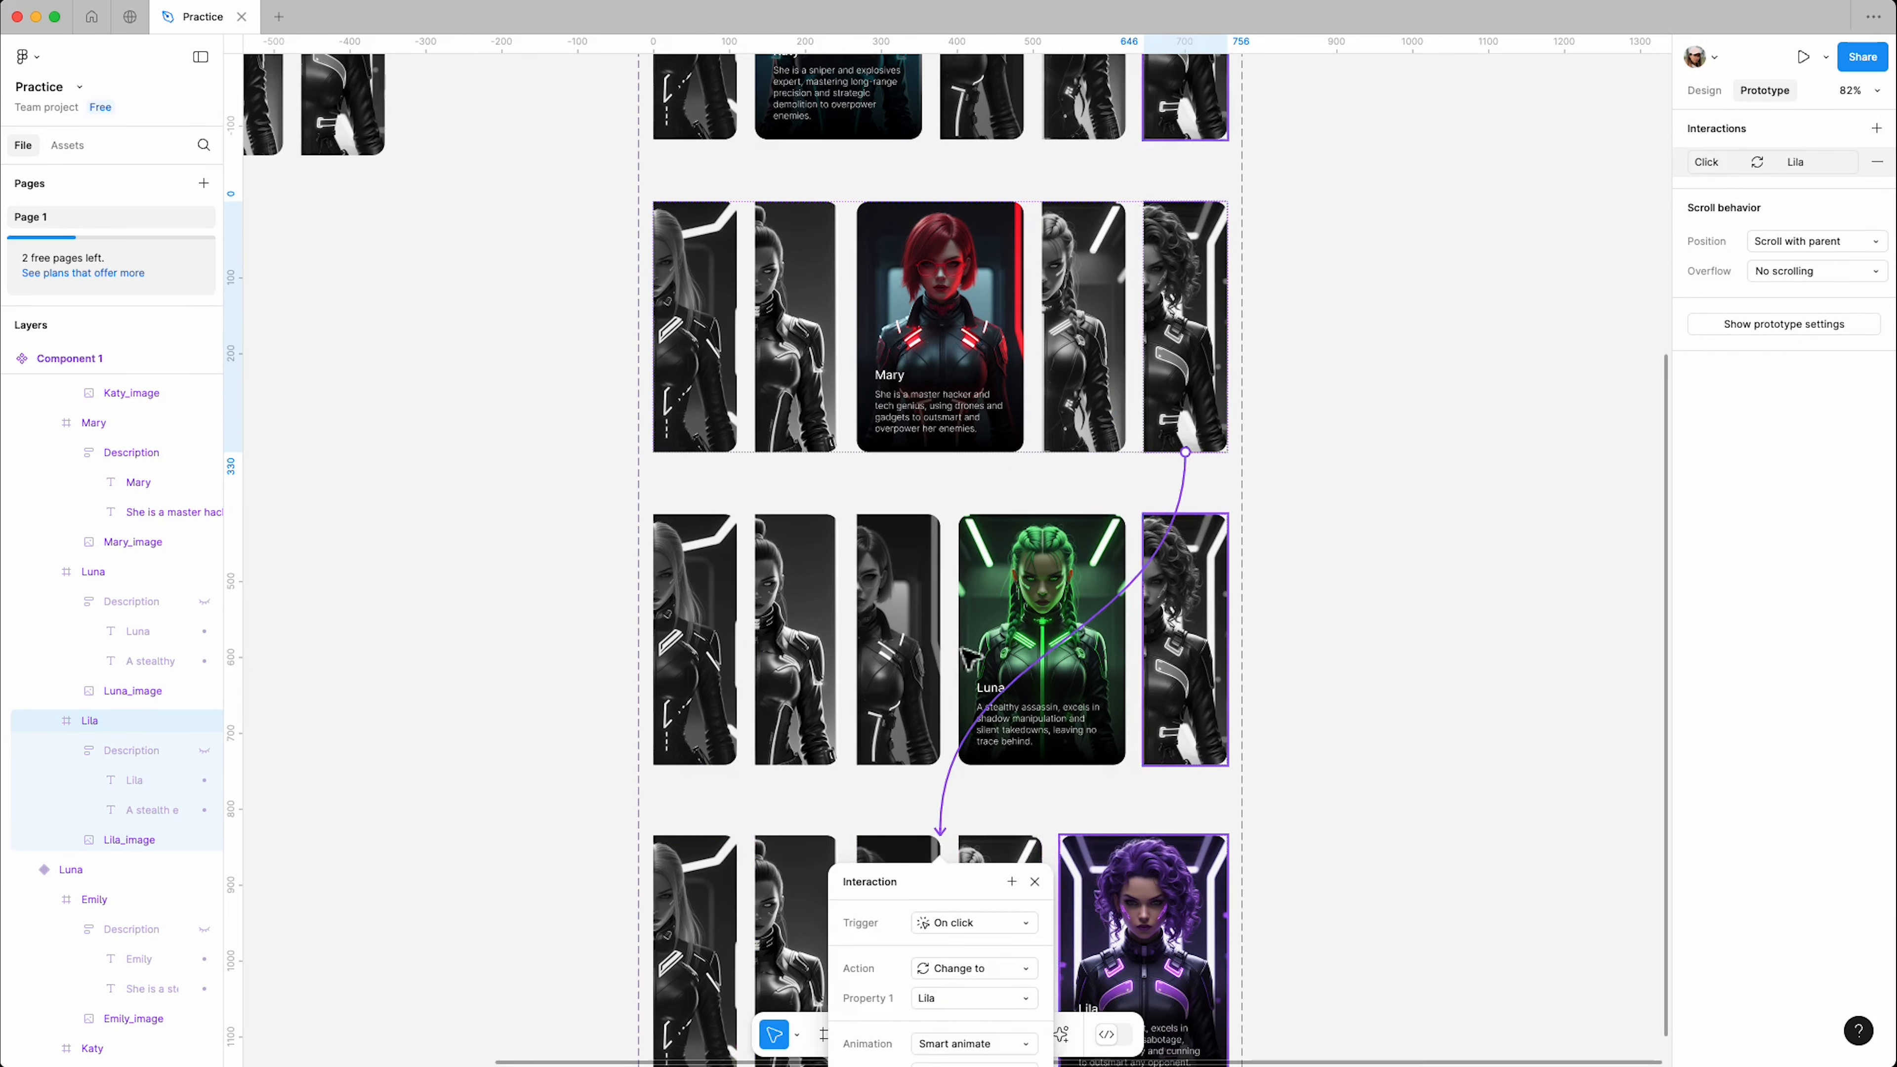
# Step: In the Luna variant, link the narrow Emily card to the Emily variant and the narrow Katy card to the Katy variant
pyautogui.scroll(-2, 964, 651)
pyautogui.click(706, 547)
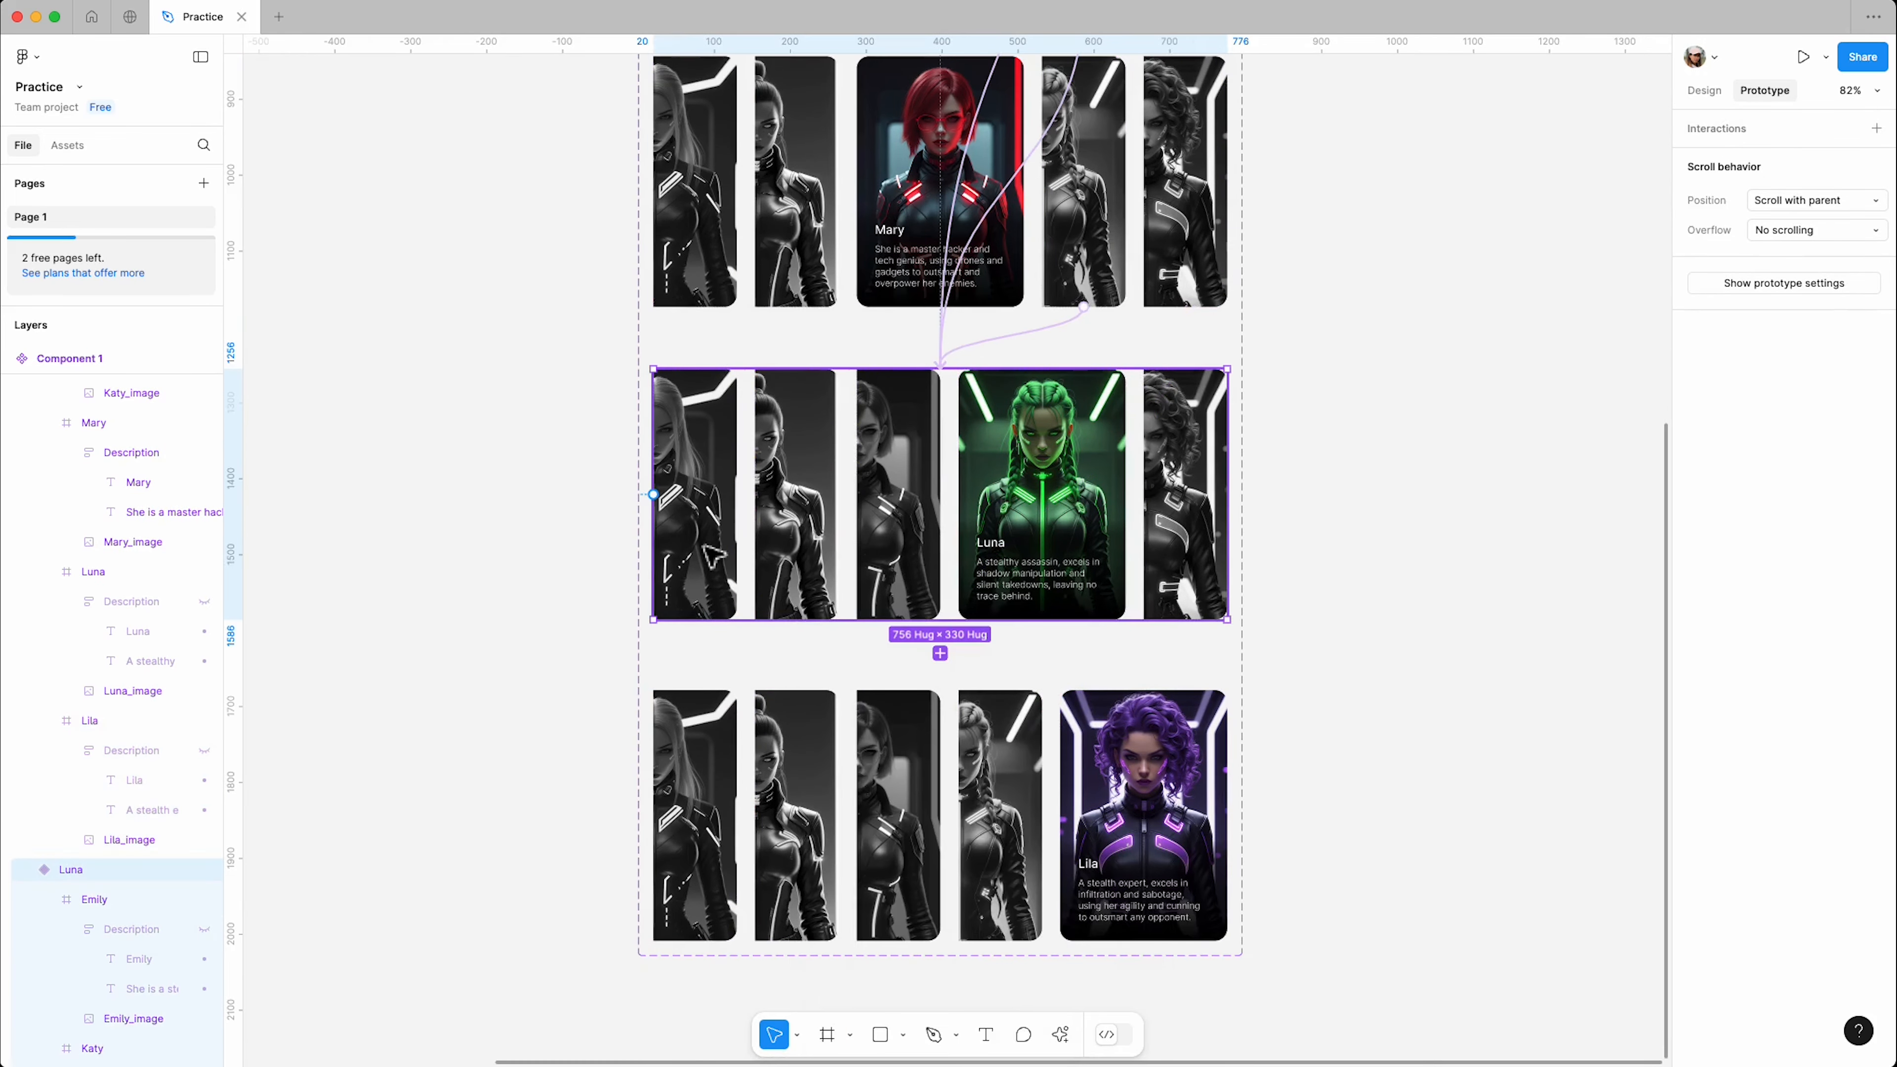
pyautogui.doubleClick(705, 548)
pyautogui.scroll(3, 702, 550)
pyautogui.scroll(4, 738, 334)
pyautogui.moveTo(695, 551); pyautogui.dragTo(751, 258)
pyautogui.scroll(2, 738, 334)
pyautogui.scroll(-2, 820, 420)
pyautogui.click(803, 900)
pyautogui.moveTo(802, 867); pyautogui.dragTo(832, 485)
# Step: In the Luna variant, link the narrow Mary card to the Mary variant and the narrow Lila card to the Lila variant
pyautogui.click(730, 855)
pyautogui.doubleClick(891, 917)
pyautogui.moveTo(886, 866); pyautogui.dragTo(902, 801)
pyautogui.click(1001, 919)
pyautogui.scroll(-4, 1002, 896)
pyautogui.click(1105, 695)
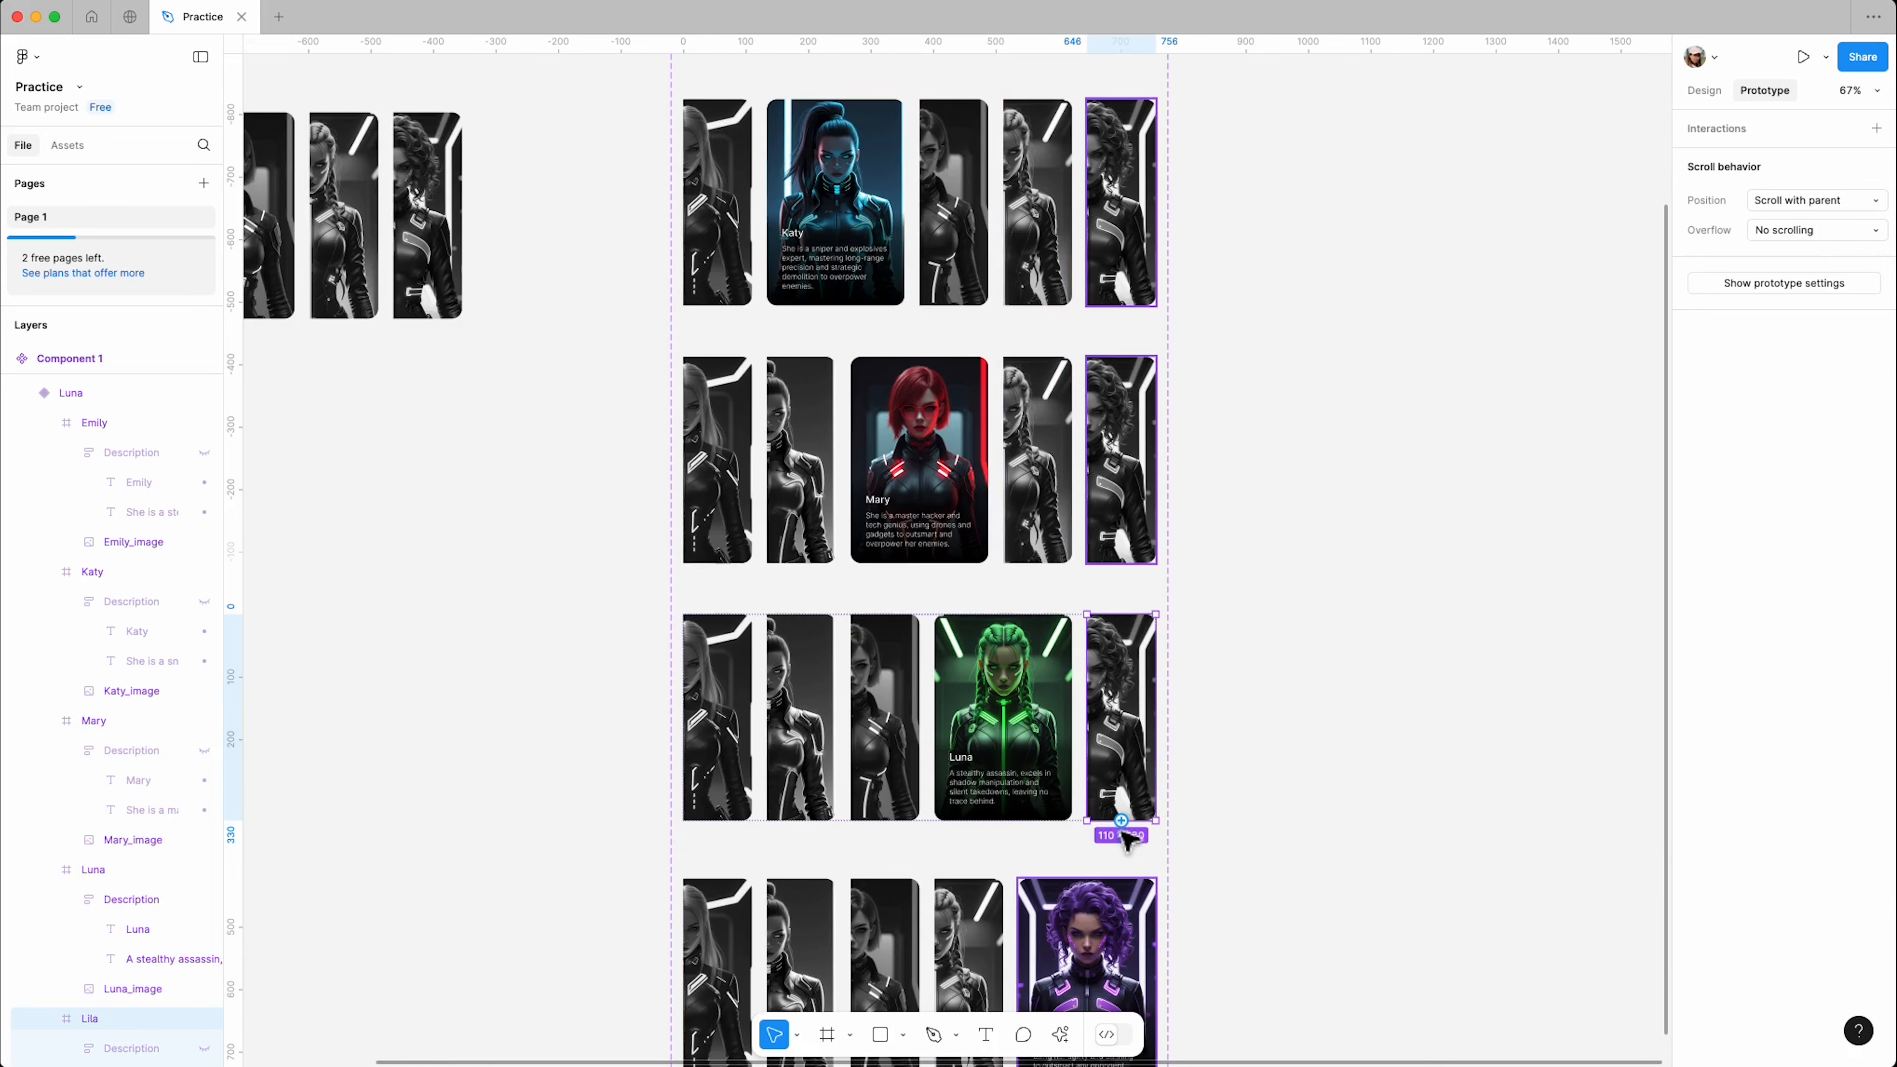
pyautogui.moveTo(1128, 841); pyautogui.dragTo(920, 901)
# Step: In the Lila variant, link the narrow Emily card to the Emily variant and the narrow Katy card to the Katy variant
pyautogui.scroll(-2, 744, 820)
pyautogui.doubleClick(700, 776)
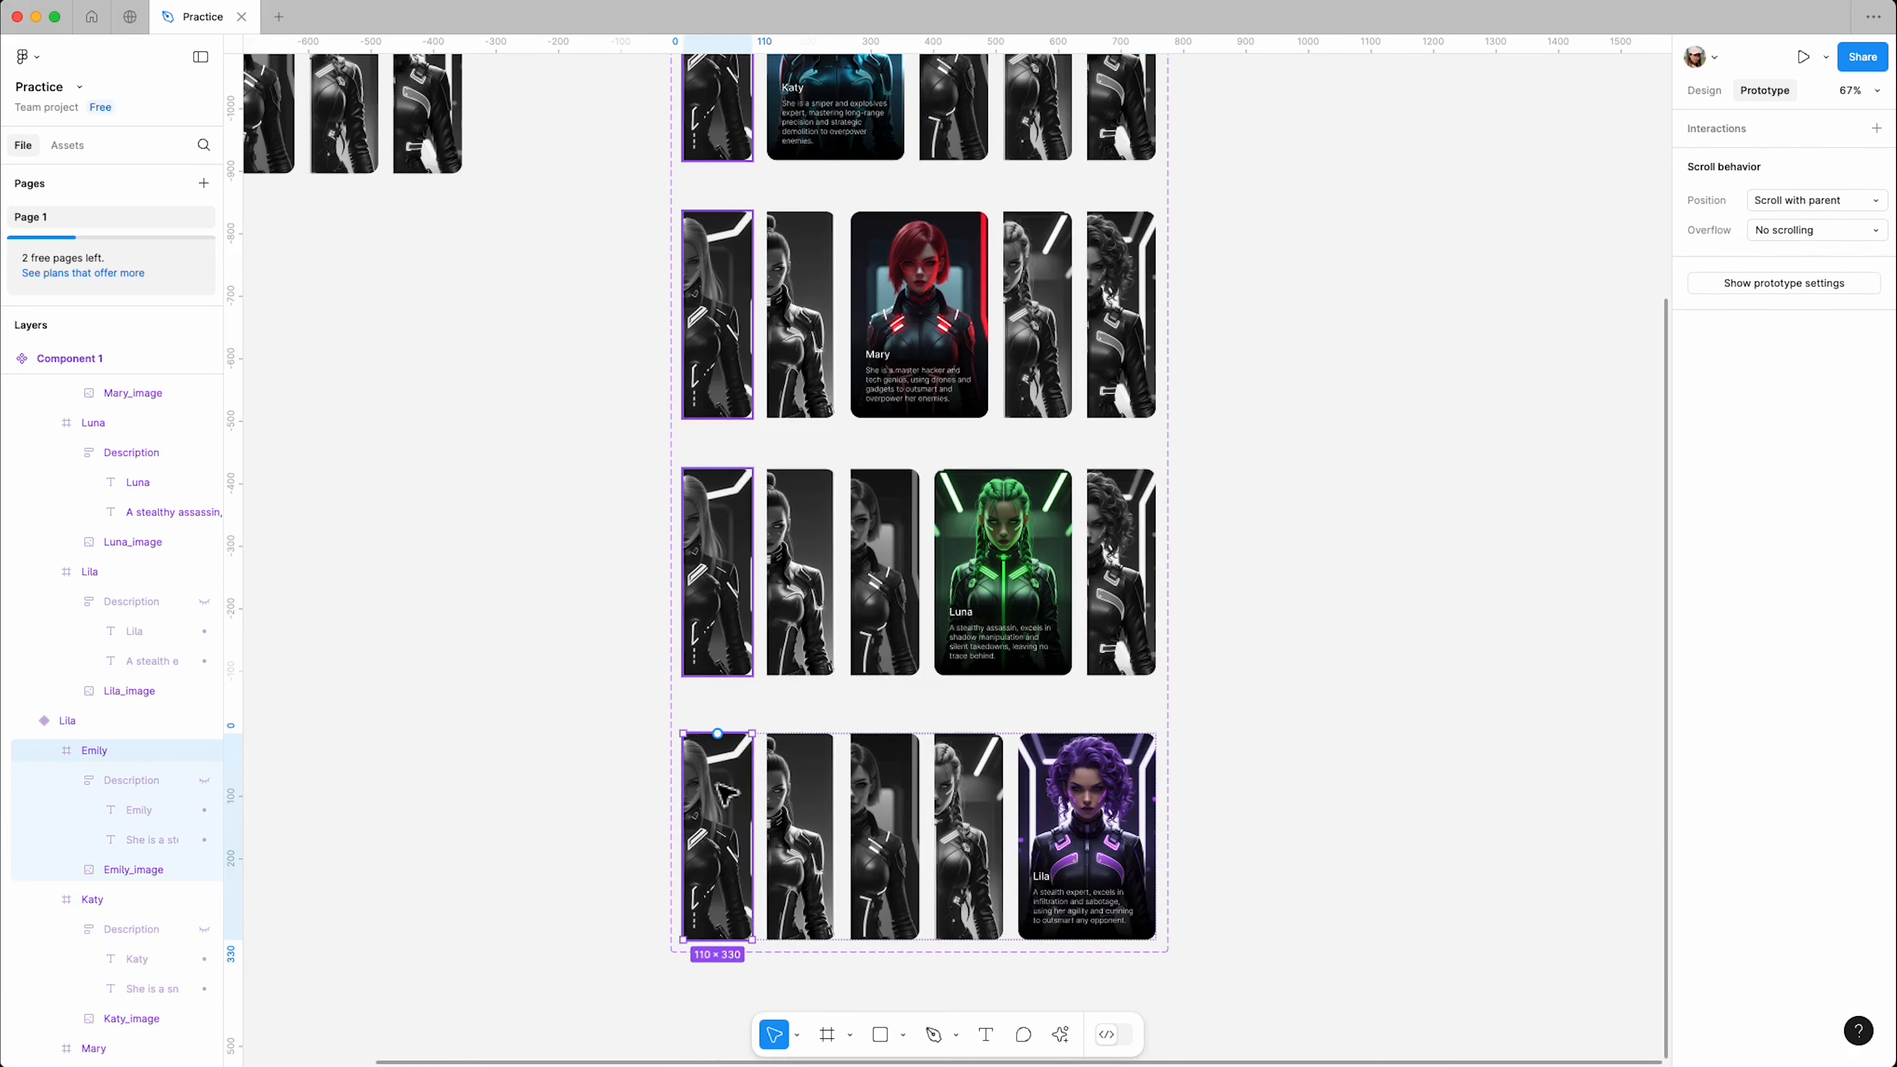
pyautogui.moveTo(718, 733); pyautogui.dragTo(731, 278)
pyautogui.scroll(5, 741, 568)
pyautogui.scroll(-3, 784, 516)
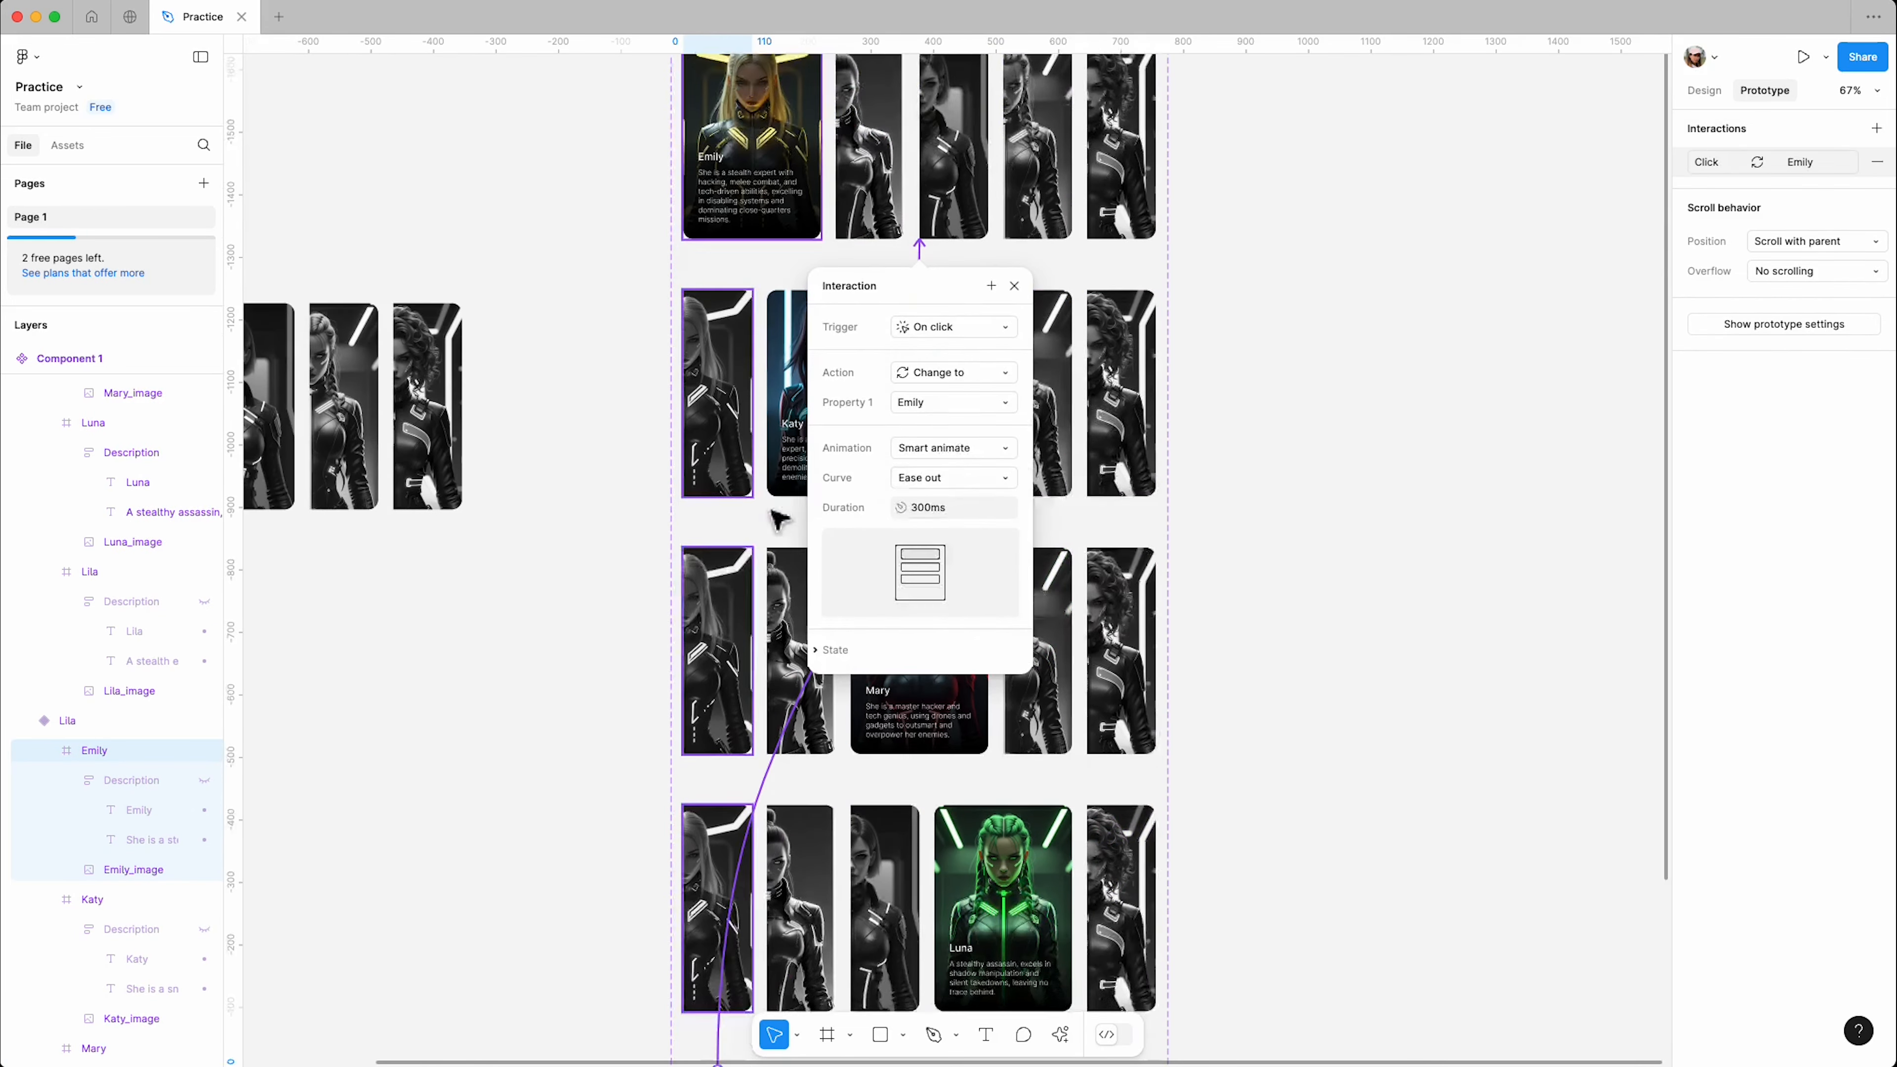
pyautogui.click(808, 968)
pyautogui.moveTo(816, 364); pyautogui.dragTo(818, 366)
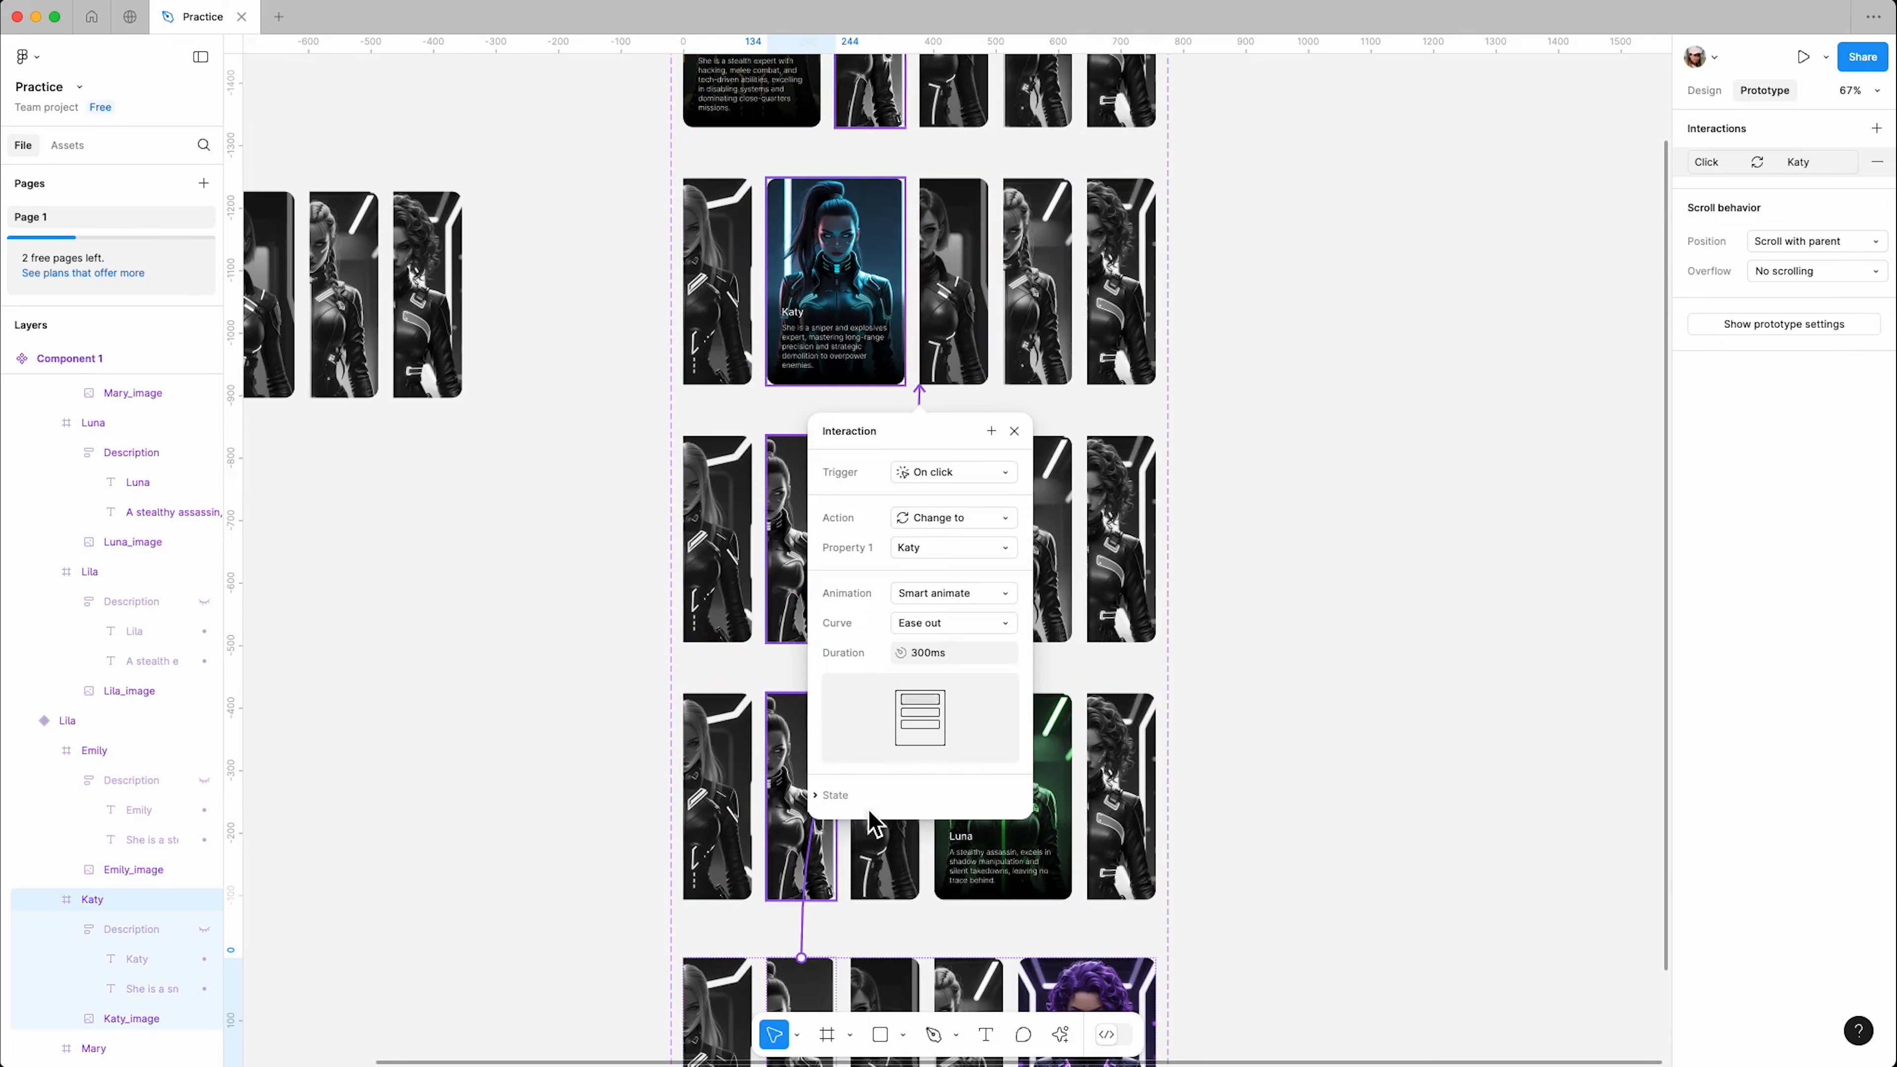
# Step: In the Lila variant, link the narrow Mary card to the Mary variant and the narrow Luna card to the Luna variant
pyautogui.click(889, 987)
pyautogui.moveTo(885, 958); pyautogui.dragTo(877, 781)
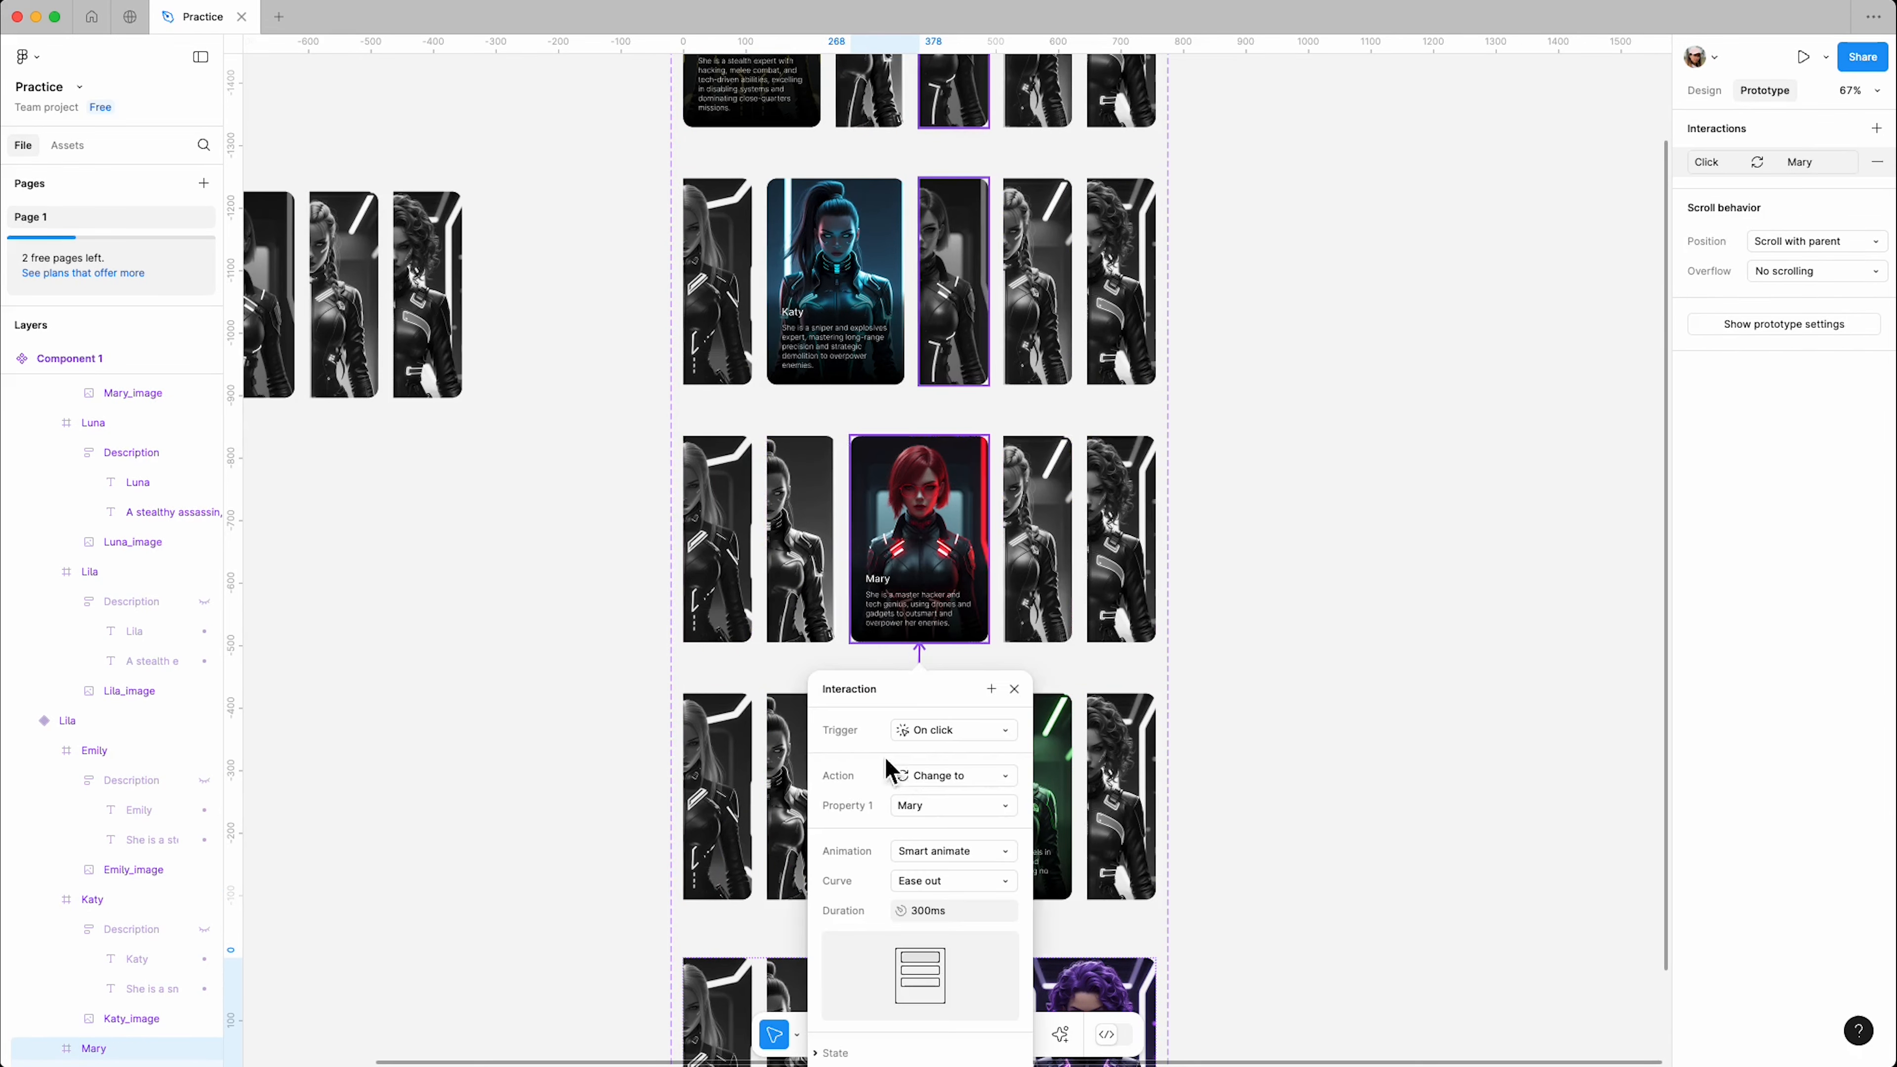
pyautogui.click(986, 994)
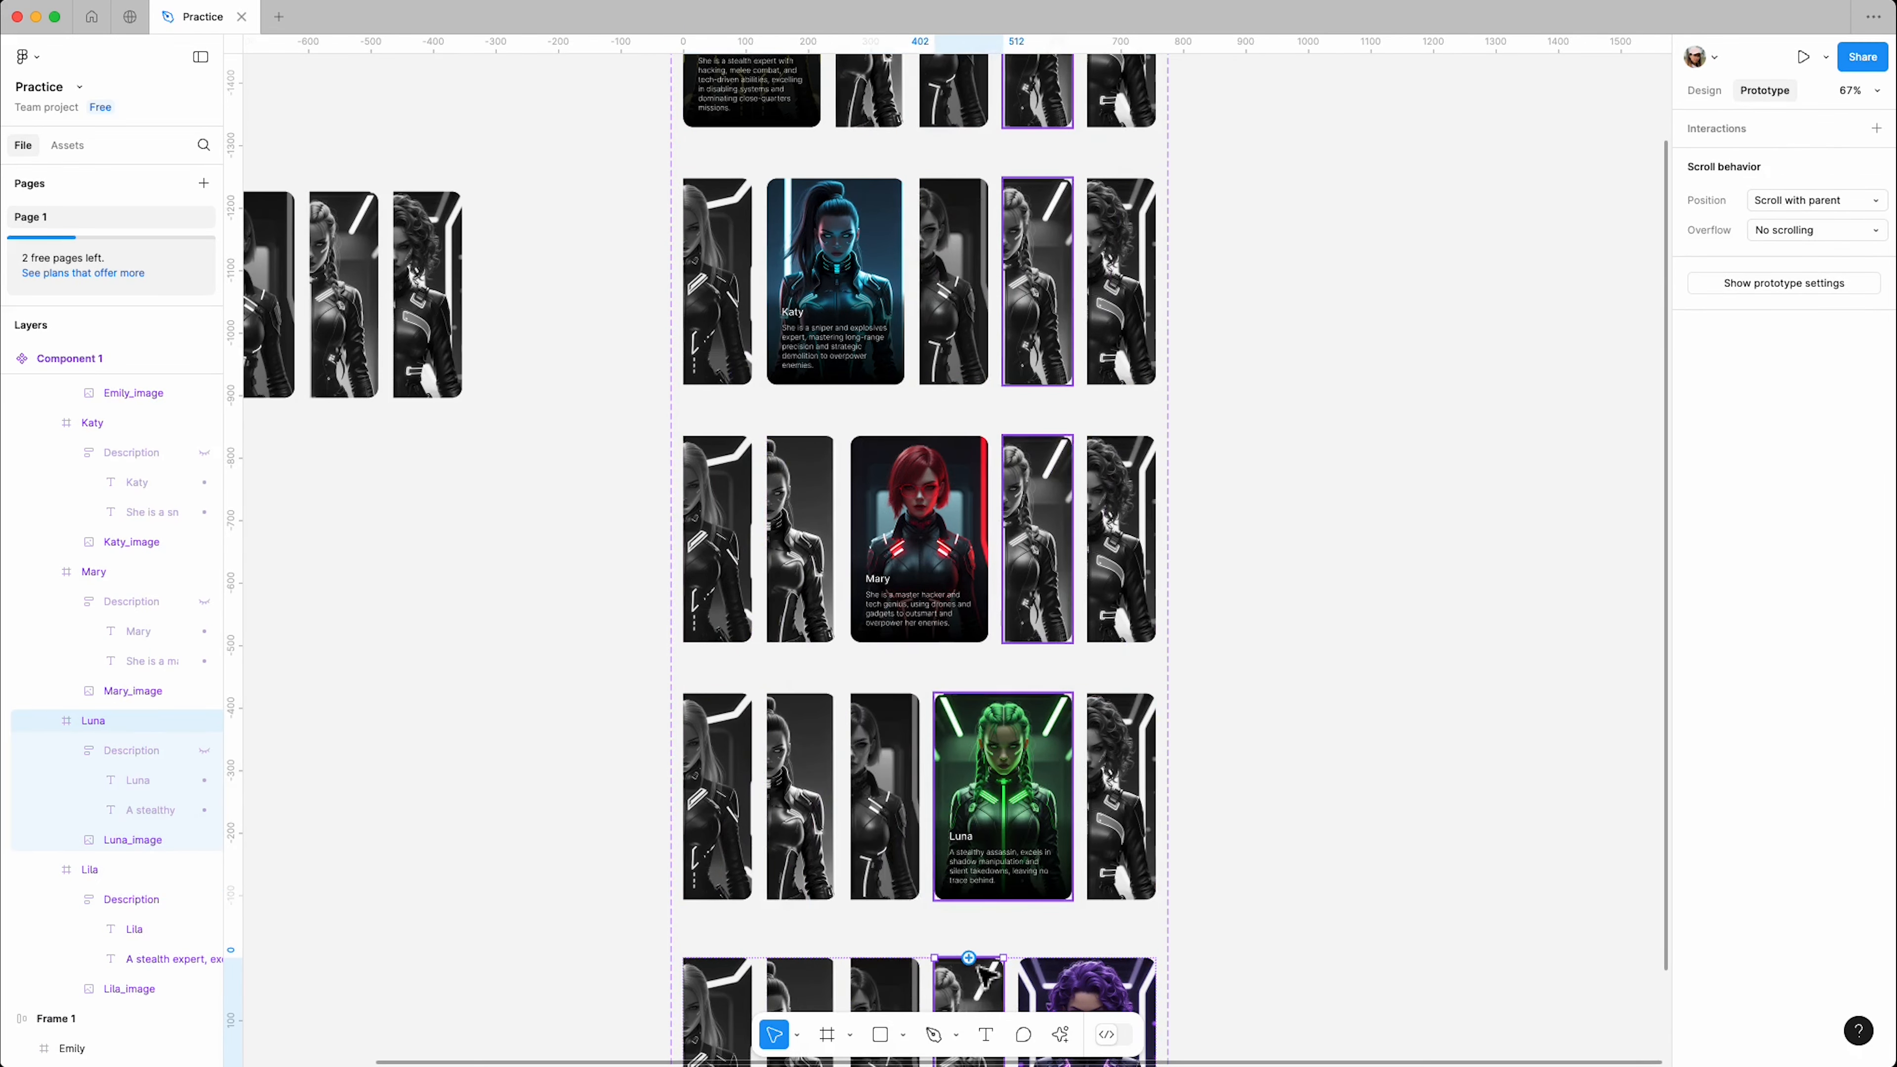
pyautogui.moveTo(967, 958); pyautogui.dragTo(974, 874)
pyautogui.scroll(-1, 1154, 901)
pyautogui.click(1283, 762)
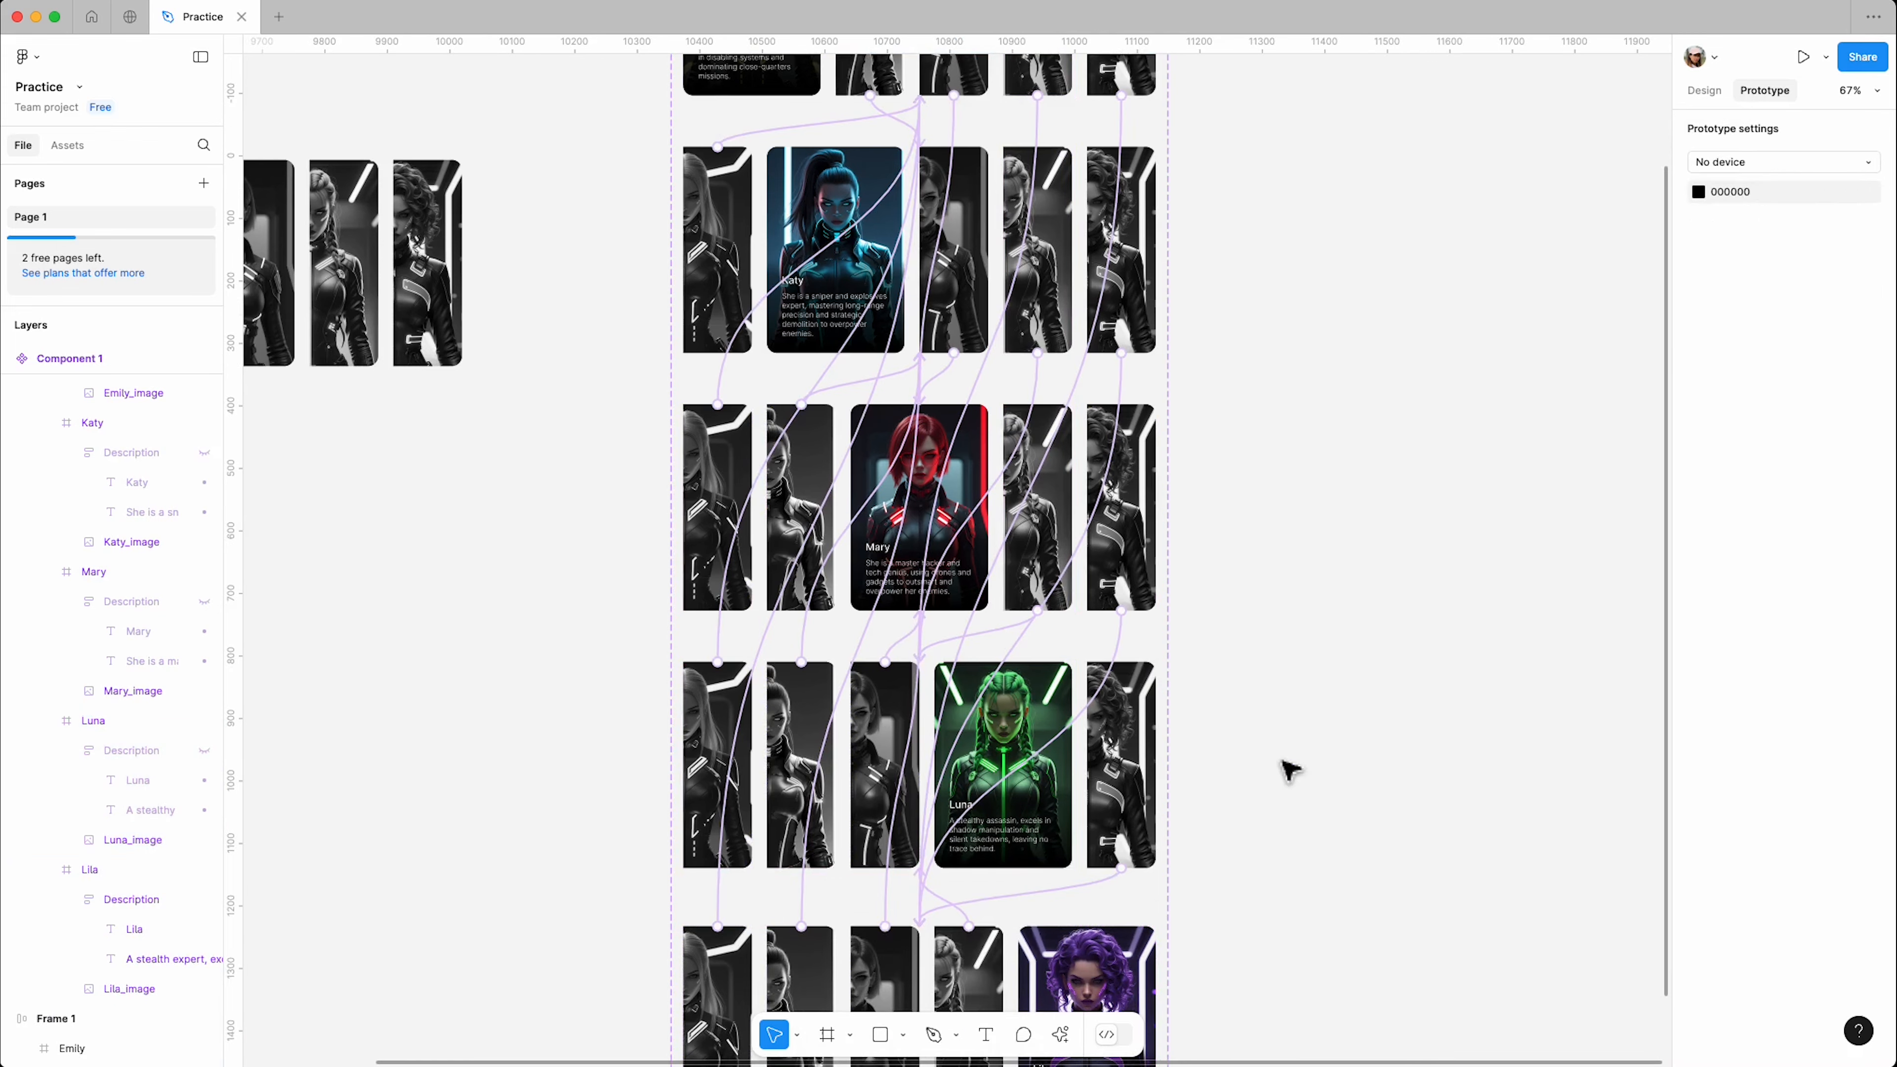
# Step: Return to design mode and add a 1440 × 1024 Desktop frame beside the component set, level with its upper edge
pyautogui.click(1703, 91)
pyautogui.scroll(-5, 478, 657)
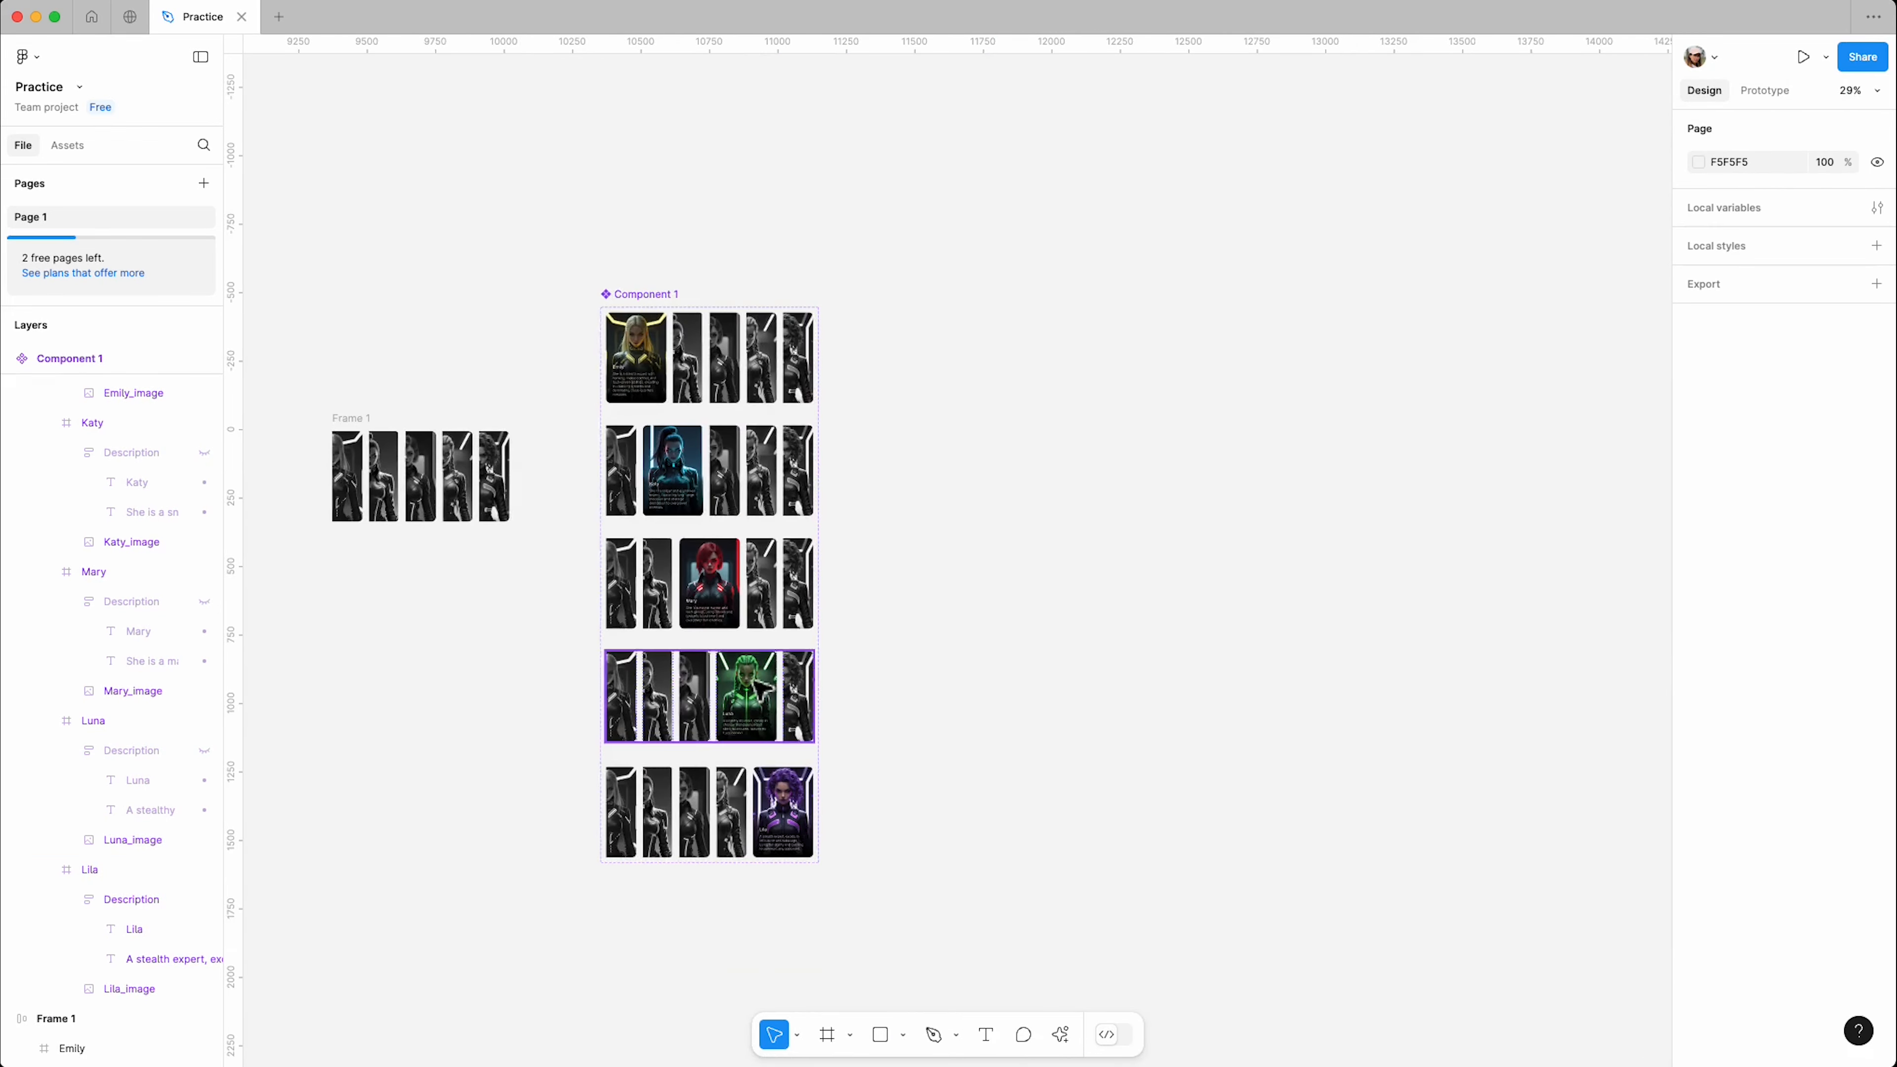
pyautogui.click(827, 1035)
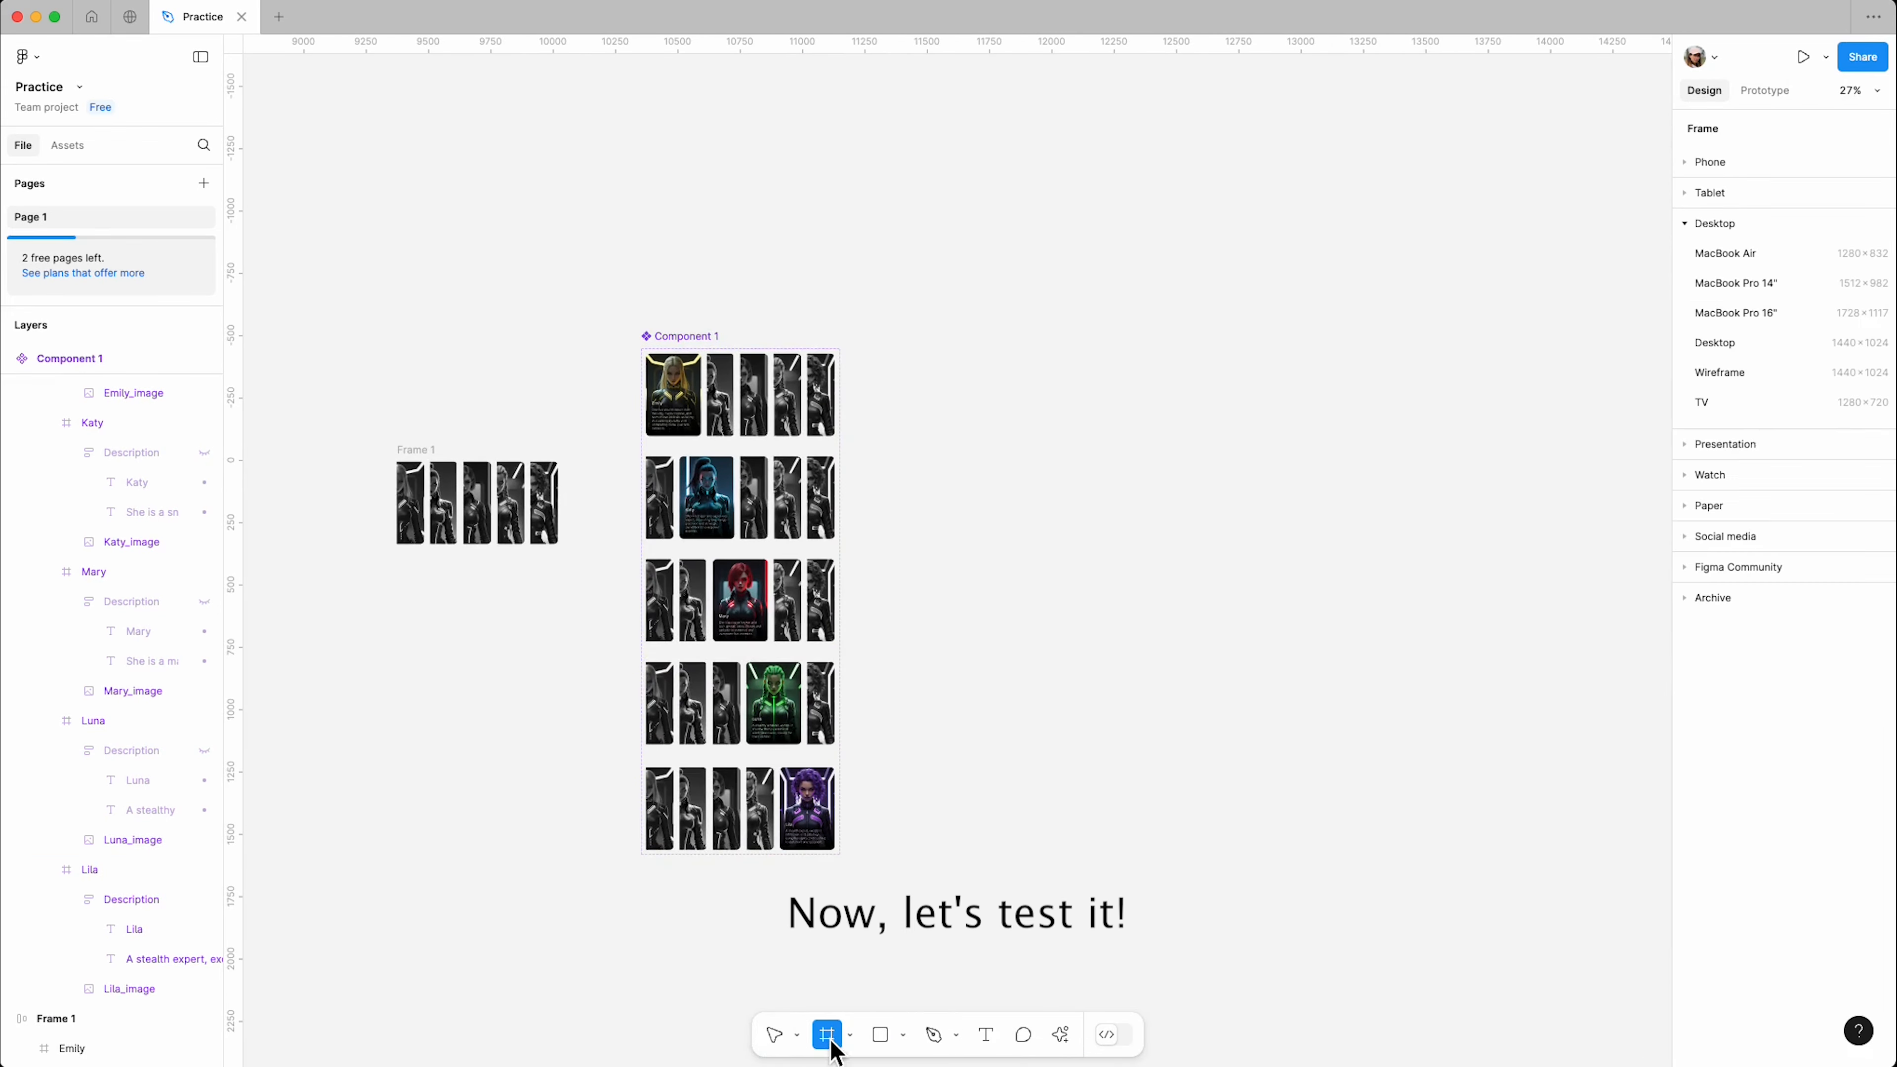
pyautogui.click(1741, 344)
pyautogui.moveTo(902, 415); pyautogui.dragTo(944, 351)
# Step: Set the desktop frame's fill colour to black, 000000
pyautogui.click(1686, 656)
pyautogui.moveTo(1501, 698); pyautogui.dragTo(1440, 856)
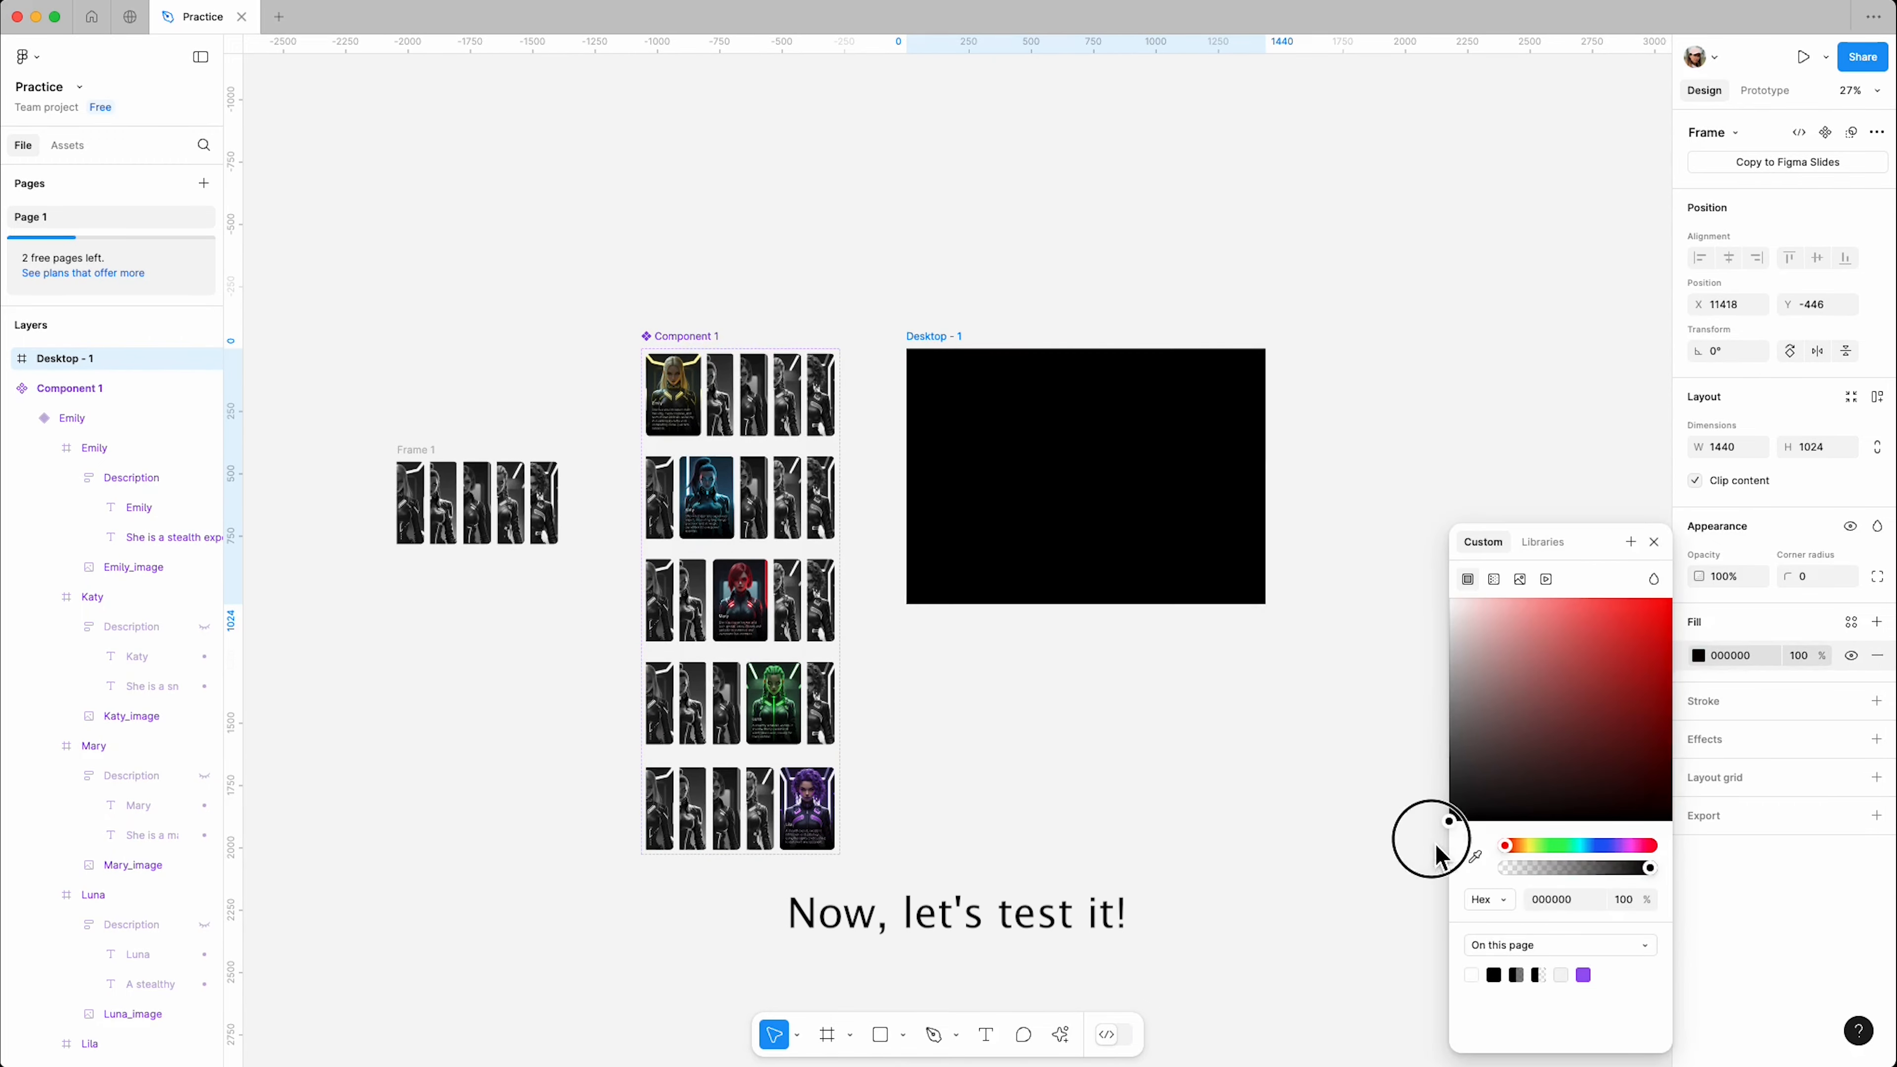
pyautogui.click(1654, 544)
# Step: Place an instance of the Emily variant in the black desktop frame and centre it horizontally and vertically
pyautogui.moveTo(709, 403); pyautogui.dragTo(1135, 432)
pyautogui.click(1729, 283)
pyautogui.click(1816, 283)
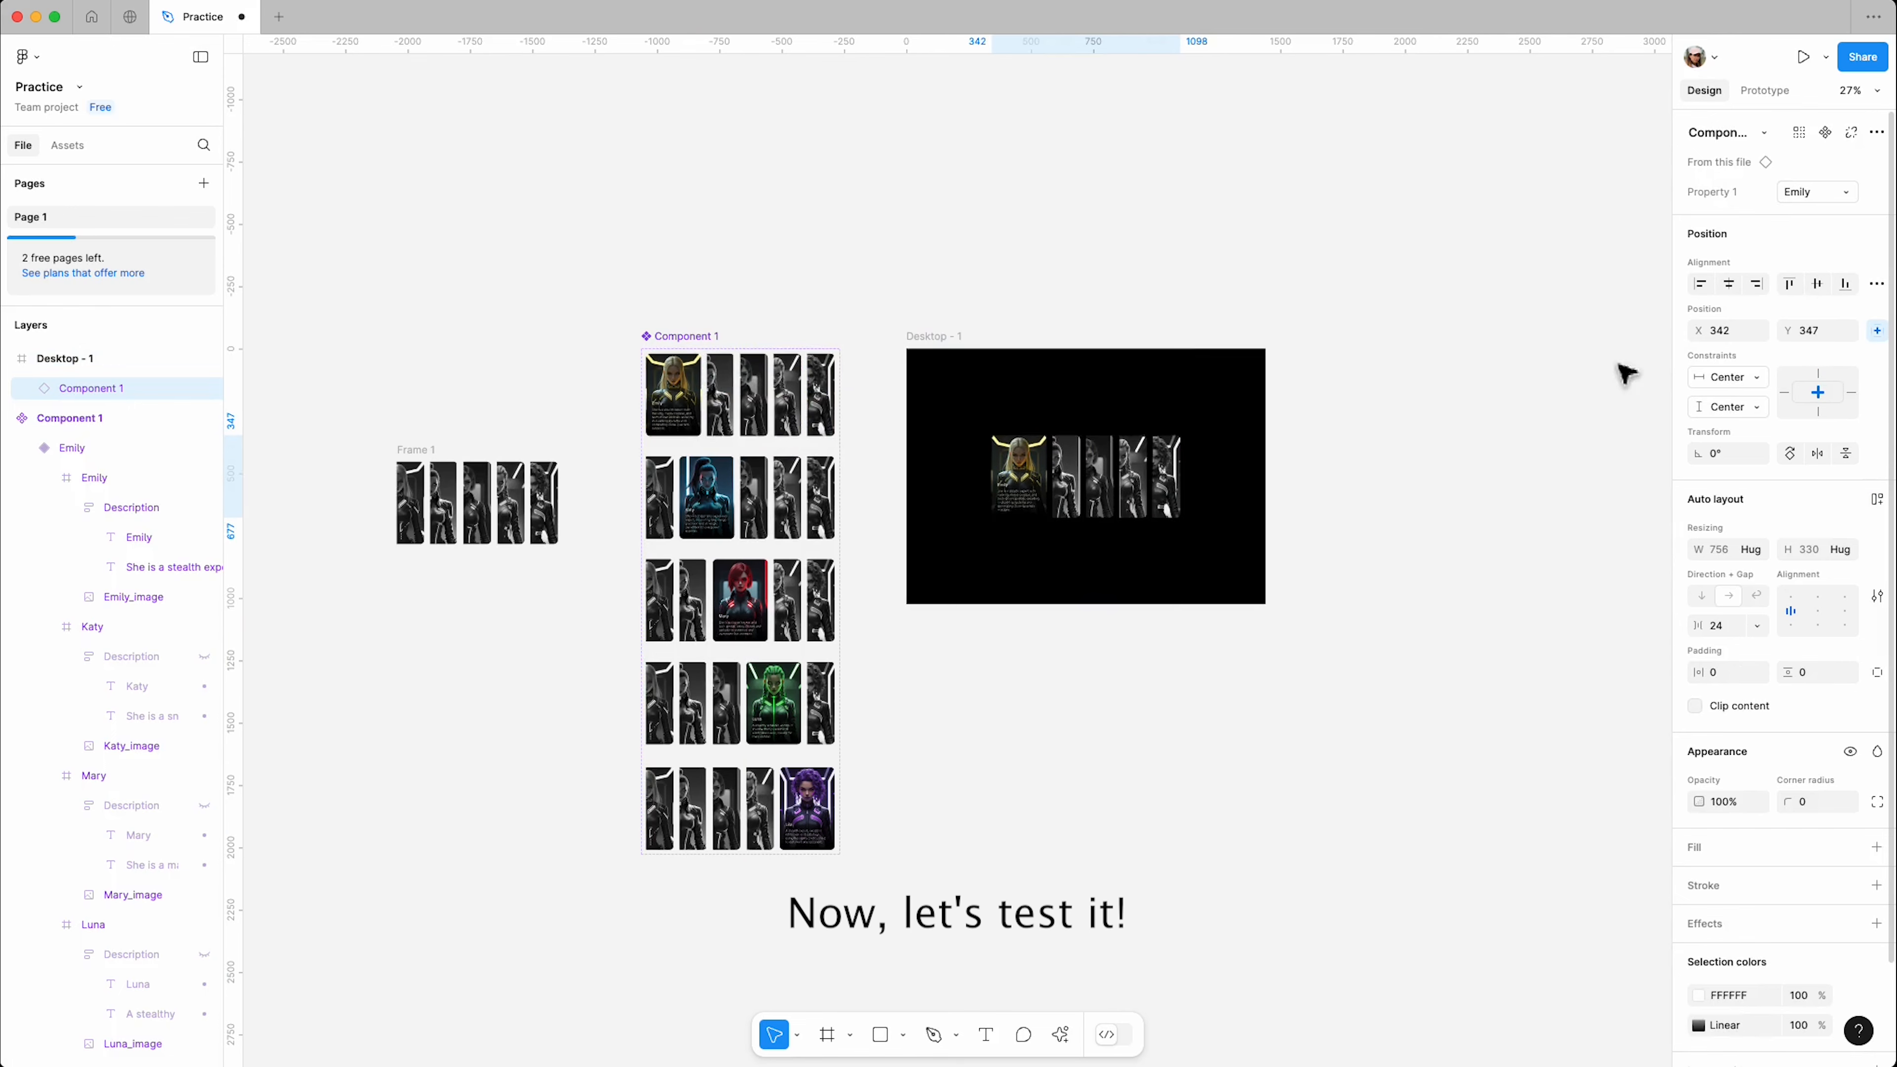
# Step: Run the prototype from the desktop frame and test the transitions by activating each of the five character cards
pyautogui.click(937, 351)
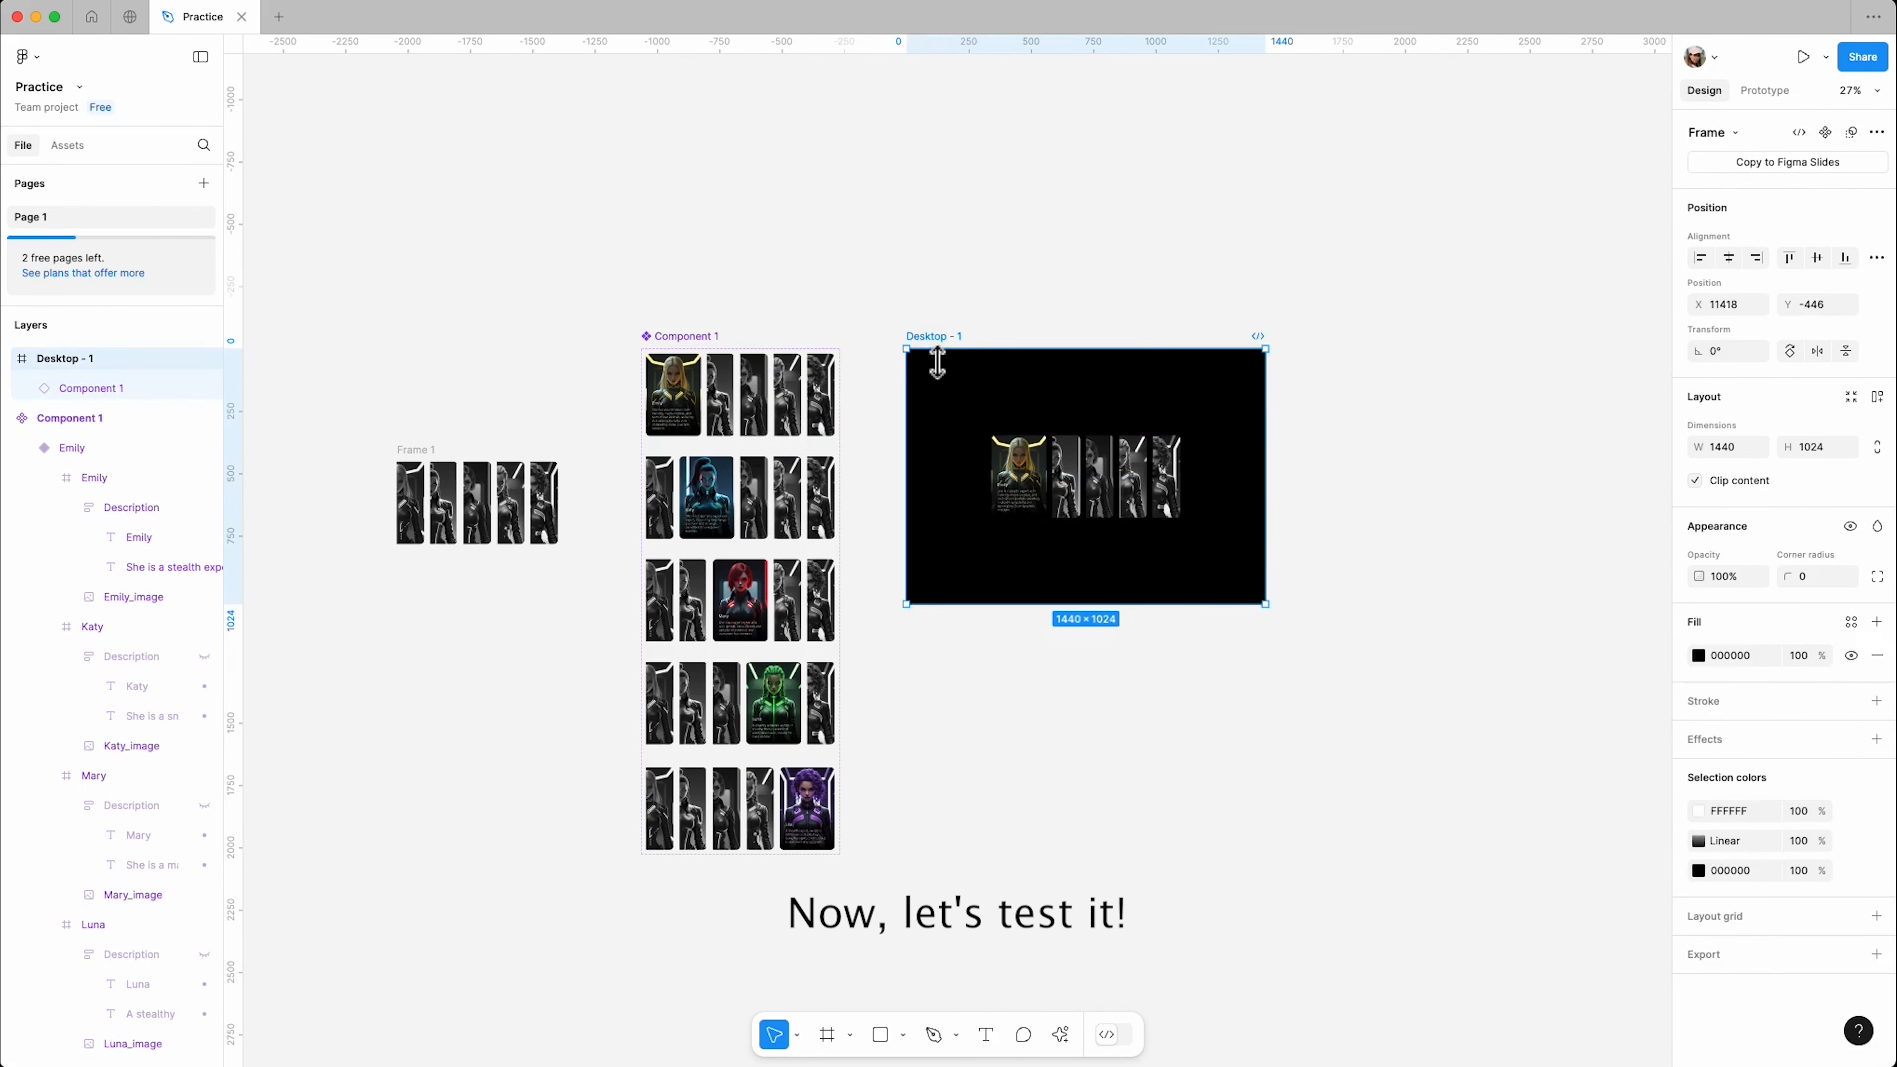
pyautogui.click(1806, 60)
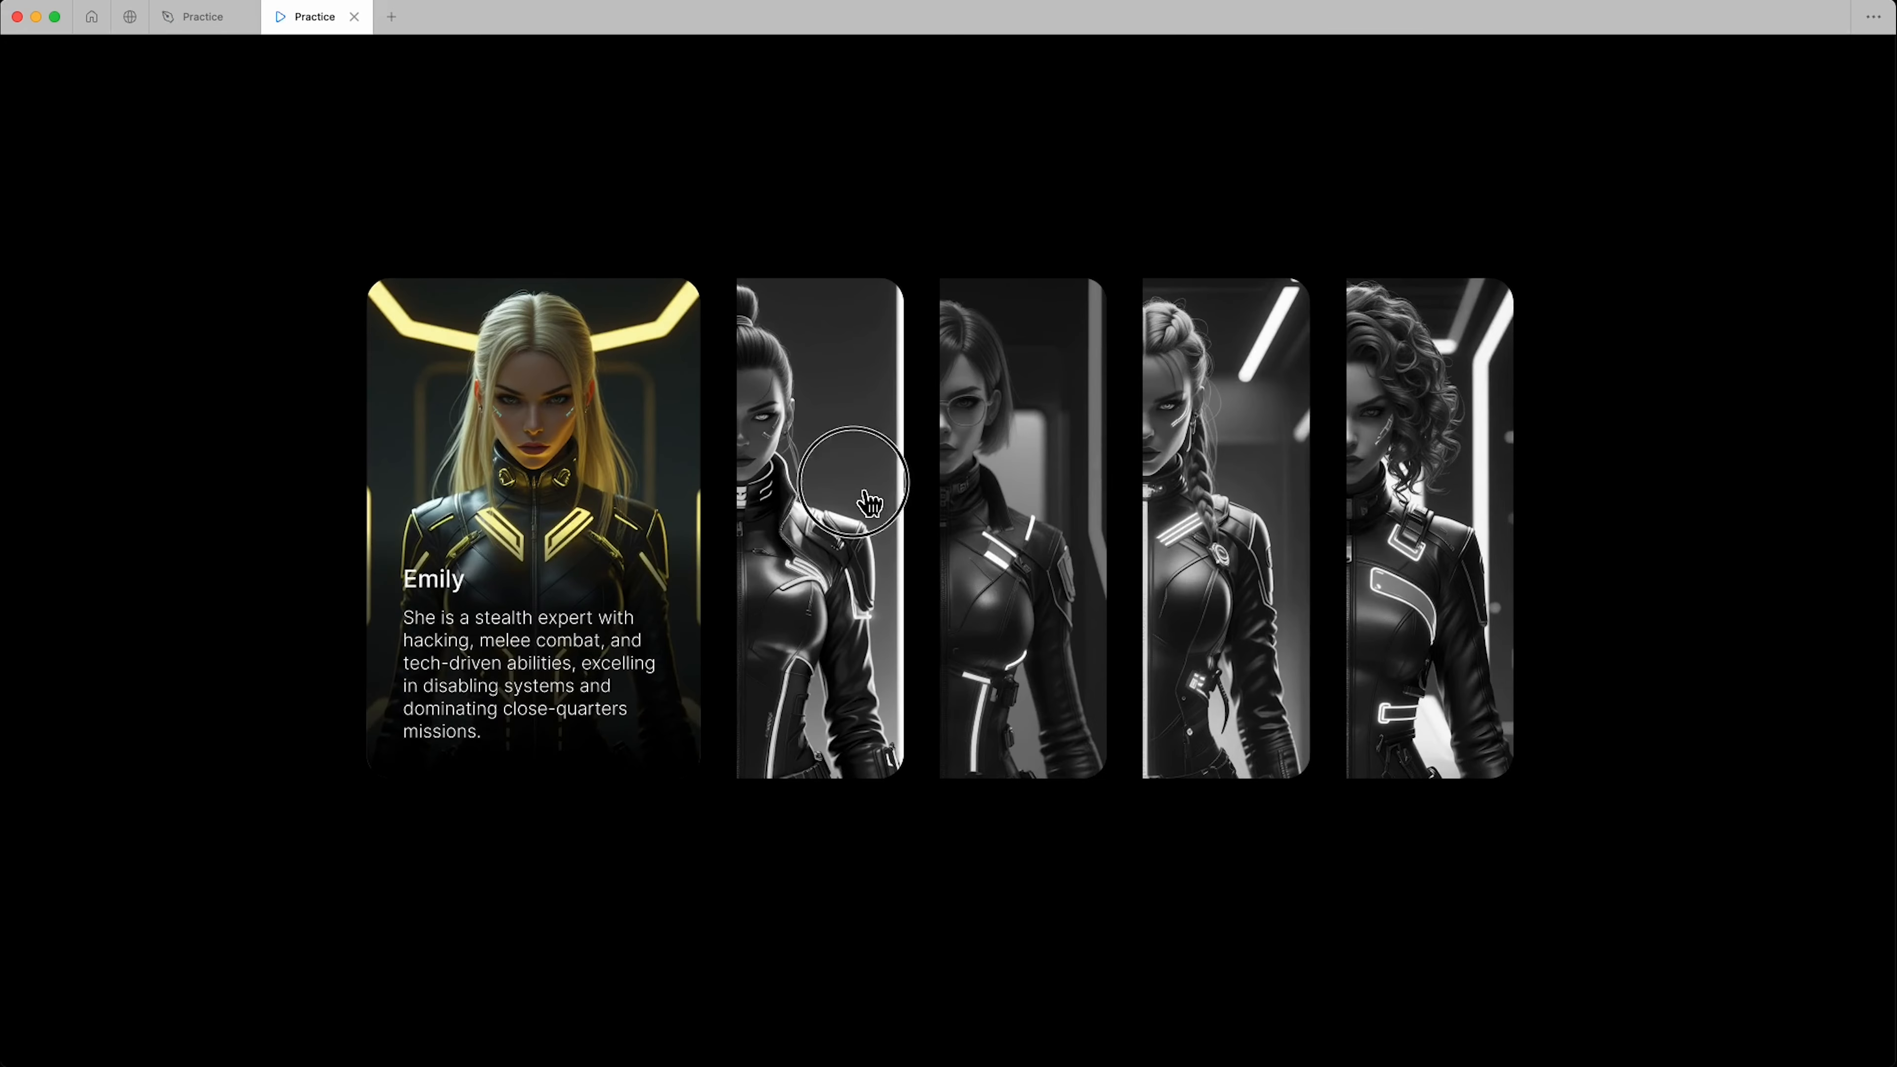
pyautogui.click(855, 487)
pyautogui.click(1001, 526)
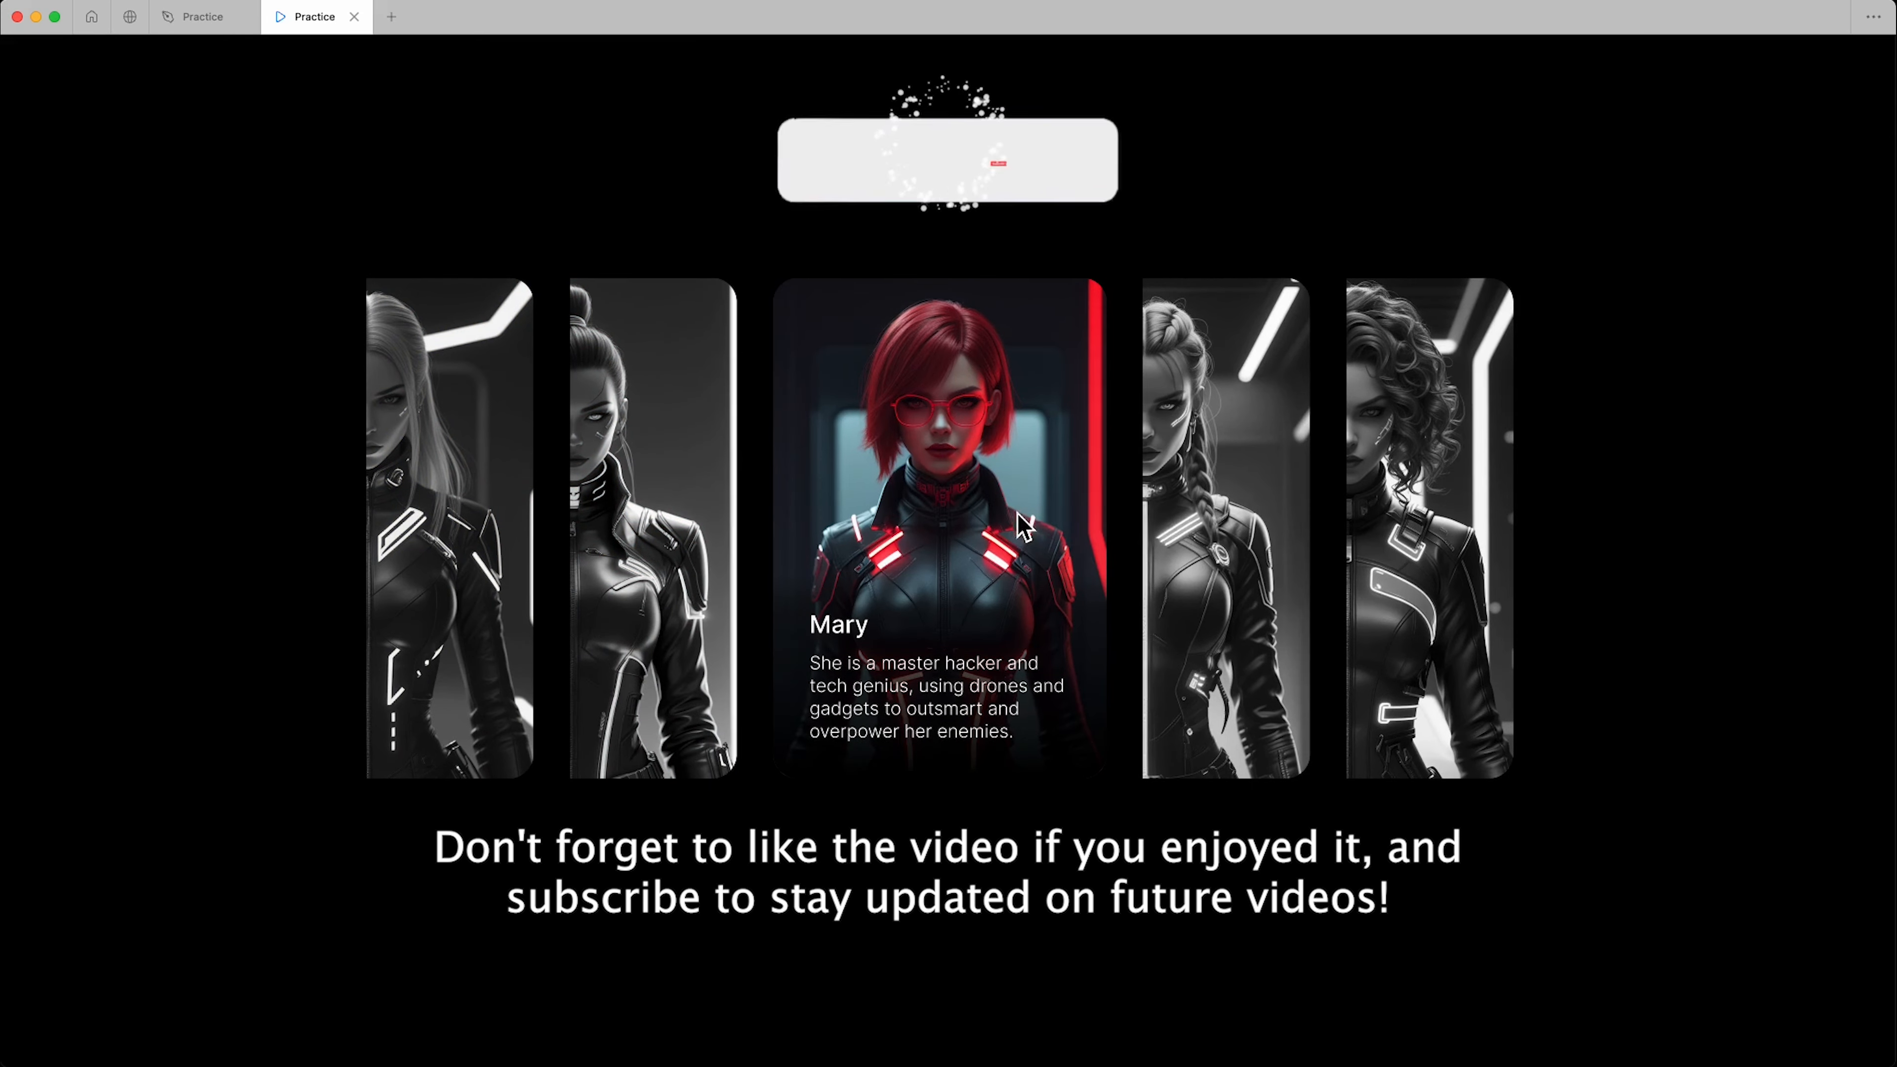
pyautogui.click(1198, 518)
pyautogui.click(1384, 553)
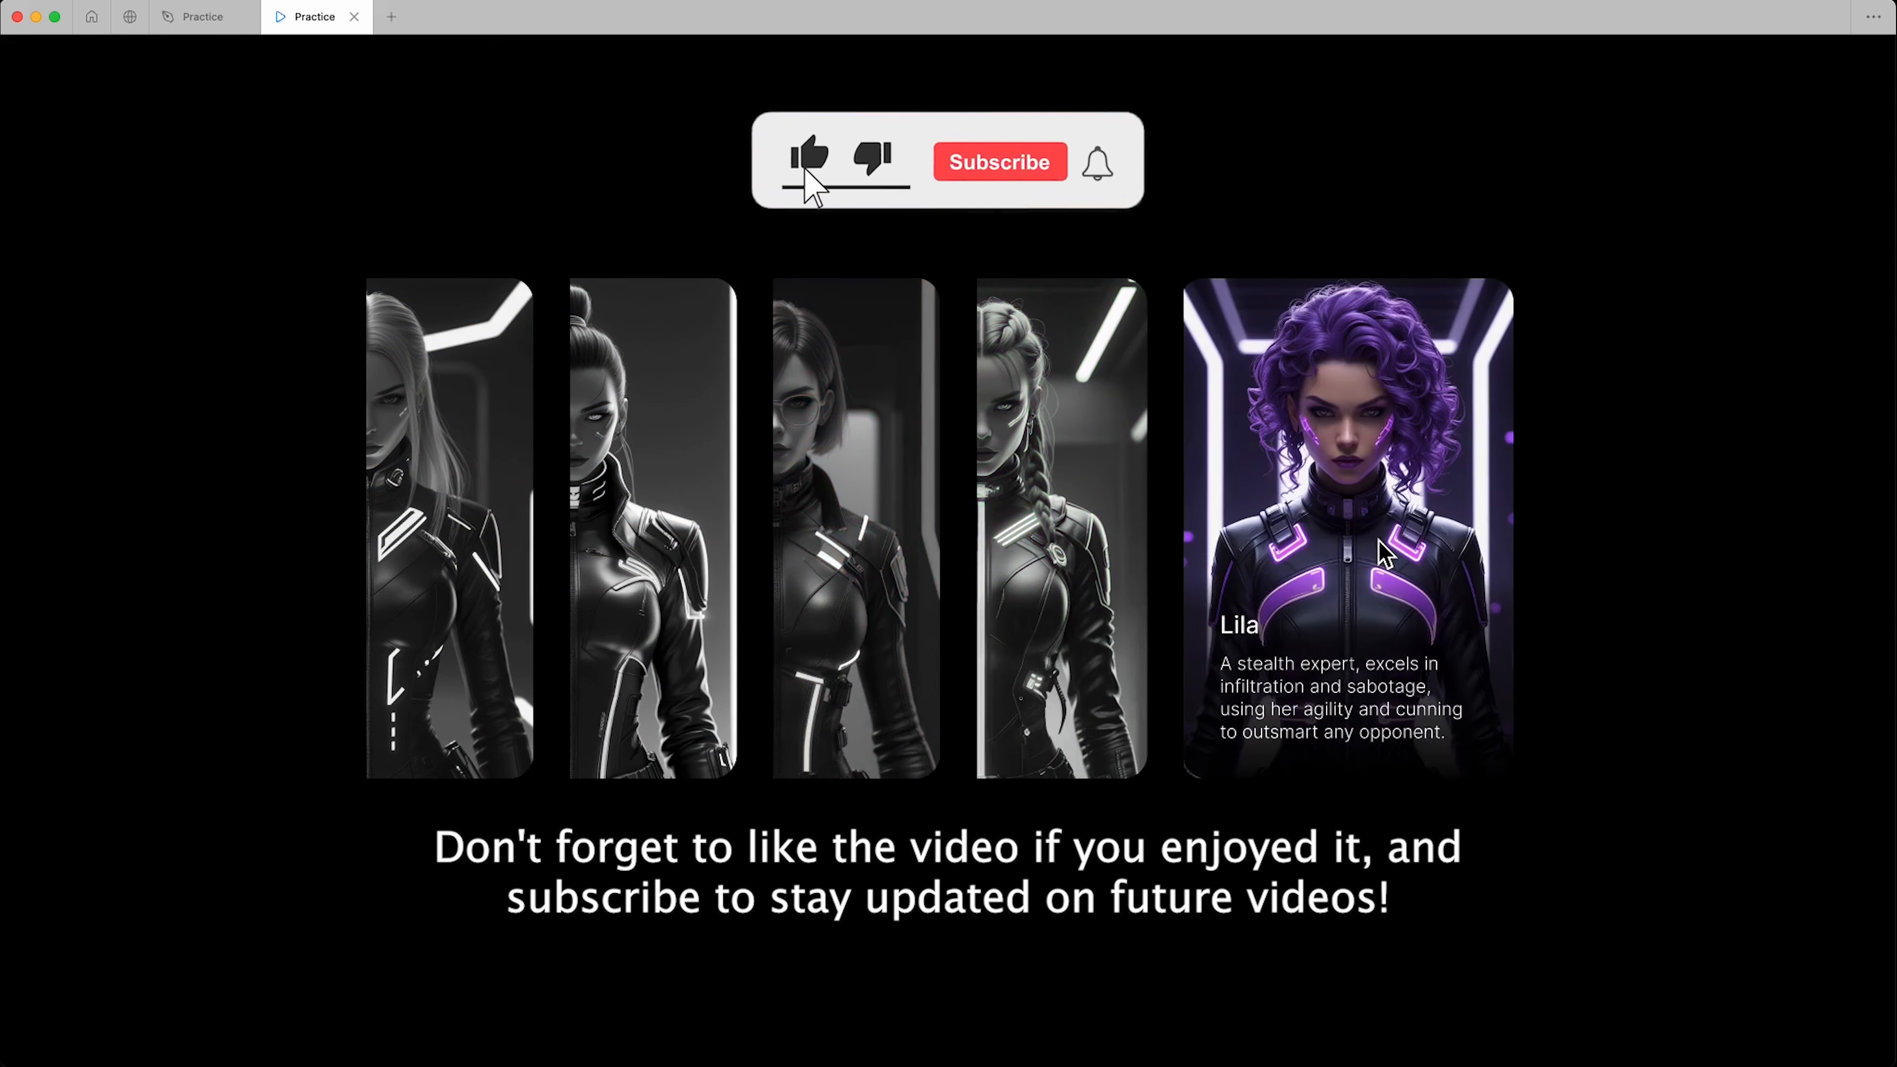
pyautogui.click(1078, 588)
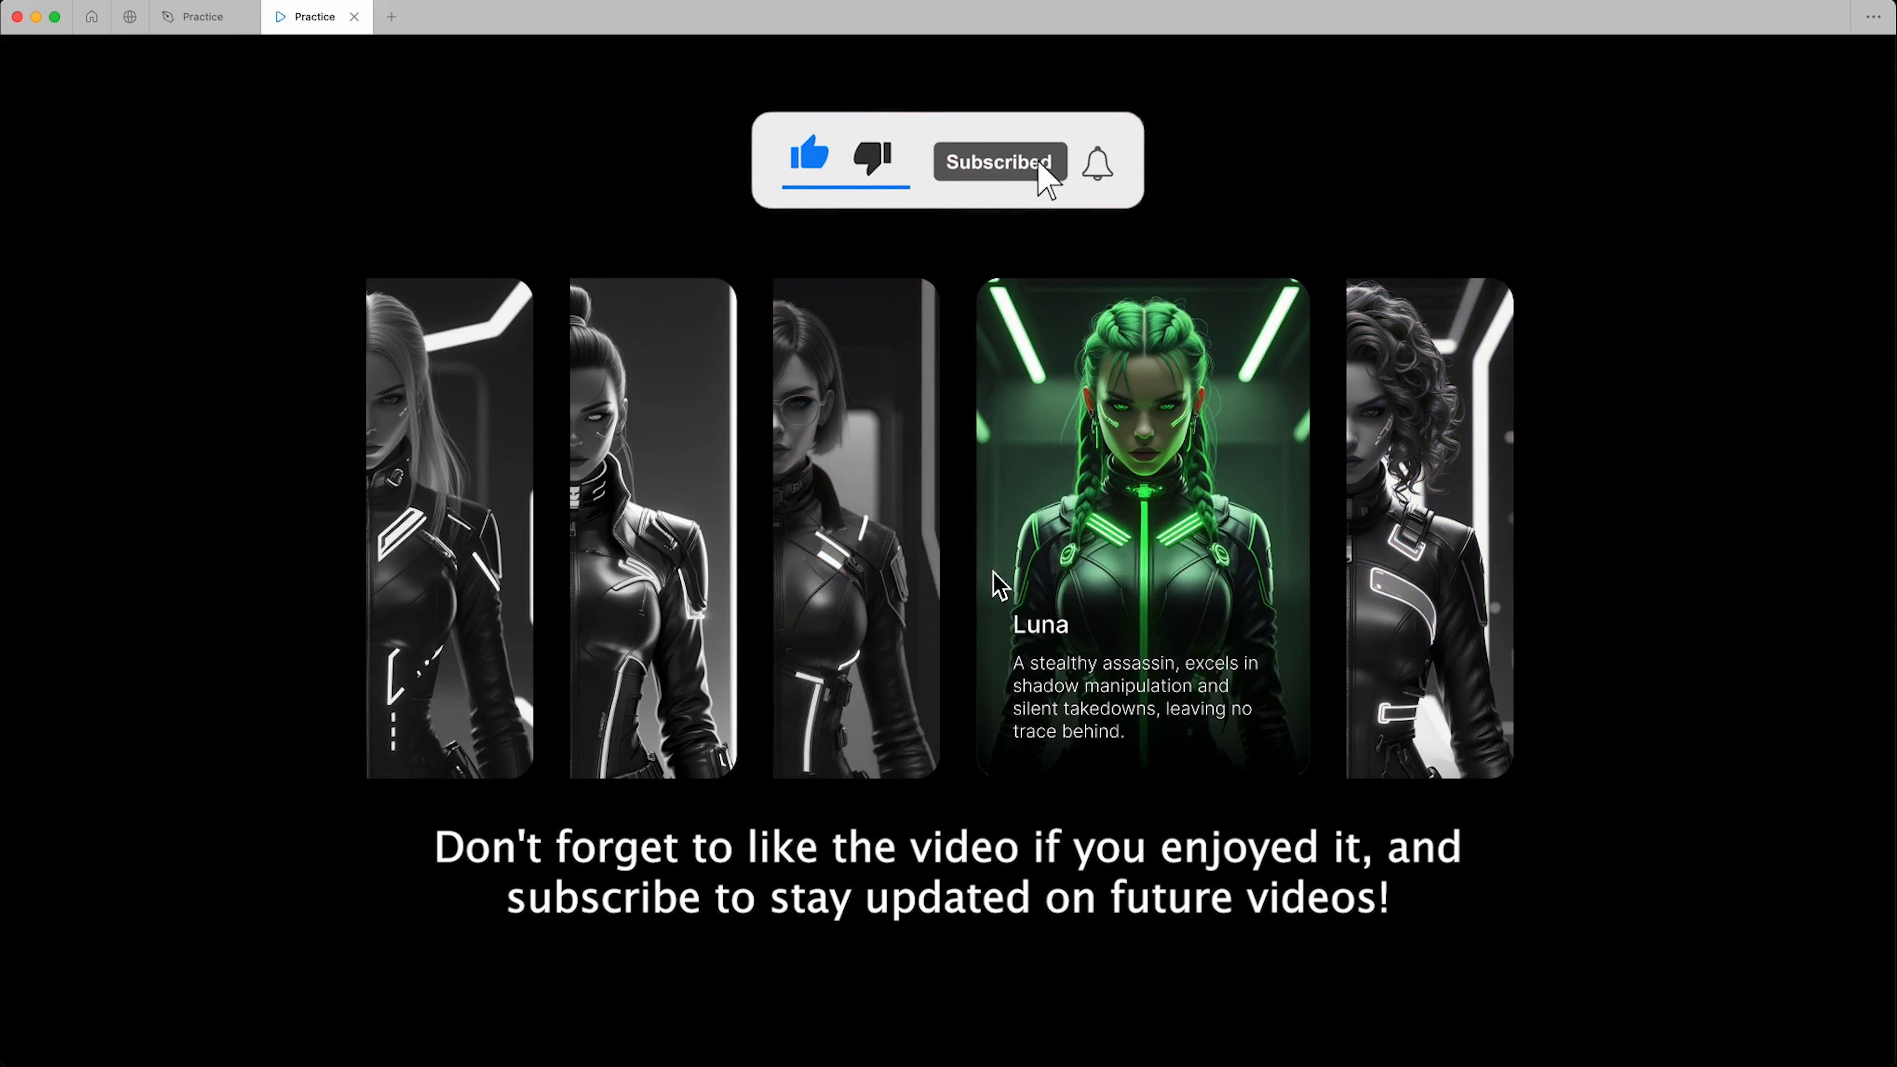
pyautogui.click(884, 586)
pyautogui.click(642, 588)
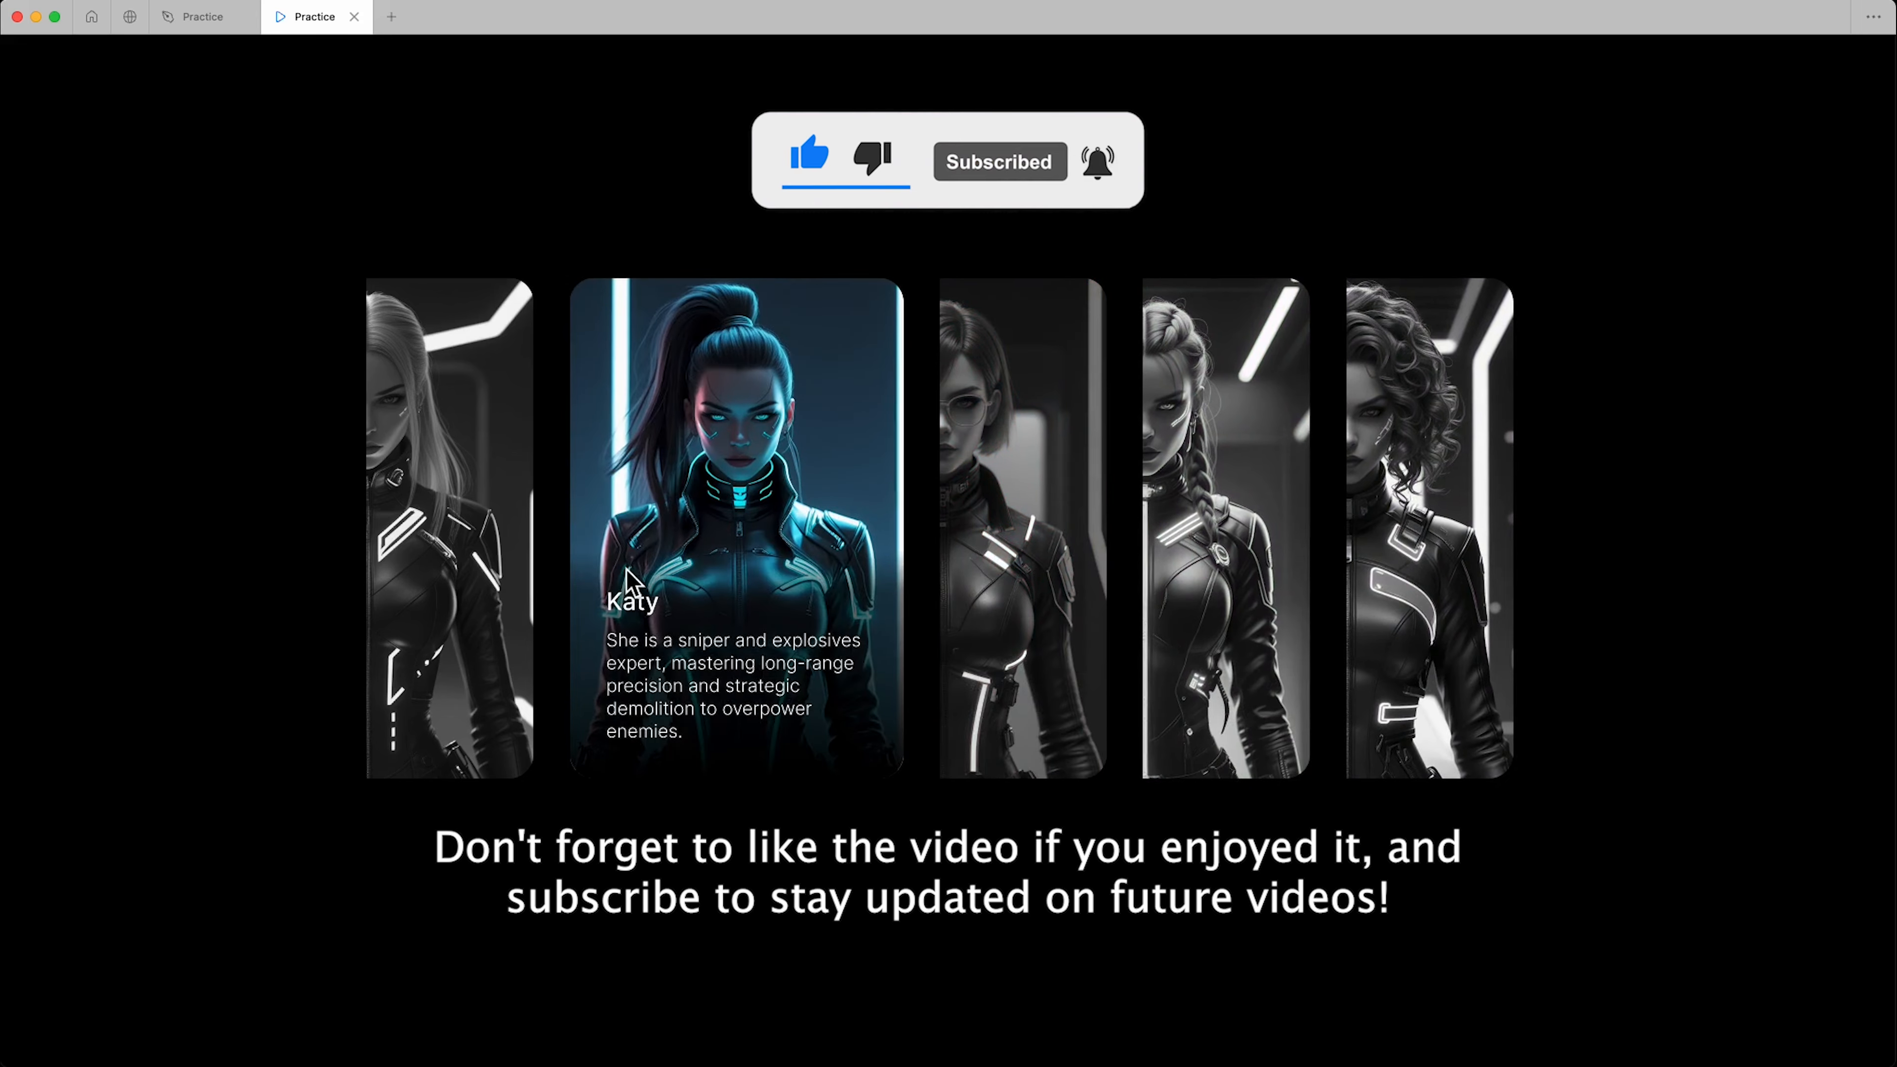
pyautogui.click(420, 582)
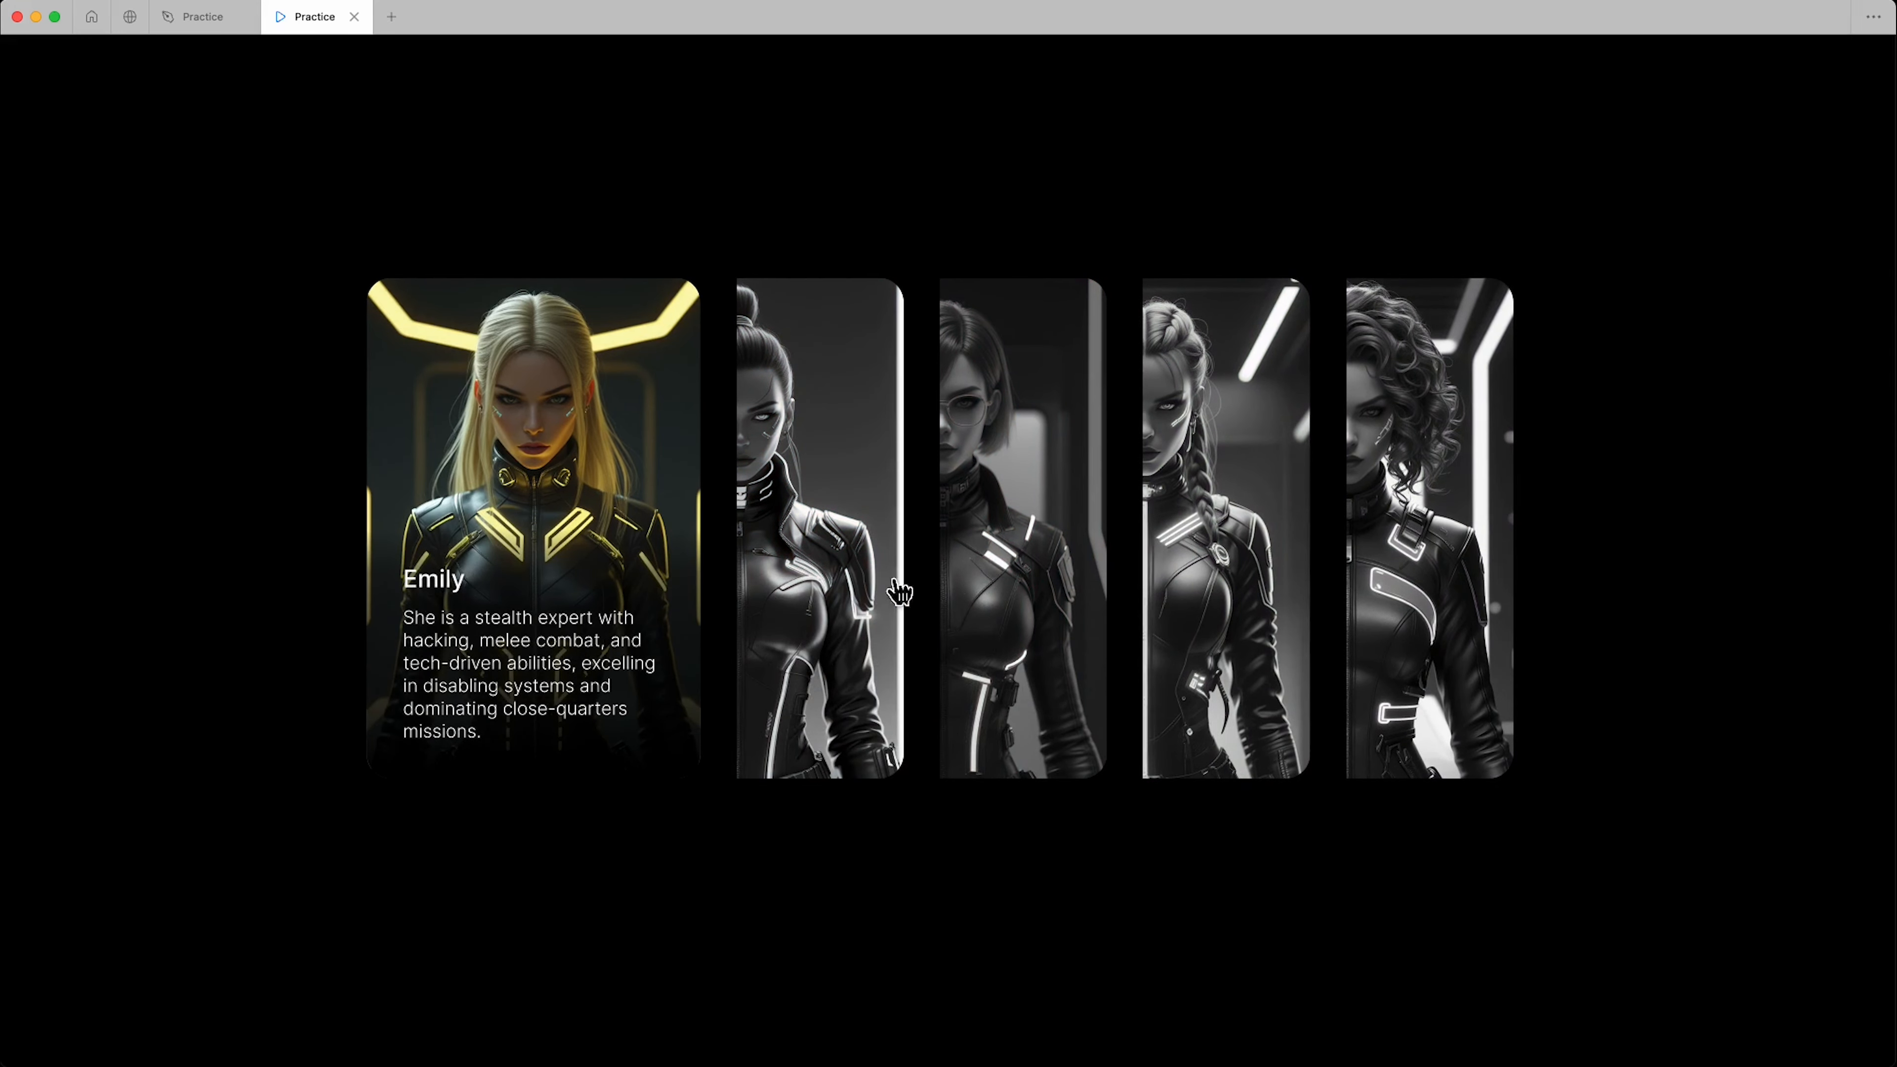
pyautogui.click(1000, 590)
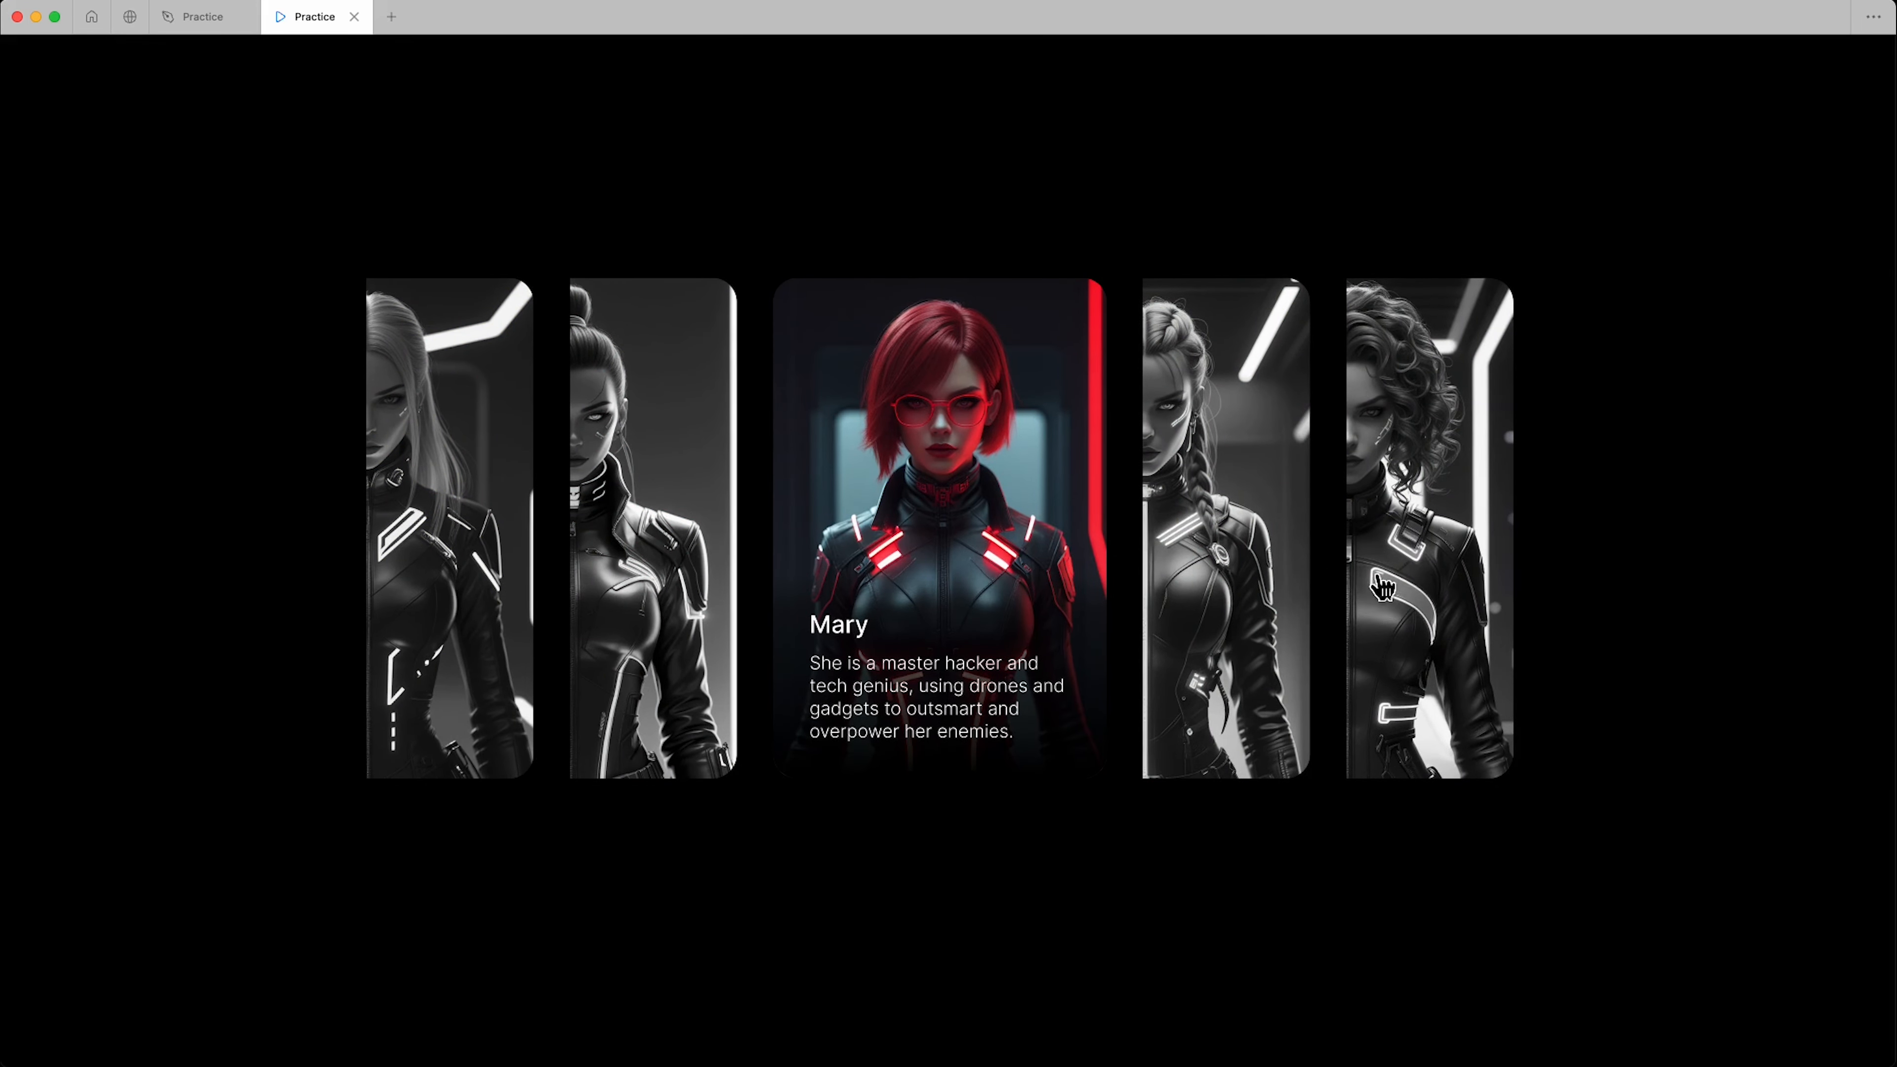